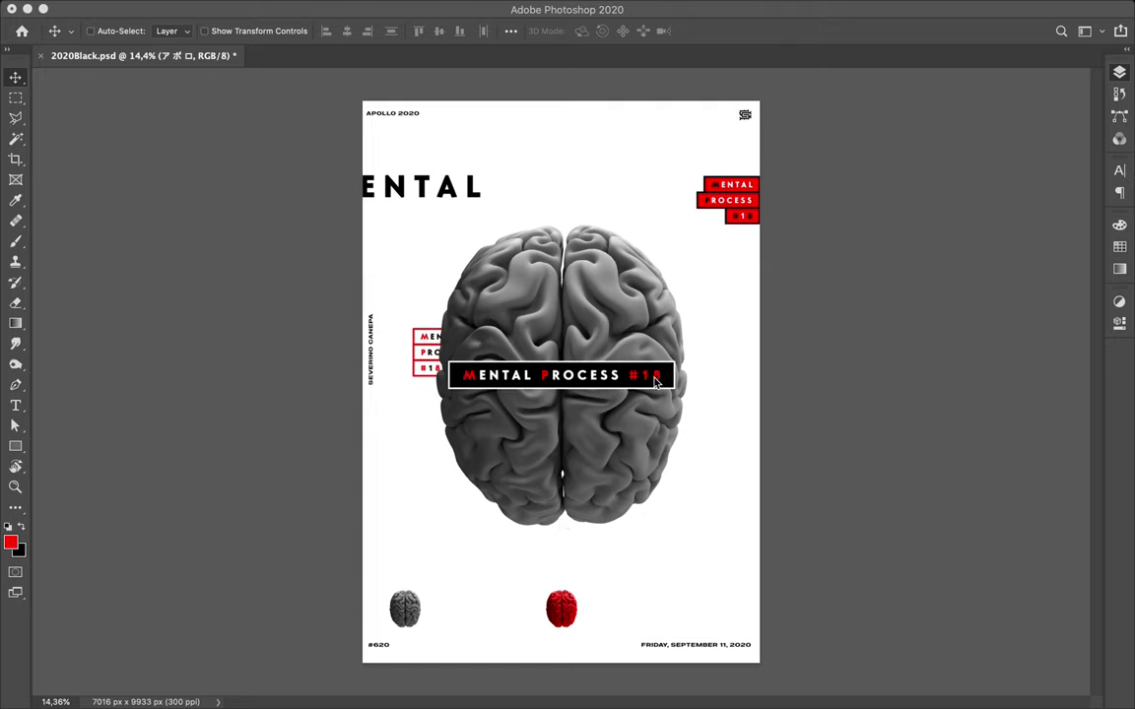
Change the central title's issue number so it reads 'MENTAL PROCESS #19'.
{"action": "key", "text": "F7"}
{"action": "key", "text": "t"}
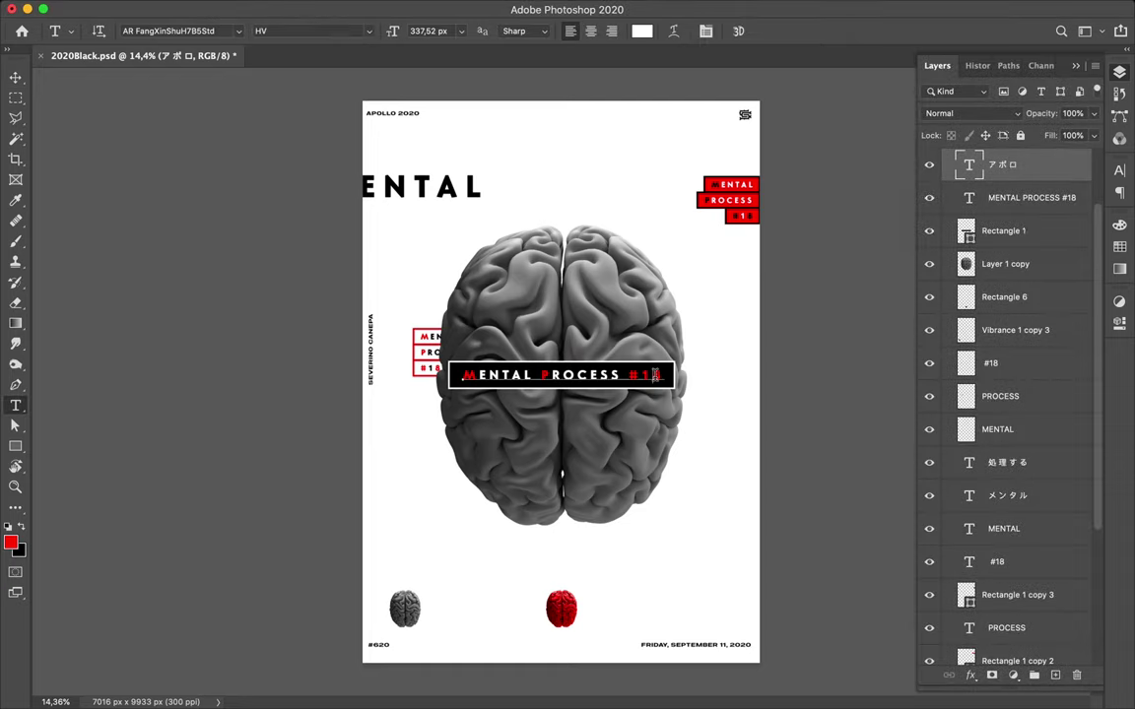
{"action": "left_click_drag", "start_coordinate": [654, 376], "coordinate": [663, 376]}
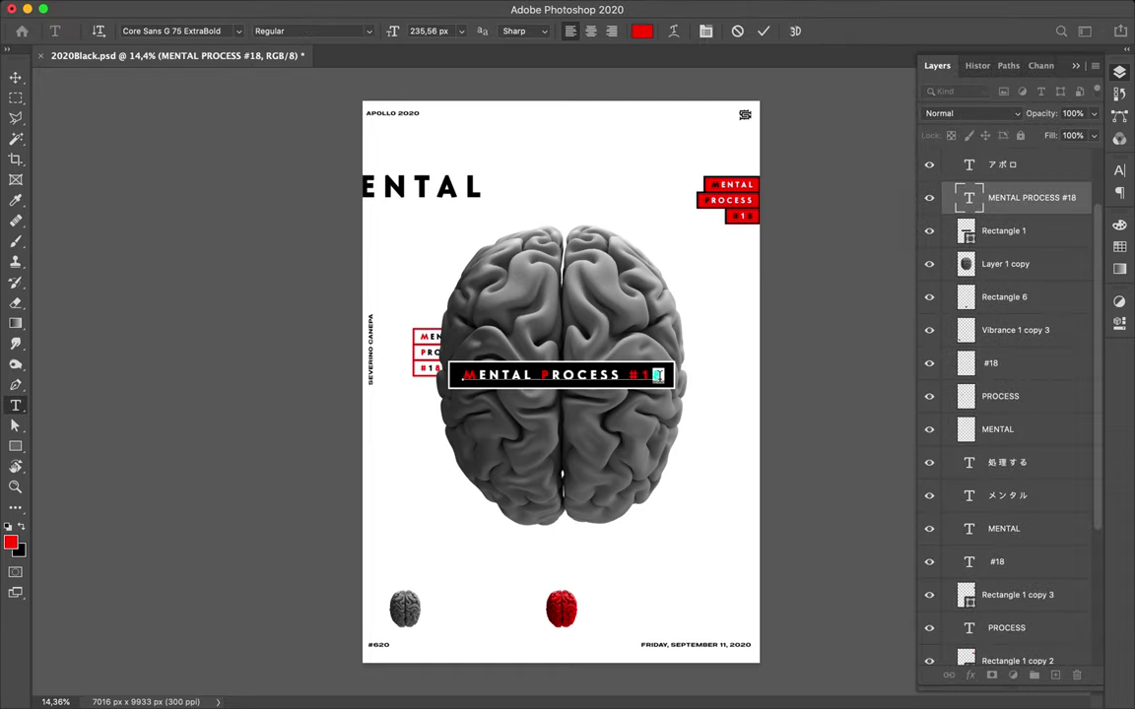
{"action": "type", "text": "9"}
{"action": "key", "text": "Escape"}
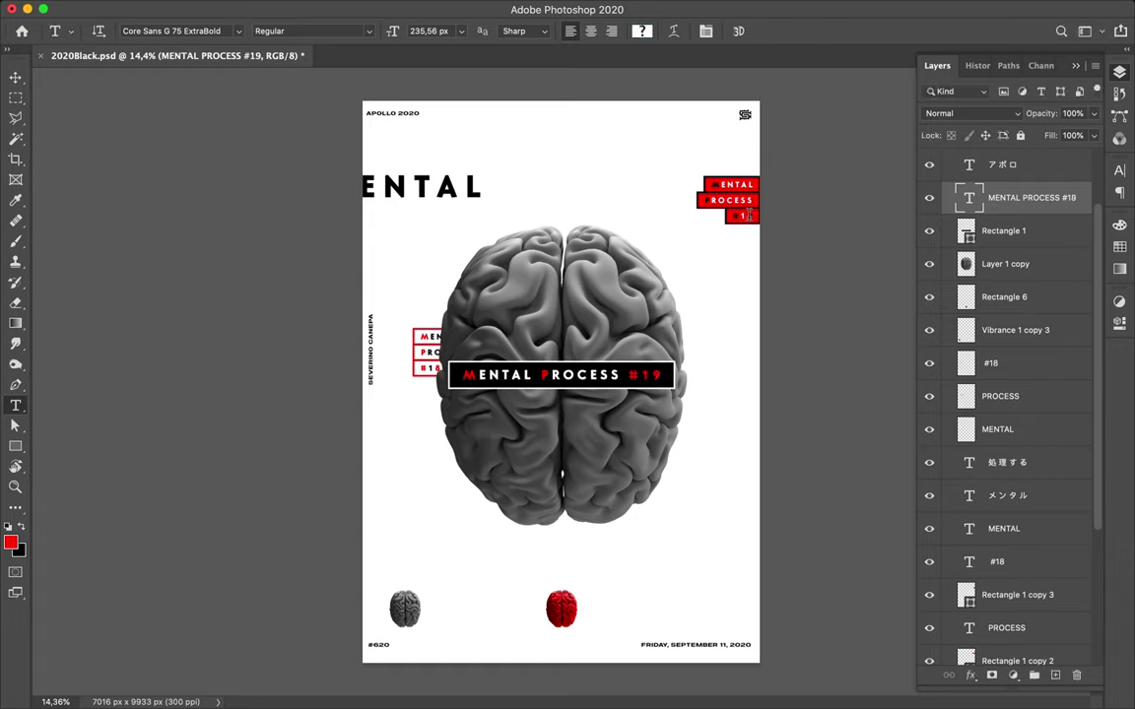
Change the small red top-right label from #18 to #19.
{"action": "left_click_drag", "start_coordinate": [745, 214], "coordinate": [755, 216]}
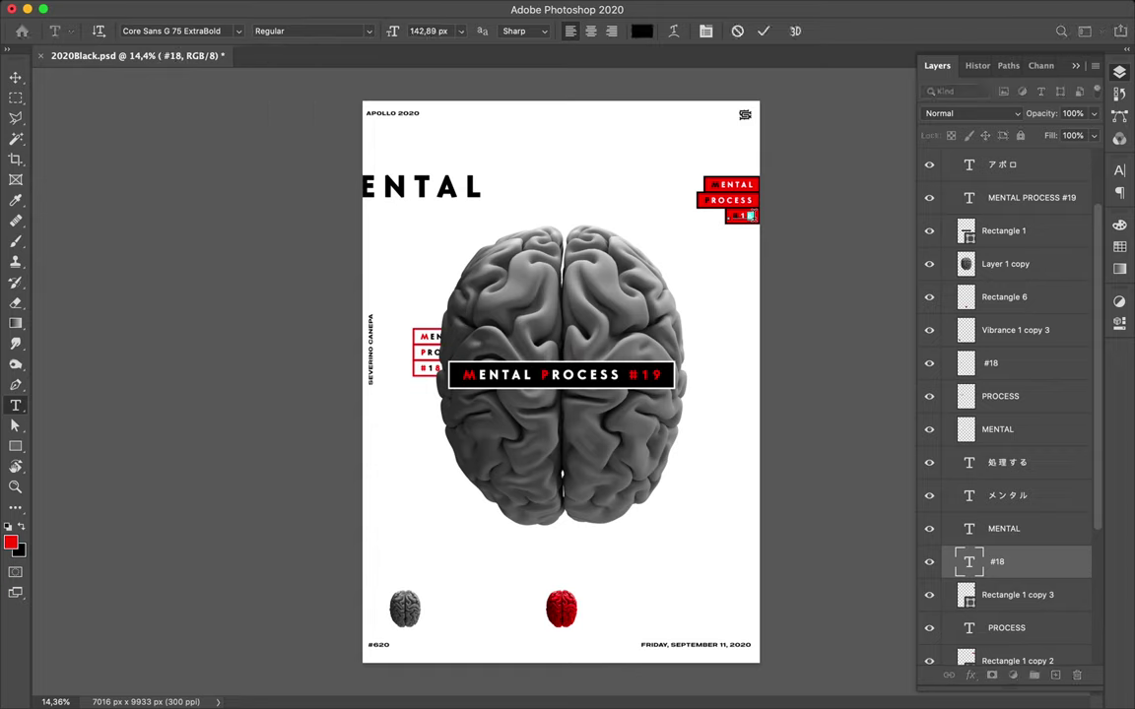
{"action": "type", "text": "9"}
{"action": "key", "text": "Escape"}
{"action": "key", "text": "v"}
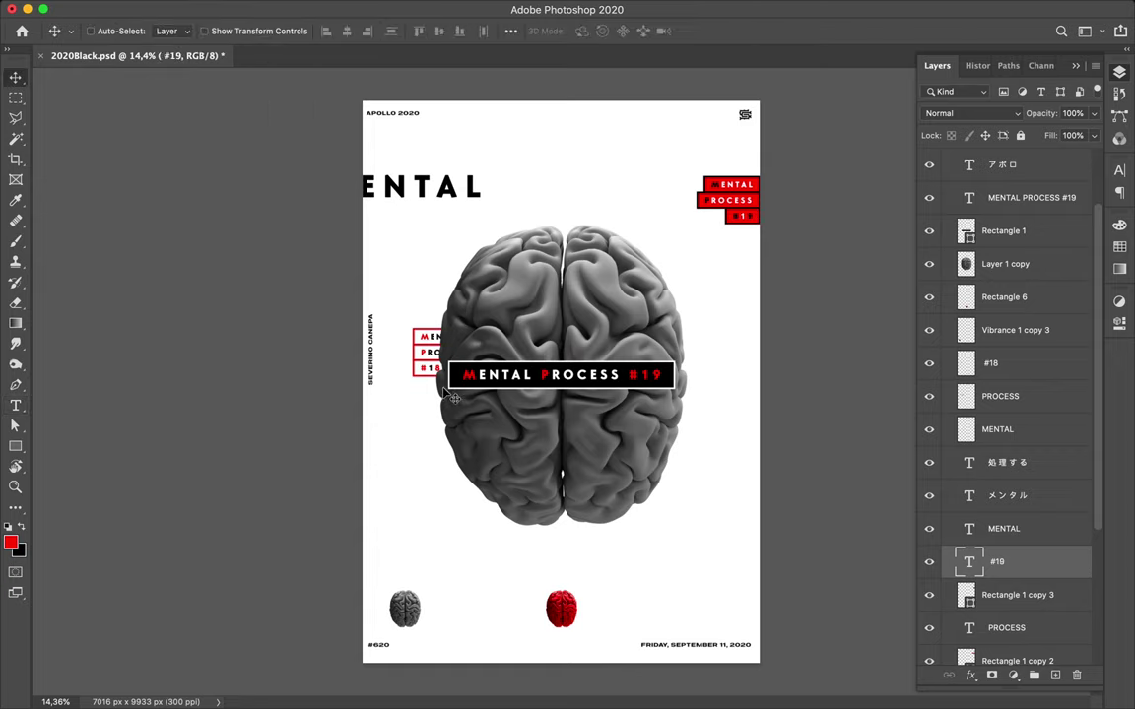
{"action": "left_click", "coordinate": [428, 369], "text": "ctrl"}
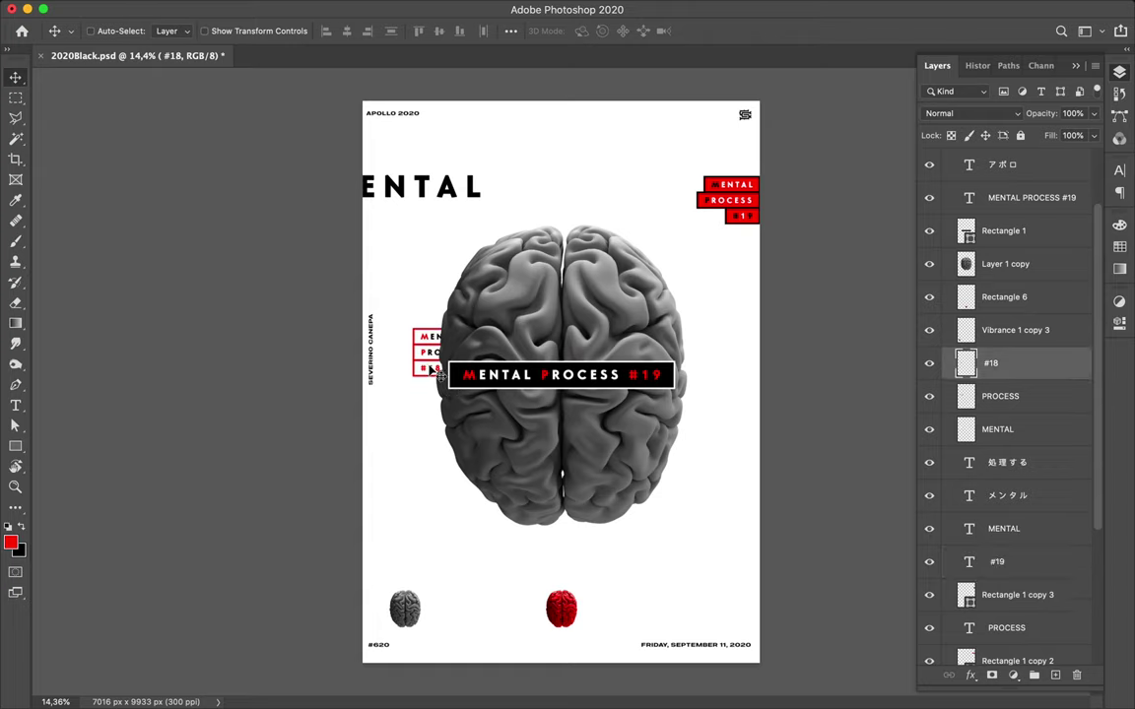
Remove the accidental placeholder text layer created beside the brain.
{"action": "key", "text": "t"}
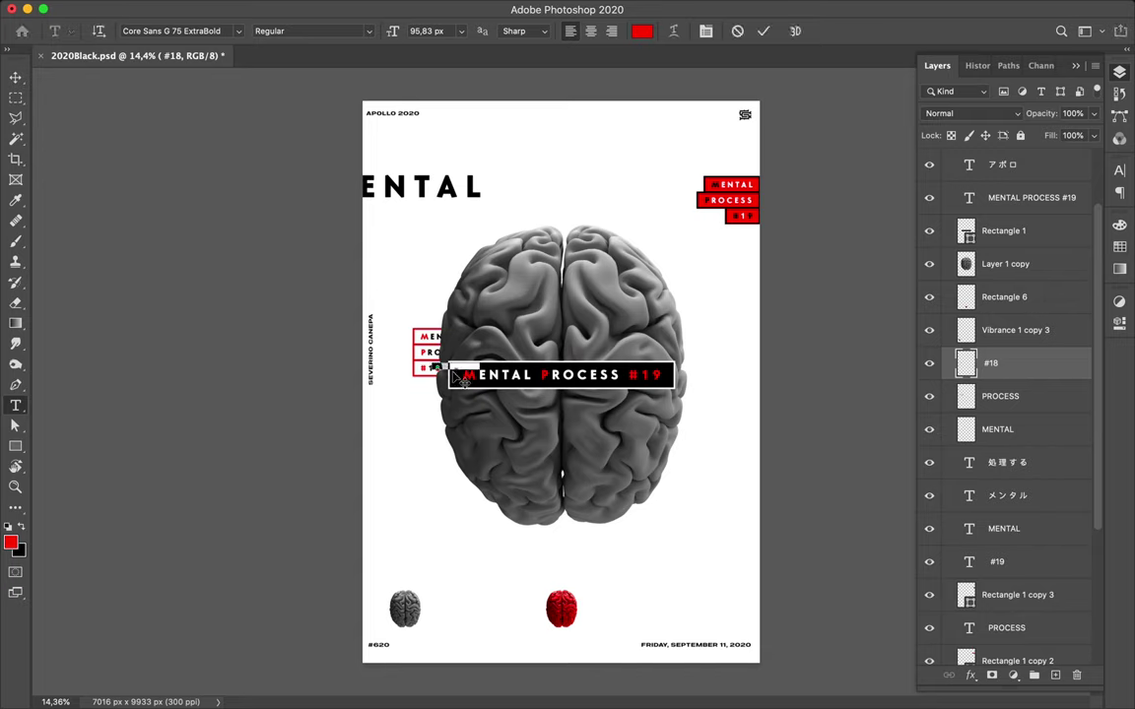
{"action": "left_click", "coordinate": [438, 367]}
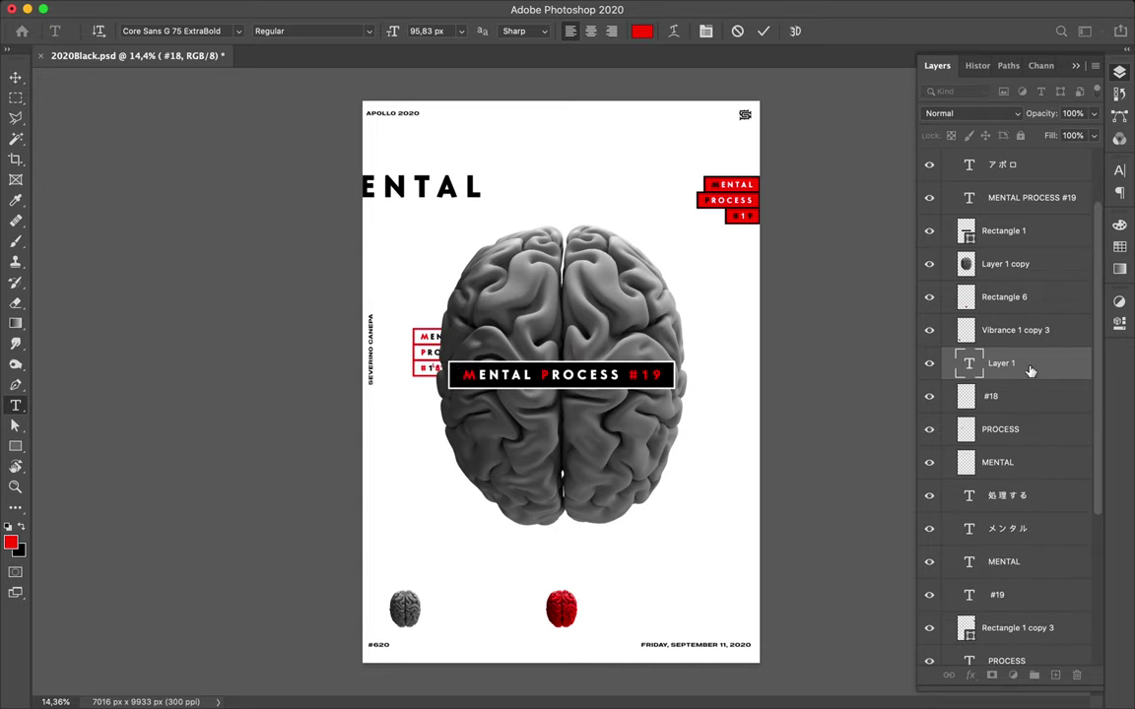
{"action": "left_click", "coordinate": [890, 342]}
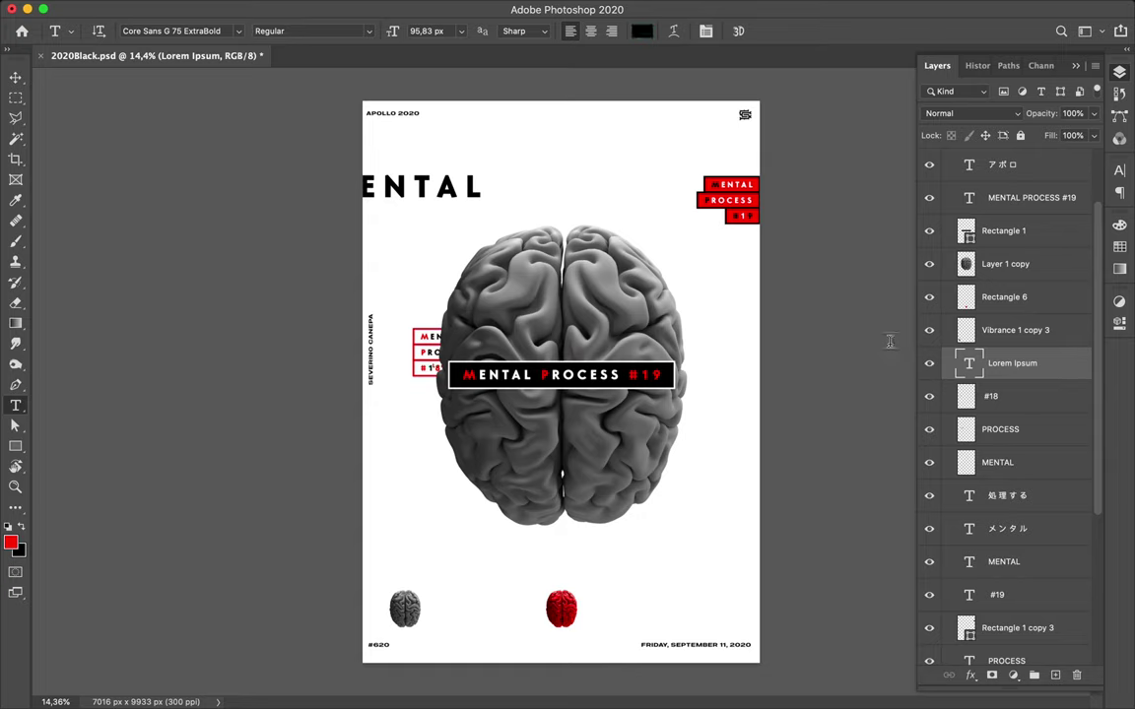
{"action": "key", "text": "Delete"}
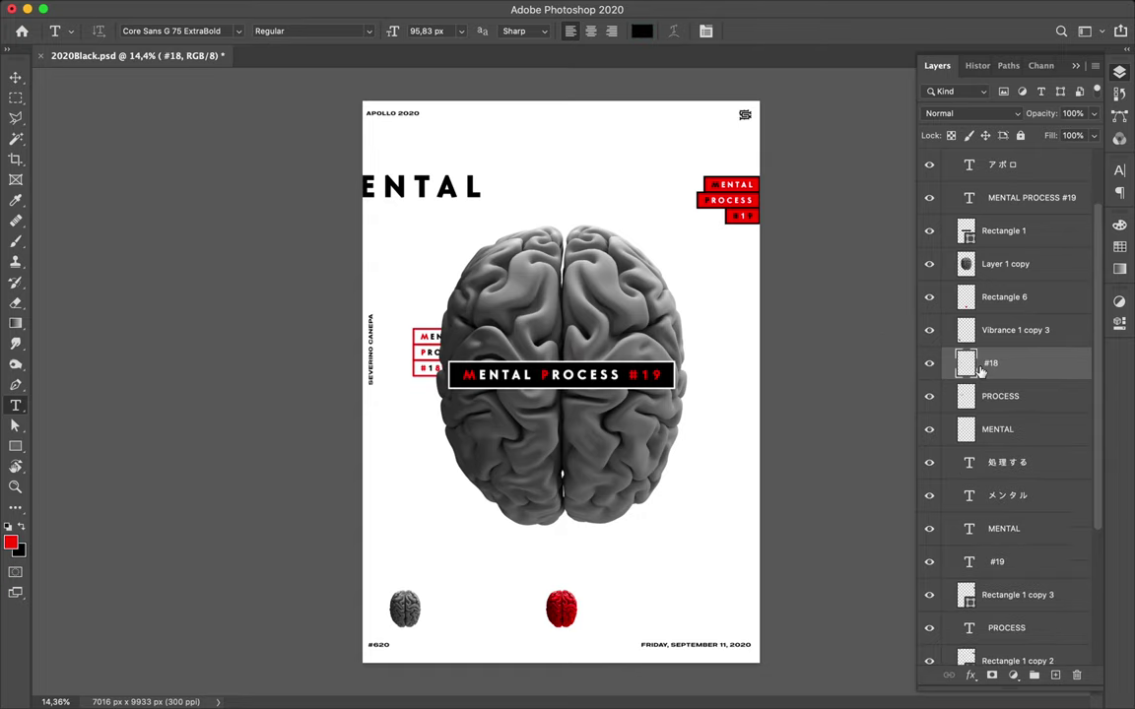
{"action": "key", "text": "v"}
Select the small red MENTAL, PROCESS and #18 boxes beside the brain and delete them.
{"action": "key", "text": "ctrl"}
{"action": "left_click", "coordinate": [429, 337]}
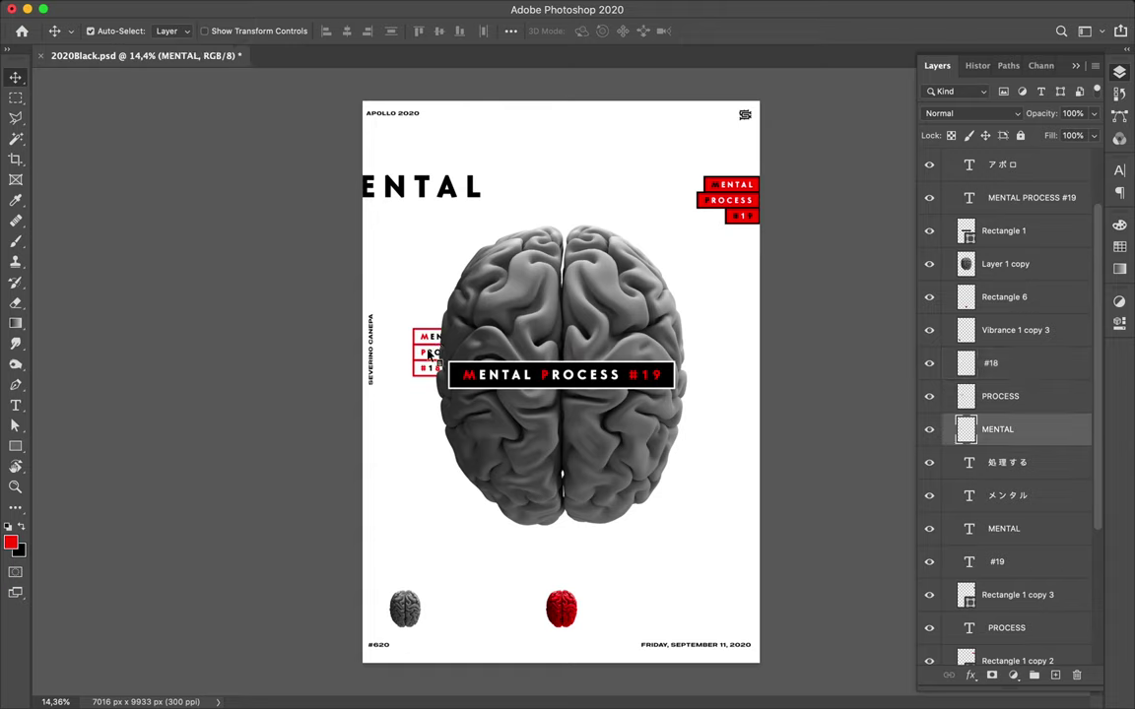
{"action": "left_click", "coordinate": [429, 352], "text": "shift"}
{"action": "left_click", "coordinate": [430, 369], "text": "shift"}
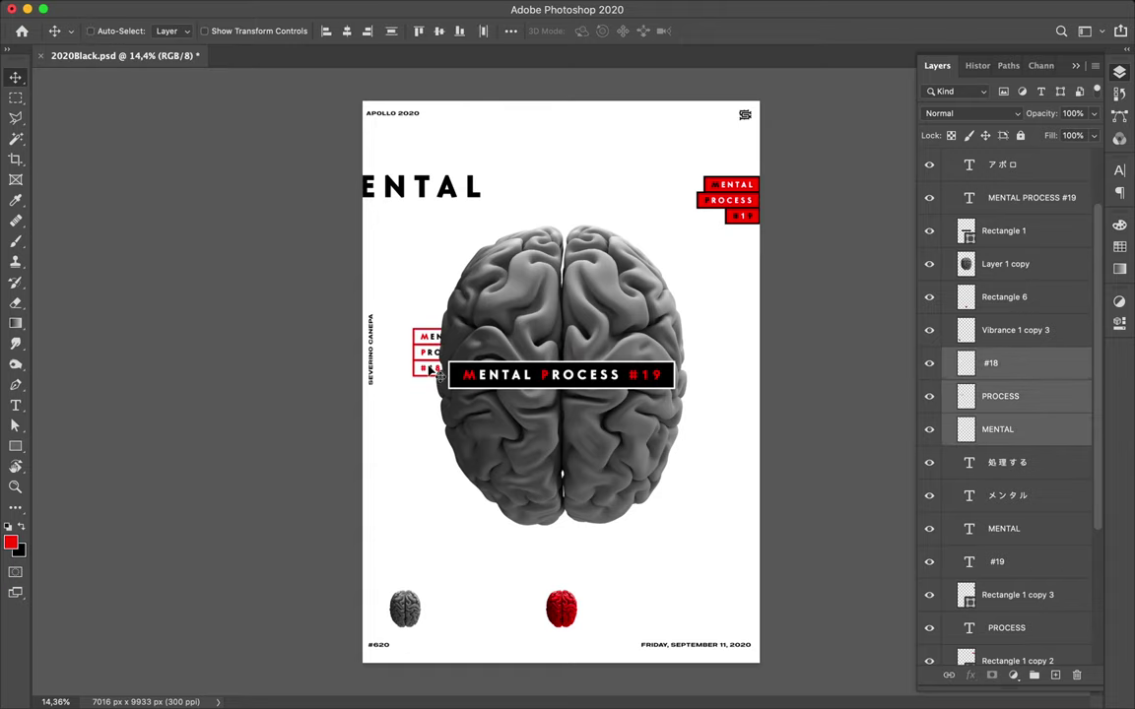
{"action": "key", "text": "Delete"}
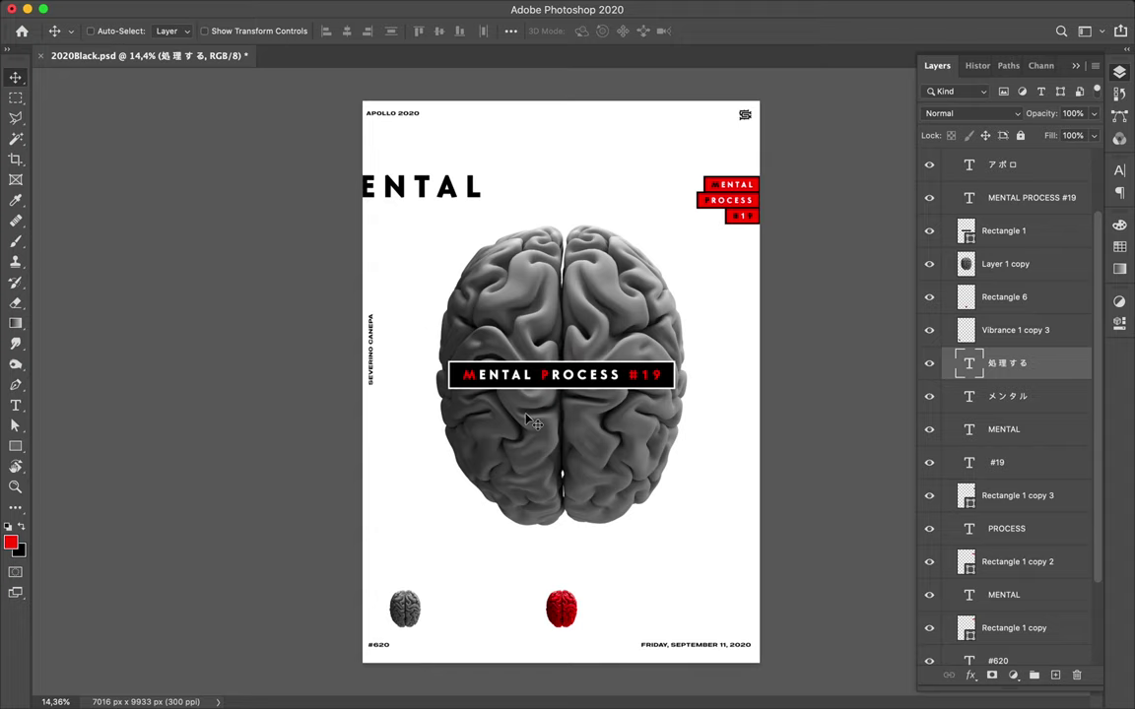
Delete the red brain at the bottom of the poster.
{"action": "scroll", "coordinate": [532, 422], "scroll_direction": "up", "scroll_amount": 2, "text": "alt"}
{"action": "scroll", "coordinate": [532, 422], "scroll_direction": "down", "scroll_amount": 3}
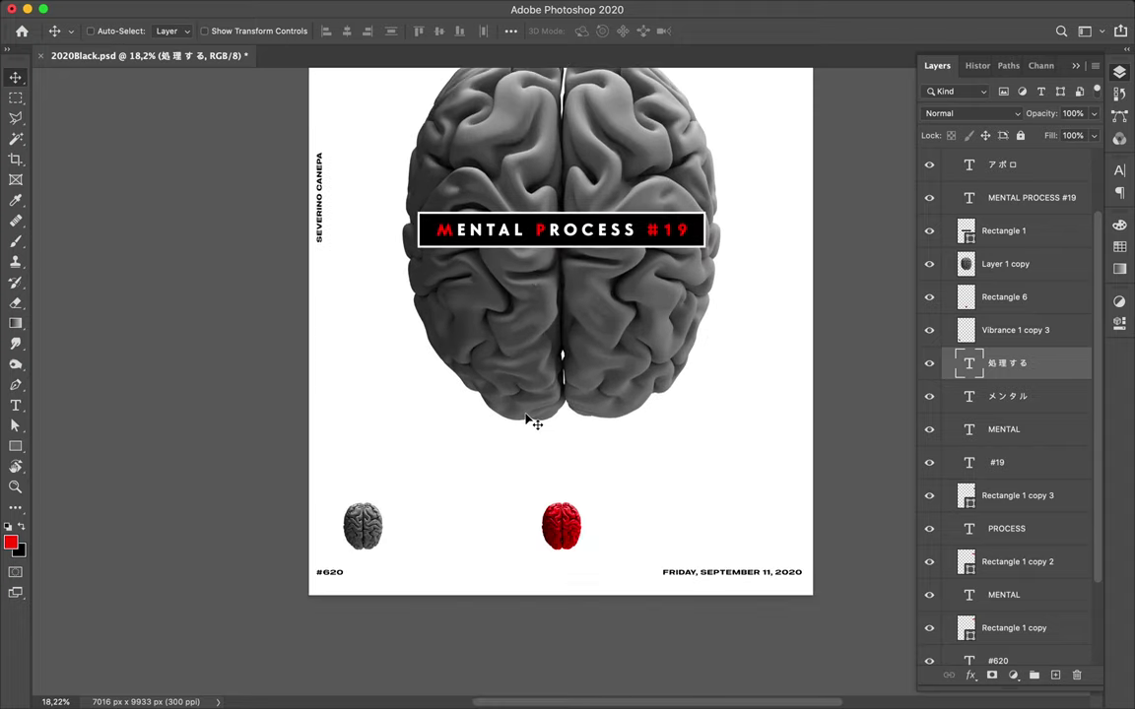
{"action": "scroll", "coordinate": [532, 422], "scroll_direction": "up", "scroll_amount": 1, "text": "alt"}
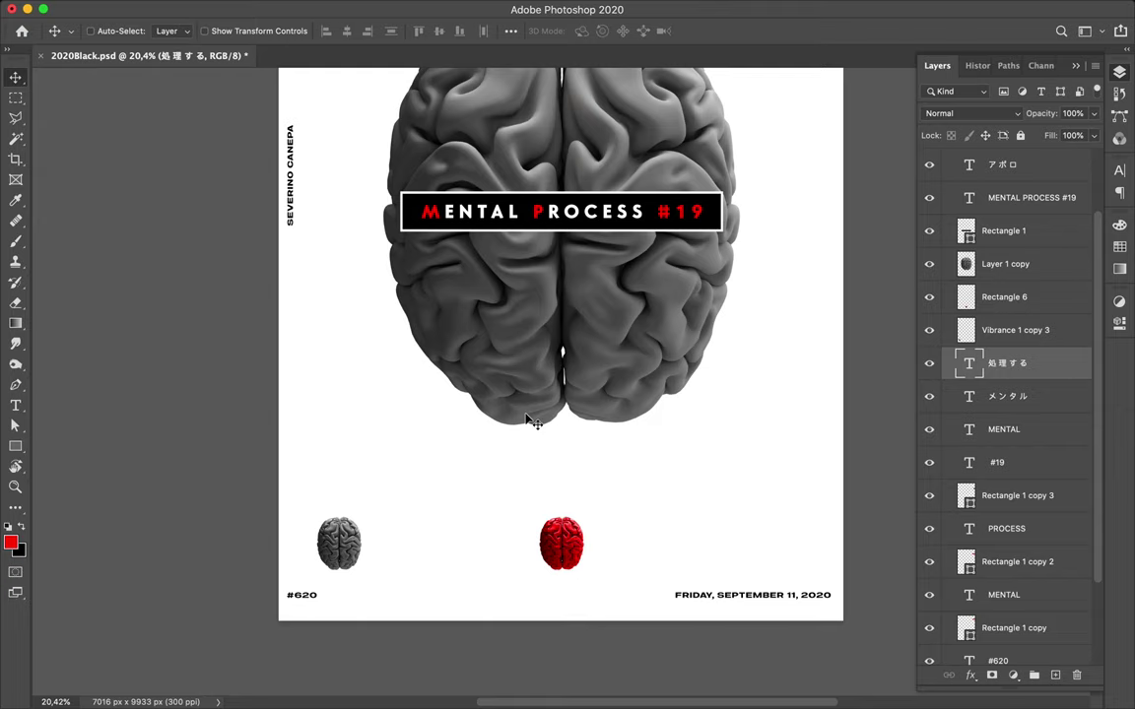
{"action": "left_click", "coordinate": [560, 535]}
{"action": "key", "text": "Delete"}
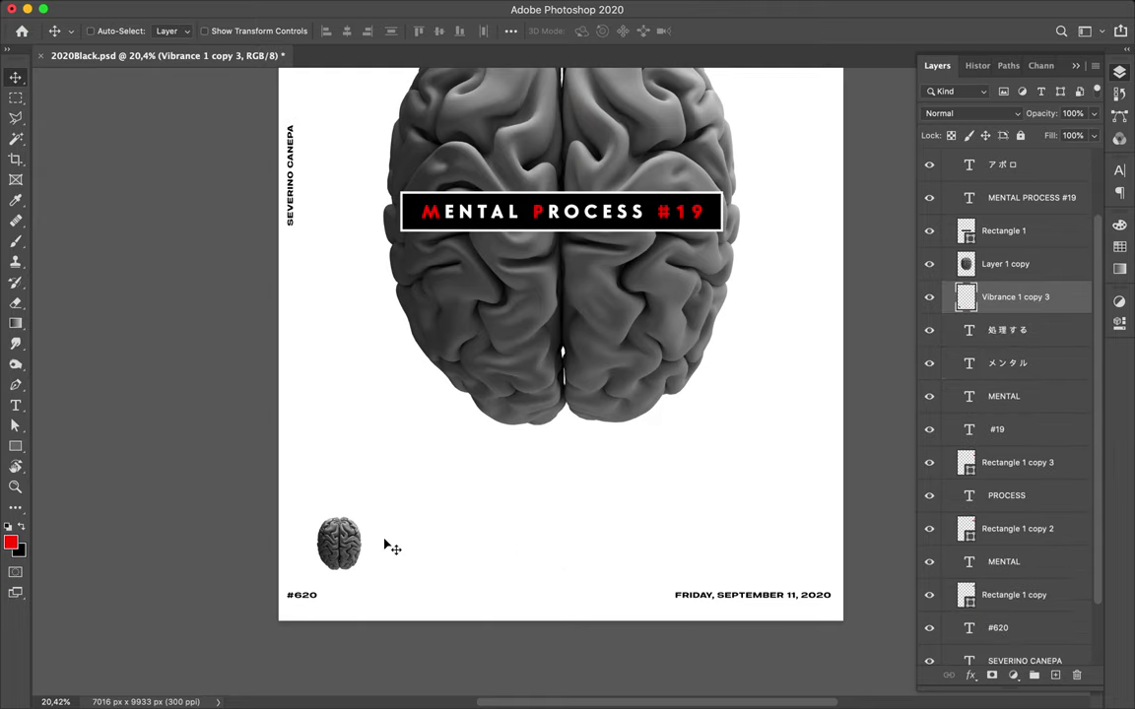
Place a copy of the small grey brain at bottom centre and draw a rectangle over it.
{"action": "mouse_move", "coordinate": [344, 542]}
{"action": "left_mouse_down"}
{"action": "mouse_move", "coordinate": [565, 547]}
{"action": "mouse_move", "coordinate": [558, 537]}
{"action": "left_mouse_up"}
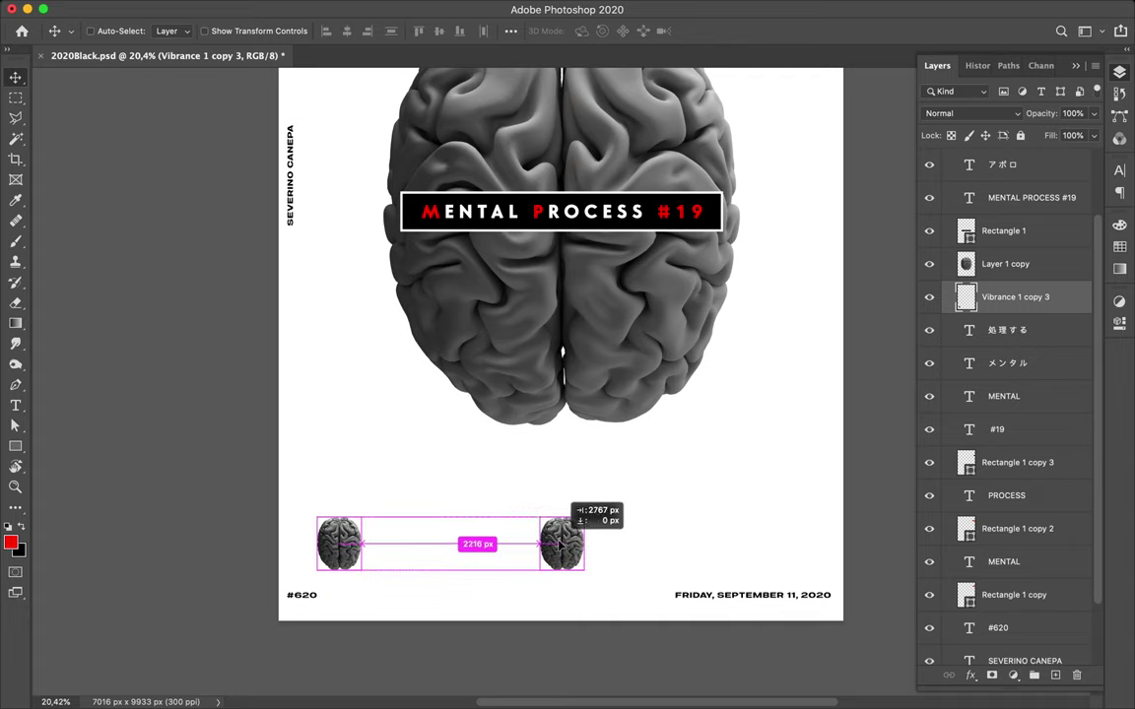
{"action": "left_click_drag", "start_coordinate": [559, 542], "coordinate": [559, 546]}
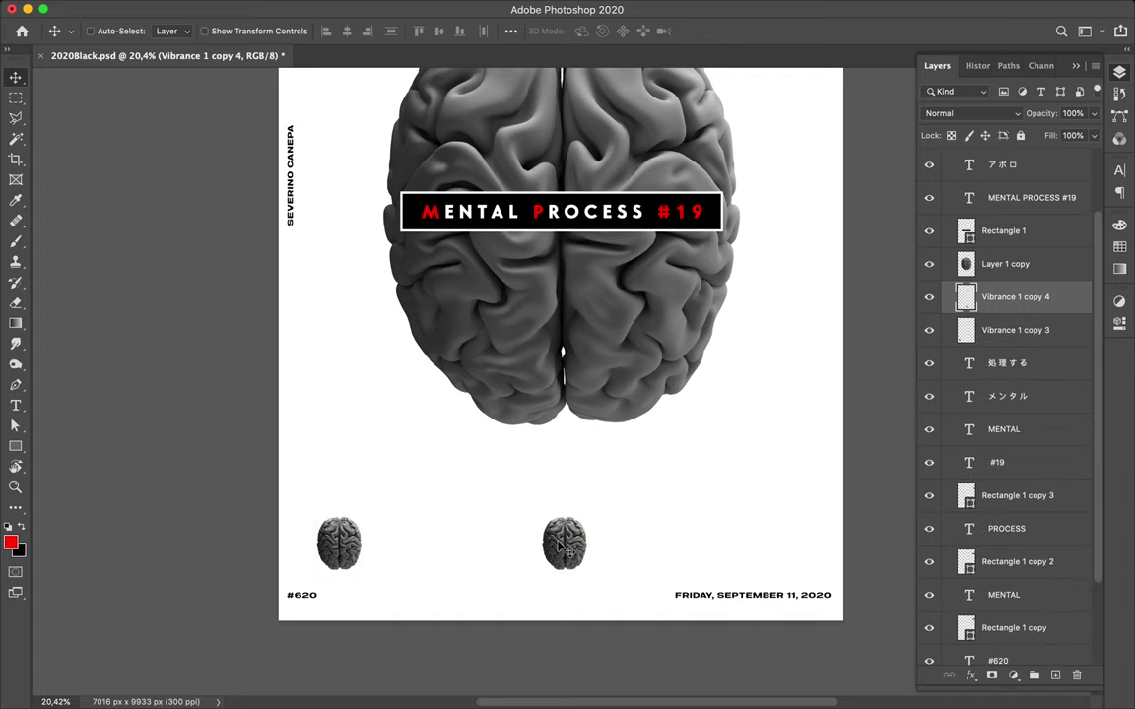
{"action": "key", "text": "u"}
{"action": "left_click_drag", "start_coordinate": [529, 507], "coordinate": [594, 580]}
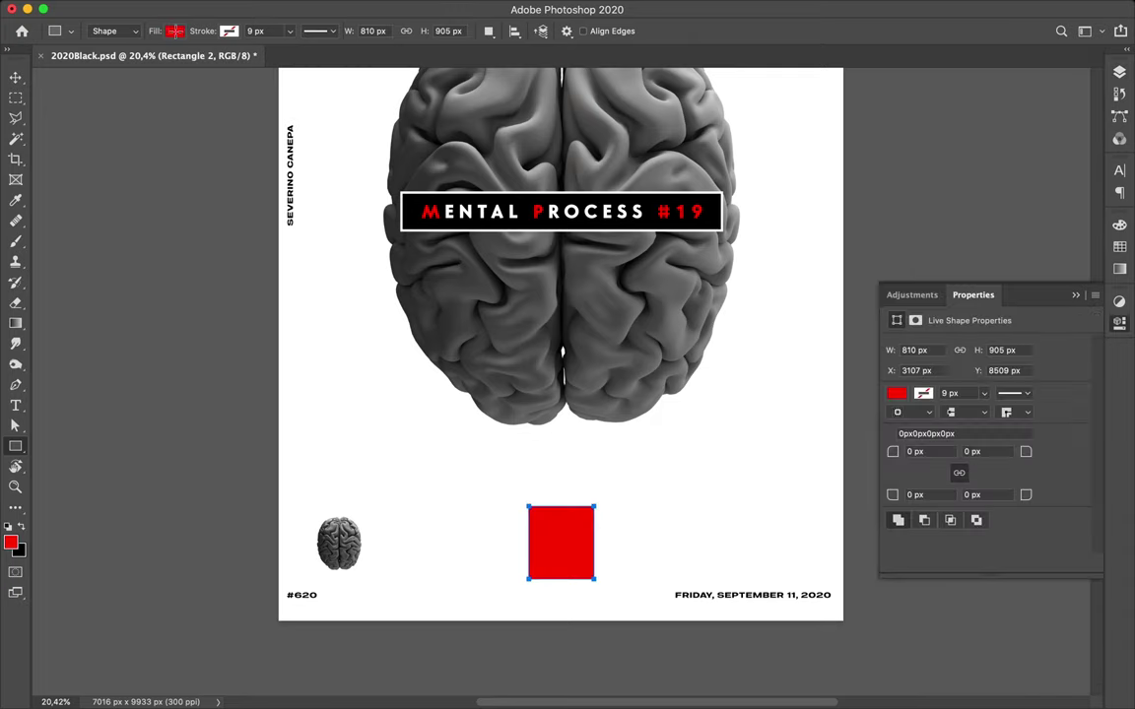
Give the 810 × 905 px bottom rectangle a solid blue #0048ff fill.
{"action": "left_click", "coordinate": [174, 30]}
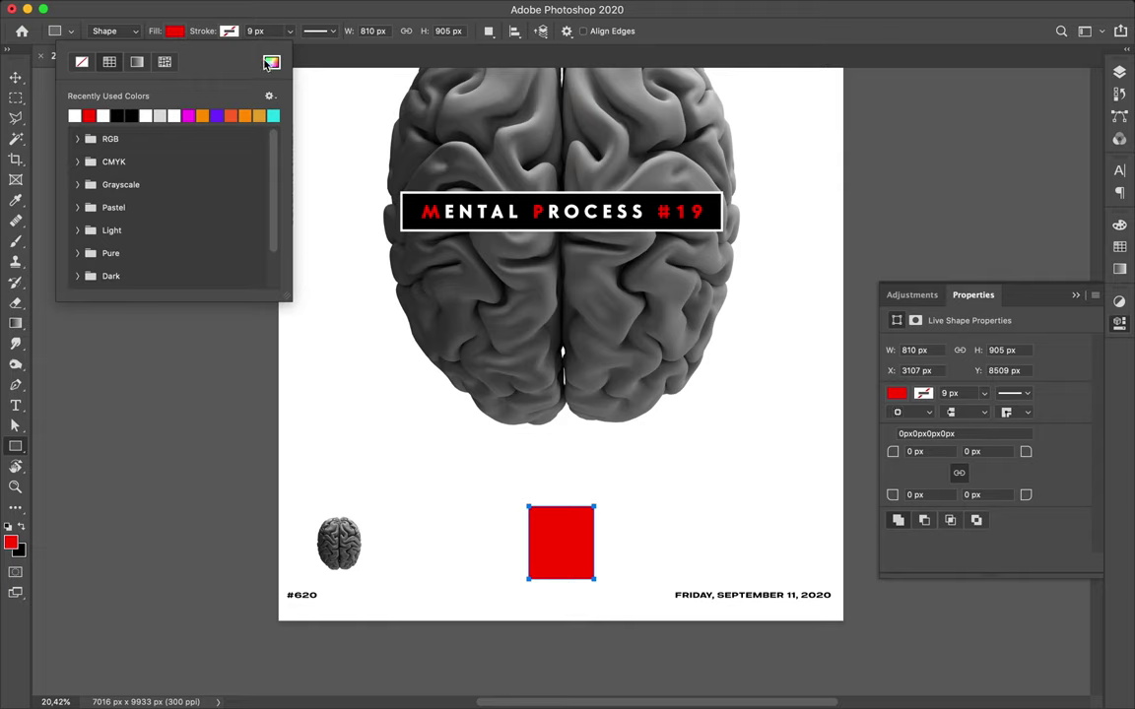
{"action": "left_click", "coordinate": [270, 62]}
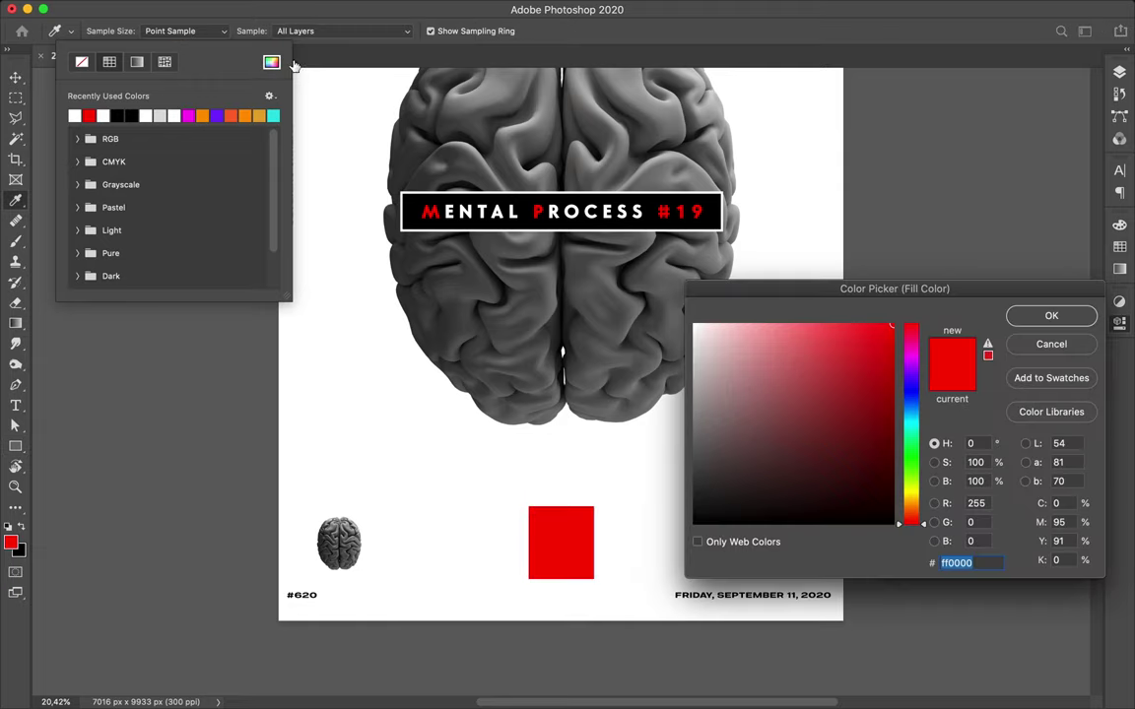
{"action": "left_click", "coordinate": [911, 416]}
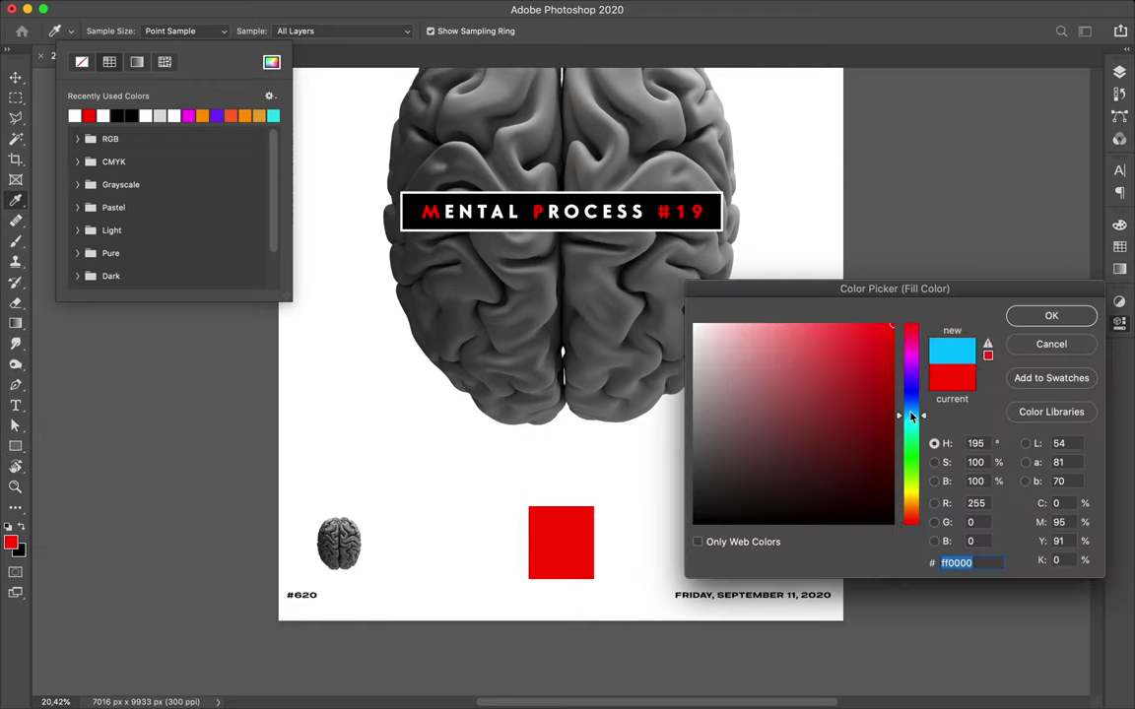
{"action": "left_click_drag", "start_coordinate": [911, 416], "coordinate": [909, 408]}
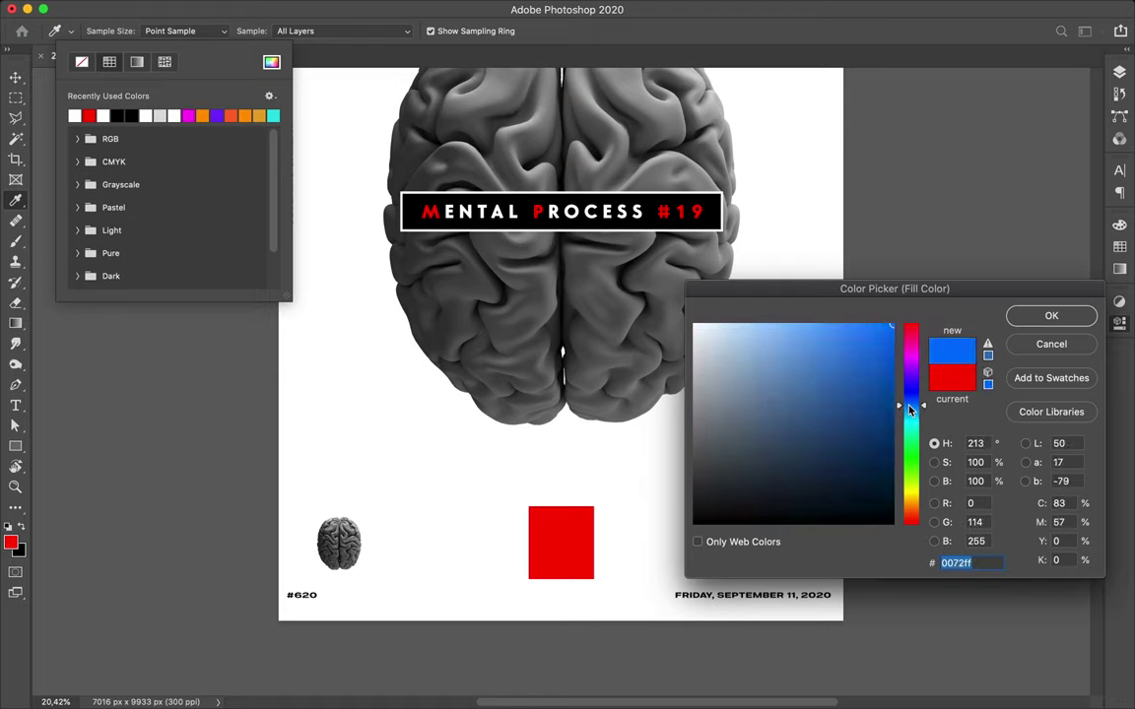
{"action": "left_click_drag", "start_coordinate": [909, 408], "coordinate": [913, 399]}
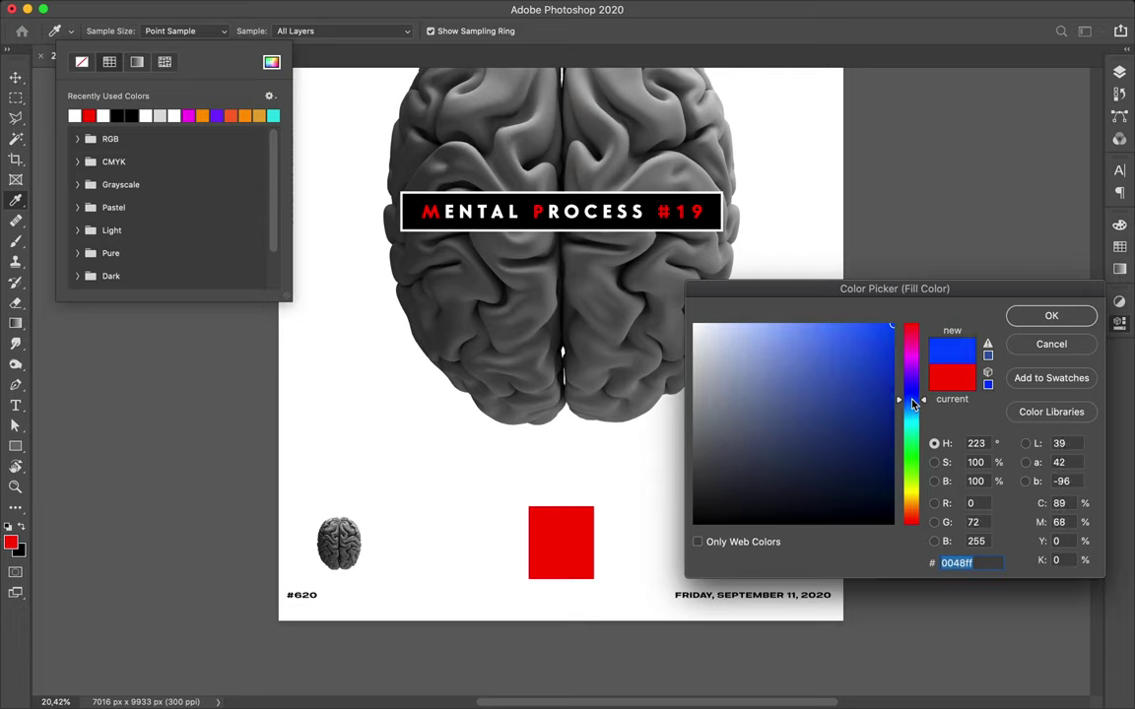
{"action": "left_click", "coordinate": [1051, 317]}
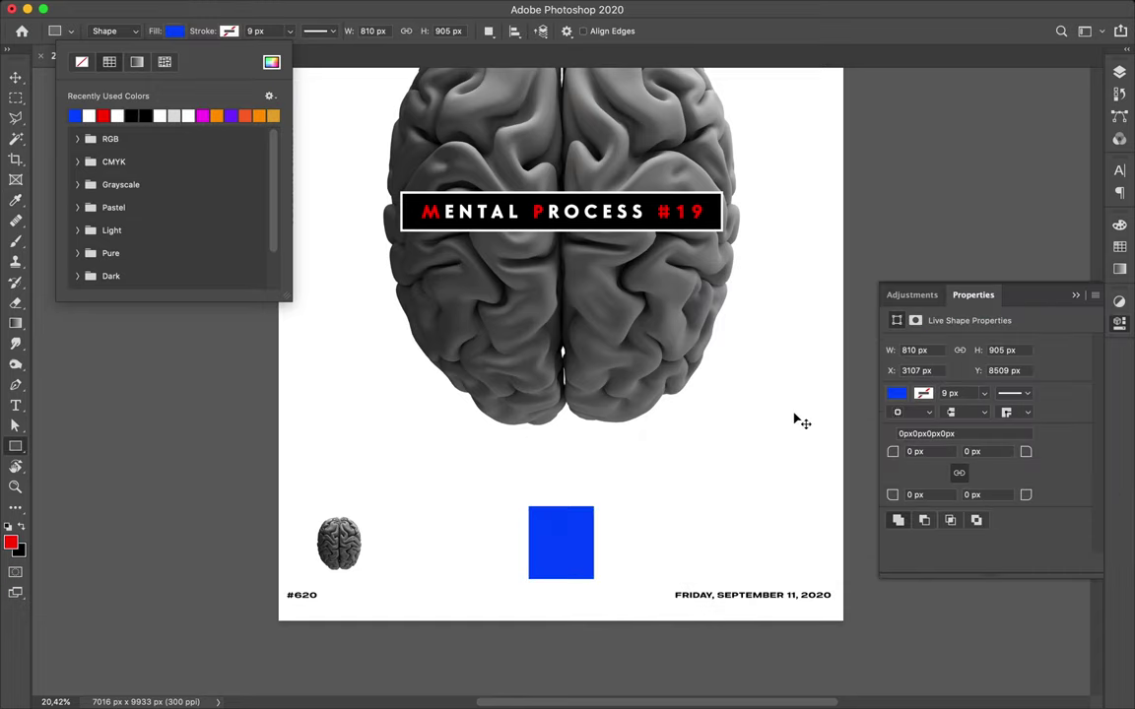
{"action": "key", "text": "v"}
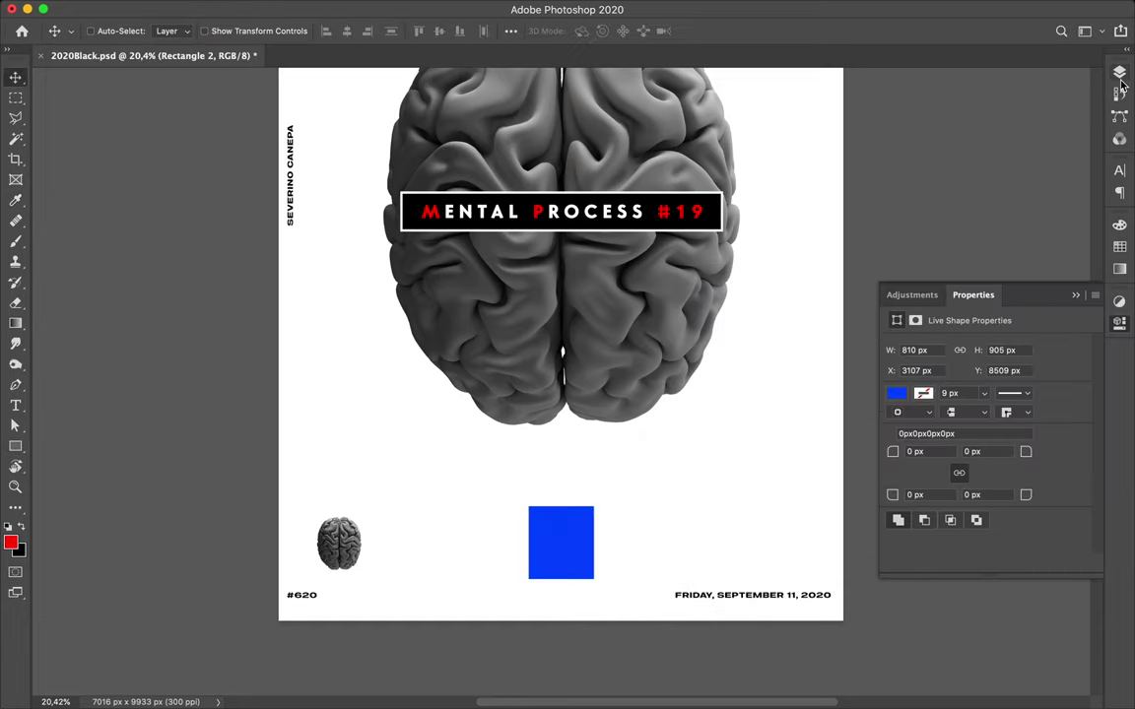
Clip the blue rectangle to the copied brain's shape.
{"action": "left_click", "coordinate": [1120, 79]}
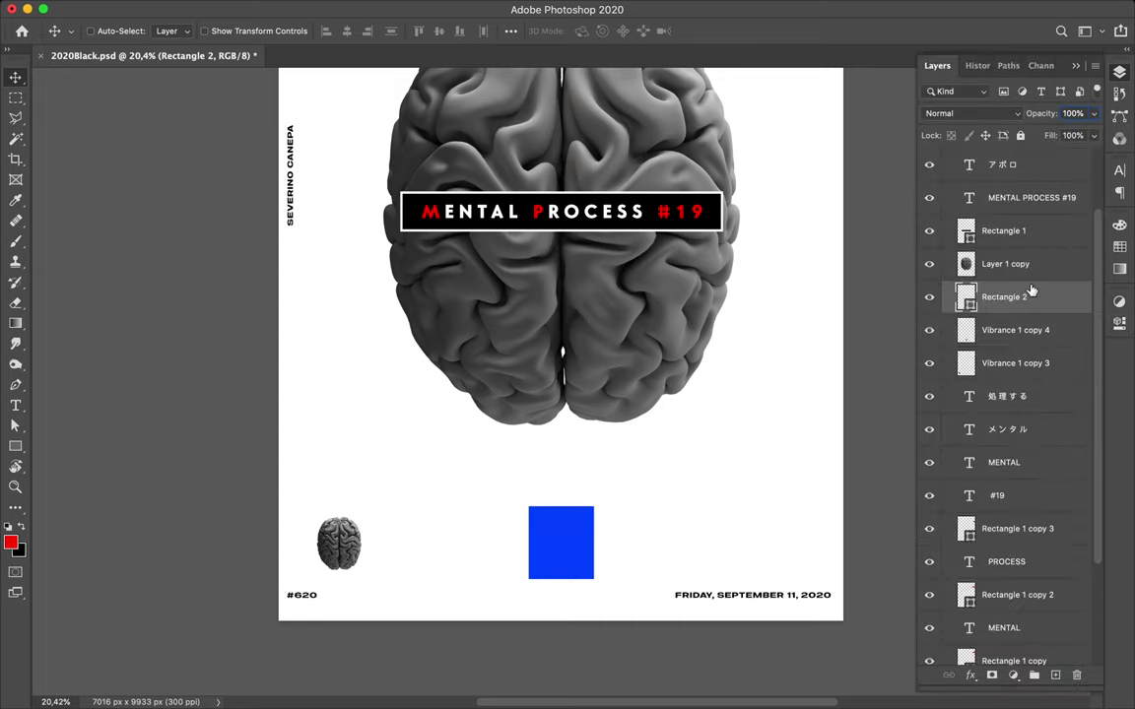
{"action": "key", "text": "super"}
{"action": "left_click", "coordinate": [989, 335], "text": "shift"}
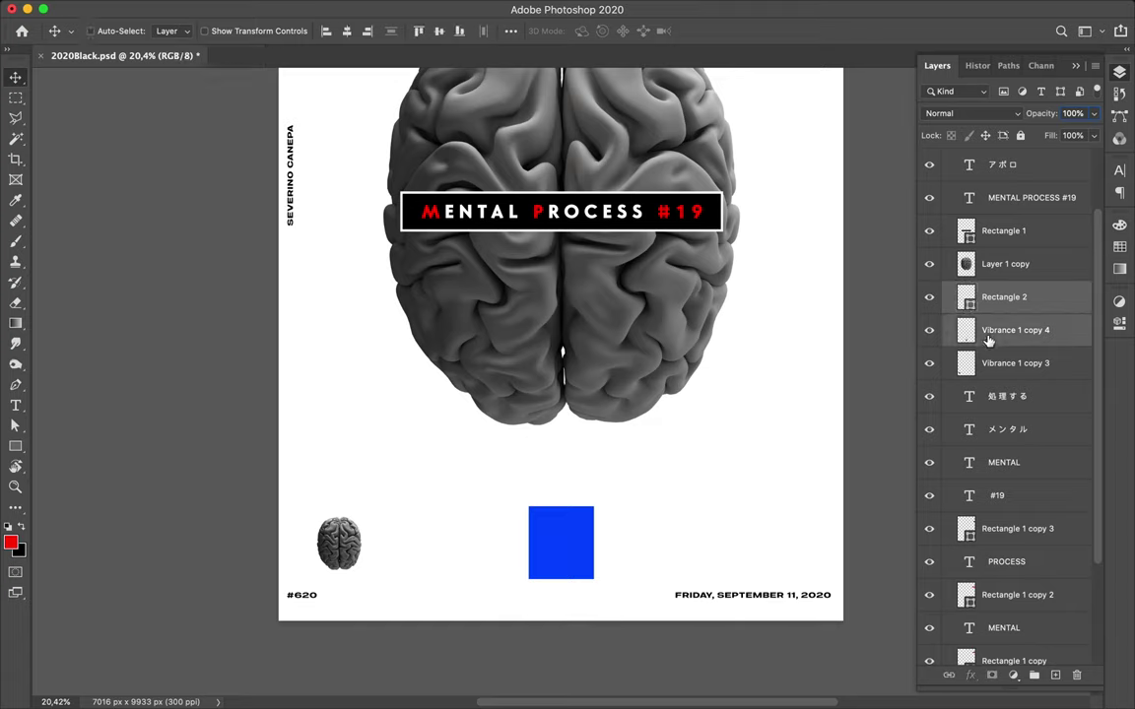
{"action": "left_click_drag", "start_coordinate": [988, 339], "coordinate": [984, 307]}
{"action": "left_click", "coordinate": [984, 307], "text": "alt"}
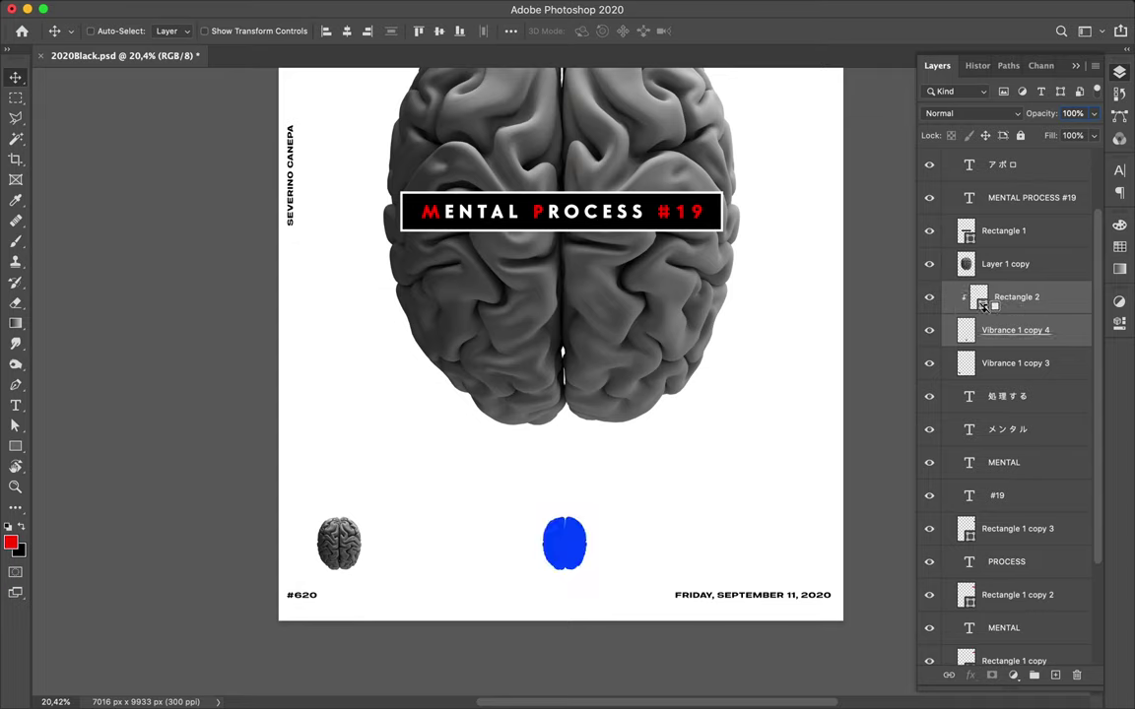
Set the blue rectangle to Overlay and merge Vibrance 1 copy 4 into Rectangle 2.
{"action": "left_click", "coordinate": [1062, 300]}
{"action": "left_click", "coordinate": [980, 114]}
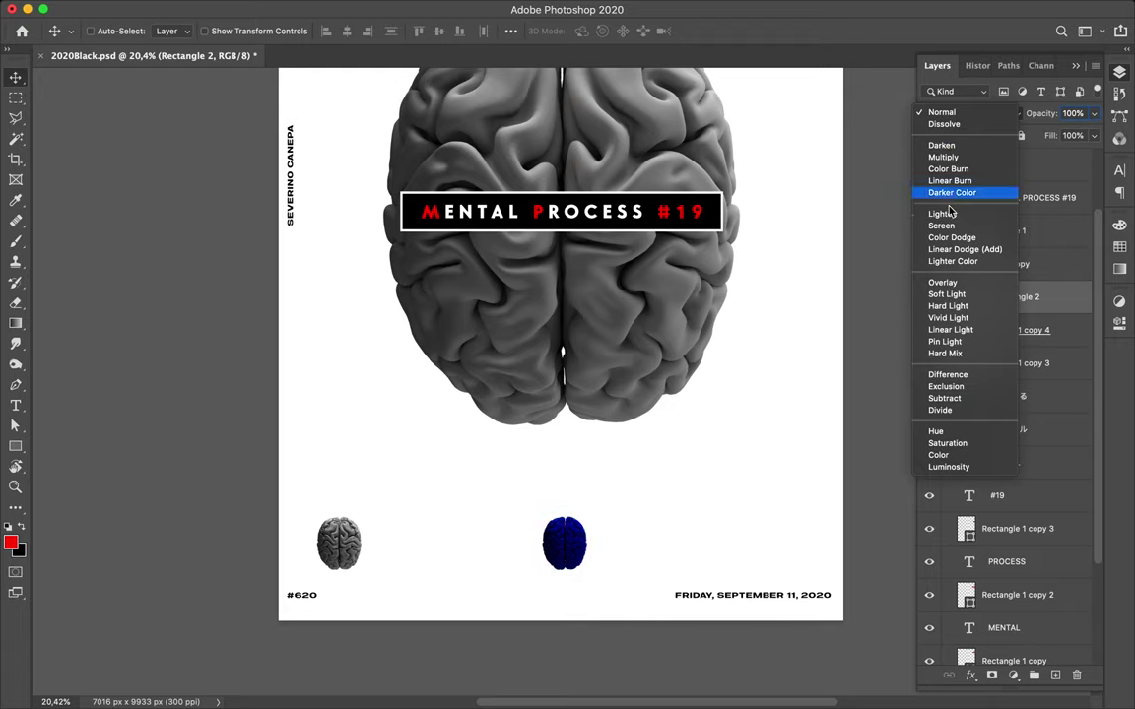
{"action": "left_click", "coordinate": [946, 284]}
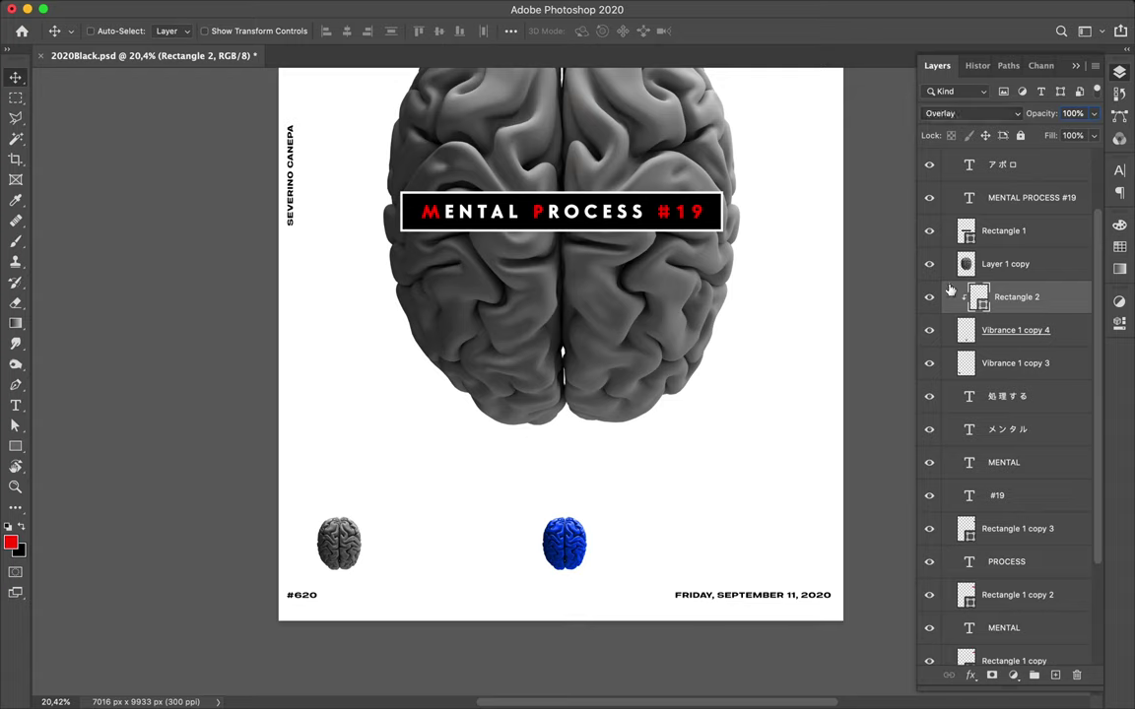
{"action": "left_click", "coordinate": [1018, 339], "text": "shift"}
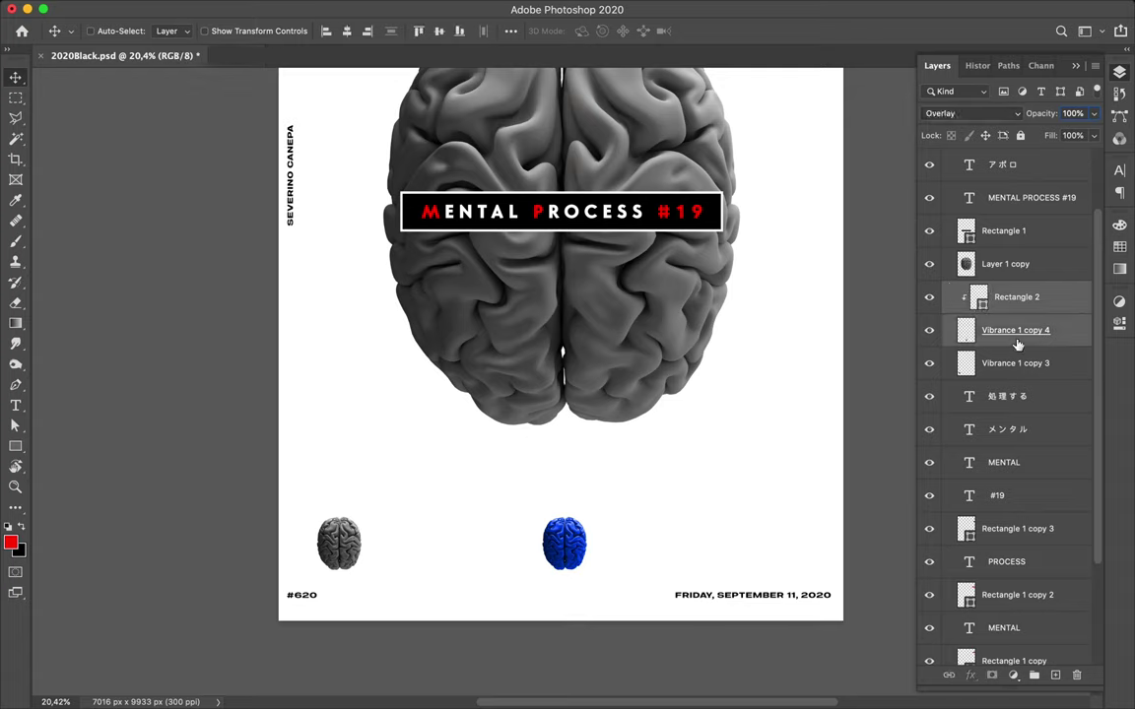
{"action": "key", "text": "ctrl+e"}
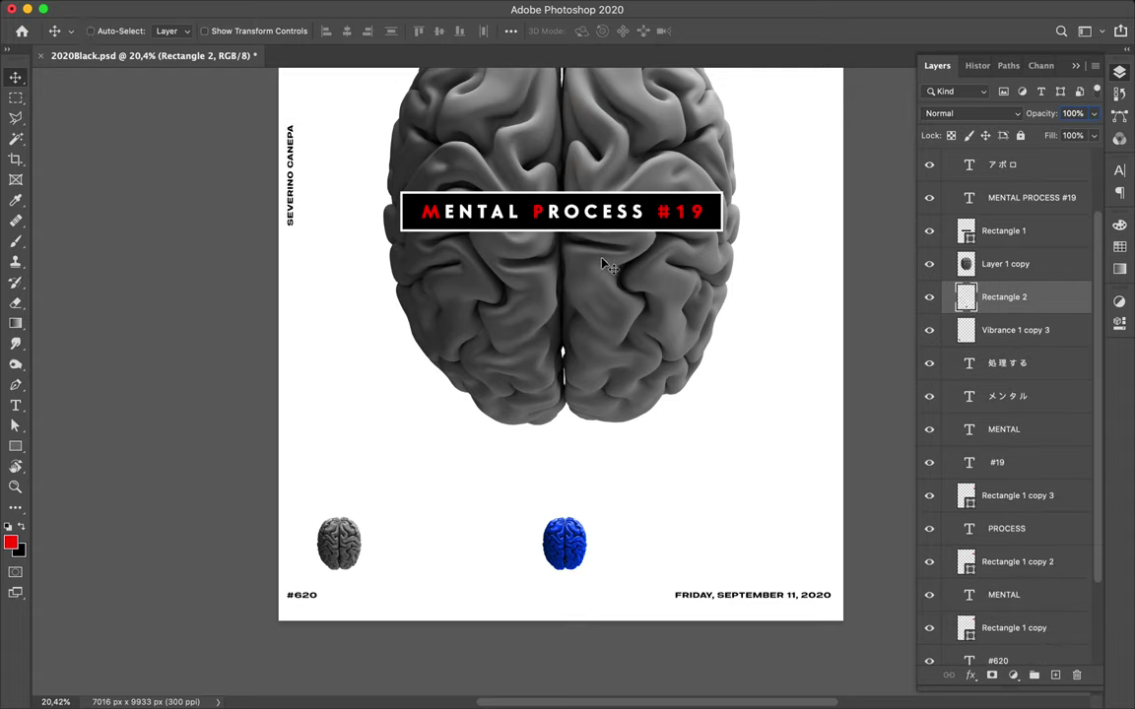
Colour the M of the MENTAL PROCESS #19 title blue from the Swatches panel.
{"action": "key", "text": "t"}
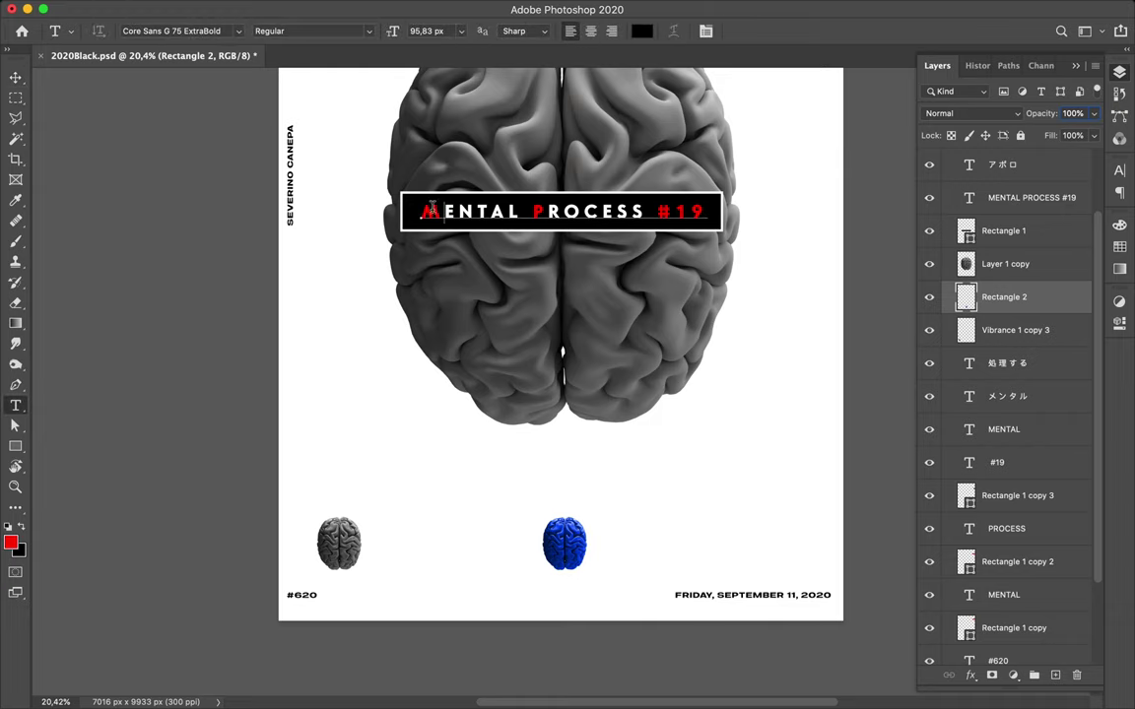
{"action": "left_click_drag", "start_coordinate": [445, 211], "coordinate": [414, 210]}
{"action": "left_click", "coordinate": [1015, 227]}
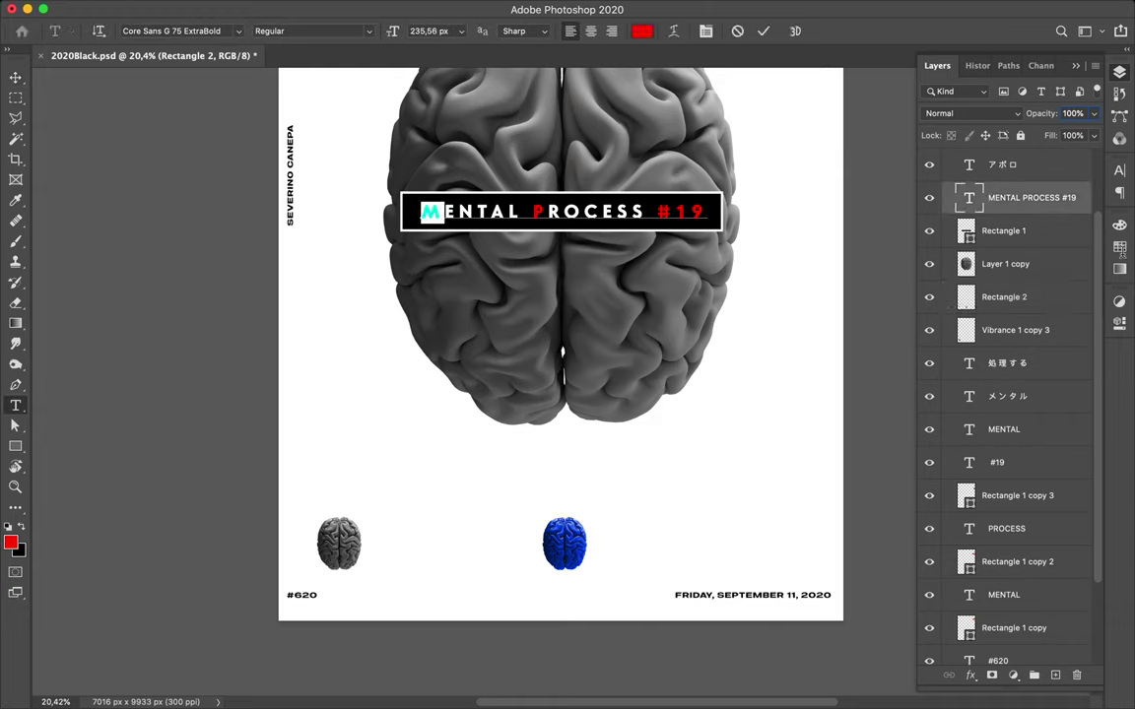
{"action": "left_click", "coordinate": [1120, 246]}
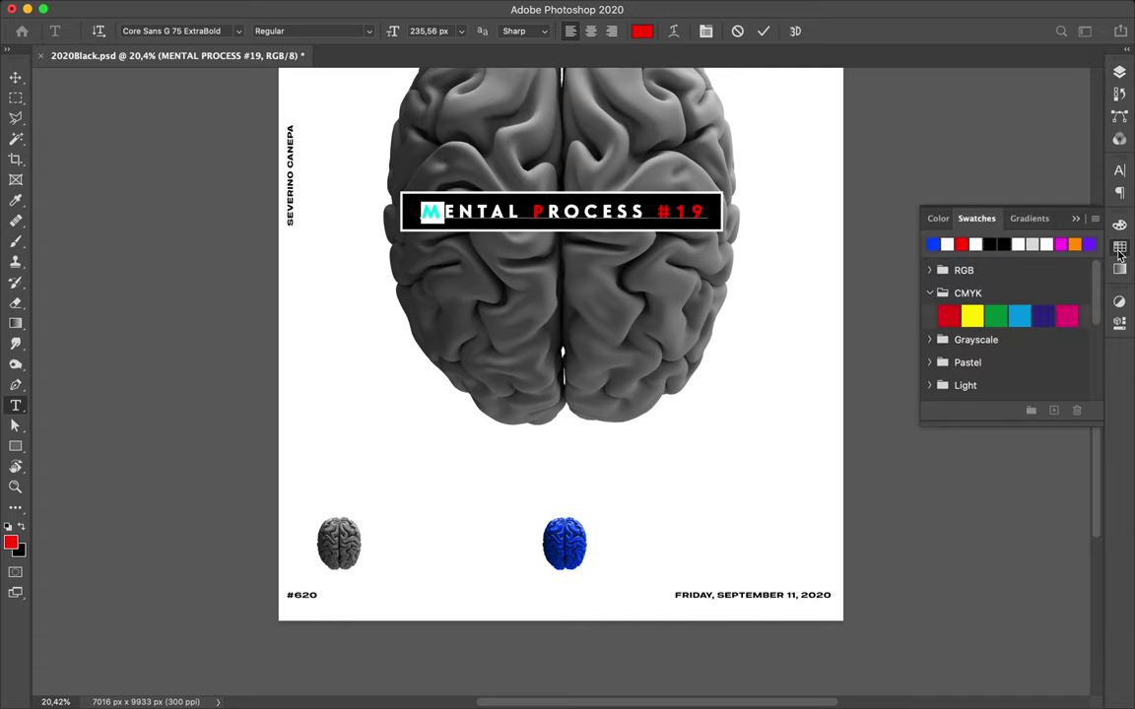
{"action": "left_click", "coordinate": [933, 243]}
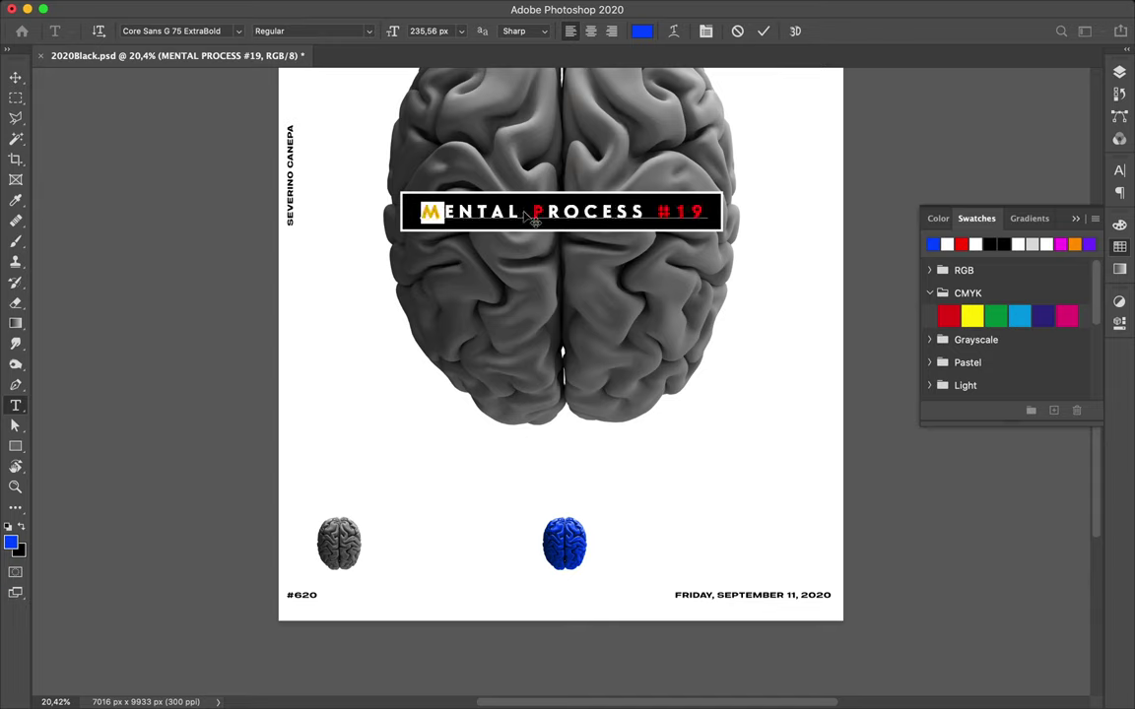
{"action": "left_click", "coordinate": [541, 211]}
Narrow the title's text selection down to just the P of PROCESS.
{"action": "left_click_drag", "start_coordinate": [541, 211], "coordinate": [527, 209]}
{"action": "double_click", "coordinate": [527, 210]}
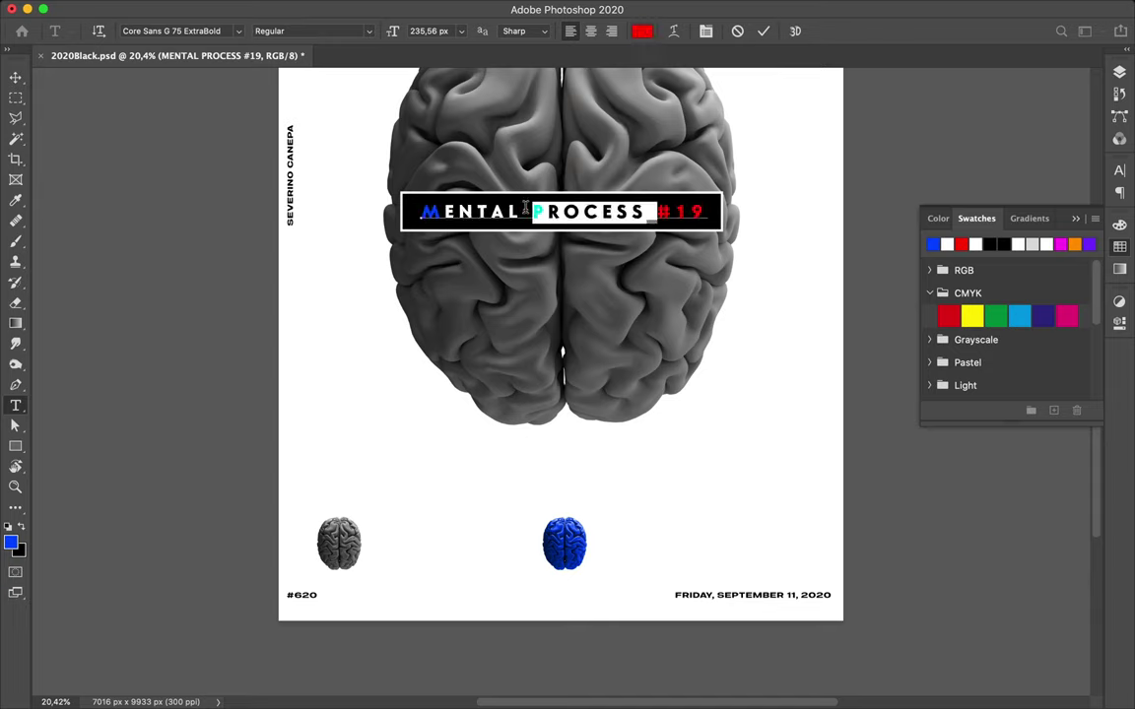
{"action": "left_click", "coordinate": [527, 211]}
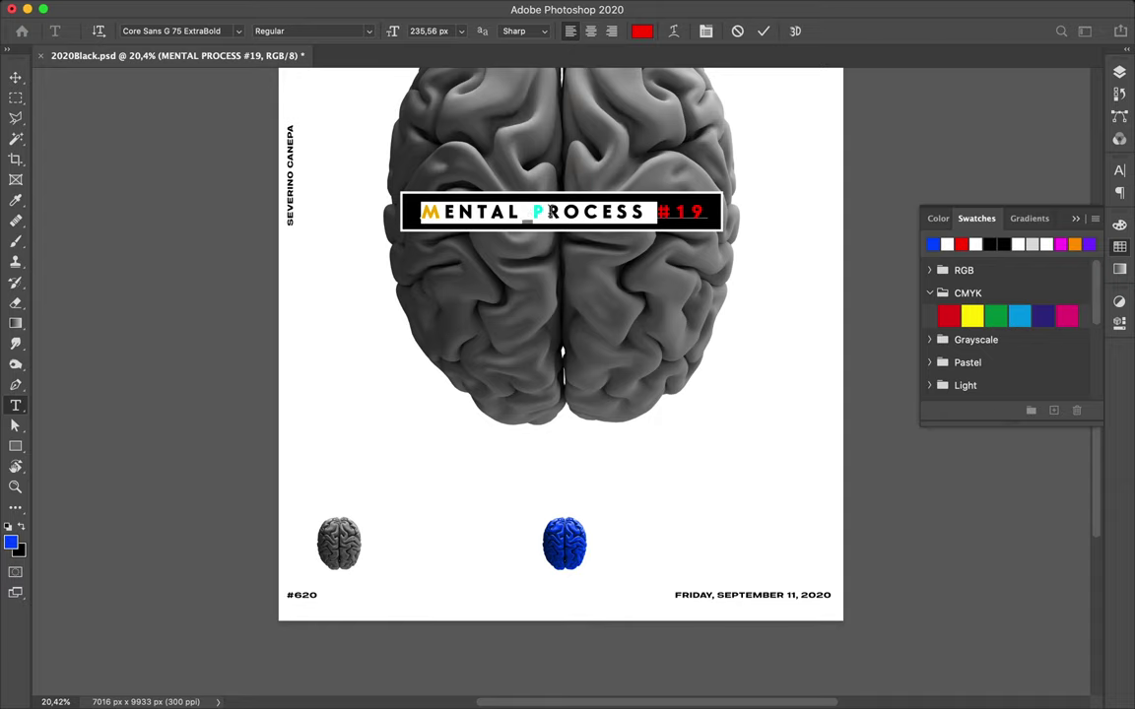
{"action": "left_click", "coordinate": [545, 211], "text": "shift"}
{"action": "left_click", "coordinate": [541, 211]}
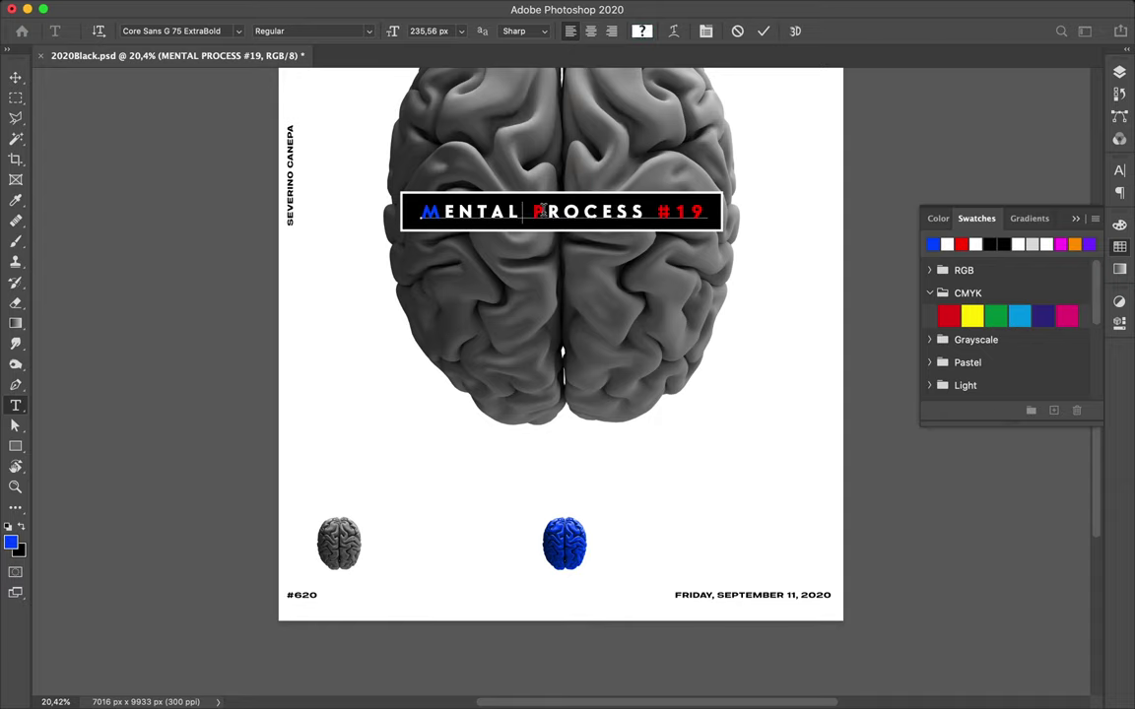
{"action": "left_click", "coordinate": [538, 211]}
{"action": "double_click", "coordinate": [534, 211]}
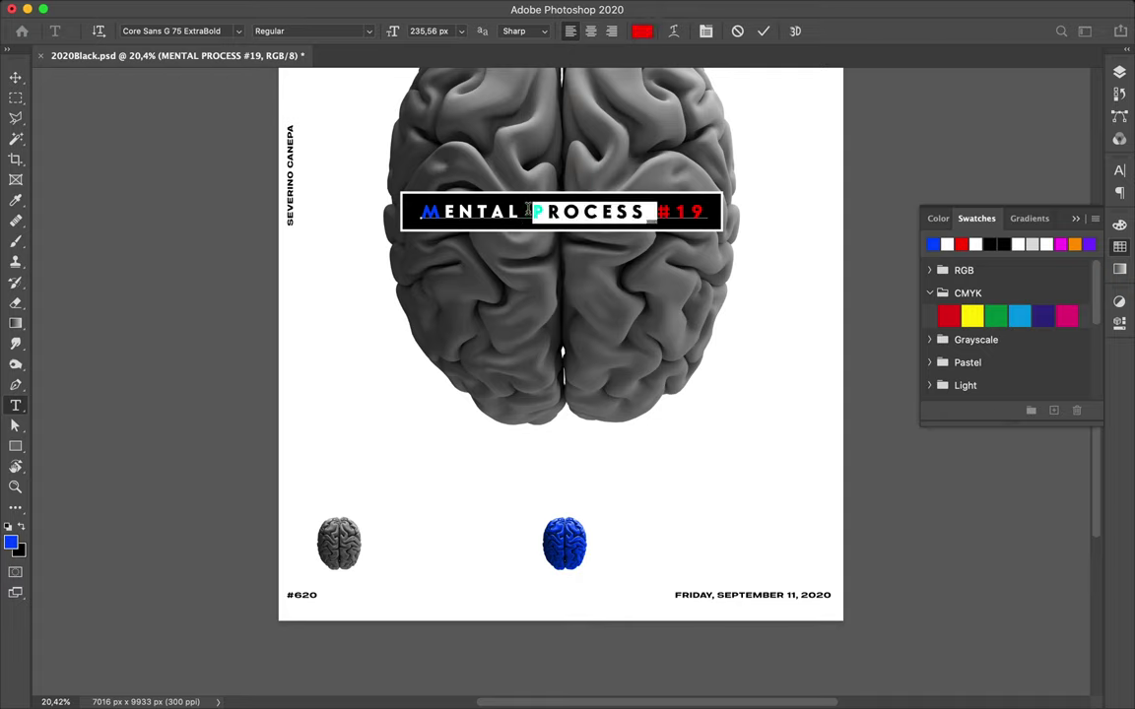
{"action": "left_click_drag", "start_coordinate": [549, 211], "coordinate": [538, 211]}
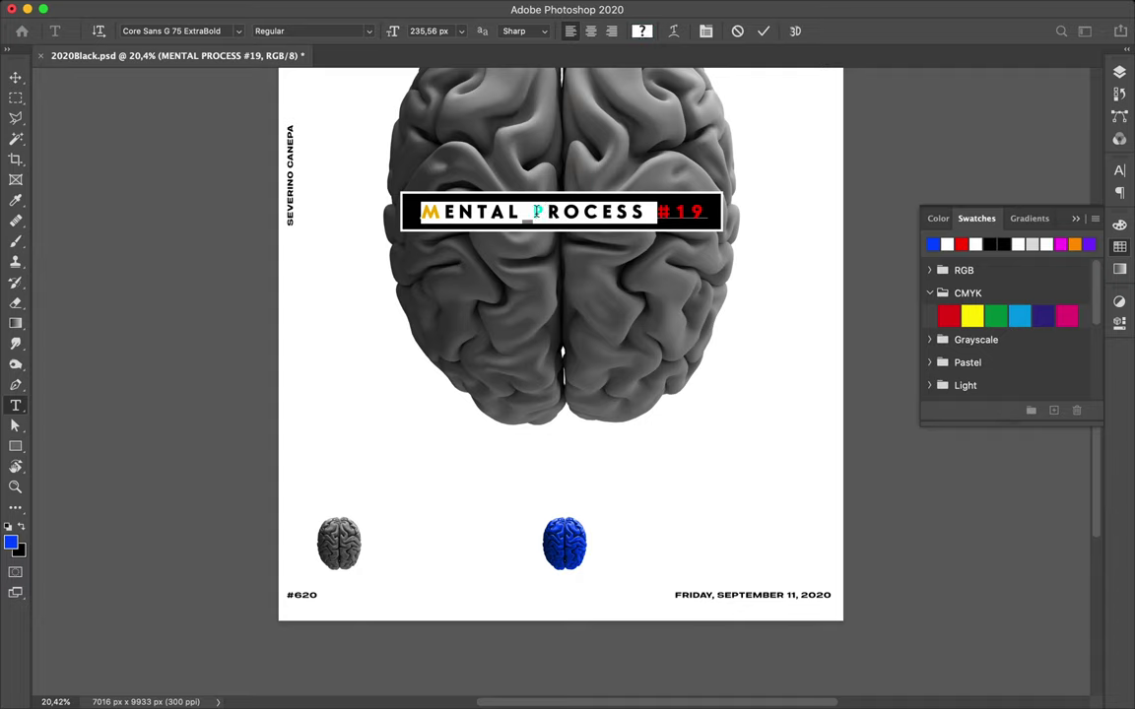
{"action": "left_click", "coordinate": [661, 211]}
Make the title's #19 and the P of PROCESS blue.
{"action": "left_click_drag", "start_coordinate": [661, 210], "coordinate": [709, 210]}
{"action": "left_click", "coordinate": [709, 210], "text": "shift"}
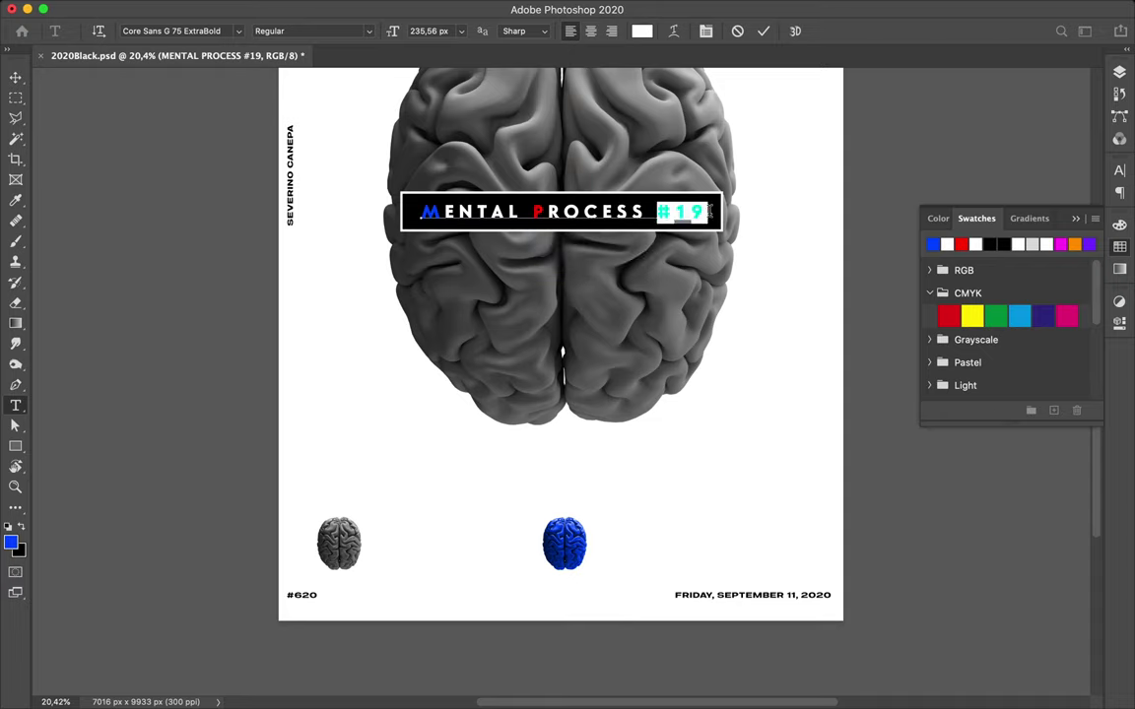
{"action": "left_click", "coordinate": [960, 244]}
{"action": "left_click", "coordinate": [934, 245]}
{"action": "left_click_drag", "start_coordinate": [547, 212], "coordinate": [533, 211]}
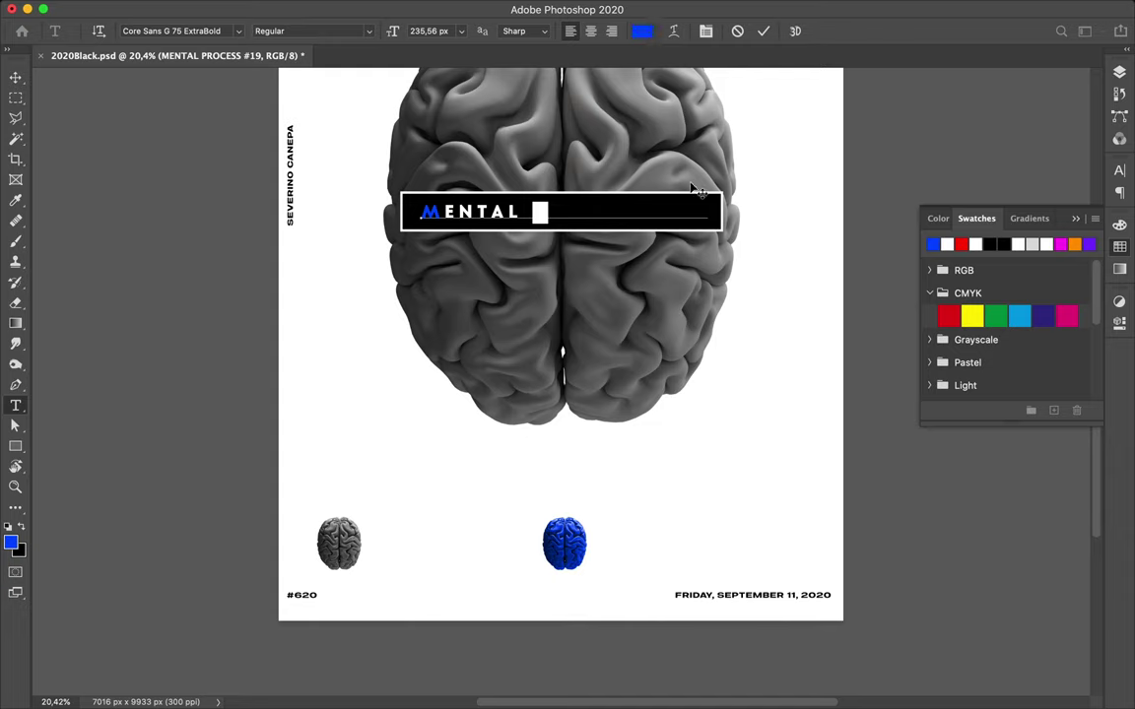
{"action": "key", "text": "BackSpace"}
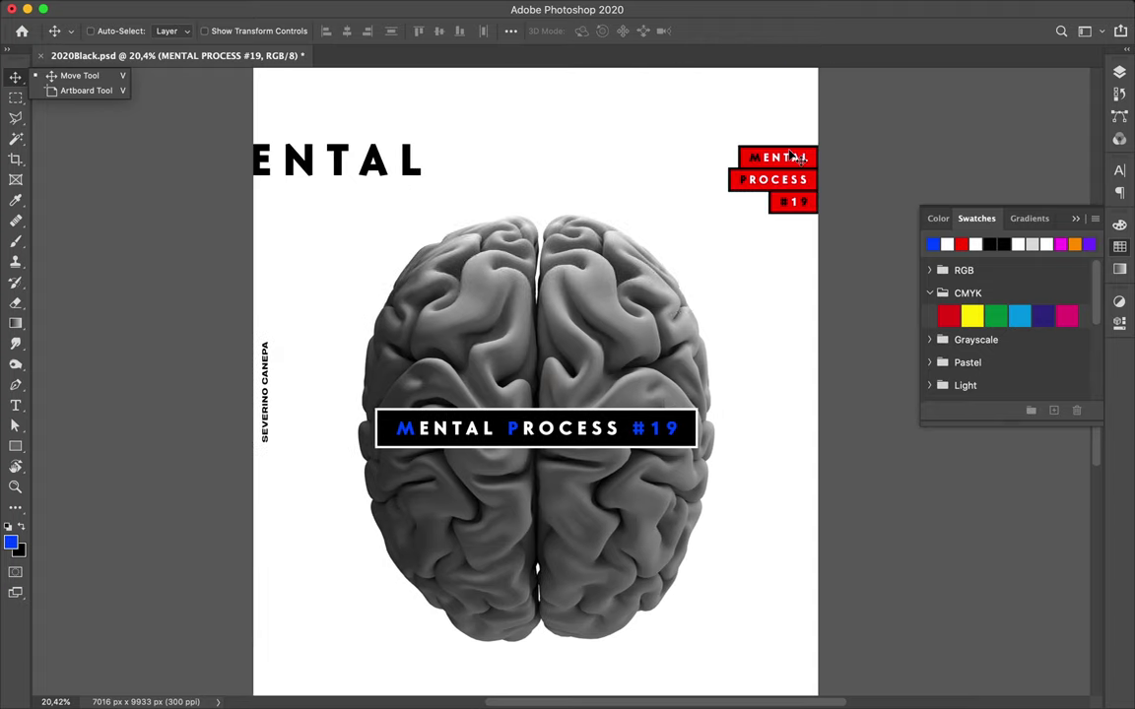
Zoom in on the top-right label and select its MENTAL, PROCESS and #19 boxes.
{"action": "scroll", "coordinate": [759, 150], "scroll_direction": "up", "scroll_amount": 2}
{"action": "scroll", "coordinate": [796, 158], "scroll_direction": "up", "scroll_amount": 1}
{"action": "scroll", "coordinate": [796, 157], "scroll_direction": "up", "scroll_amount": 2}
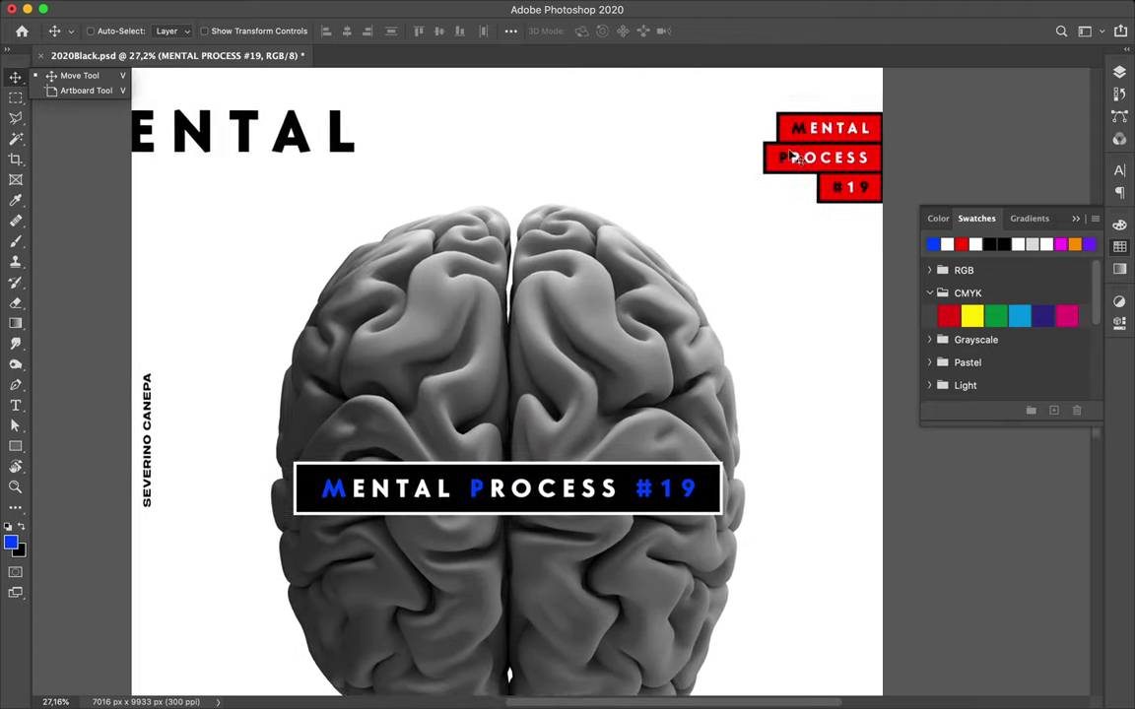
{"action": "scroll", "coordinate": [796, 158], "scroll_direction": "up", "scroll_amount": 3}
{"action": "key", "text": "super+plus"}
{"action": "key", "text": "super+plus"}
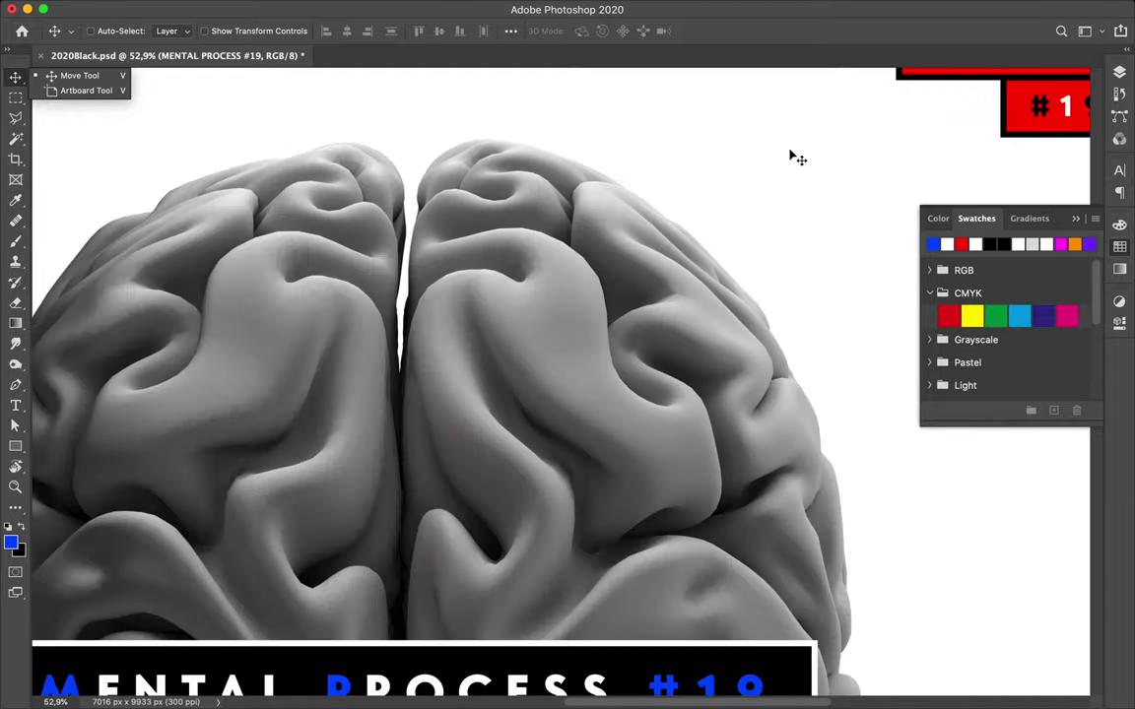
{"action": "scroll", "coordinate": [796, 158], "scroll_direction": "up", "scroll_amount": 5}
{"action": "scroll", "coordinate": [797, 157], "scroll_direction": "right", "scroll_amount": 5}
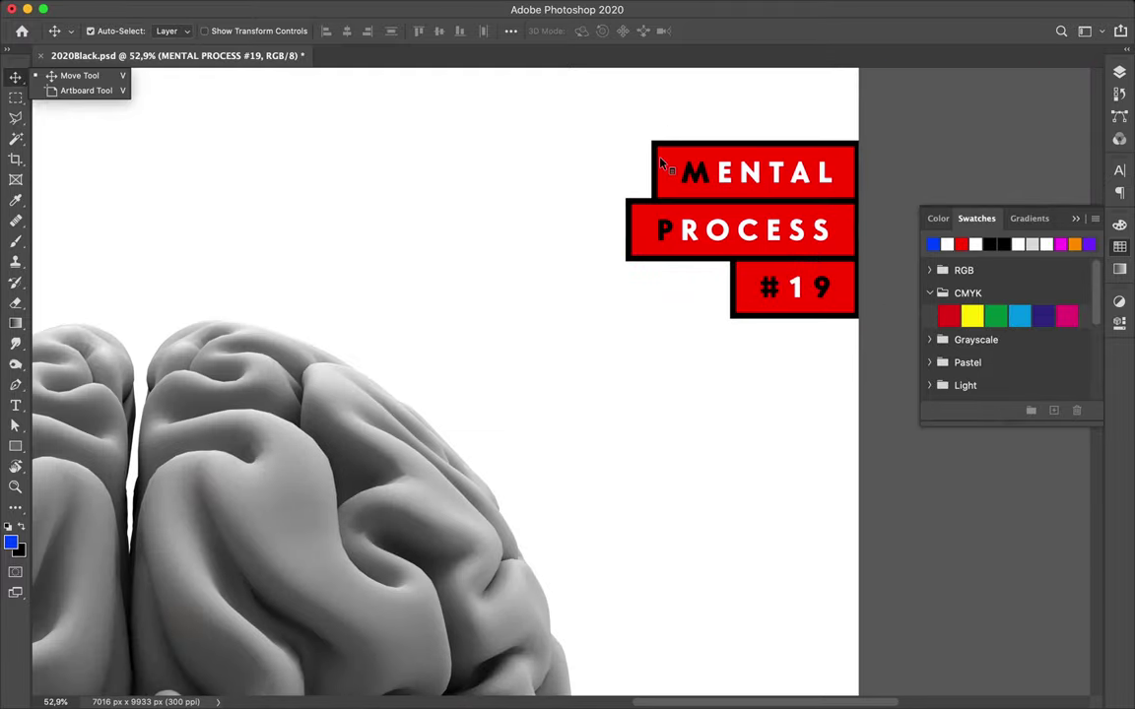
{"action": "left_click", "coordinate": [636, 223]}
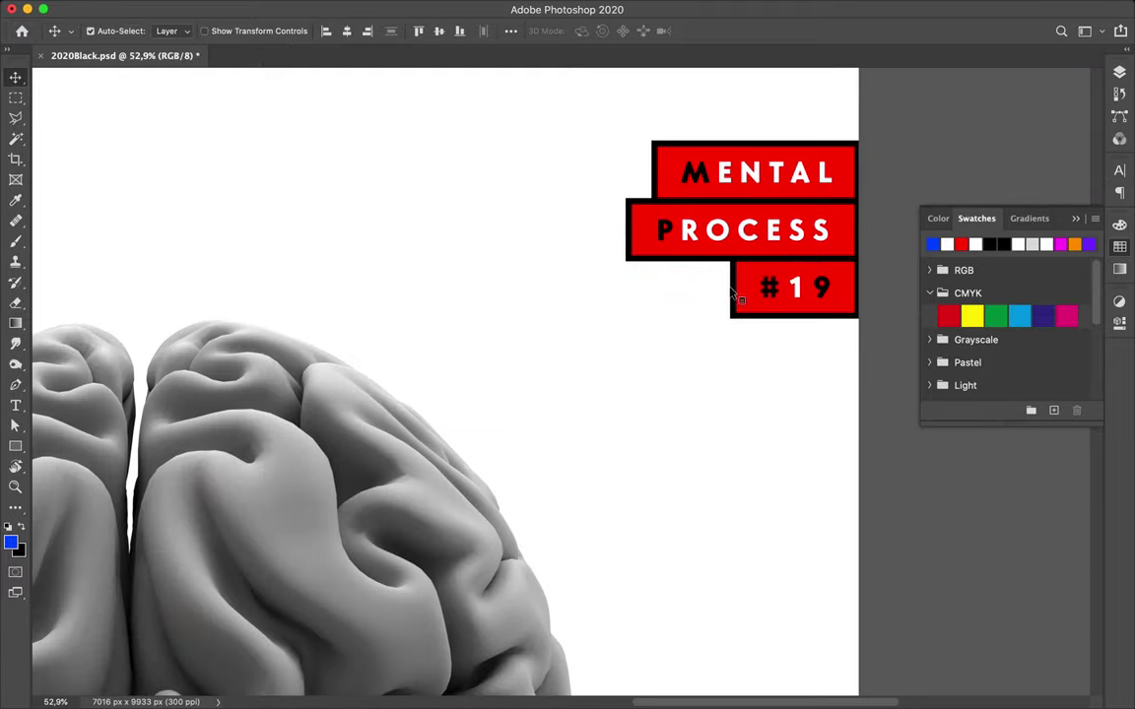
{"action": "key", "text": "super"}
Set the label boxes' fill to blue in the options bar.
{"action": "key", "text": "a"}
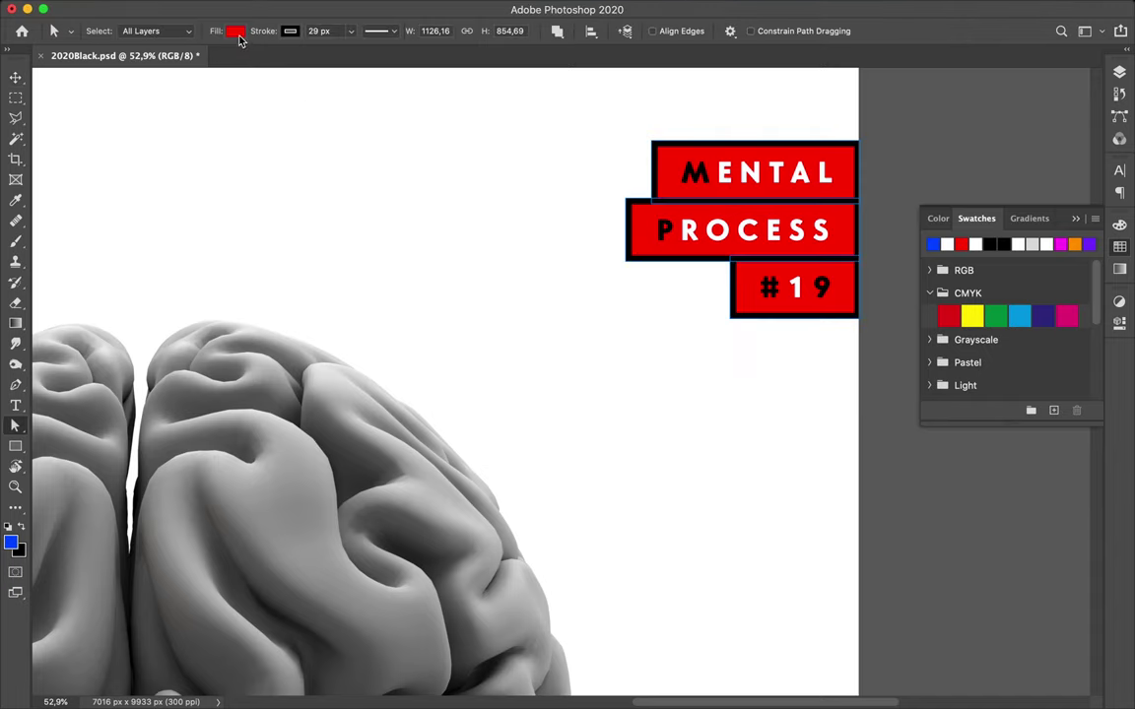
{"action": "left_click", "coordinate": [236, 33]}
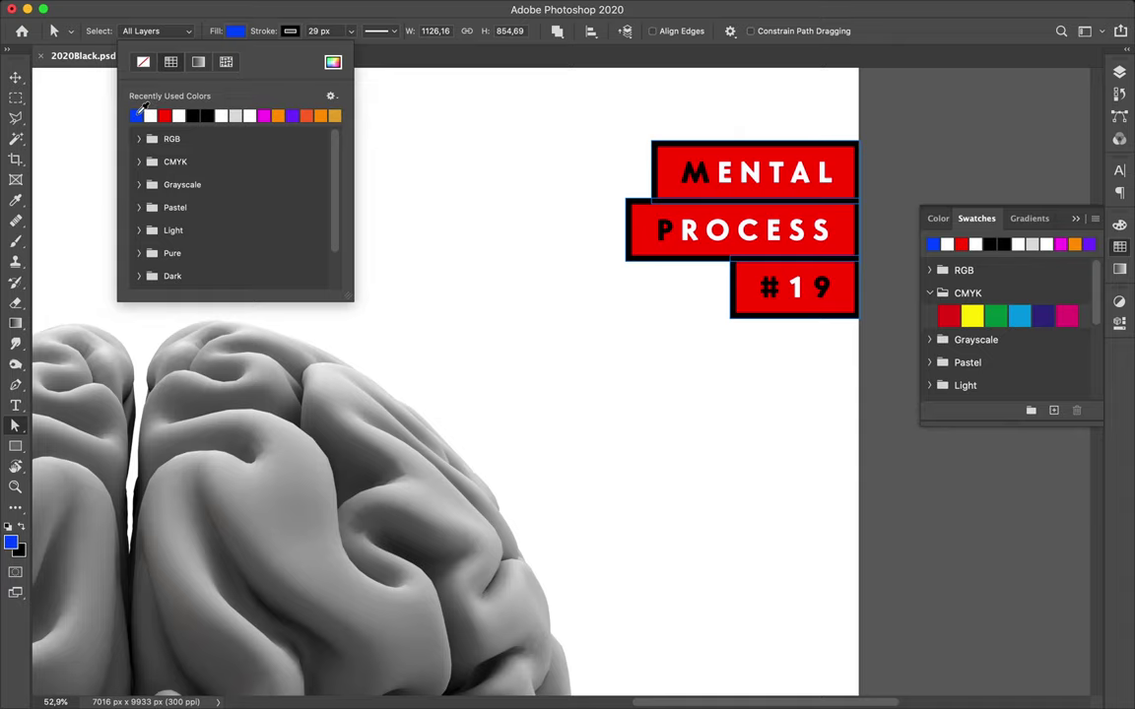
{"action": "left_click", "coordinate": [15, 77]}
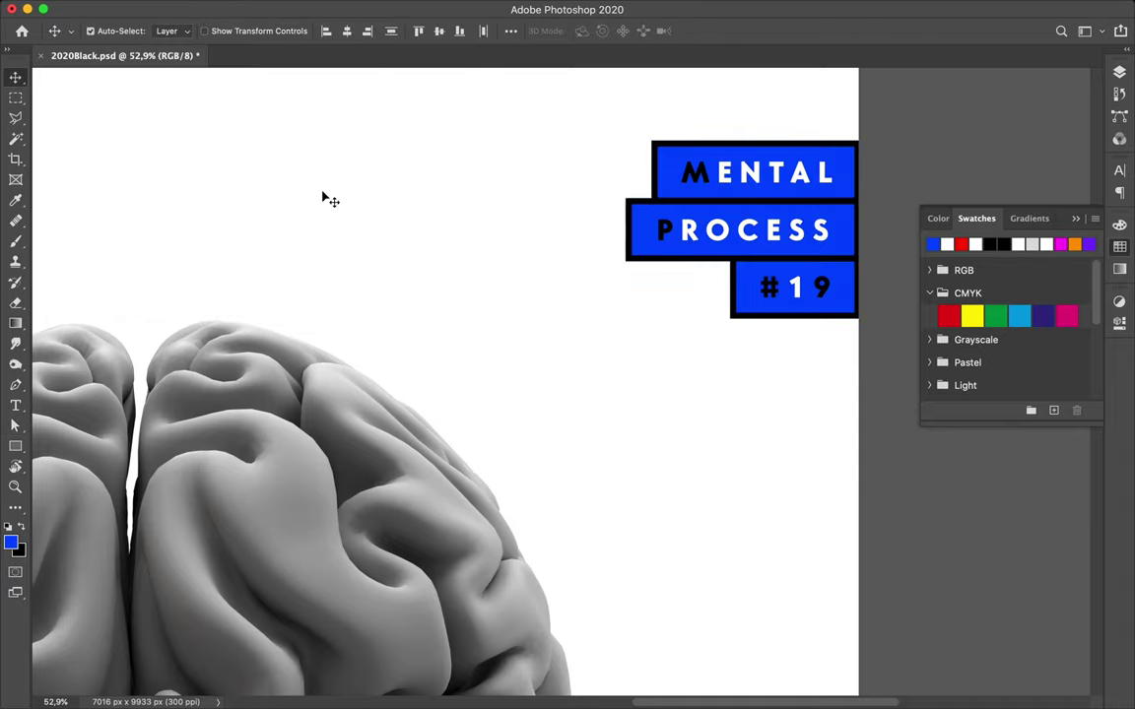
{"action": "key", "text": "super+0"}
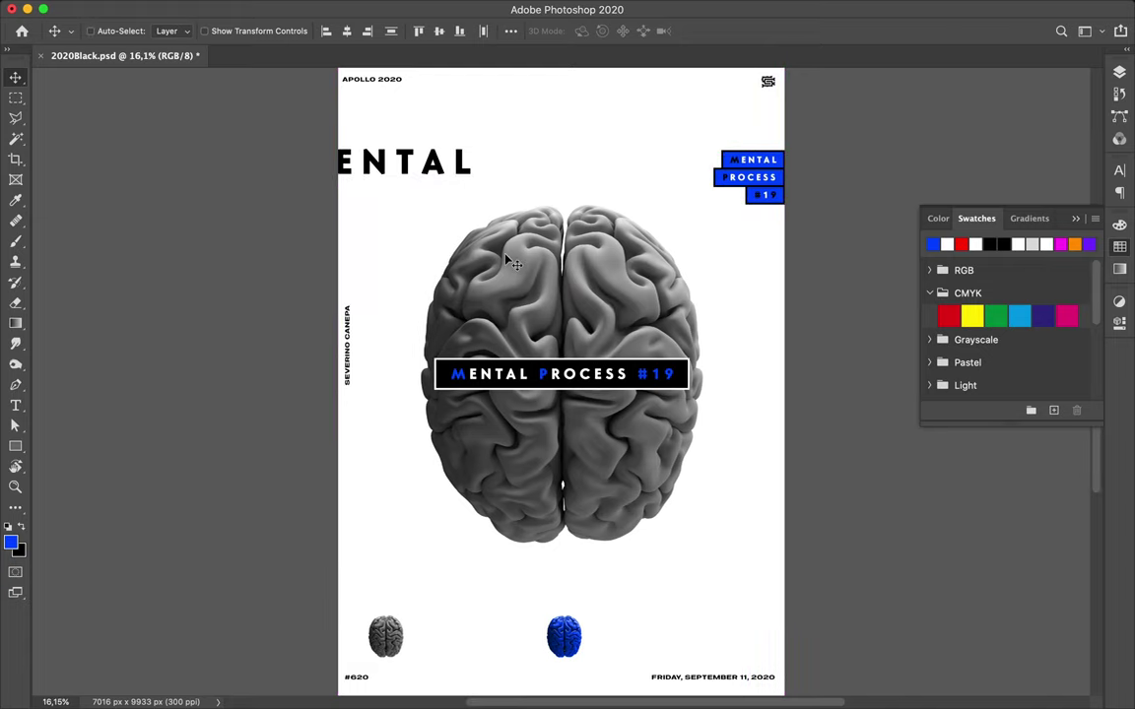
{"action": "key", "text": "super"}
{"action": "left_click", "coordinate": [577, 379]}
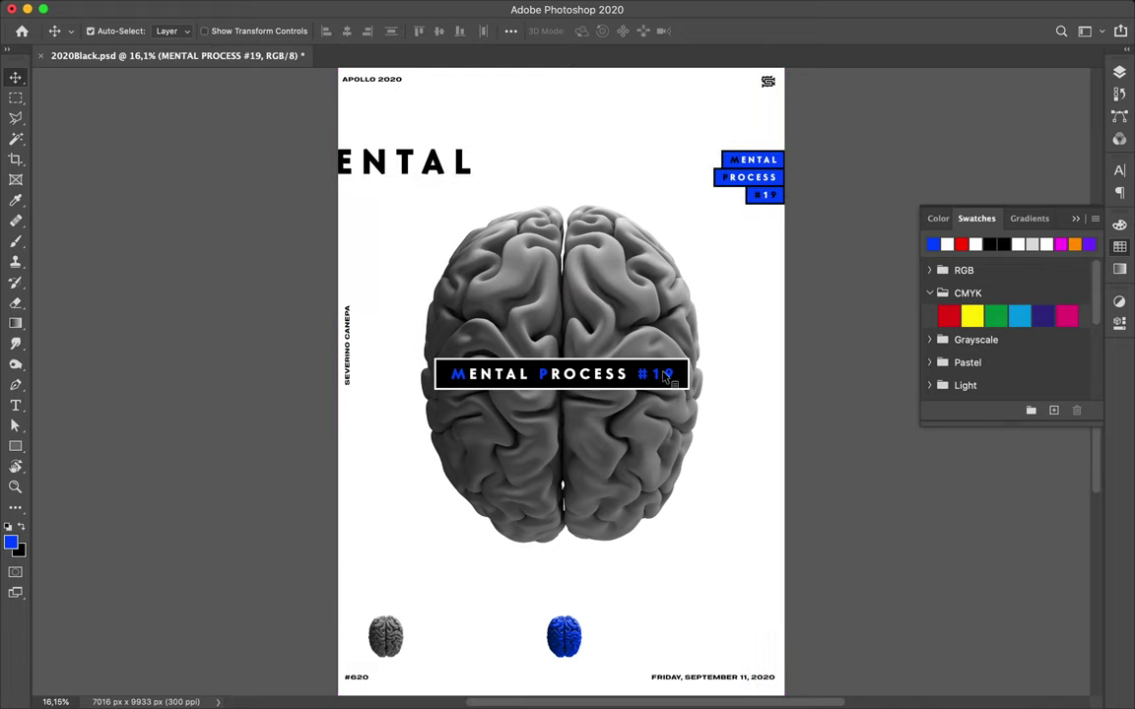
{"action": "left_click", "coordinate": [687, 377], "text": "shift+super"}
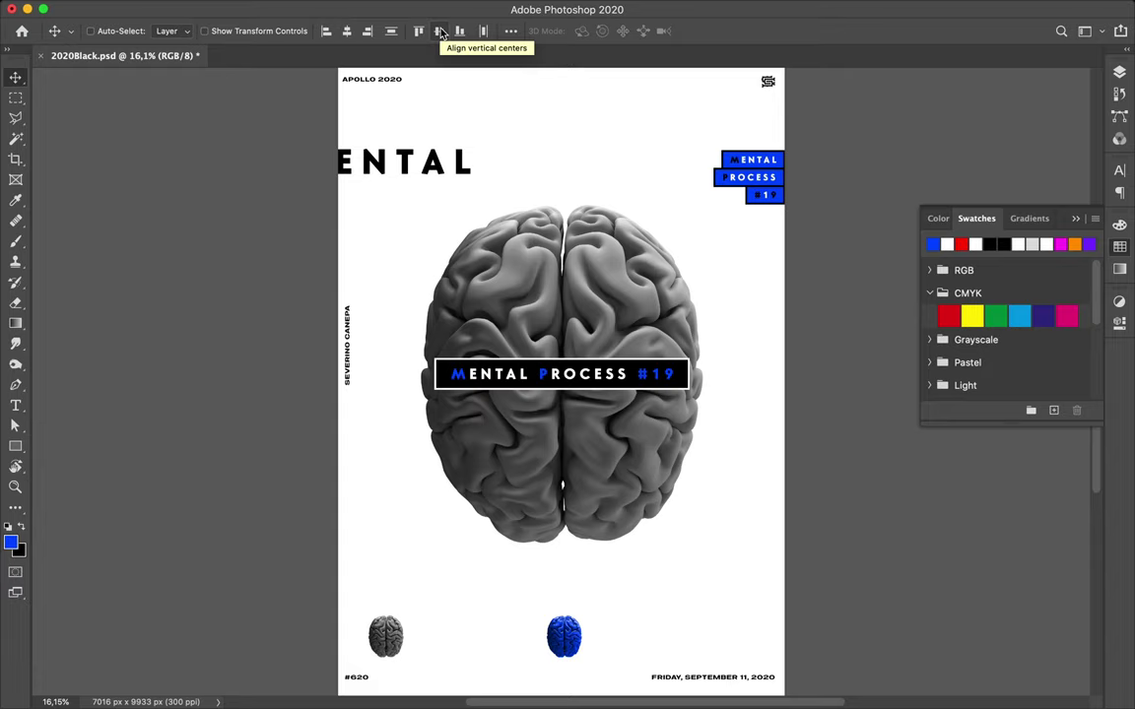
{"action": "left_click", "coordinate": [441, 33]}
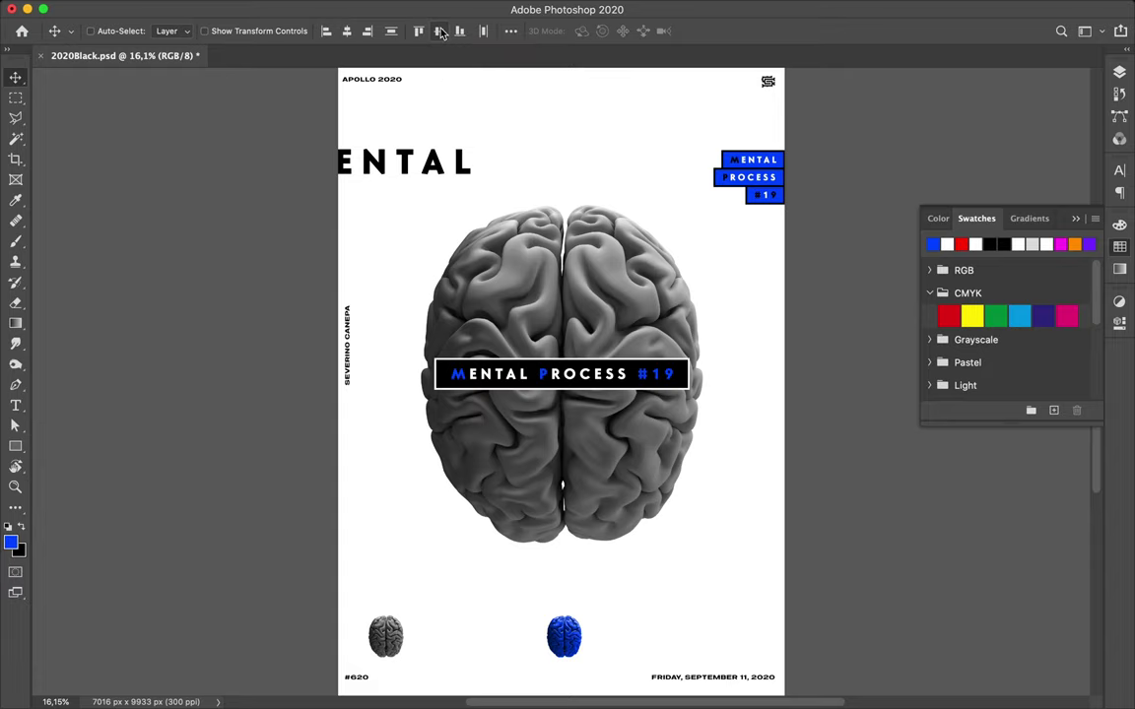
{"action": "scroll", "coordinate": [486, 171], "scroll_direction": "down", "scroll_amount": 3}
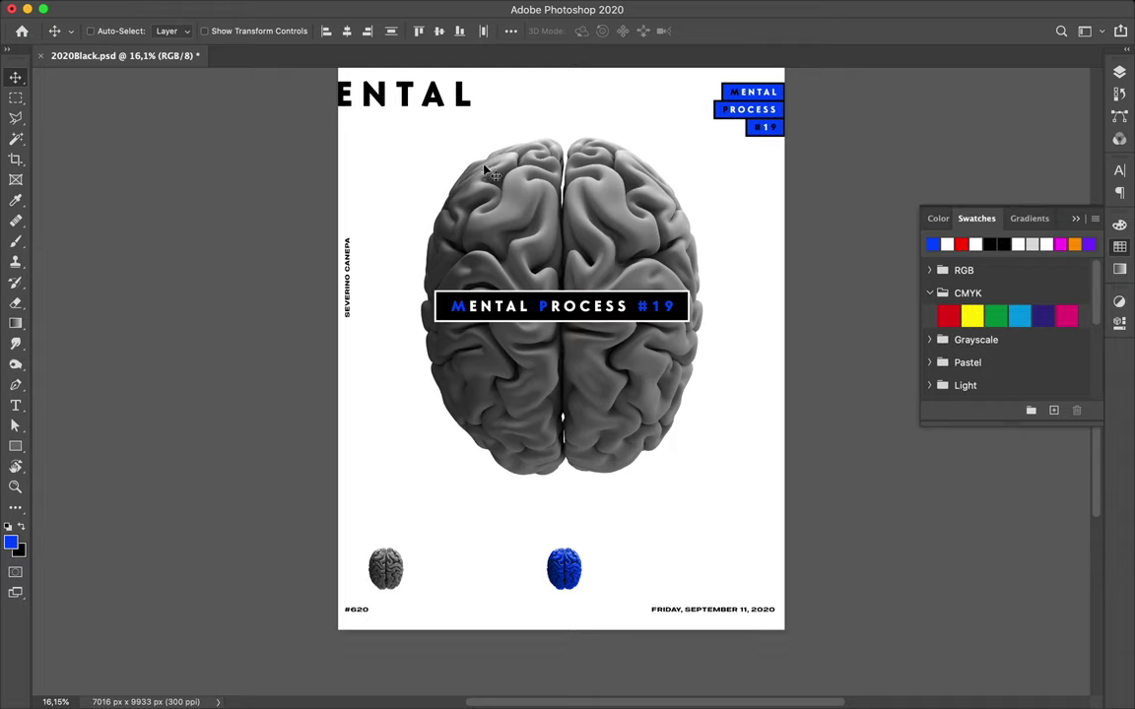
{"action": "scroll", "coordinate": [486, 172], "scroll_direction": "up", "scroll_amount": 1}
{"action": "scroll", "coordinate": [487, 172], "scroll_direction": "up", "scroll_amount": 2}
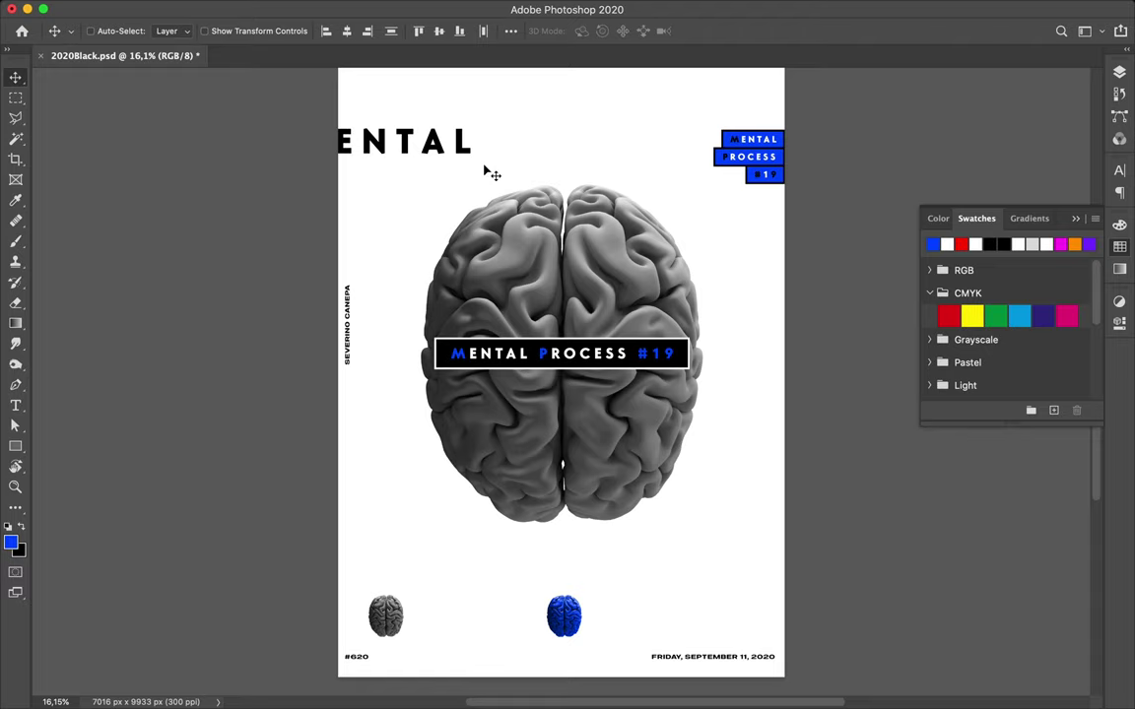
{"action": "scroll", "coordinate": [484, 171], "scroll_direction": "down", "scroll_amount": 2}
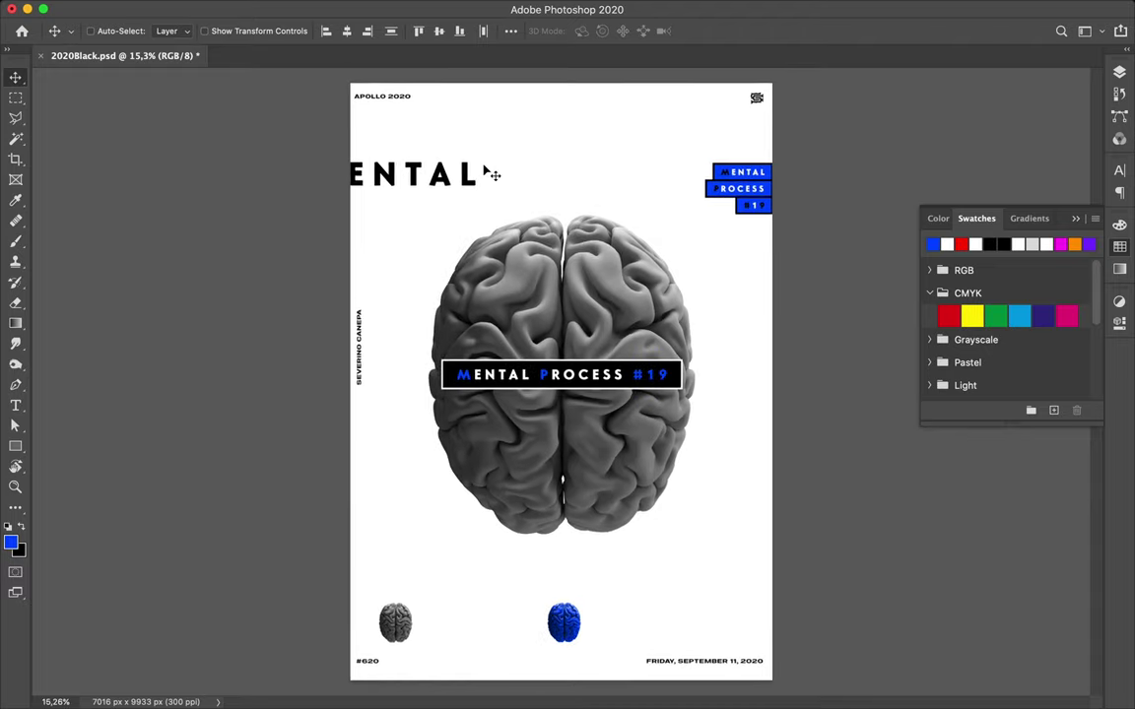
{"action": "left_click_drag", "start_coordinate": [727, 165], "coordinate": [724, 190]}
{"action": "left_click", "coordinate": [1121, 73]}
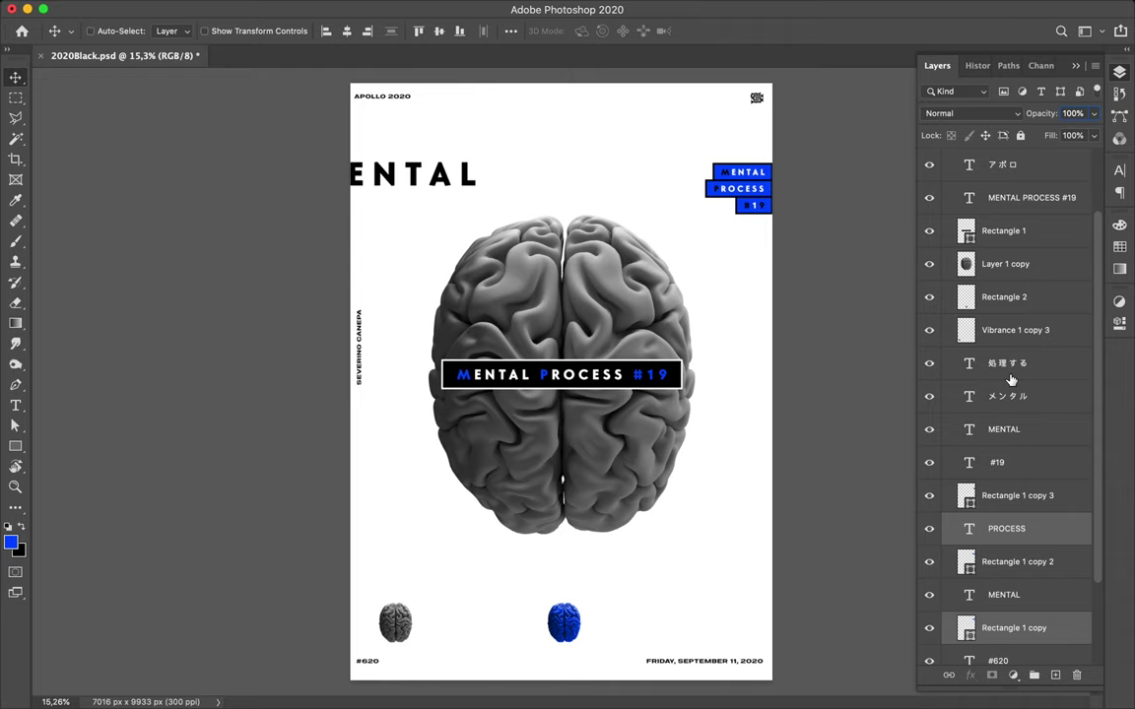
Group layers Rectangle 1 copy through Rectangle 1 copy 3 into Group 1.
{"action": "scroll", "coordinate": [1011, 379], "scroll_direction": "down", "scroll_amount": 3}
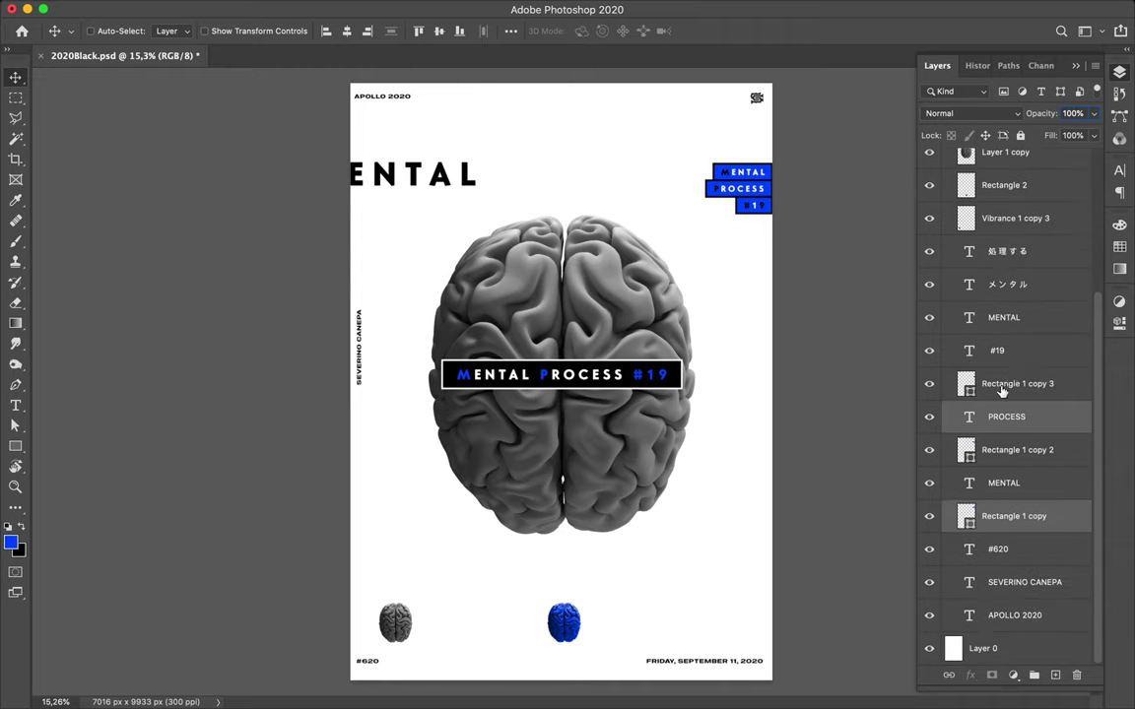
{"action": "left_click", "coordinate": [1002, 388]}
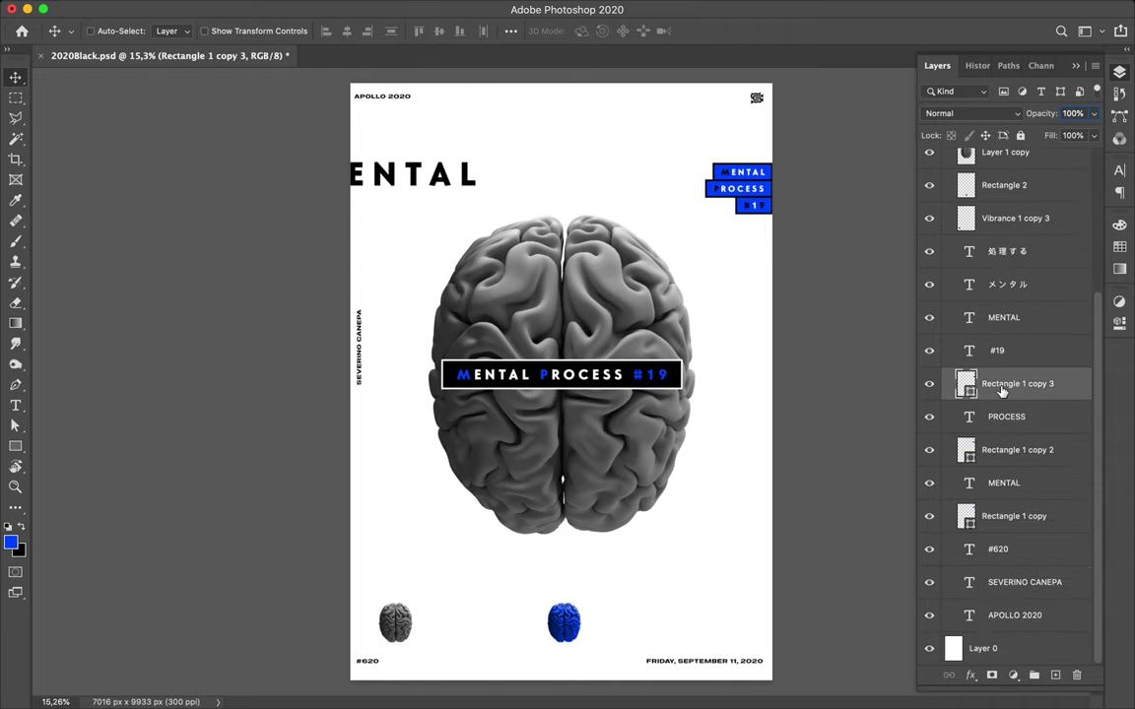
{"action": "left_click", "coordinate": [1002, 521], "text": "shift"}
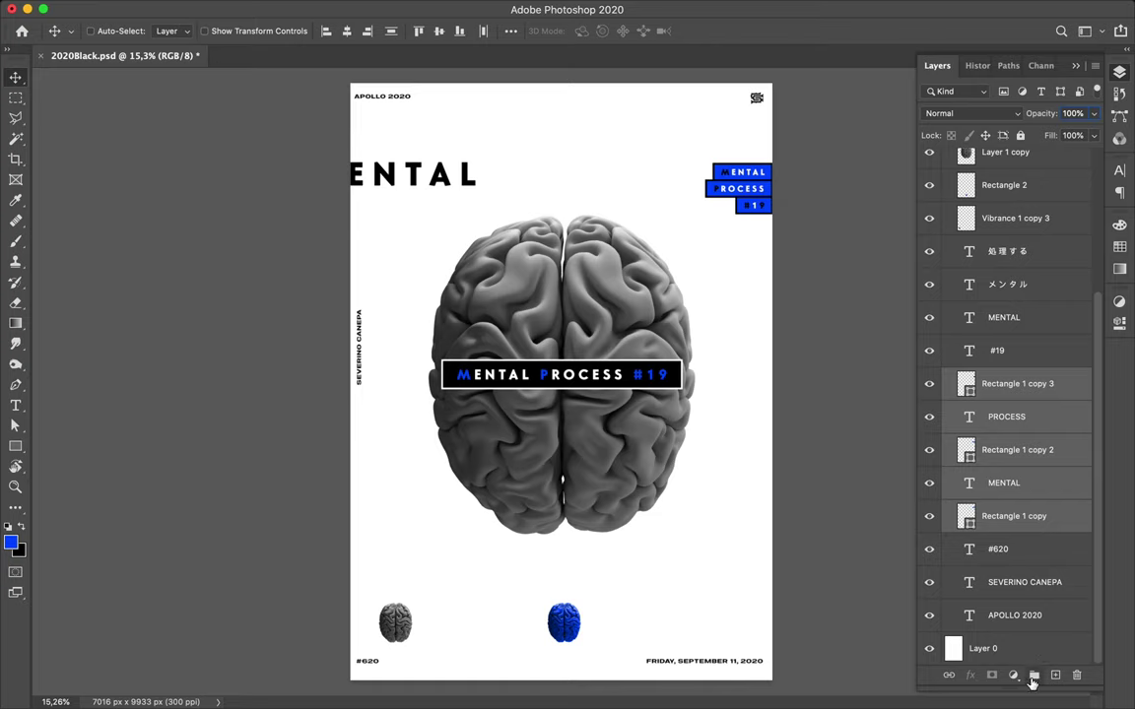
{"action": "left_click", "coordinate": [1033, 676]}
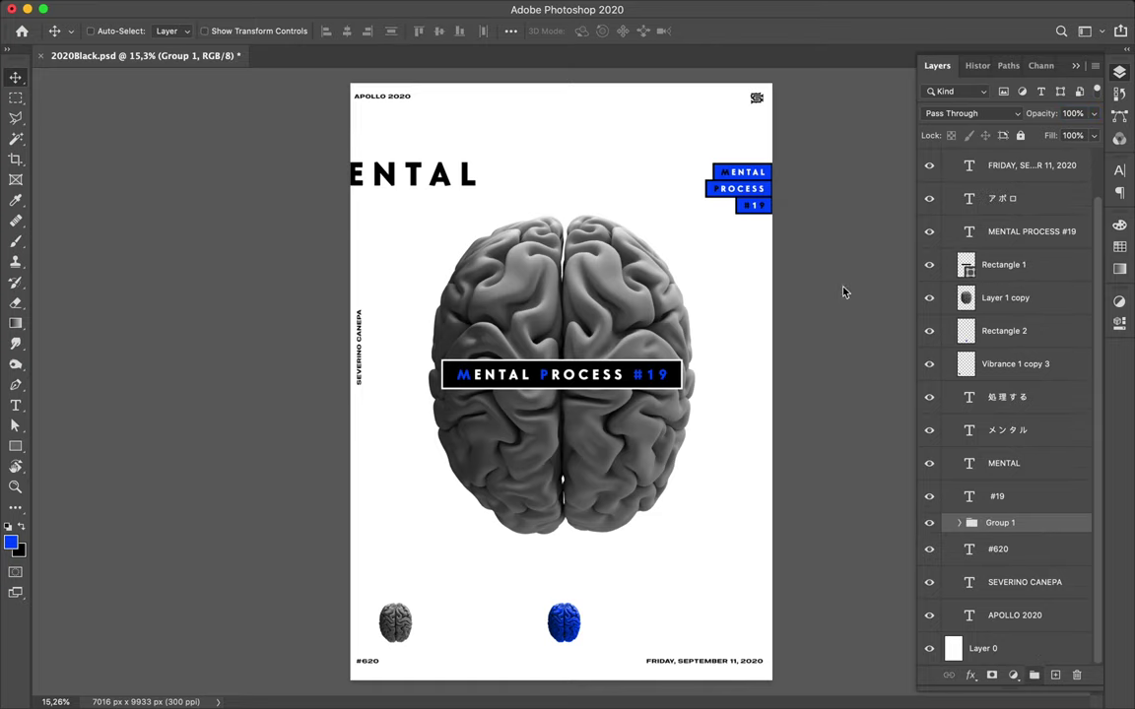
{"action": "left_click_drag", "start_coordinate": [751, 210], "coordinate": [726, 250]}
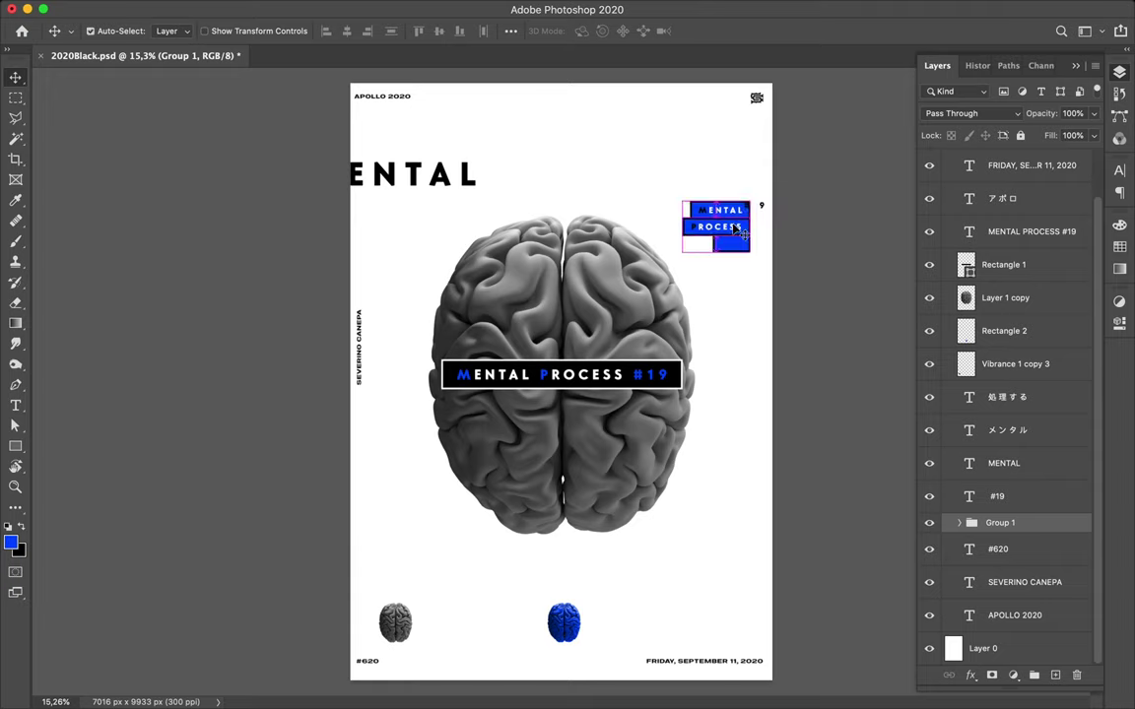
{"action": "key", "text": "ctrl+z"}
Add the #19 layer to Group 1 and move the label stack in from the corner.
{"action": "left_click_drag", "start_coordinate": [992, 505], "coordinate": [997, 530]}
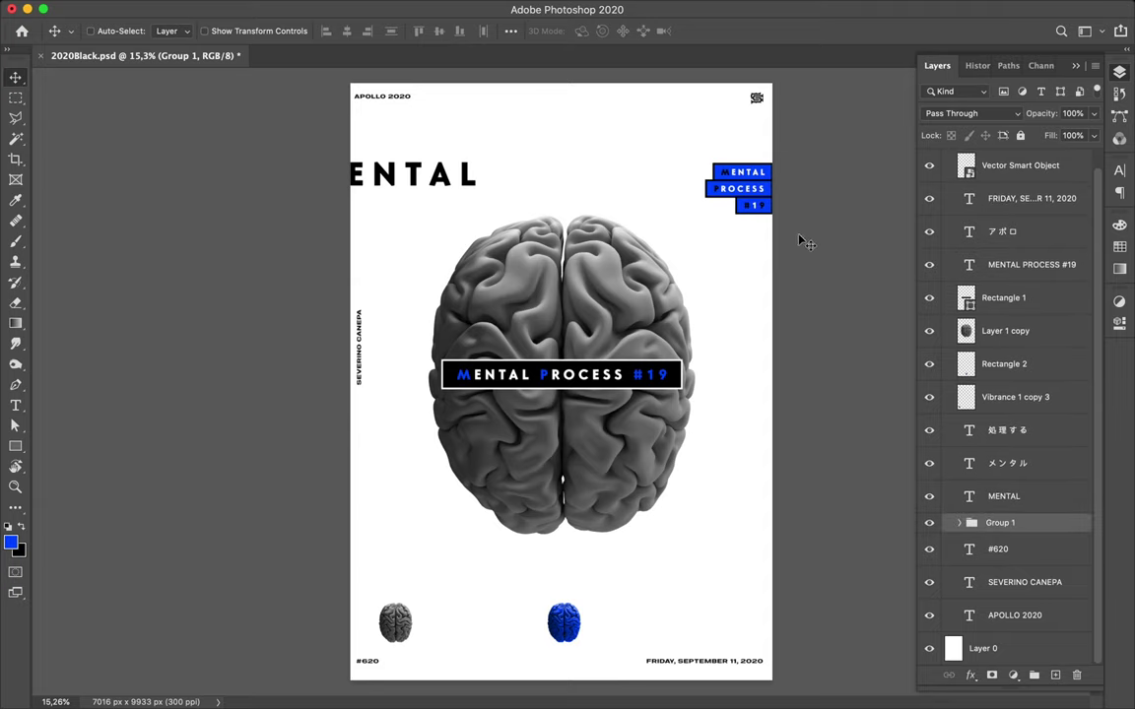
{"action": "mouse_move", "coordinate": [741, 174]}
{"action": "left_mouse_down"}
{"action": "mouse_move", "coordinate": [702, 217]}
{"action": "mouse_move", "coordinate": [708, 206]}
{"action": "left_mouse_up"}
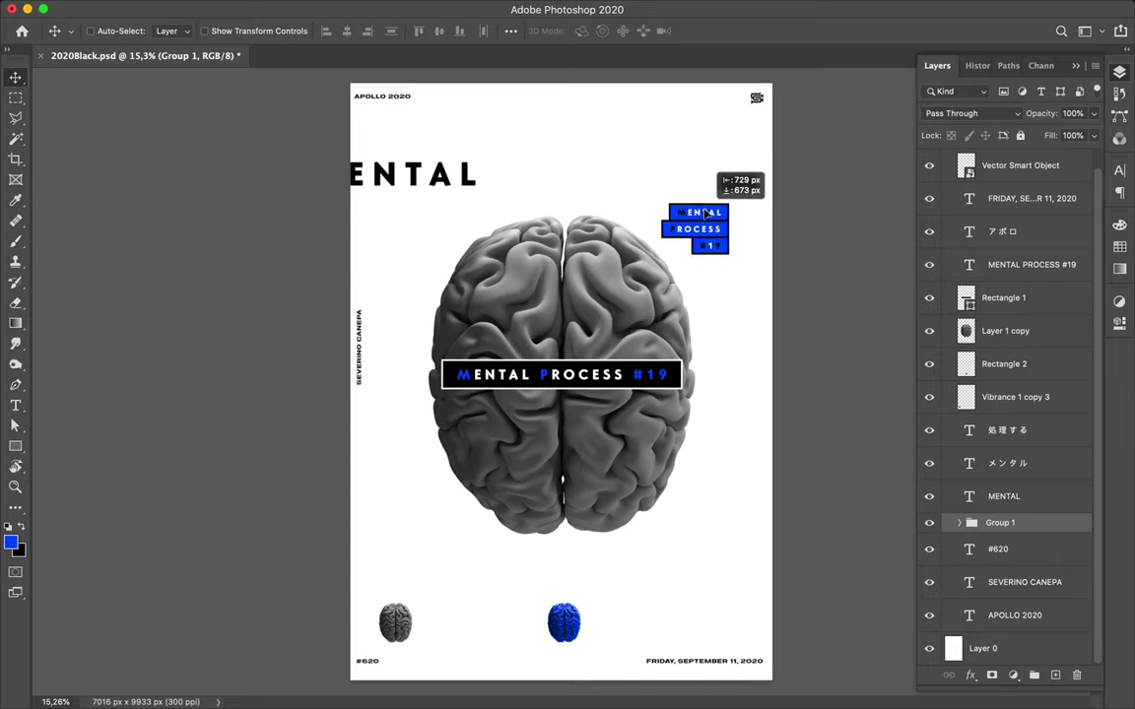
{"action": "left_click_drag", "start_coordinate": [588, 214], "coordinate": [588, 214]}
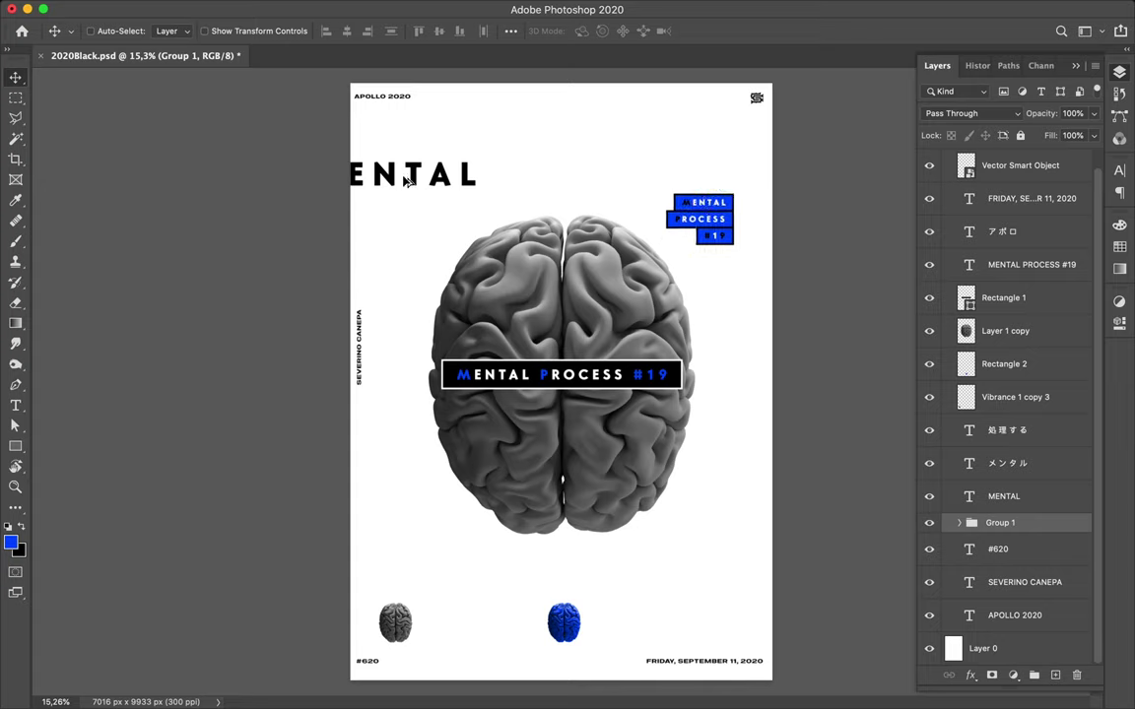
{"action": "key", "text": "ctrl"}
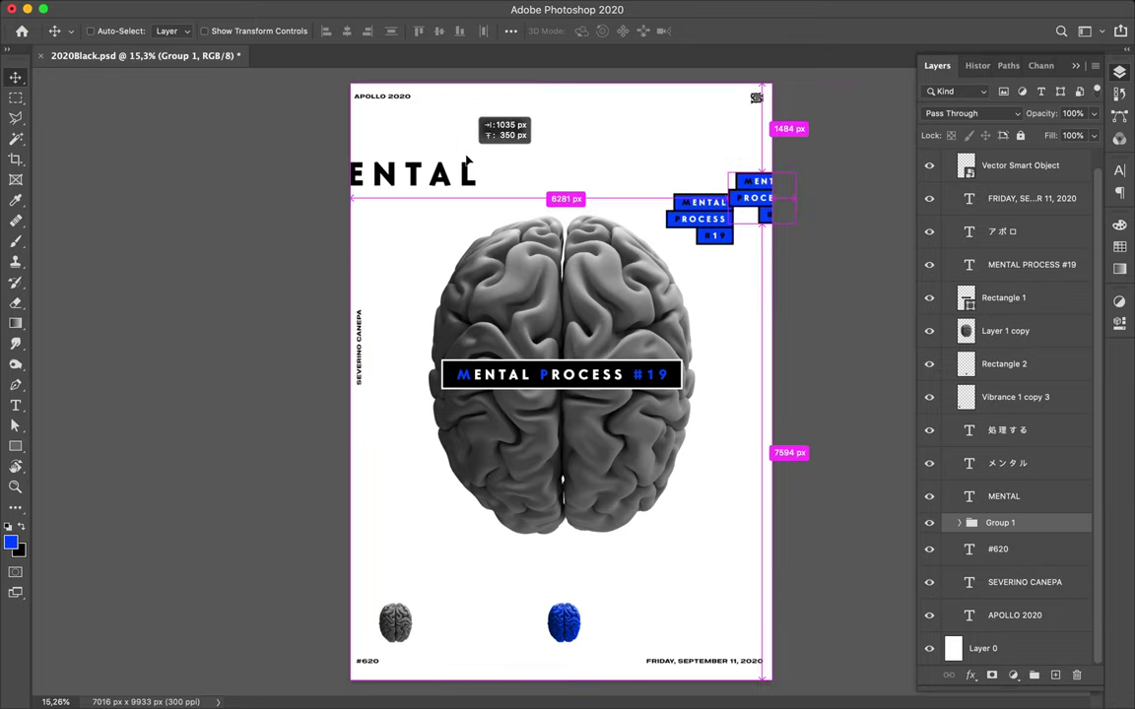
{"action": "left_click_drag", "start_coordinate": [468, 159], "coordinate": [449, 178]}
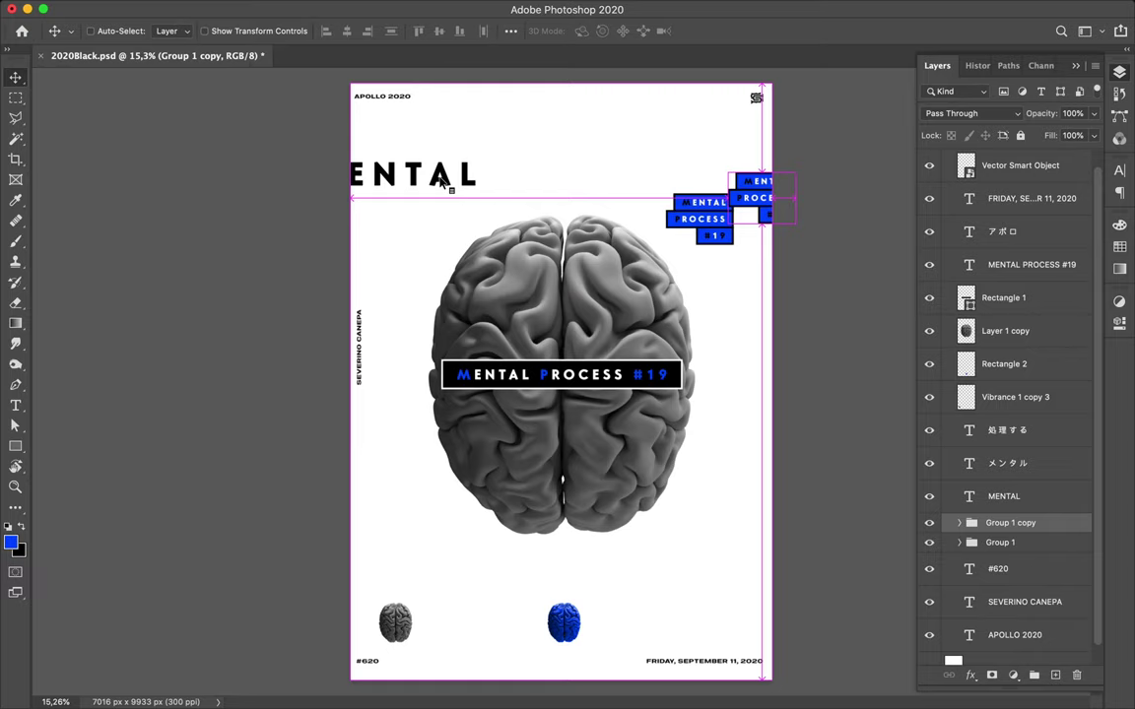
{"action": "key", "text": "ctrl+z"}
{"action": "left_click", "coordinate": [441, 180]}
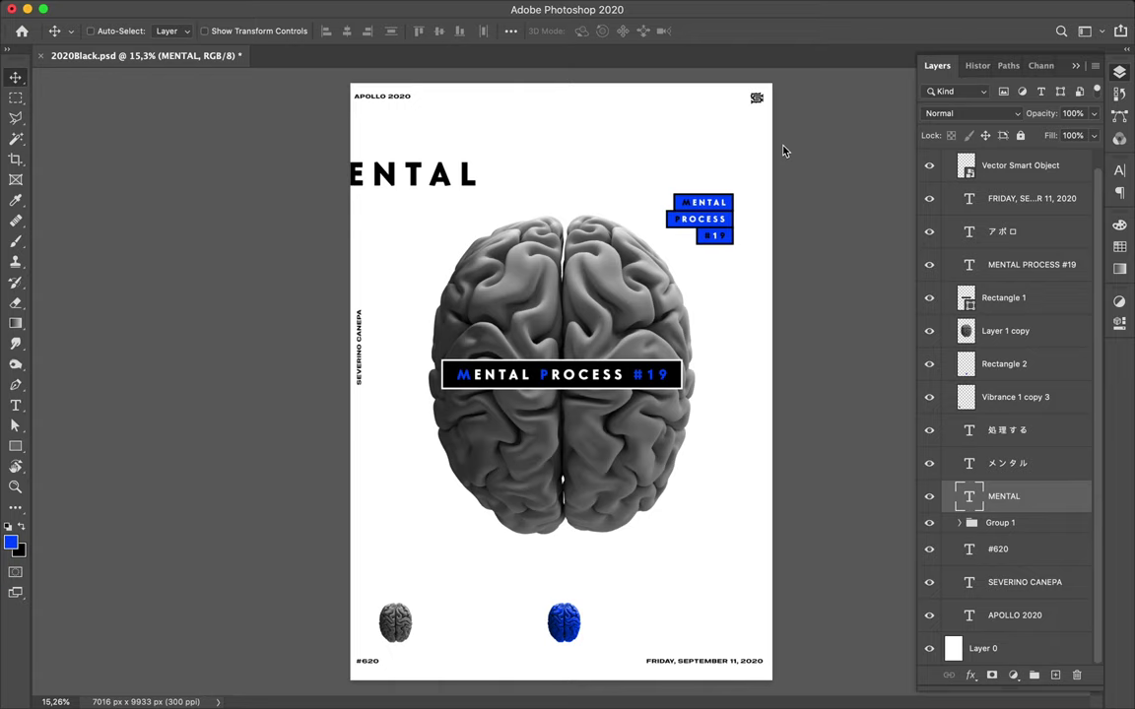
Add MENTAL copies cropped at top right and below the brain, pushing the original further left.
{"action": "left_click_drag", "start_coordinate": [784, 150], "coordinate": [785, 151]}
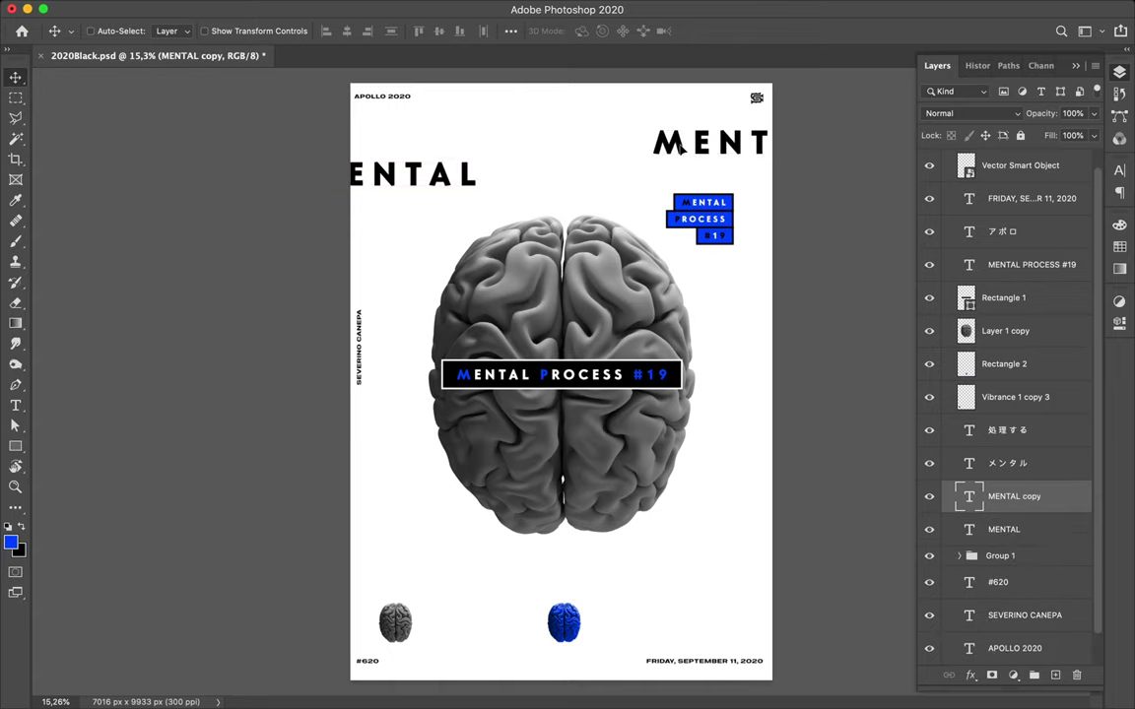
{"action": "left_click_drag", "start_coordinate": [678, 145], "coordinate": [721, 146]}
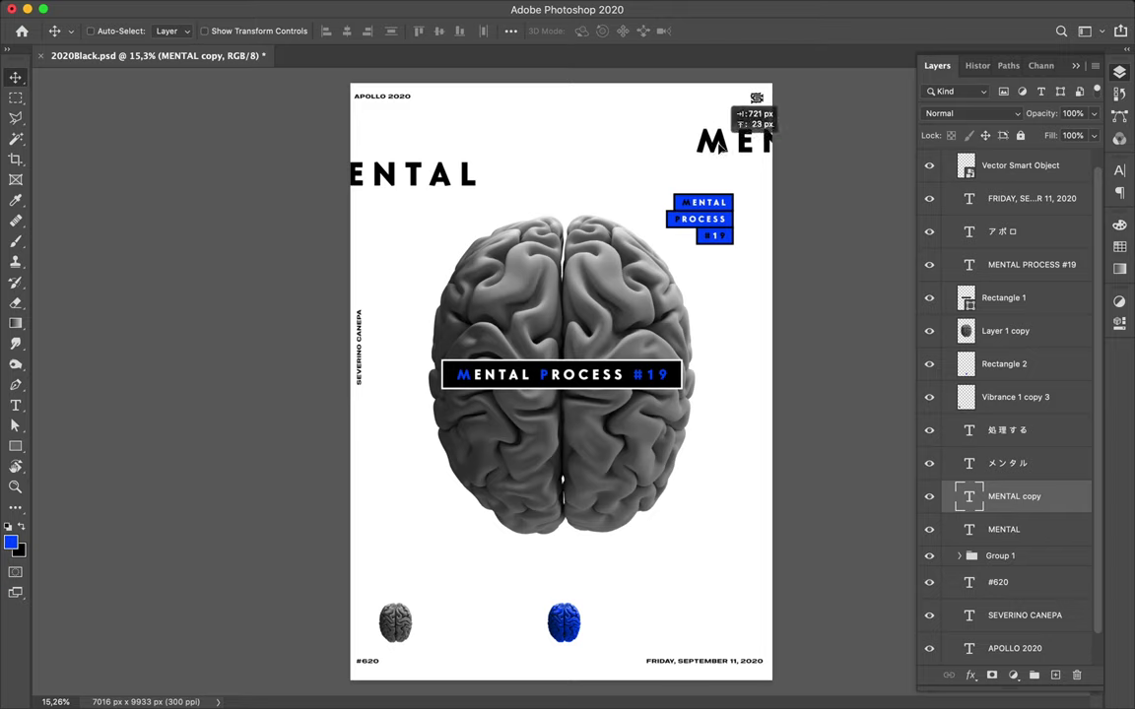
{"action": "left_click_drag", "start_coordinate": [720, 146], "coordinate": [712, 143]}
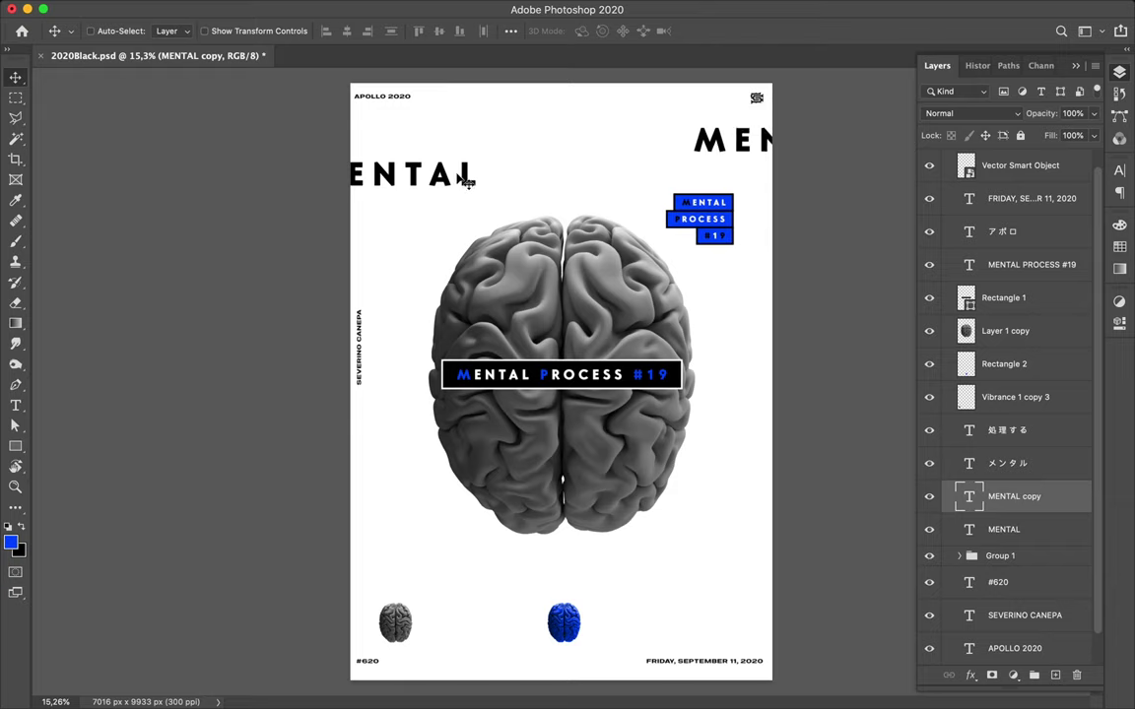
{"action": "key", "text": "super"}
{"action": "left_click_drag", "start_coordinate": [449, 183], "coordinate": [416, 177]}
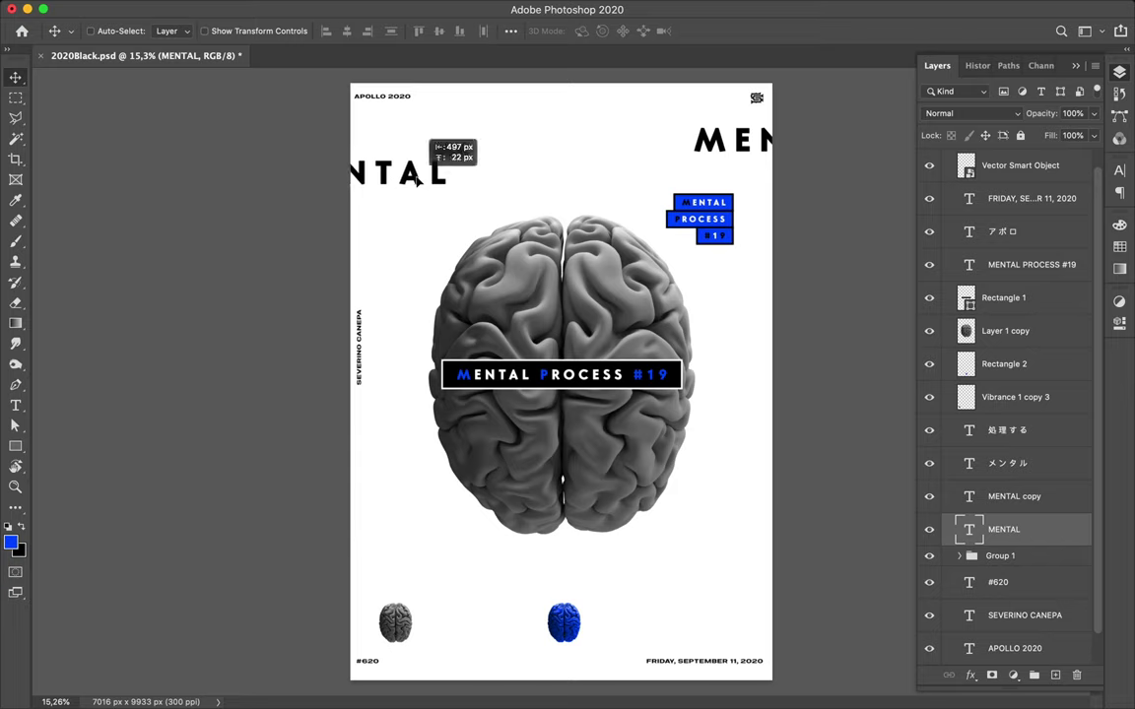
{"action": "left_click_drag", "start_coordinate": [416, 177], "coordinate": [416, 177]}
{"action": "left_click_drag", "start_coordinate": [688, 474], "coordinate": [699, 554]}
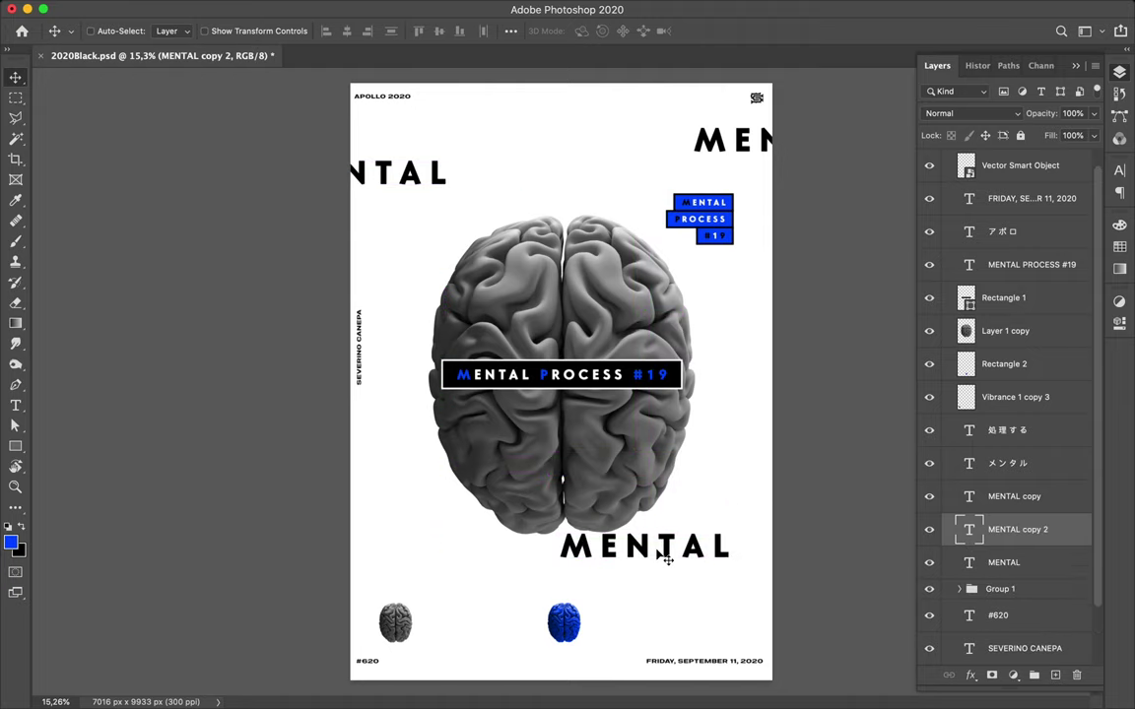
Retype the lower MENTAL copy as PROCESS, bleed it off the right edge, and copy it lower left.
{"action": "double_click", "coordinate": [656, 547]}
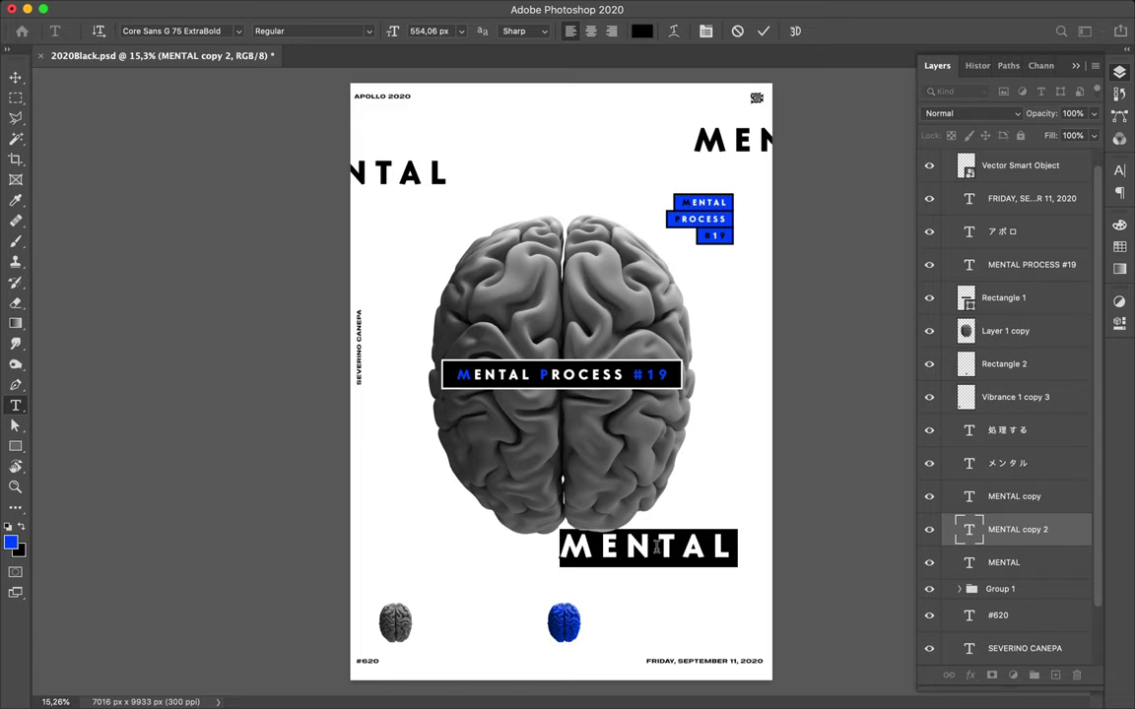
{"action": "left_click", "coordinate": [658, 546]}
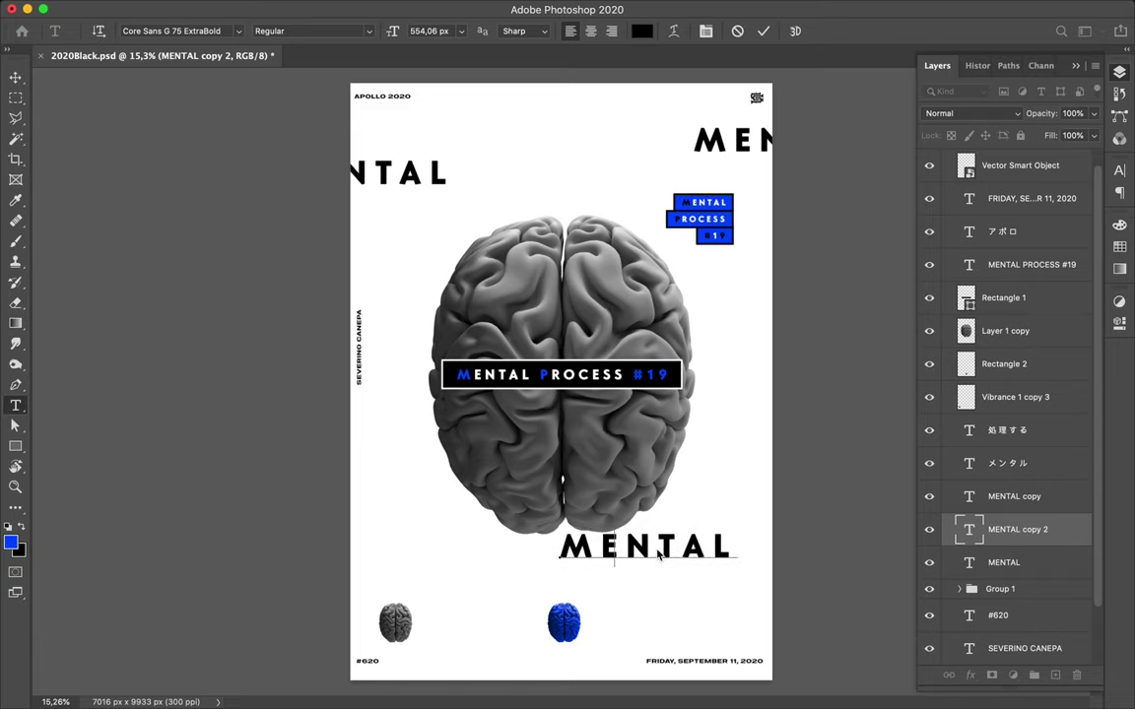
{"action": "key", "text": "Right"}
{"action": "key", "text": "Right"}
{"action": "key", "text": "Right"}
{"action": "key", "text": "ctrl+Return"}
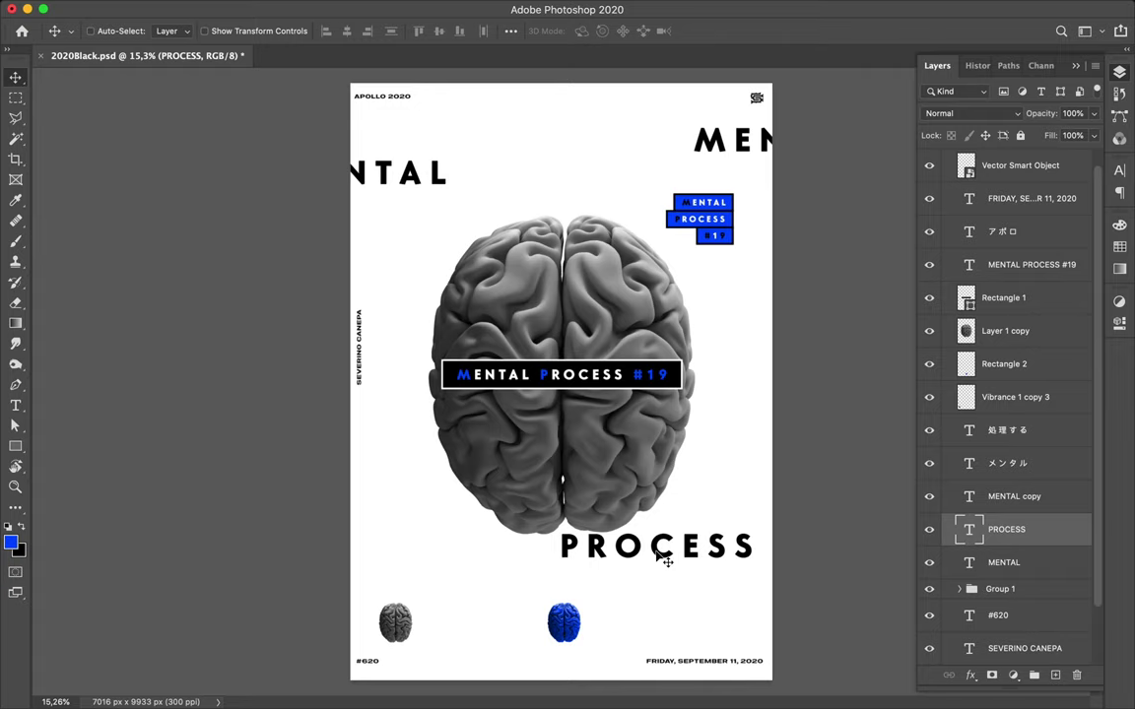
{"action": "left_click_drag", "start_coordinate": [696, 536], "coordinate": [732, 531]}
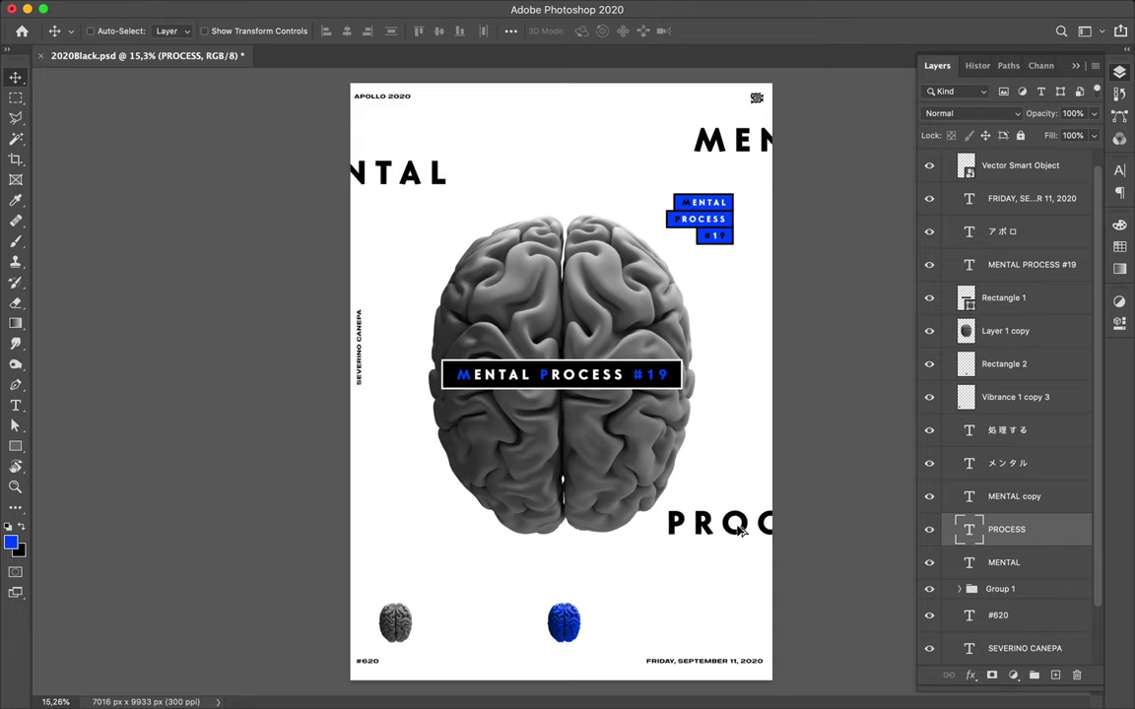
{"action": "left_click_drag", "start_coordinate": [282, 605], "coordinate": [319, 590], "text": "alt"}
Add a second PROC line below the first and replace its text with hash signs.
{"action": "left_click_drag", "start_coordinate": [408, 591], "coordinate": [799, 565]}
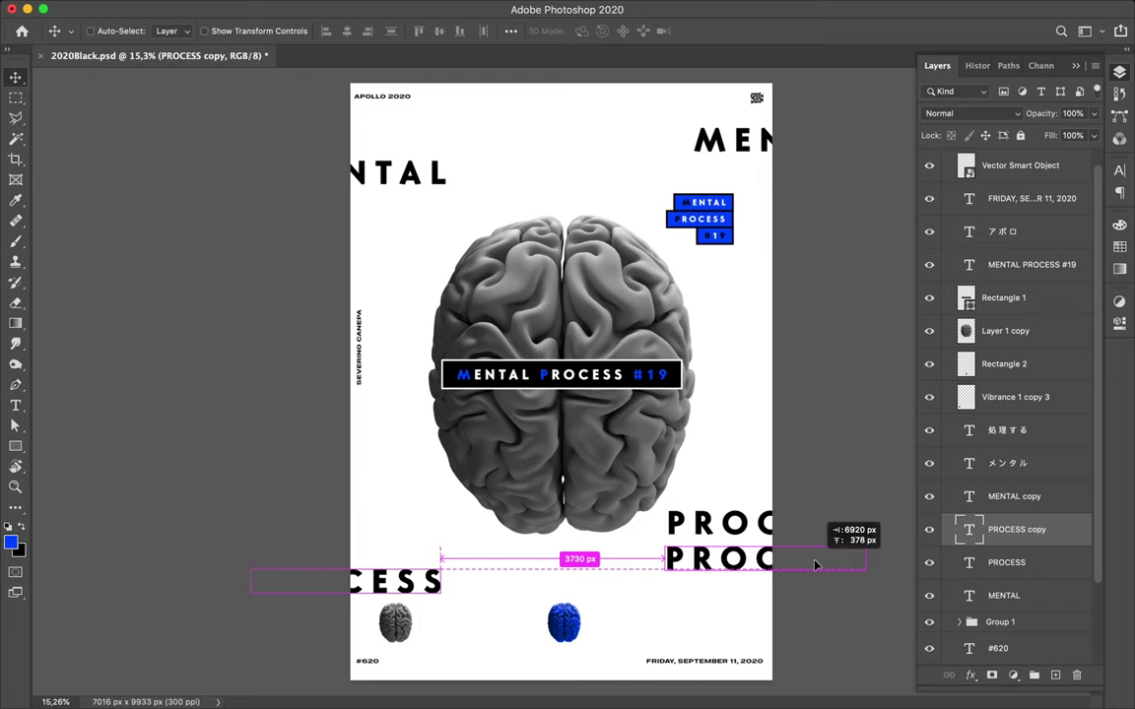
{"action": "left_click_drag", "start_coordinate": [799, 565], "coordinate": [816, 564]}
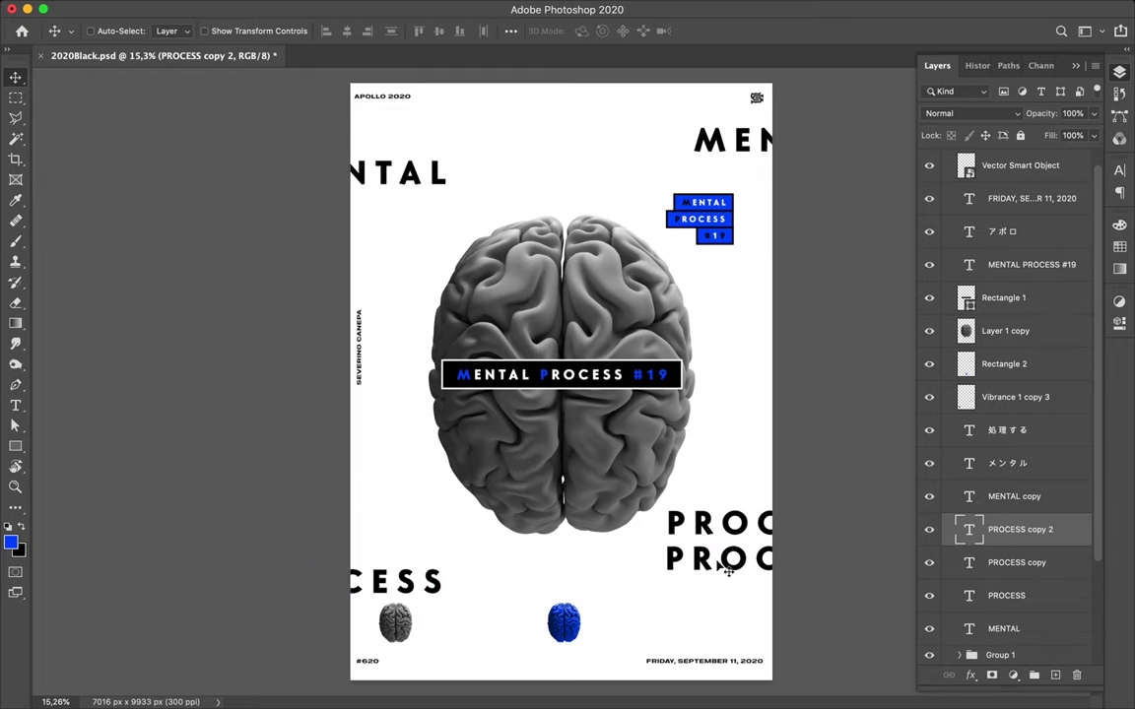
{"action": "key", "text": "t"}
{"action": "left_click", "coordinate": [711, 558]}
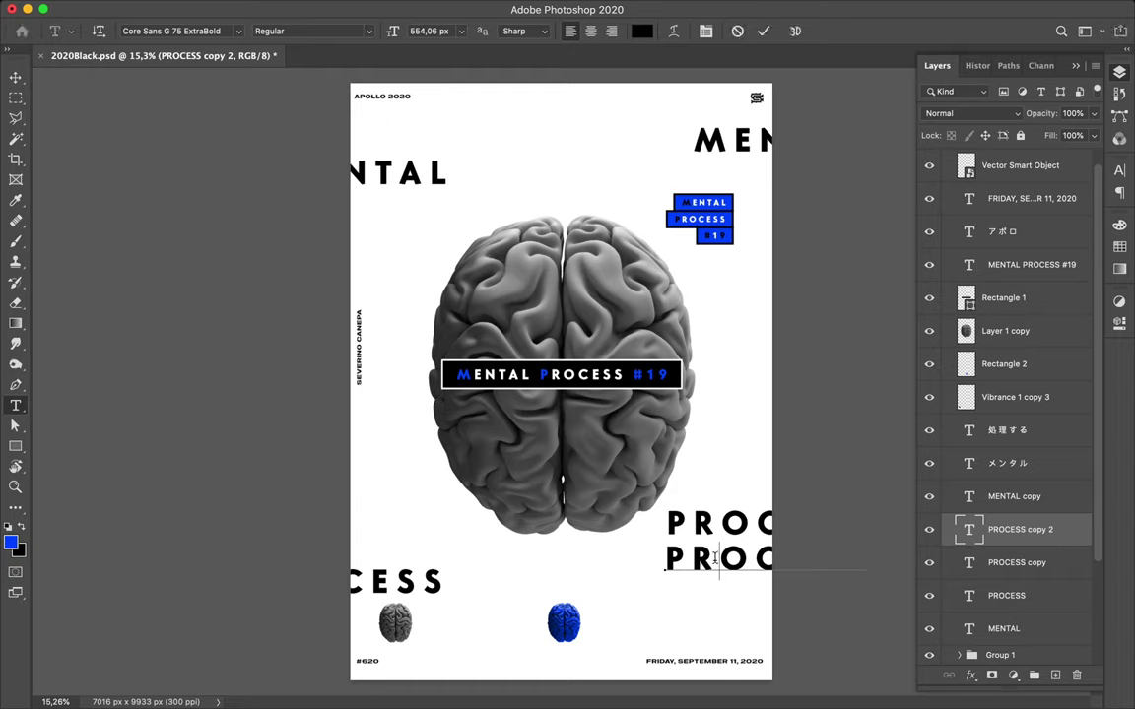
{"action": "double_click", "coordinate": [717, 558]}
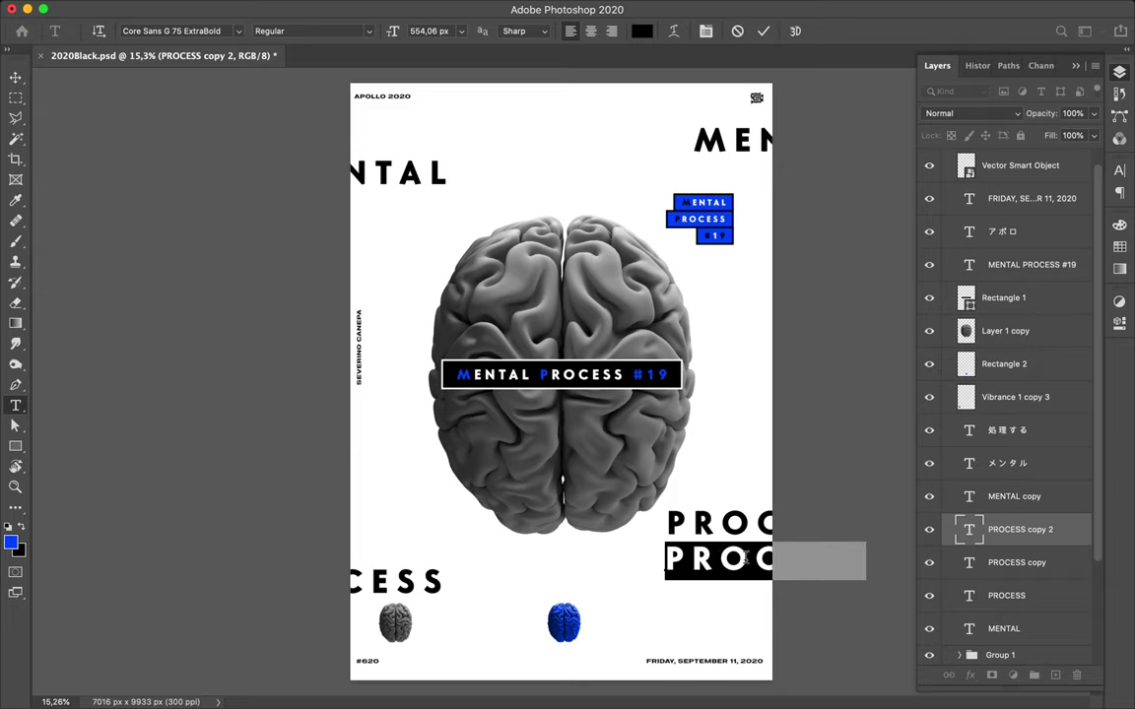
{"action": "left_click", "coordinate": [737, 559]}
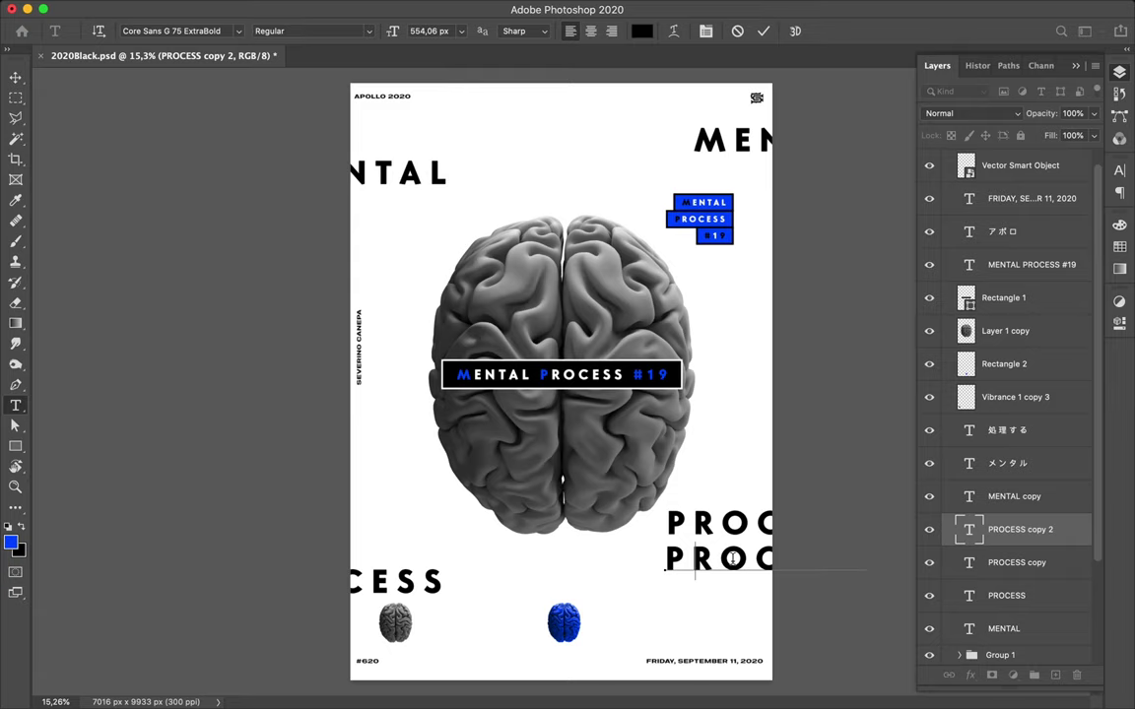
{"action": "key", "text": "ctrl+a"}
Change the second PROC line's text to #19.
{"action": "type", "text": "##"}
{"action": "key", "text": "Left"}
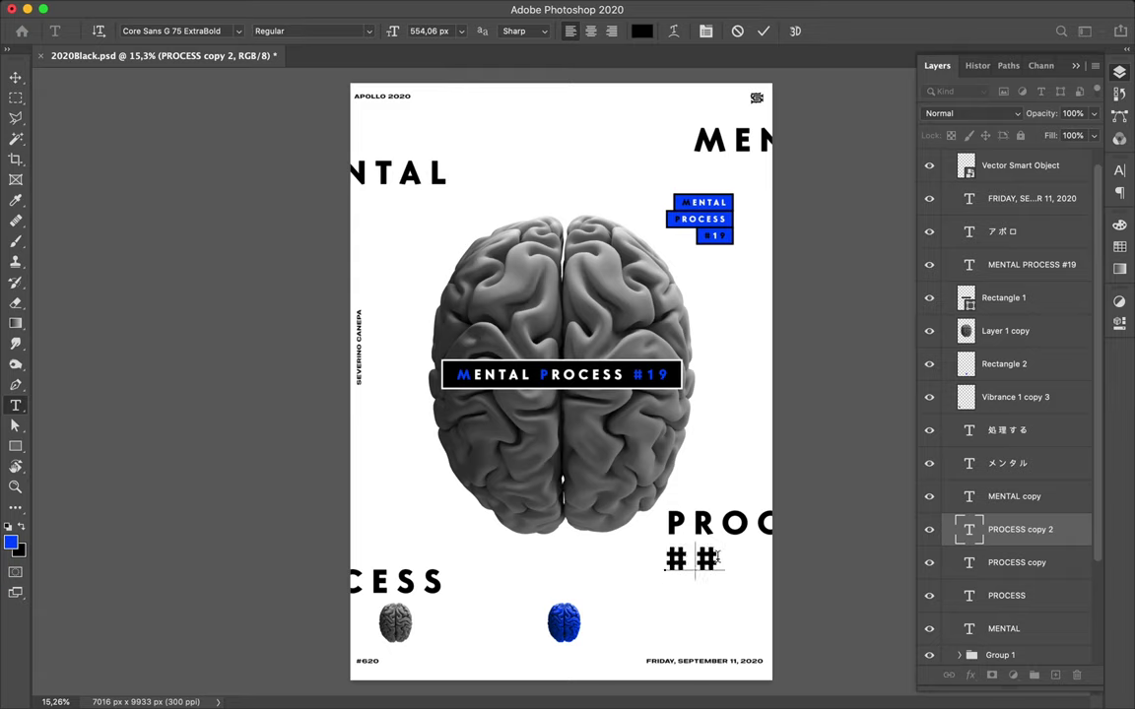
{"action": "key", "text": "Delete"}
{"action": "type", "text": "19"}
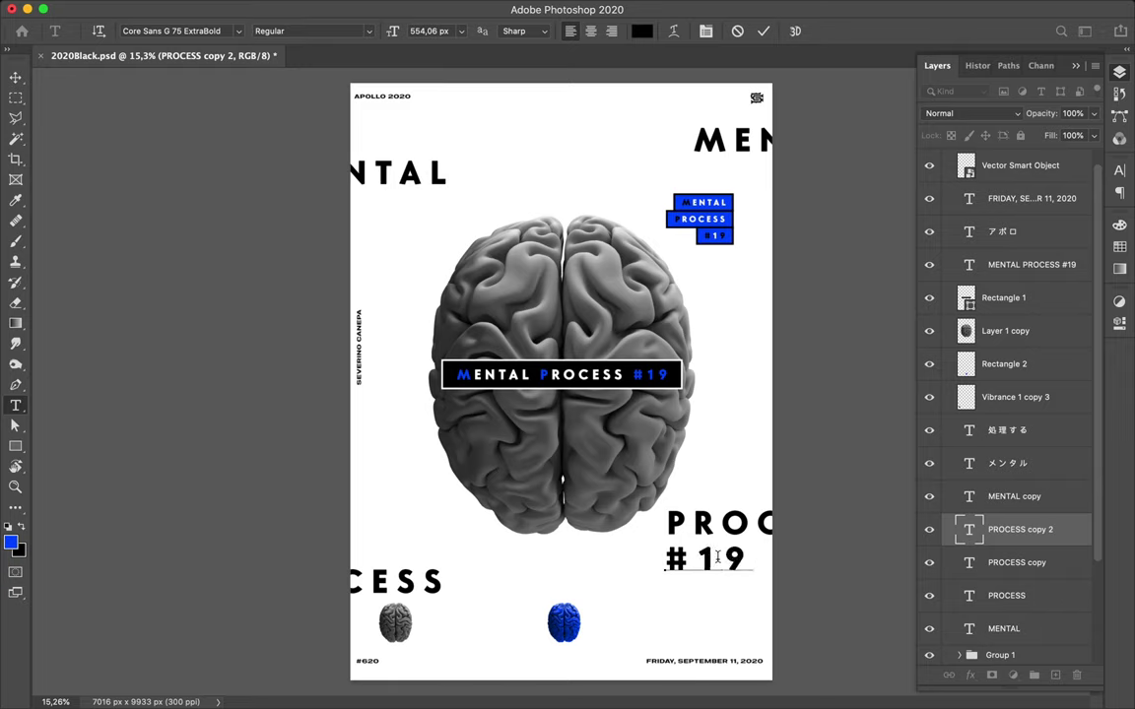
Colour the #19 text with the blue swatch, commit it, and shift it right toward the edge.
{"action": "left_click_drag", "start_coordinate": [666, 559], "coordinate": [770, 557]}
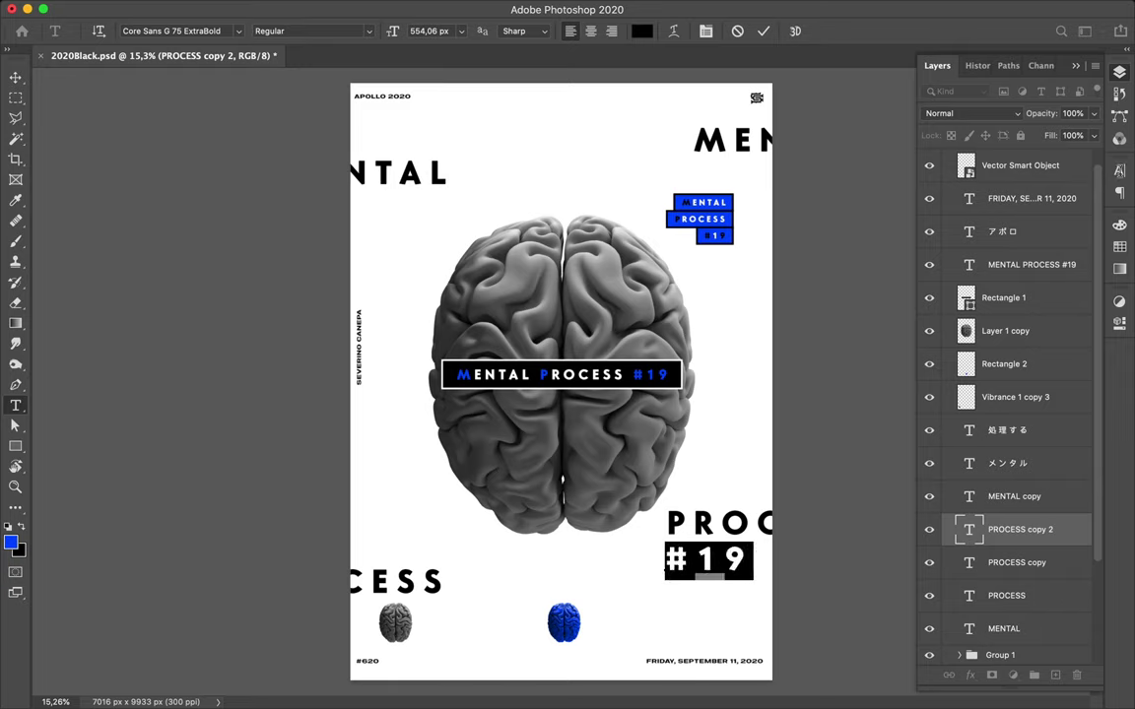
{"action": "left_click", "coordinate": [1120, 173]}
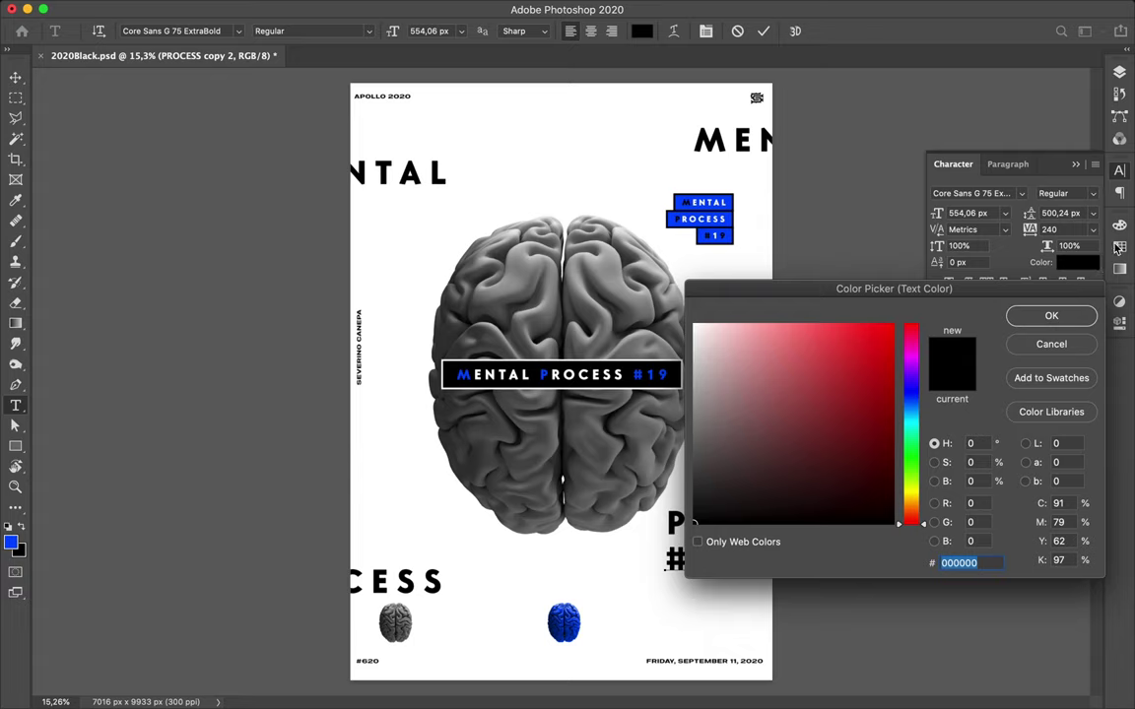
{"action": "key", "text": "Return"}
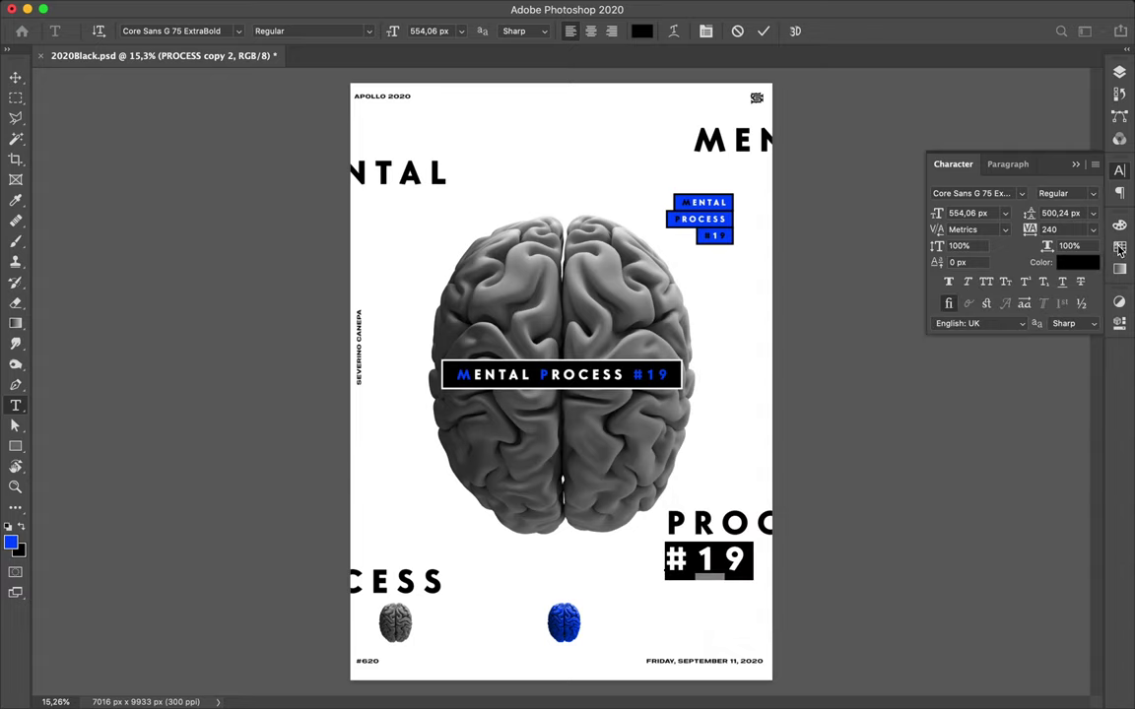
{"action": "left_click", "coordinate": [1119, 247]}
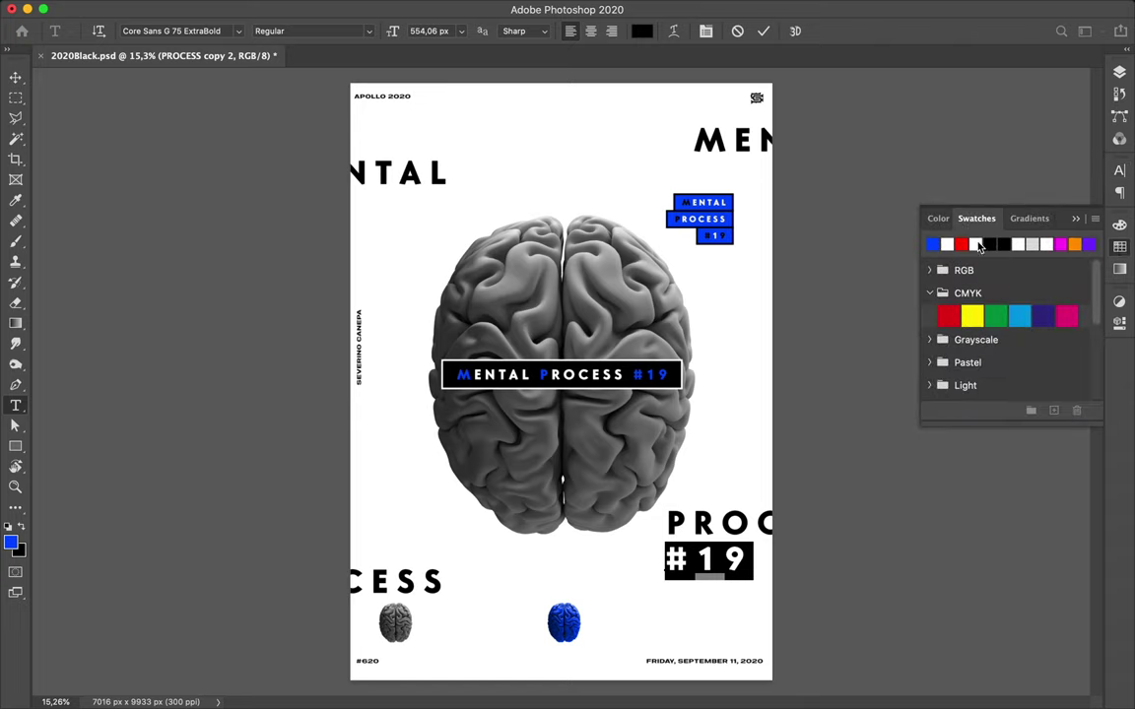
{"action": "left_click", "coordinate": [934, 244]}
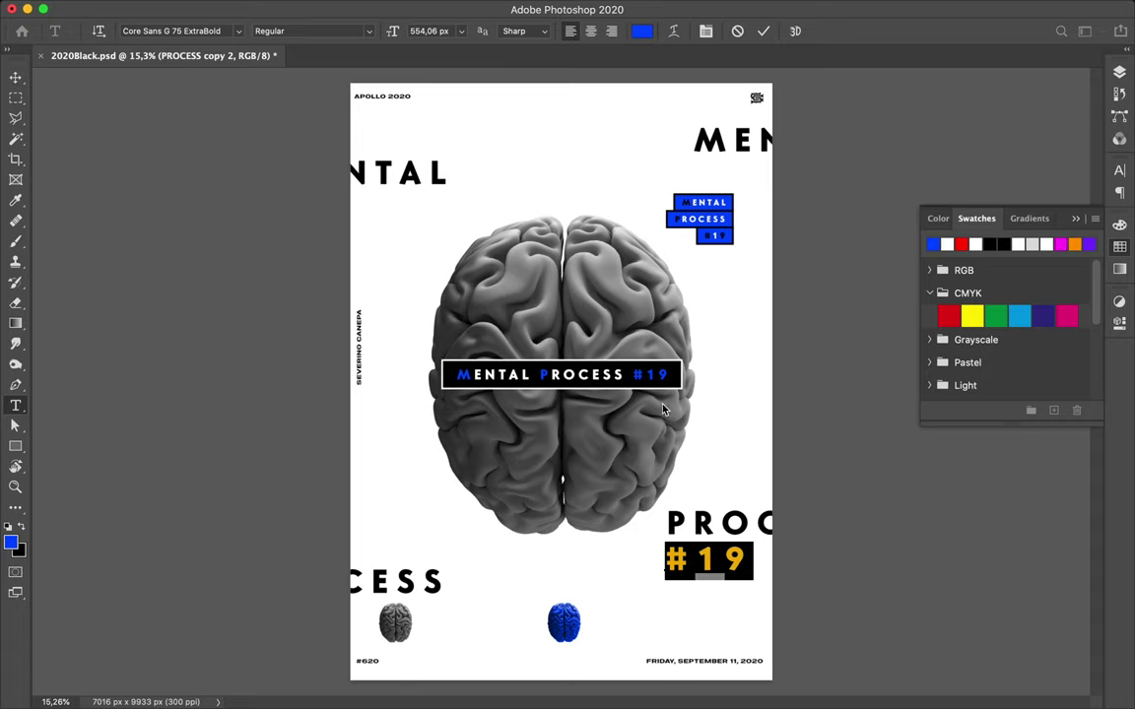
{"action": "key", "text": "ctrl+h"}
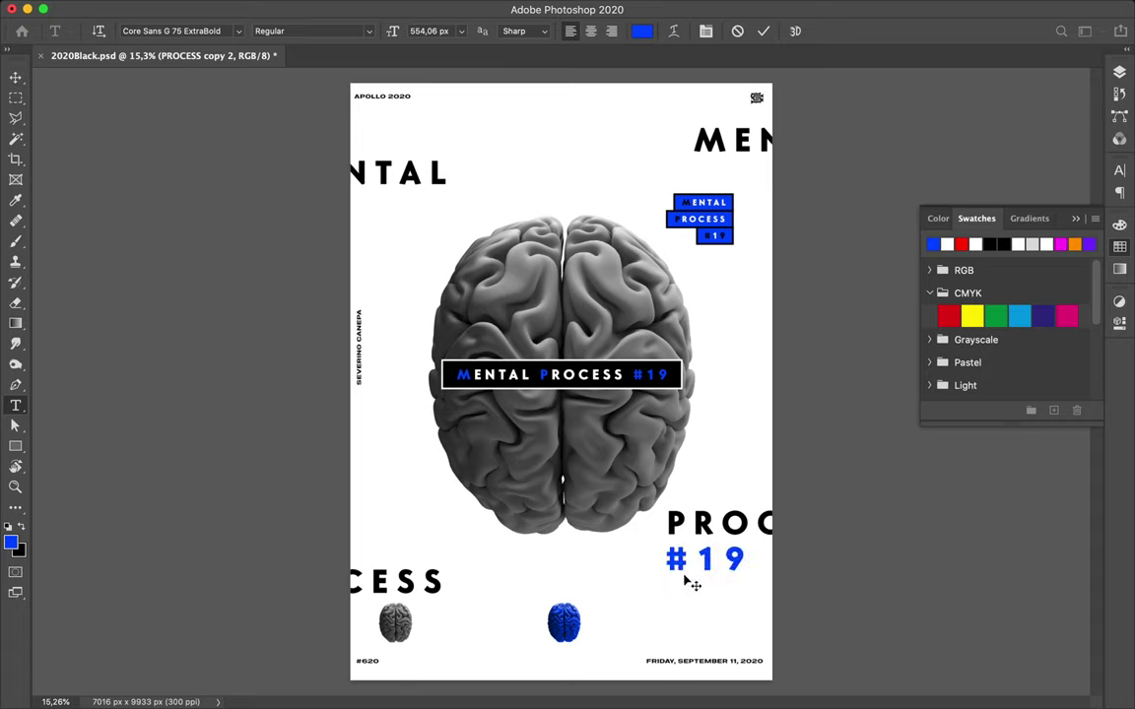
{"action": "key", "text": "Escape"}
{"action": "key", "text": "v"}
{"action": "left_click_drag", "start_coordinate": [730, 588], "coordinate": [742, 592]}
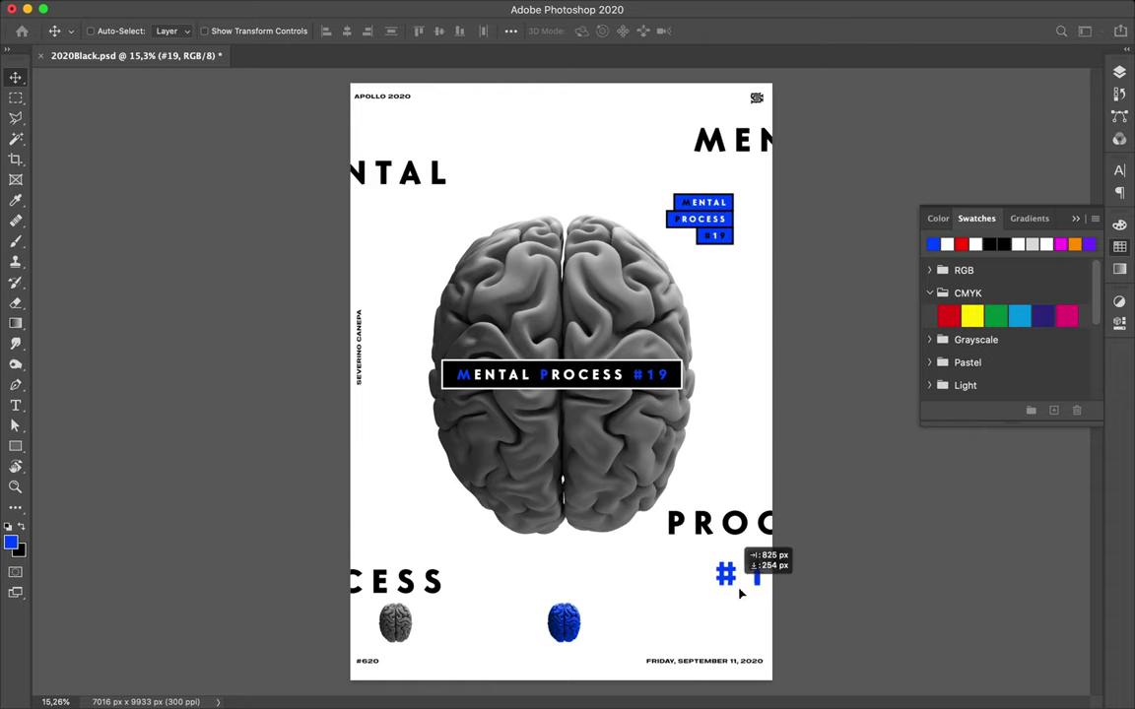
Place the 19 copy at the lower left and duplicate the grey brain next to the blue brain.
{"action": "left_click_drag", "start_coordinate": [742, 591], "coordinate": [744, 590]}
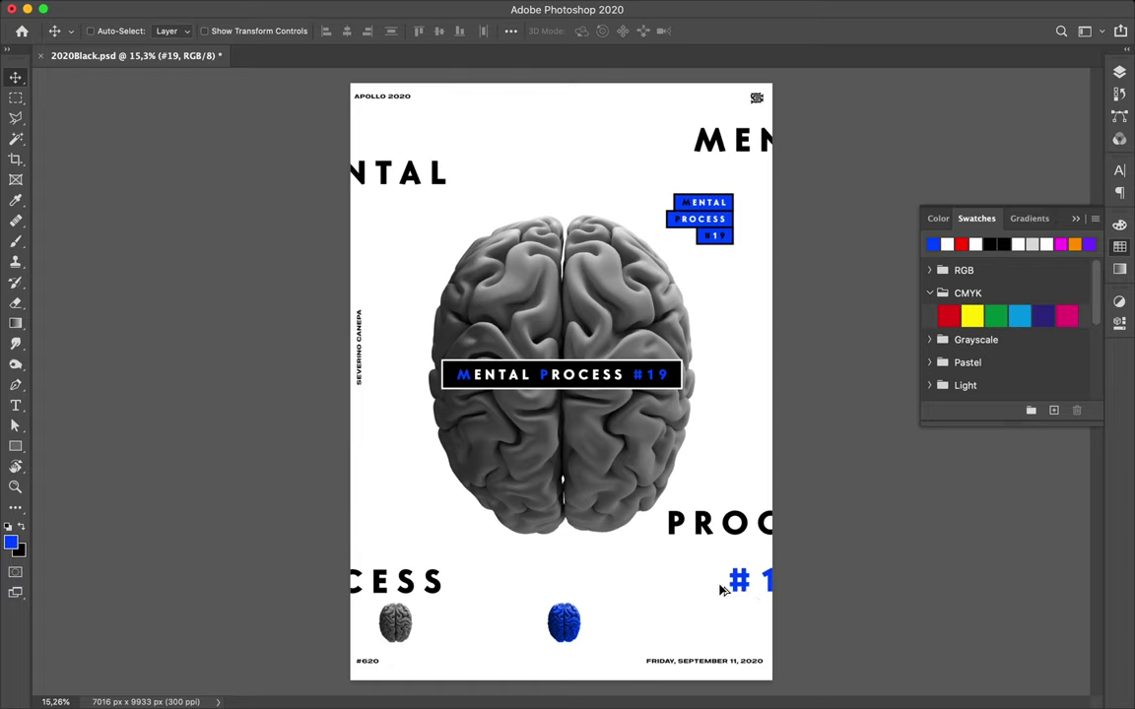
{"action": "key", "text": "super"}
{"action": "left_click_drag", "start_coordinate": [354, 619], "coordinate": [323, 632]}
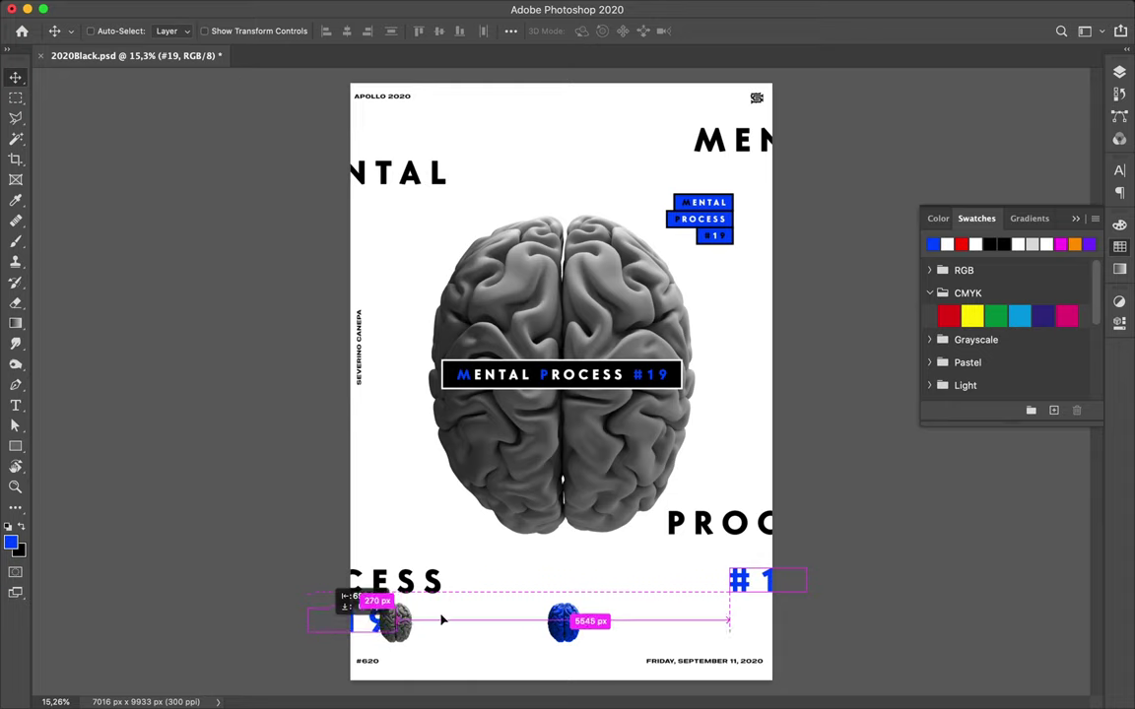
{"action": "left_click_drag", "start_coordinate": [323, 632], "coordinate": [333, 632]}
{"action": "left_click_drag", "start_coordinate": [404, 634], "coordinate": [524, 632]}
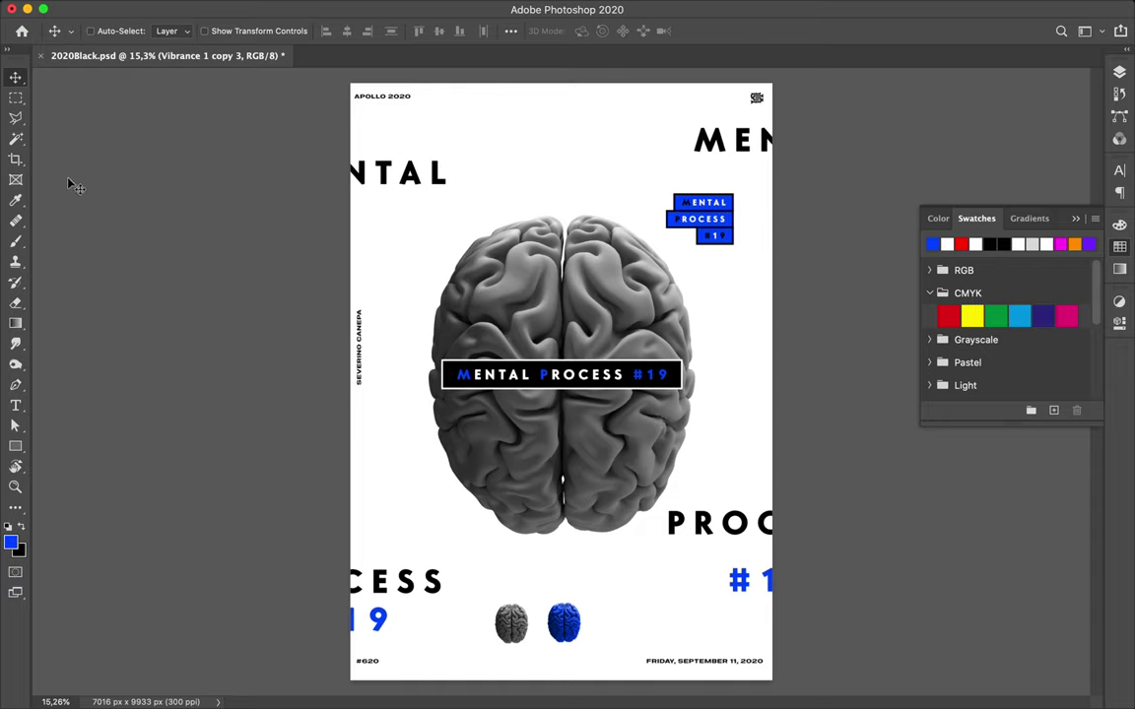
{"action": "left_click", "coordinate": [13, 448]}
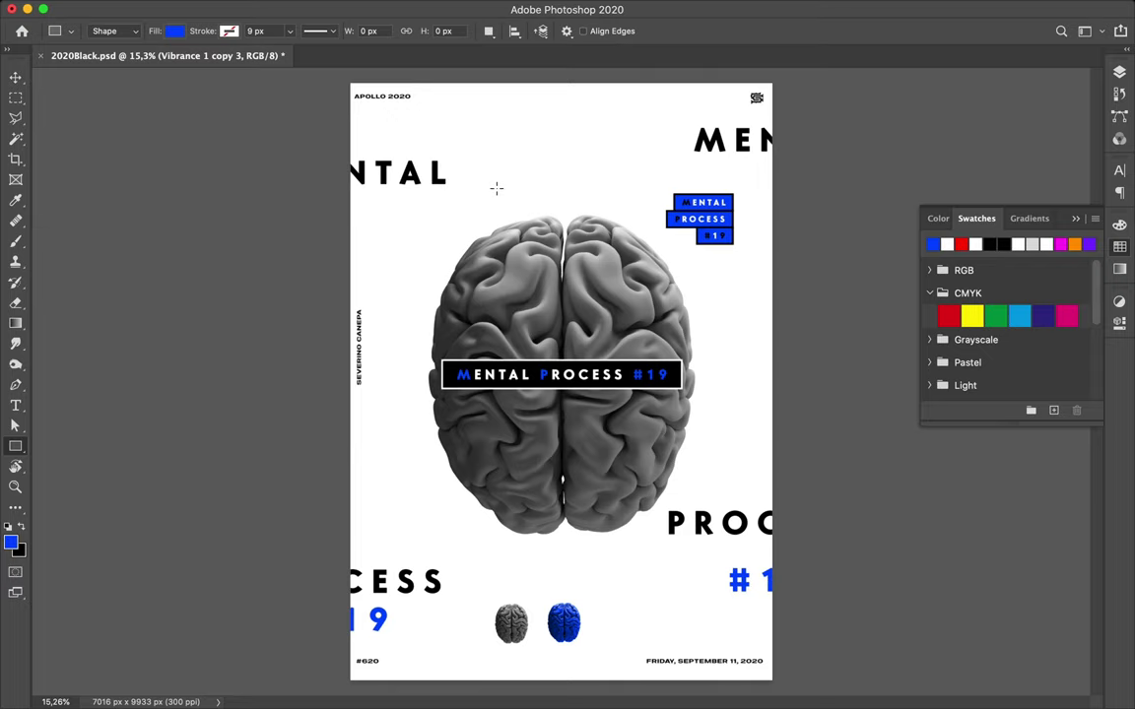
Draw a tall blue rectangle over the brain and rotate it 30° diagonally.
{"action": "mouse_move", "coordinate": [497, 187]}
{"action": "left_mouse_down"}
{"action": "mouse_move", "coordinate": [613, 558]}
{"action": "mouse_move", "coordinate": [613, 596]}
{"action": "left_mouse_up"}
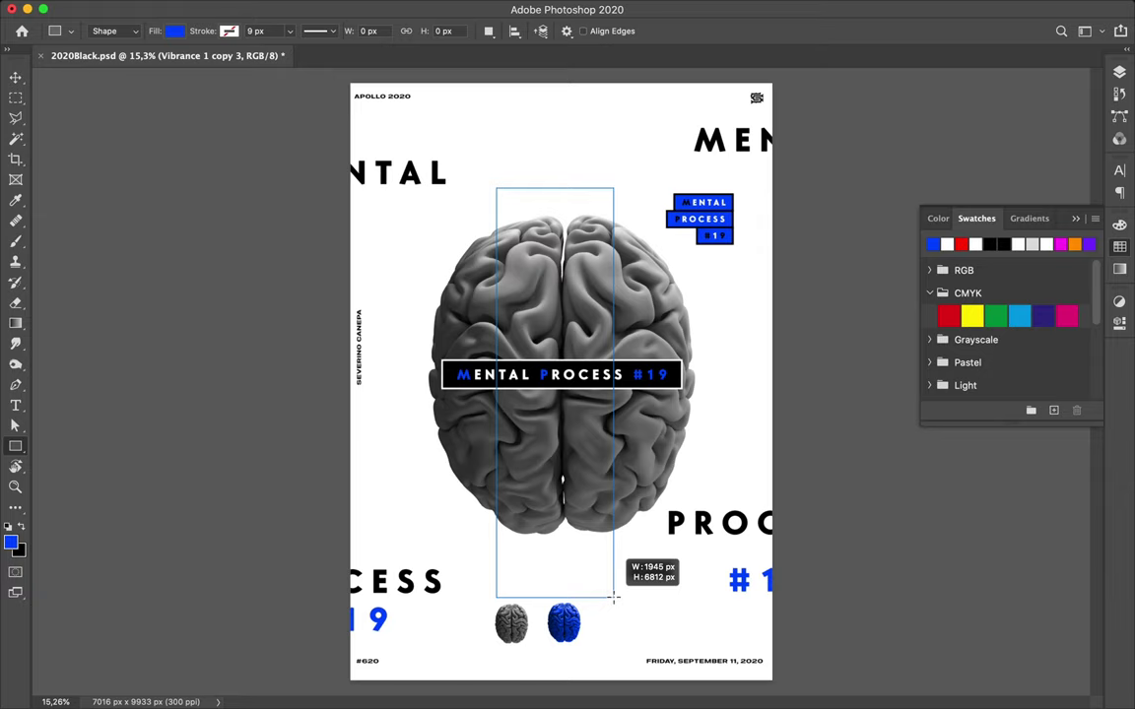
{"action": "left_click_drag", "start_coordinate": [613, 597], "coordinate": [613, 595]}
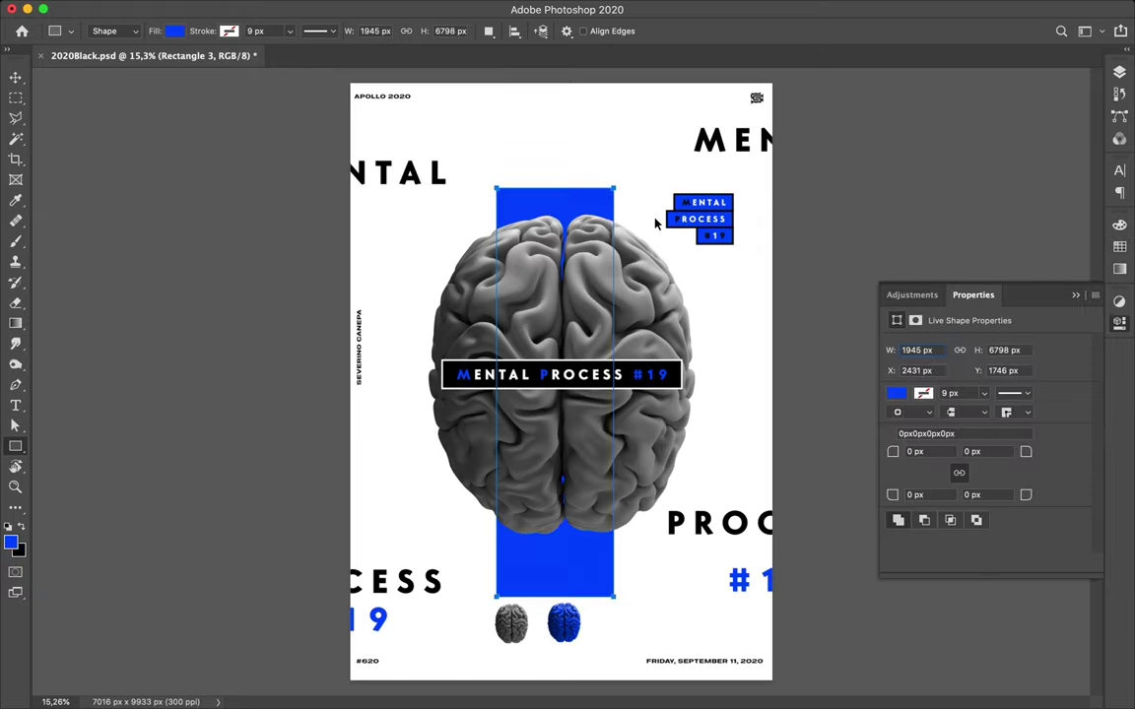
{"action": "key", "text": "ctrl+t"}
{"action": "left_click_drag", "start_coordinate": [621, 172], "coordinate": [707, 211]}
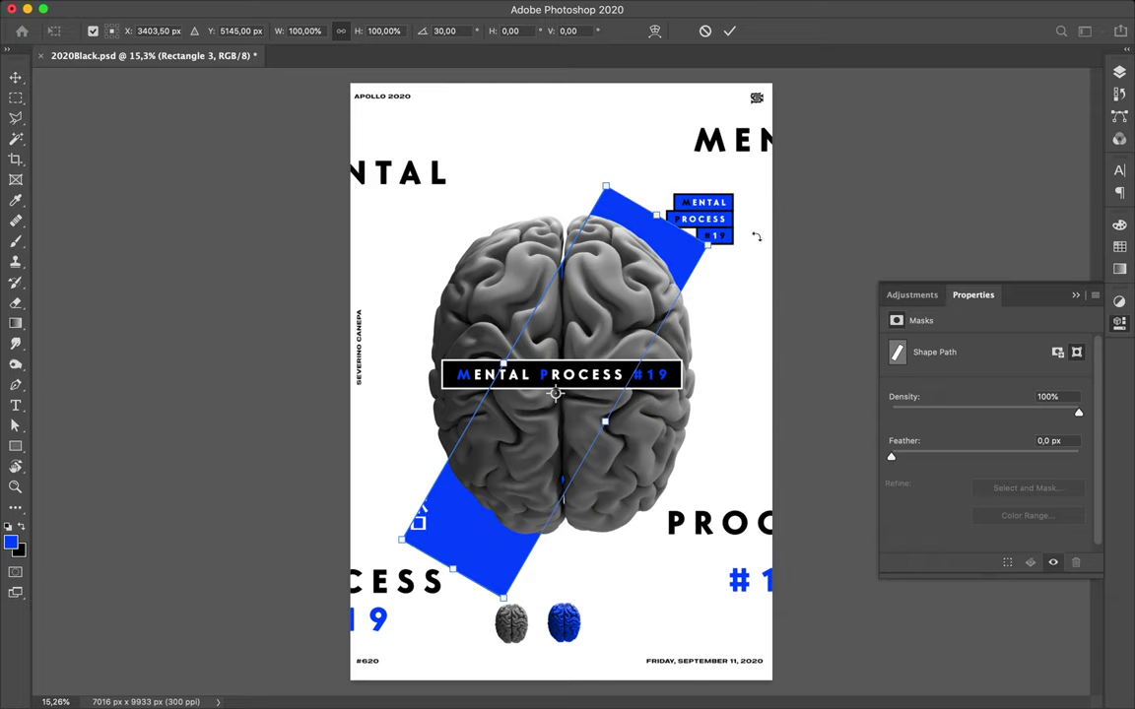
{"action": "key", "text": "Return"}
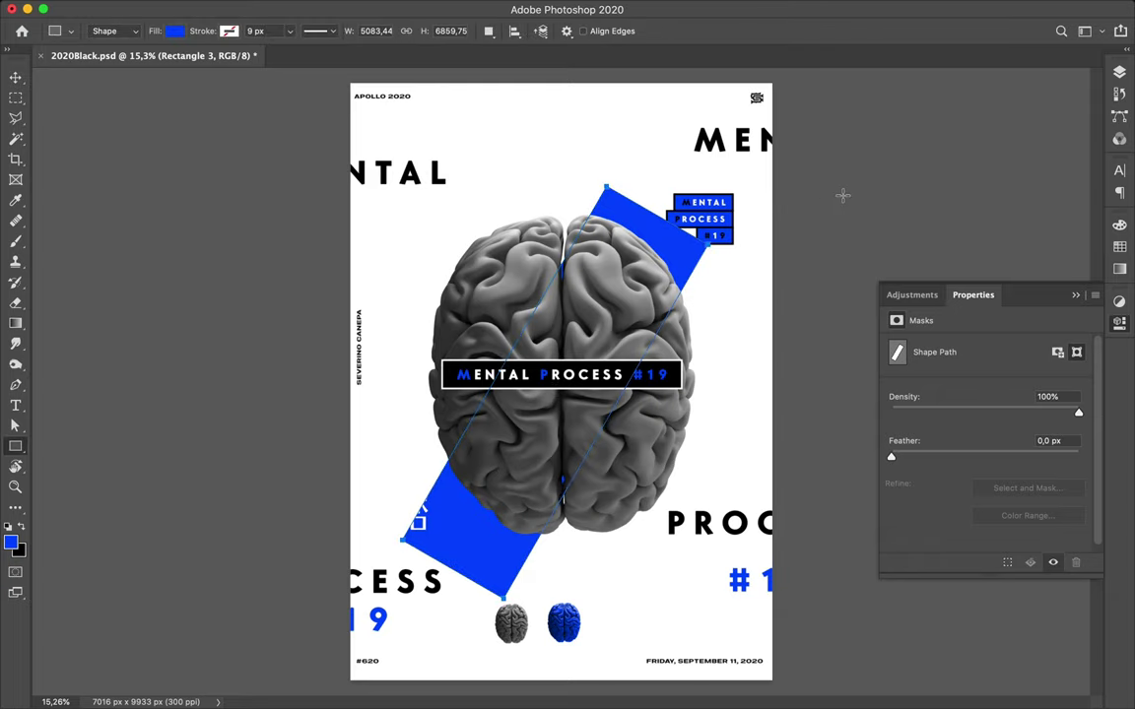
{"action": "left_click", "coordinate": [1117, 73]}
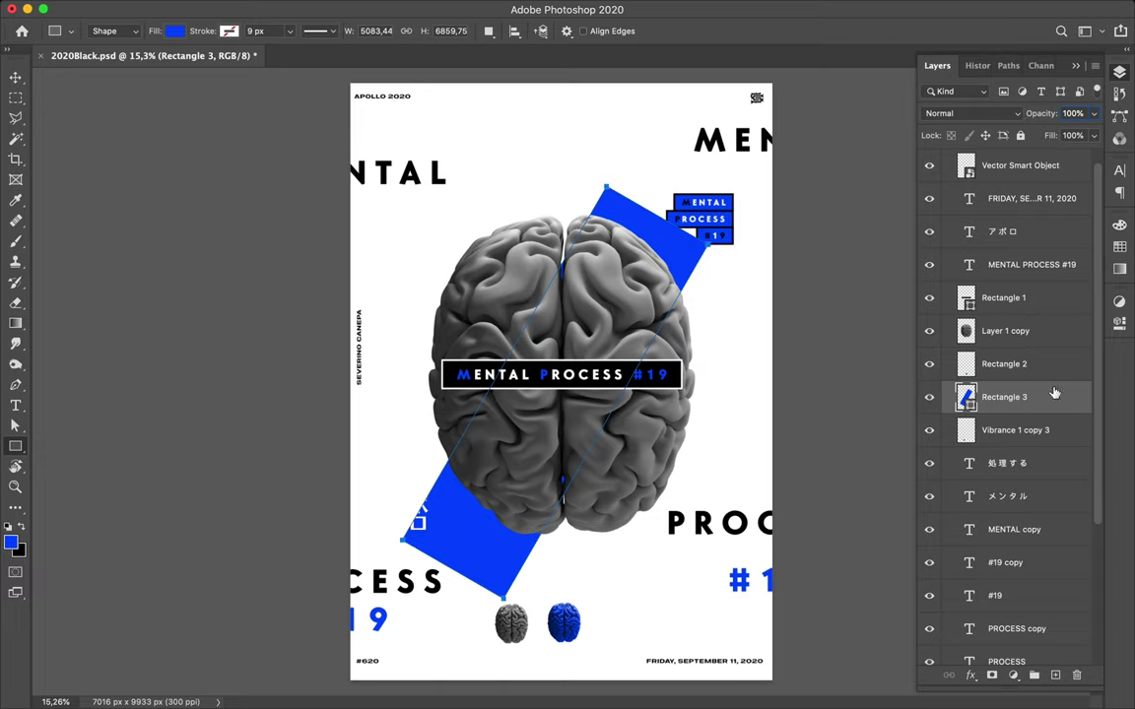
Load Rectangle 3 as a selection and make a hidden duplicate of the brain layer.
{"action": "right_click", "coordinate": [971, 401]}
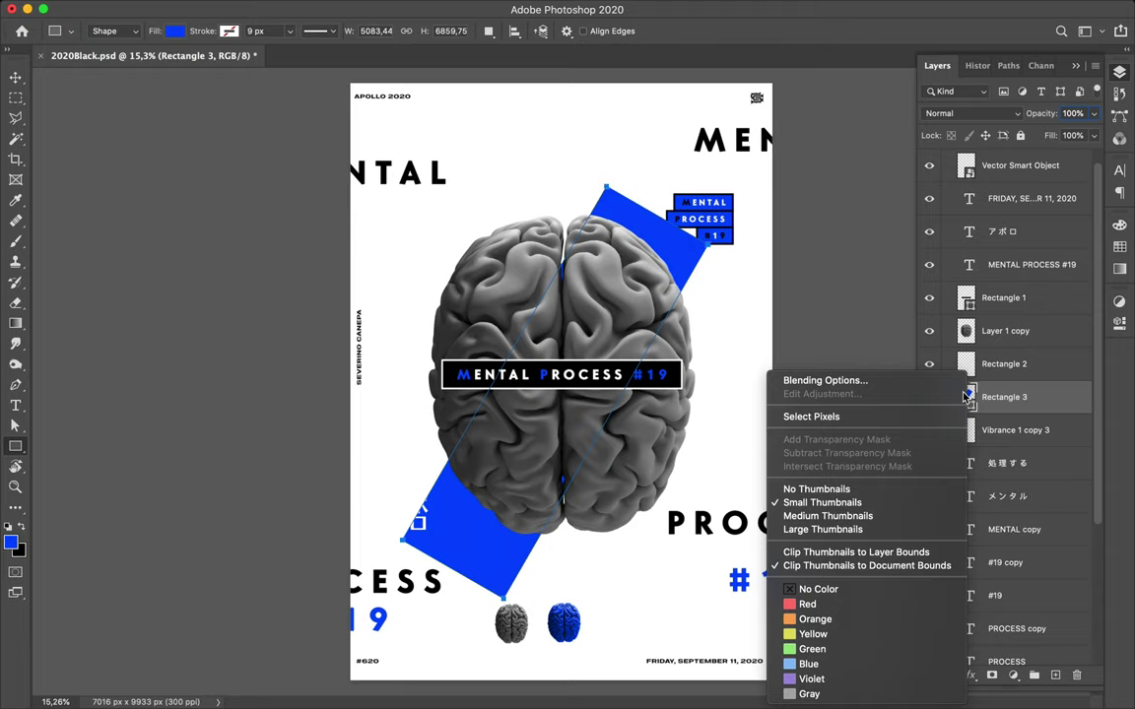
{"action": "left_click", "coordinate": [971, 396]}
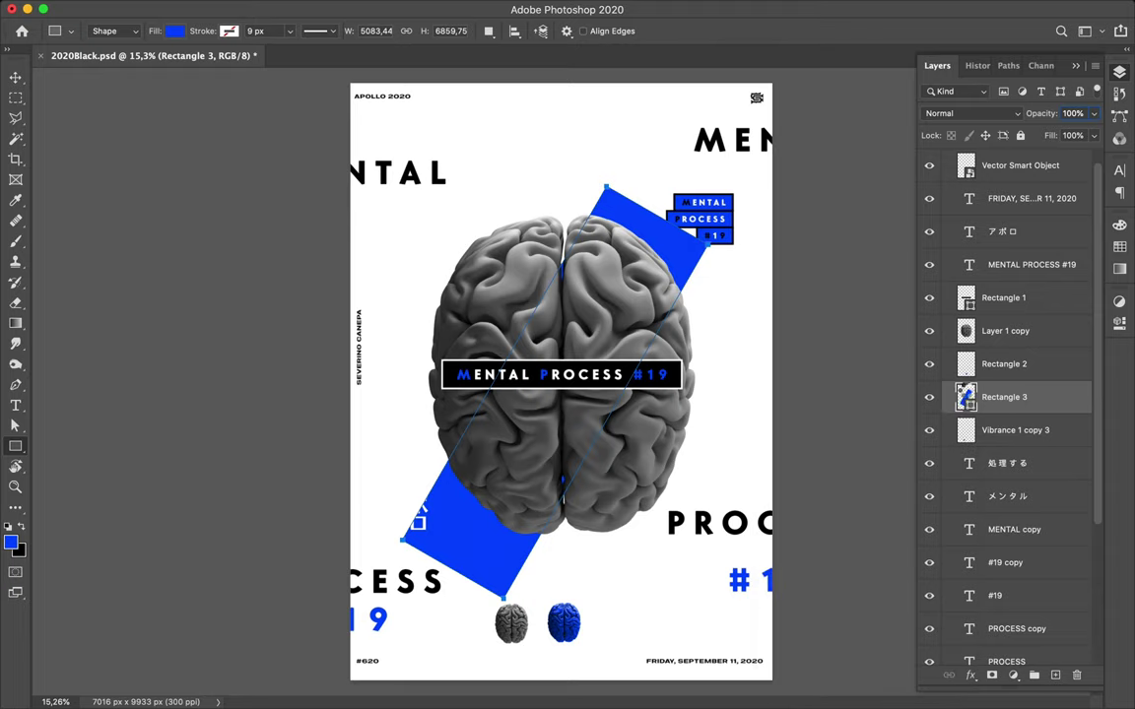
{"action": "left_click", "coordinate": [968, 396], "text": "ctrl"}
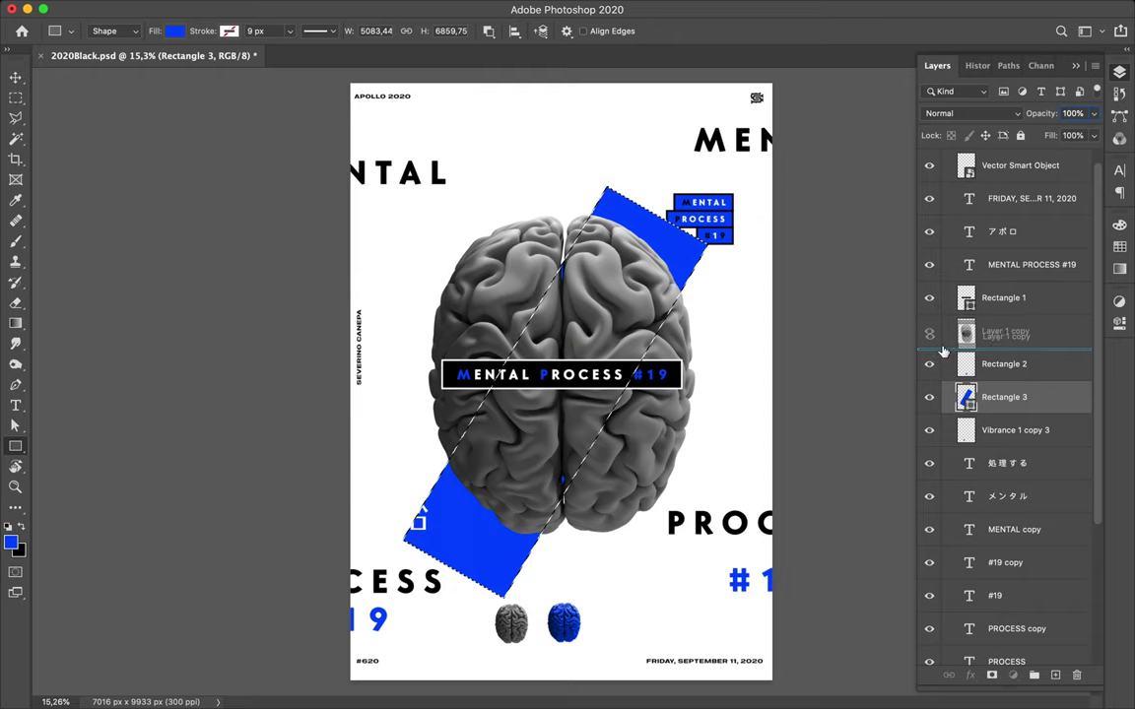
{"action": "left_click_drag", "start_coordinate": [997, 341], "coordinate": [853, 347]}
{"action": "left_click", "coordinate": [929, 364]}
{"action": "key", "text": "ctrl+d"}
{"action": "left_click", "coordinate": [1006, 345]}
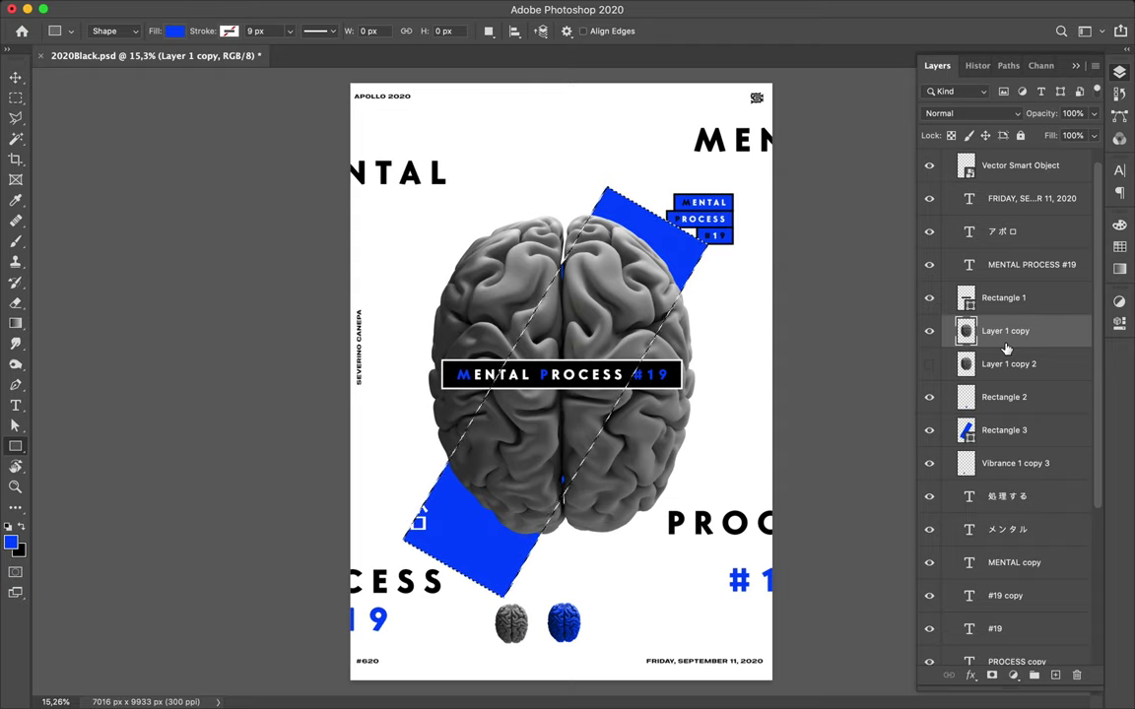
Invert the selection, remove the brain outside the diagonal band, and deselect.
{"action": "key", "text": "ctrl+shift+i"}
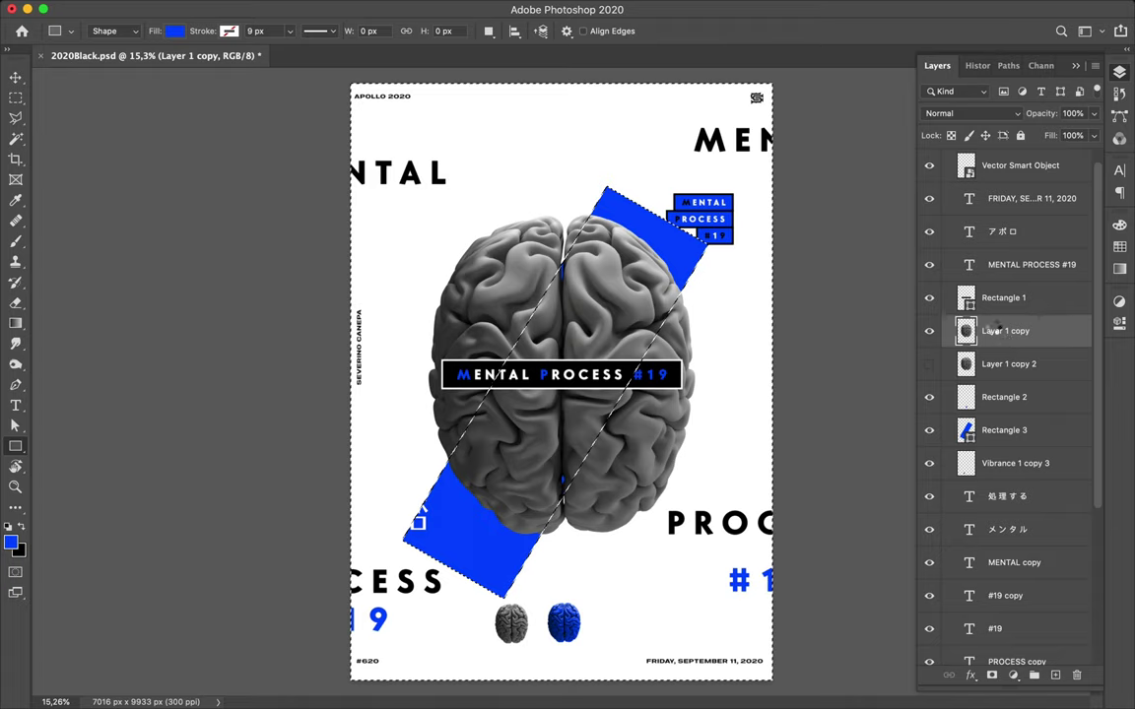
{"action": "key", "text": "ctrl+alt+g"}
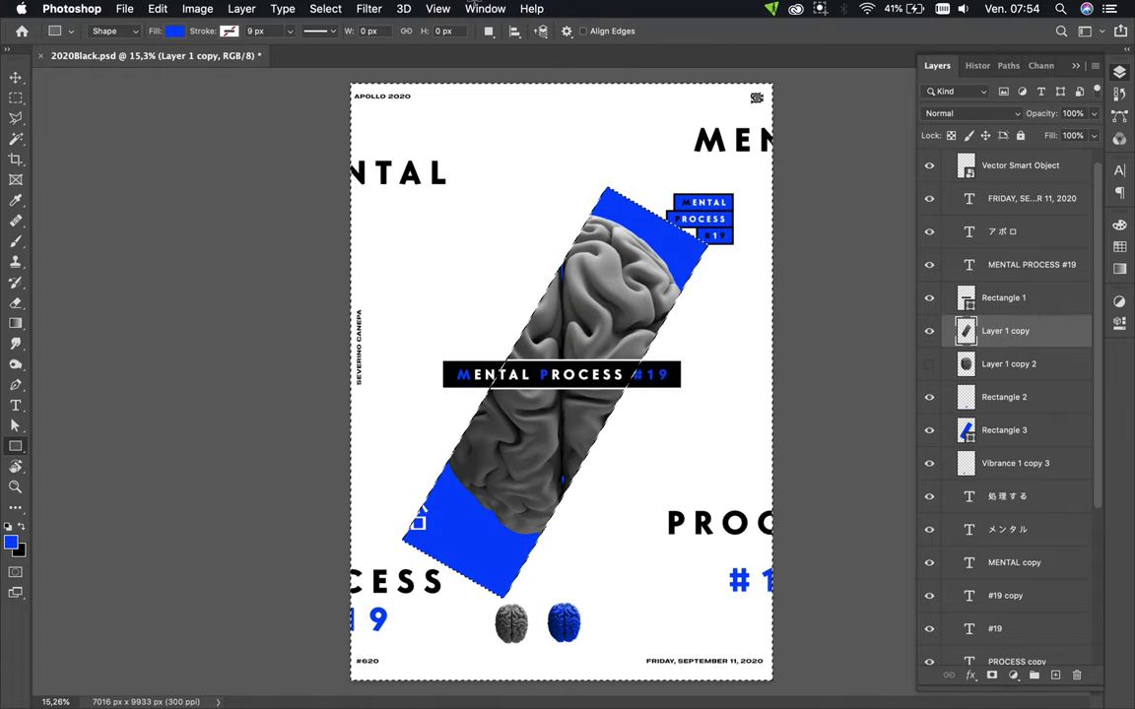
{"action": "left_click", "coordinate": [328, 8]}
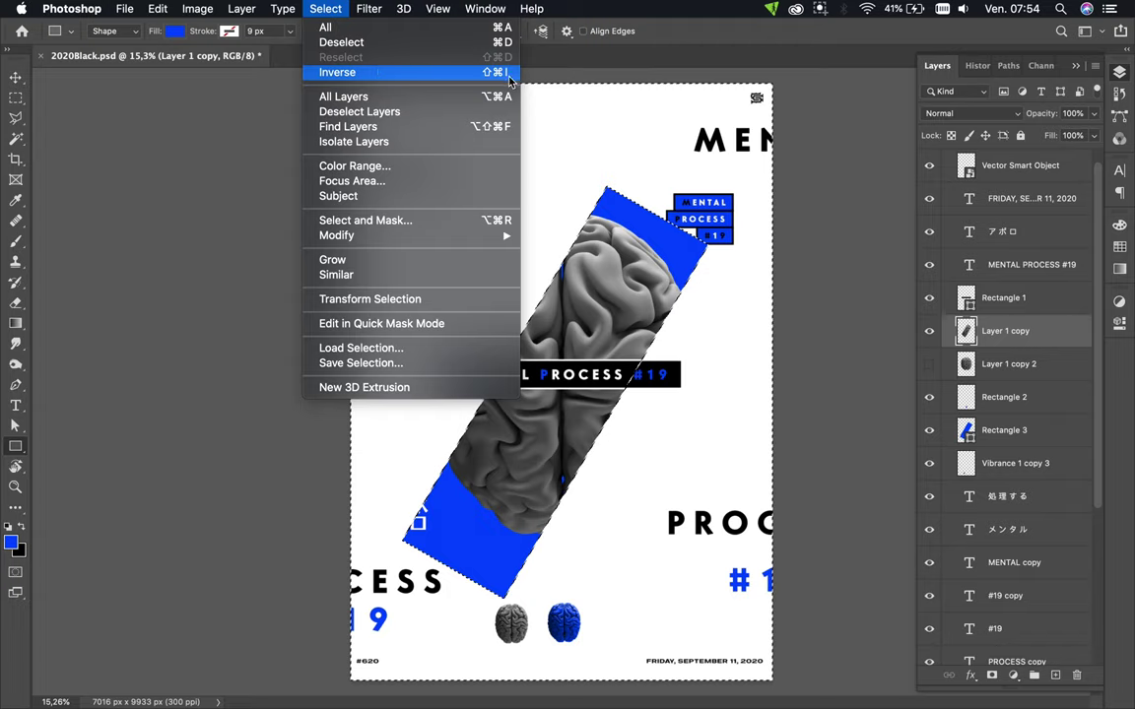
{"action": "left_click", "coordinate": [796, 277]}
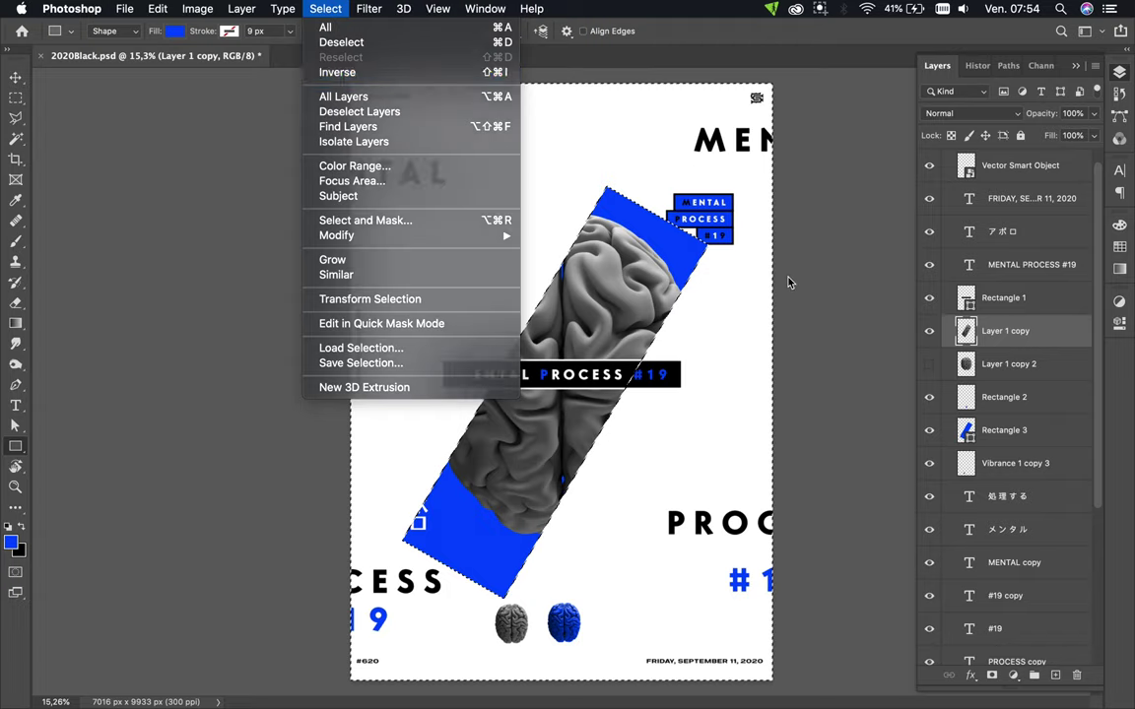
{"action": "left_click", "coordinate": [787, 370]}
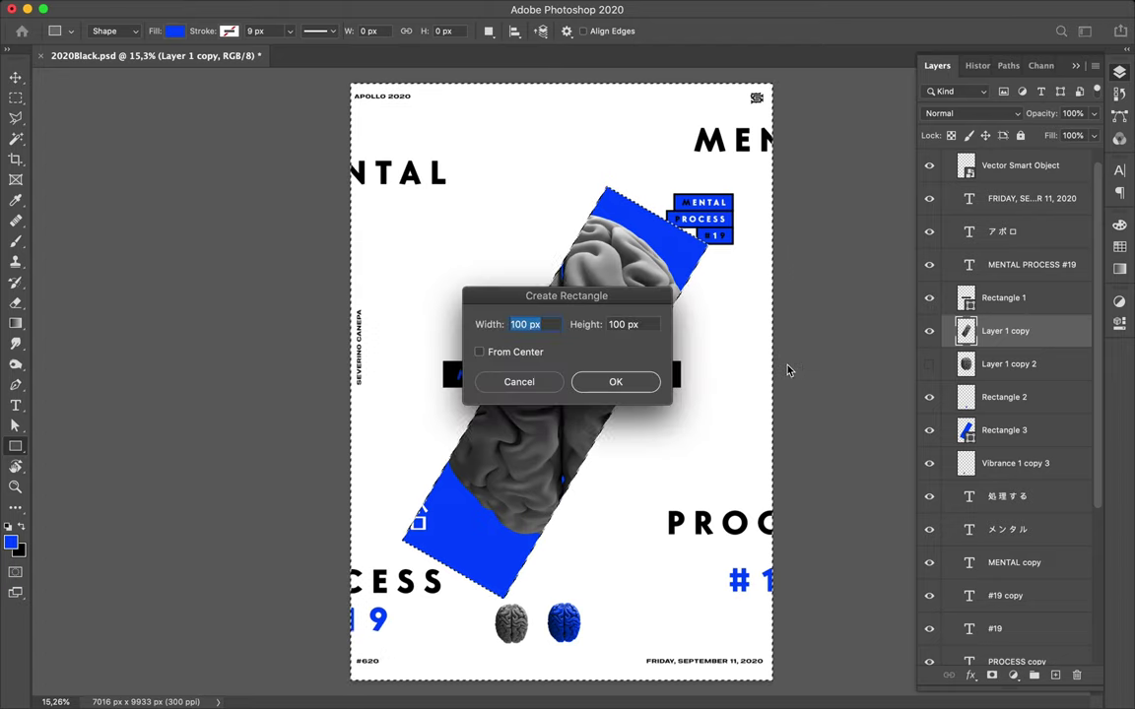
{"action": "left_click", "coordinate": [537, 381]}
{"action": "key", "text": "ctrl+d"}
{"action": "key", "text": "m"}
{"action": "key", "text": "v"}
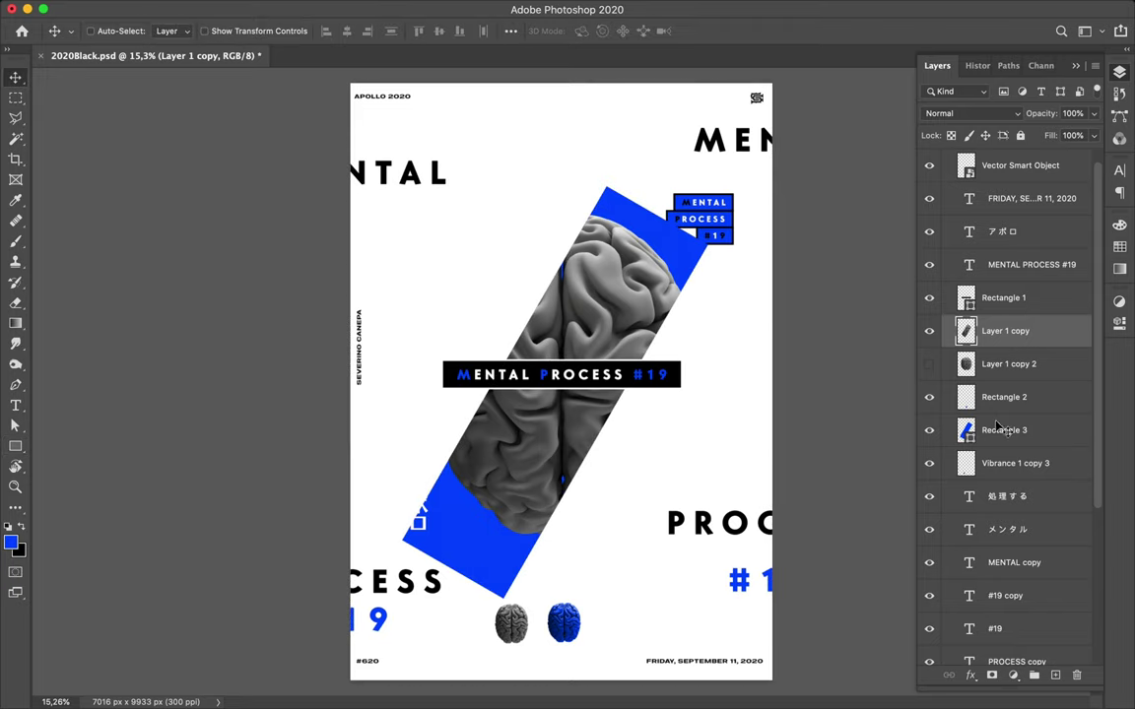
Rotate Rectangle 3 to -75°, then delete the rectangle layer.
{"action": "left_click", "coordinate": [1027, 432]}
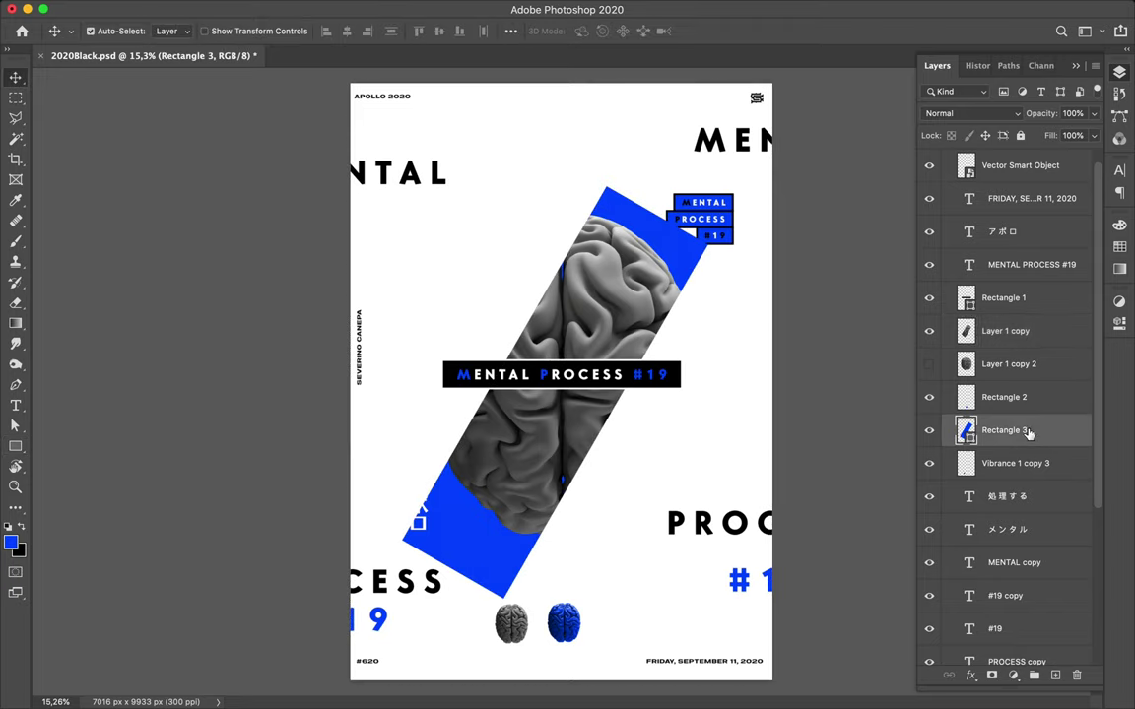
{"action": "key", "text": "ctrl+t"}
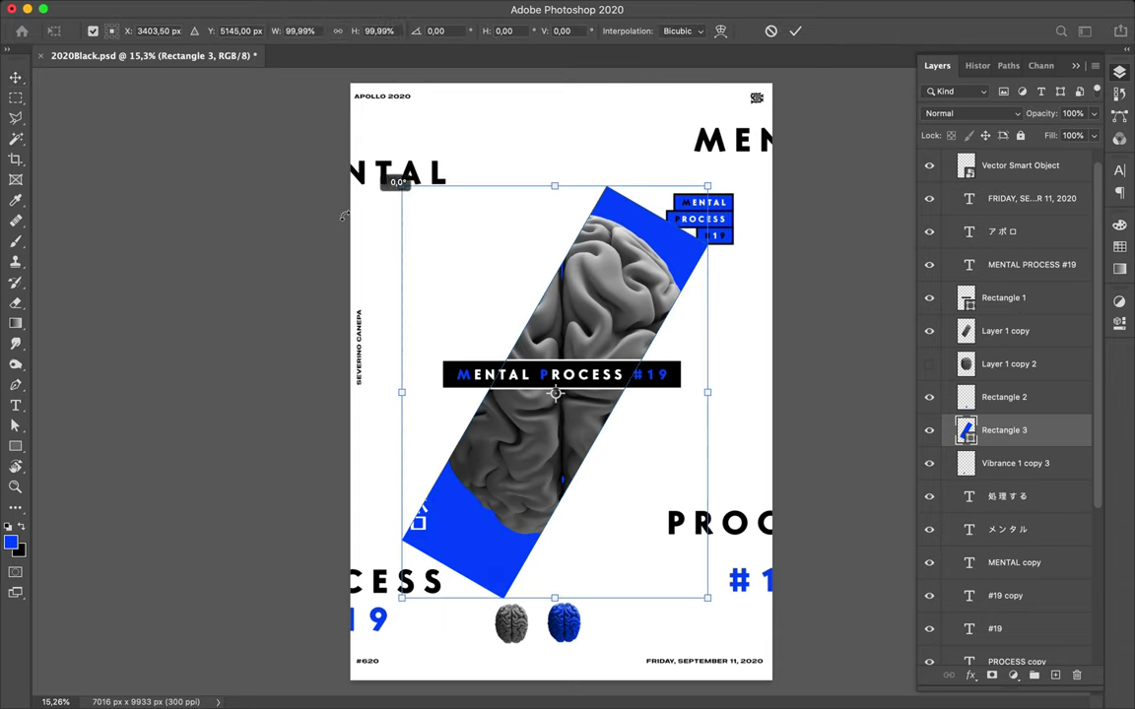
{"action": "mouse_move", "coordinate": [354, 165]}
{"action": "left_mouse_down"}
{"action": "mouse_move", "coordinate": [291, 340]}
{"action": "mouse_move", "coordinate": [314, 359]}
{"action": "mouse_move", "coordinate": [281, 322]}
{"action": "left_mouse_up"}
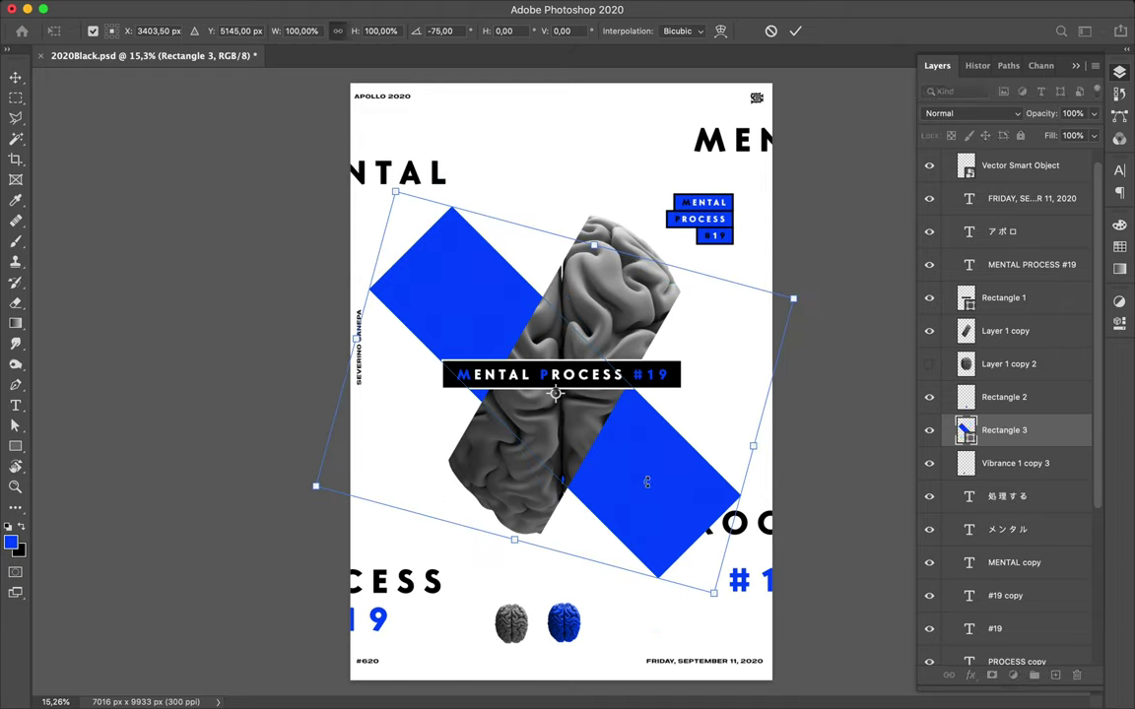
{"action": "key", "text": "Return"}
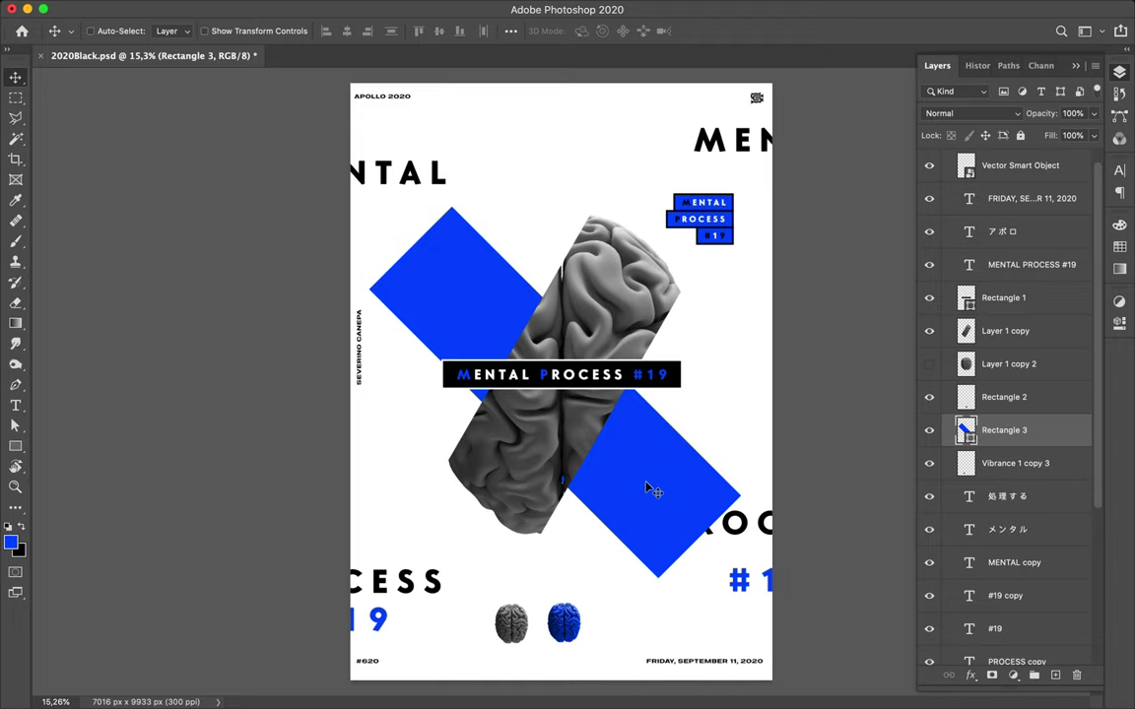
{"action": "key", "text": "Delete"}
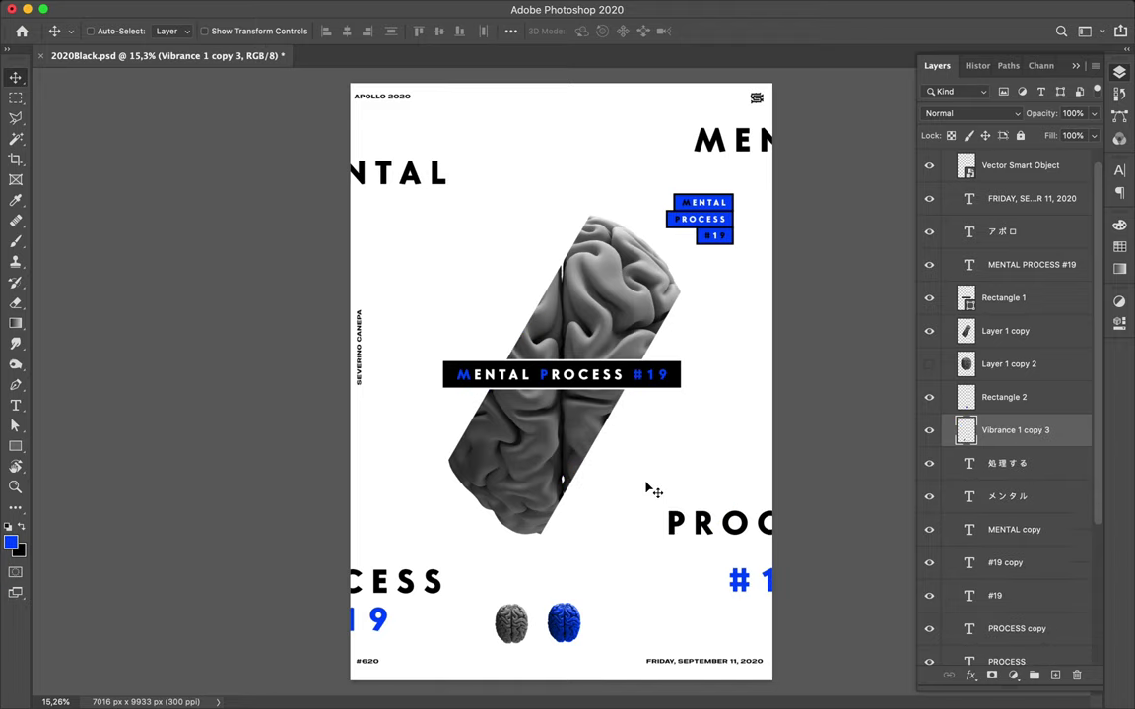
{"action": "key", "text": "ctrl"}
Show the full brain again and copy a polygonal-lasso piece of it to a new layer.
{"action": "left_click", "coordinate": [594, 292], "text": "ctrl"}
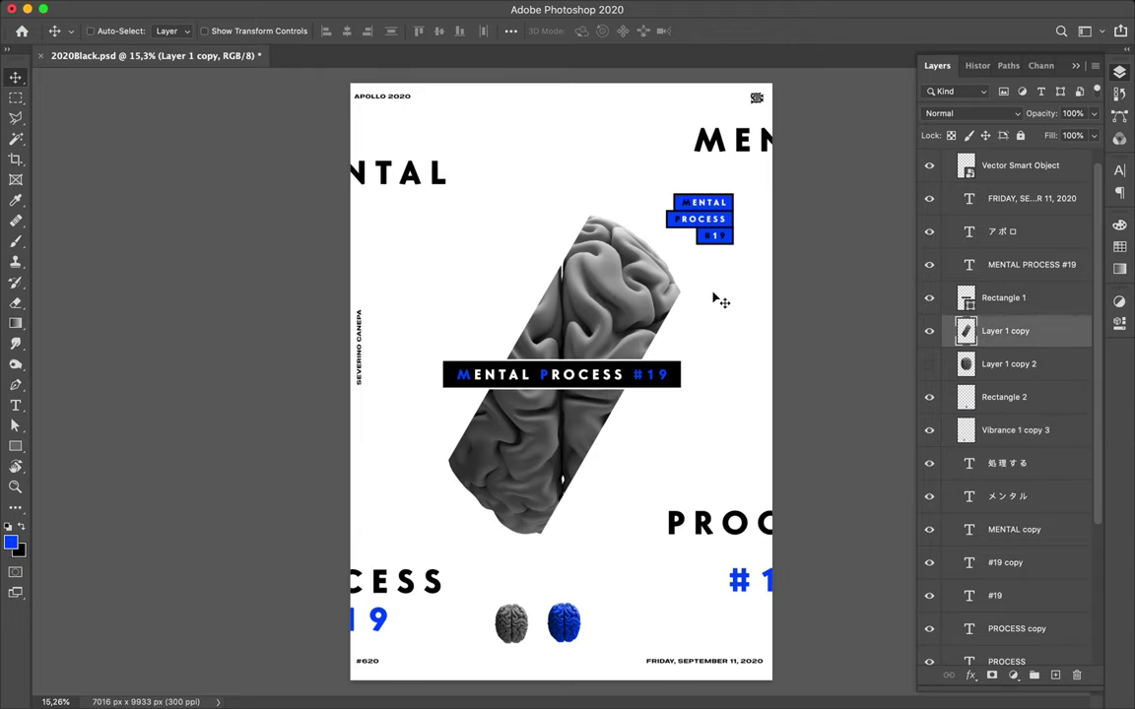
{"action": "left_click", "coordinate": [930, 364]}
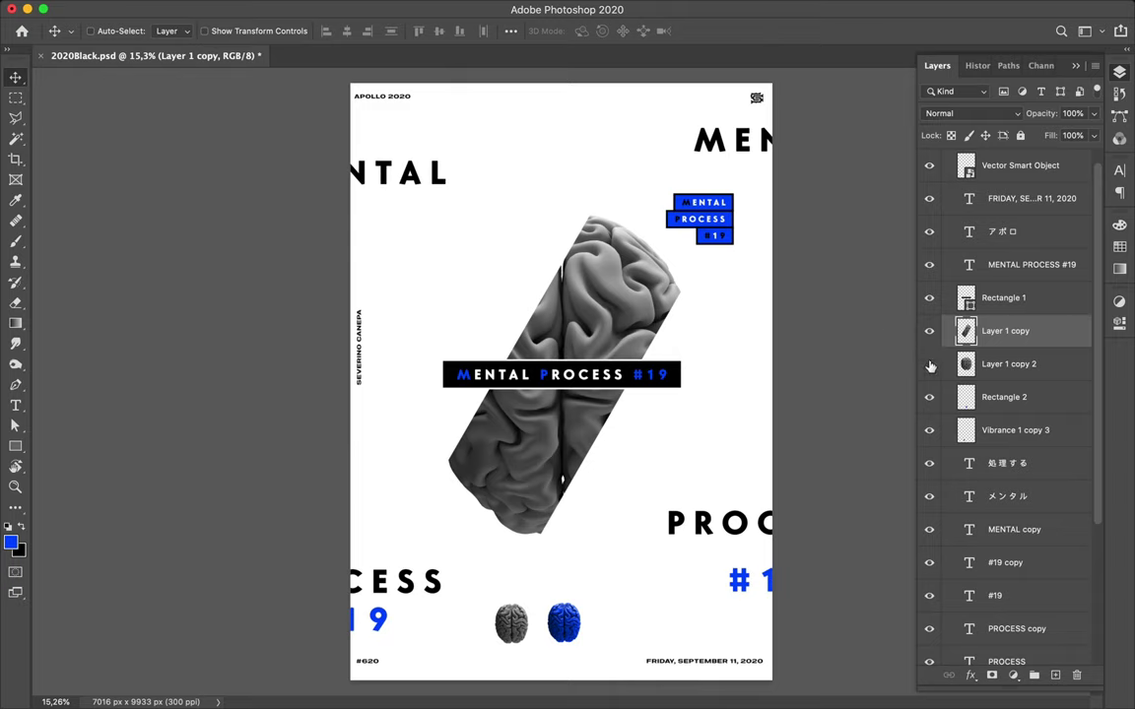
{"action": "left_click", "coordinate": [1014, 369]}
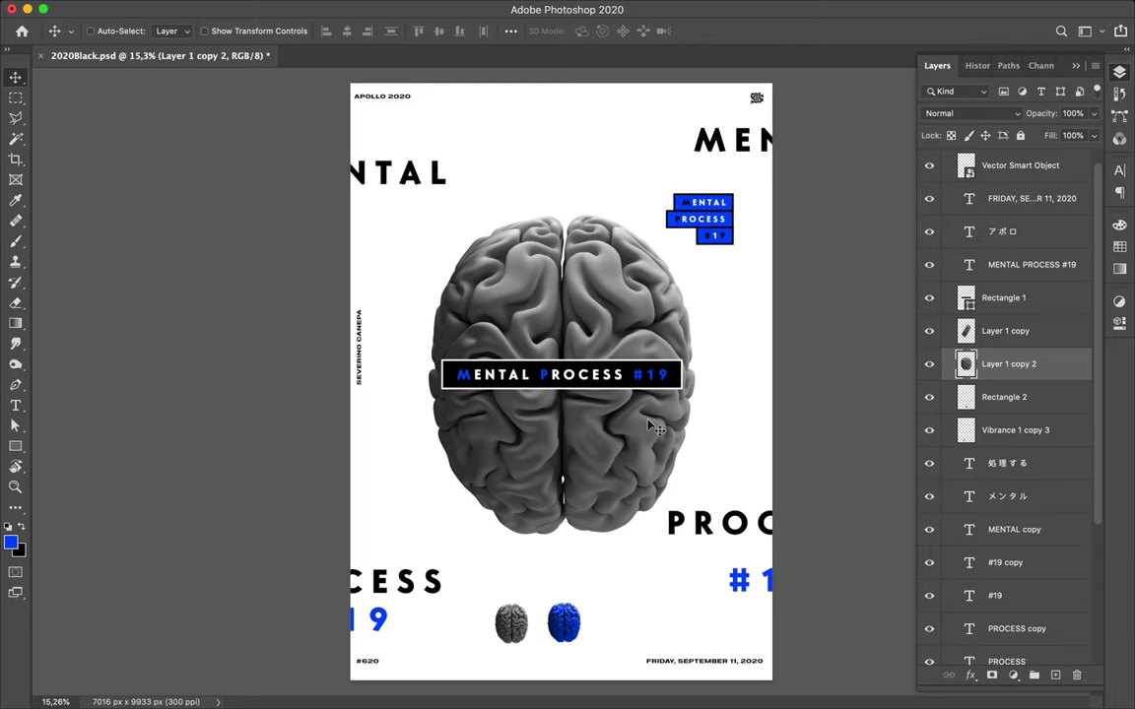
{"action": "key", "text": "l"}
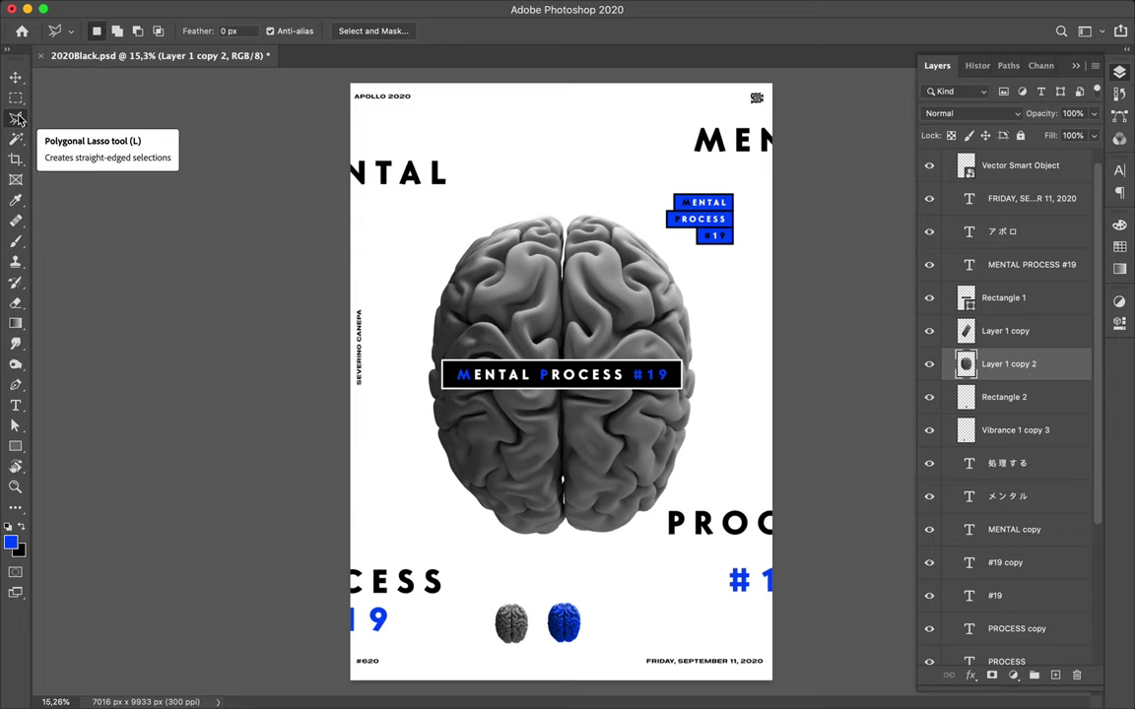
{"action": "left_click", "coordinate": [421, 422]}
{"action": "left_click", "coordinate": [624, 219]}
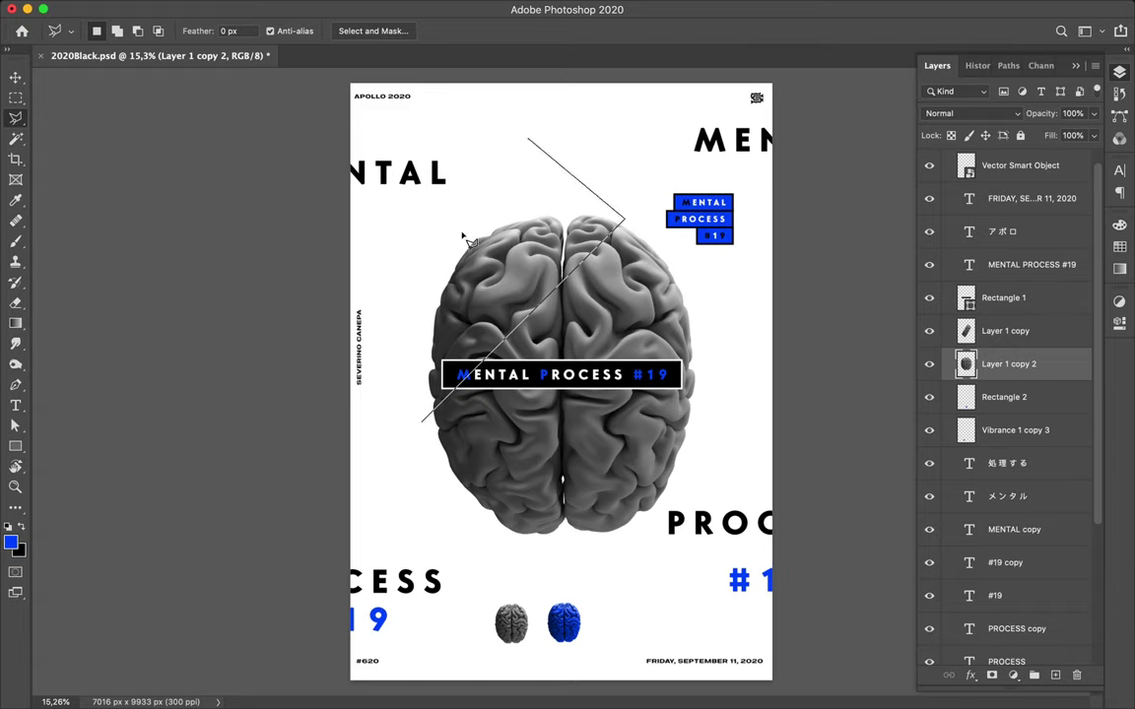
{"action": "left_click", "coordinate": [429, 259]}
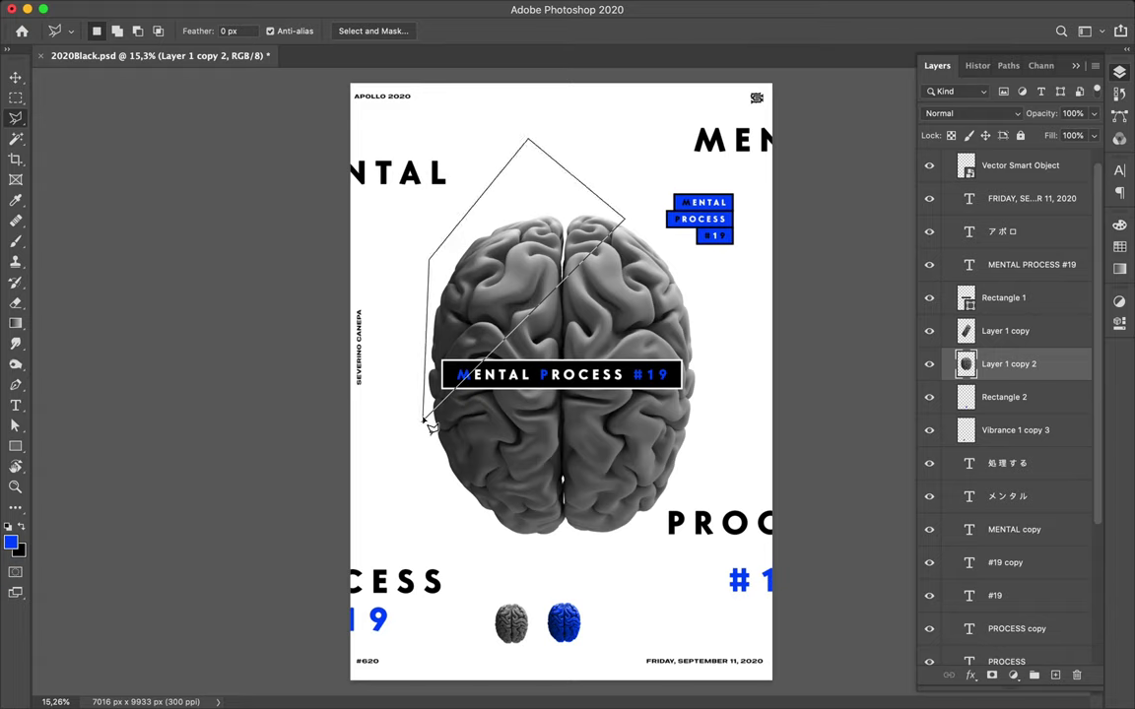
{"action": "left_click", "coordinate": [421, 424]}
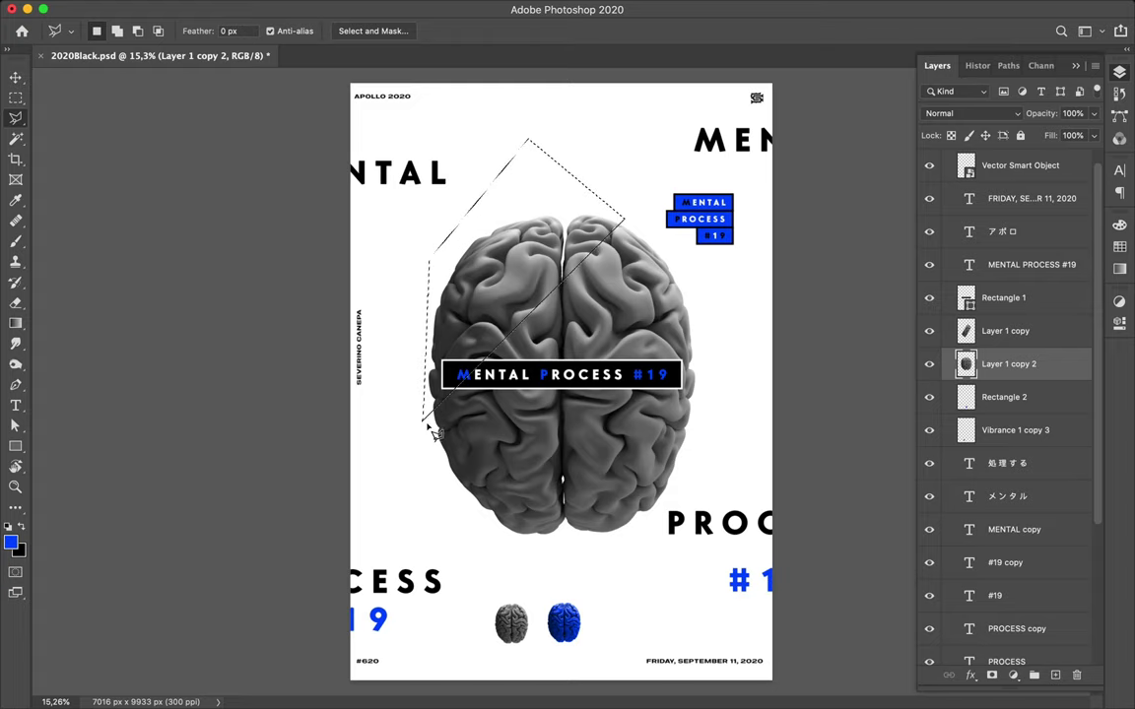
{"action": "left_click", "coordinate": [427, 424]}
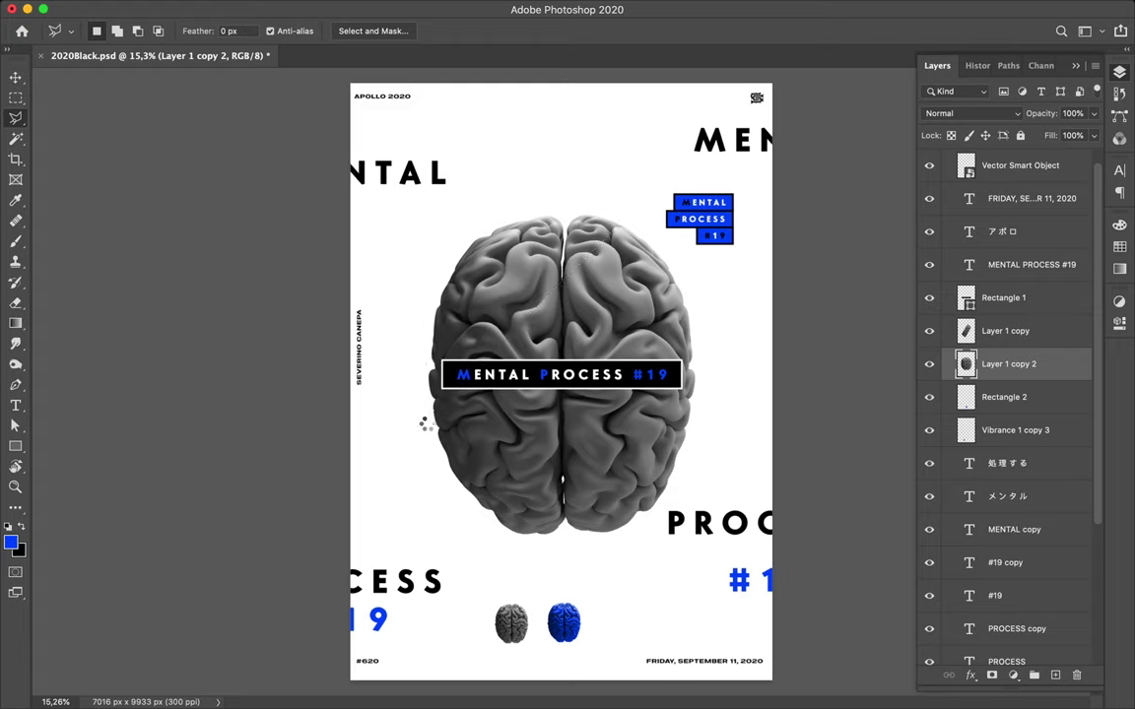
{"action": "key", "text": "ctrl+j"}
Move the copied piece to the lower right and drop Layer 1 to just above Layer 0.
{"action": "key", "text": "v"}
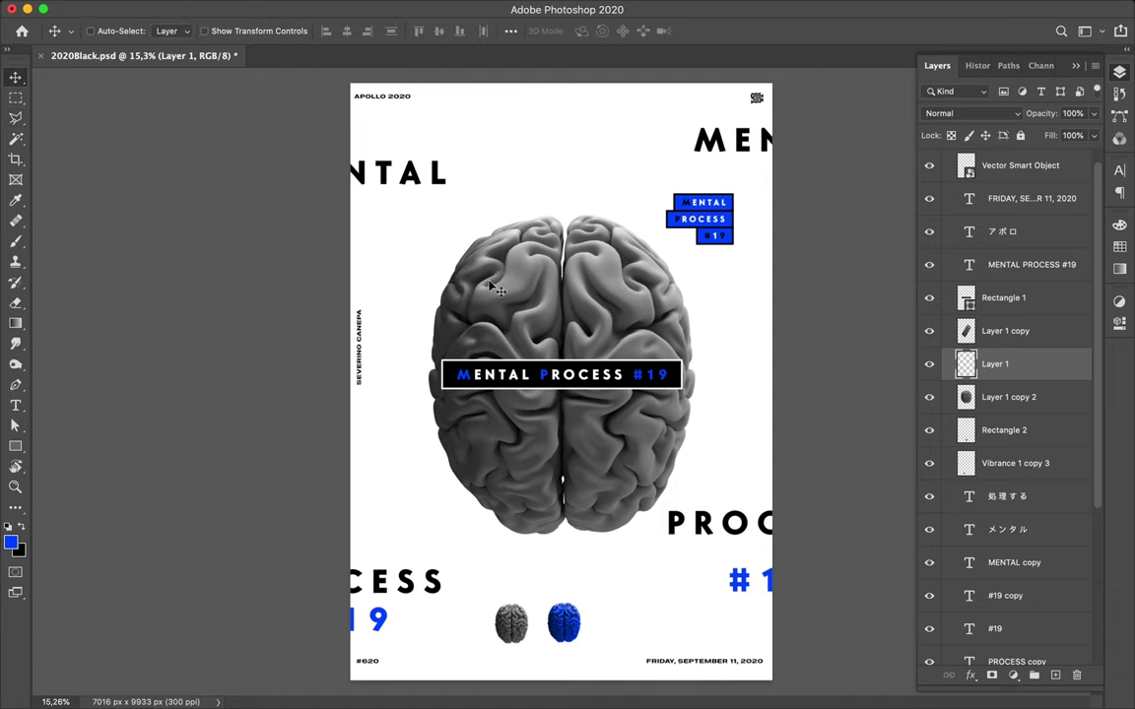
{"action": "left_click_drag", "start_coordinate": [704, 558], "coordinate": [695, 554]}
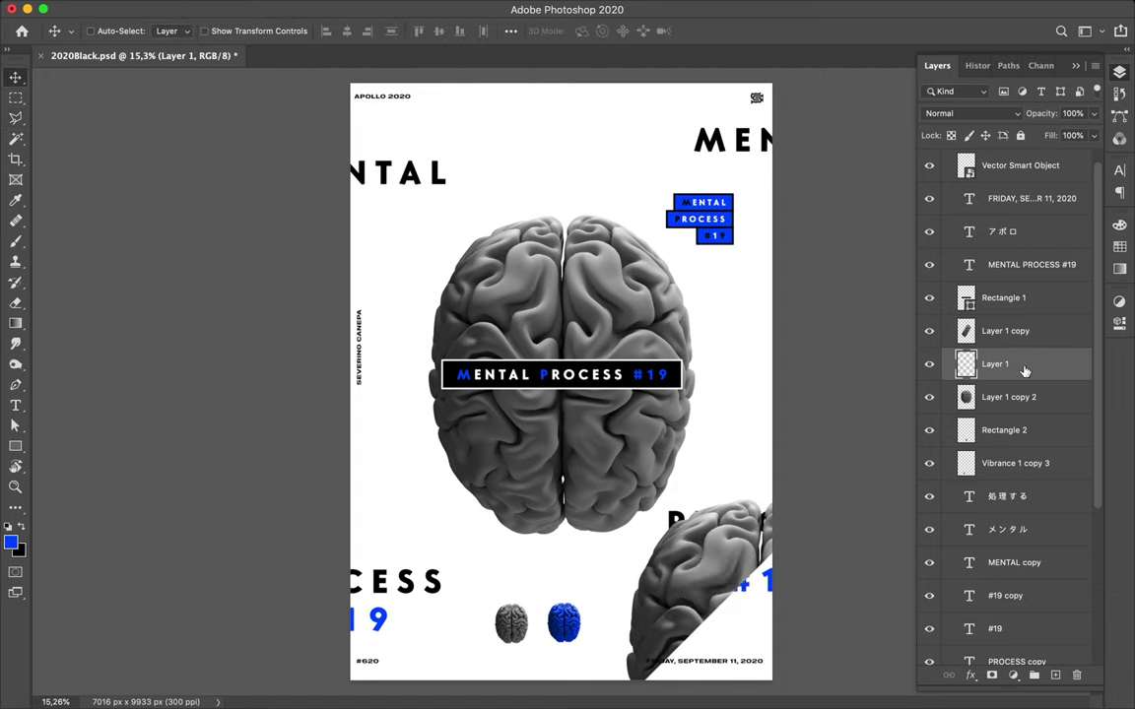
{"action": "left_click_drag", "start_coordinate": [1017, 382], "coordinate": [1001, 674]}
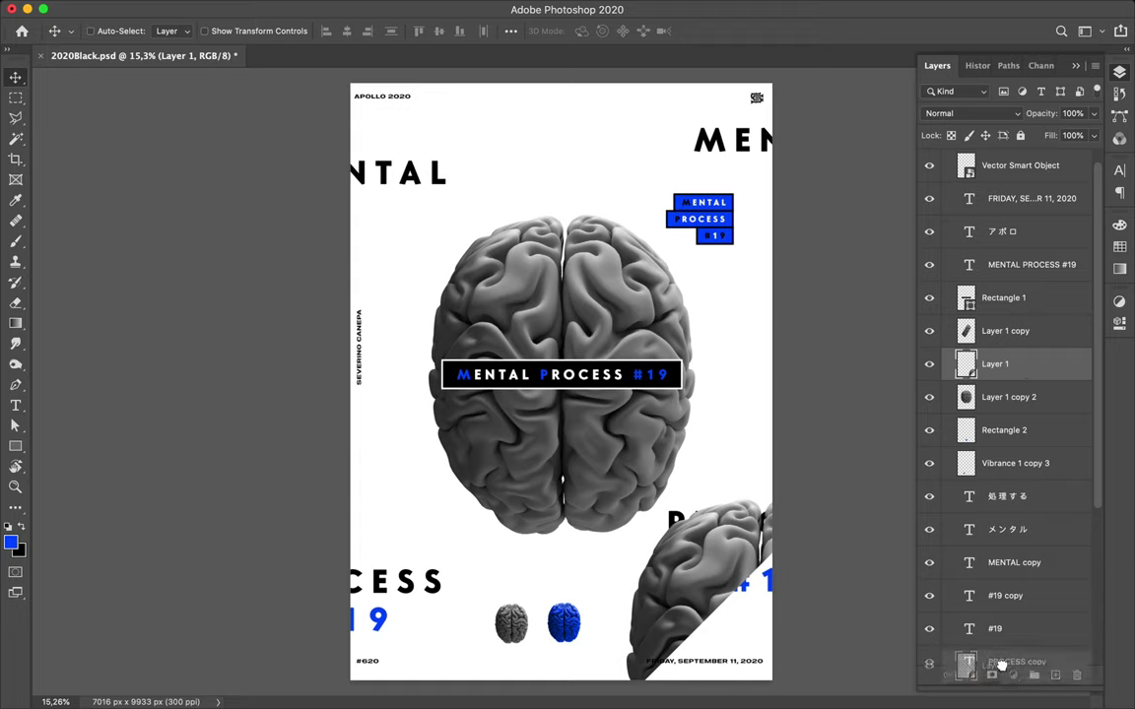
{"action": "left_click_drag", "start_coordinate": [1001, 674], "coordinate": [1004, 684]}
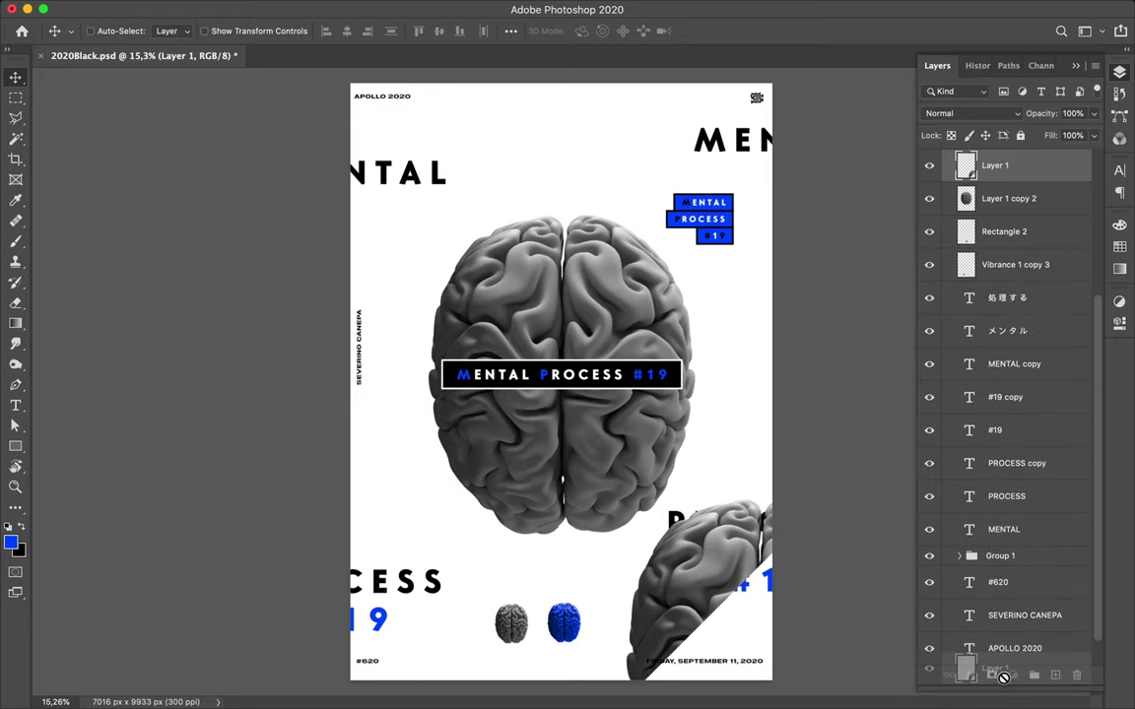
{"action": "left_click_drag", "start_coordinate": [1004, 683], "coordinate": [1003, 633]}
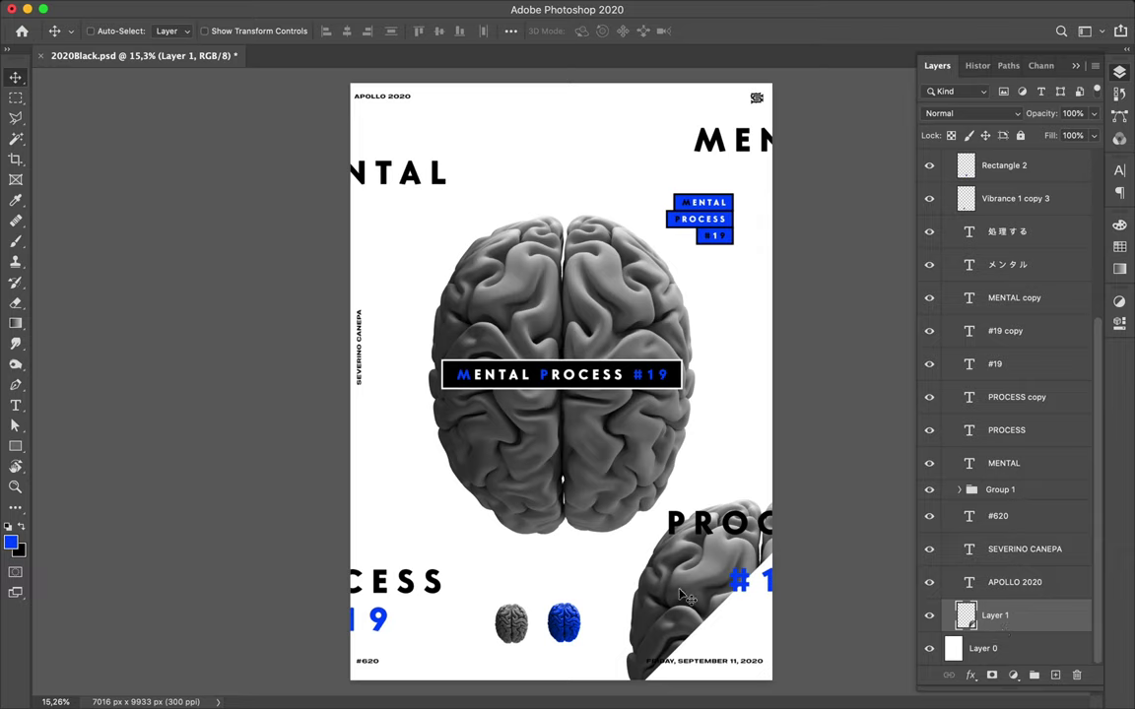
Lasso a diagonal slice of the central brain, copy it to Layer 2, and move it top-left.
{"action": "left_click", "coordinate": [628, 485], "text": "alt"}
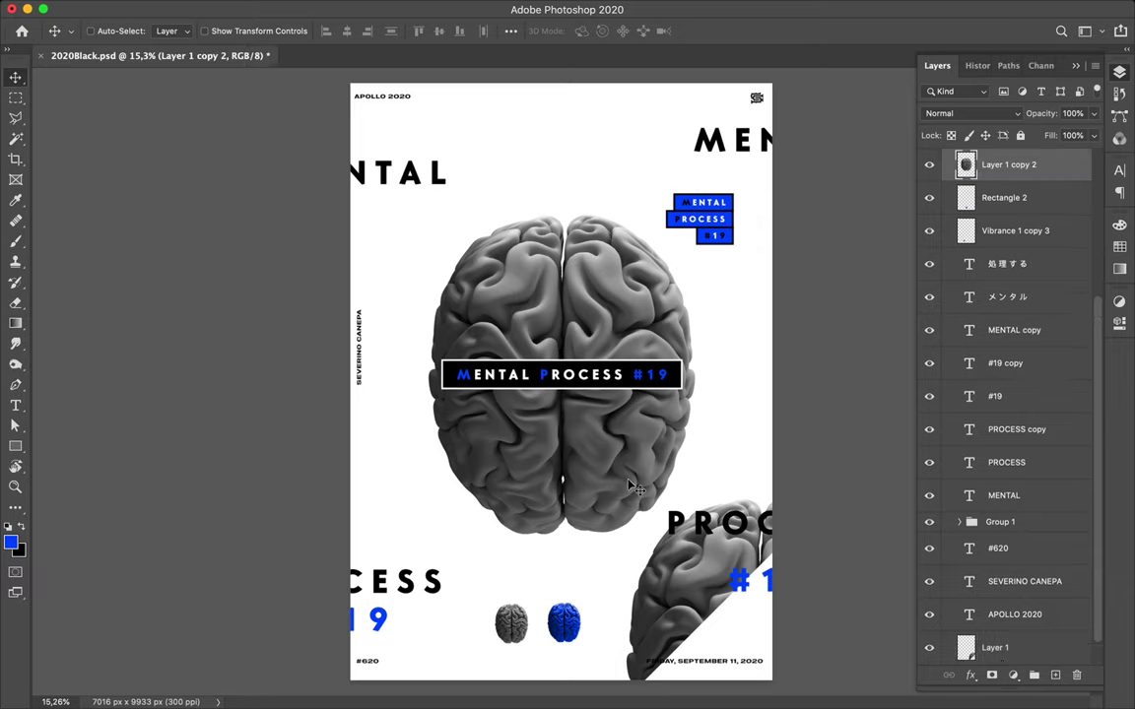
{"action": "key", "text": "l"}
{"action": "left_click", "coordinate": [500, 534]}
{"action": "left_click", "coordinate": [719, 317]}
{"action": "left_click", "coordinate": [719, 504]}
{"action": "left_click", "coordinate": [637, 538]}
{"action": "left_click", "coordinate": [541, 548]}
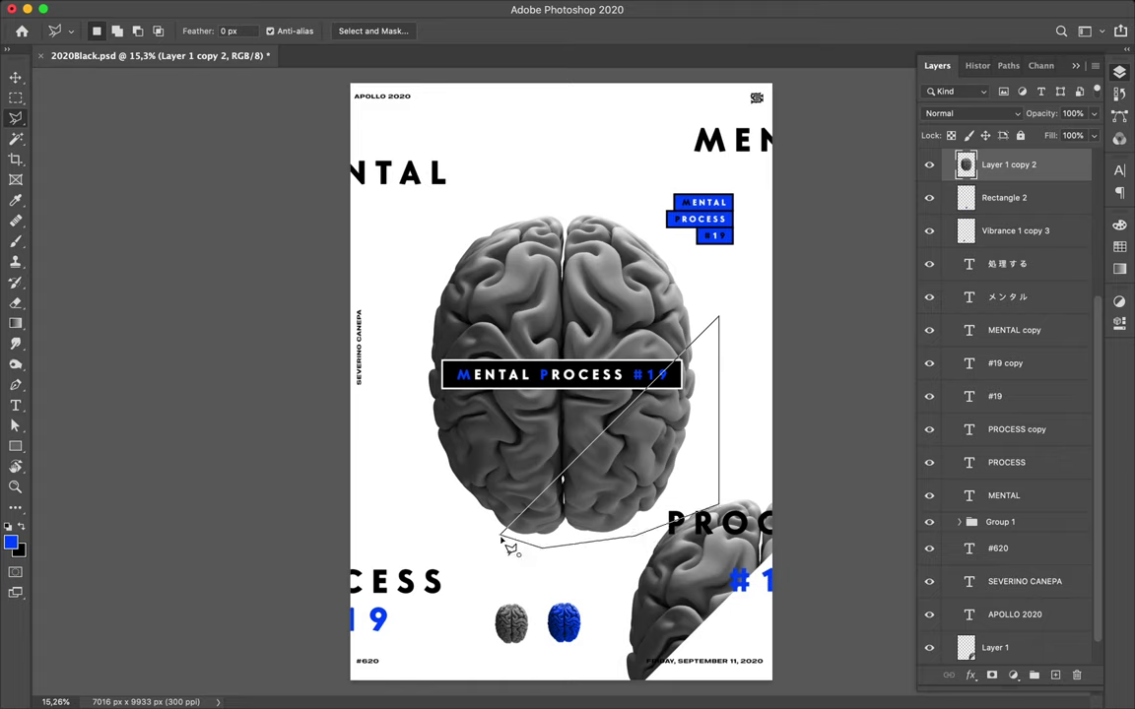
{"action": "left_click", "coordinate": [501, 534]}
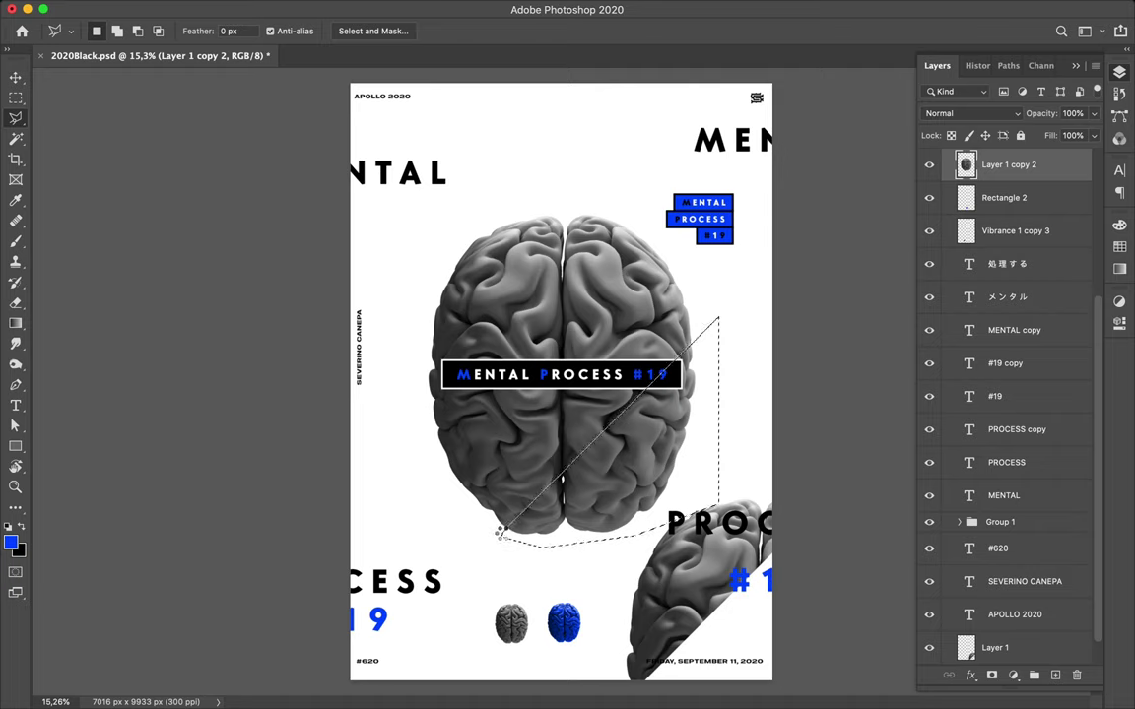
{"action": "key", "text": "ctrl+j"}
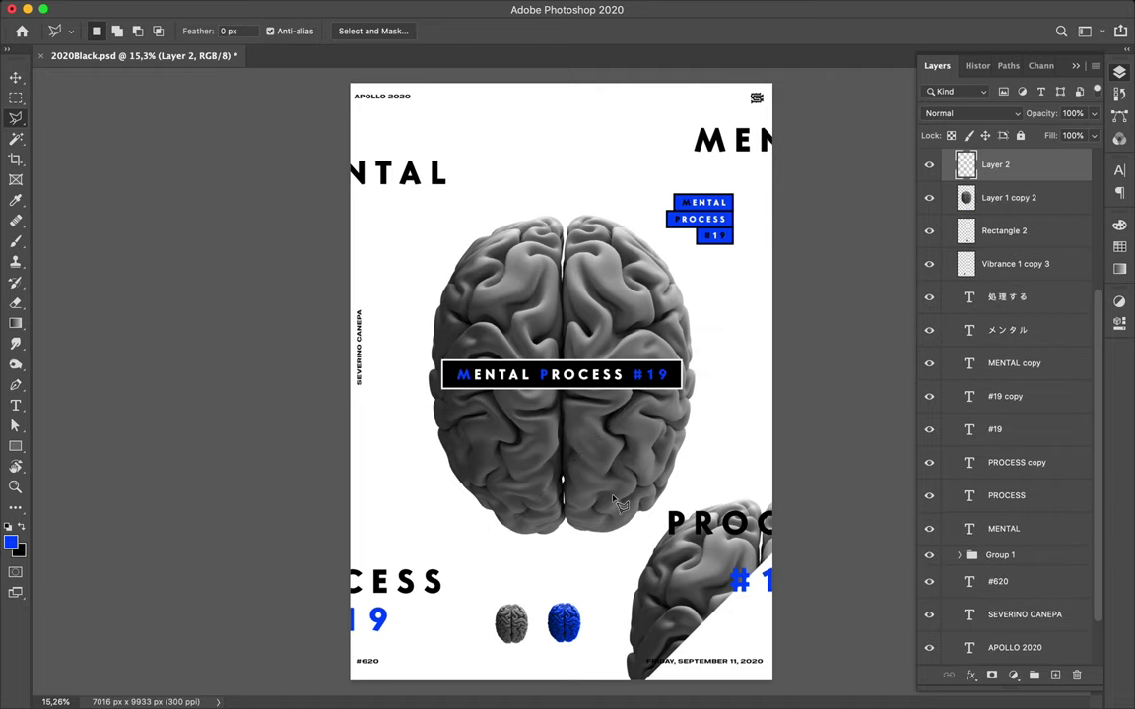
{"action": "key", "text": "v"}
{"action": "left_click_drag", "start_coordinate": [589, 447], "coordinate": [403, 170]}
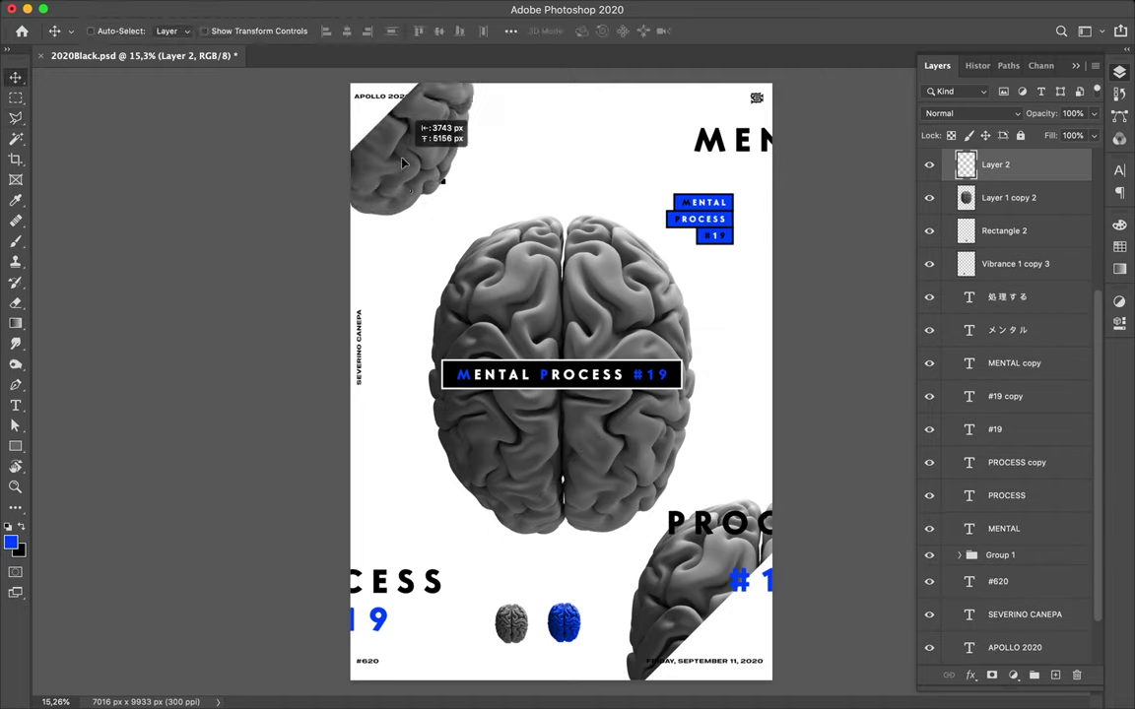
Drag Layer 2 below the text and Layer 1, then move the slice toward the centre.
{"action": "left_click_drag", "start_coordinate": [403, 170], "coordinate": [407, 176]}
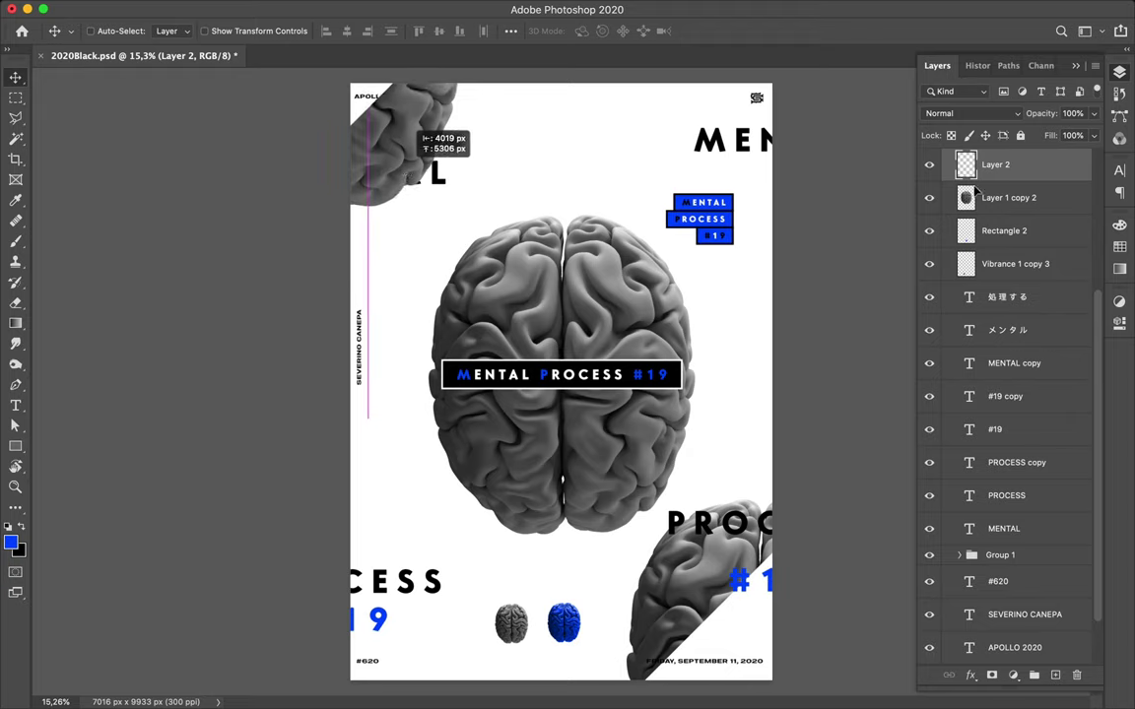
{"action": "left_click_drag", "start_coordinate": [1027, 169], "coordinate": [1022, 630]}
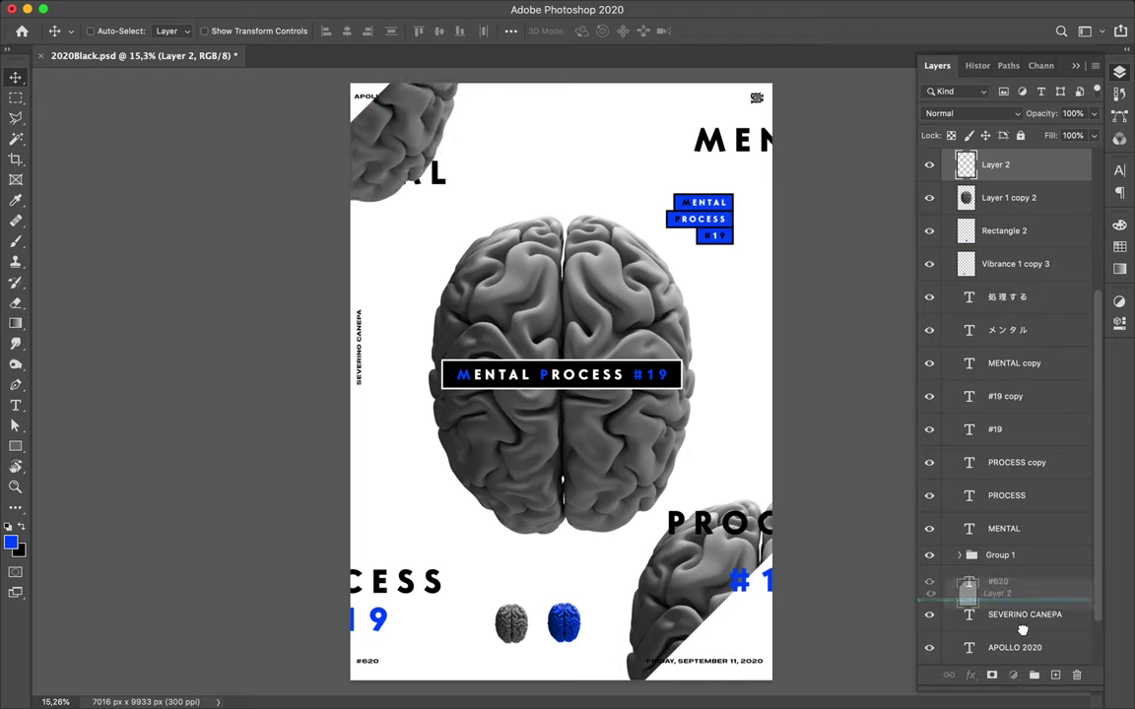
{"action": "left_click_drag", "start_coordinate": [1023, 630], "coordinate": [1023, 632]}
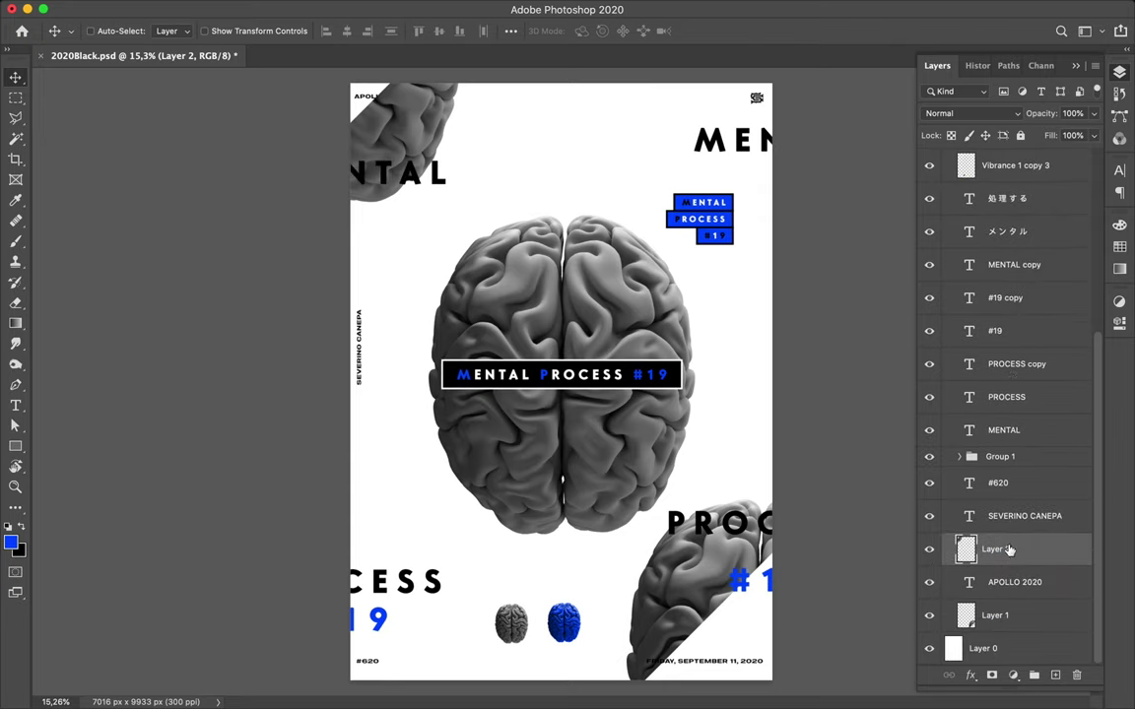
{"action": "left_click_drag", "start_coordinate": [1008, 620], "coordinate": [1009, 630]}
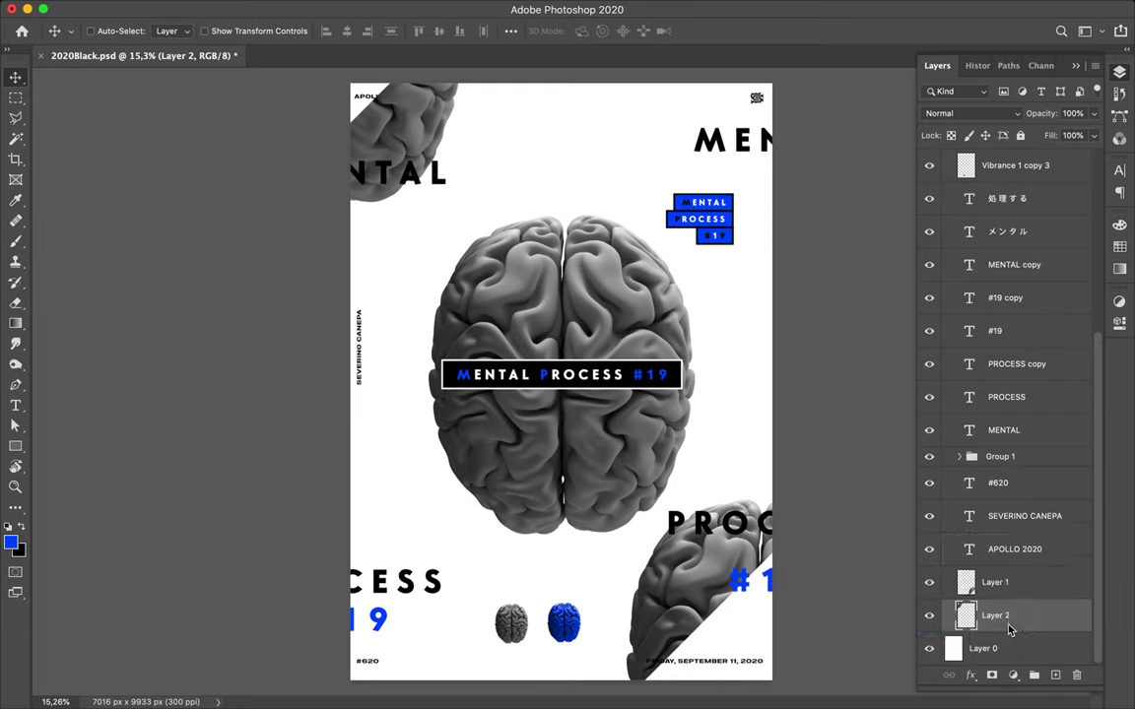
{"action": "left_click_drag", "start_coordinate": [385, 126], "coordinate": [446, 170]}
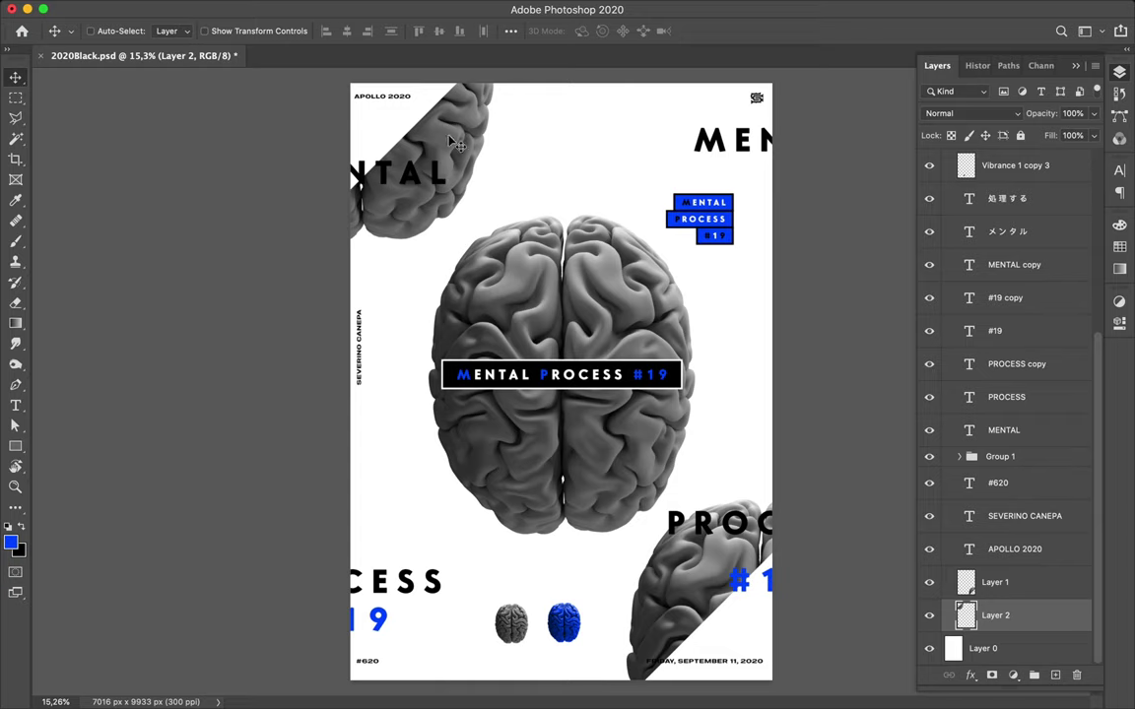
{"action": "left_click_drag", "start_coordinate": [466, 155], "coordinate": [467, 171]}
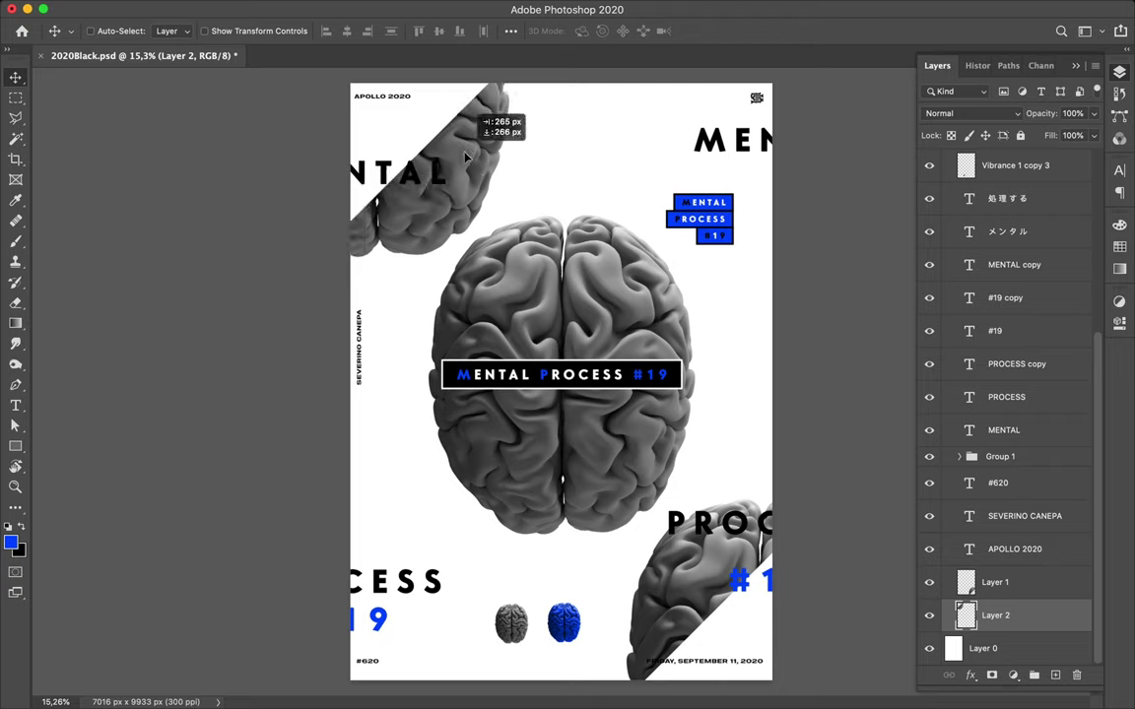
{"action": "left_click_drag", "start_coordinate": [617, 392], "coordinate": [621, 402]}
Hide the full central brain and reposition the Layer 2 slice in the upper left.
{"action": "scroll", "coordinate": [1026, 485], "scroll_direction": "up", "scroll_amount": 3}
{"action": "scroll", "coordinate": [1026, 486], "scroll_direction": "up", "scroll_amount": 2}
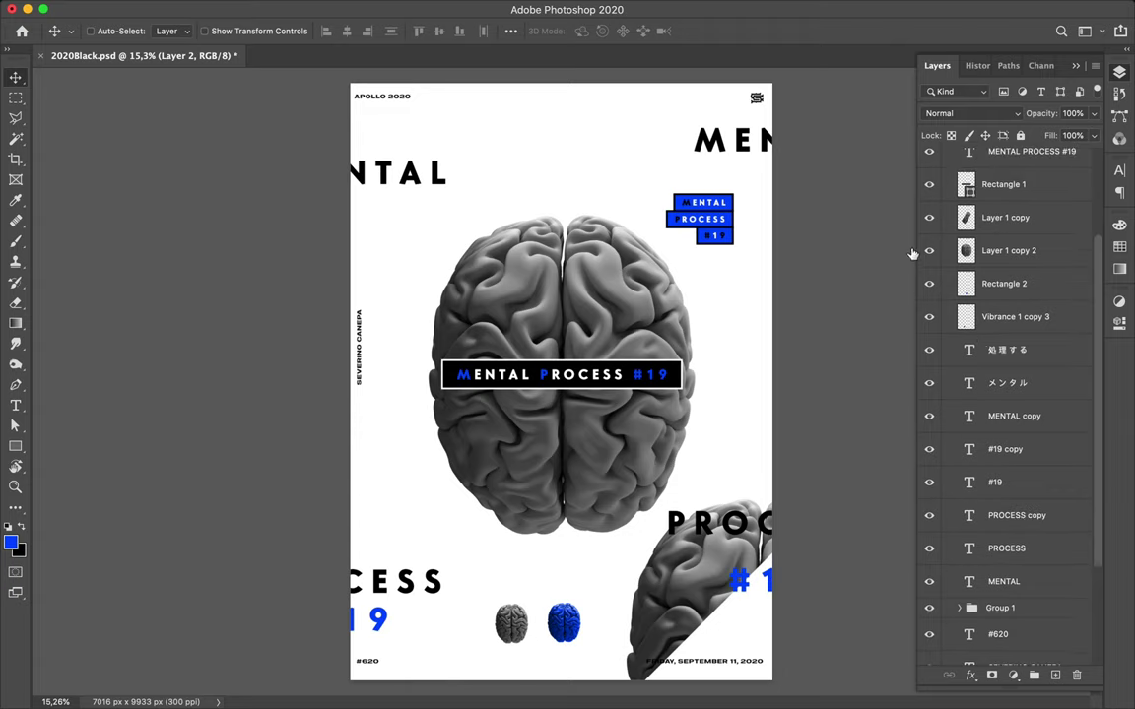
{"action": "scroll", "coordinate": [921, 254], "scroll_direction": "up", "scroll_amount": 3}
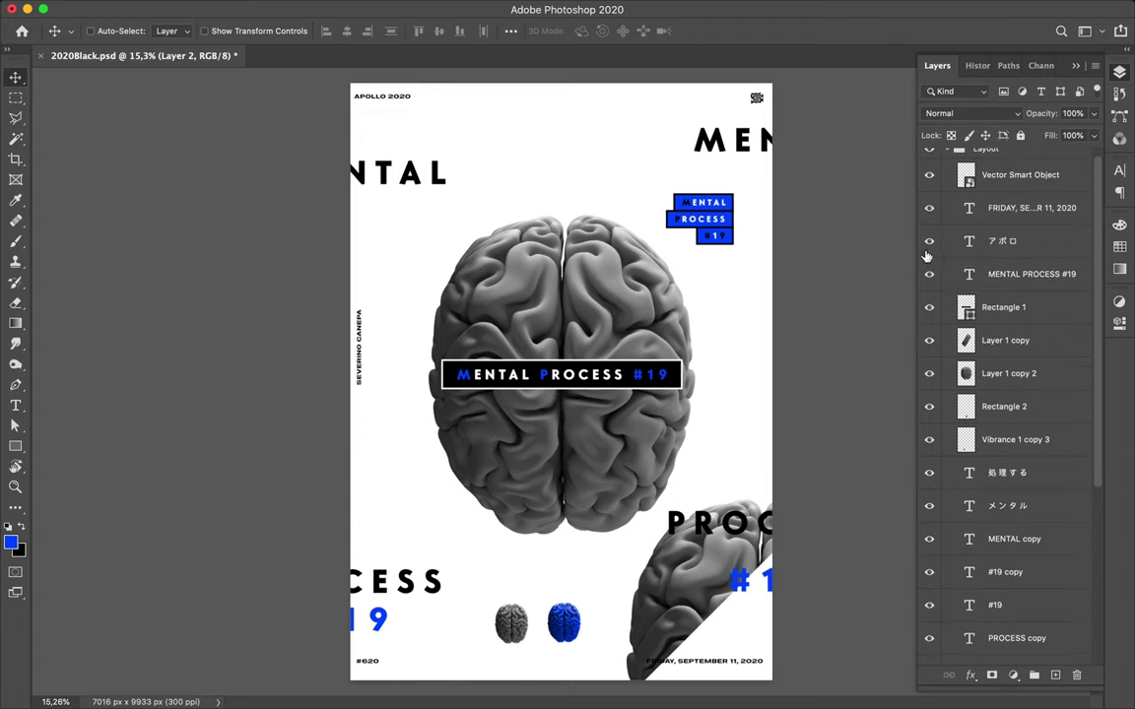
{"action": "left_click", "coordinate": [930, 376]}
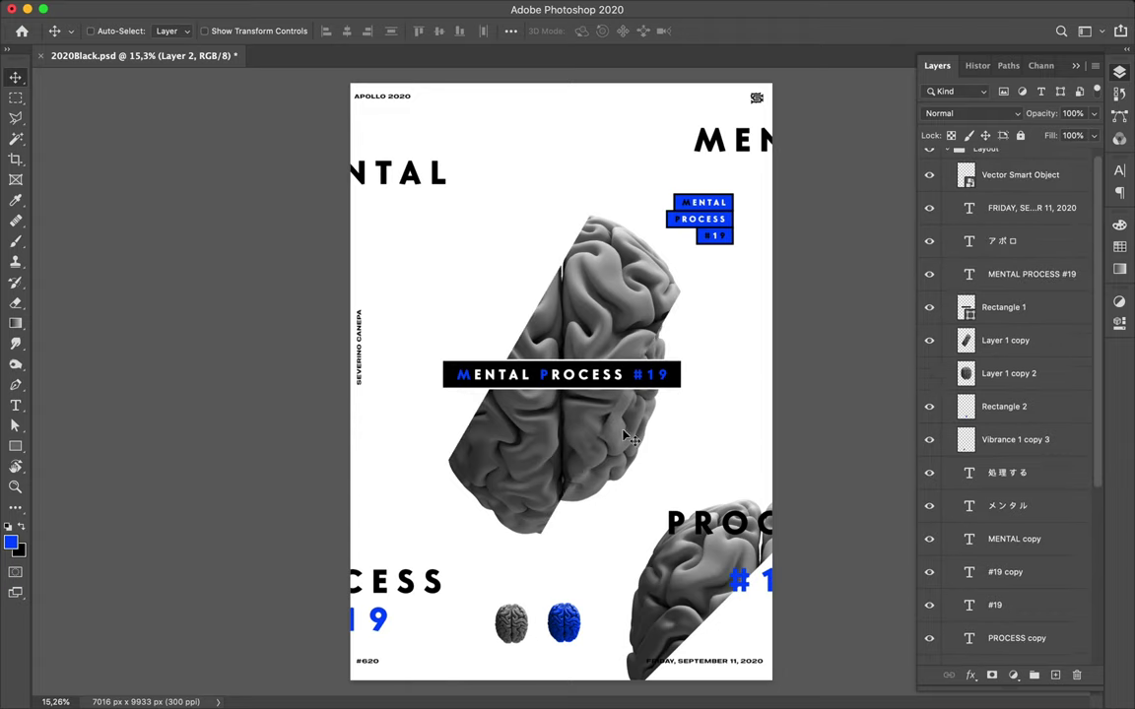
{"action": "left_click_drag", "start_coordinate": [502, 401], "coordinate": [705, 456]}
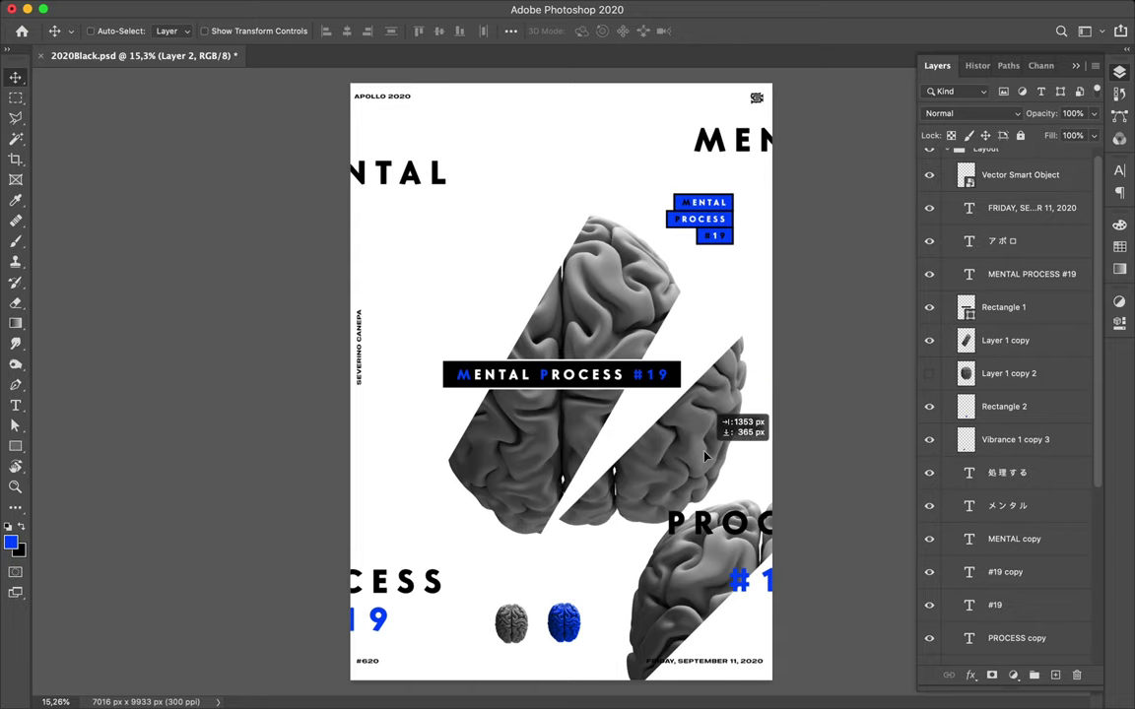
{"action": "left_click_drag", "start_coordinate": [706, 456], "coordinate": [485, 298]}
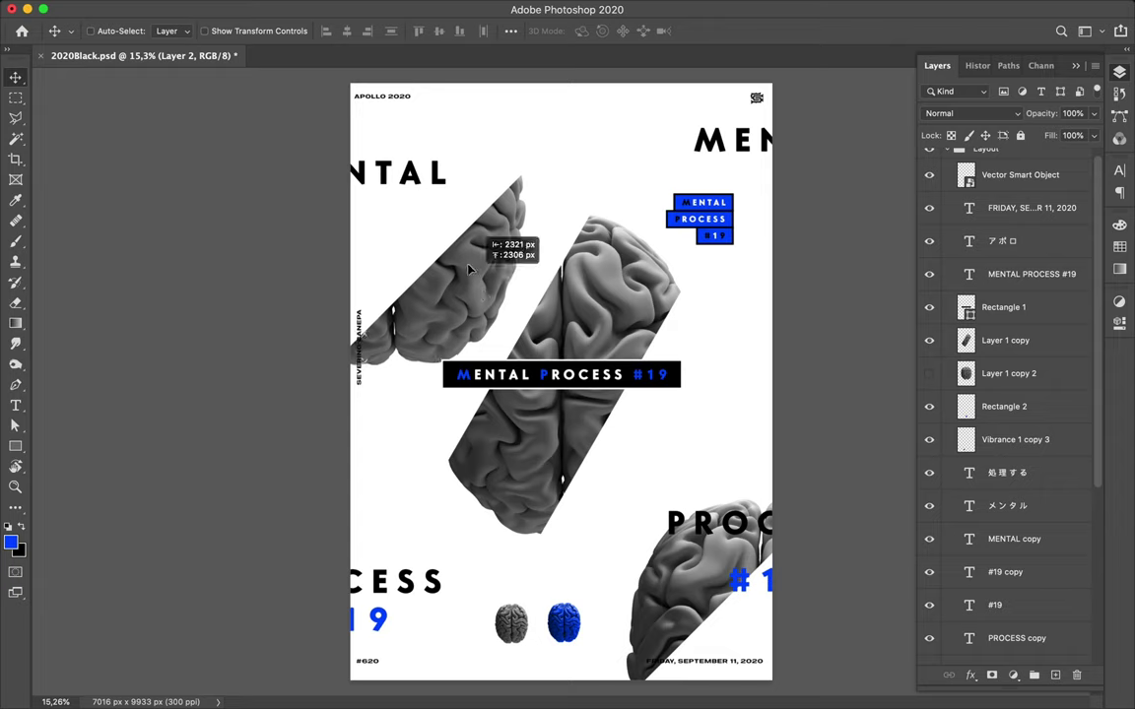
{"action": "left_click_drag", "start_coordinate": [485, 298], "coordinate": [467, 242]}
{"action": "left_click_drag", "start_coordinate": [567, 286], "coordinate": [568, 287]}
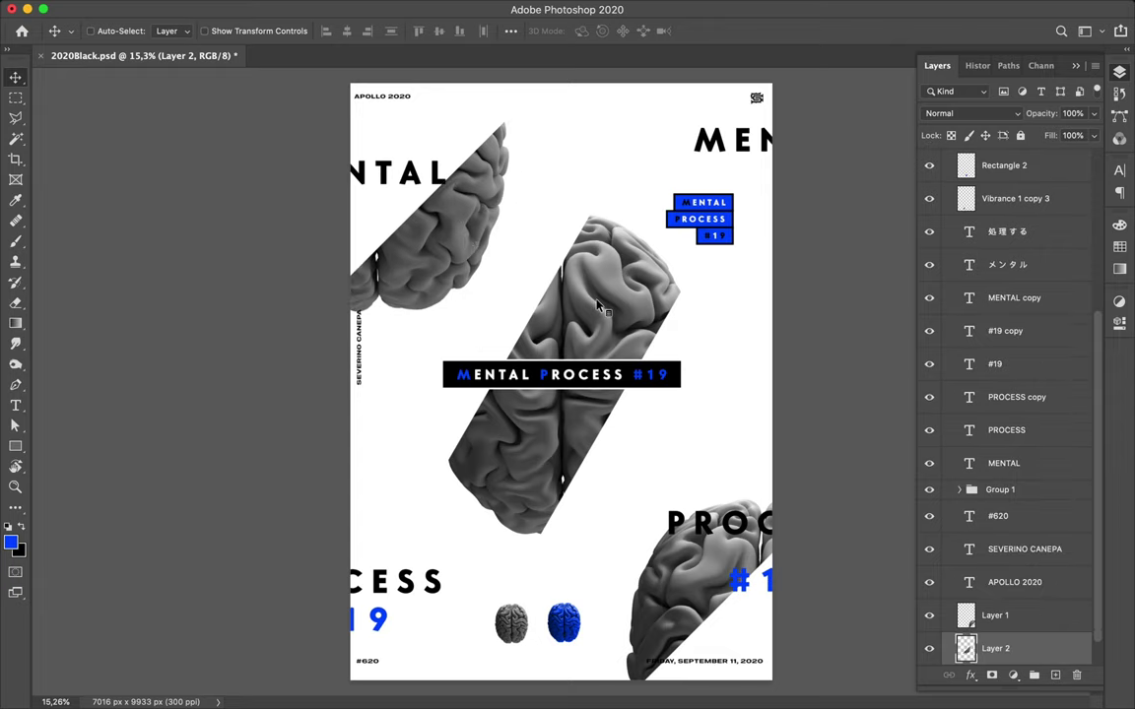
Select the top-left slice and lower-right brain layers together and delete them.
{"action": "left_click", "coordinate": [600, 308], "text": "ctrl"}
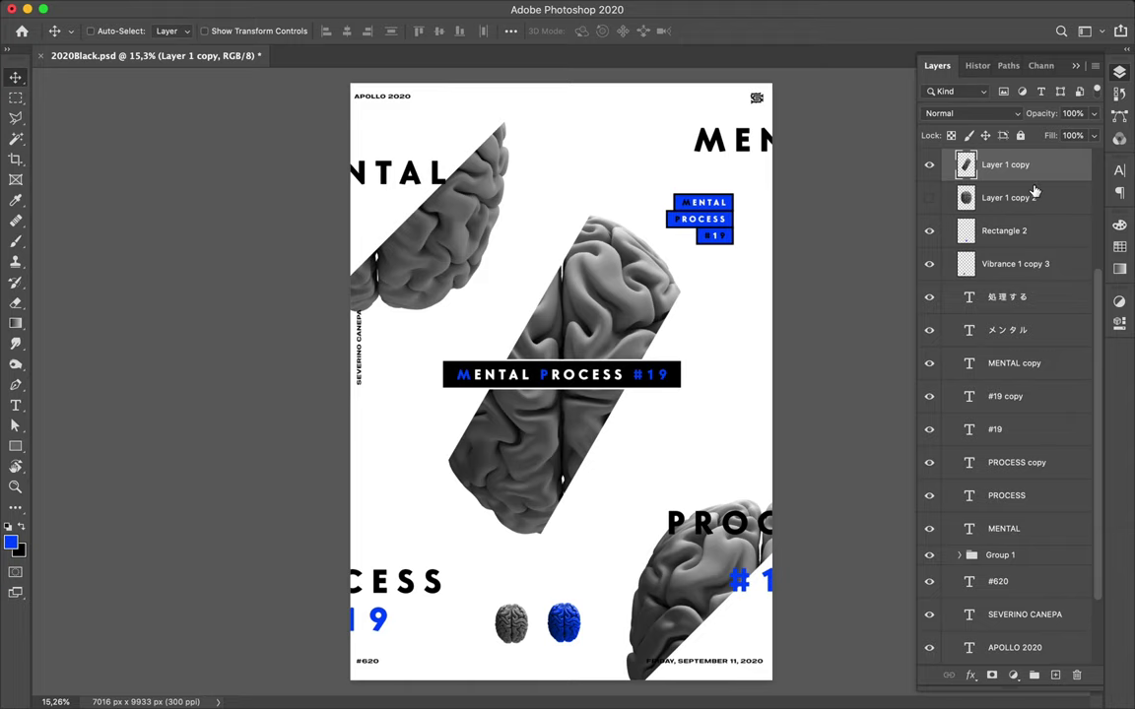
{"action": "key", "text": "Delete"}
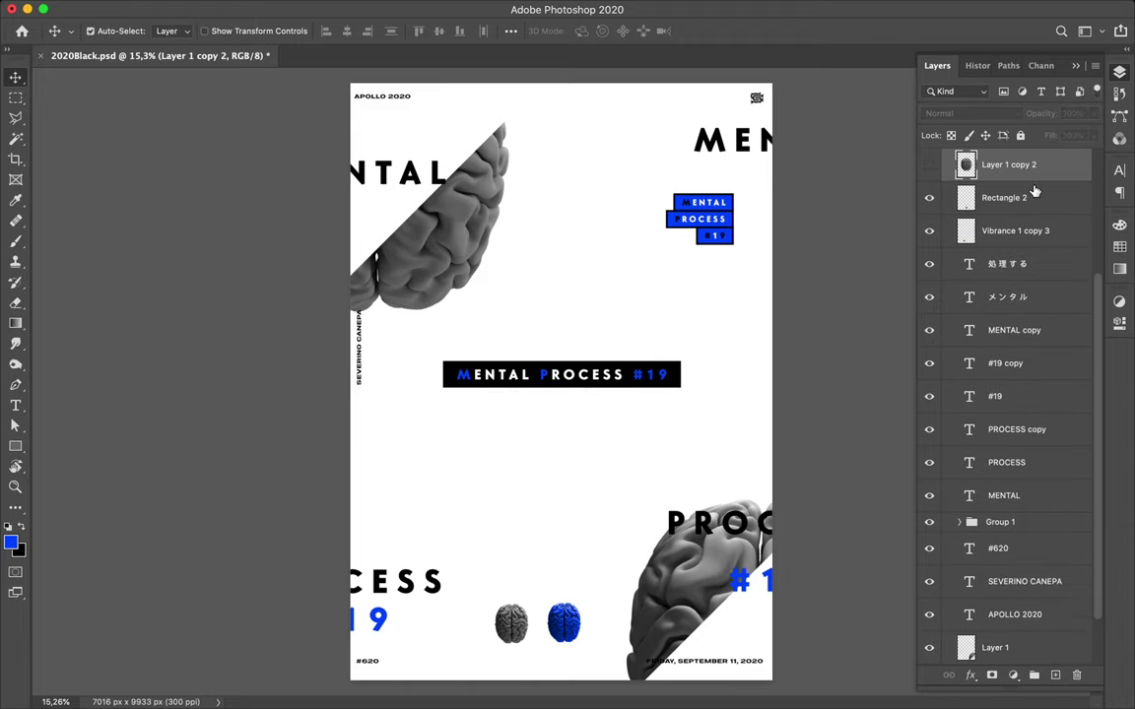
{"action": "key", "text": "ctrl+z"}
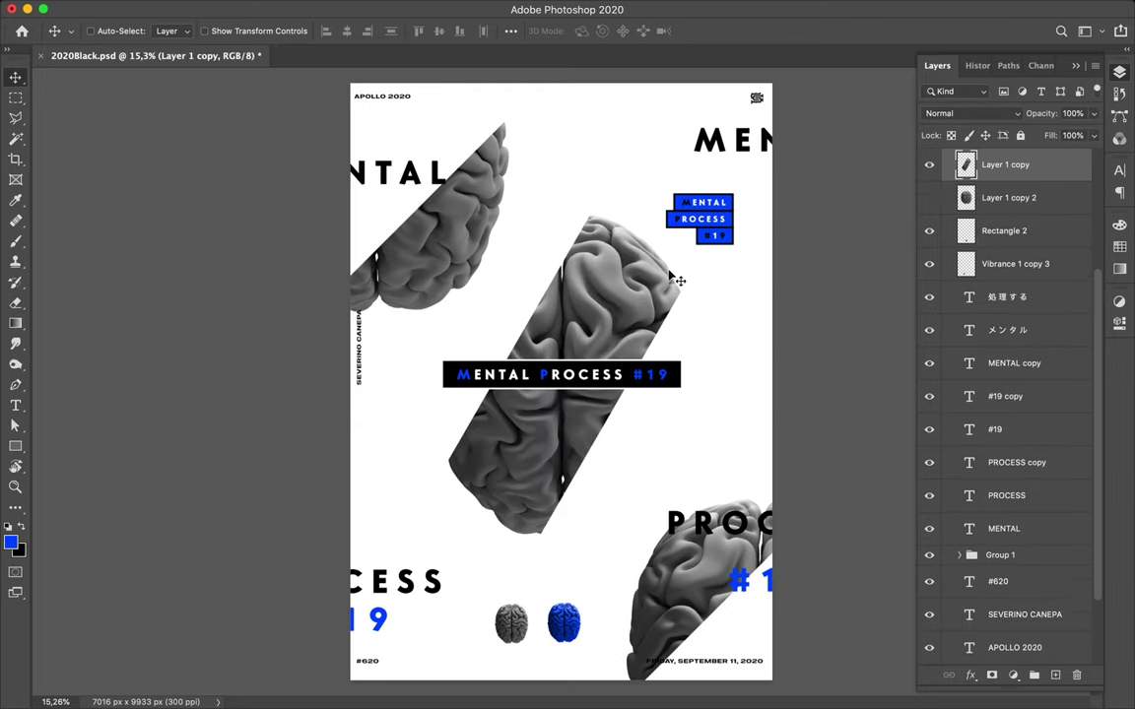
{"action": "left_click", "coordinate": [429, 231]}
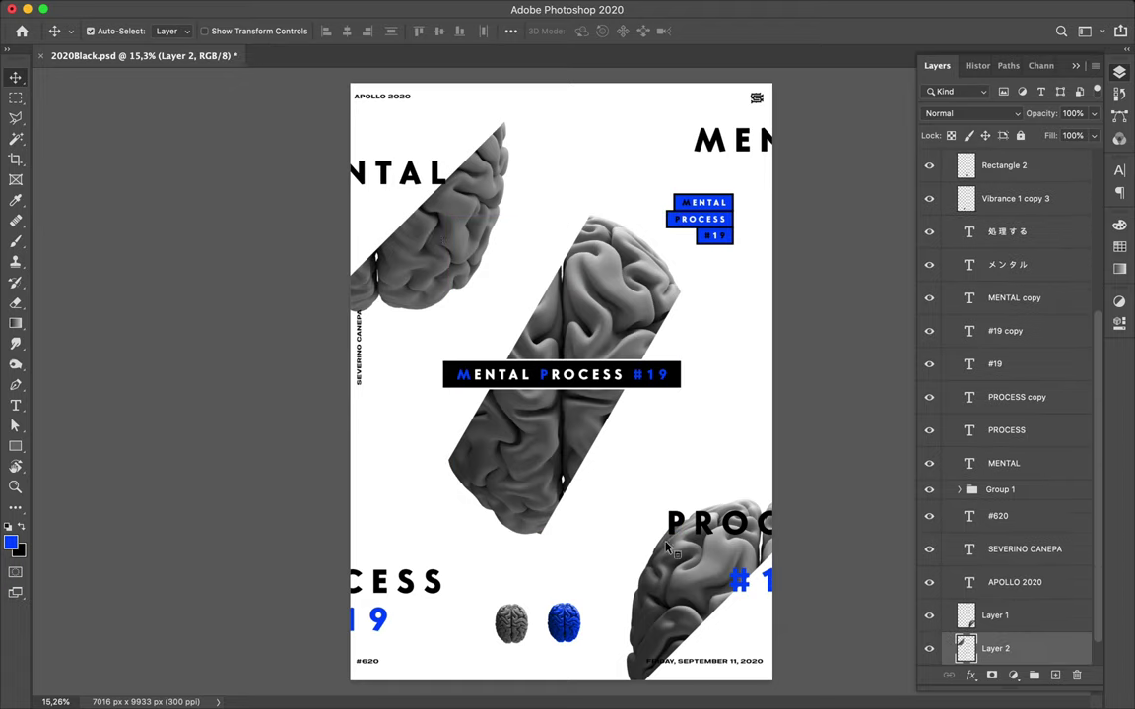
{"action": "left_click", "coordinate": [671, 569], "text": "shift"}
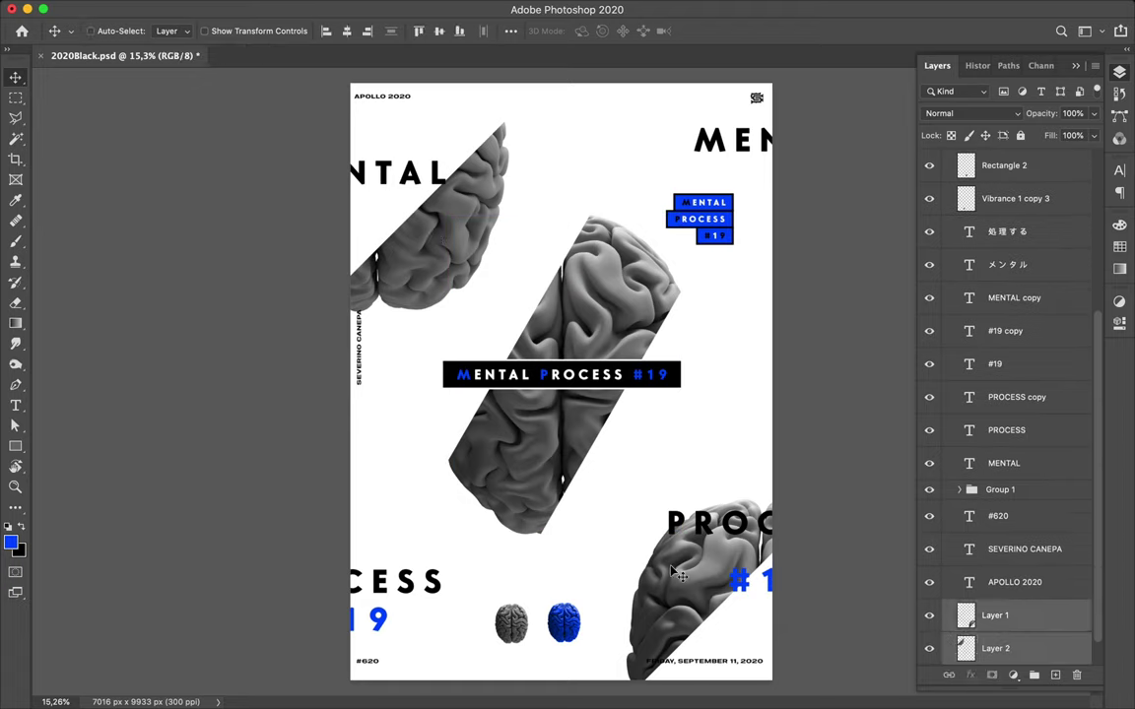
{"action": "key", "text": "Delete"}
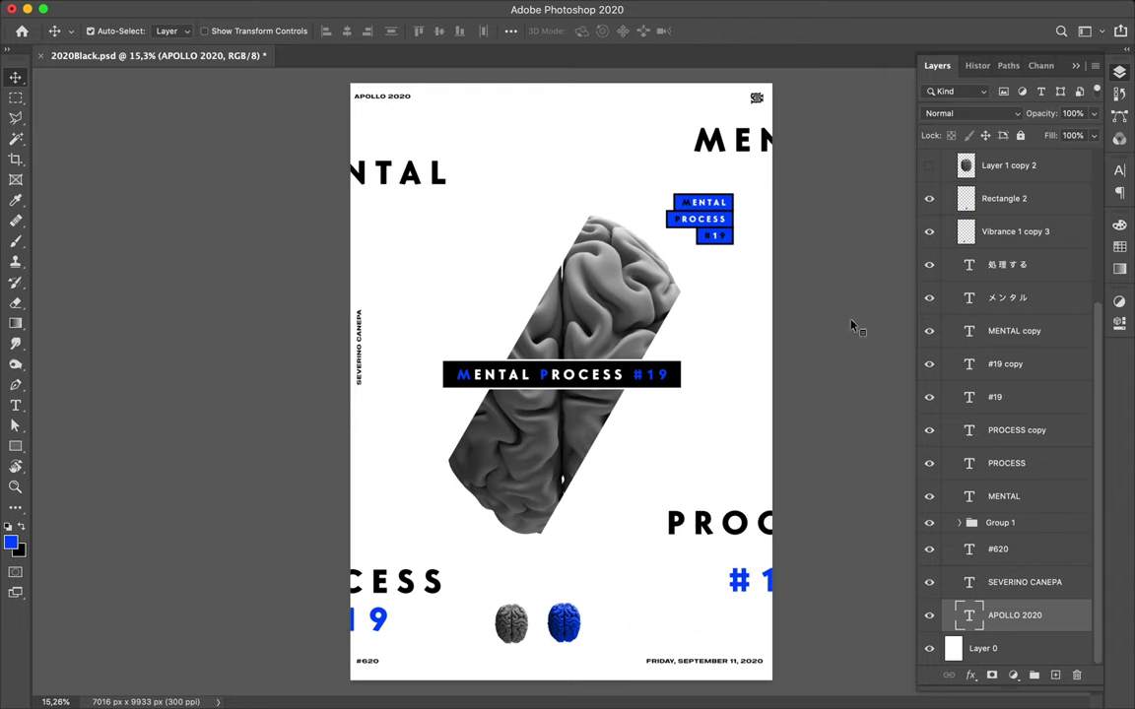
Load the diagonal strip's outline as a selection and show the full central brain again.
{"action": "key", "text": "ctrl"}
{"action": "key", "text": "alt+period"}
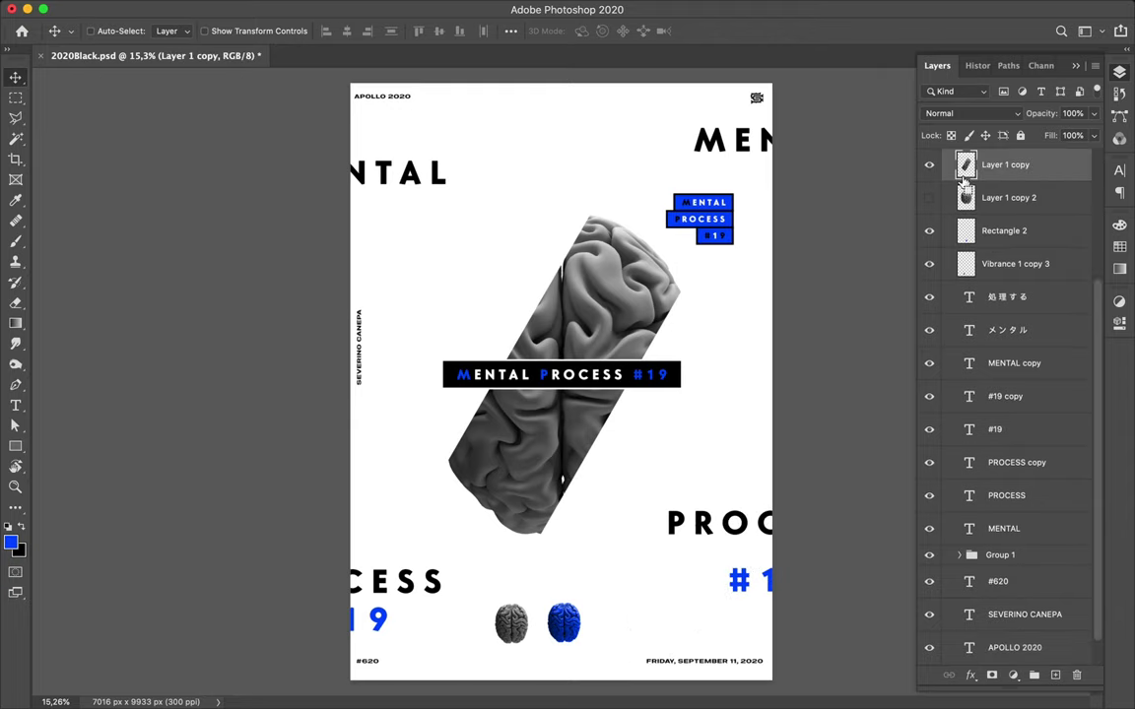
{"action": "left_click", "coordinate": [966, 168], "text": "ctrl"}
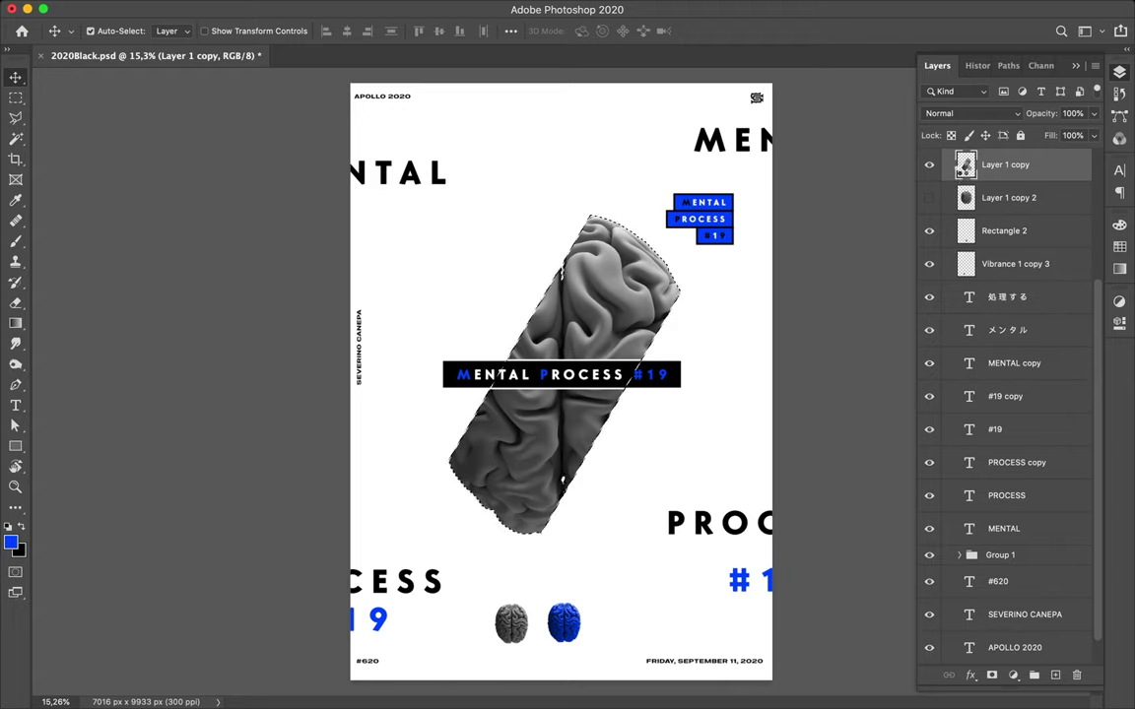
{"action": "left_click", "coordinate": [930, 199]}
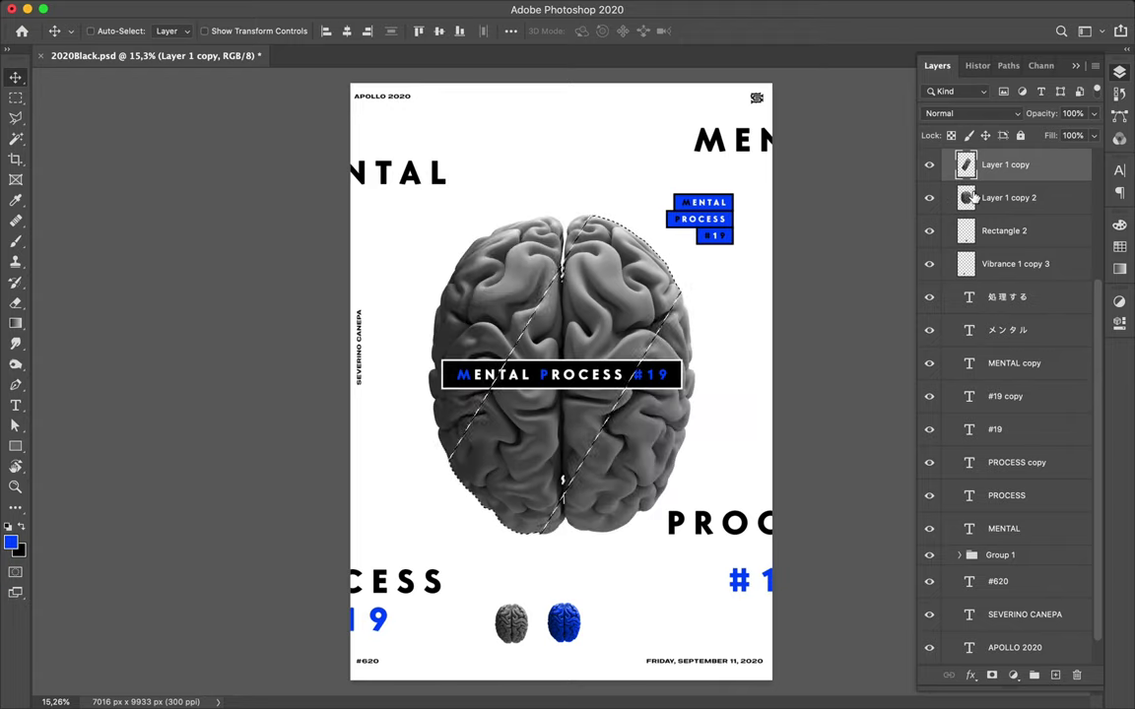
{"action": "key", "text": "ctrl"}
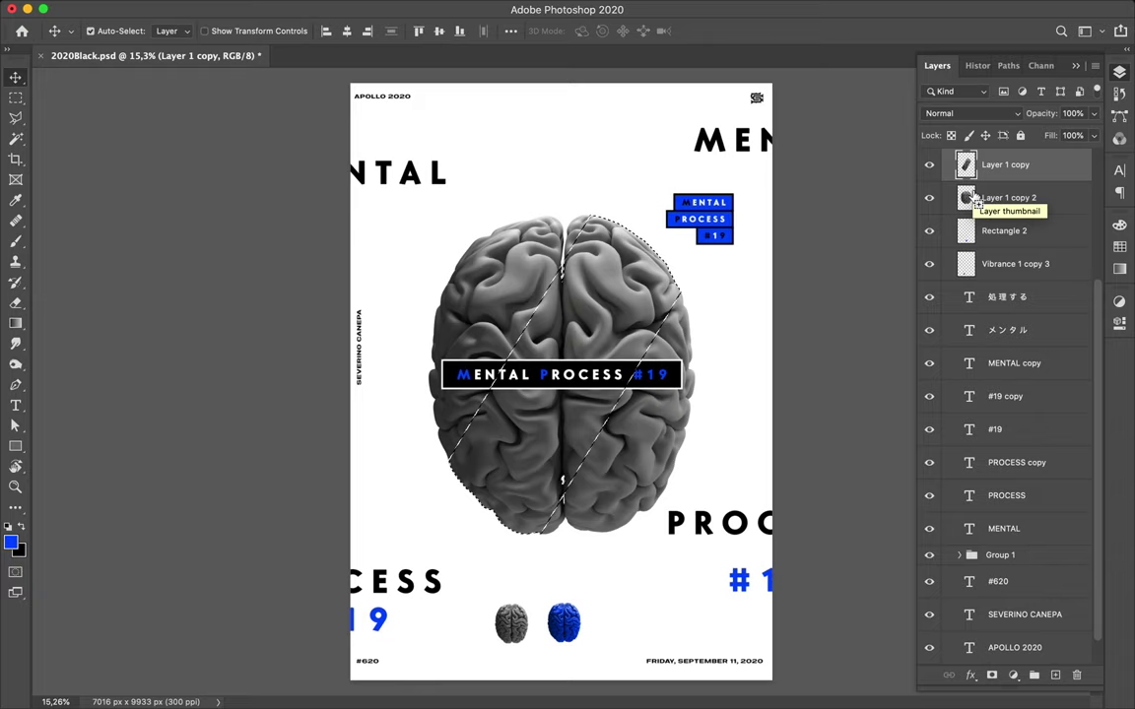
{"action": "key", "text": "ctrl+shift+i"}
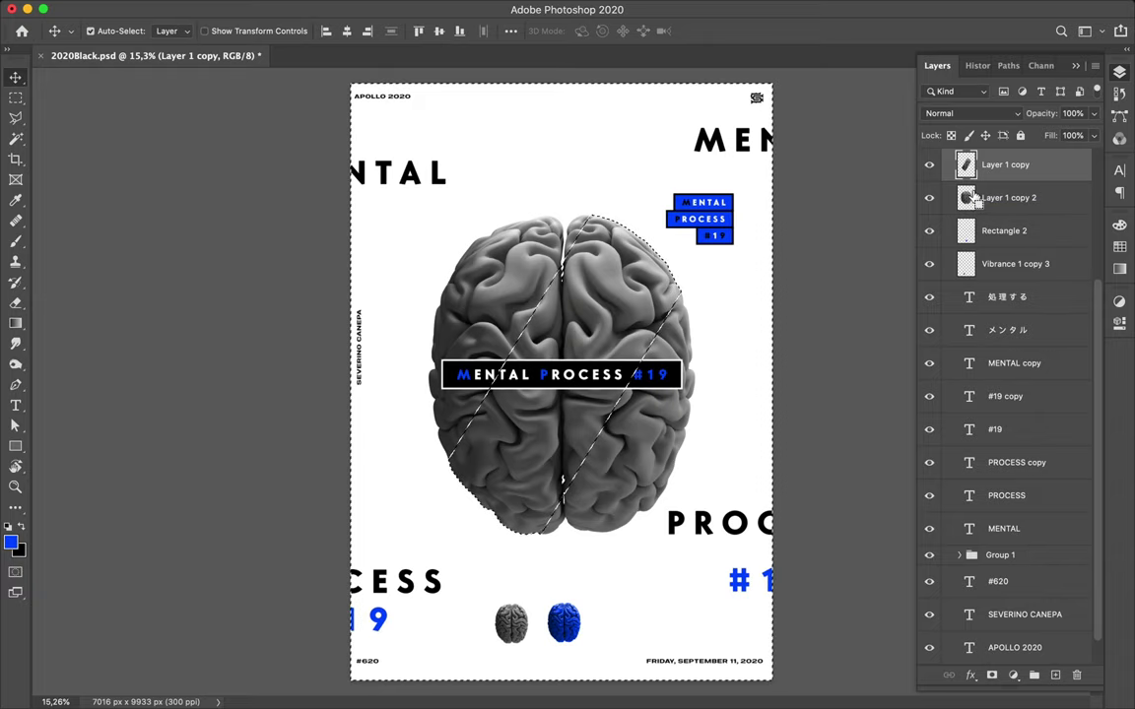
{"action": "key", "text": "ctrl+d"}
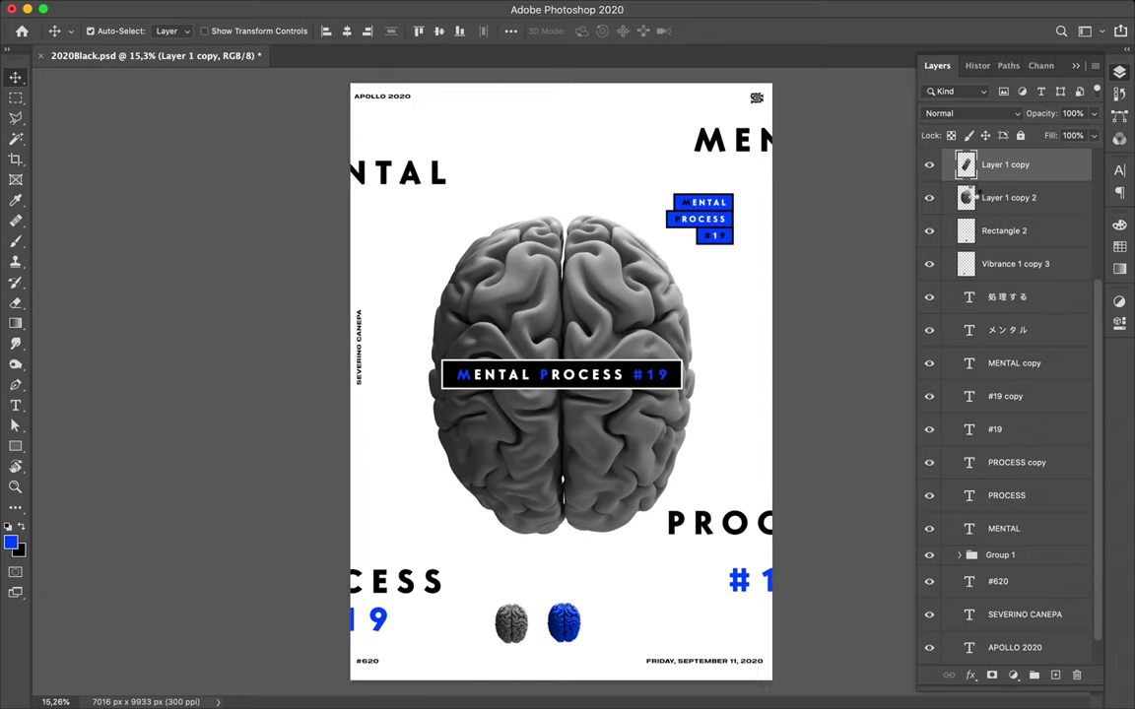
Make a new layer above Layer 1 copy 2 holding a stamped copy of the diagonal brain strip.
{"action": "key", "text": "ctrl+alt+shift+n"}
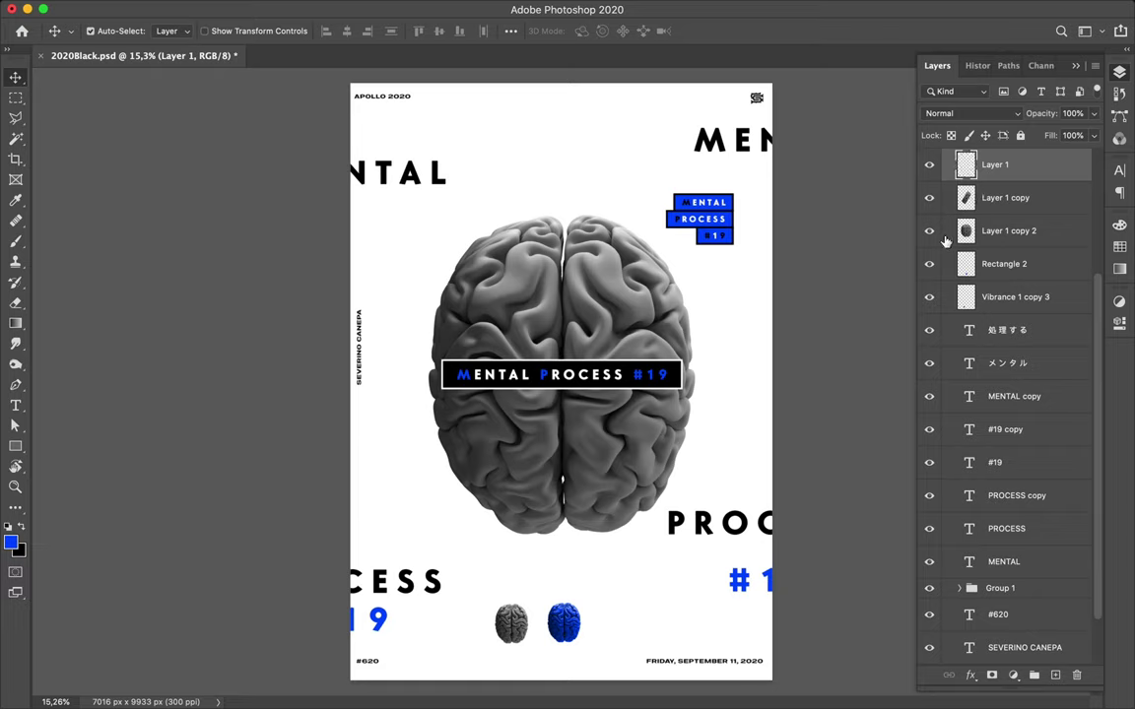
{"action": "key", "text": "ctrl+z"}
{"action": "key", "text": "ctrl+z"}
{"action": "left_click", "coordinate": [1010, 198]}
{"action": "key", "text": "ctrl"}
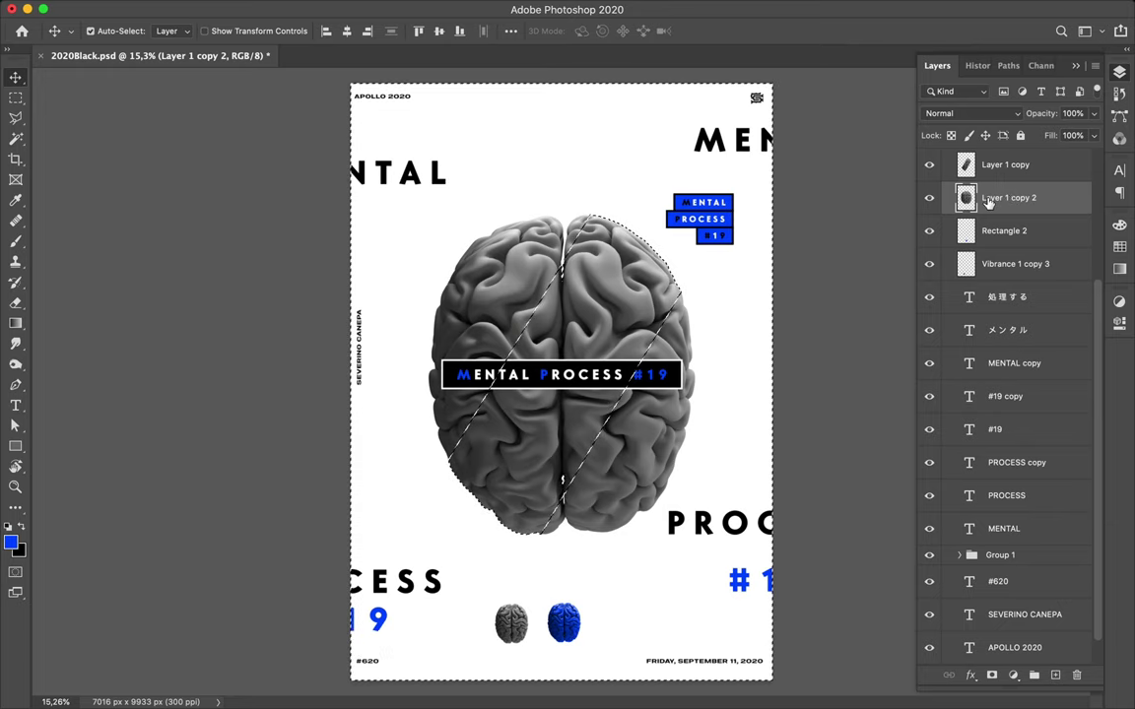
{"action": "key", "text": "ctrl+d"}
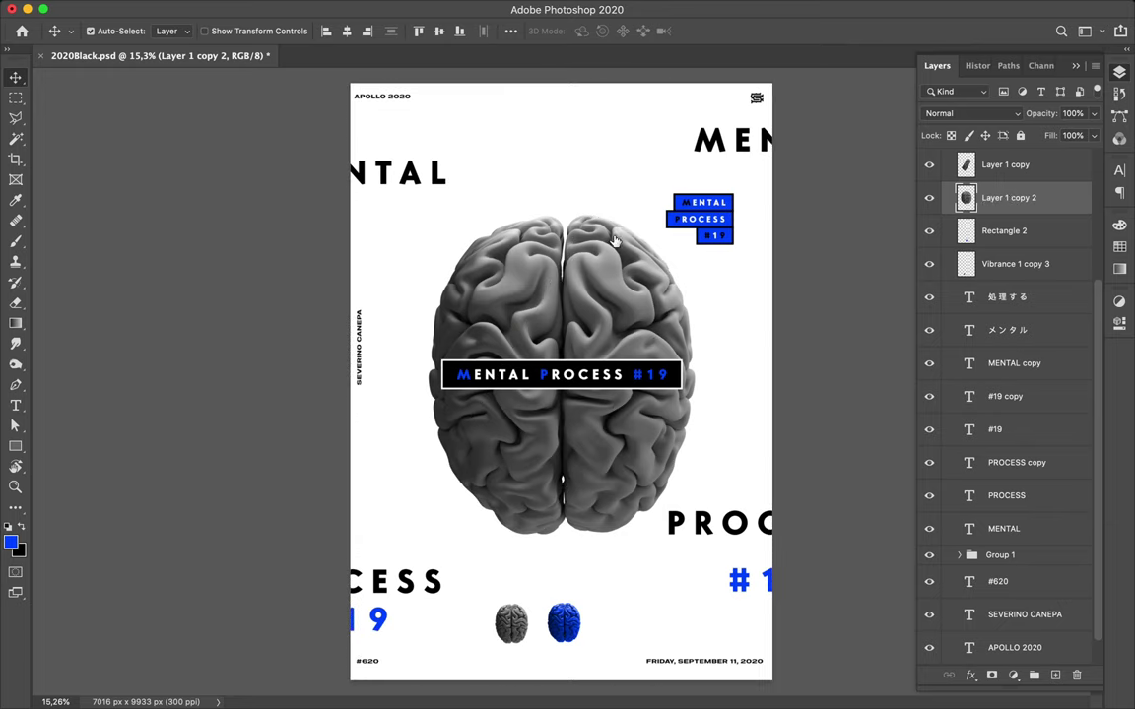
{"action": "key", "text": "ctrl+shift+alt+n"}
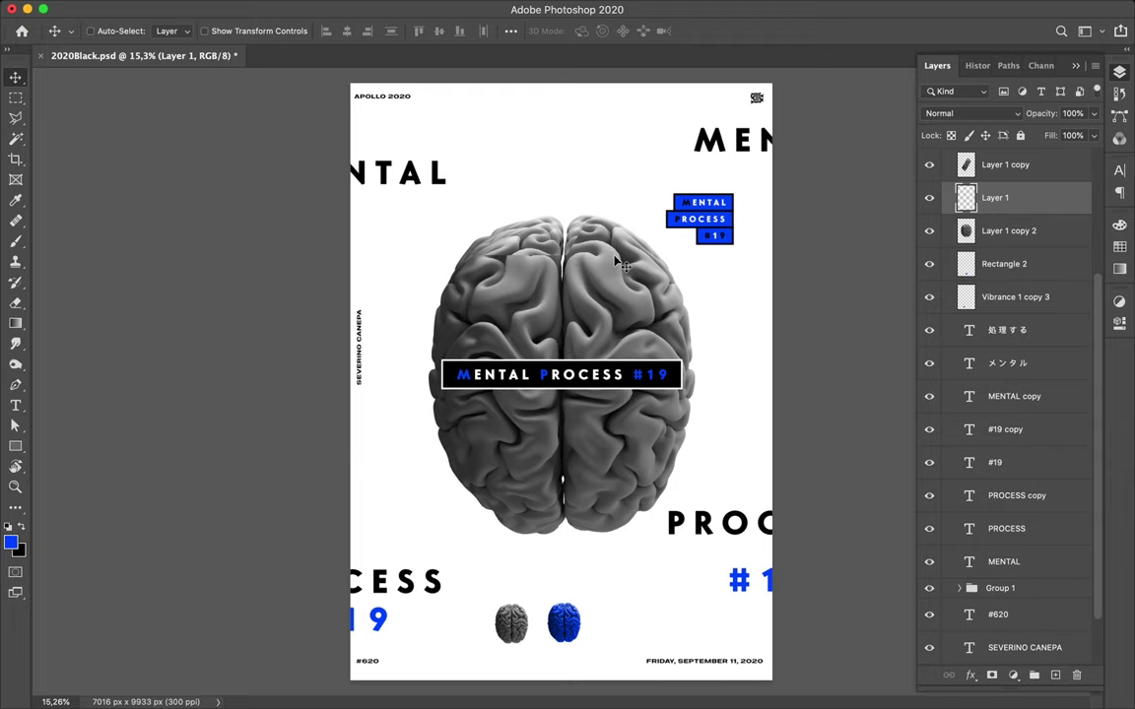
{"action": "key", "text": "ctrl+shift+alt+e"}
Select a diagonal band across the brain with the Polygonal Lasso.
{"action": "key", "text": "l"}
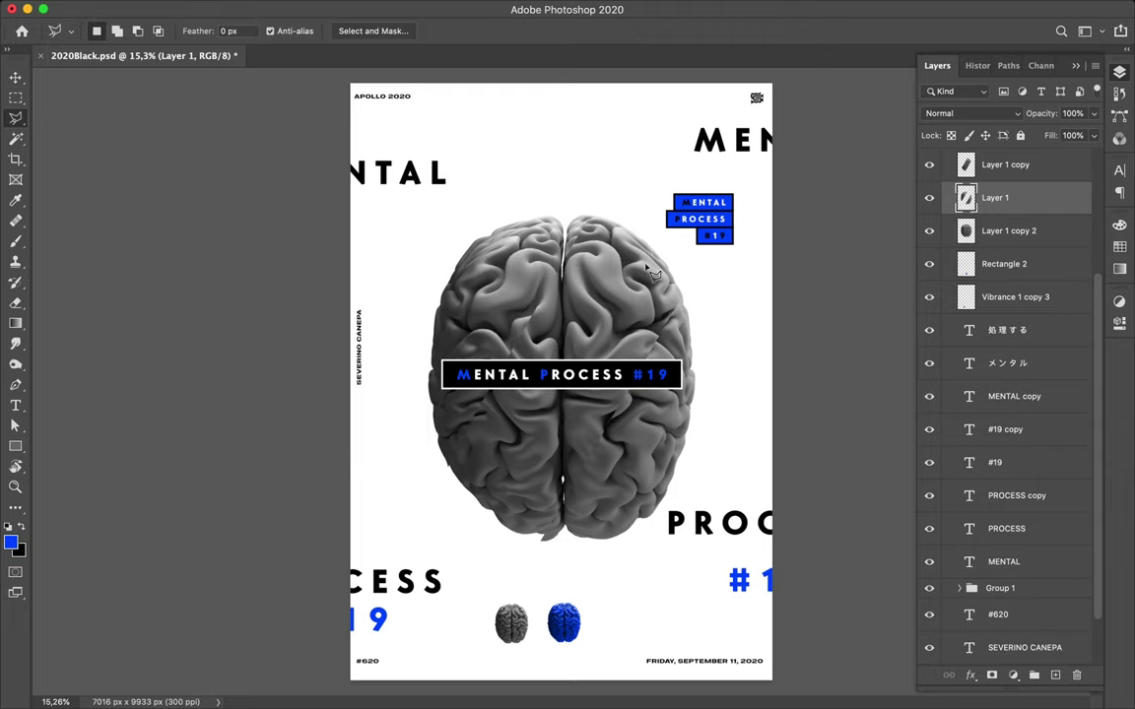
{"action": "left_click", "coordinate": [692, 241]}
{"action": "left_click", "coordinate": [507, 558]}
{"action": "left_click", "coordinate": [645, 583]}
{"action": "left_click", "coordinate": [728, 457]}
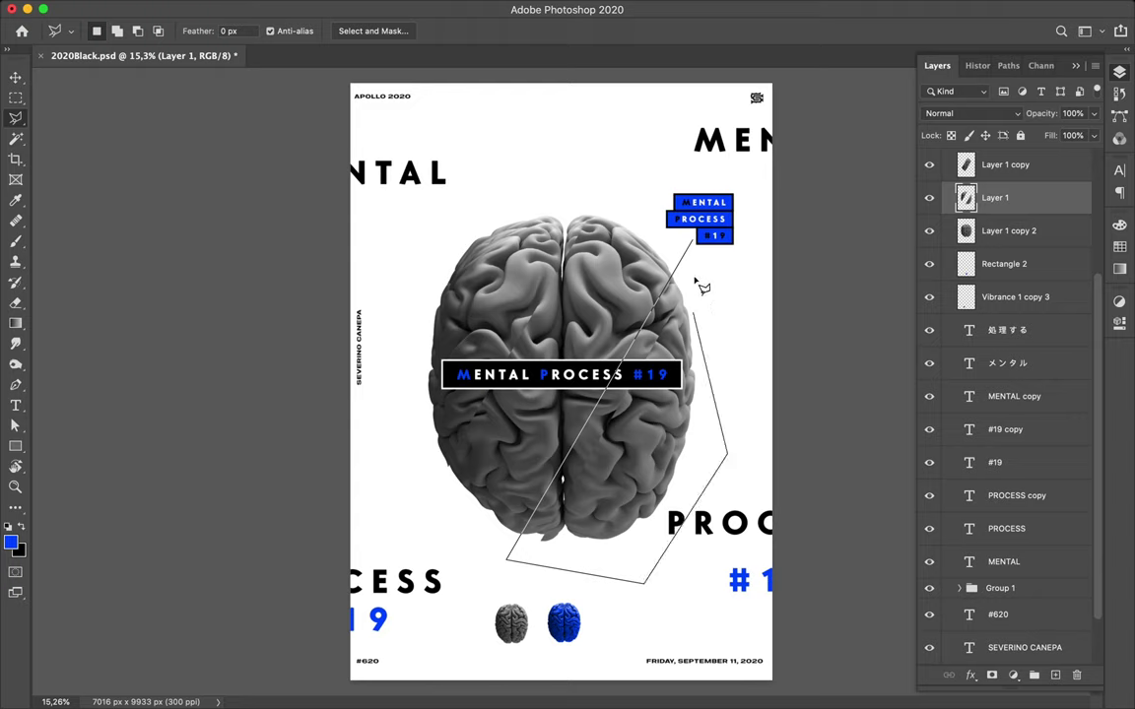
{"action": "left_click", "coordinate": [692, 240]}
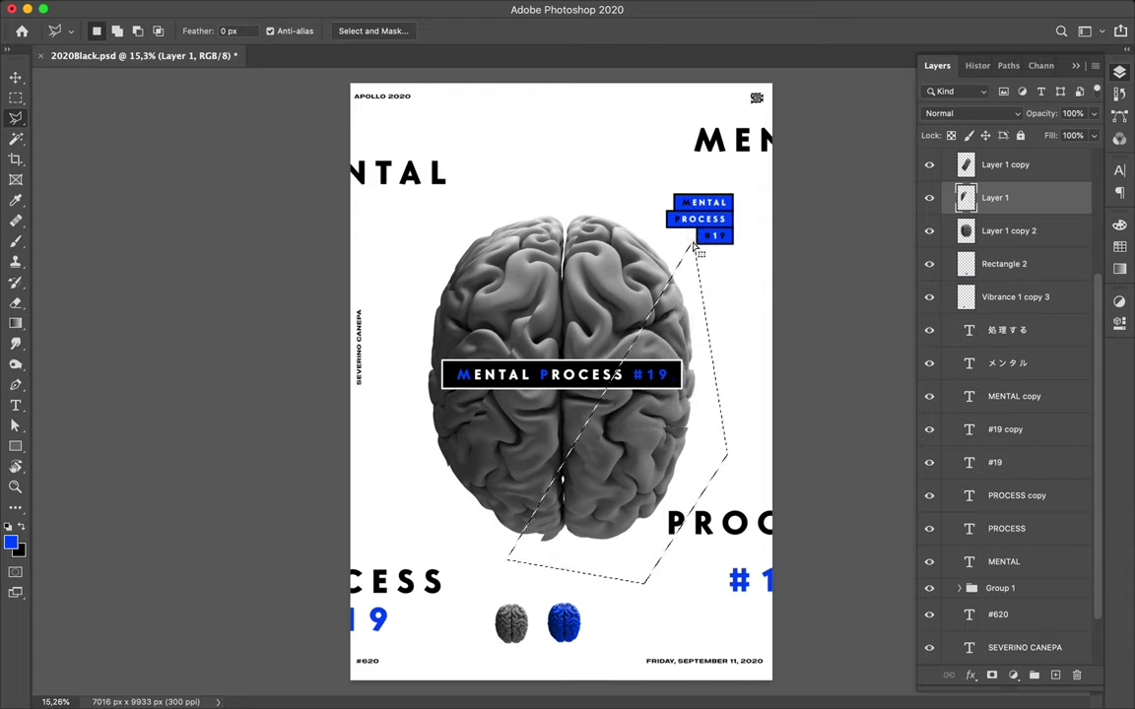
Copy the band to Layer 2, shift it lower right, and hide Layer 1 copy 2.
{"action": "key", "text": "ctrl+j"}
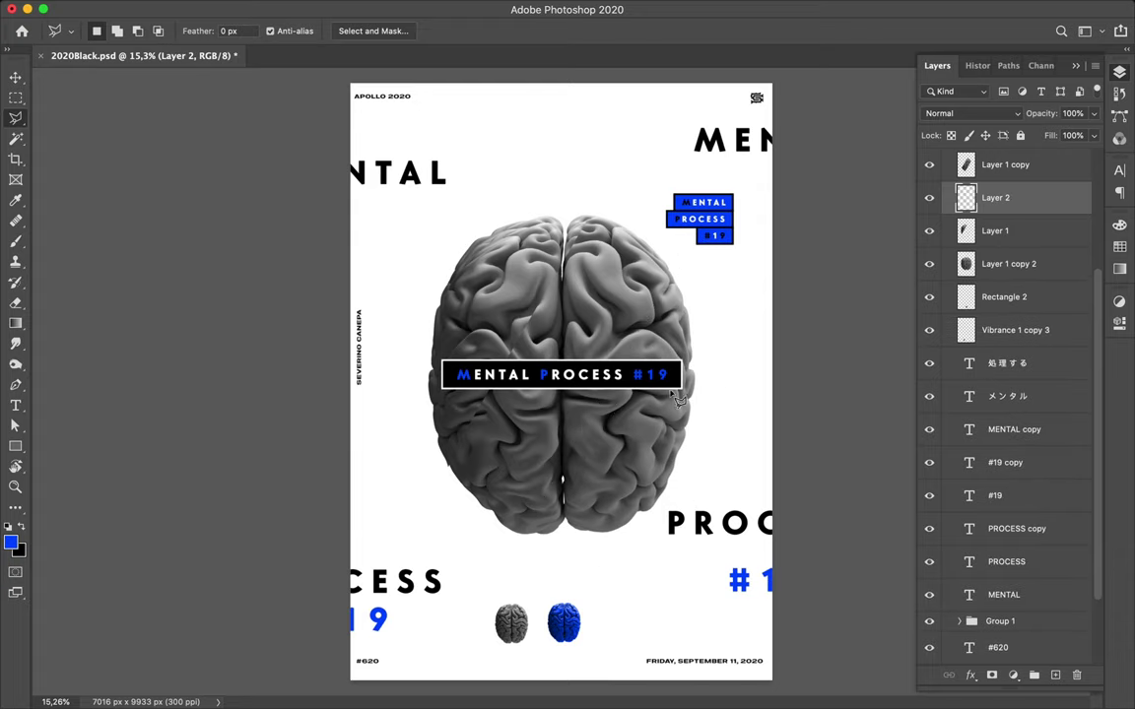
{"action": "key", "text": "v"}
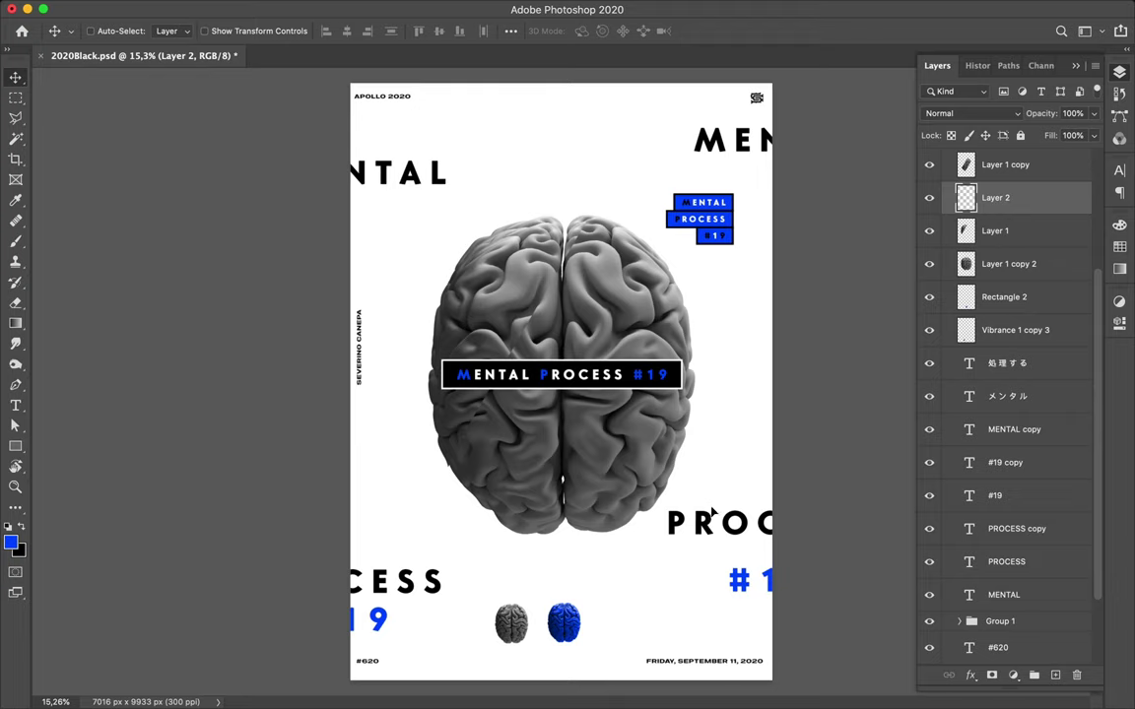
{"action": "left_click_drag", "start_coordinate": [720, 530], "coordinate": [687, 536]}
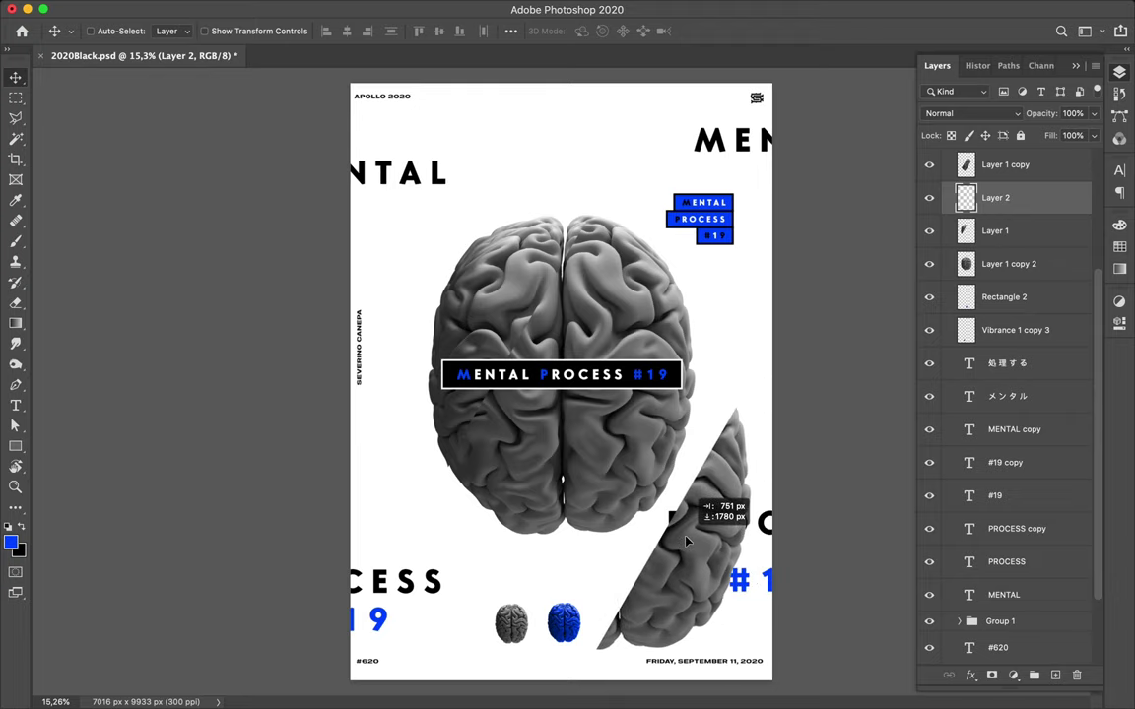
{"action": "left_click_drag", "start_coordinate": [687, 536], "coordinate": [675, 473]}
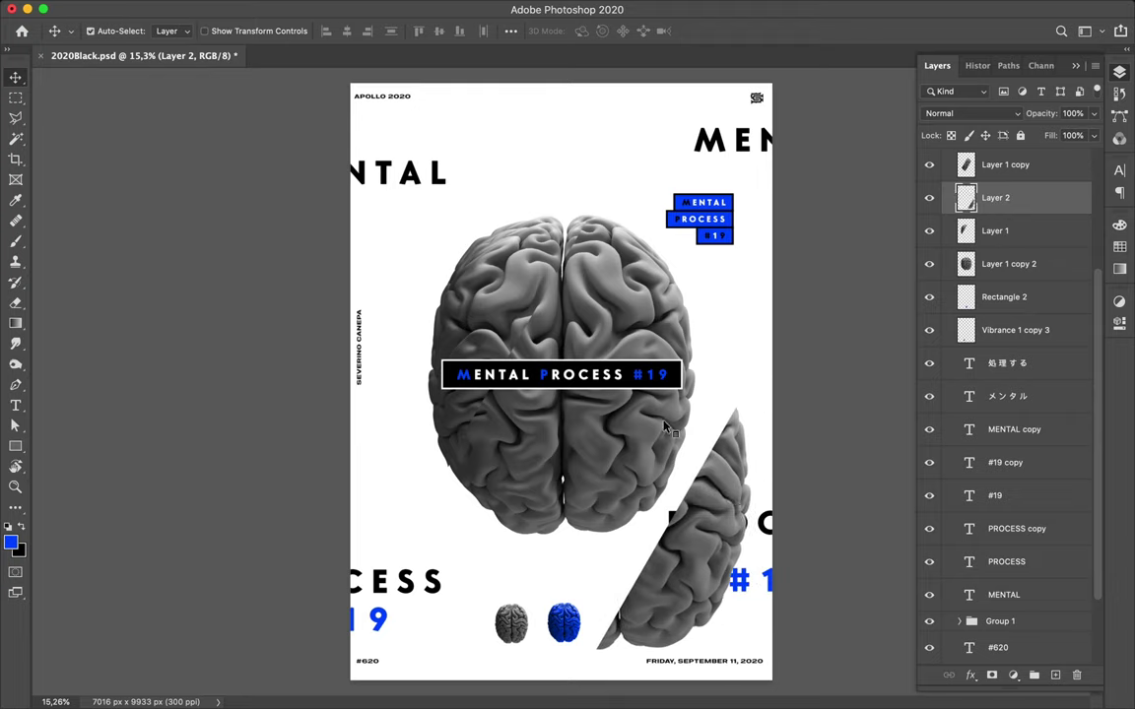
{"action": "left_click", "coordinate": [931, 264]}
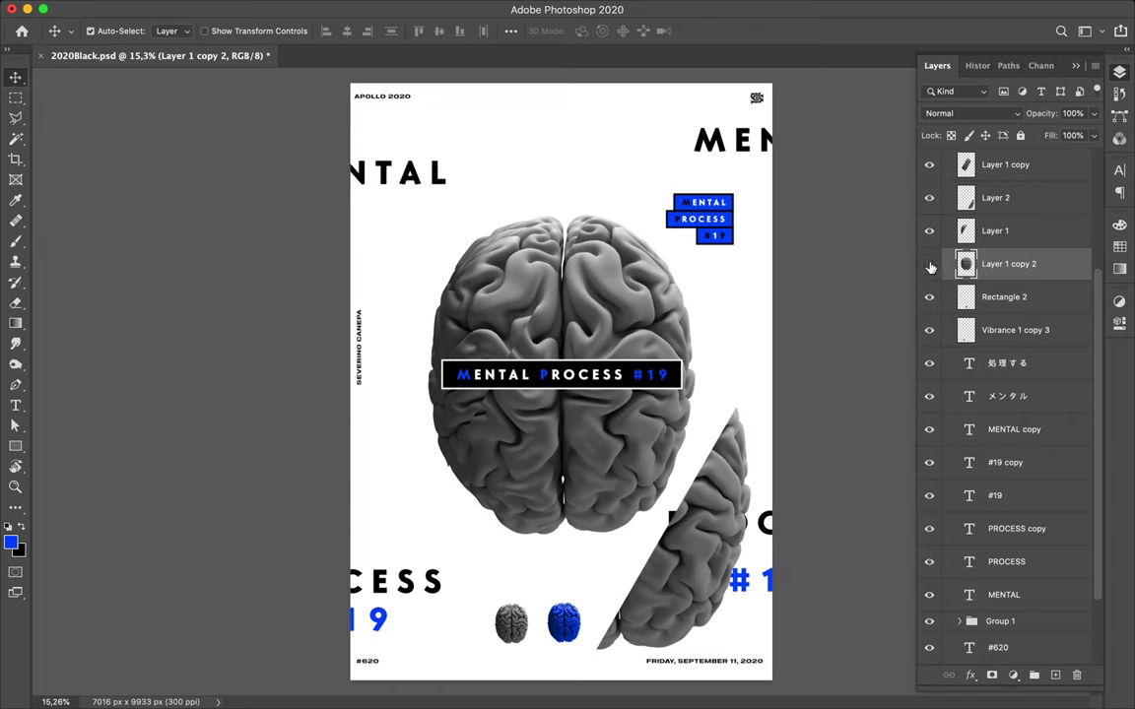
{"action": "left_click", "coordinate": [929, 264]}
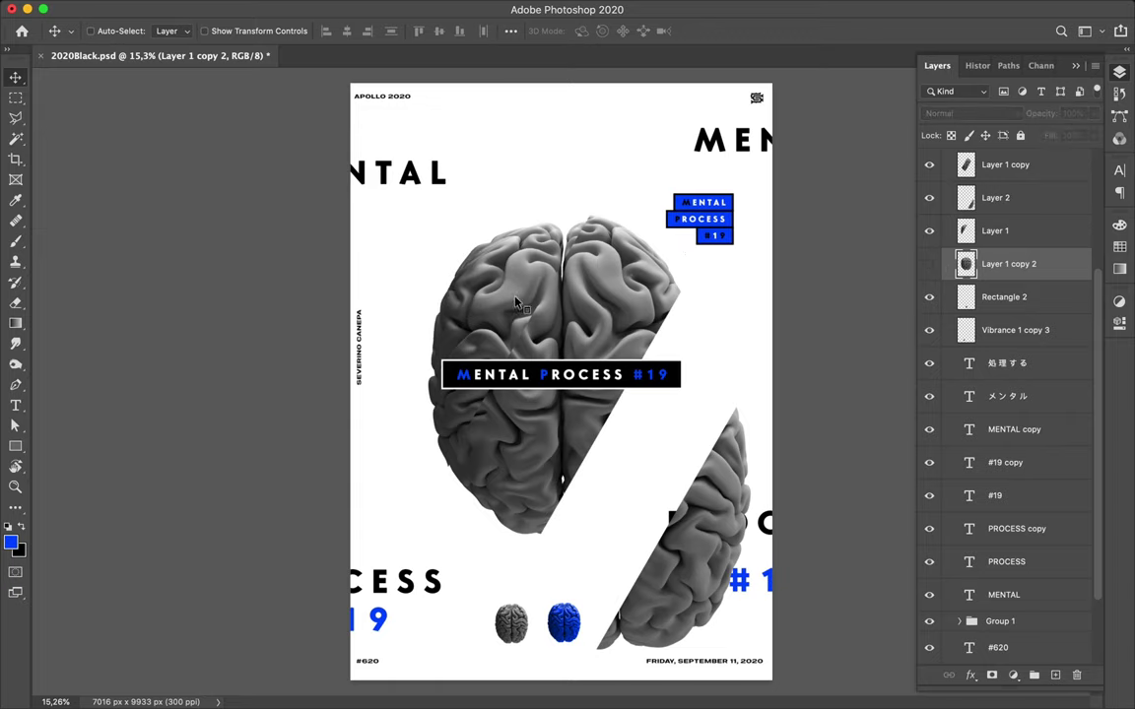
Reposition the Layer 1 brain piece and drag Layers 1 and 2 down the layer stack.
{"action": "left_click", "coordinate": [502, 234]}
{"action": "mouse_move", "coordinate": [502, 233]}
{"action": "left_mouse_down"}
{"action": "mouse_move", "coordinate": [507, 189]}
{"action": "mouse_move", "coordinate": [599, 130]}
{"action": "left_mouse_up"}
{"action": "left_click_drag", "start_coordinate": [715, 497], "coordinate": [724, 511]}
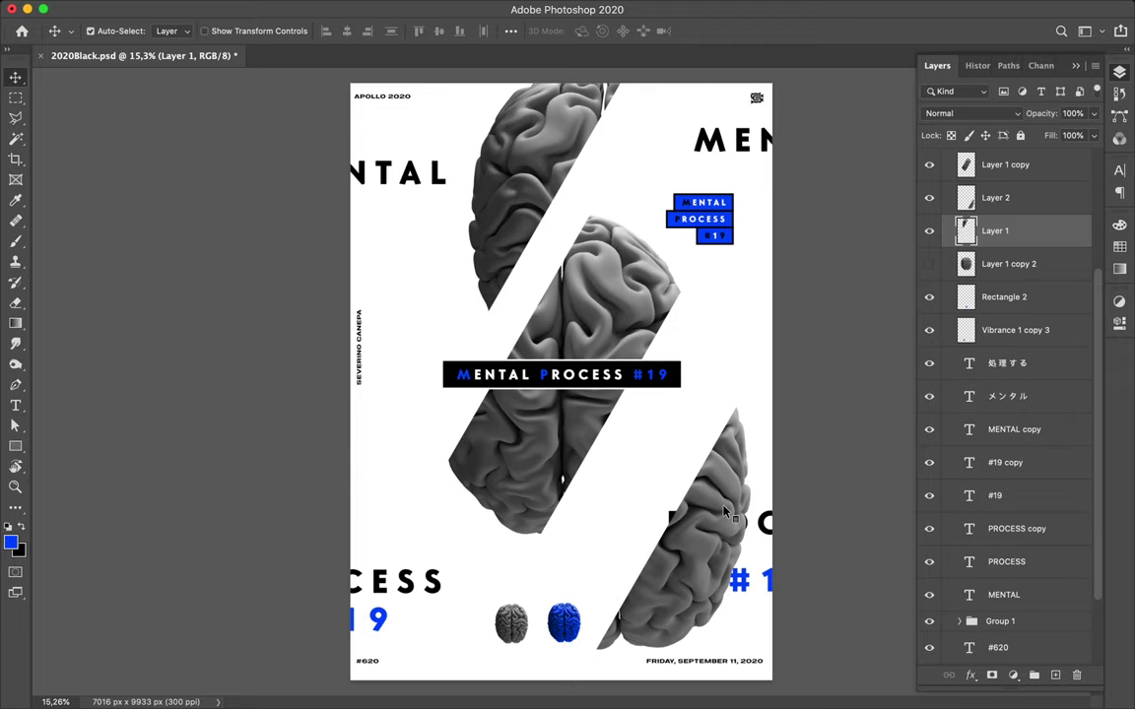
{"action": "left_click", "coordinate": [508, 243]}
{"action": "left_click", "coordinate": [414, 250]}
{"action": "left_click_drag", "start_coordinate": [414, 251], "coordinate": [306, 341]}
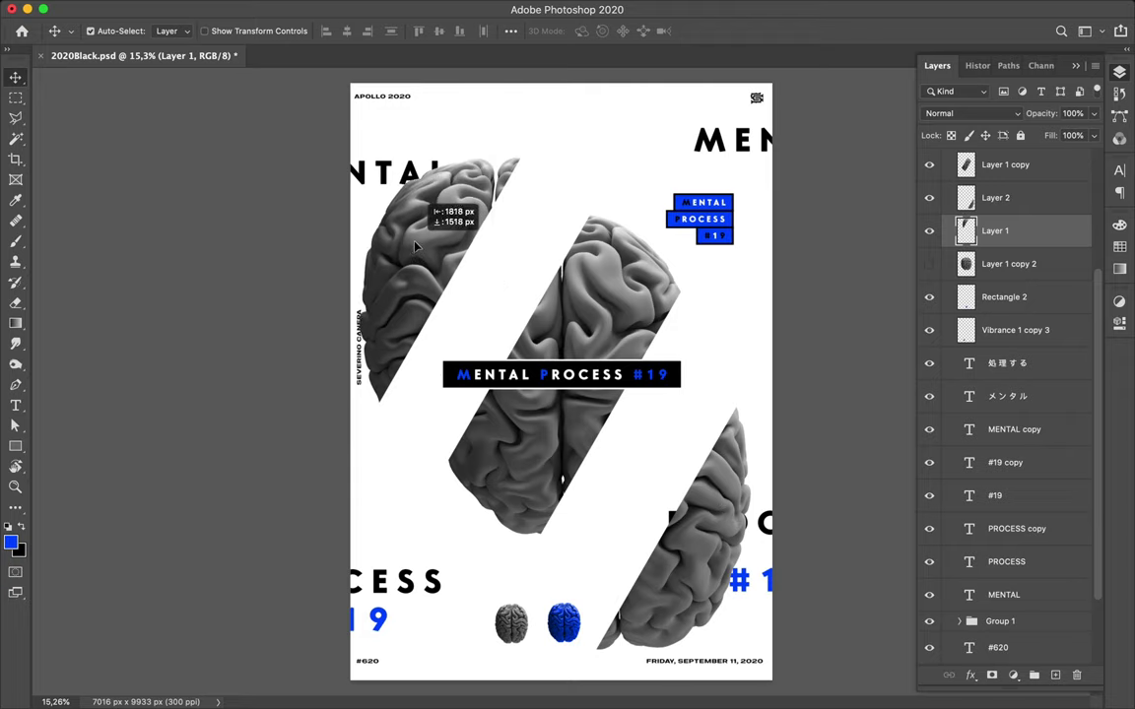
{"action": "left_click_drag", "start_coordinate": [711, 480], "coordinate": [639, 427]}
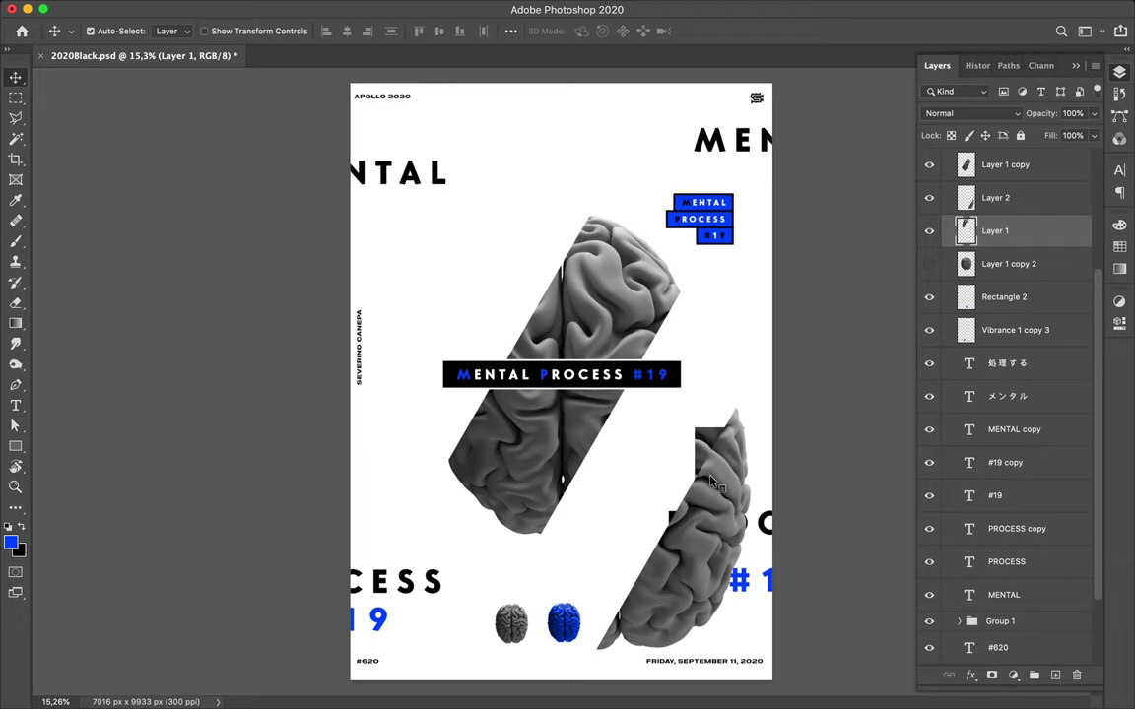
{"action": "left_click", "coordinate": [1025, 209], "text": "super"}
{"action": "left_click_drag", "start_coordinate": [1025, 208], "coordinate": [1022, 672]}
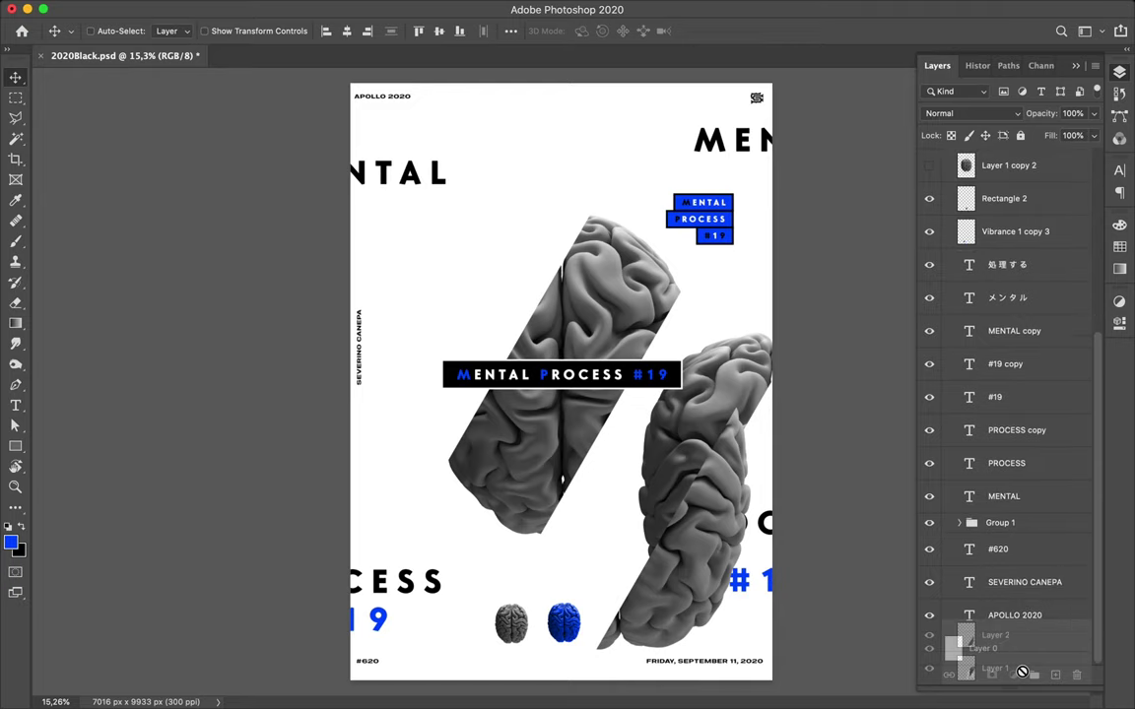
Stack both strip layers just above Layer 0 and return the Layer 1 piece to upper left.
{"action": "left_click_drag", "start_coordinate": [1016, 649], "coordinate": [1016, 650]}
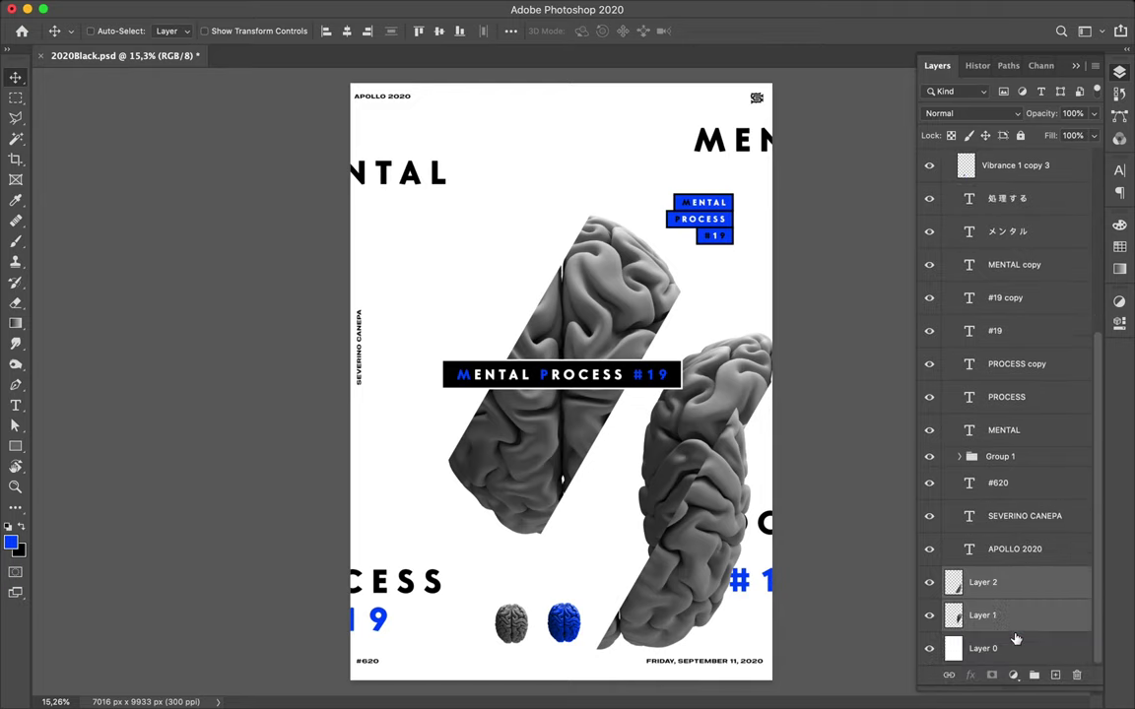
{"action": "mouse_move", "coordinate": [682, 403]}
{"action": "left_mouse_down"}
{"action": "mouse_move", "coordinate": [449, 254]}
{"action": "mouse_move", "coordinate": [430, 225]}
{"action": "left_mouse_up"}
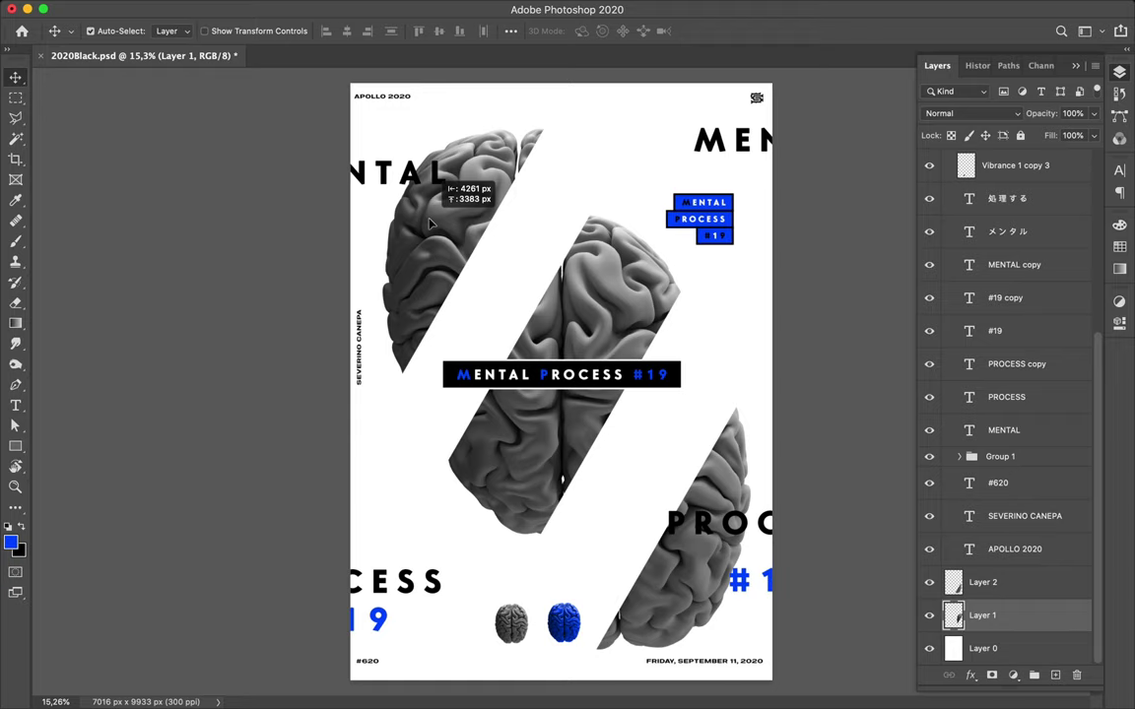
{"action": "left_click_drag", "start_coordinate": [429, 225], "coordinate": [430, 225]}
Select Layer 1 and Layer 2 together and start a Free Transform on both.
{"action": "key", "text": "ctrl+t"}
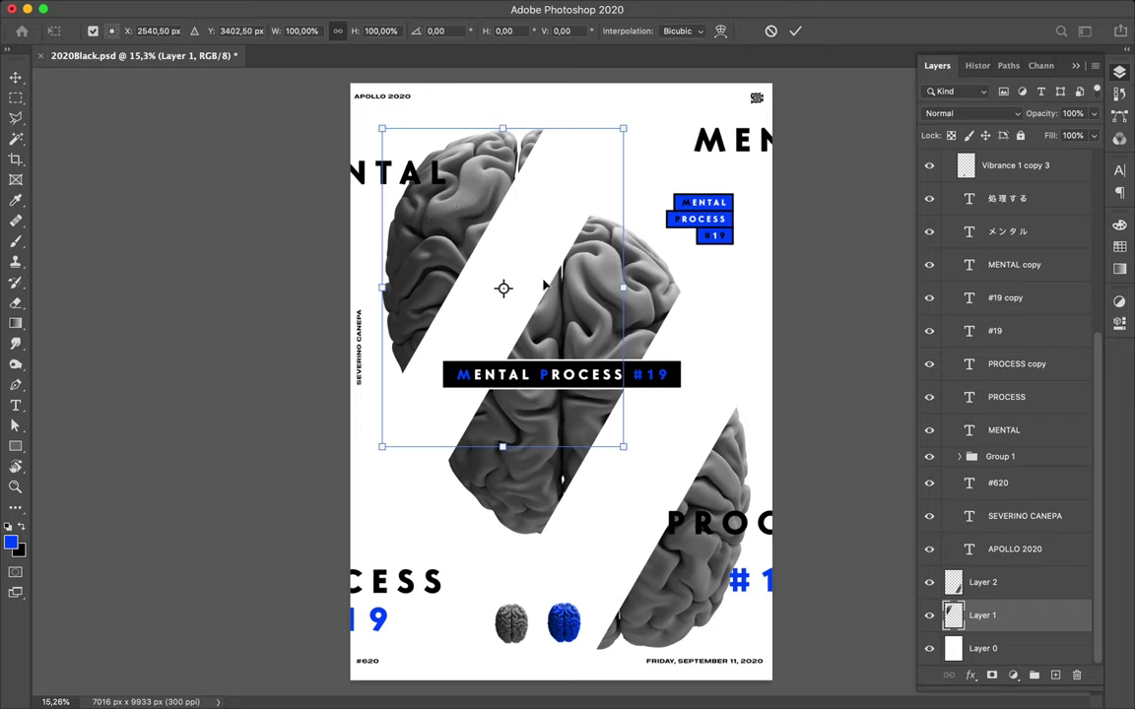
{"action": "key", "text": "Return"}
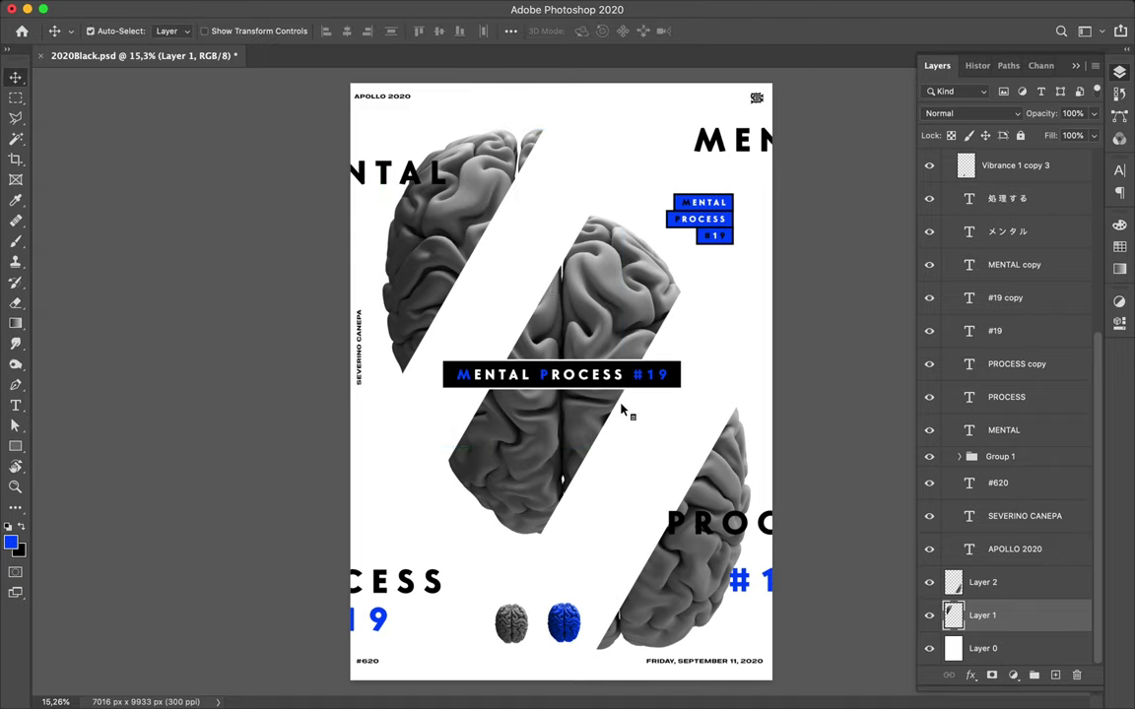
{"action": "left_click", "coordinate": [715, 491], "text": "shift"}
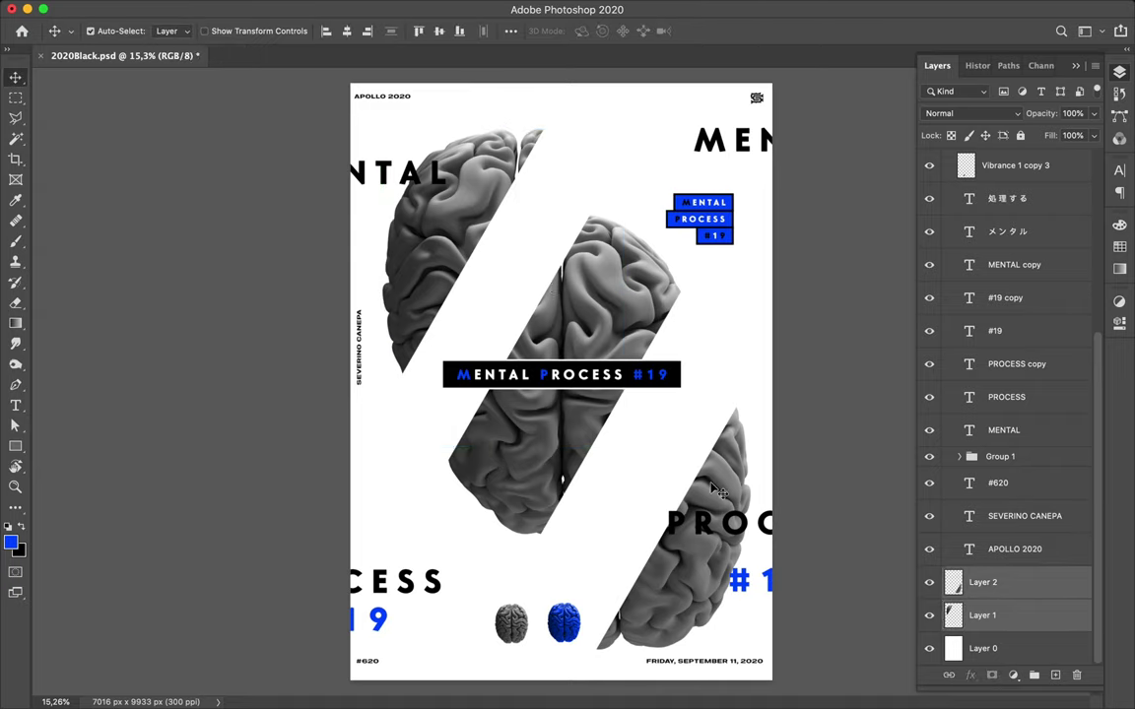
{"action": "key", "text": "ctrl+t"}
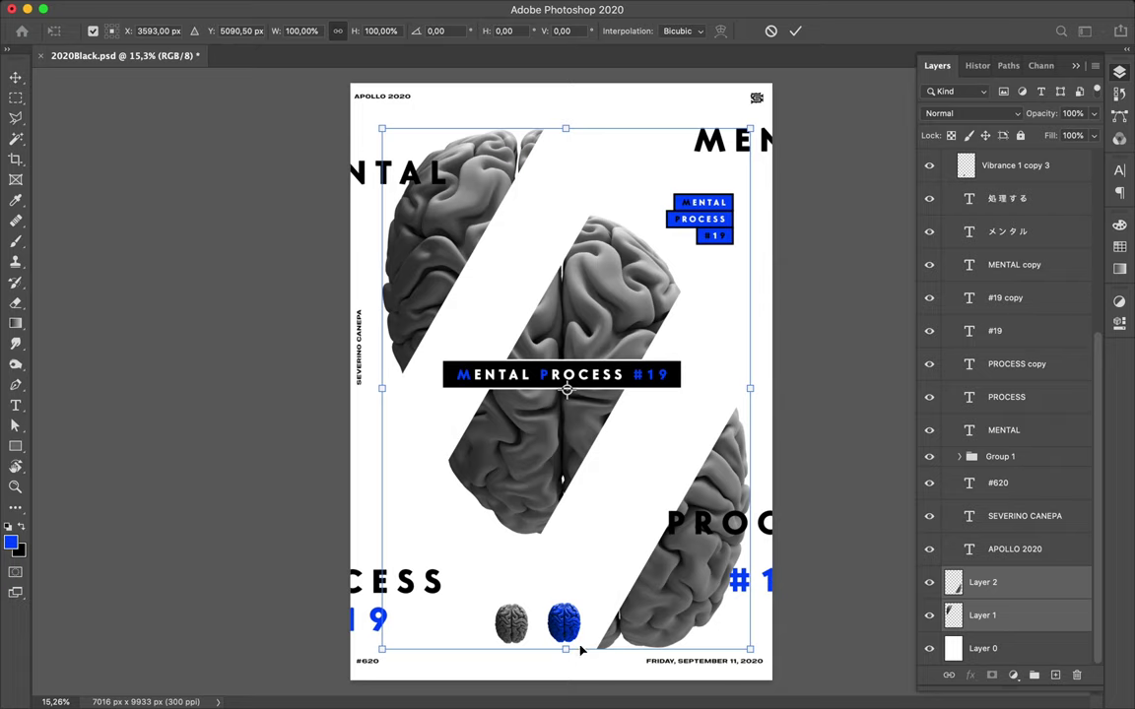
Scale both strips to 64.36%, then move Layer 1 down-left and Layer 2 up-right.
{"action": "left_click_drag", "start_coordinate": [561, 516], "coordinate": [564, 465]}
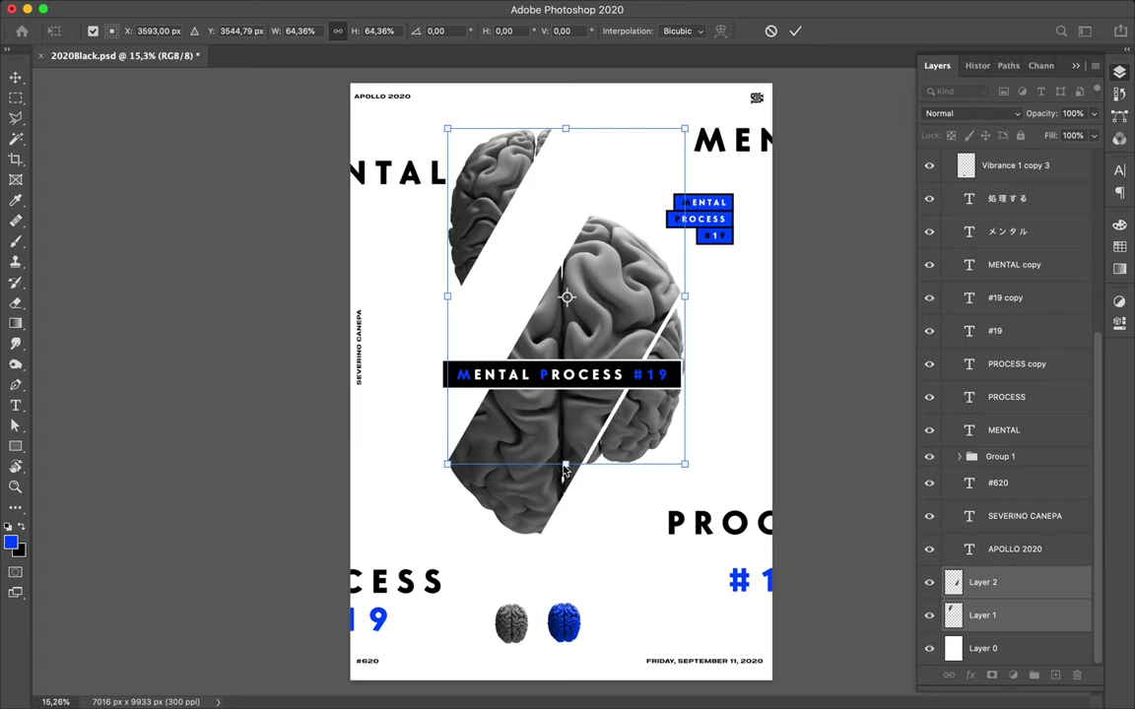
{"action": "key", "text": "Return"}
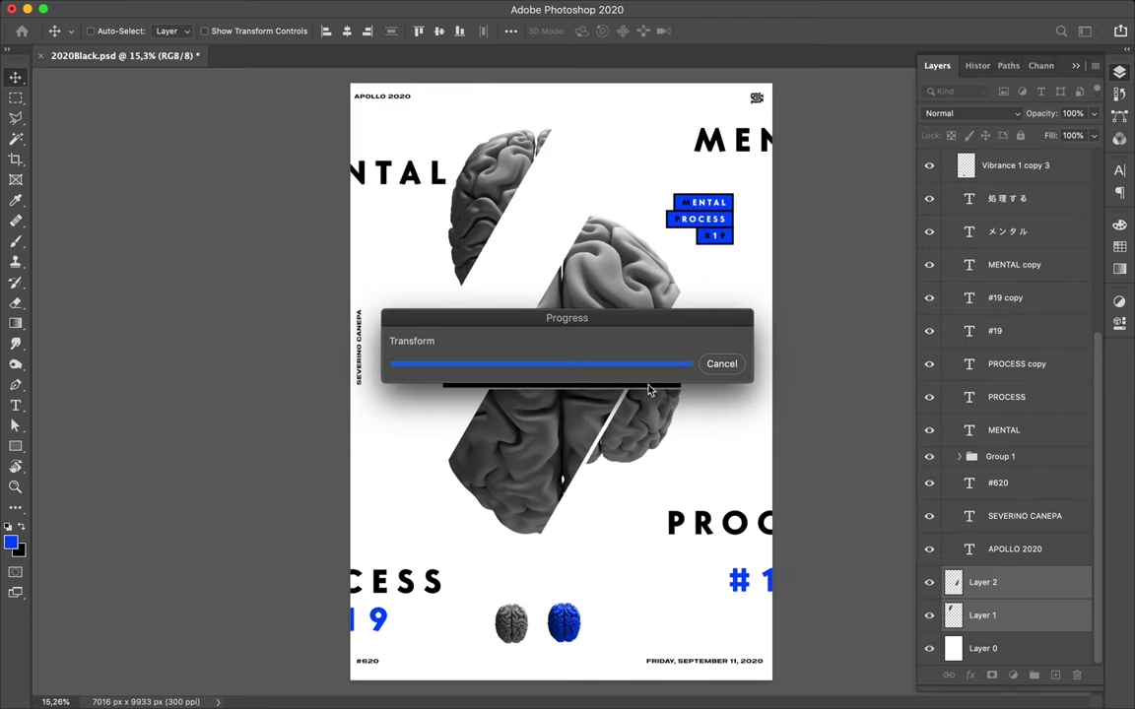
{"action": "left_click", "coordinate": [507, 216], "text": "super"}
{"action": "mouse_move", "coordinate": [507, 216]}
{"action": "left_mouse_down"}
{"action": "mouse_move", "coordinate": [443, 460]}
{"action": "mouse_move", "coordinate": [435, 453]}
{"action": "left_mouse_up"}
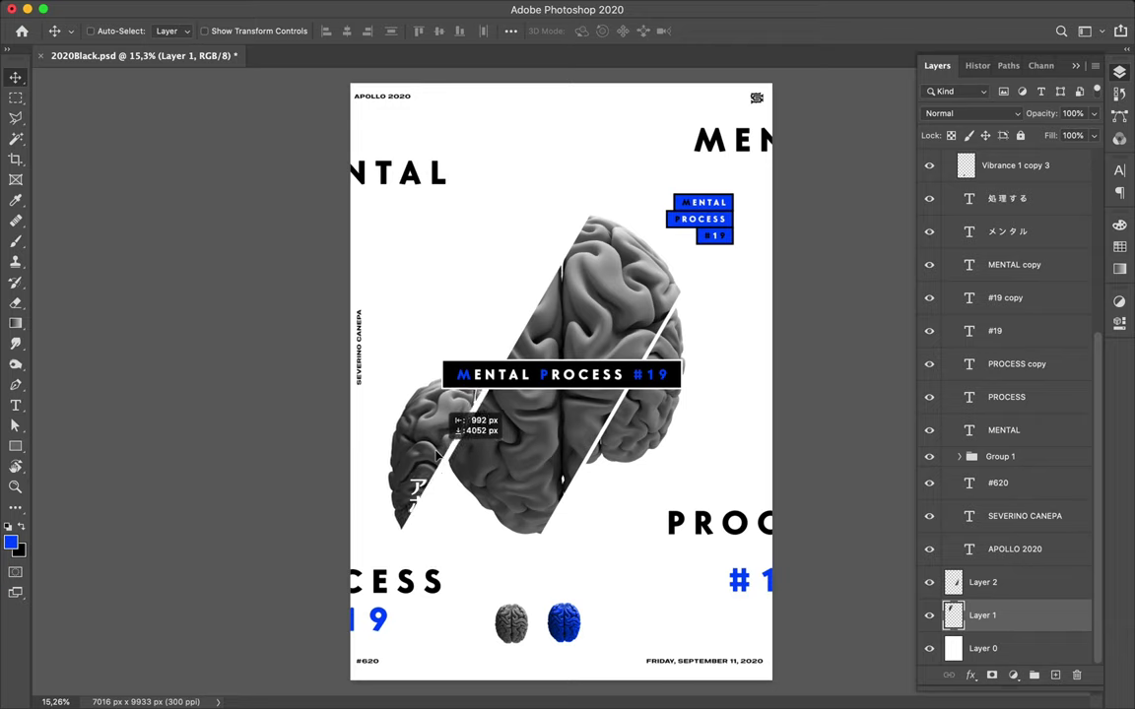
{"action": "left_click_drag", "start_coordinate": [435, 453], "coordinate": [441, 454]}
{"action": "left_click_drag", "start_coordinate": [646, 419], "coordinate": [682, 367]}
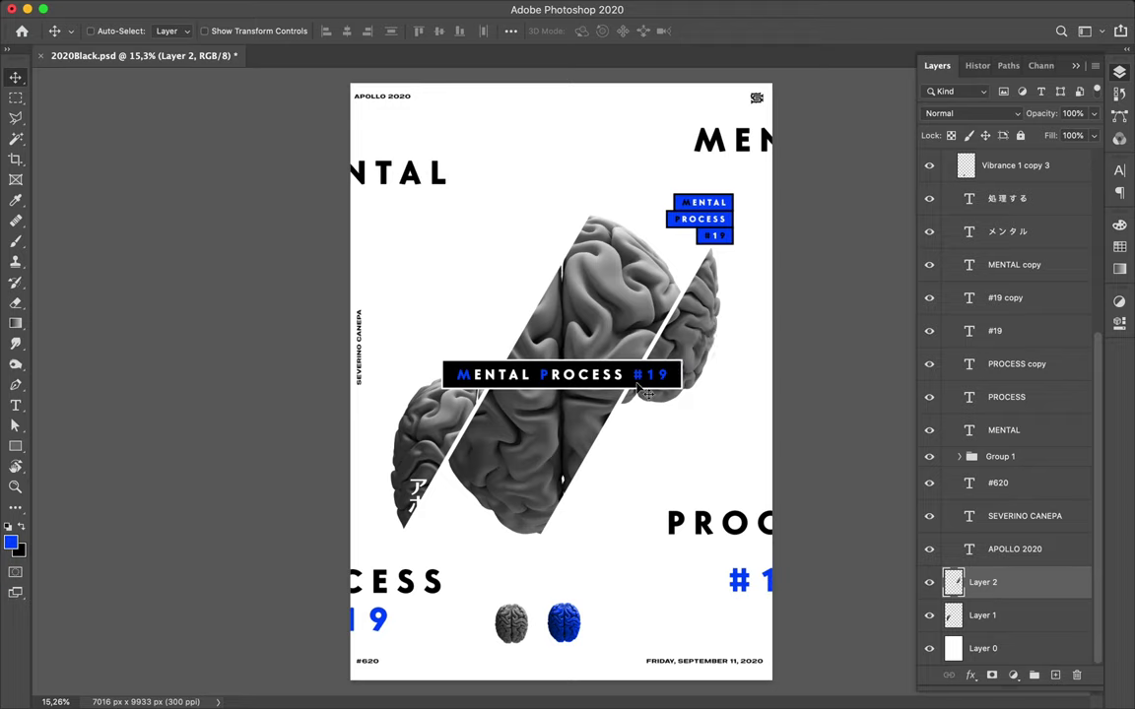
{"action": "key", "text": "u"}
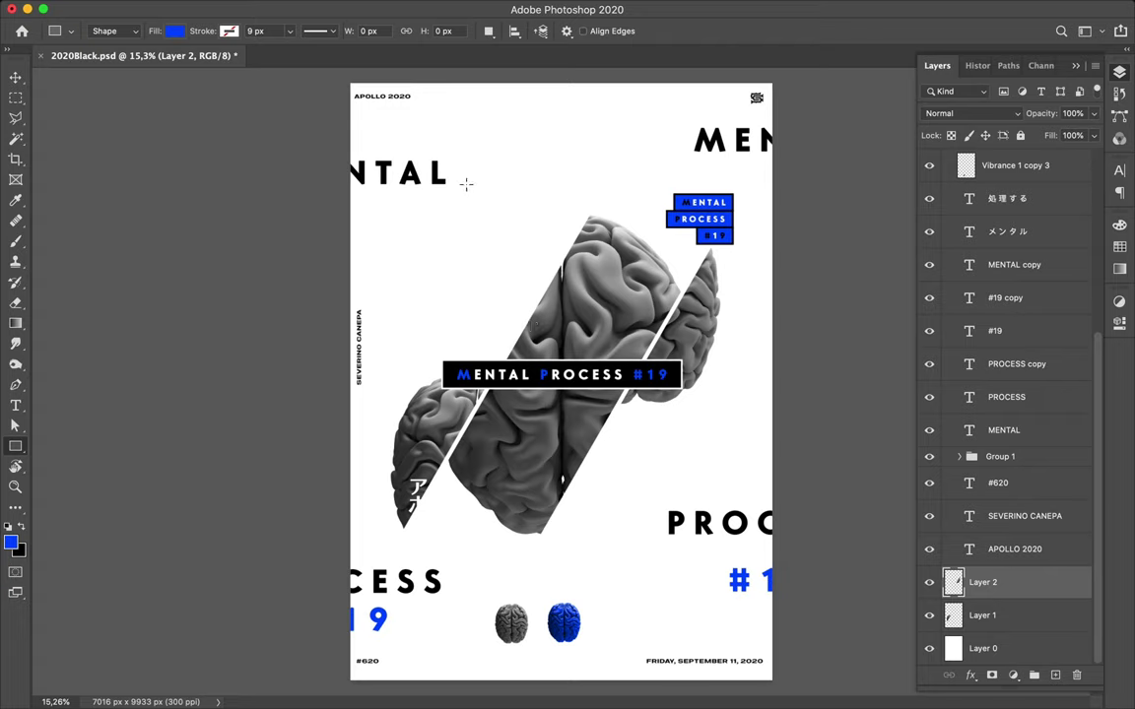
Draw a tall black-filled rectangle over the brain's left half.
{"action": "left_click_drag", "start_coordinate": [466, 178], "coordinate": [578, 567]}
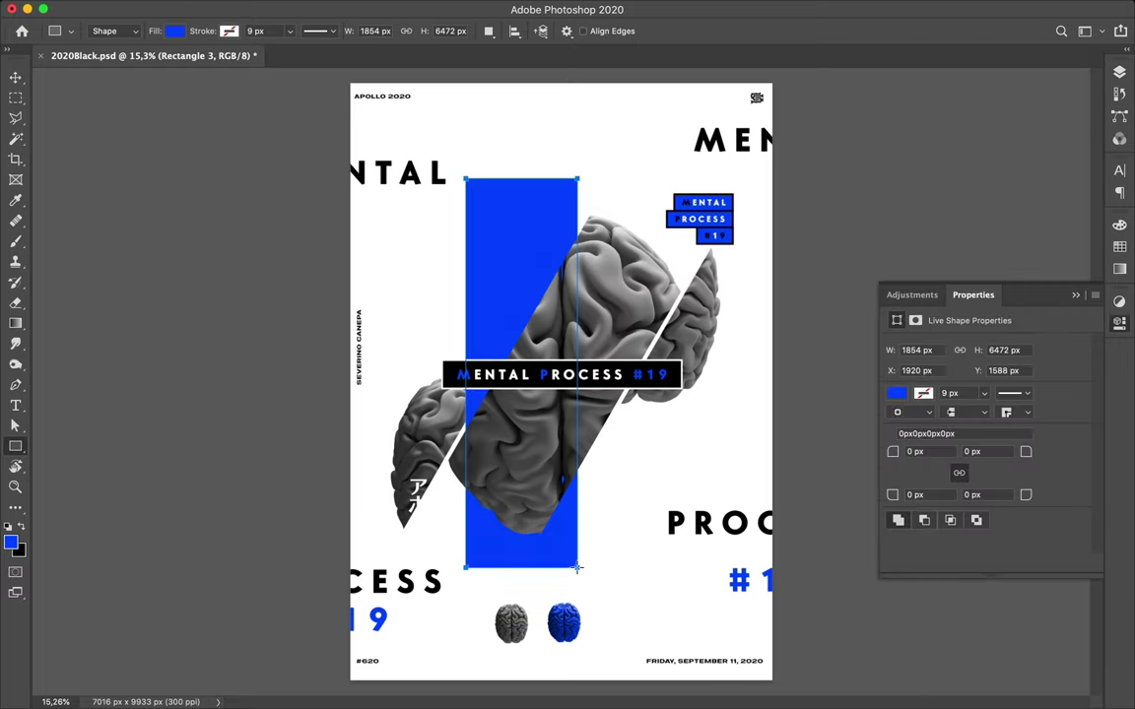
{"action": "left_click", "coordinate": [174, 31]}
{"action": "left_click", "coordinate": [131, 116]}
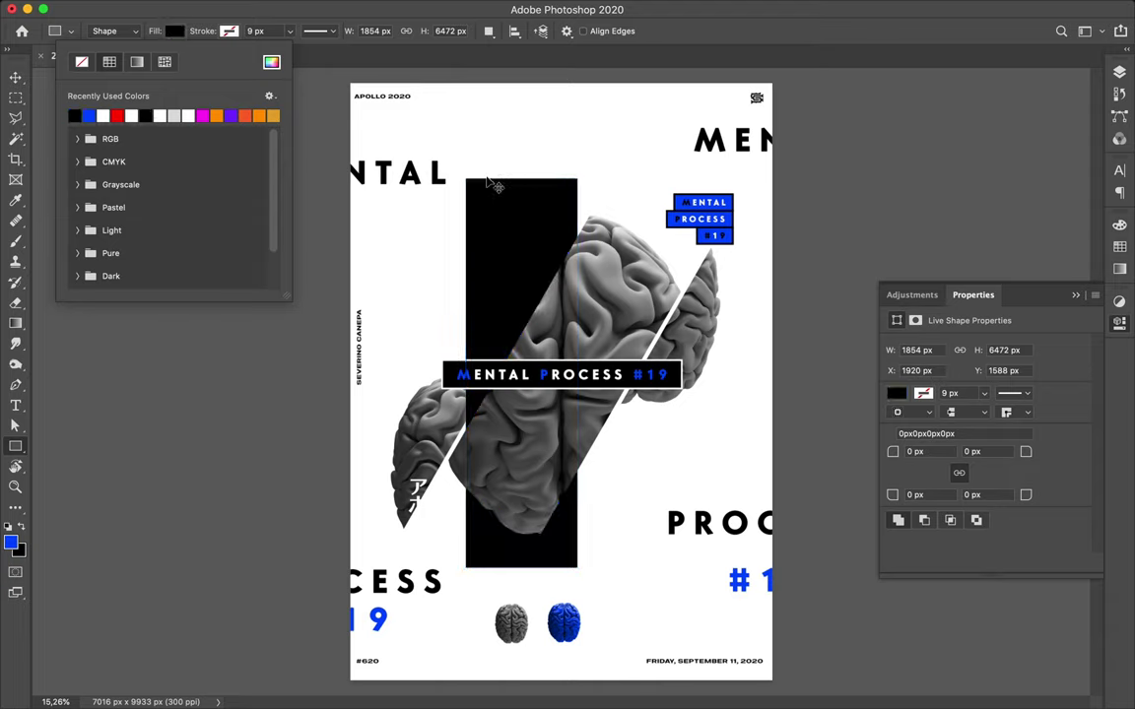
Rotate the black rectangle to a -30° diagonal with Free Transform.
{"action": "key", "text": "v"}
{"action": "key", "text": "ctrl+t"}
{"action": "mouse_move", "coordinate": [405, 191]}
{"action": "left_mouse_down"}
{"action": "mouse_move", "coordinate": [392, 204]}
{"action": "mouse_move", "coordinate": [599, 129]}
{"action": "left_mouse_up"}
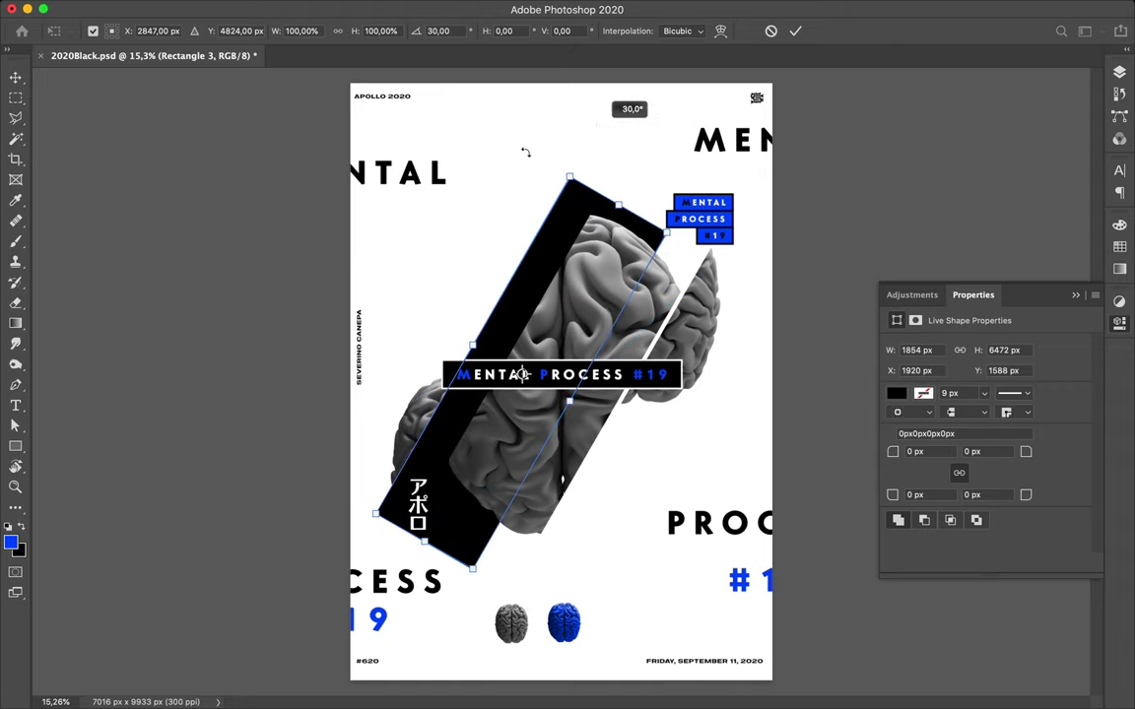
{"action": "left_click_drag", "start_coordinate": [493, 170], "coordinate": [468, 205]}
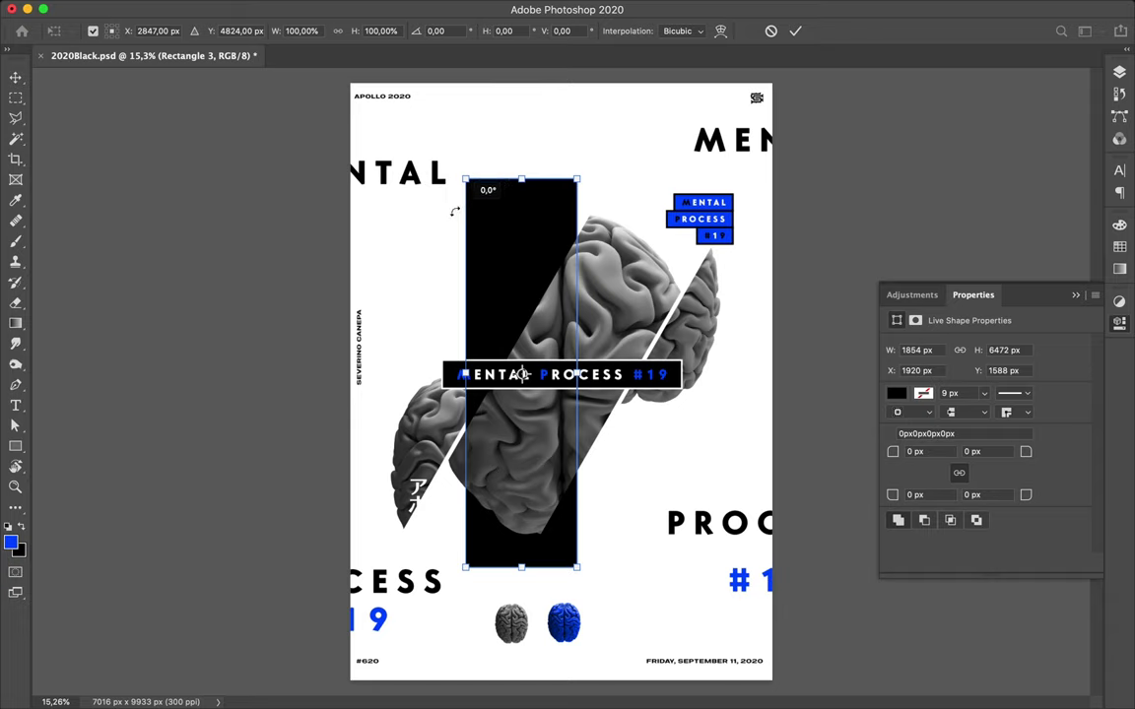
{"action": "left_click_drag", "start_coordinate": [467, 205], "coordinate": [439, 227]}
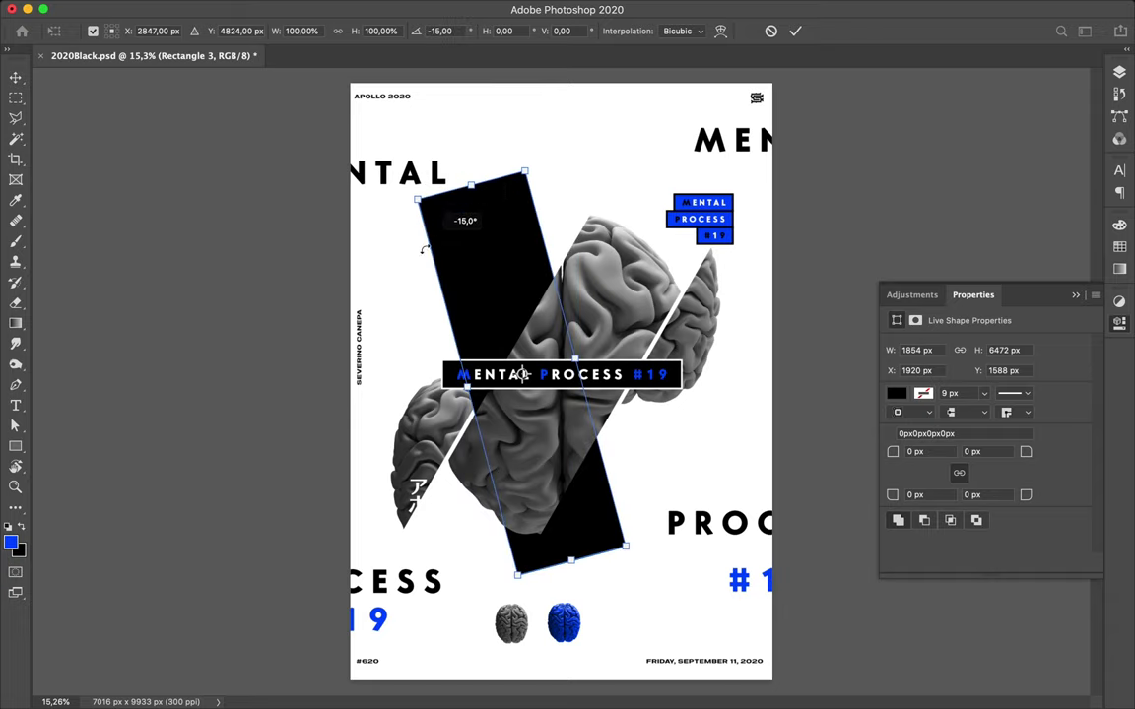
{"action": "left_click_drag", "start_coordinate": [439, 227], "coordinate": [418, 257]}
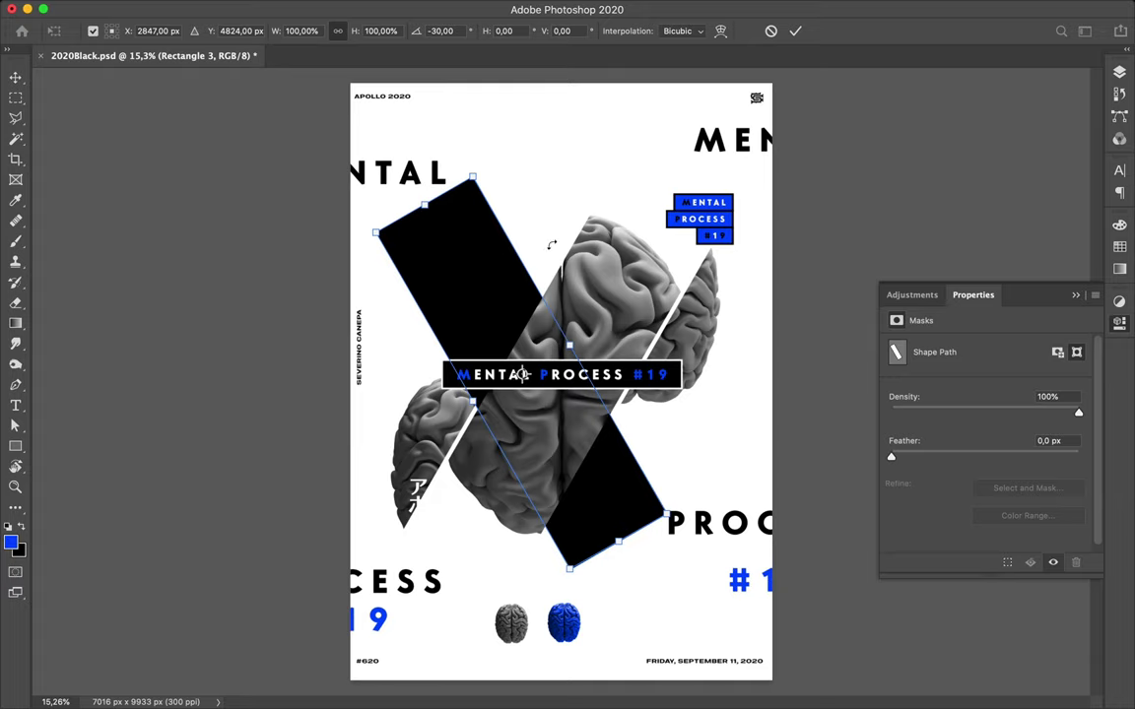
Commit the -30° rotation and save 2020Black.psd.
{"action": "key", "text": "Return"}
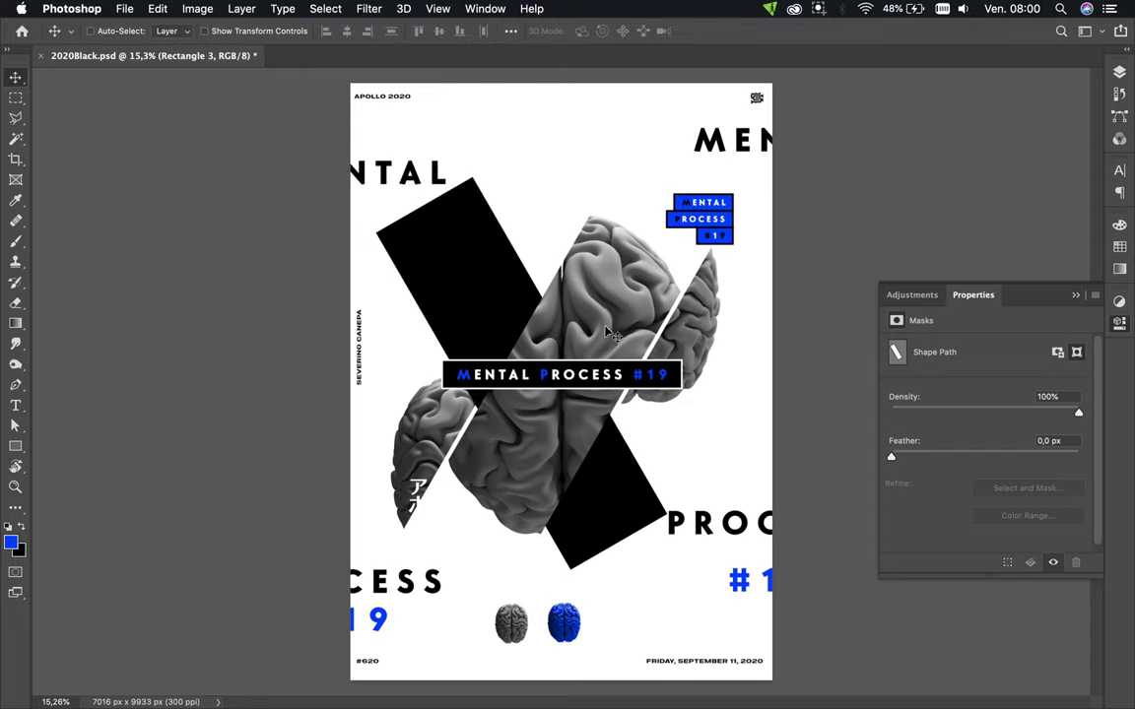
{"action": "key", "text": "super+s"}
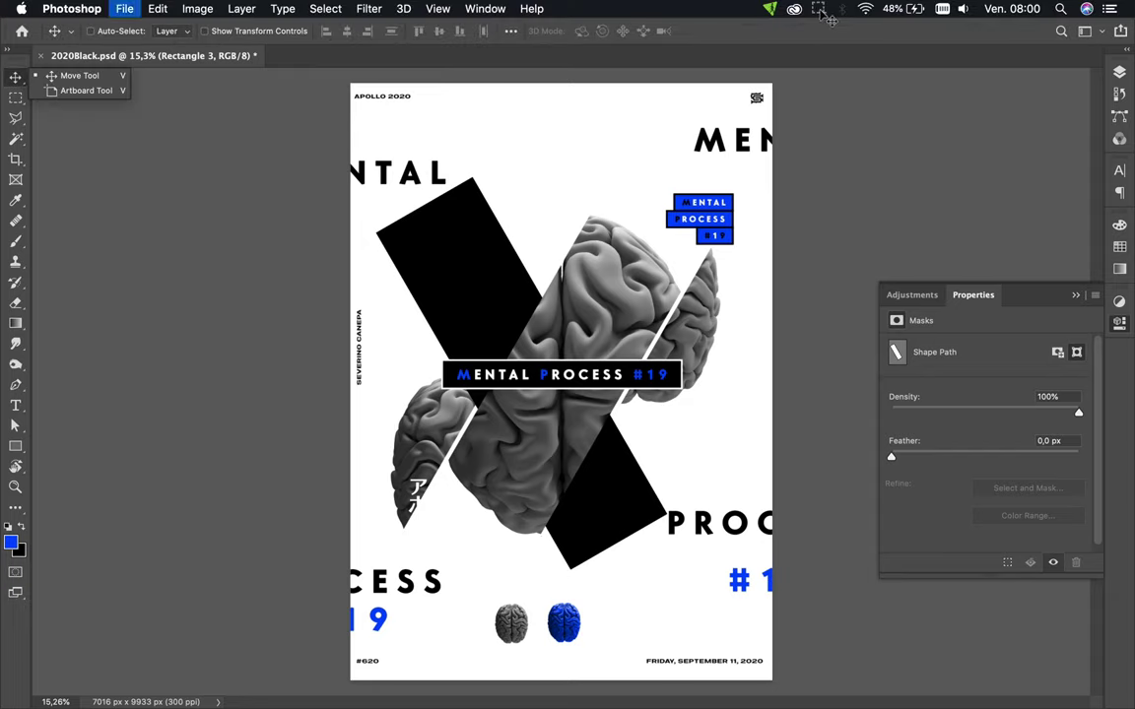
{"action": "left_click", "coordinate": [819, 10]}
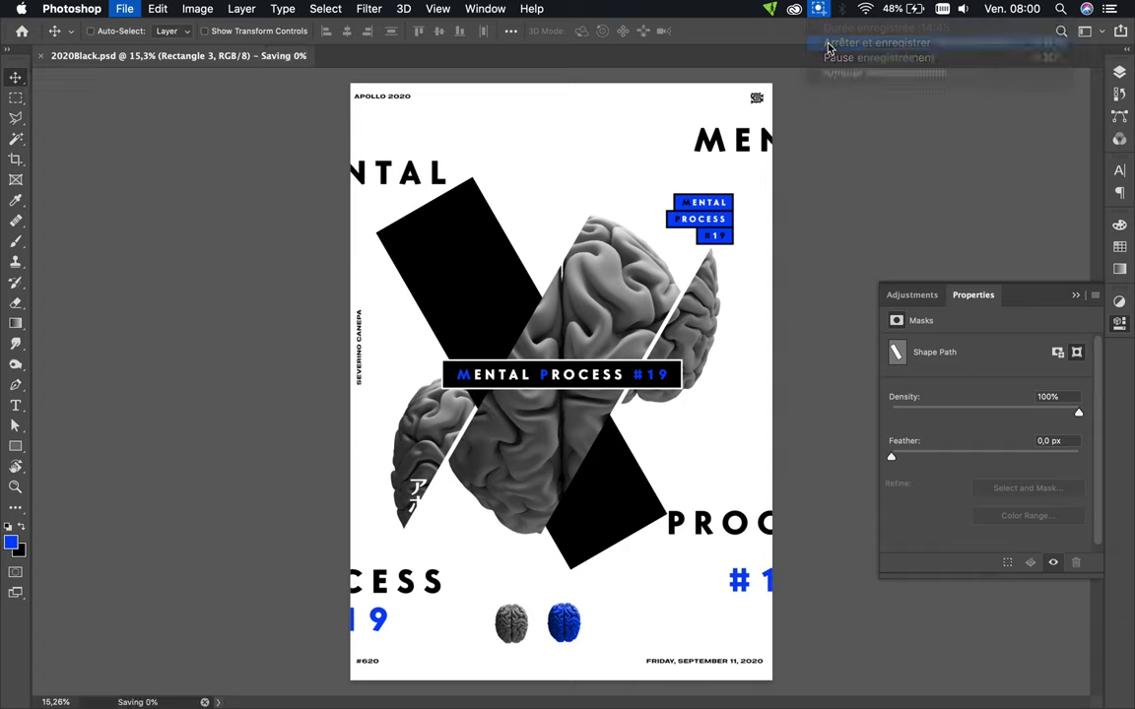
{"action": "left_click", "coordinate": [887, 40]}
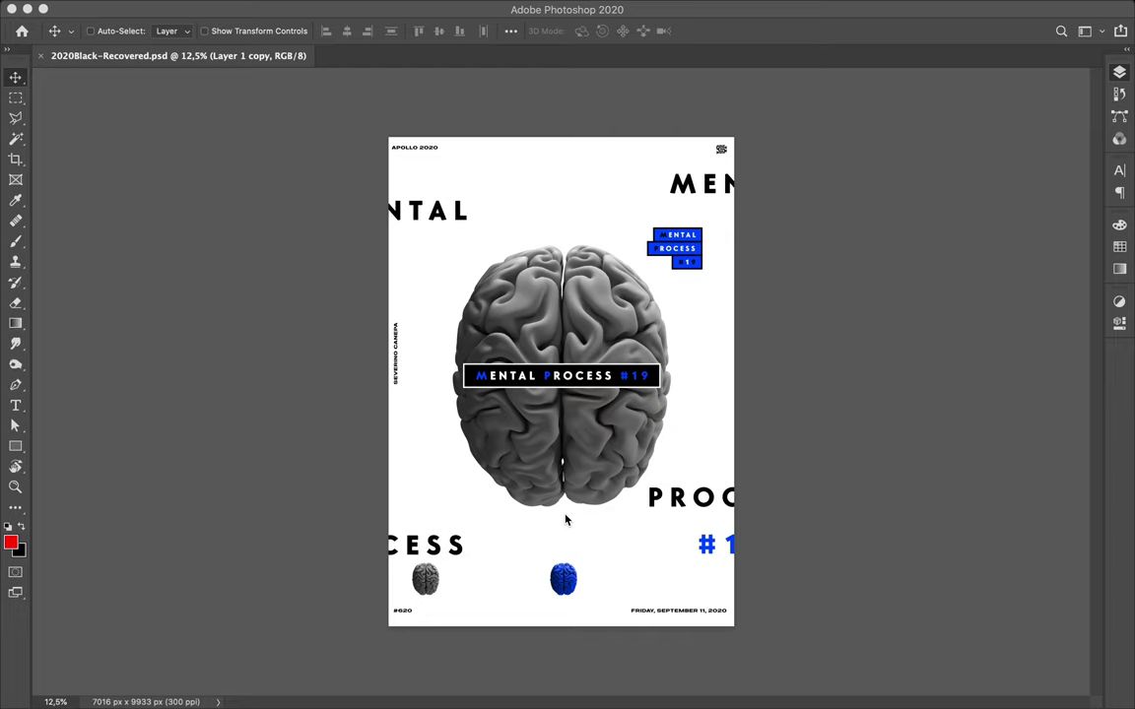
Draw a tall red rectangle over the brain's centre, load it as a selection, and target Layer 1 copy.
{"action": "key", "text": "F7"}
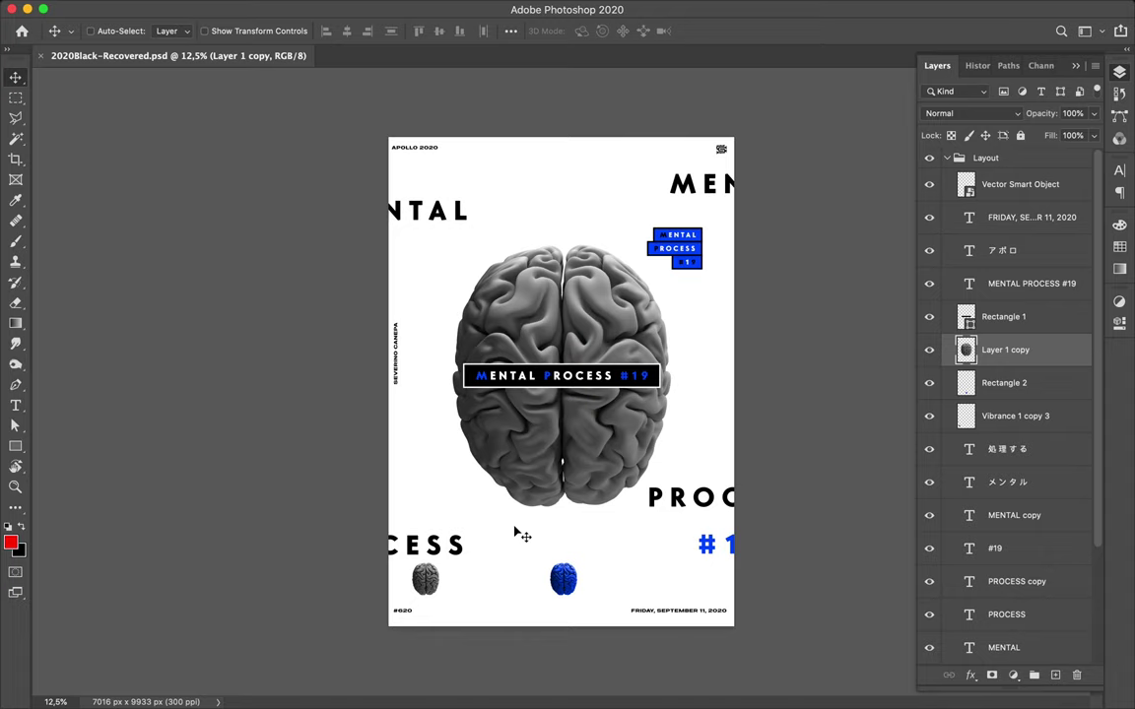
{"action": "key", "text": "u"}
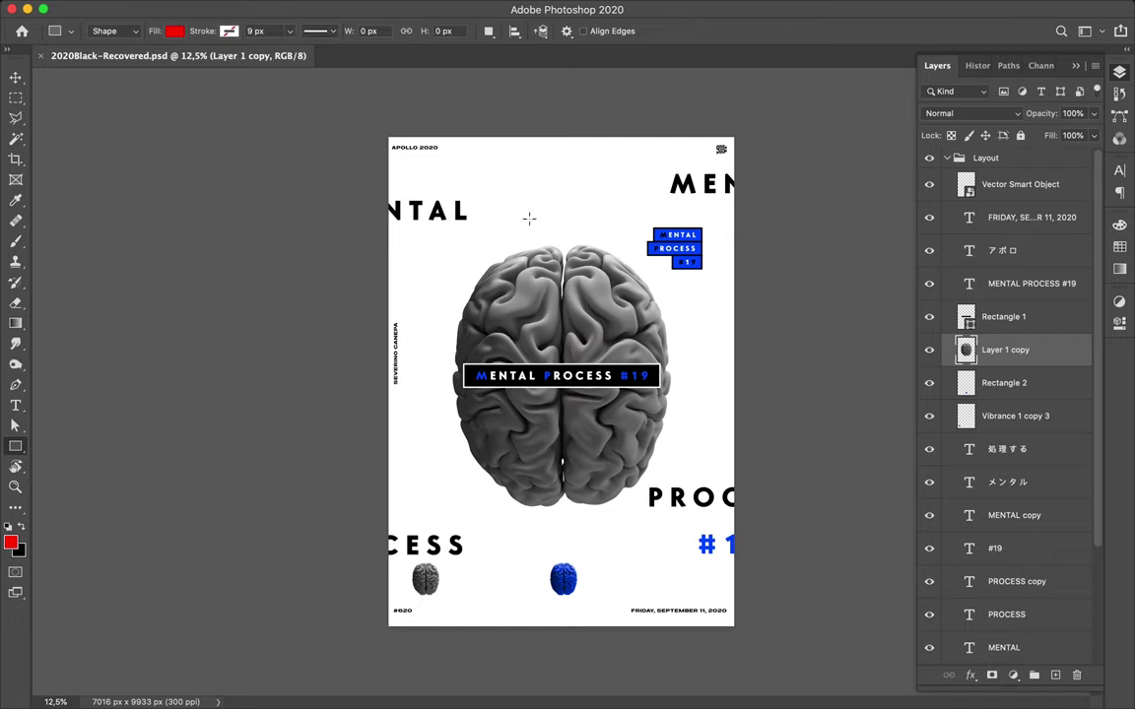
{"action": "left_click_drag", "start_coordinate": [518, 223], "coordinate": [605, 538]}
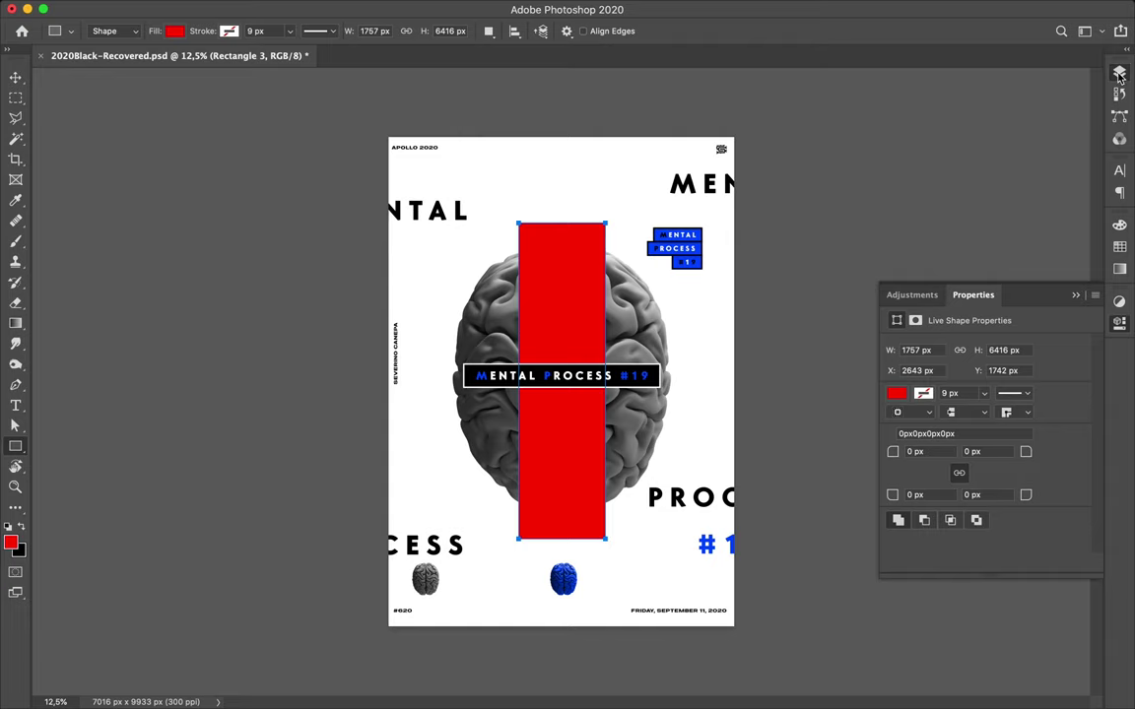
{"action": "left_click", "coordinate": [1120, 73]}
{"action": "left_click", "coordinate": [967, 350], "text": "ctrl"}
{"action": "left_click", "coordinate": [971, 383]}
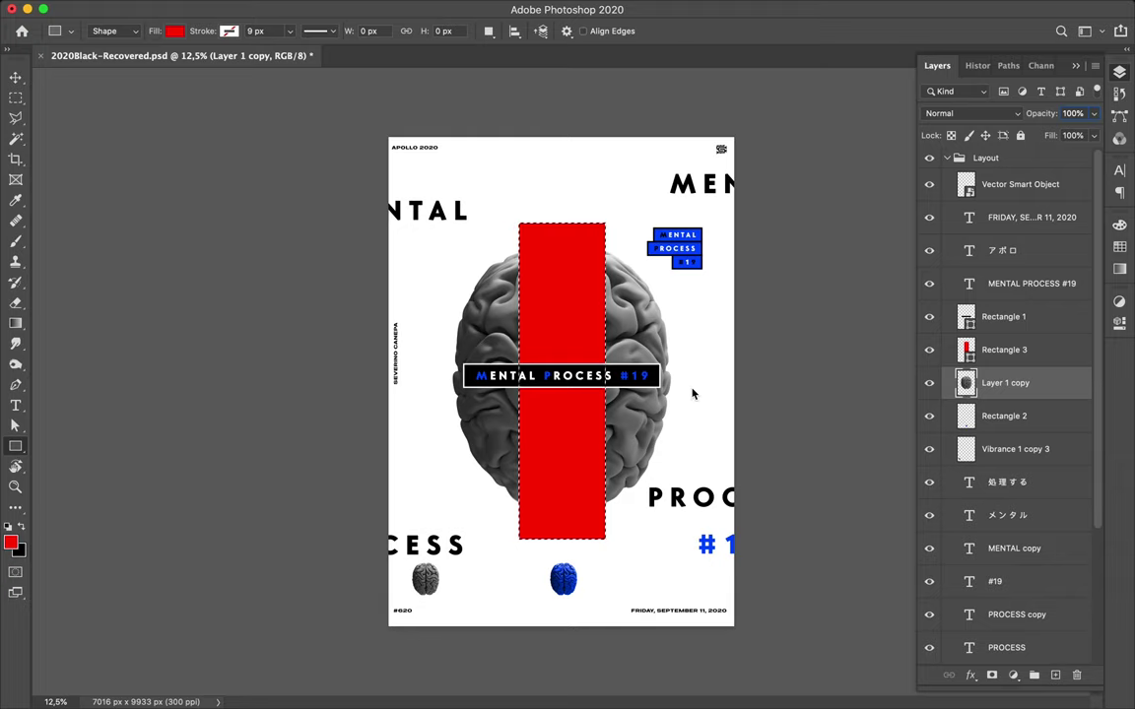
Duplicate Layer 1 copy and copy the selected central brain strip to a new layer.
{"action": "left_click_drag", "start_coordinate": [990, 385], "coordinate": [998, 406]}
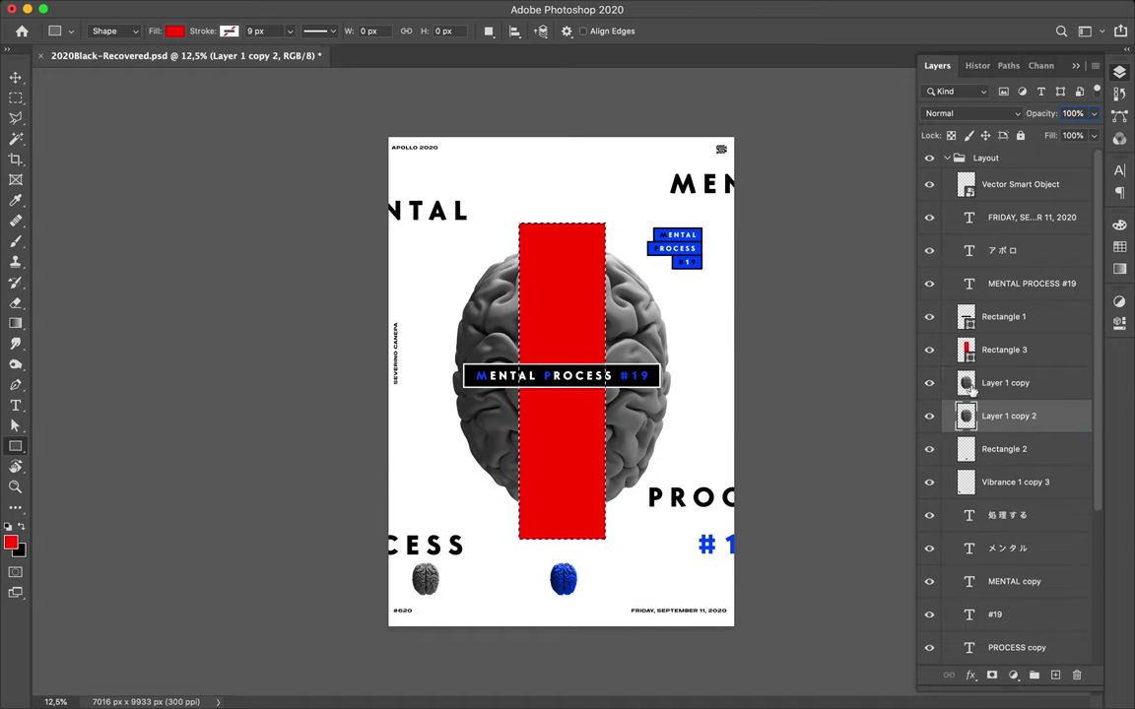
{"action": "left_click", "coordinate": [969, 387]}
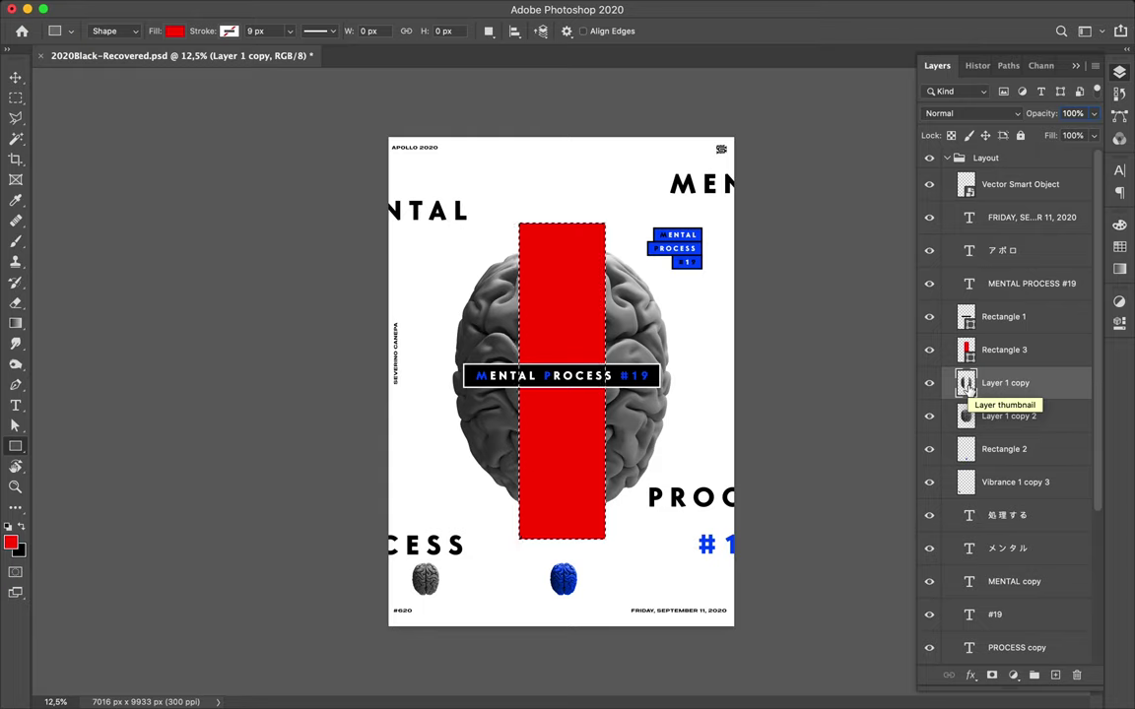
{"action": "key", "text": "ctrl+j"}
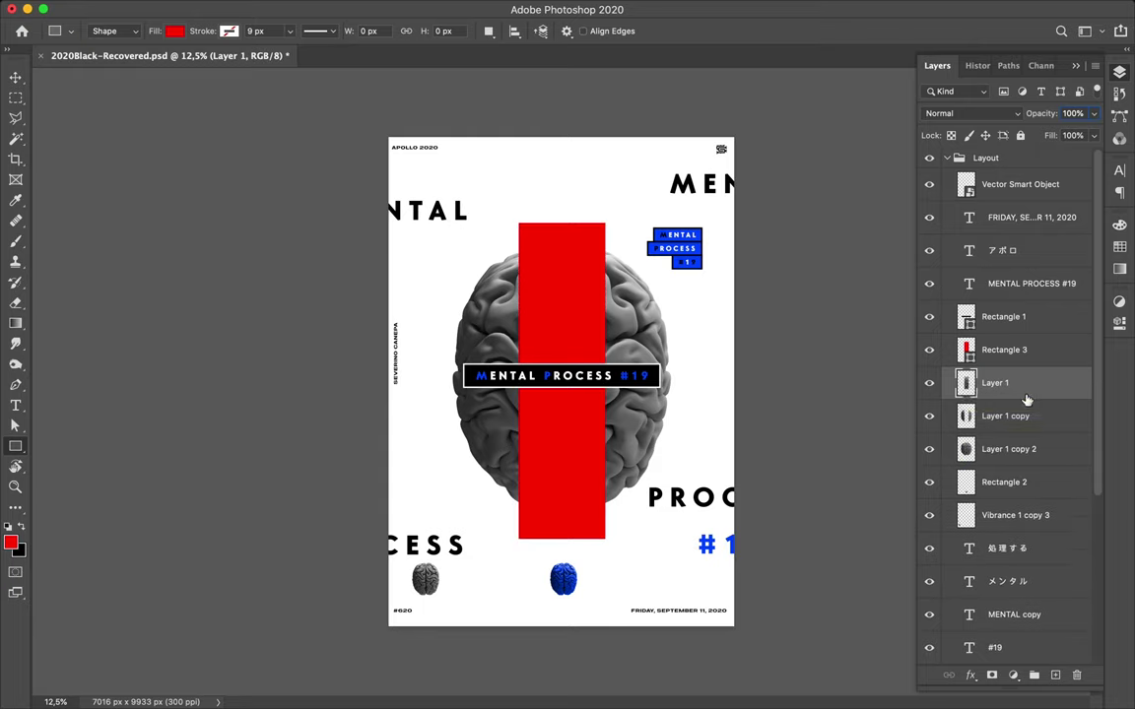
Cut the right-hand part of the brain onto its own layer.
{"action": "left_click", "coordinate": [1002, 418]}
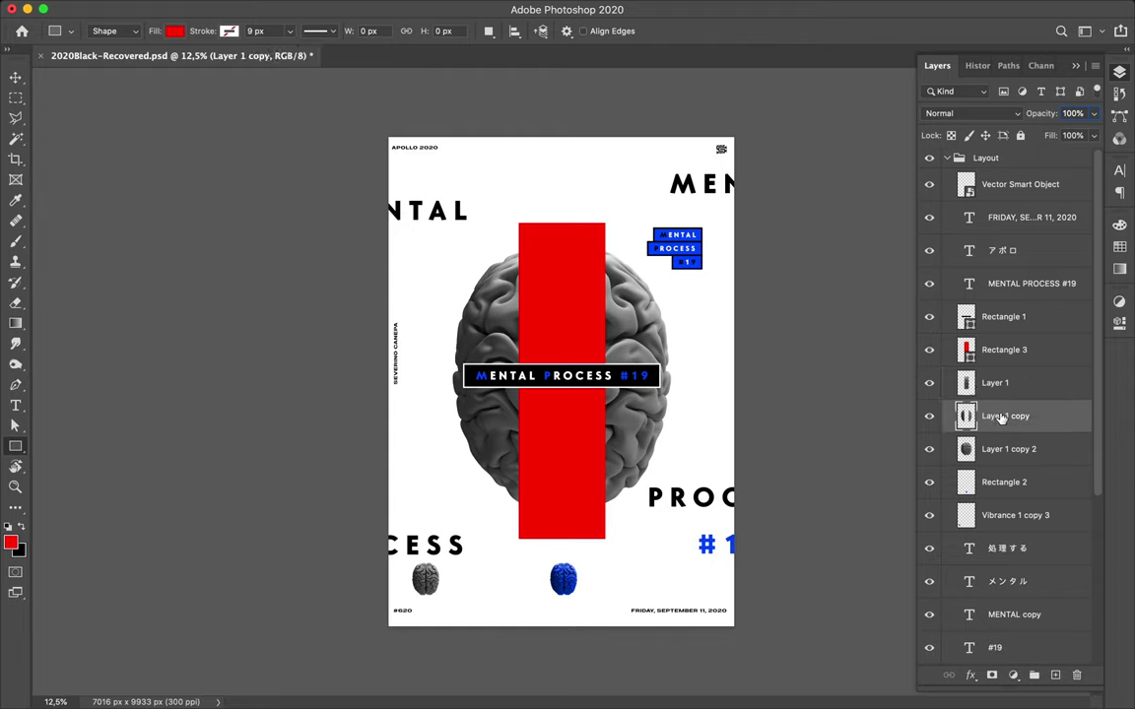
{"action": "key", "text": "m"}
{"action": "left_click_drag", "start_coordinate": [574, 214], "coordinate": [713, 606]}
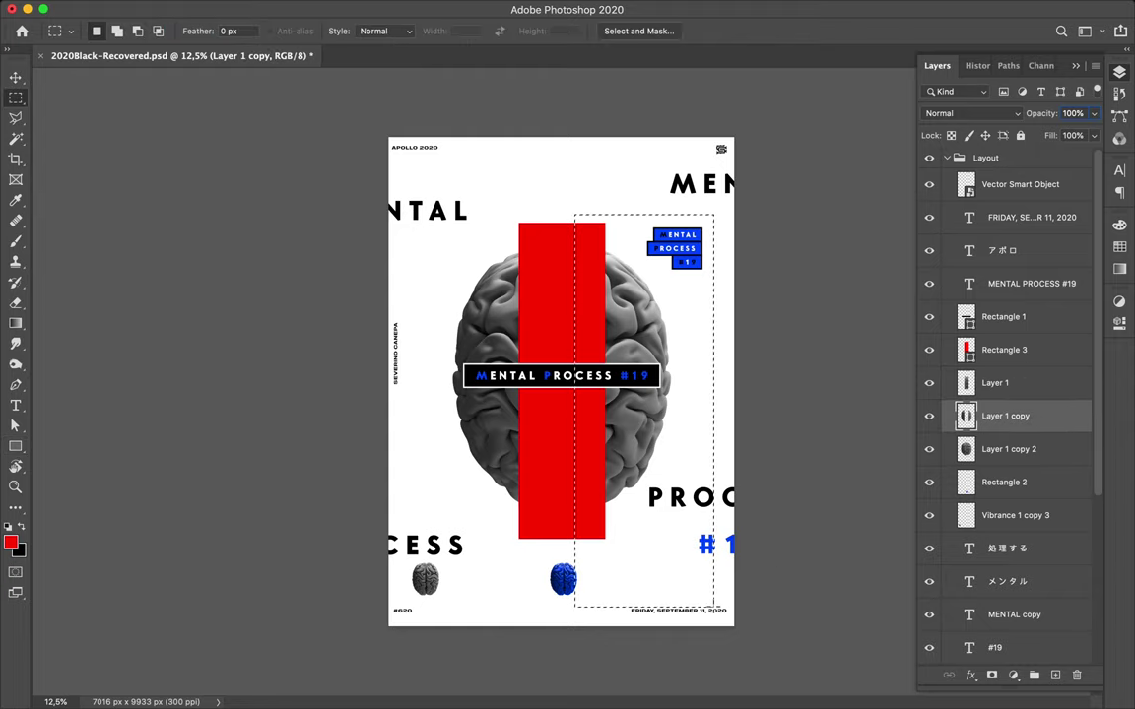
{"action": "key", "text": "ctrl+shift+j"}
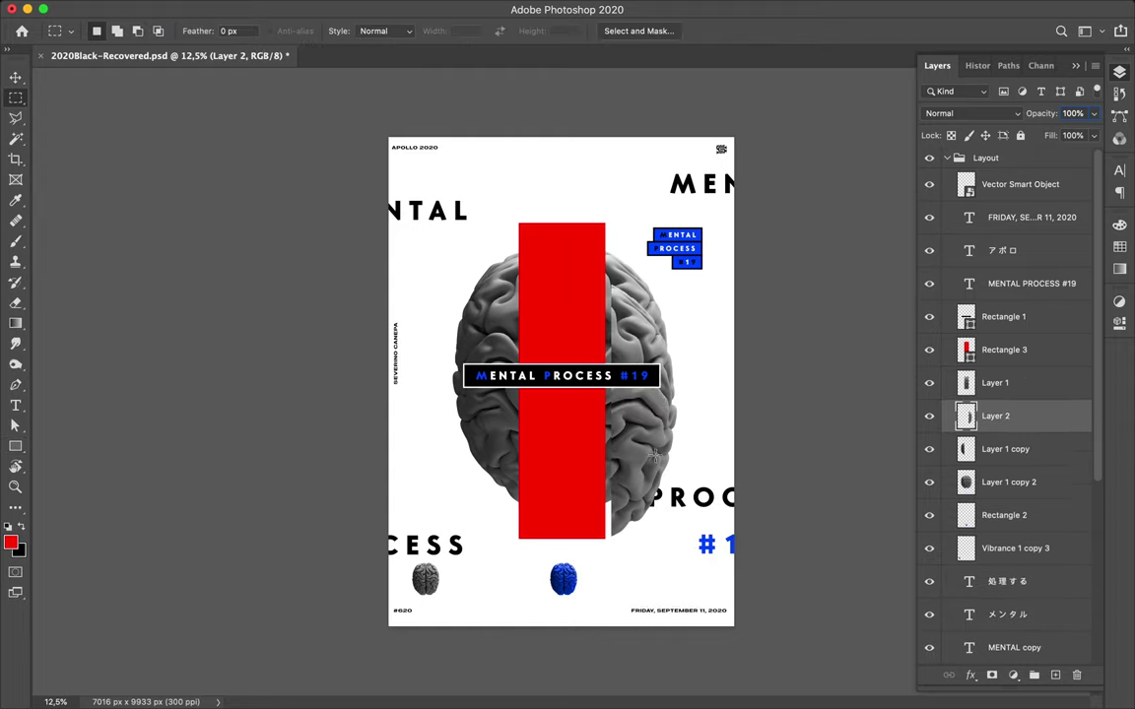
Hide Layer 1 copy 2 and delete the red rectangle.
{"action": "left_click", "coordinate": [929, 482]}
{"action": "key", "text": "v"}
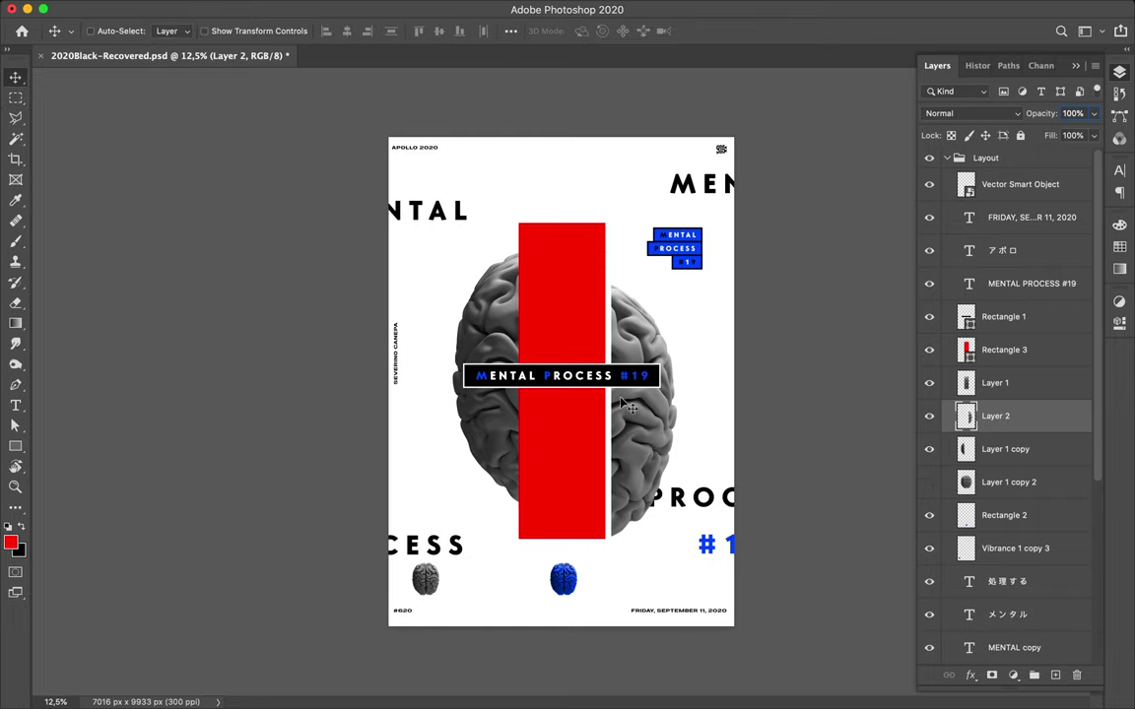
{"action": "left_click", "coordinate": [557, 342]}
{"action": "key", "text": "Delete"}
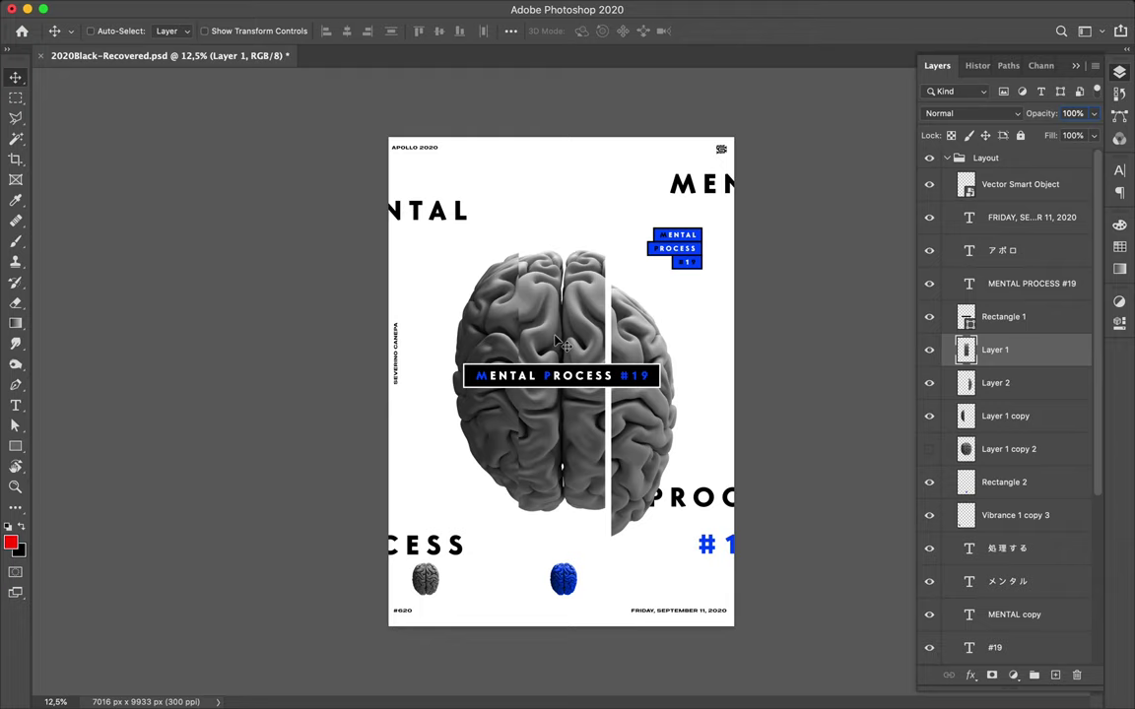
Rotate the central brain strip 30 degrees.
{"action": "key", "text": "ctrl+t"}
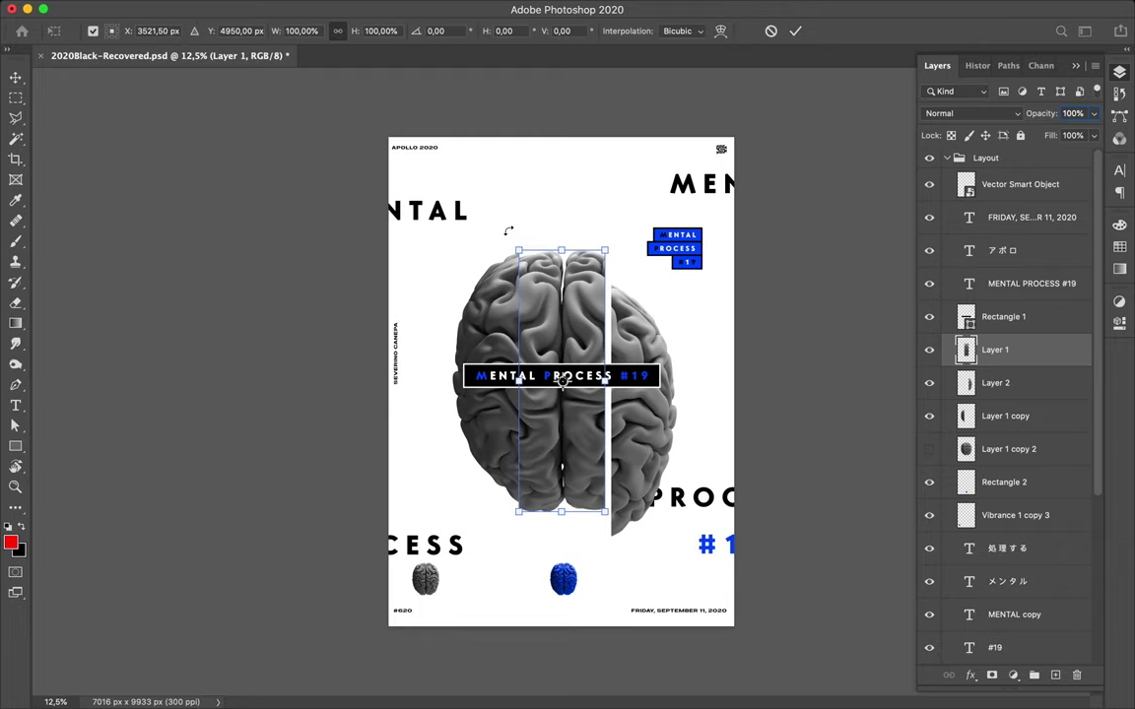
{"action": "left_click_drag", "start_coordinate": [459, 209], "coordinate": [580, 233]}
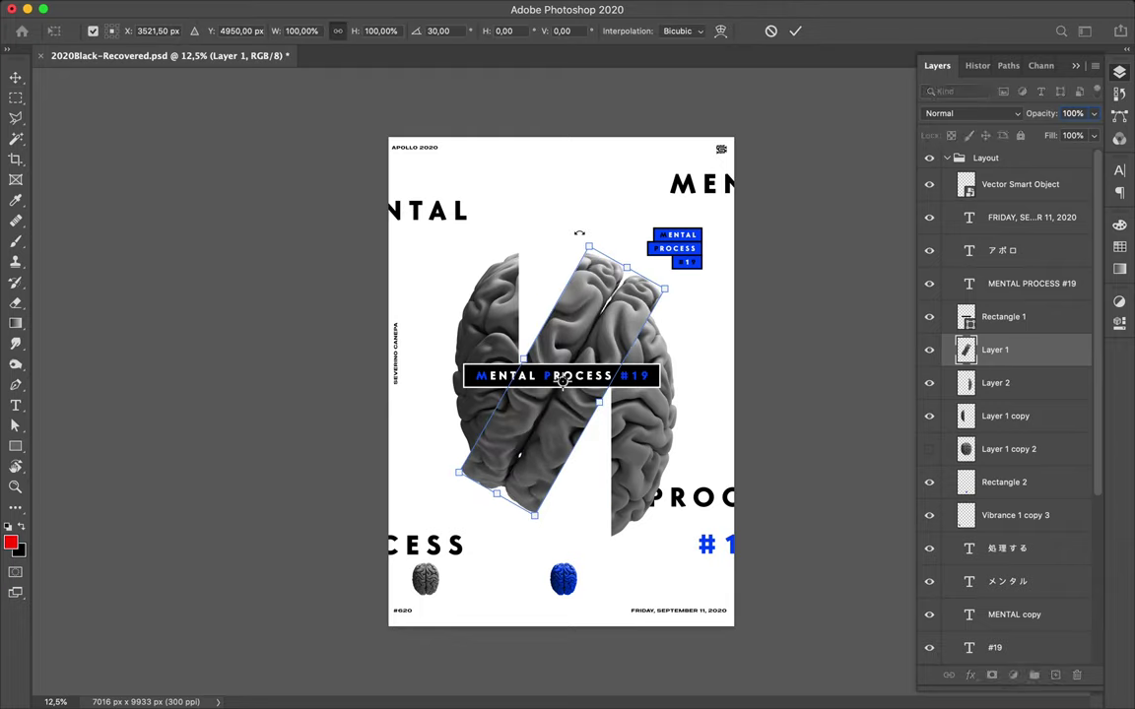
{"action": "key", "text": "Return"}
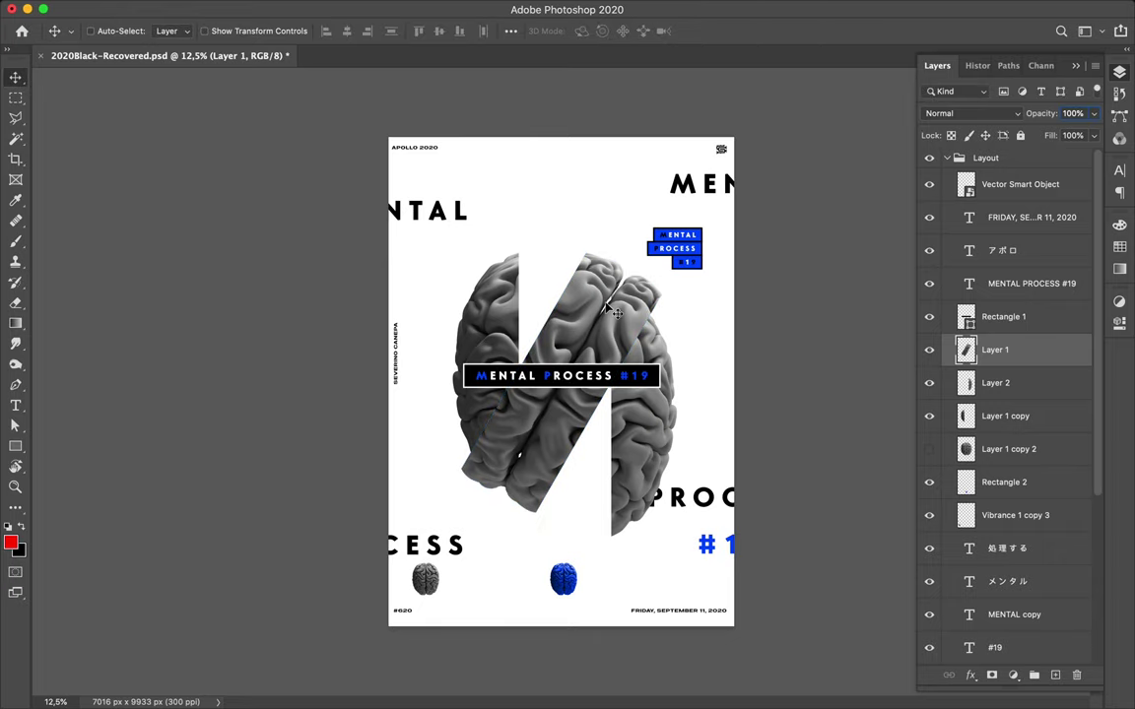
Rotate the two side pieces to match, shrink them to about two-thirds, and shift them left.
{"action": "left_click", "coordinate": [590, 392], "text": "ctrl"}
{"action": "left_click", "coordinate": [458, 317], "text": "ctrl+shift"}
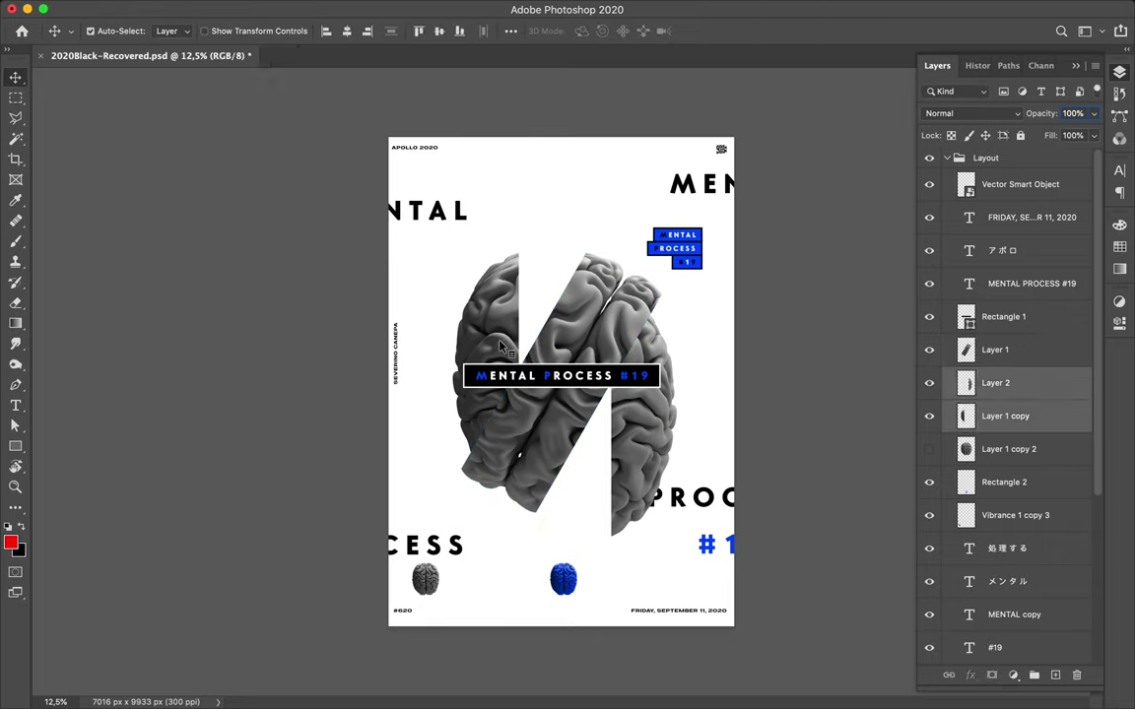
{"action": "key", "text": "ctrl+t"}
{"action": "left_click_drag", "start_coordinate": [452, 243], "coordinate": [527, 237]}
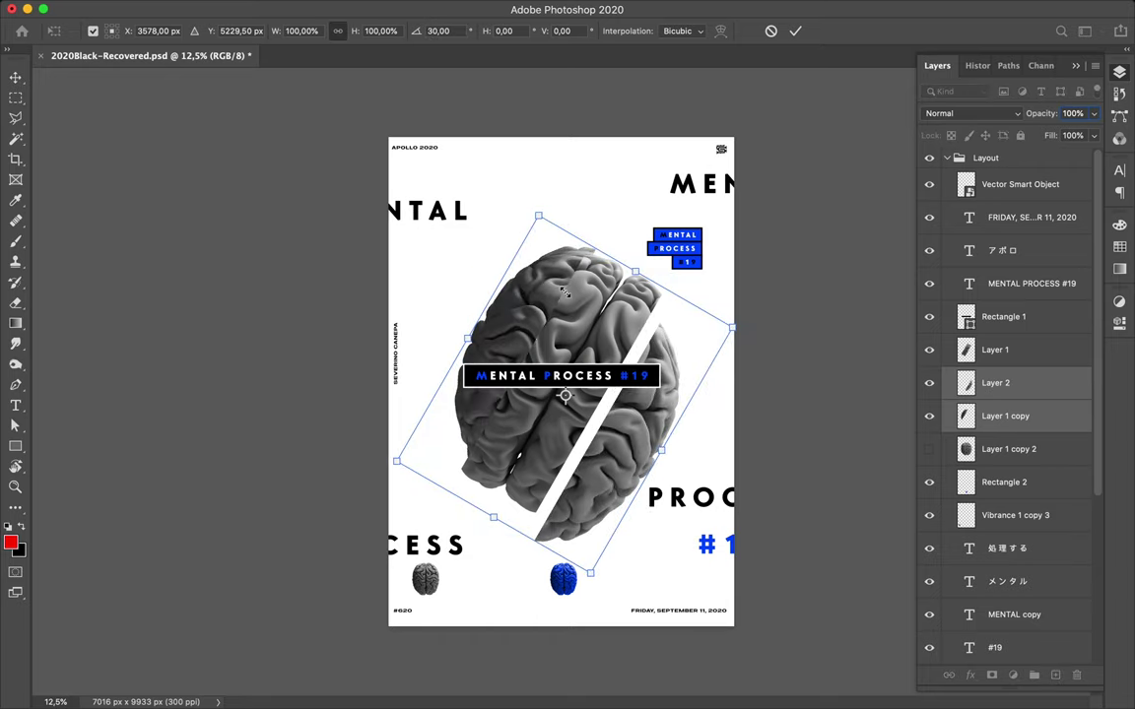
{"action": "left_click_drag", "start_coordinate": [540, 216], "coordinate": [571, 337]}
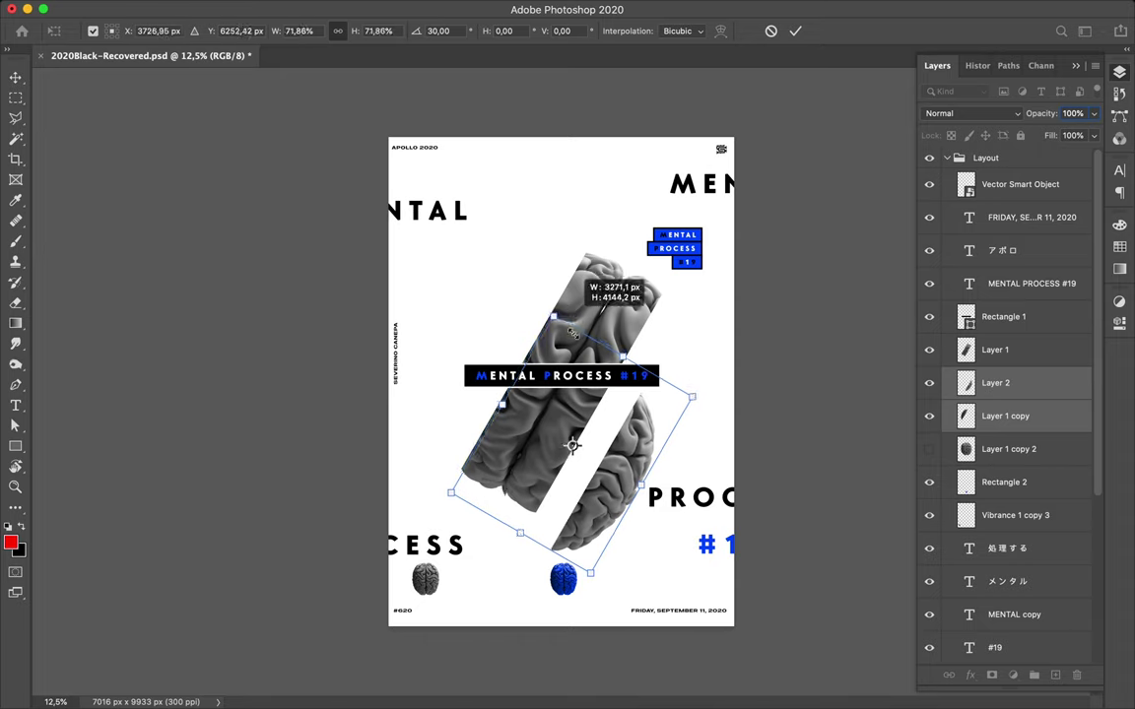
{"action": "key", "text": "Return"}
{"action": "mouse_move", "coordinate": [622, 473]}
{"action": "left_mouse_down"}
{"action": "mouse_move", "coordinate": [493, 429]}
{"action": "mouse_move", "coordinate": [522, 281]}
{"action": "left_mouse_up"}
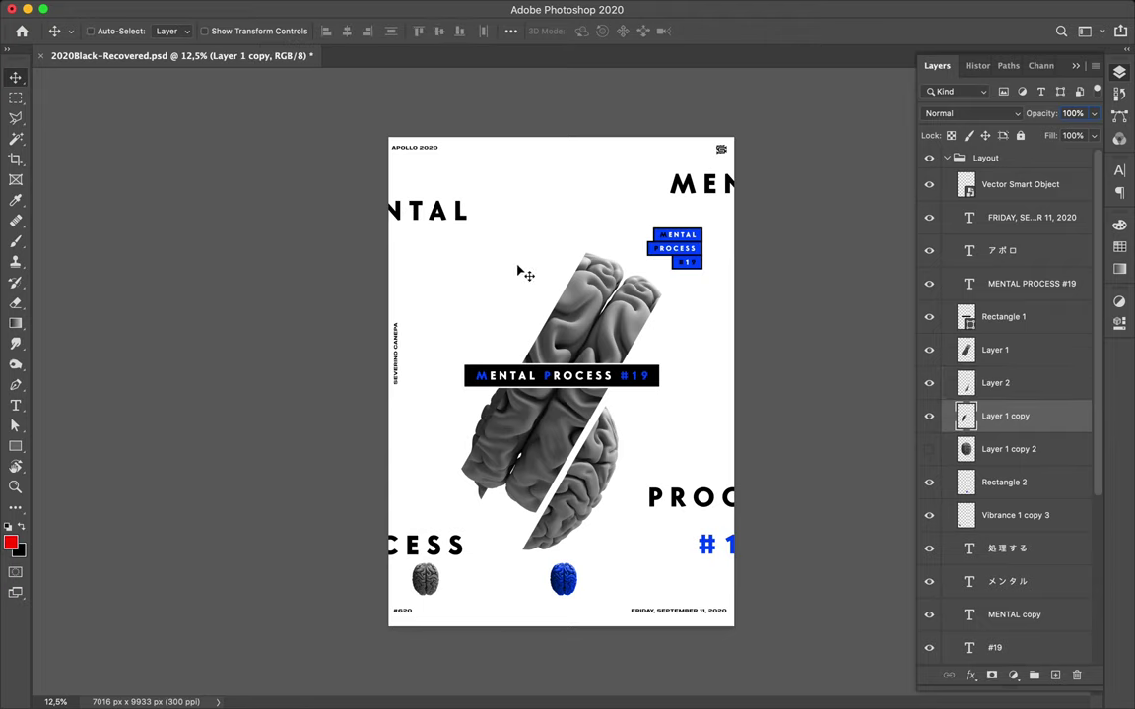
{"action": "left_click_drag", "start_coordinate": [521, 280], "coordinate": [519, 282]}
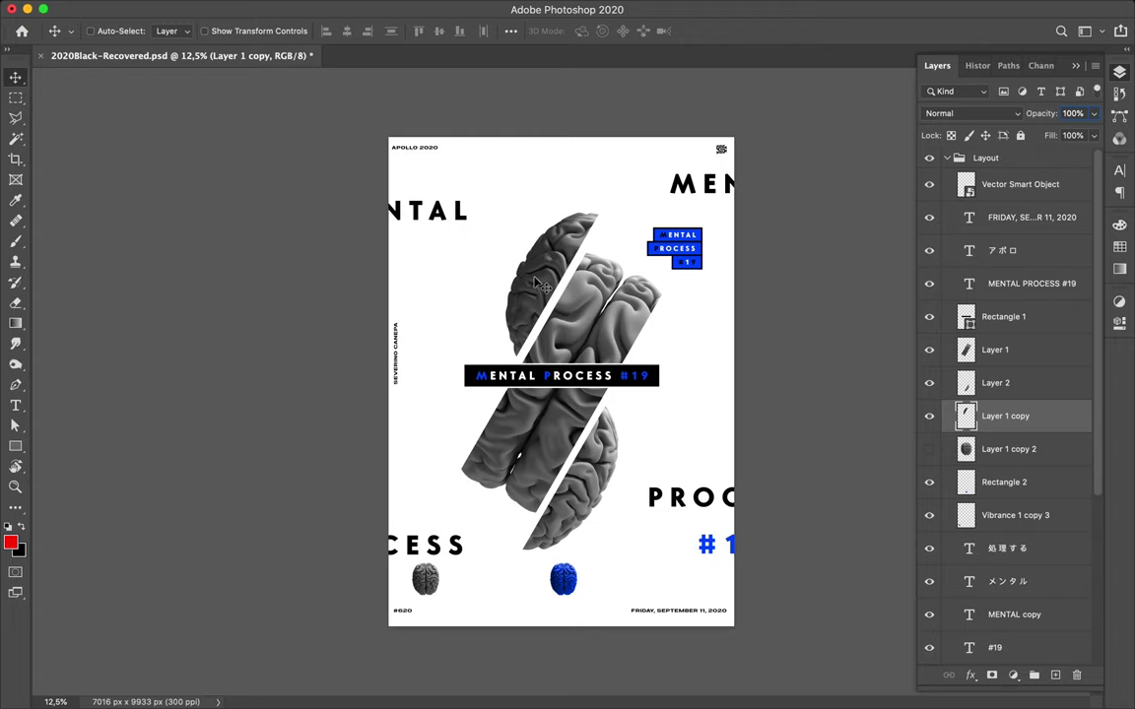
Switch to the Rectangle tool and view its fill colour choices.
{"action": "key", "text": "m"}
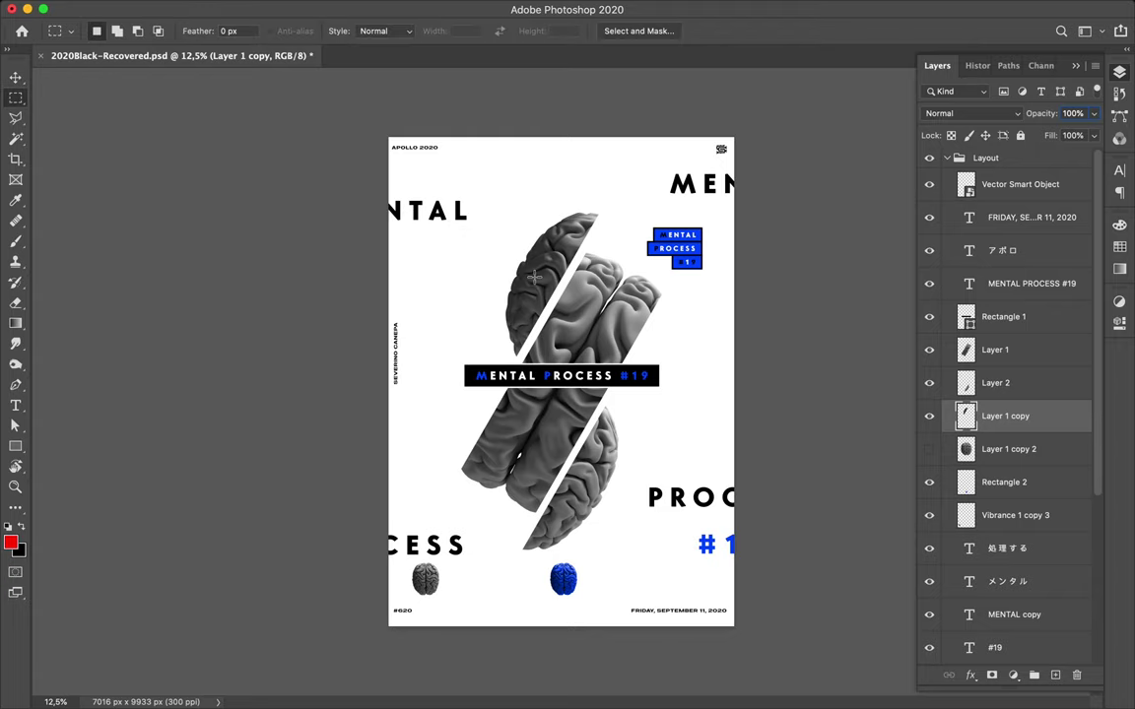
{"action": "key", "text": "u"}
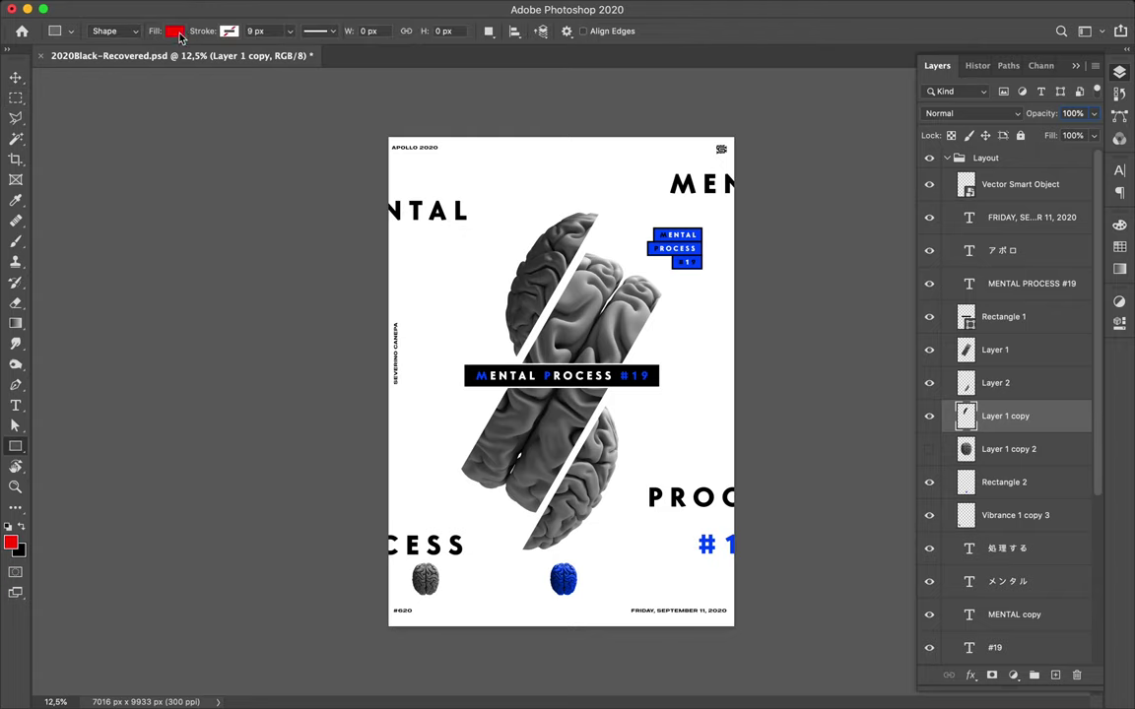
{"action": "left_click", "coordinate": [178, 33]}
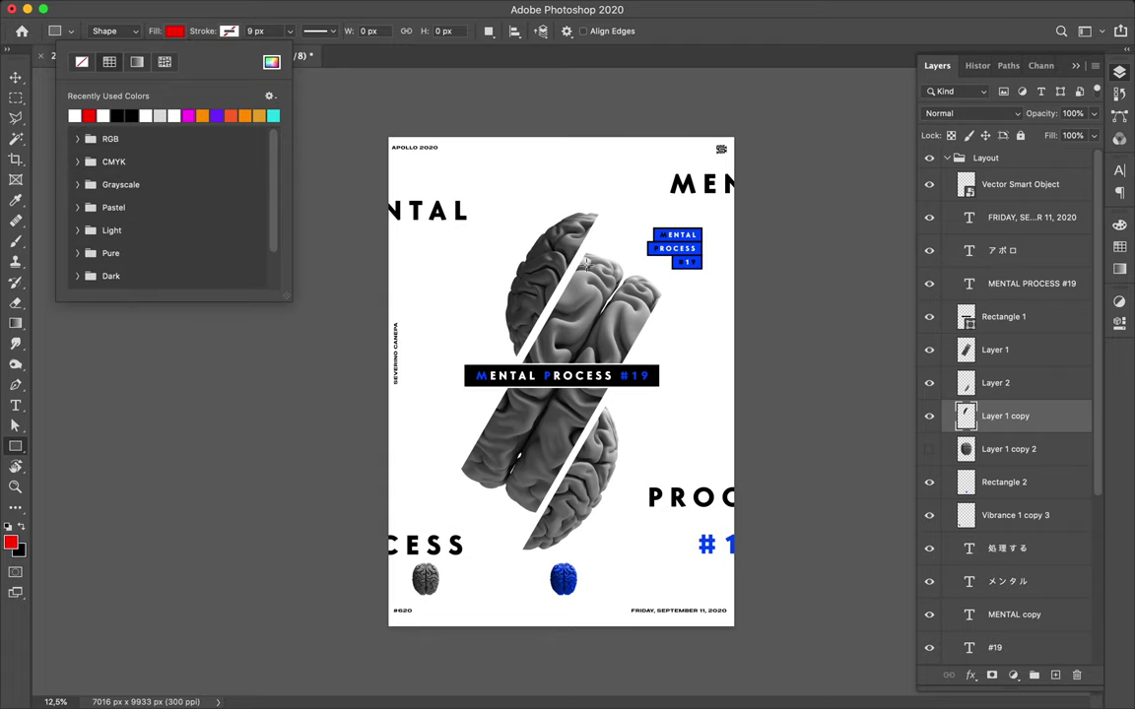
{"action": "scroll", "coordinate": [593, 390], "scroll_direction": "up", "scroll_amount": 1}
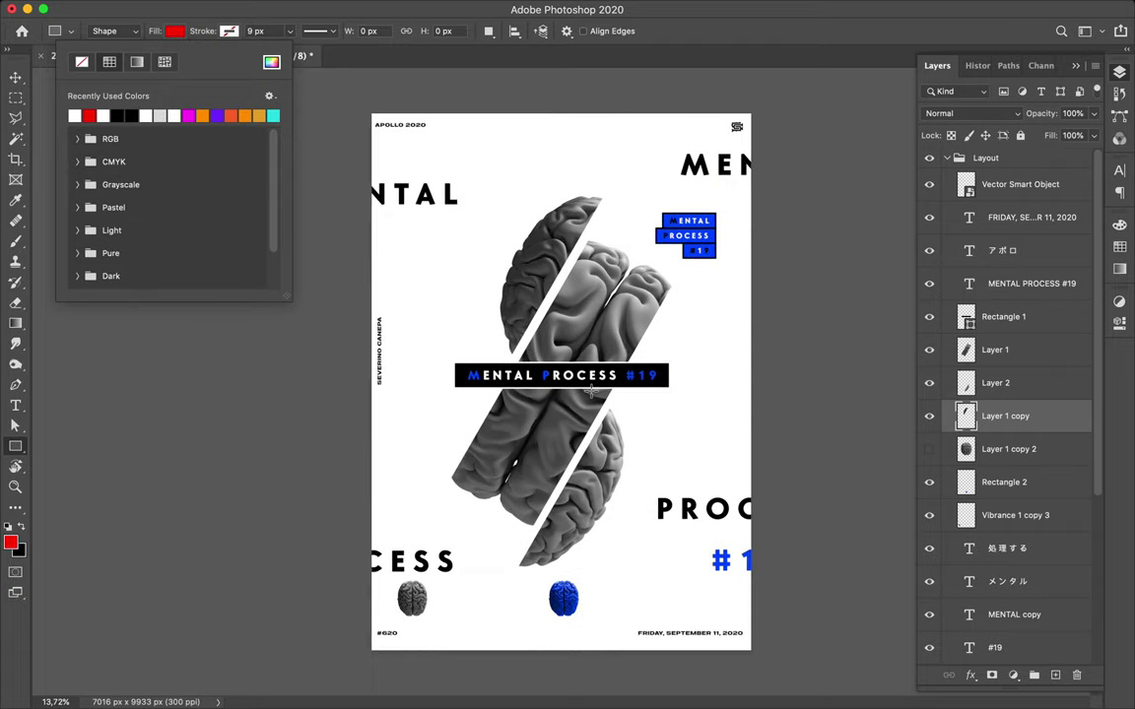
{"action": "key", "text": "v"}
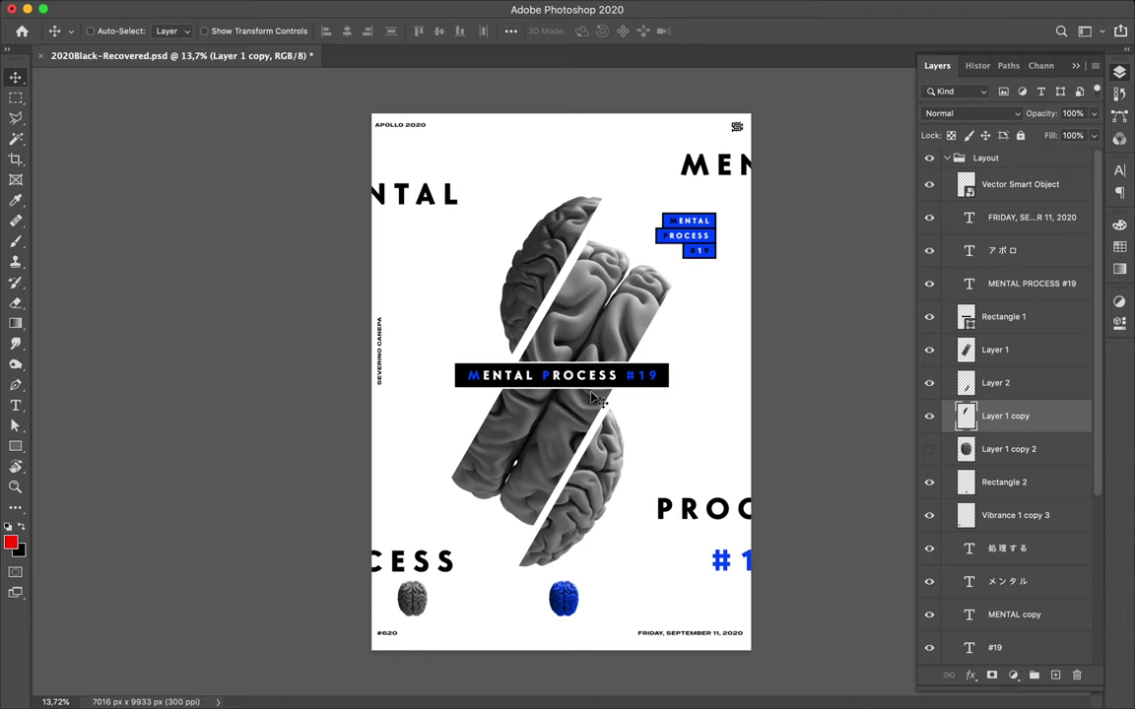
{"action": "scroll", "coordinate": [704, 388], "scroll_direction": "up", "scroll_amount": 2}
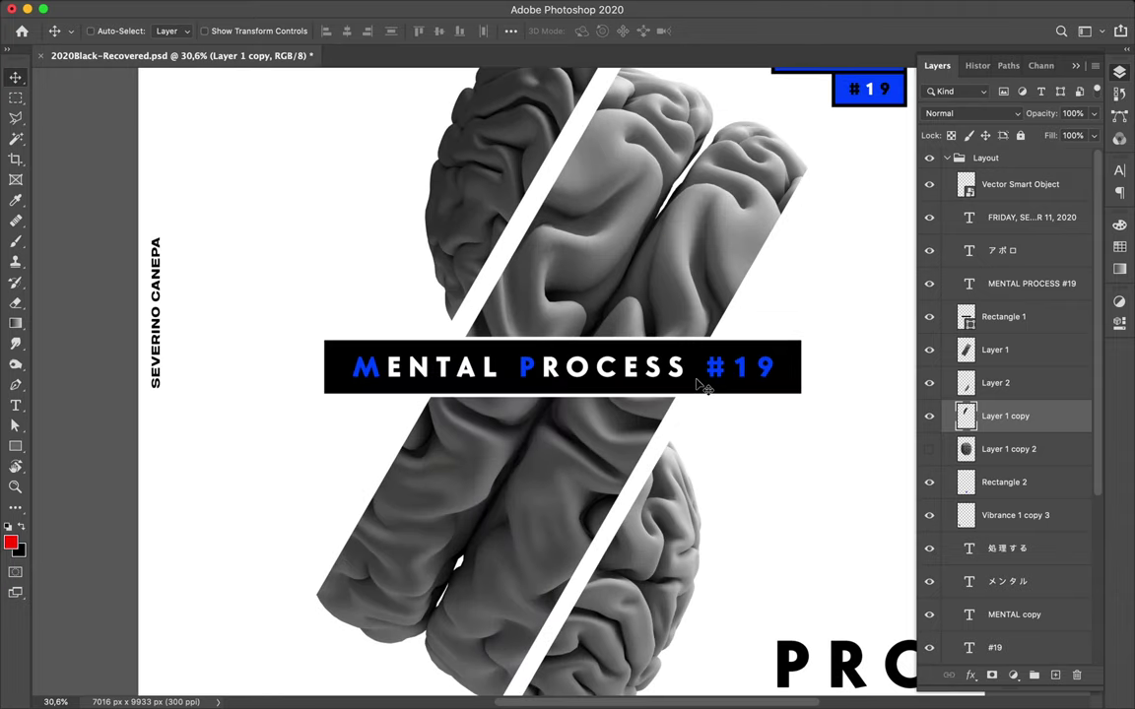
Sample the blue from the #19 and MENTAL PROCESS lettering, then start a bar across NTAL.
{"action": "key", "text": "i"}
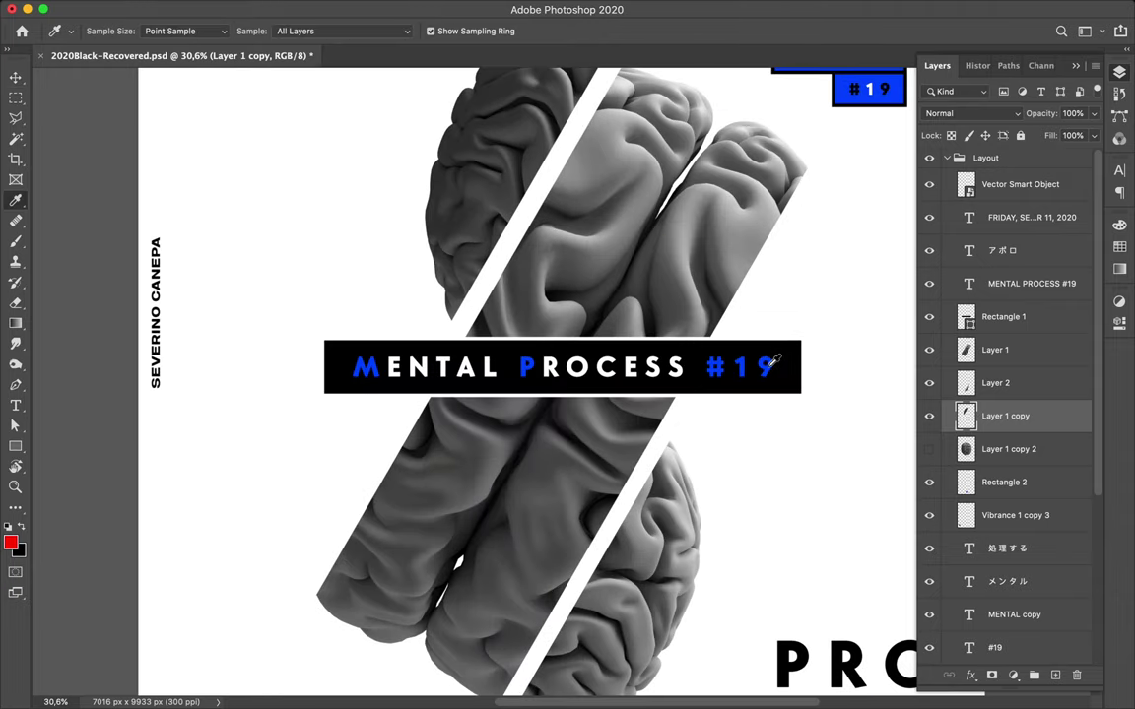
{"action": "left_click", "coordinate": [775, 363]}
{"action": "scroll", "coordinate": [775, 364], "scroll_direction": "up", "scroll_amount": 5}
{"action": "scroll", "coordinate": [775, 363], "scroll_direction": "right", "scroll_amount": 2}
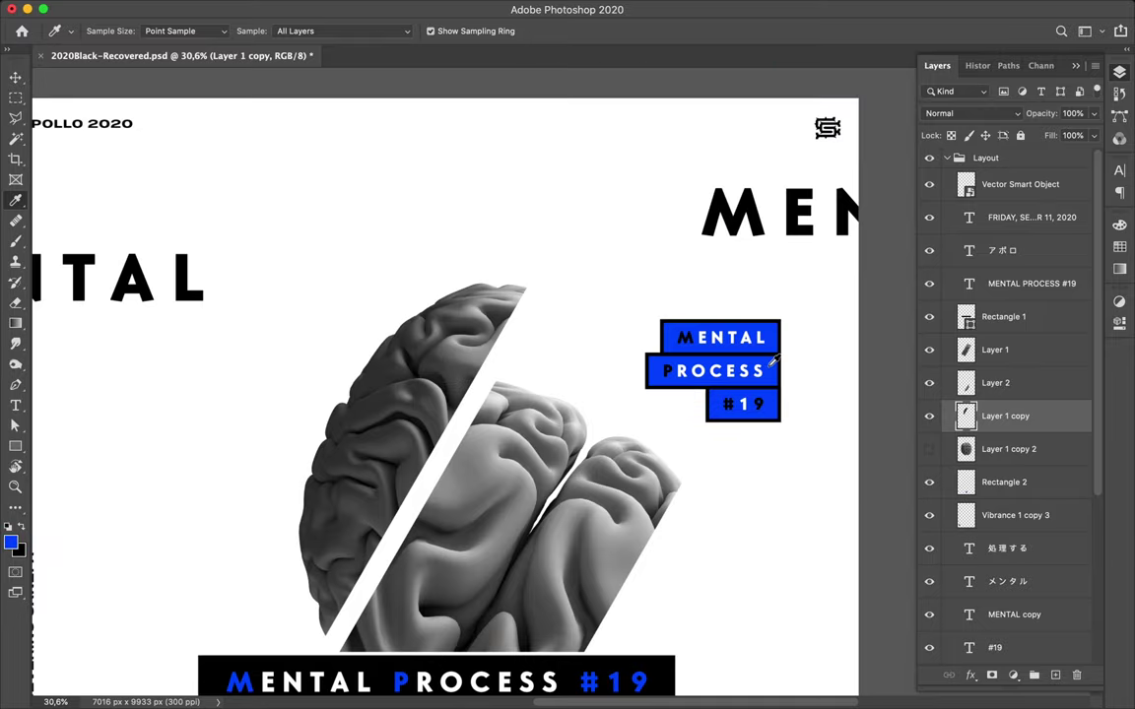
{"action": "left_click", "coordinate": [772, 337]}
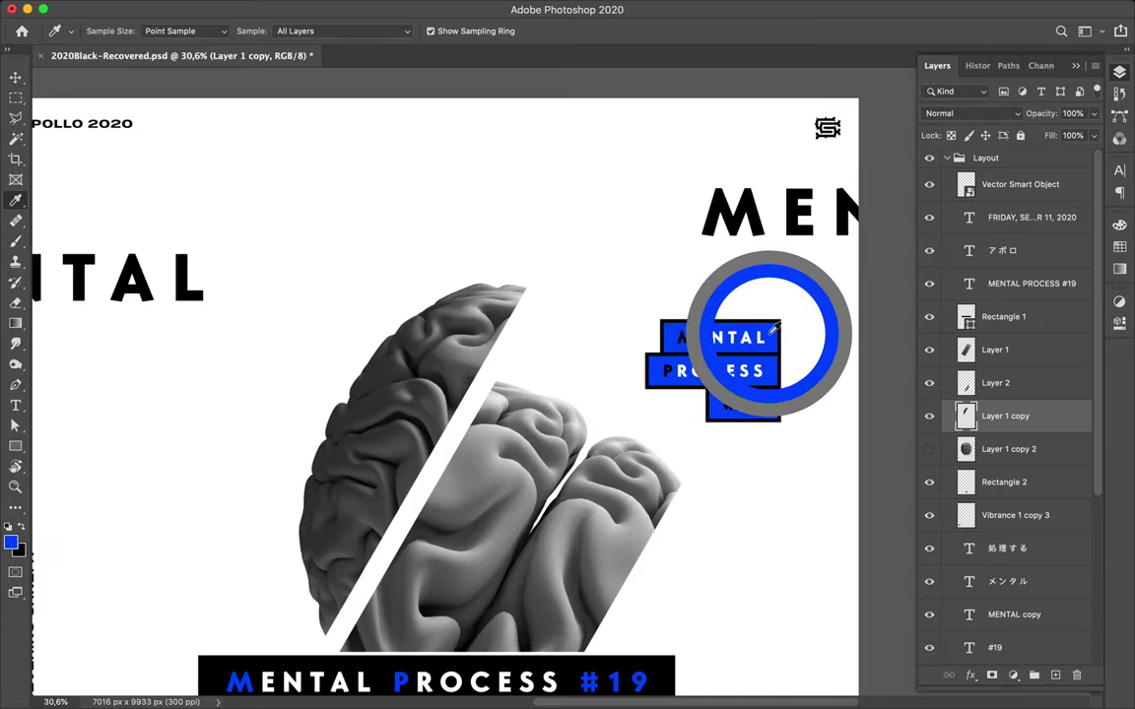
{"action": "scroll", "coordinate": [266, 203], "scroll_direction": "down", "scroll_amount": 2}
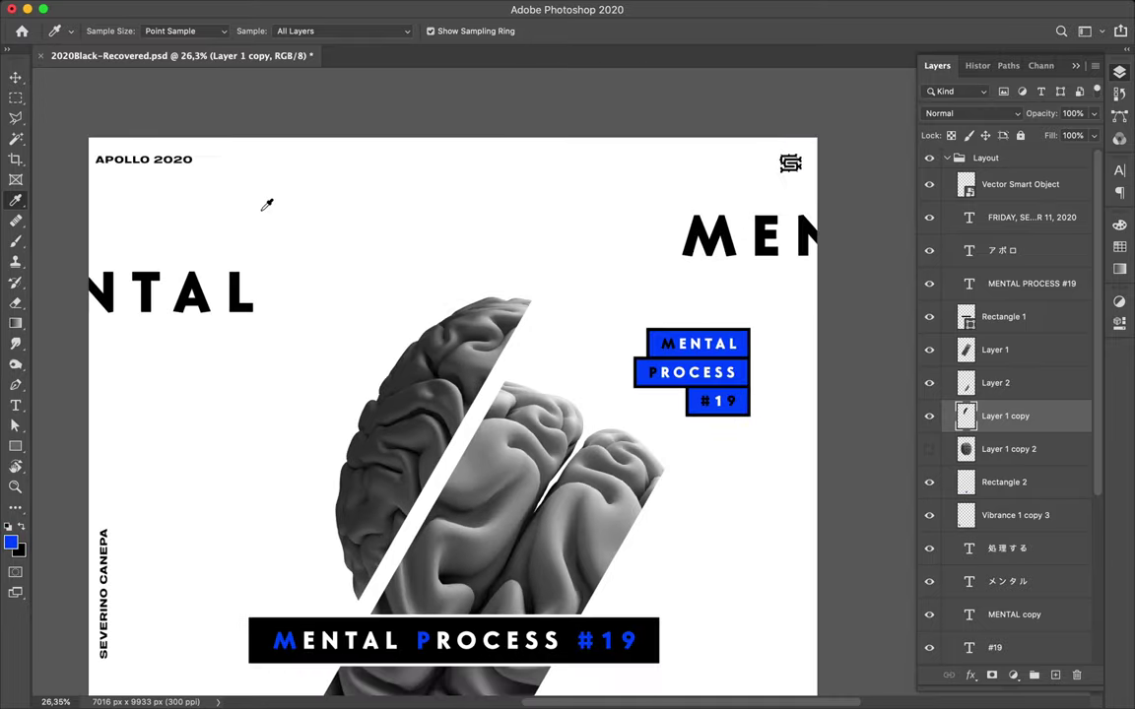
{"action": "key", "text": "u"}
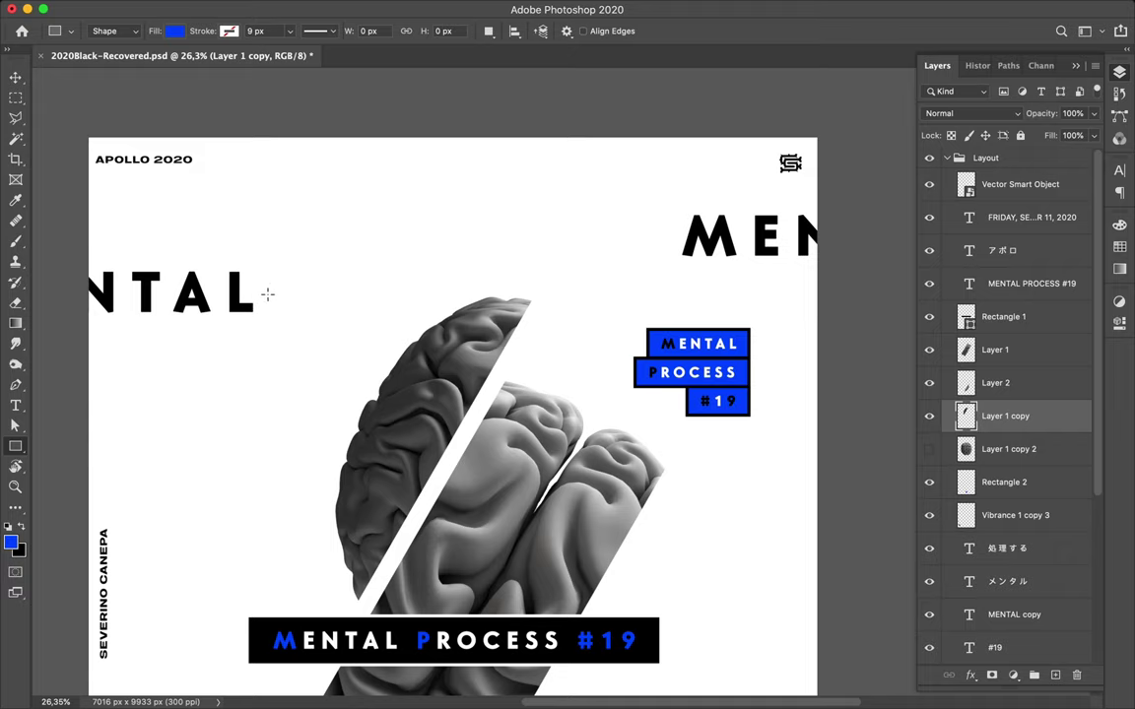
{"action": "left_click_drag", "start_coordinate": [267, 292], "coordinate": [55, 325]}
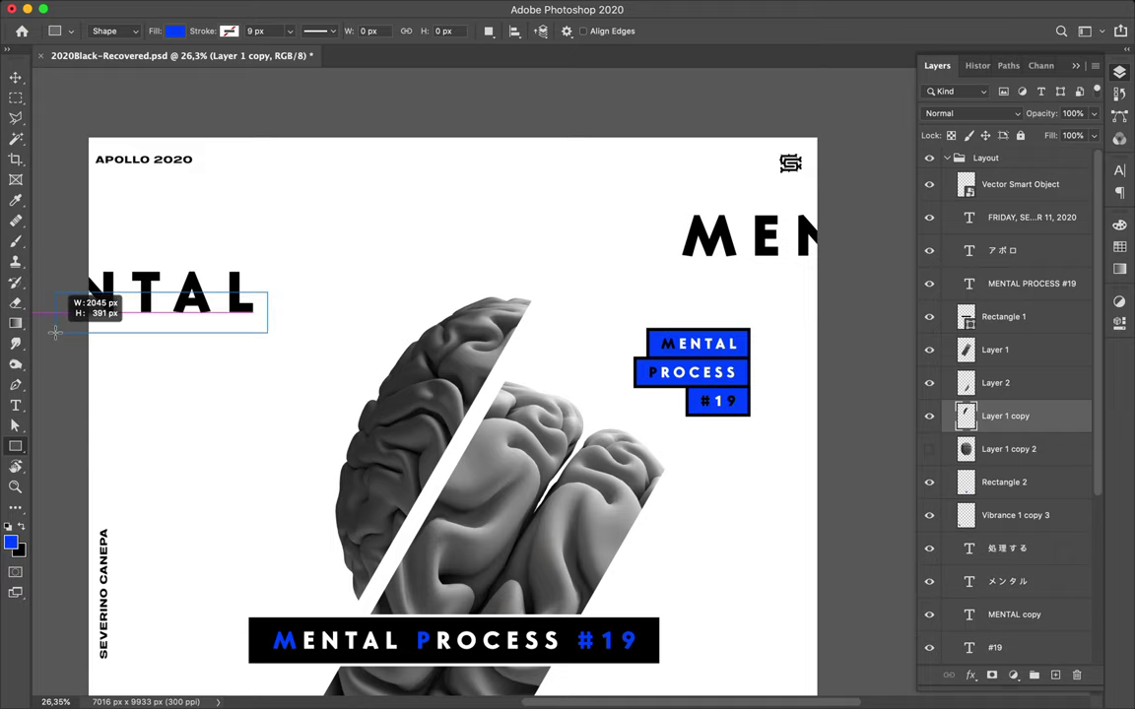
Finish the blue bar behind NTAL and place Rectangle 3 just above Layer 0.
{"action": "left_click_drag", "start_coordinate": [55, 324], "coordinate": [56, 323]}
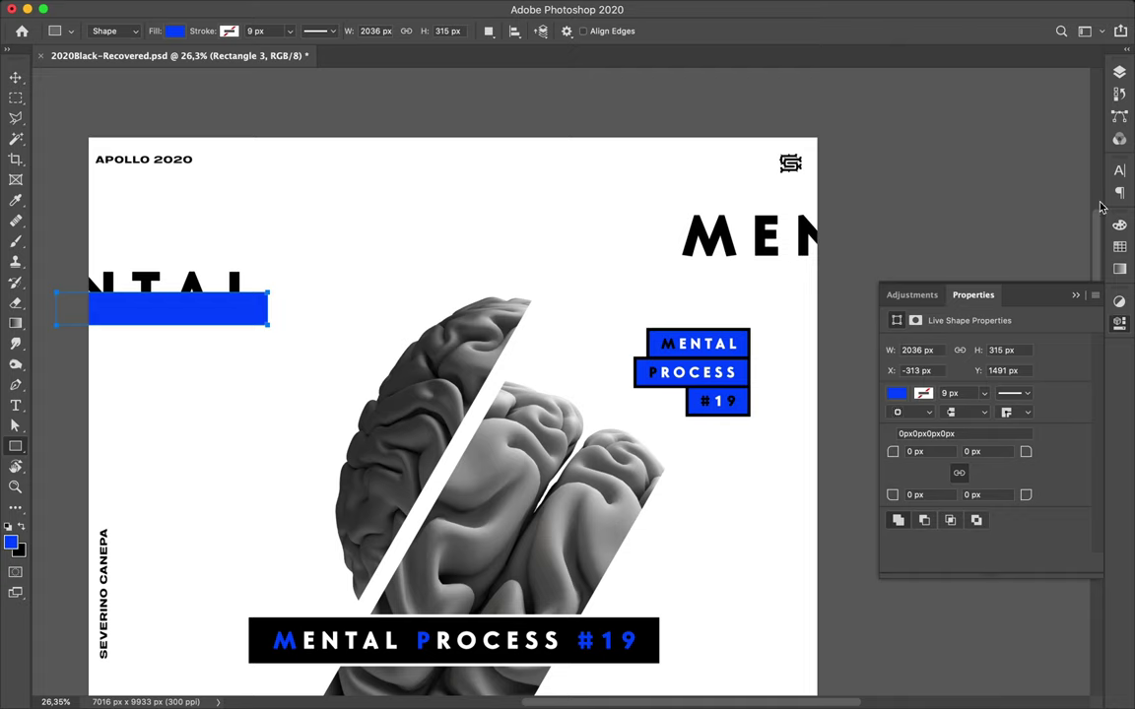
{"action": "left_click", "coordinate": [1120, 72]}
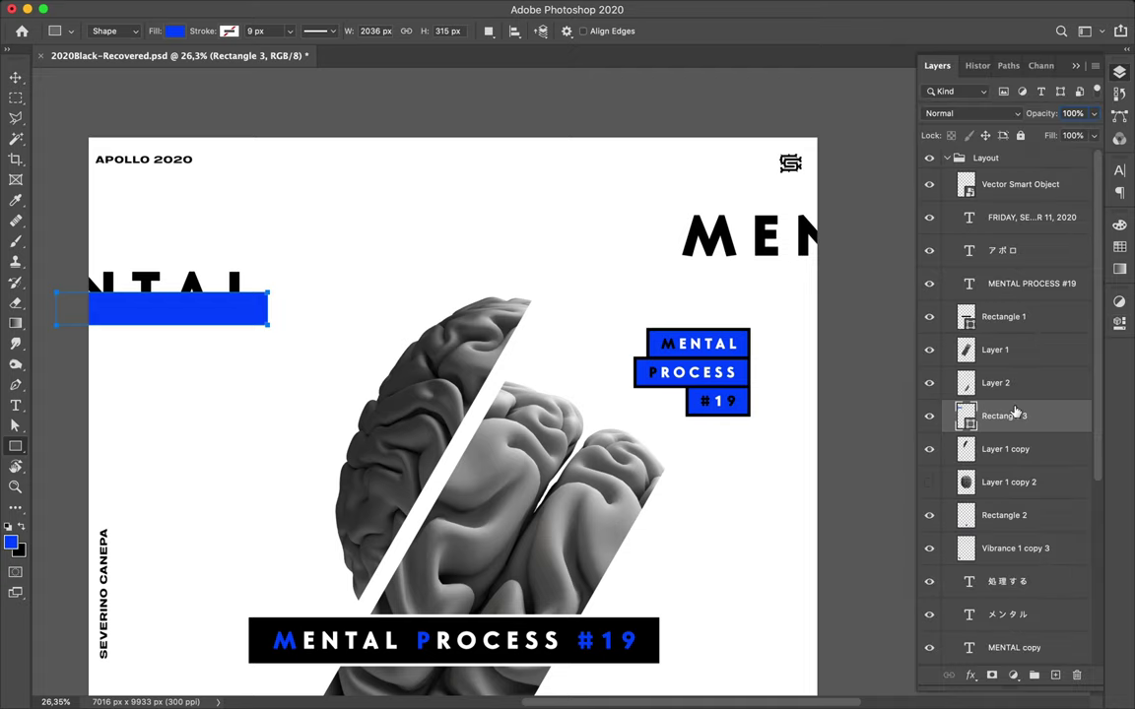
{"action": "left_click_drag", "start_coordinate": [952, 409], "coordinate": [1014, 669]}
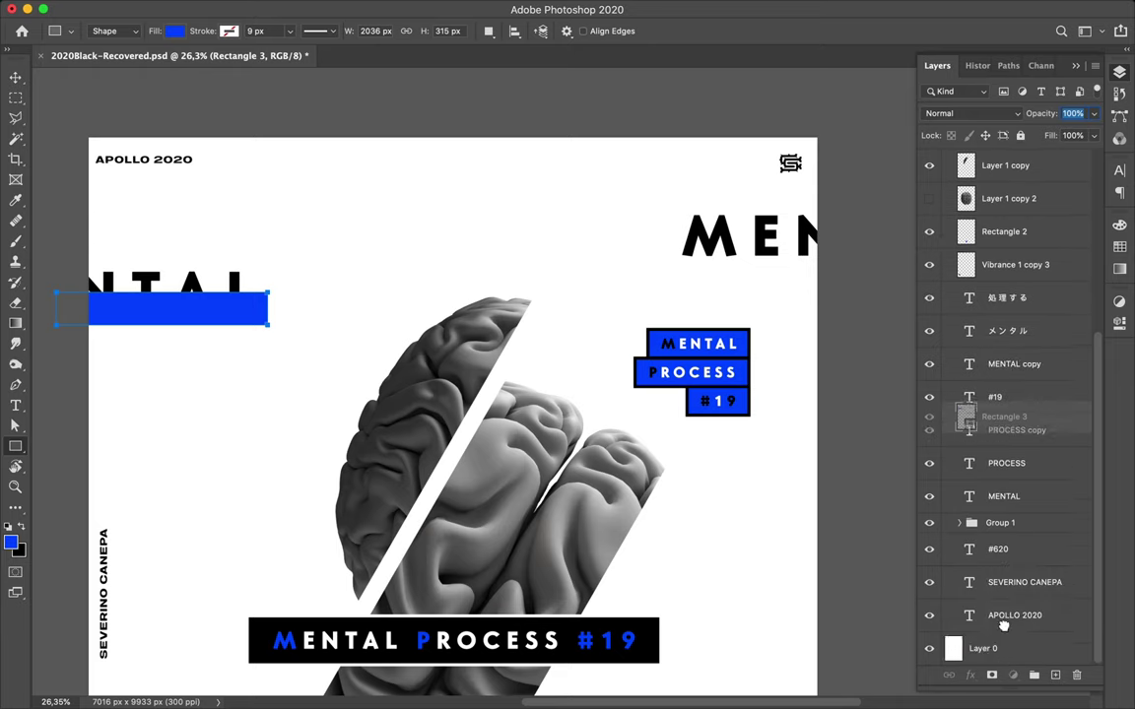
{"action": "left_click_drag", "start_coordinate": [1014, 669], "coordinate": [1006, 633]}
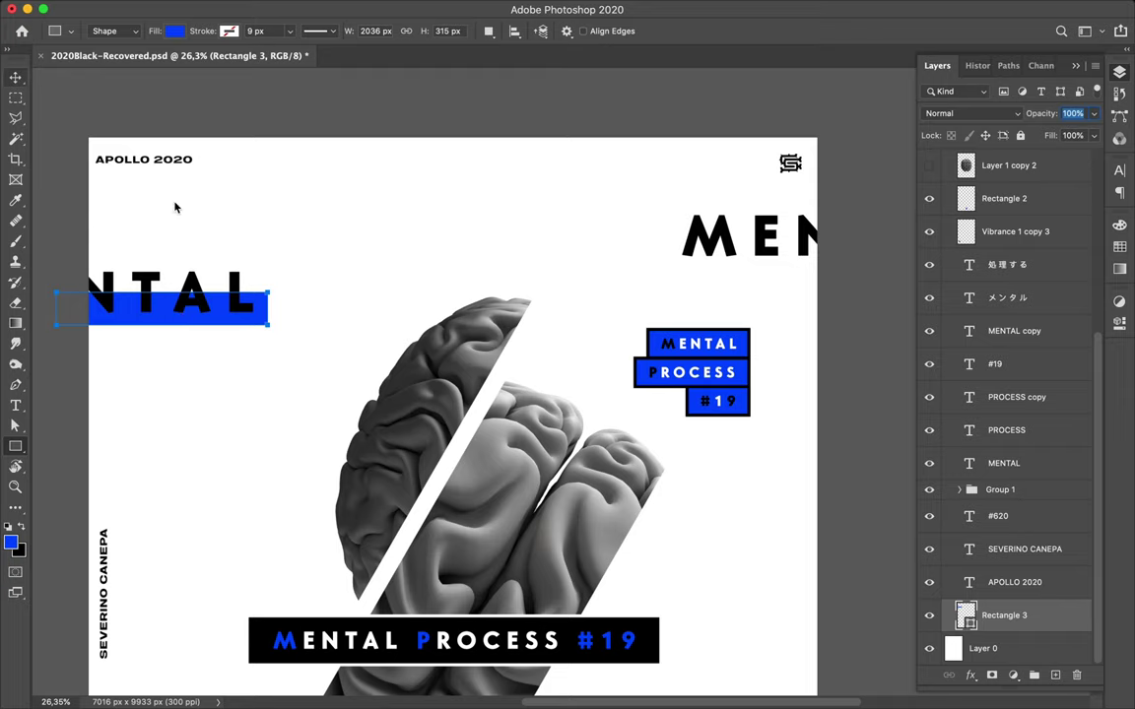
Nudge the blue bar under NTAL and Alt-drag a copy behind MEN at top right.
{"action": "key", "text": "v"}
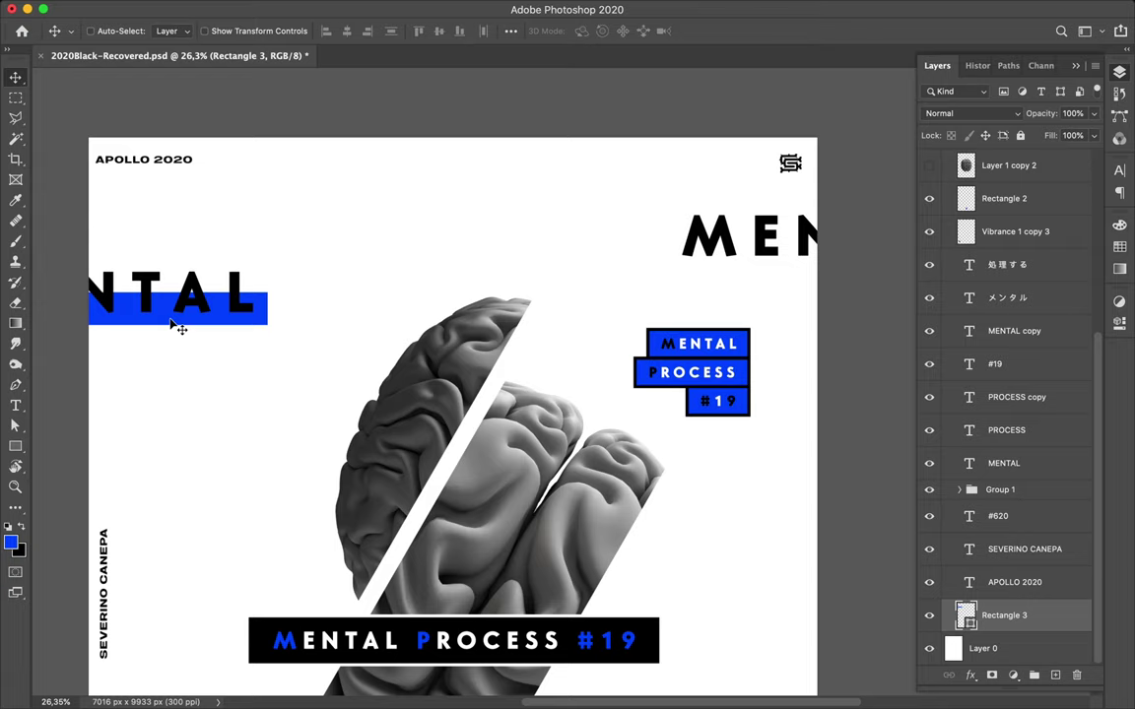
{"action": "left_click_drag", "start_coordinate": [171, 324], "coordinate": [169, 318]}
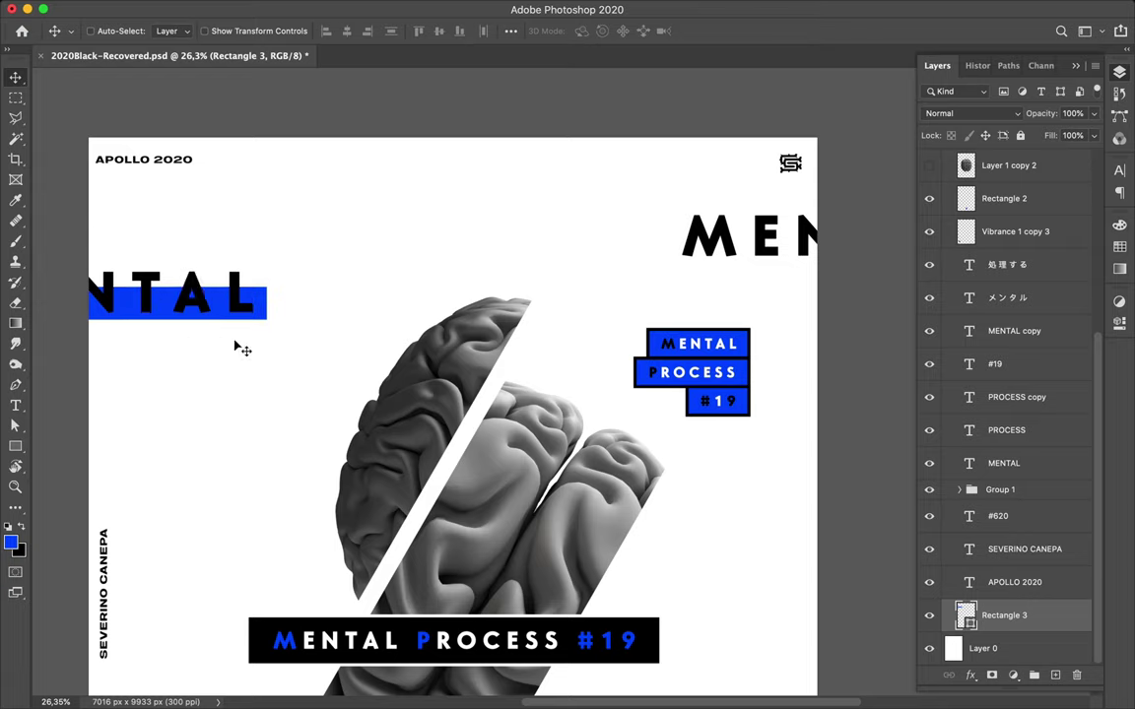
{"action": "mouse_move", "coordinate": [162, 323]}
{"action": "left_mouse_down", "text": "alt"}
{"action": "mouse_move", "coordinate": [806, 254]}
{"action": "mouse_move", "coordinate": [779, 237]}
{"action": "mouse_move", "coordinate": [782, 219]}
{"action": "left_mouse_up", "text": "alt"}
Squash the copied MEN bar to 48.57% height and lower it to Y 939.5 px.
{"action": "key", "text": "ctrl+t"}
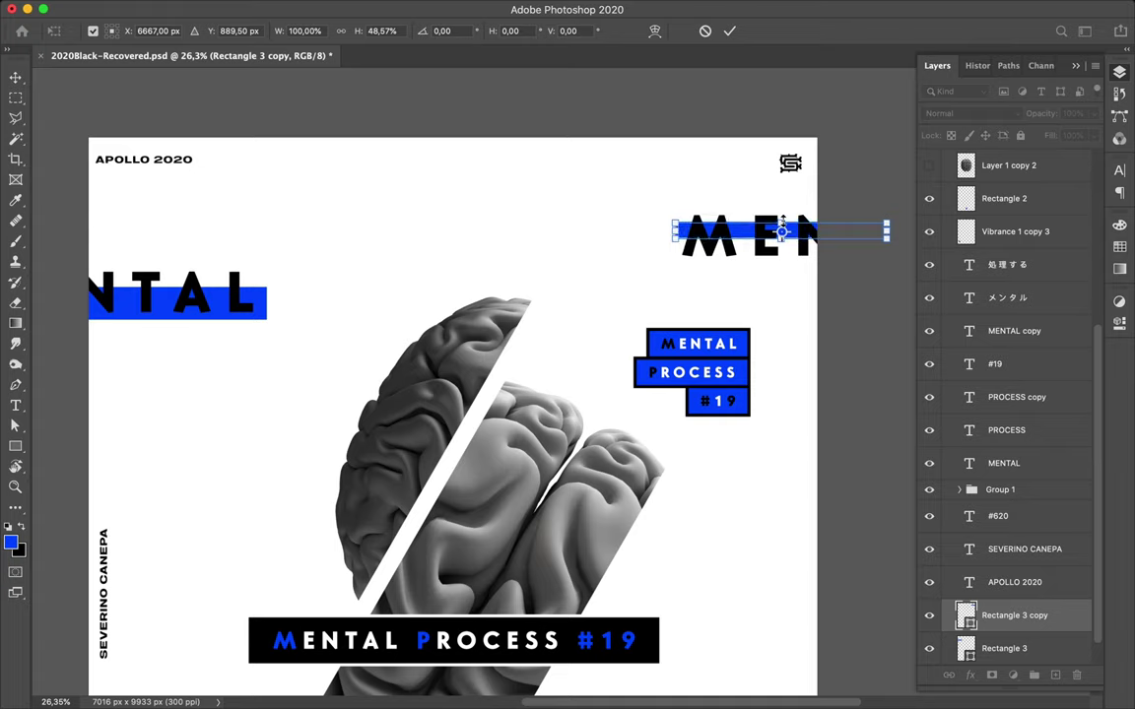
{"action": "key", "text": "shift+Down"}
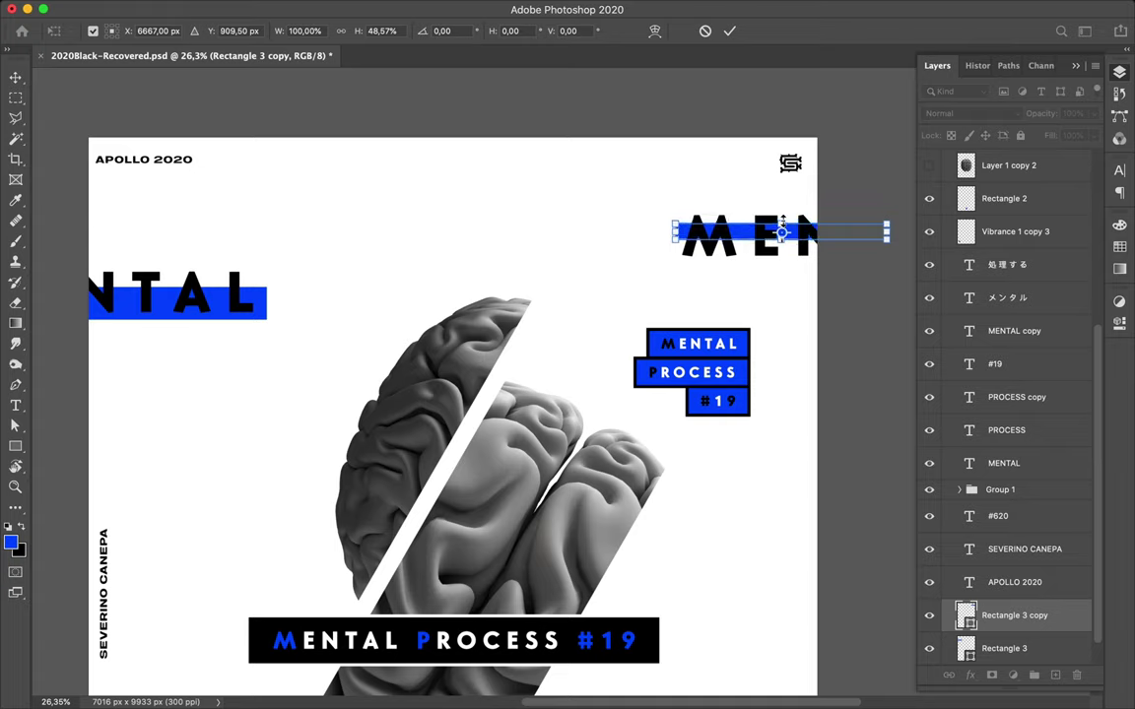
{"action": "key", "text": "shift+Down"}
{"action": "key", "text": "shift+Down"}
{"action": "key", "text": "shift+Down"}
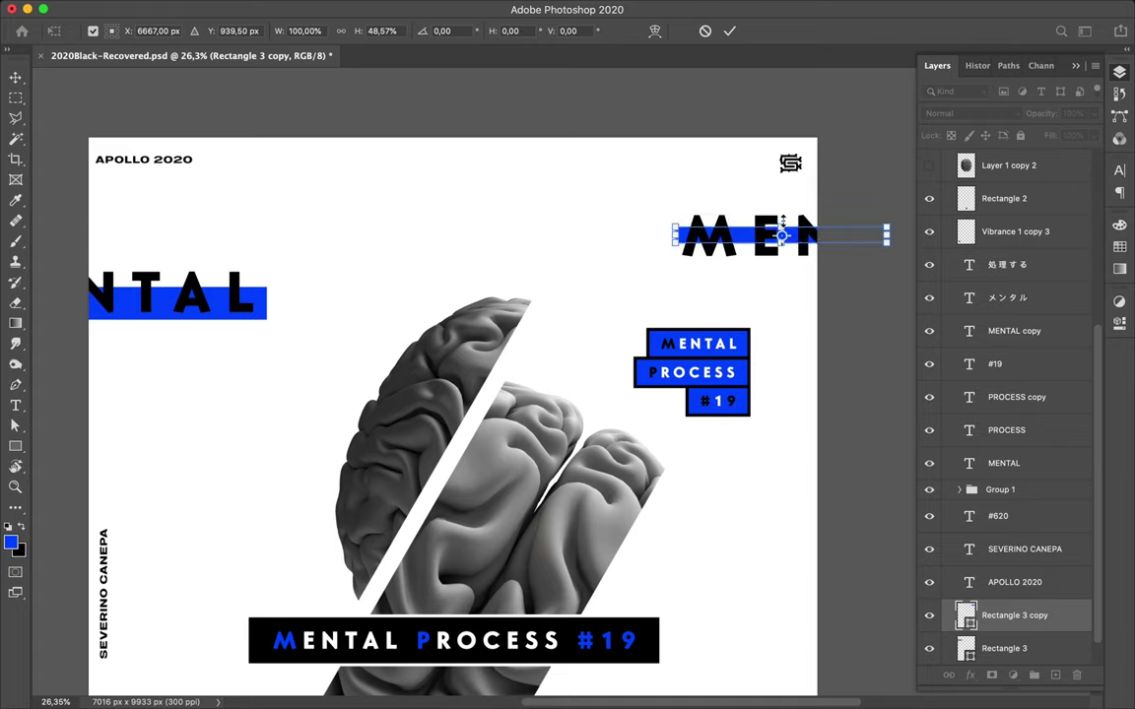
{"action": "scroll", "coordinate": [783, 237], "scroll_direction": "down", "scroll_amount": 5}
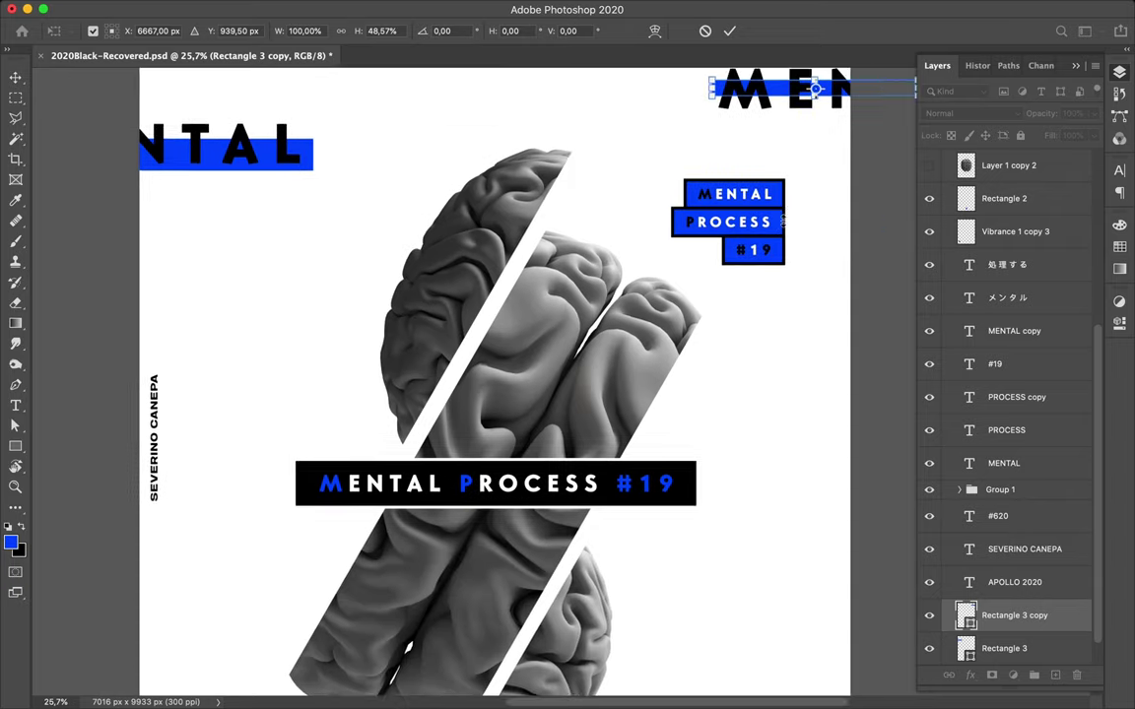
{"action": "scroll", "coordinate": [784, 227], "scroll_direction": "down", "scroll_amount": 3}
{"action": "scroll", "coordinate": [783, 221], "scroll_direction": "down", "scroll_amount": 2}
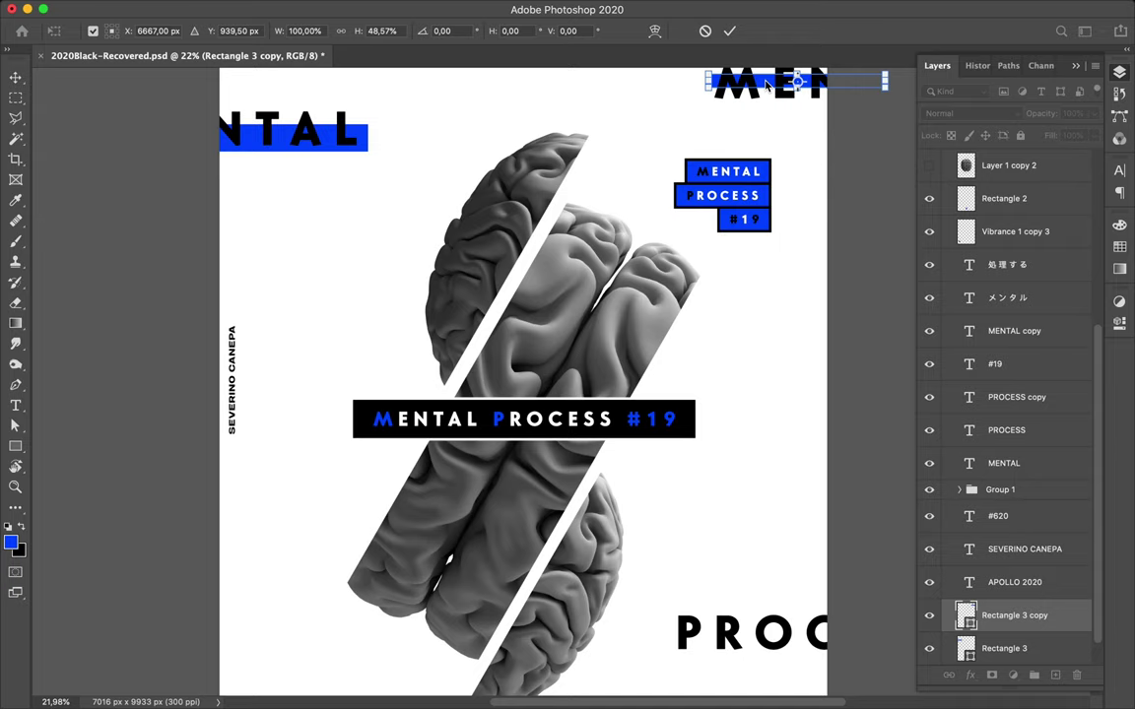
{"action": "key", "text": "Return"}
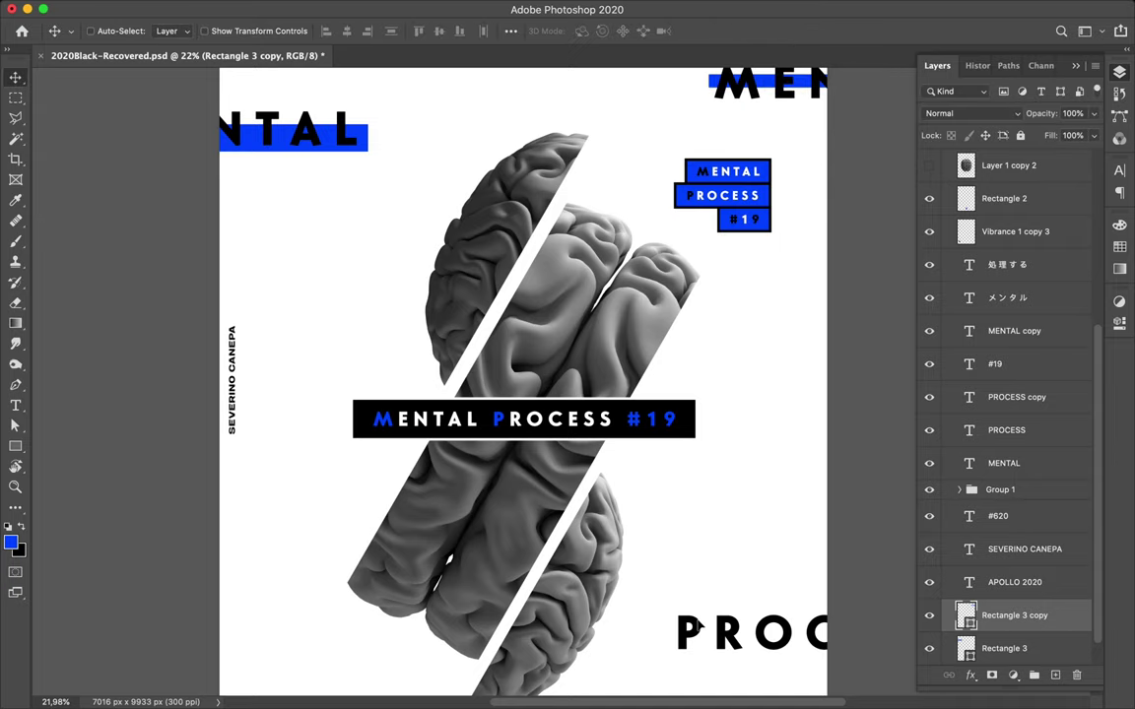
Duplicate the slim top-right strip down behind PROC as Rectangle 3 copy 2.
{"action": "mouse_move", "coordinate": [764, 90]}
{"action": "left_mouse_down"}
{"action": "mouse_move", "coordinate": [749, 613]}
{"action": "mouse_move", "coordinate": [734, 642]}
{"action": "left_mouse_up"}
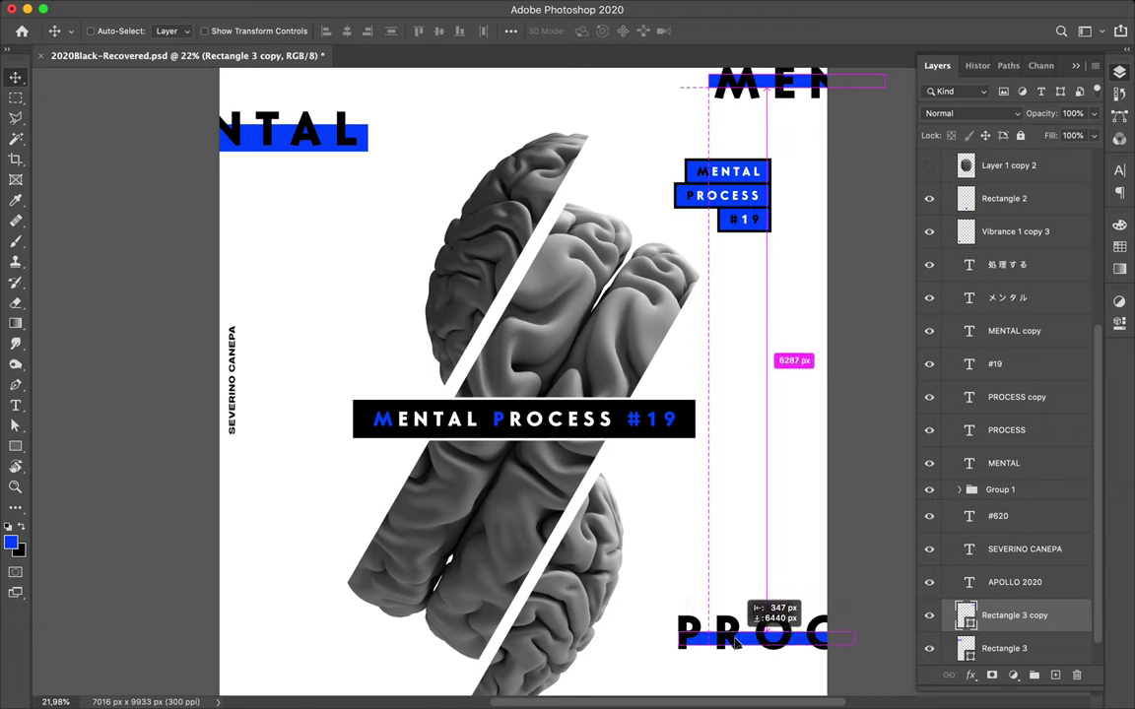
{"action": "left_click_drag", "start_coordinate": [734, 641], "coordinate": [741, 631]}
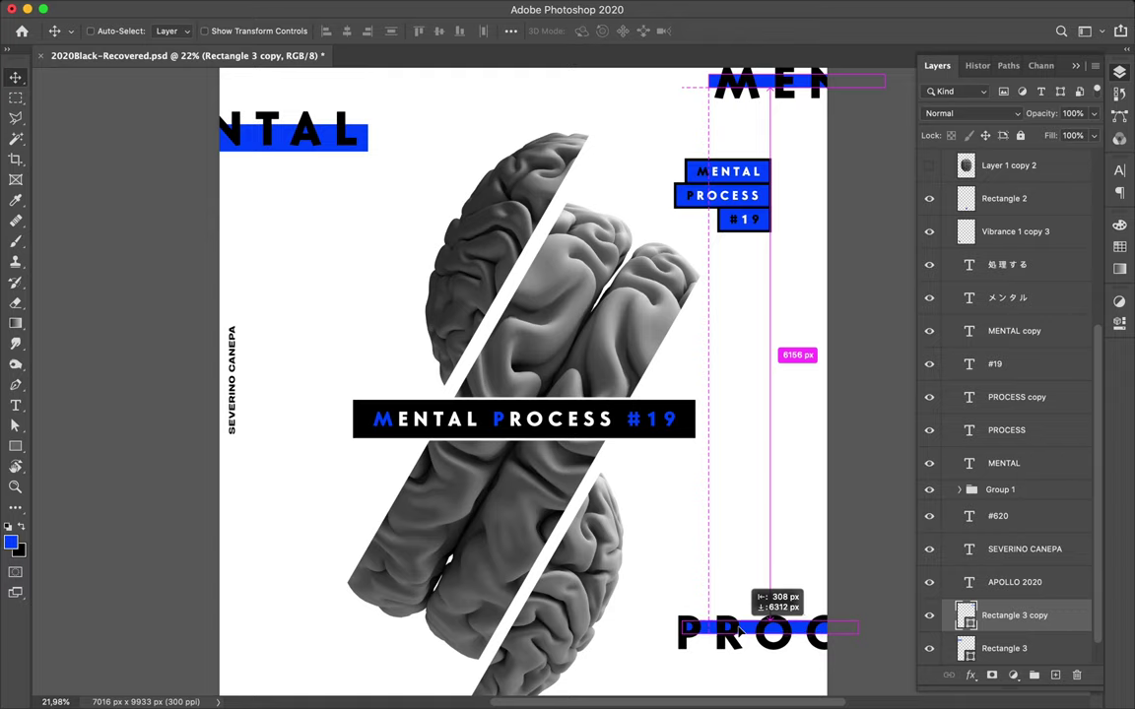
{"action": "left_click_drag", "start_coordinate": [741, 631], "coordinate": [740, 631]}
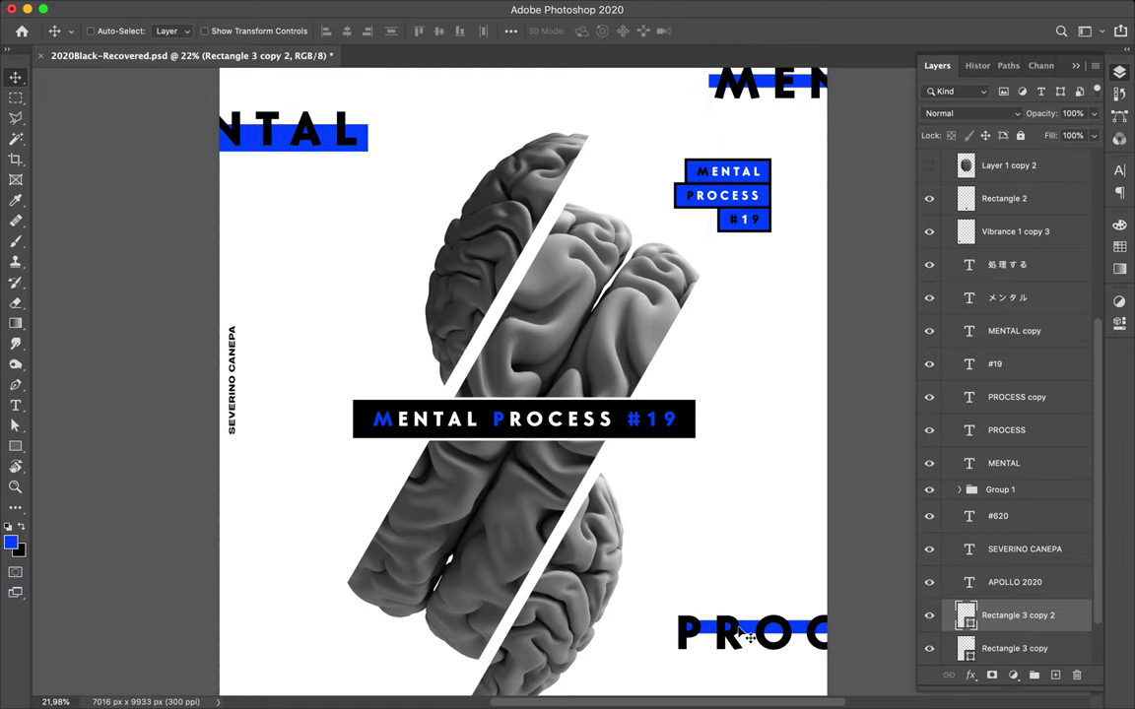
{"action": "scroll", "coordinate": [749, 638], "scroll_direction": "down", "scroll_amount": 5}
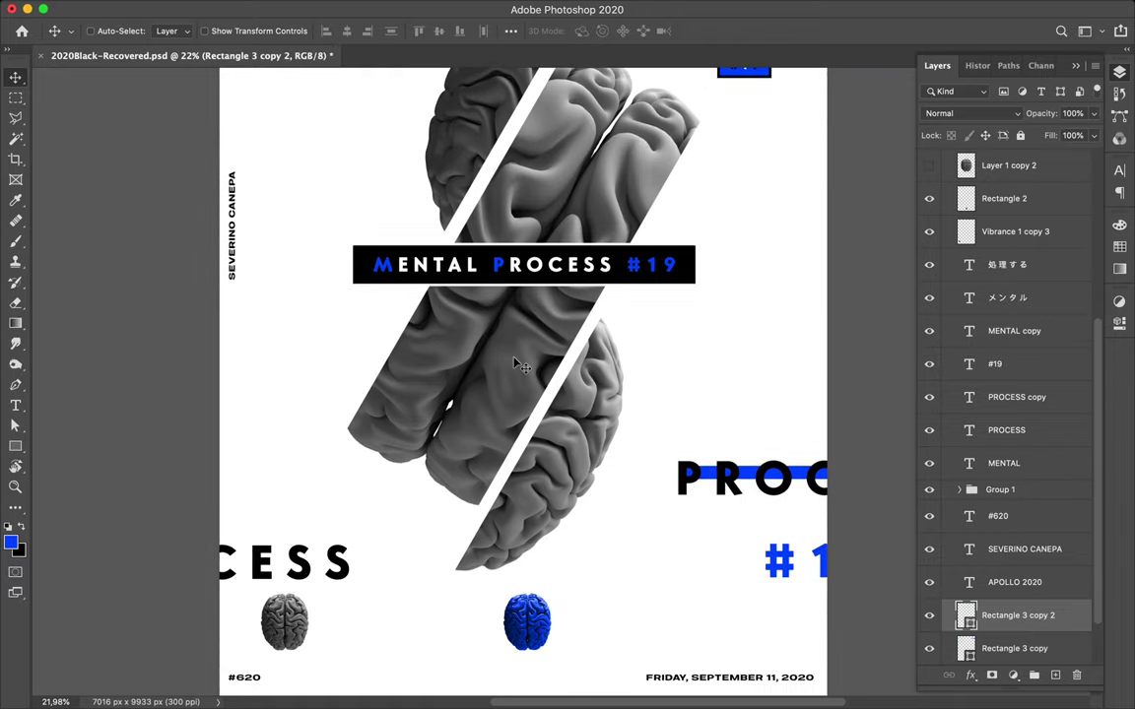
{"action": "scroll", "coordinate": [469, 330], "scroll_direction": "up", "scroll_amount": 7}
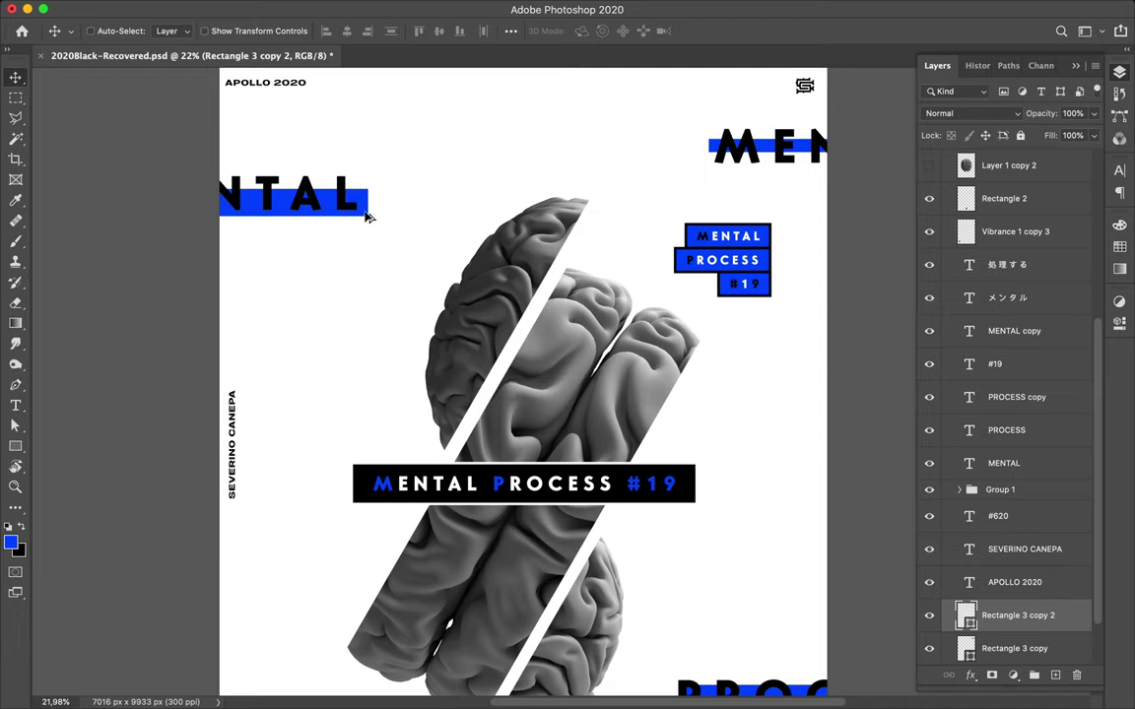
Duplicate the NTAL bar behind CESS as Rectangle 3 copy 3, enable Auto-Select, and fit the poster on screen.
{"action": "left_click_drag", "start_coordinate": [366, 216], "coordinate": [366, 289]}
{"action": "left_click_drag", "start_coordinate": [352, 493], "coordinate": [343, 612]}
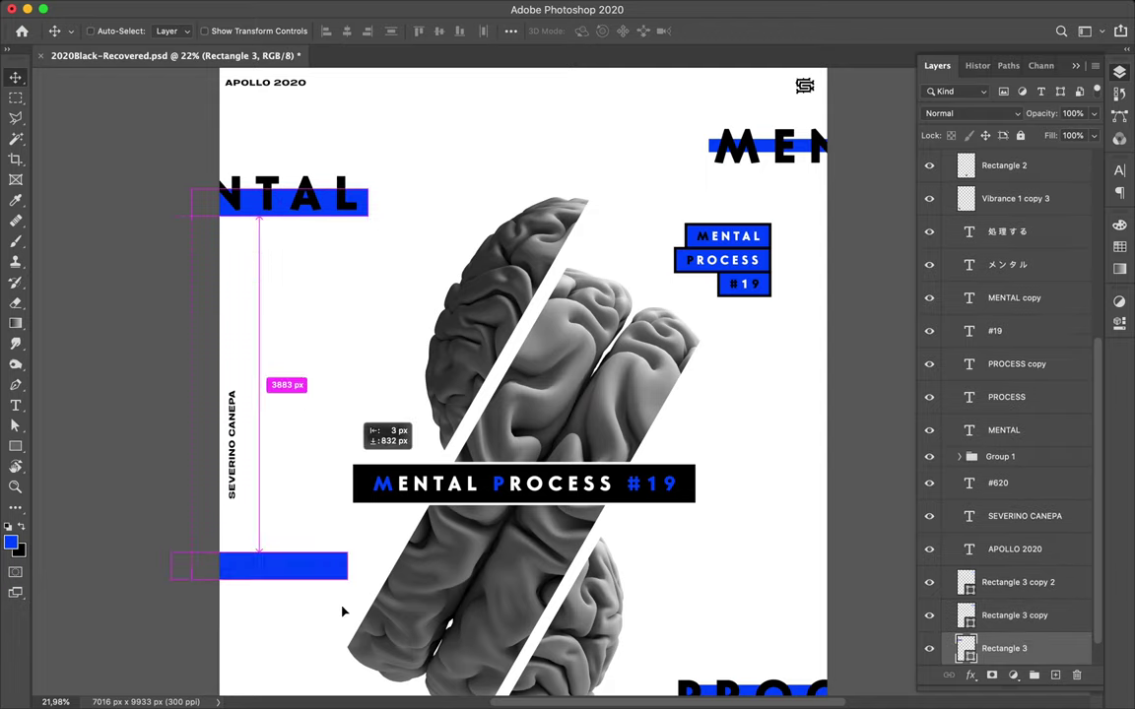
{"action": "scroll", "coordinate": [345, 611], "scroll_direction": "down", "scroll_amount": 5}
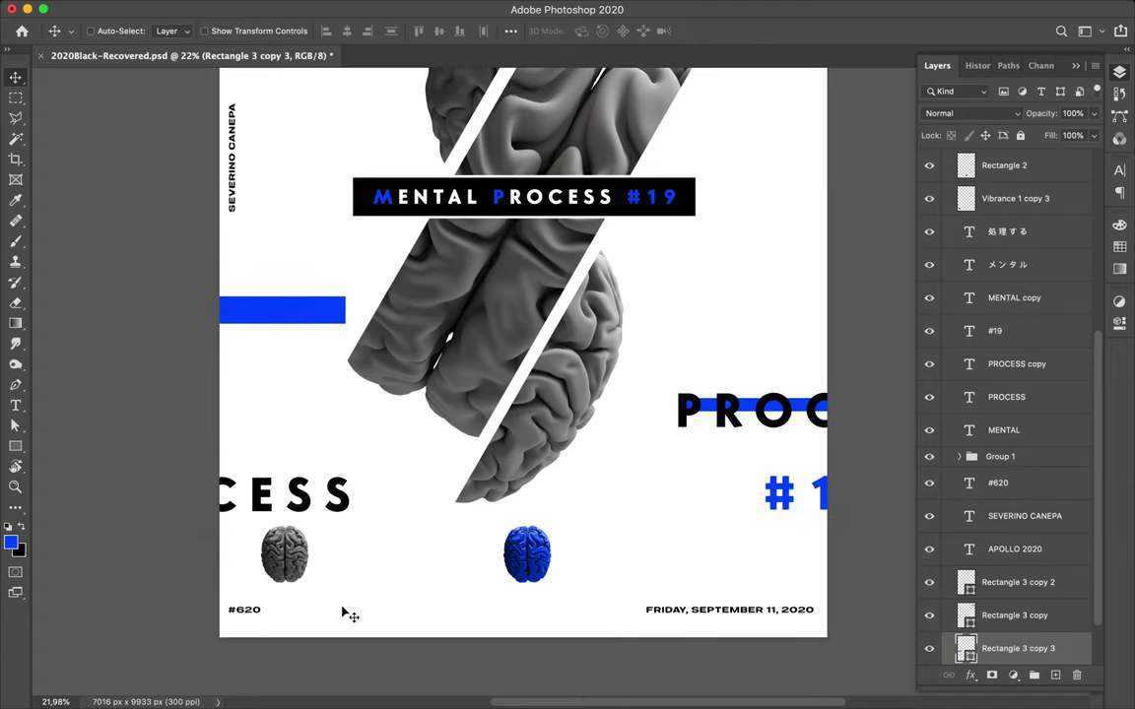
{"action": "left_click_drag", "start_coordinate": [314, 308], "coordinate": [321, 478]}
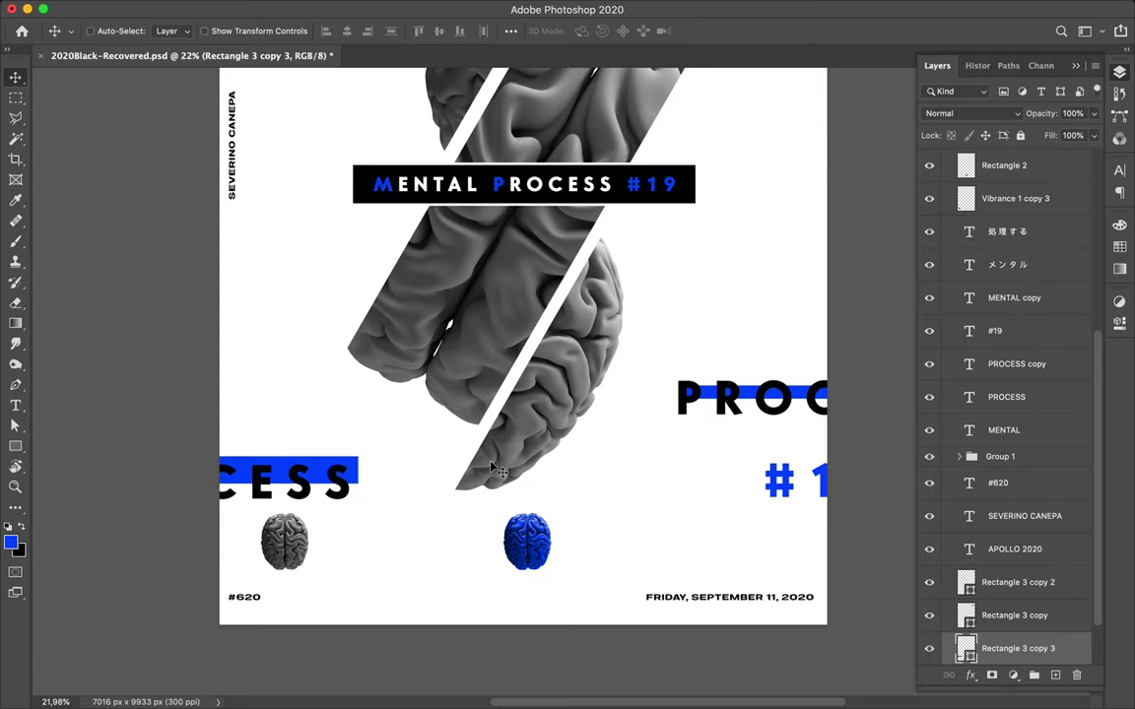
{"action": "scroll", "coordinate": [492, 467], "scroll_direction": "up", "scroll_amount": 5}
{"action": "scroll", "coordinate": [492, 467], "scroll_direction": "right", "scroll_amount": 1}
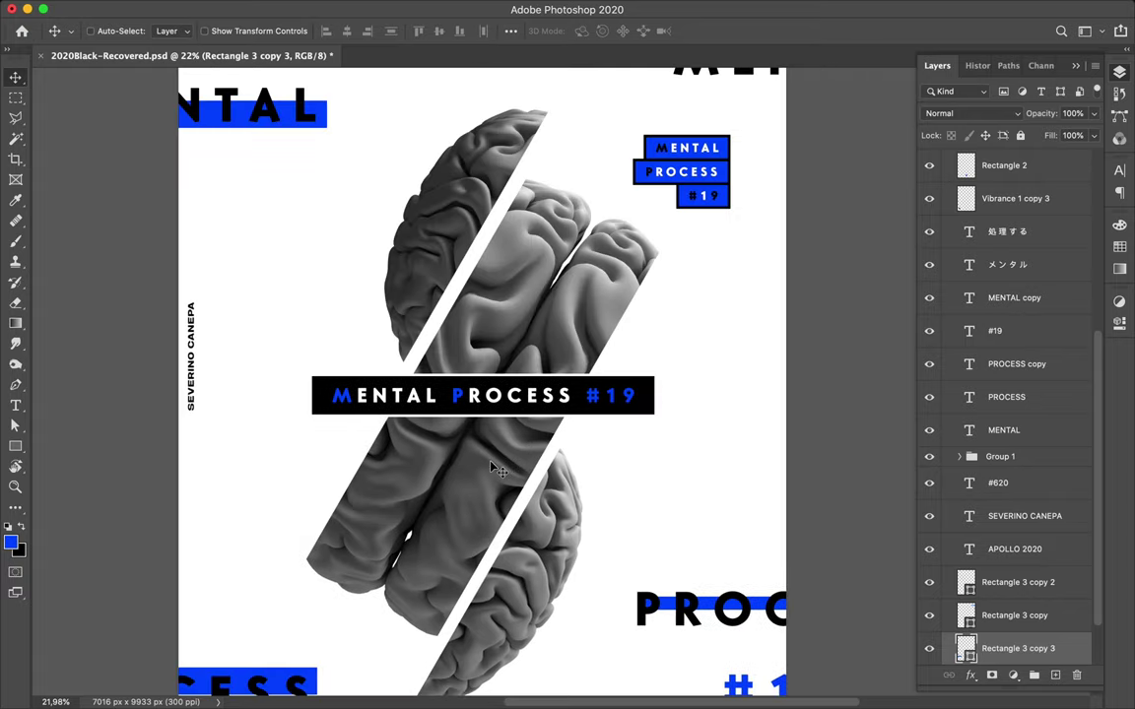
{"action": "key", "text": "super"}
{"action": "key", "text": "super+0"}
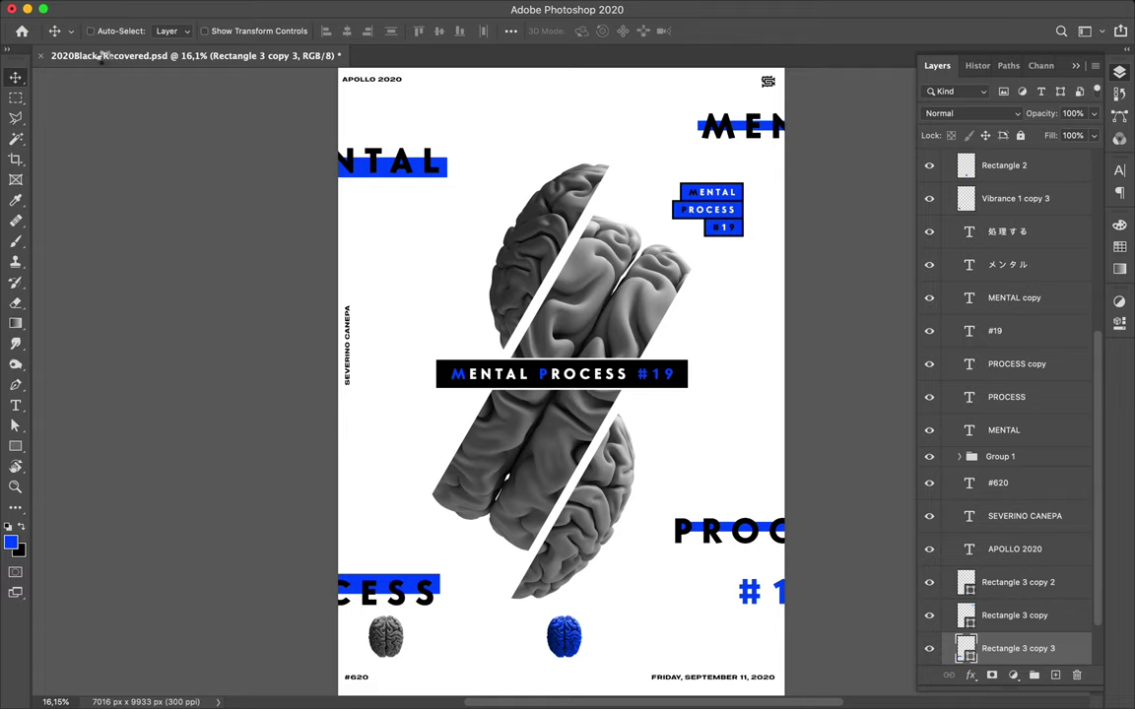
Save the poster PSD with its NTAL, MEN, PROC and CESS highlight bars.
{"action": "key", "text": "super+s"}
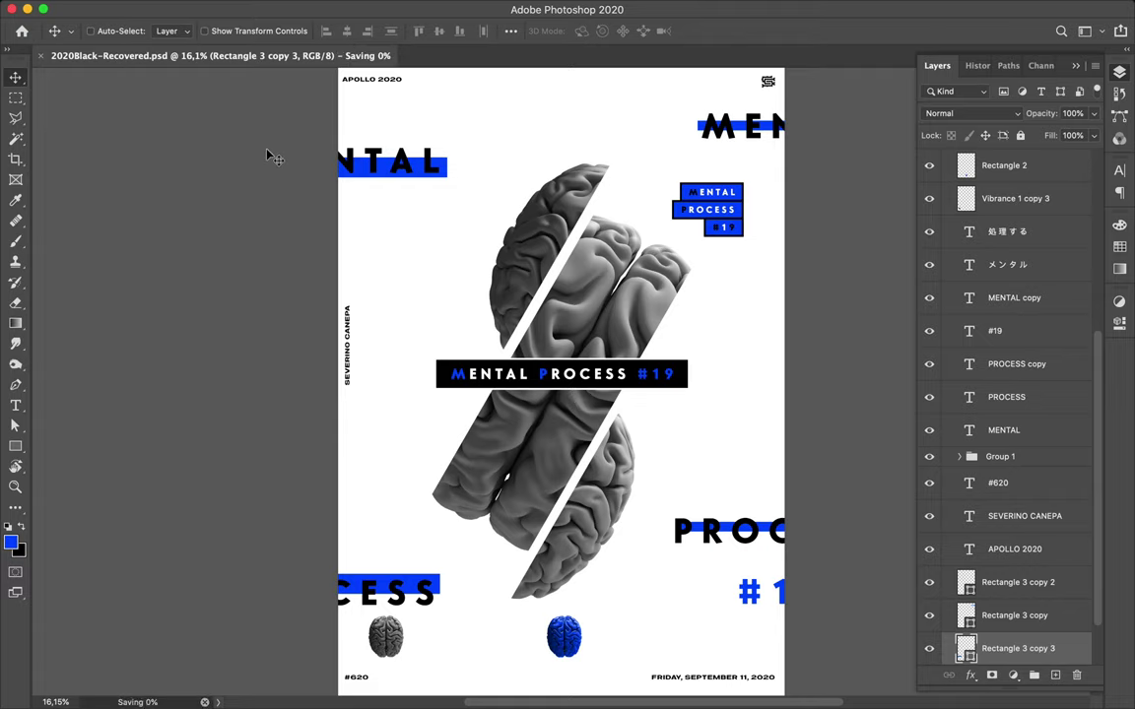
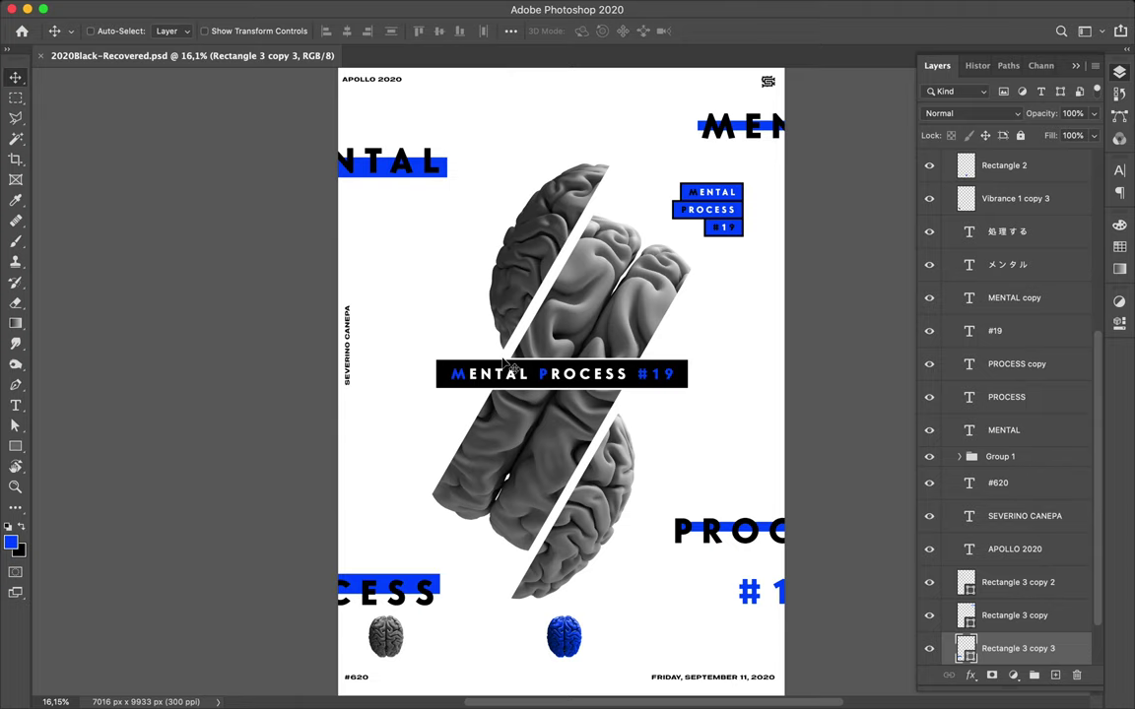
Draw a tall rectangle down the poster's centre behind the brain and give it a black fill.
{"action": "scroll", "coordinate": [510, 367], "scroll_direction": "down", "scroll_amount": 2}
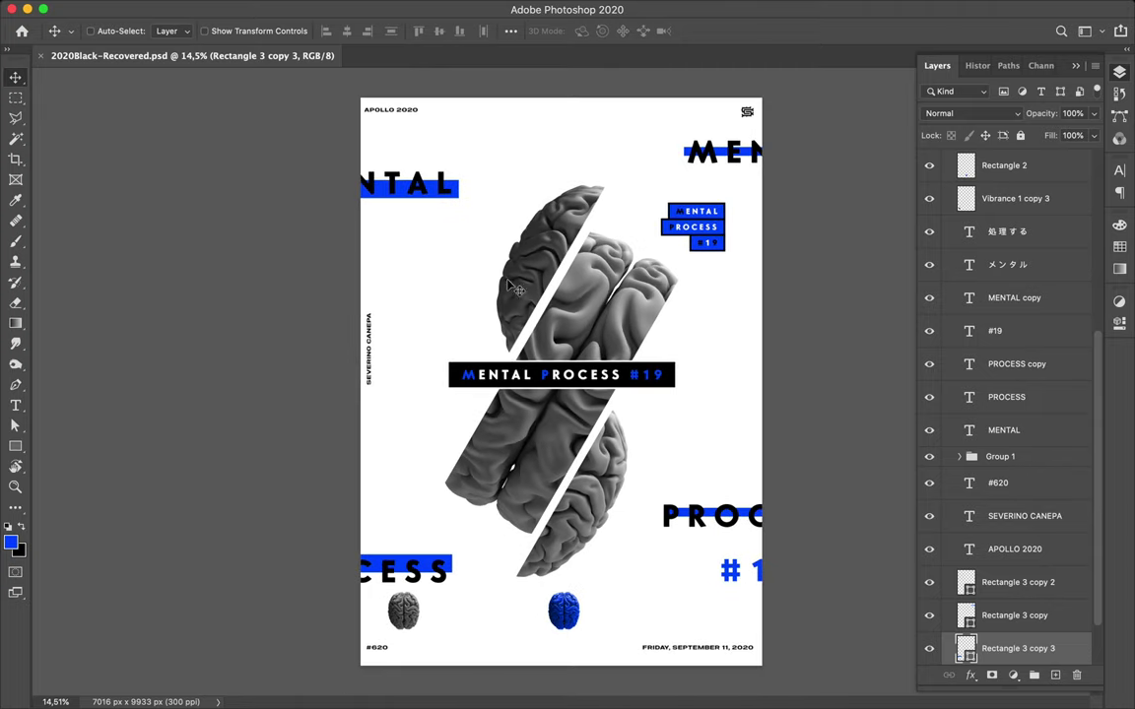
{"action": "left_click", "coordinate": [17, 444]}
{"action": "left_click", "coordinate": [21, 527]}
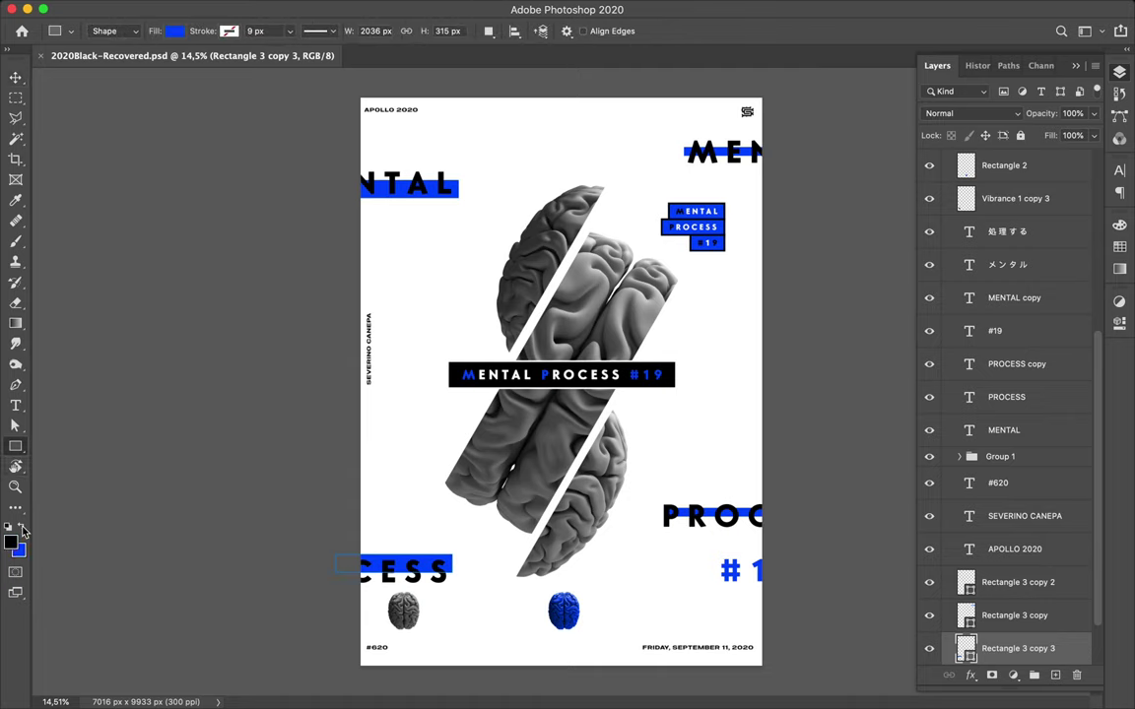
{"action": "left_click_drag", "start_coordinate": [479, 136], "coordinate": [623, 652]}
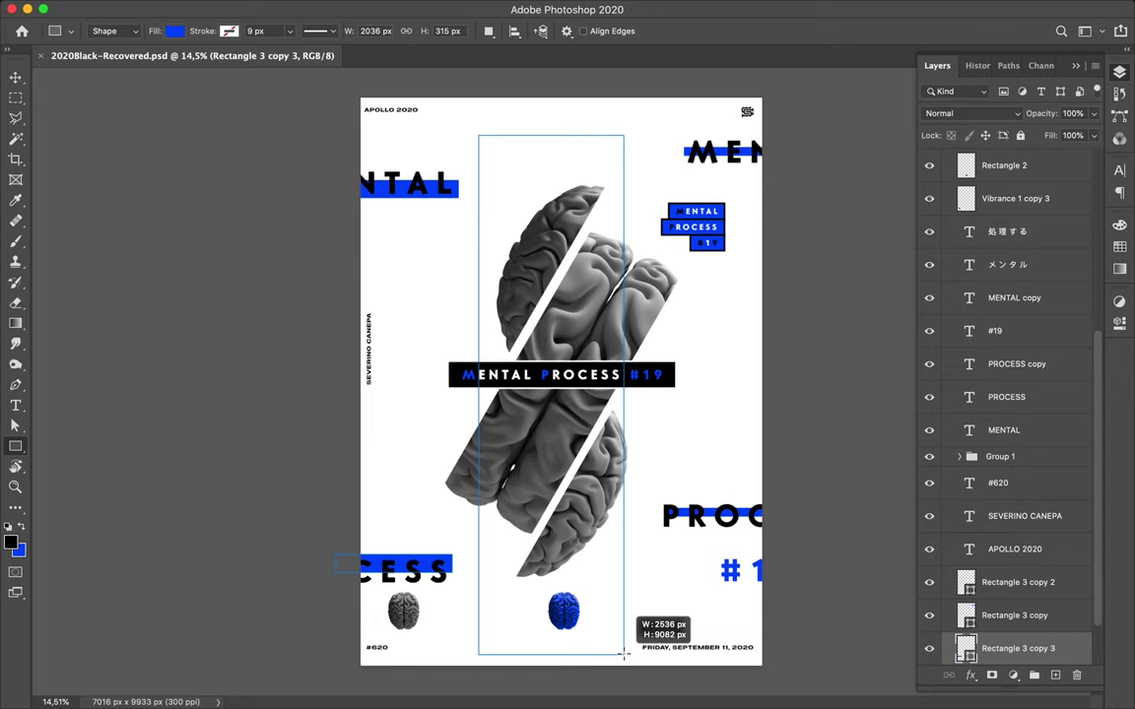
{"action": "left_click_drag", "start_coordinate": [622, 652], "coordinate": [625, 653]}
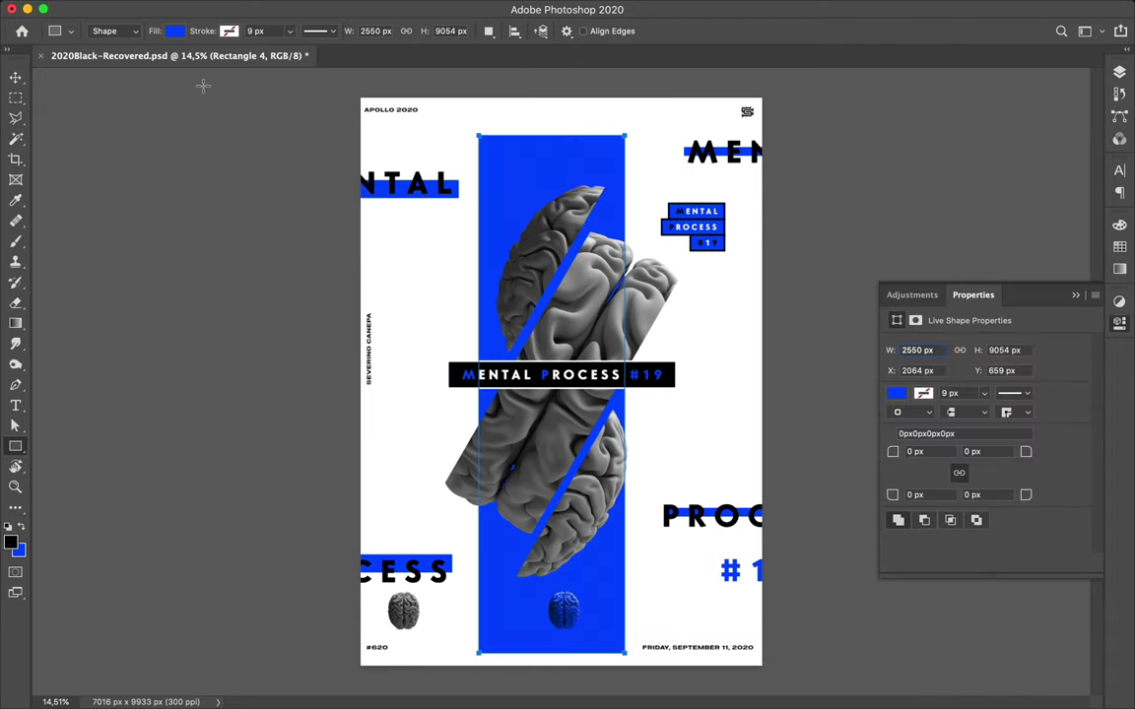
{"action": "left_click", "coordinate": [174, 33]}
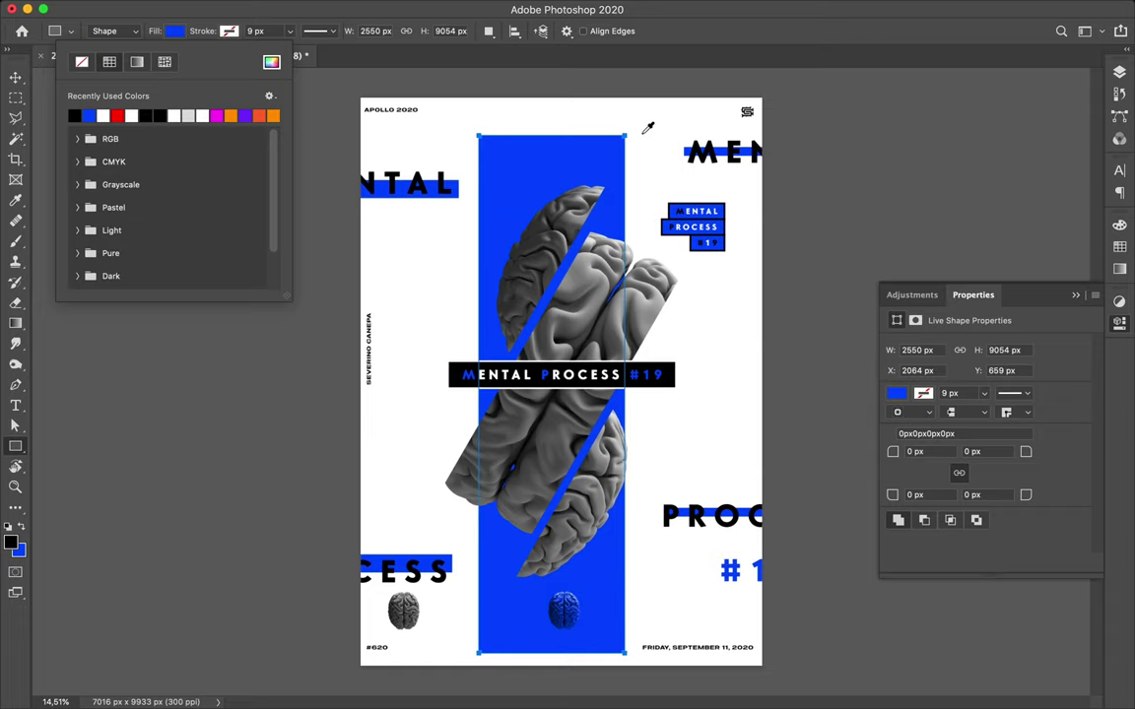
{"action": "left_click", "coordinate": [642, 133]}
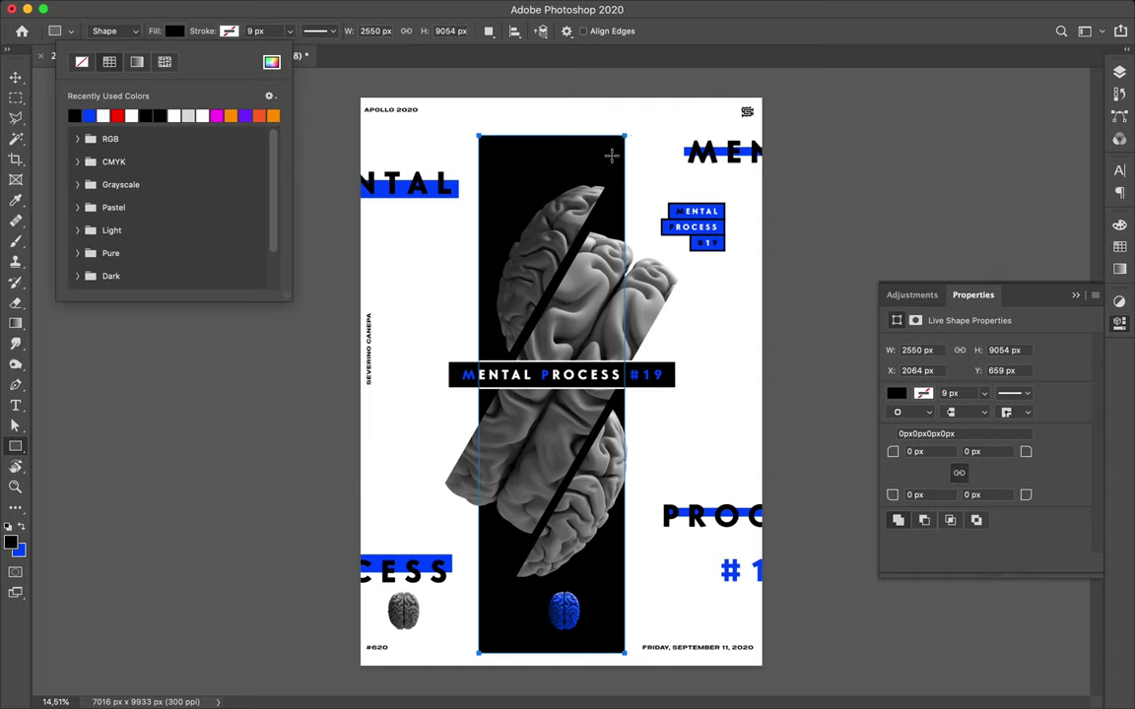
Rotate the black rectangle 30° into a diagonal band.
{"action": "key", "text": "v"}
{"action": "key", "text": "ctrl+t"}
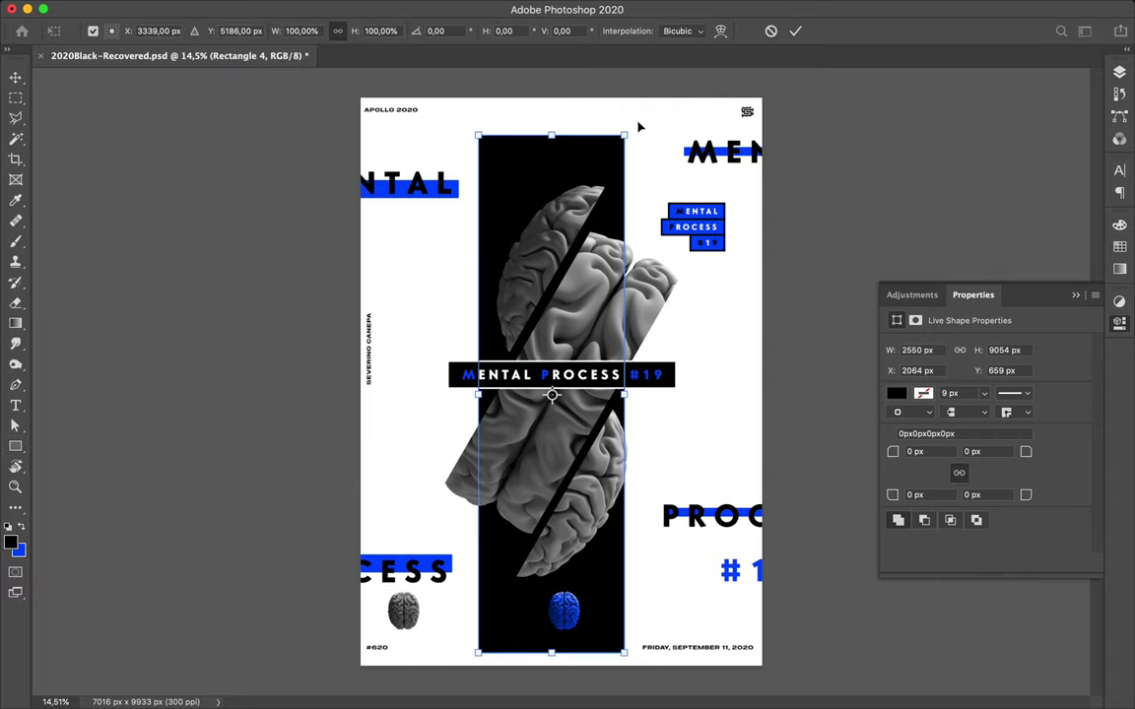
{"action": "left_click_drag", "start_coordinate": [764, 176], "coordinate": [768, 182]}
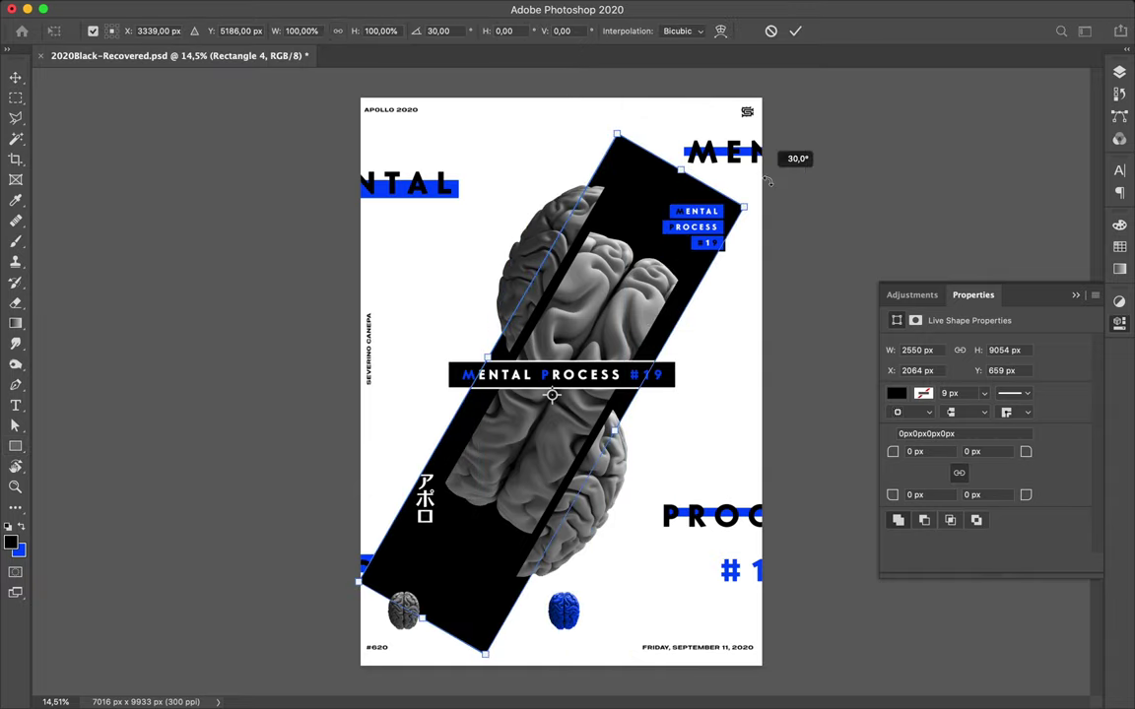
Move the Rectangle 4 band below Rectangle 3 in the layer stack.
{"action": "left_click", "coordinate": [1121, 74]}
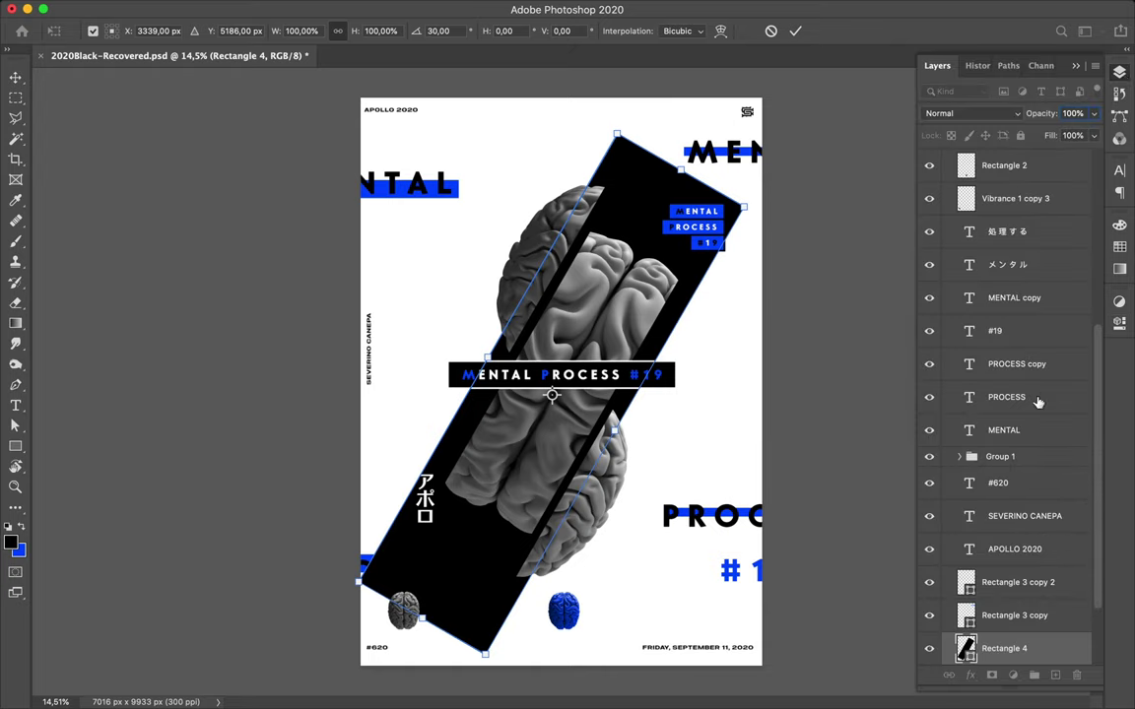
{"action": "scroll", "coordinate": [1037, 402], "scroll_direction": "down", "scroll_amount": 3}
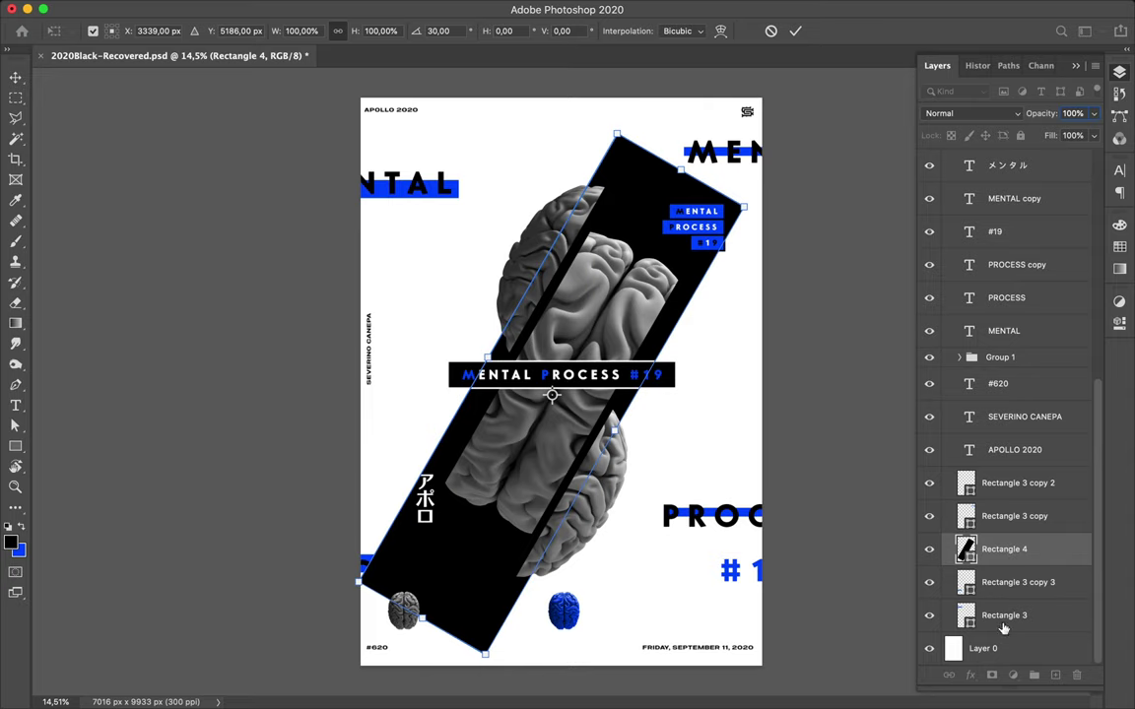
{"action": "key", "text": "Return"}
{"action": "key", "text": "ctrl+bracketleft"}
{"action": "key", "text": "ctrl+bracketleft"}
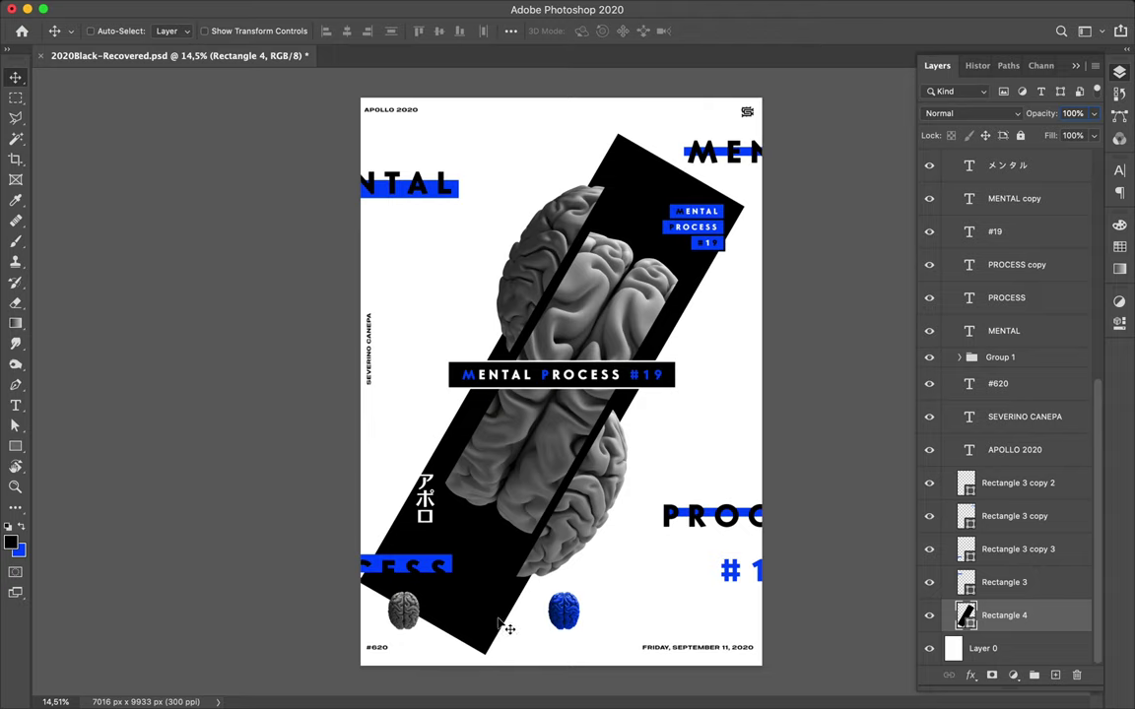
Commit the band's transform and select its top and right corner points.
{"action": "key", "text": "ctrl+t"}
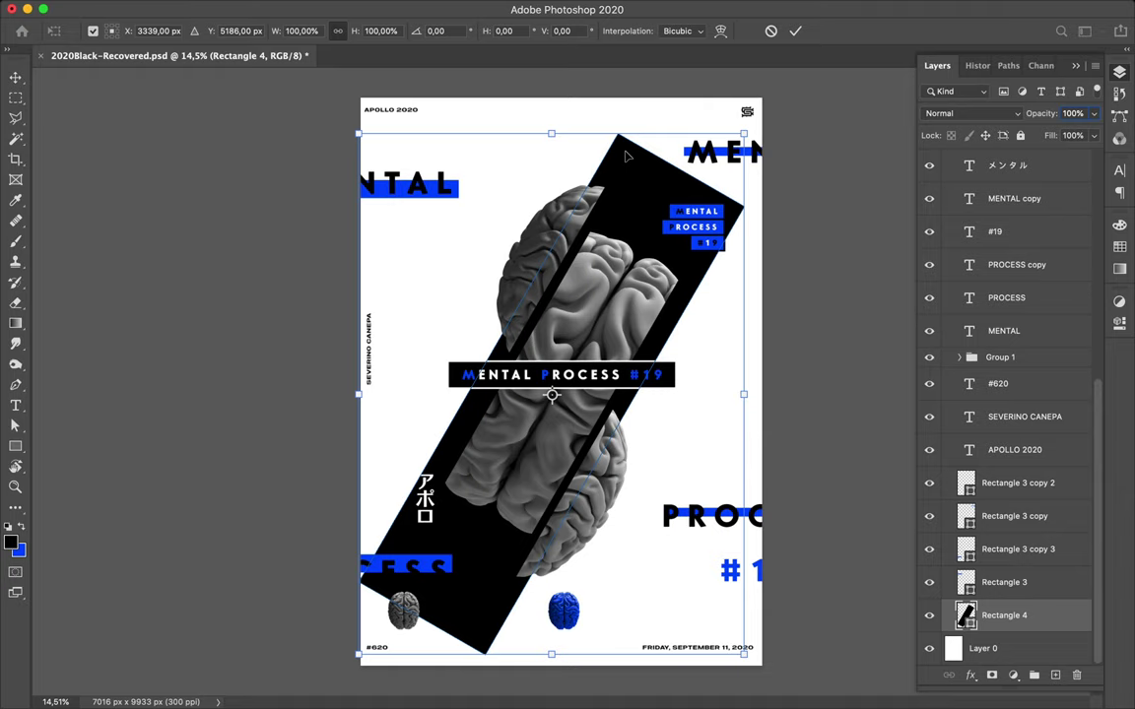
{"action": "key", "text": "Return"}
{"action": "key", "text": "a"}
{"action": "left_click", "coordinate": [617, 134]}
{"action": "left_click", "coordinate": [744, 209]}
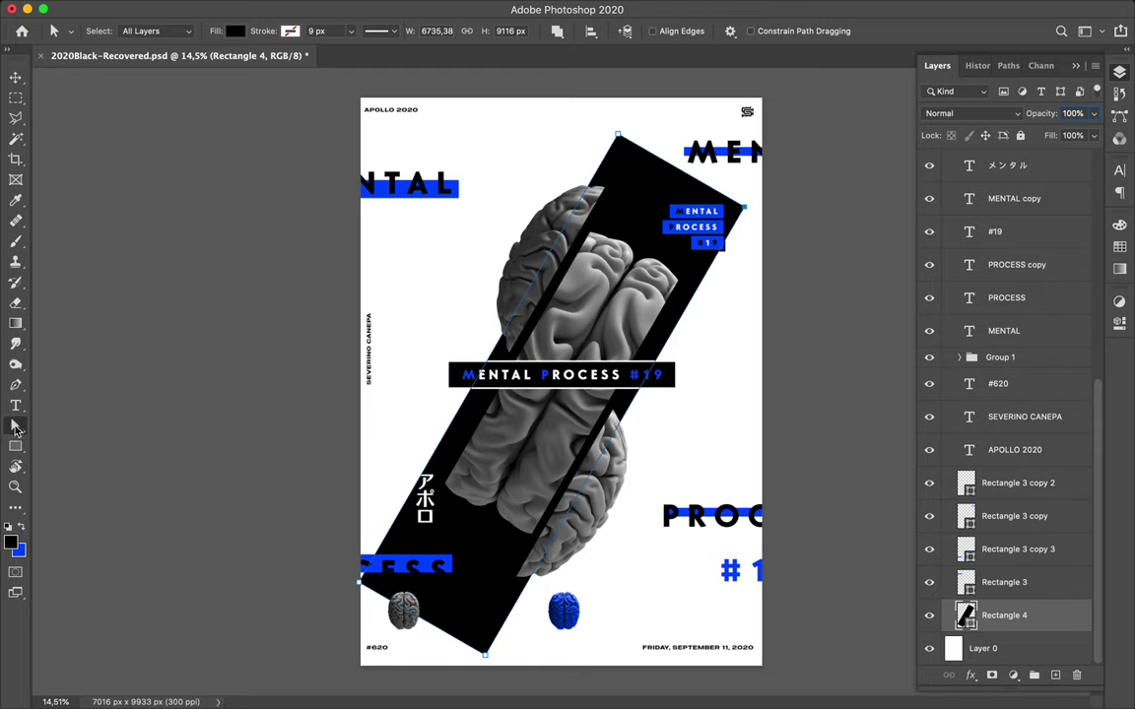
Drag the band's upper corner anchor out beyond the top of the poster.
{"action": "left_click", "coordinate": [15, 427]}
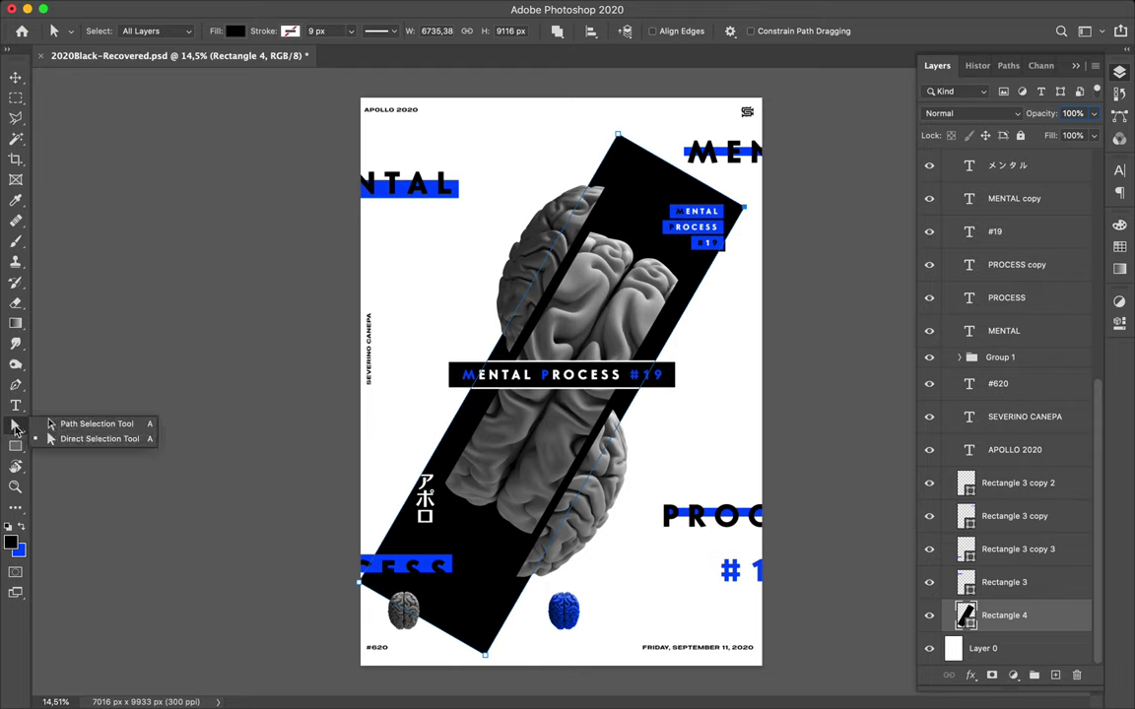
{"action": "double_click", "coordinate": [628, 124]}
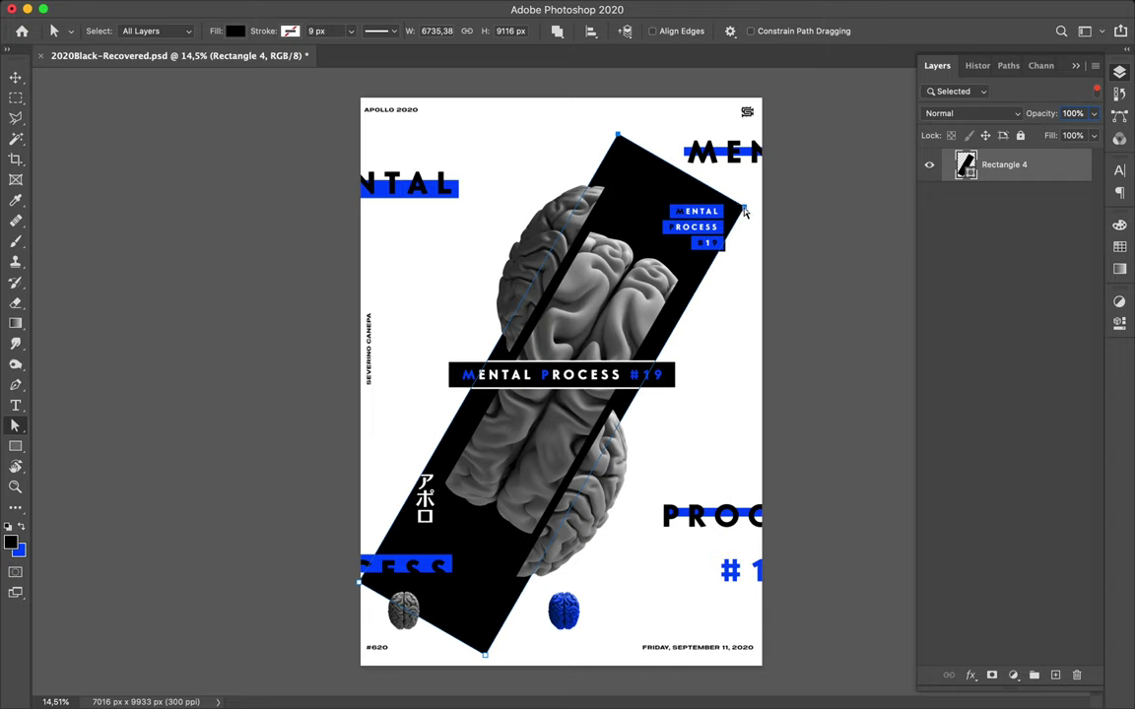
{"action": "left_click_drag", "start_coordinate": [744, 212], "coordinate": [781, 144]}
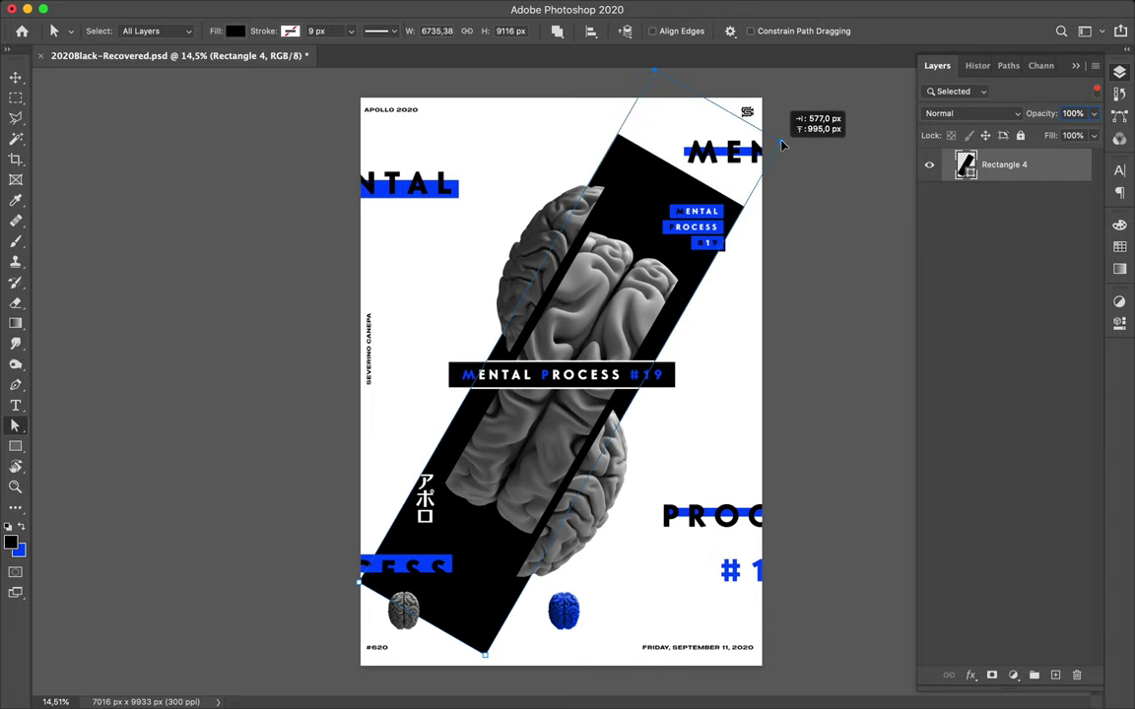
{"action": "mouse_move", "coordinate": [782, 145]}
{"action": "left_mouse_down"}
{"action": "mouse_move", "coordinate": [788, 119]}
{"action": "mouse_move", "coordinate": [799, 121]}
{"action": "mouse_move", "coordinate": [773, 88]}
{"action": "mouse_move", "coordinate": [812, 96]}
{"action": "left_mouse_up"}
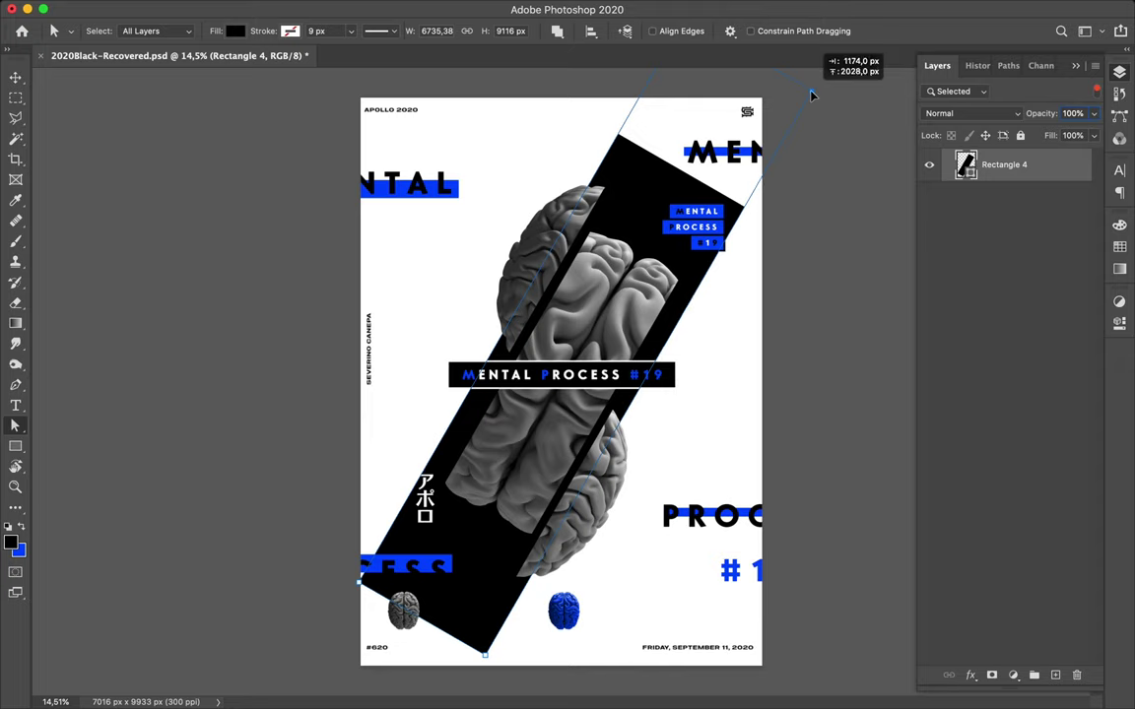
{"action": "left_click_drag", "start_coordinate": [812, 96], "coordinate": [811, 95]}
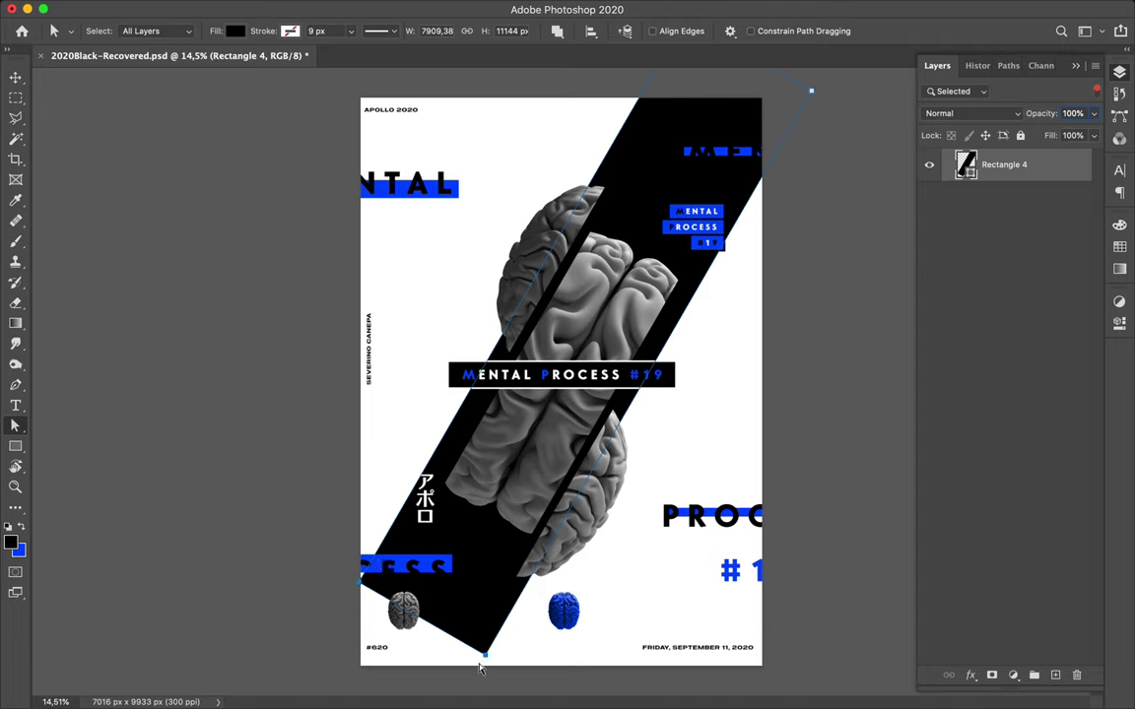
Drag the band's lower corner anchors out beyond the poster's bottom-left edge.
{"action": "left_click_drag", "start_coordinate": [486, 658], "coordinate": [454, 702]}
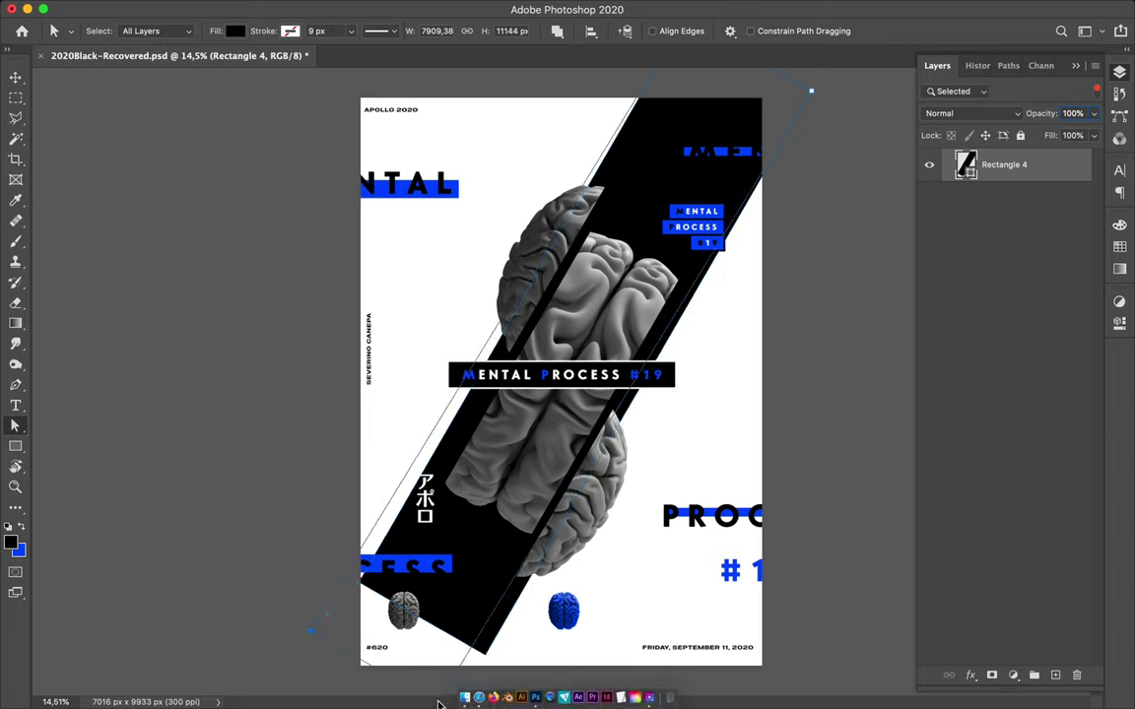
{"action": "left_click_drag", "start_coordinate": [453, 690], "coordinate": [471, 642]}
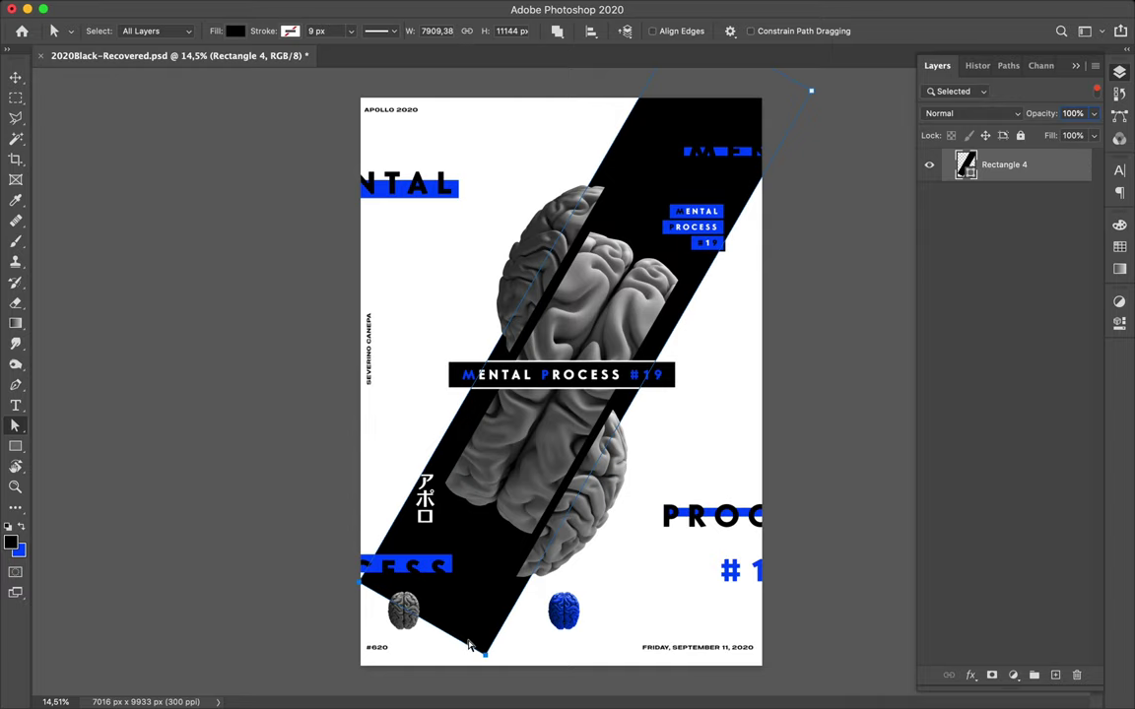
{"action": "scroll", "coordinate": [469, 645], "scroll_direction": "down", "scroll_amount": 1}
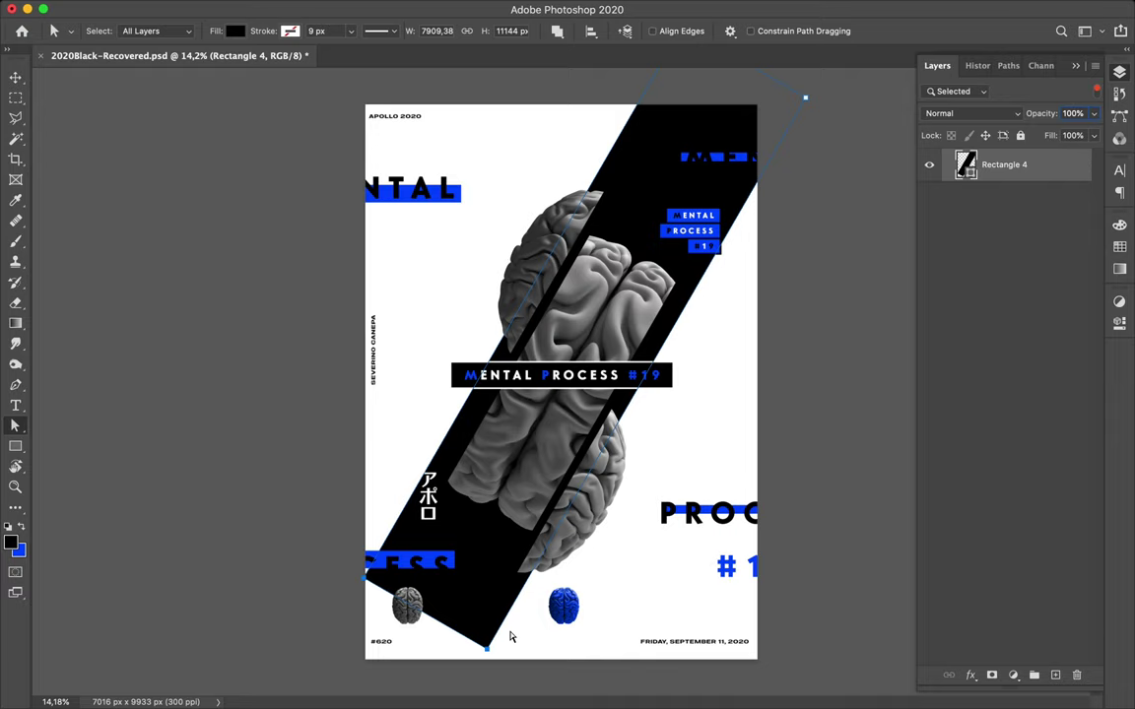
{"action": "scroll", "coordinate": [511, 638], "scroll_direction": "down", "scroll_amount": 1}
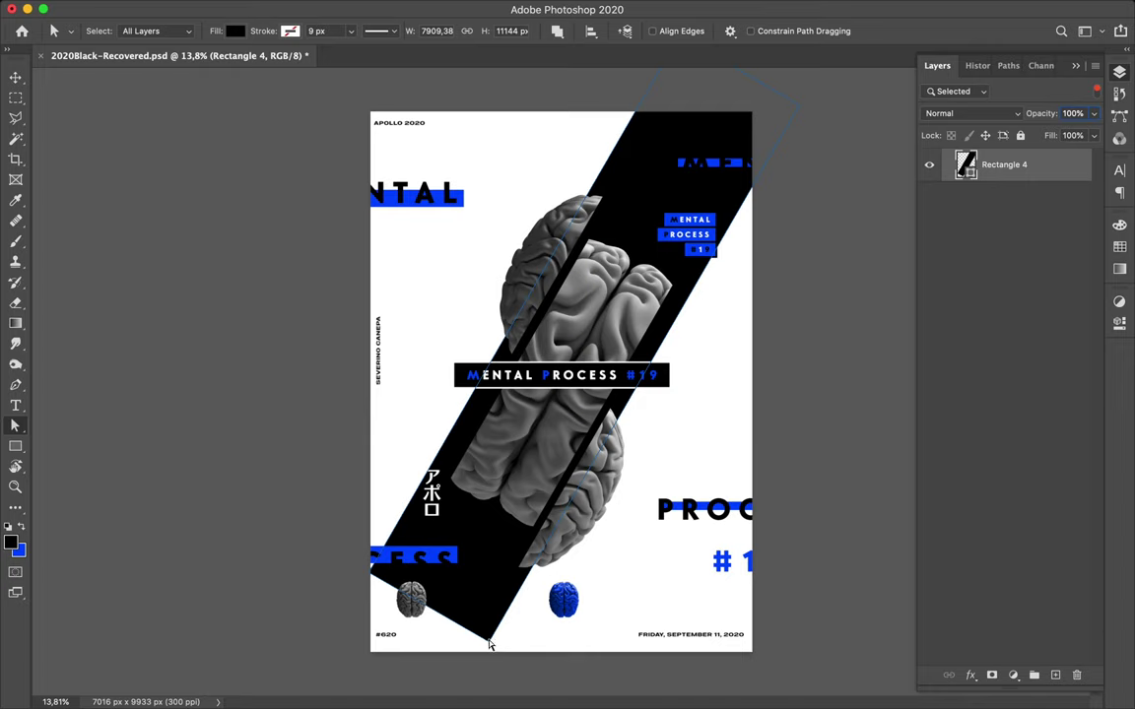
{"action": "left_click", "coordinate": [495, 647]}
{"action": "left_click_drag", "start_coordinate": [372, 581], "coordinate": [330, 646]}
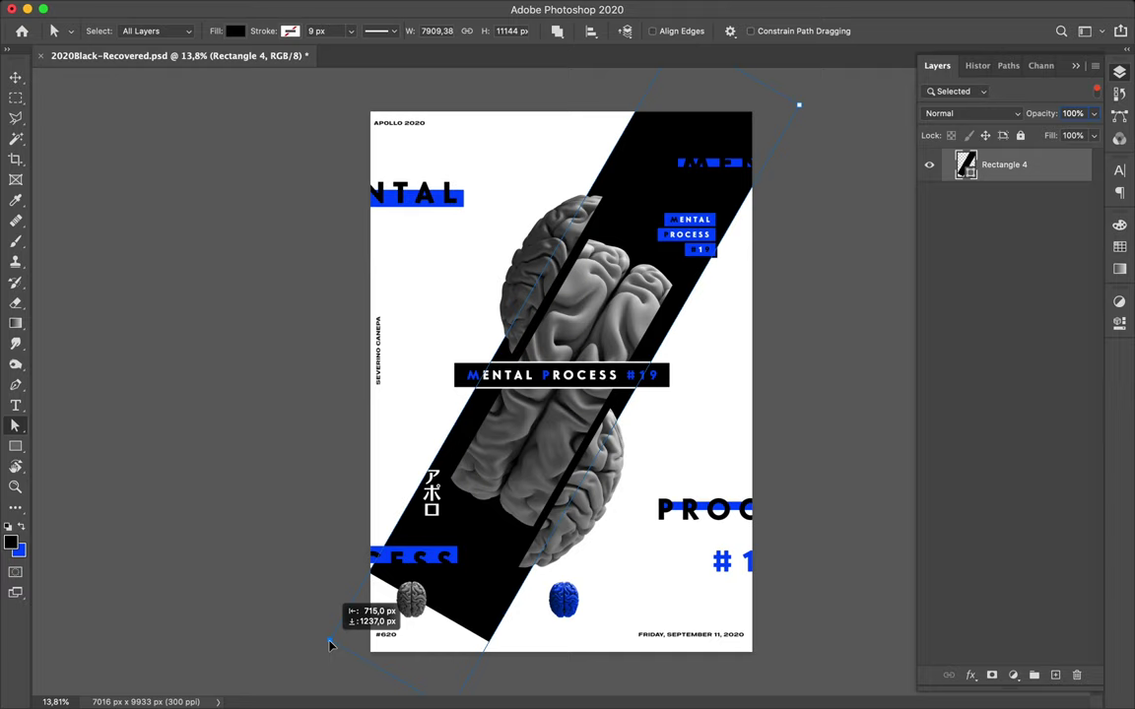
{"action": "left_click_drag", "start_coordinate": [330, 645], "coordinate": [330, 644]}
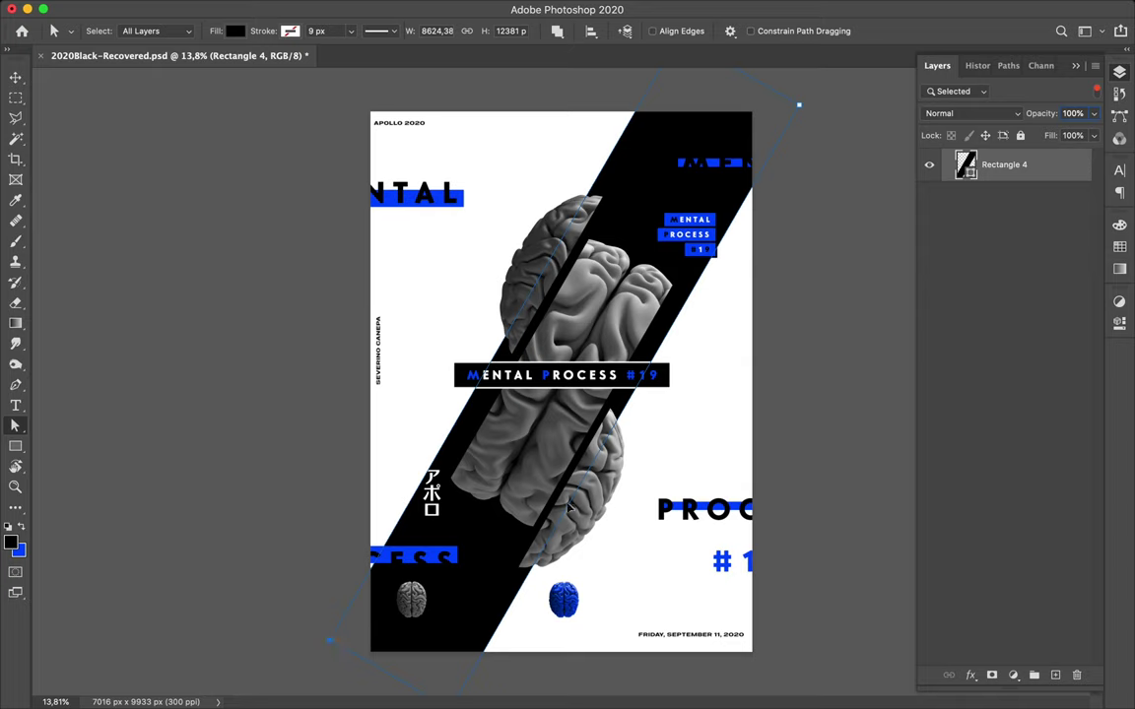
{"action": "key", "text": "v"}
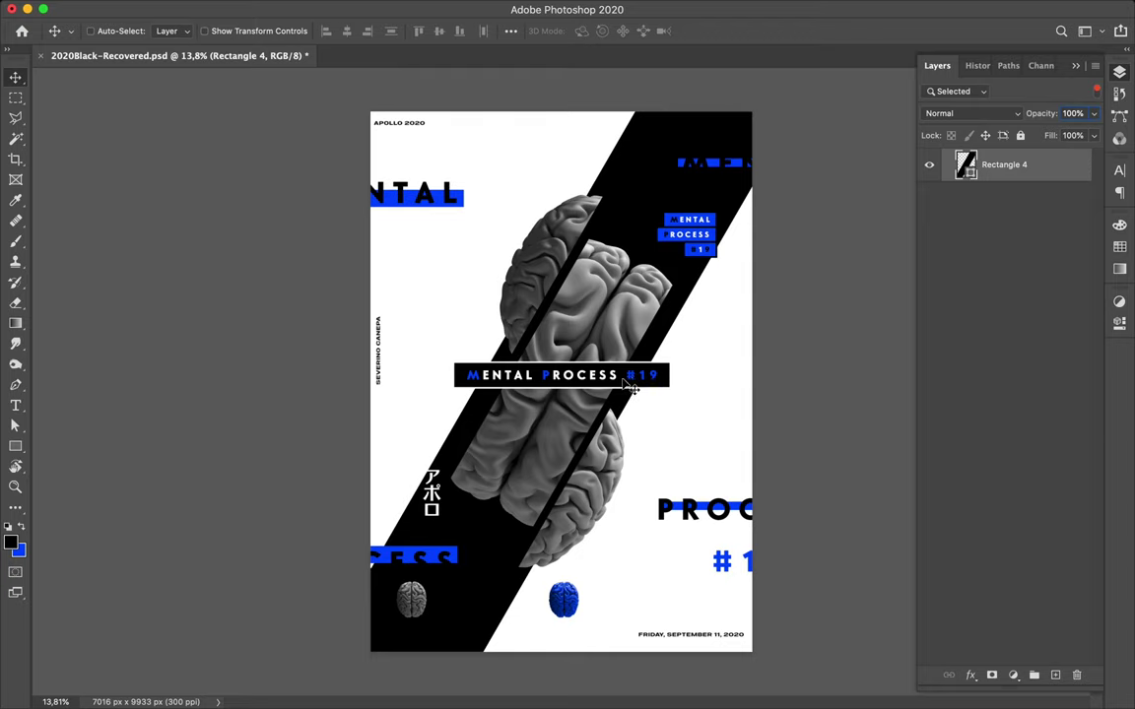
Rotate the MENTAL PROCESS #19 text and its bar to follow the band.
{"action": "left_click", "coordinate": [463, 375], "text": "super"}
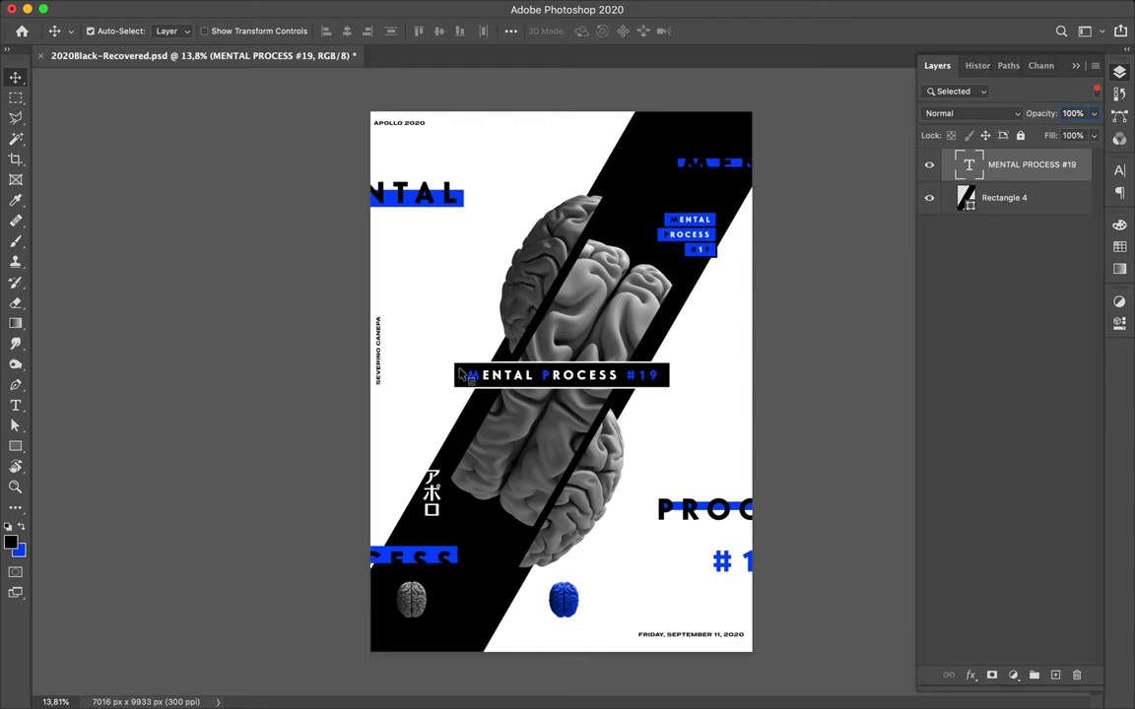
{"action": "left_click", "coordinate": [525, 358], "text": "shift"}
{"action": "key", "text": "super"}
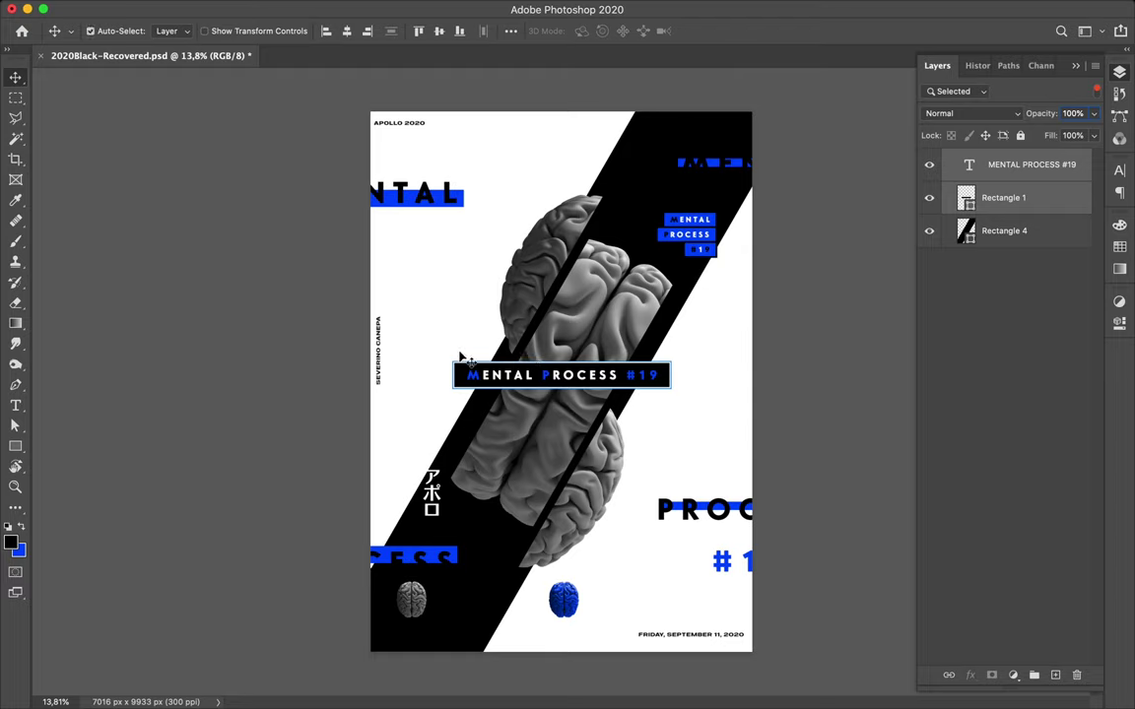
{"action": "key", "text": "super+t"}
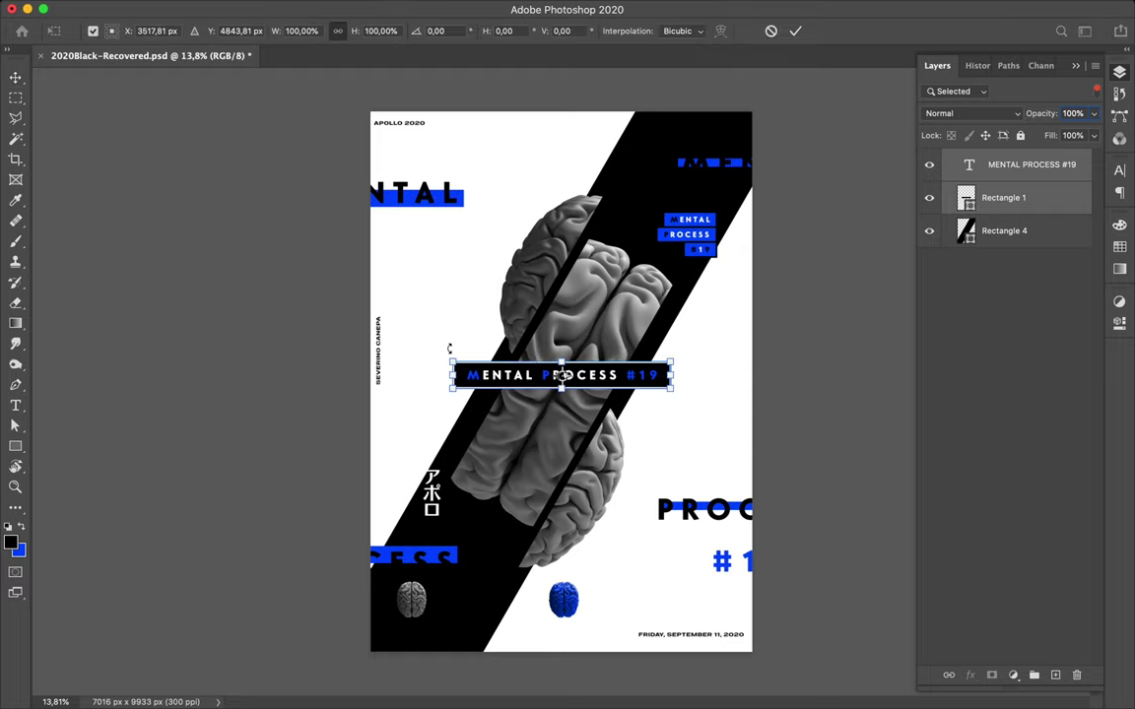
{"action": "left_click_drag", "start_coordinate": [448, 348], "coordinate": [482, 299]}
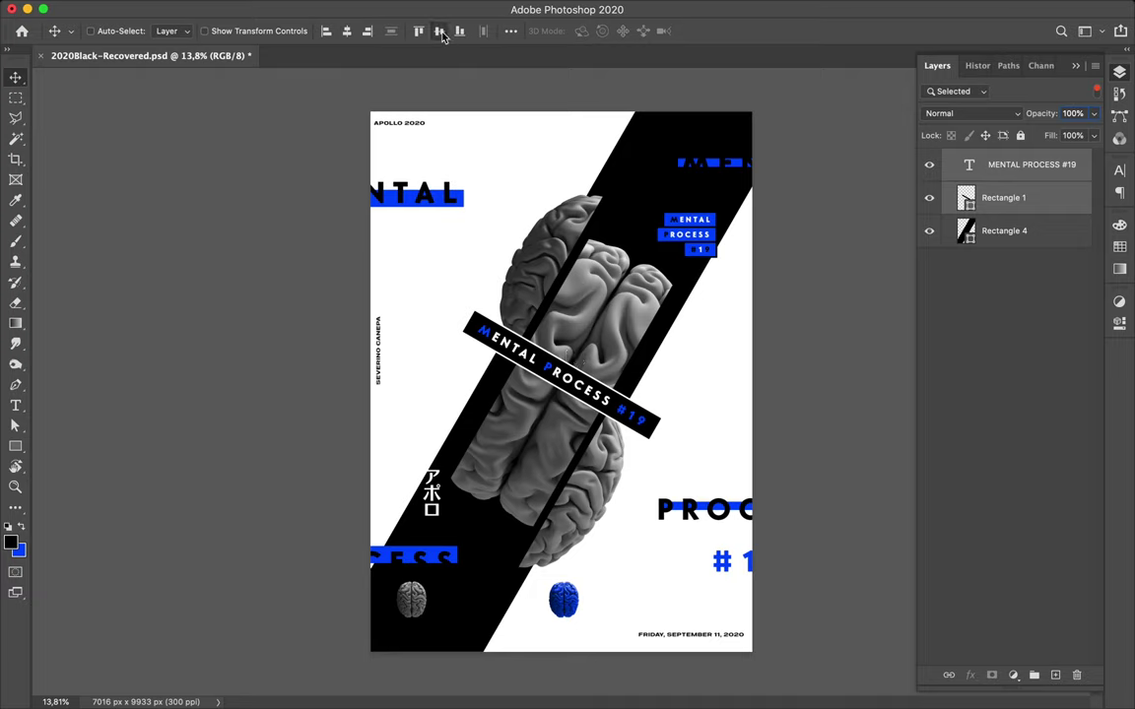
Vertically align the MENTAL PROCESS #19 badge relative to the selection and add a new layer.
{"action": "left_click", "coordinate": [514, 33]}
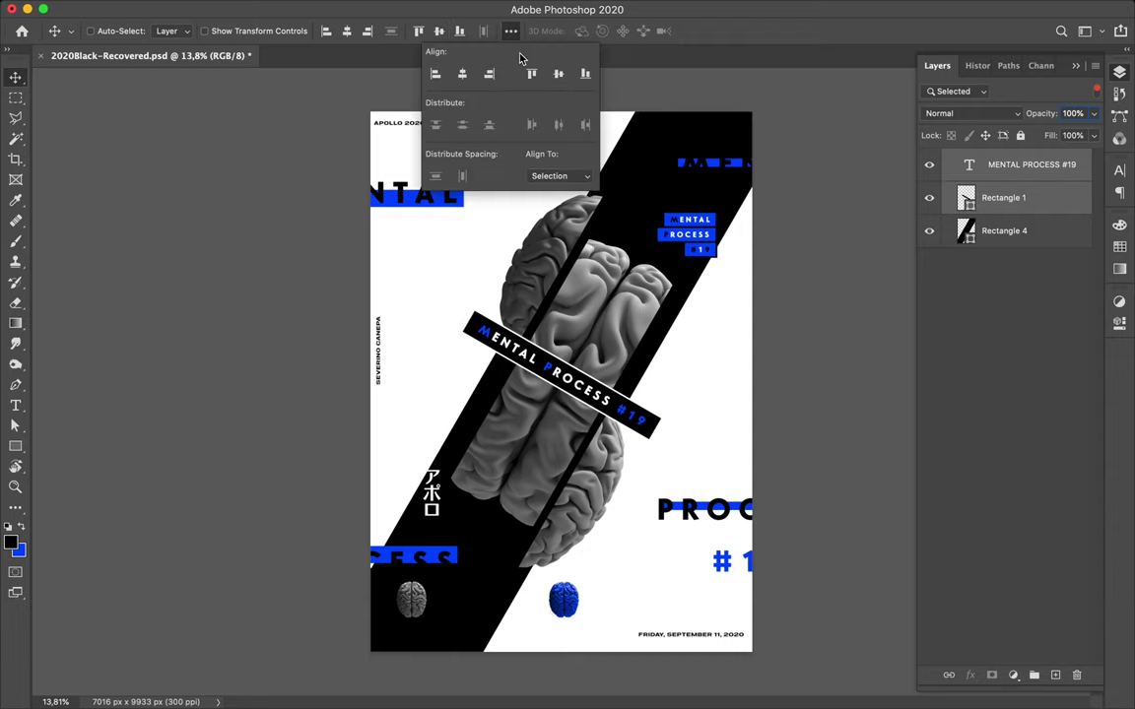
{"action": "left_click", "coordinate": [549, 176]}
{"action": "left_click", "coordinate": [552, 175]}
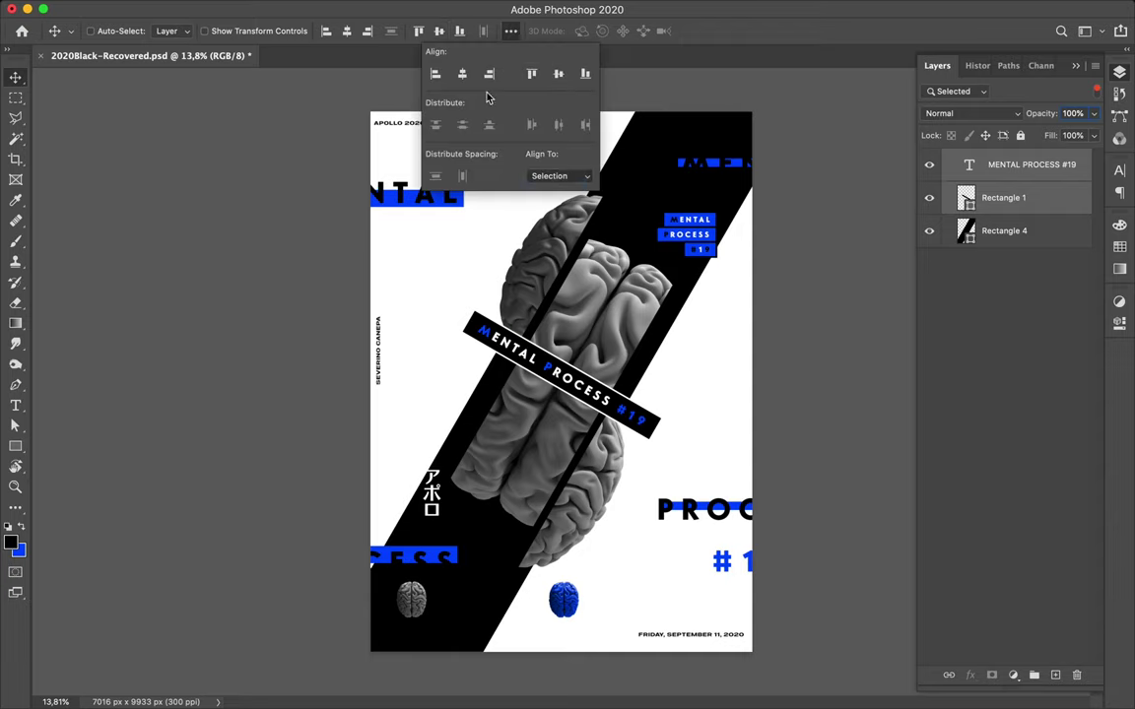
{"action": "left_click", "coordinate": [441, 32]}
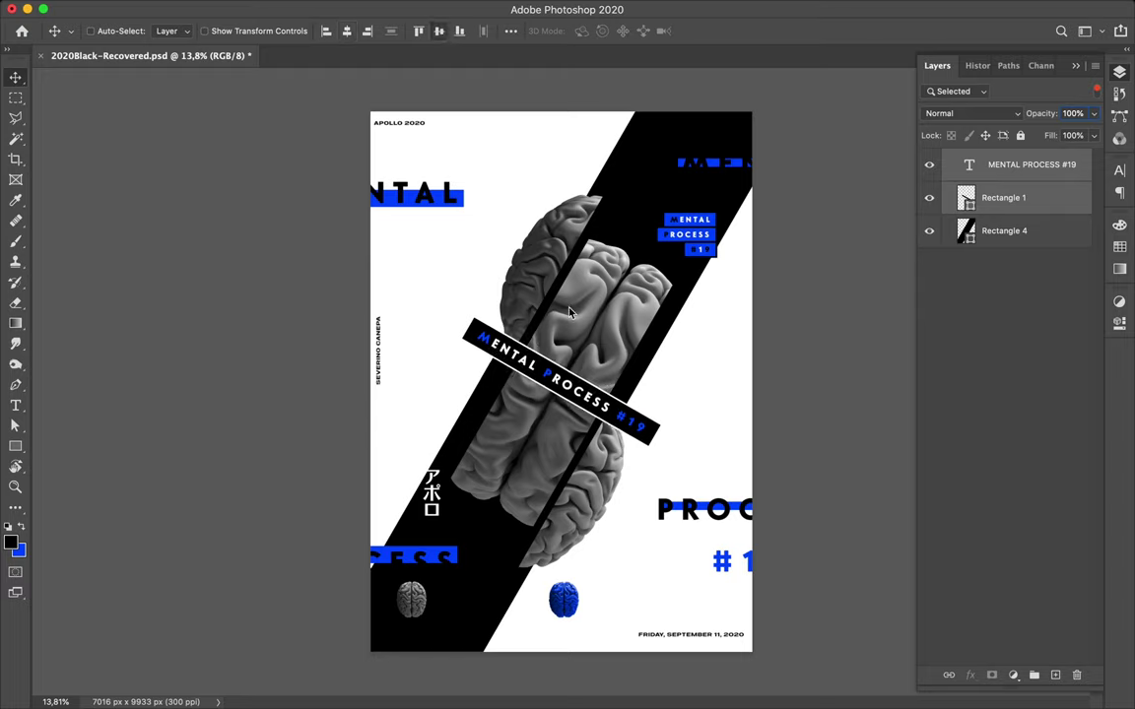
{"action": "key", "text": "ctrl+v"}
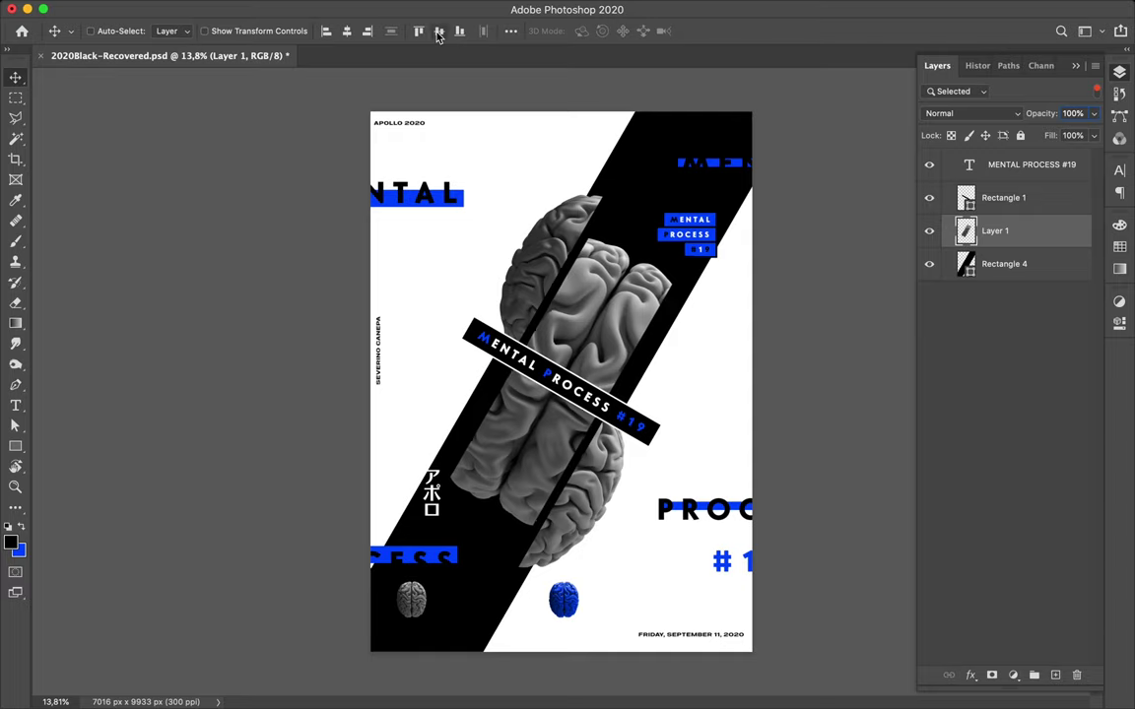
Vertically align the black diagonal band layer and select the PROCESS text.
{"action": "left_click", "coordinate": [640, 162], "text": "ctrl"}
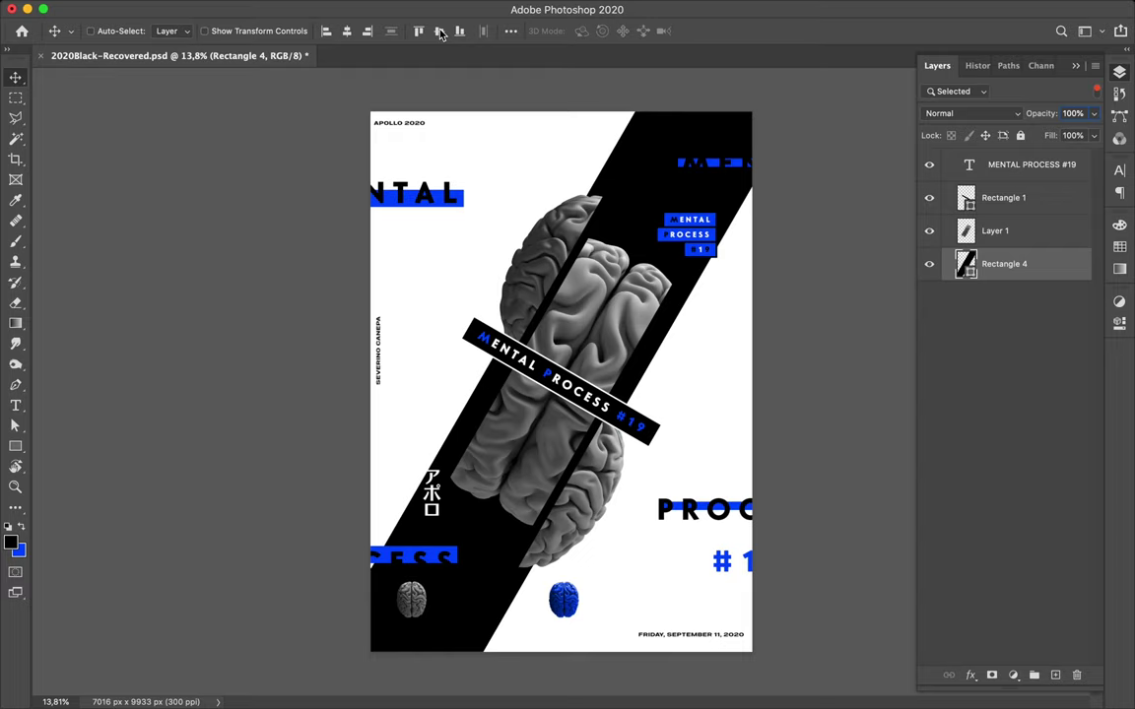
{"action": "left_click", "coordinate": [440, 33]}
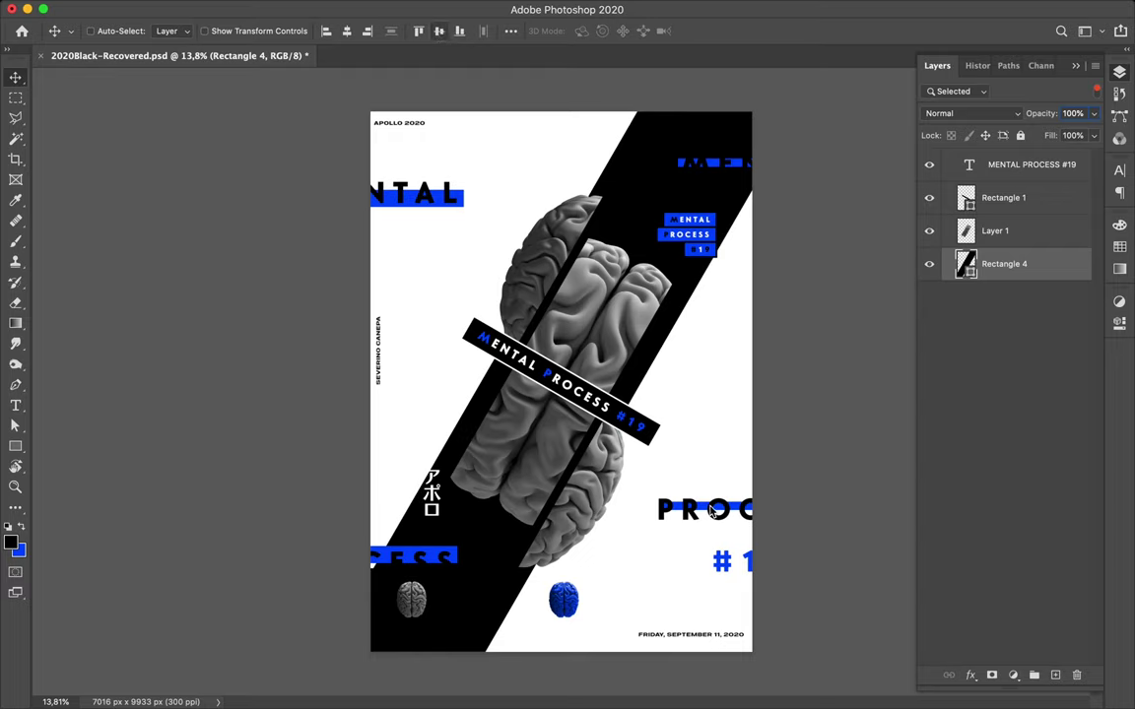
{"action": "key", "text": "super"}
{"action": "left_click", "coordinate": [707, 507], "text": "super"}
Select PROCESS with Rectangle 3 and its three copies, and rotate them together 30°.
{"action": "left_click", "coordinate": [1096, 92]}
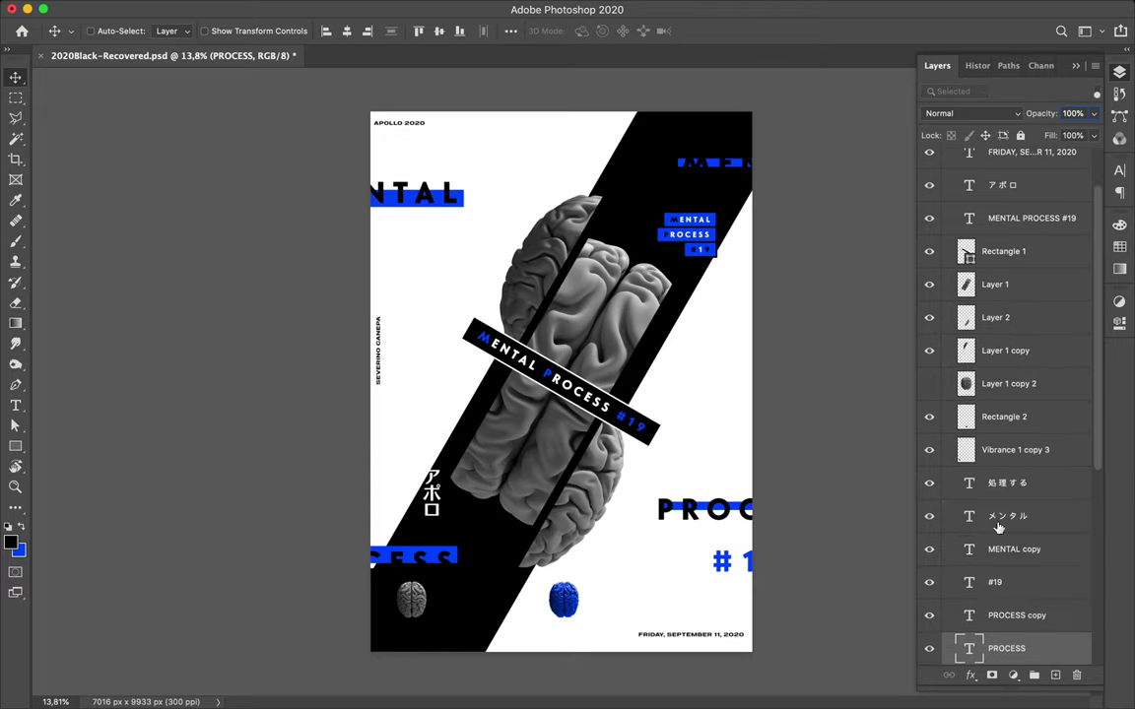
{"action": "scroll", "coordinate": [998, 528], "scroll_direction": "down", "scroll_amount": 5}
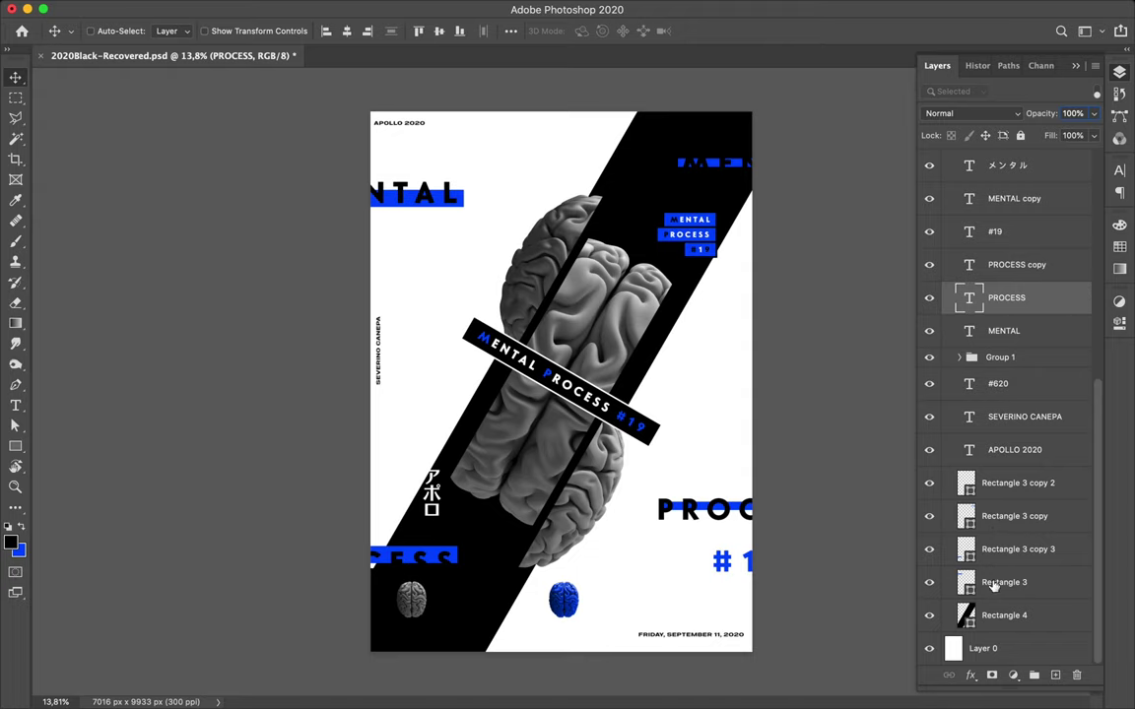
{"action": "key", "text": "super"}
{"action": "left_click", "coordinate": [1001, 488], "text": "super"}
{"action": "left_click", "coordinate": [1000, 518], "text": "super"}
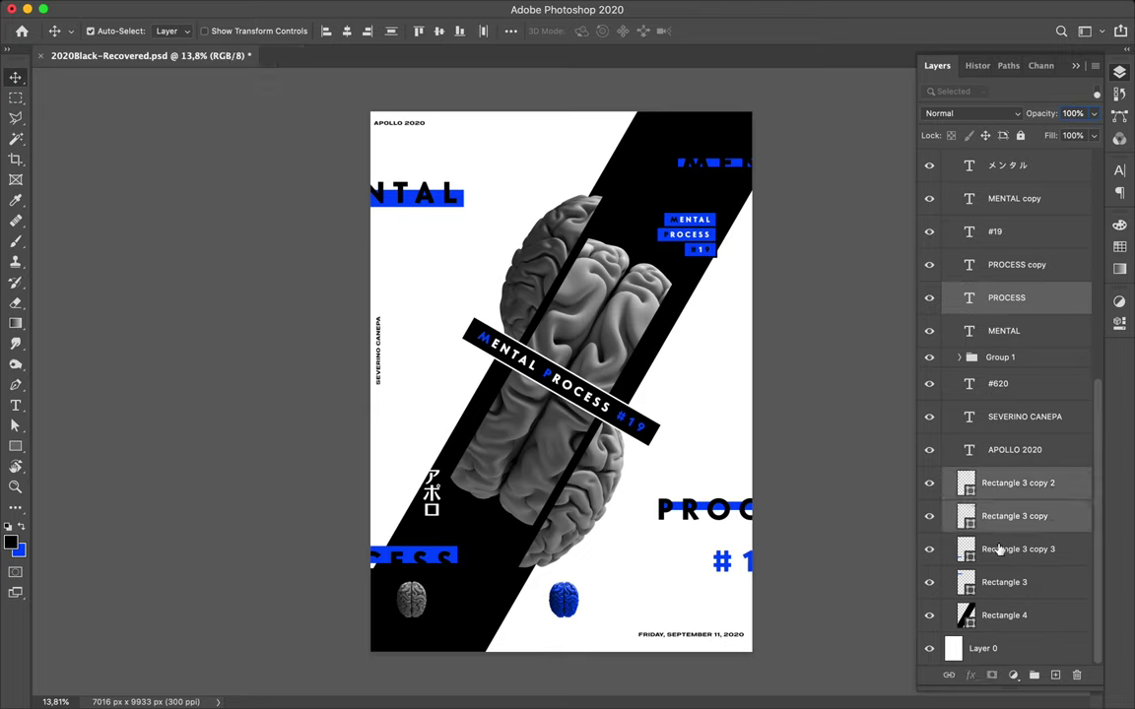
{"action": "left_click", "coordinate": [1001, 551], "text": "super"}
{"action": "left_click", "coordinate": [1003, 586], "text": "super"}
{"action": "key", "text": "super"}
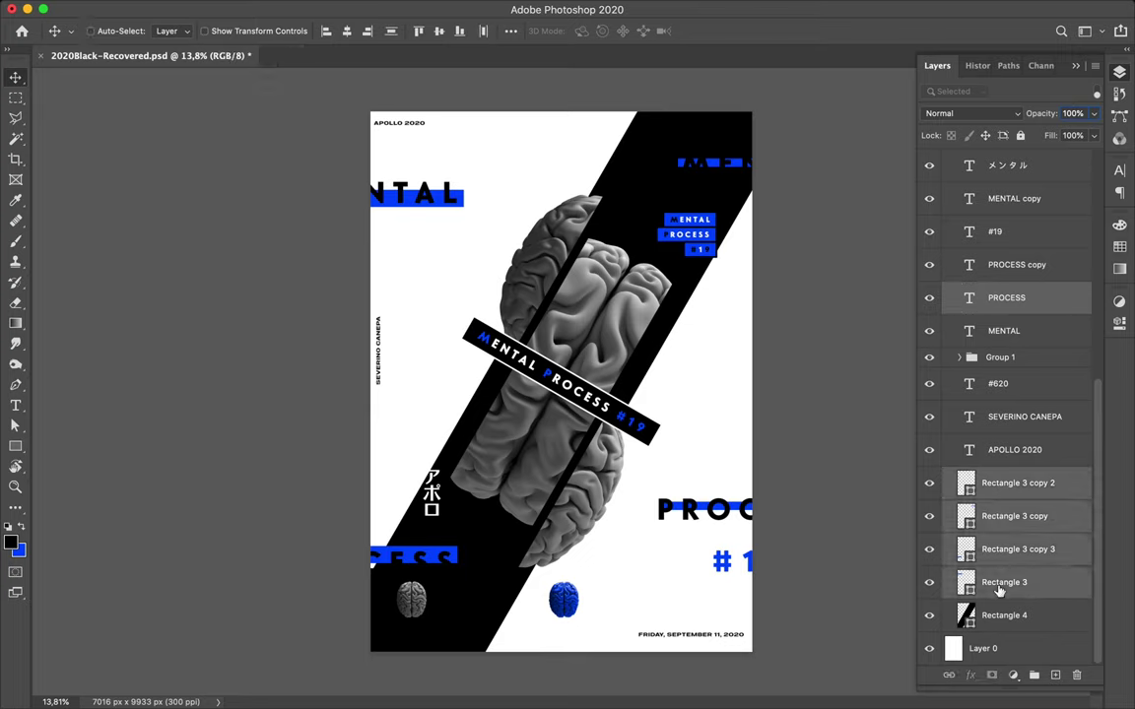
{"action": "key", "text": "super+t"}
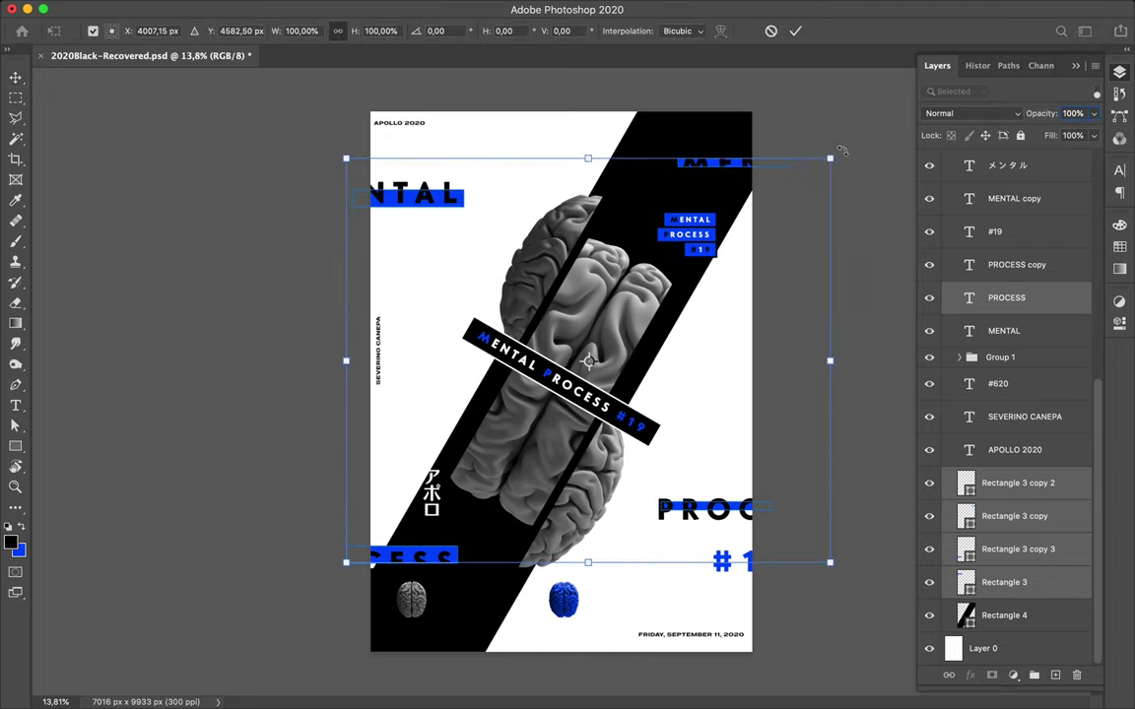
{"action": "left_click_drag", "start_coordinate": [842, 169], "coordinate": [899, 311]}
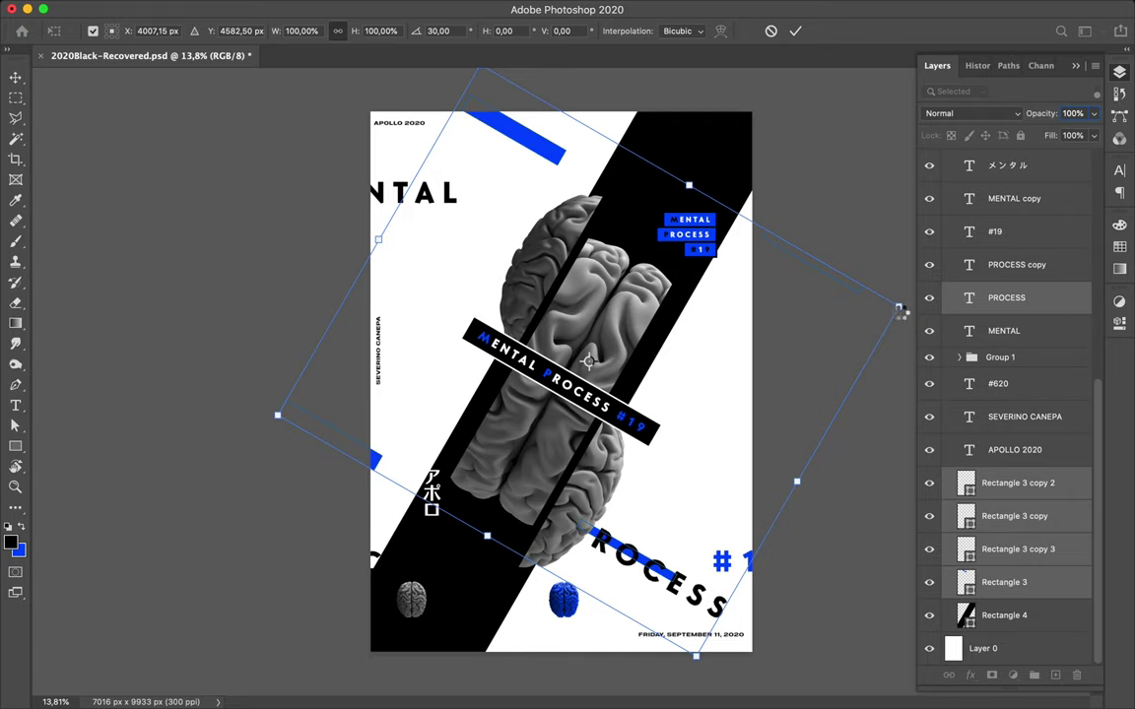
{"action": "key", "text": "Return"}
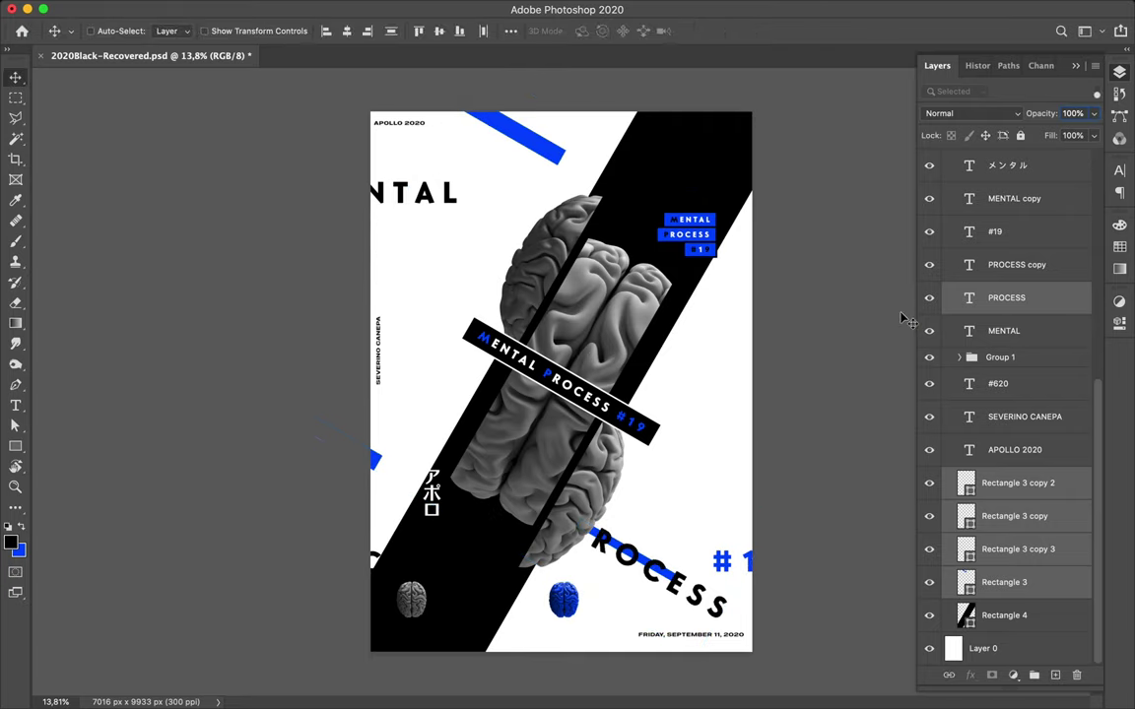
Reorder layers so Rectangle 3 copy 2 sits directly below the PROCESS text.
{"action": "key", "text": "super"}
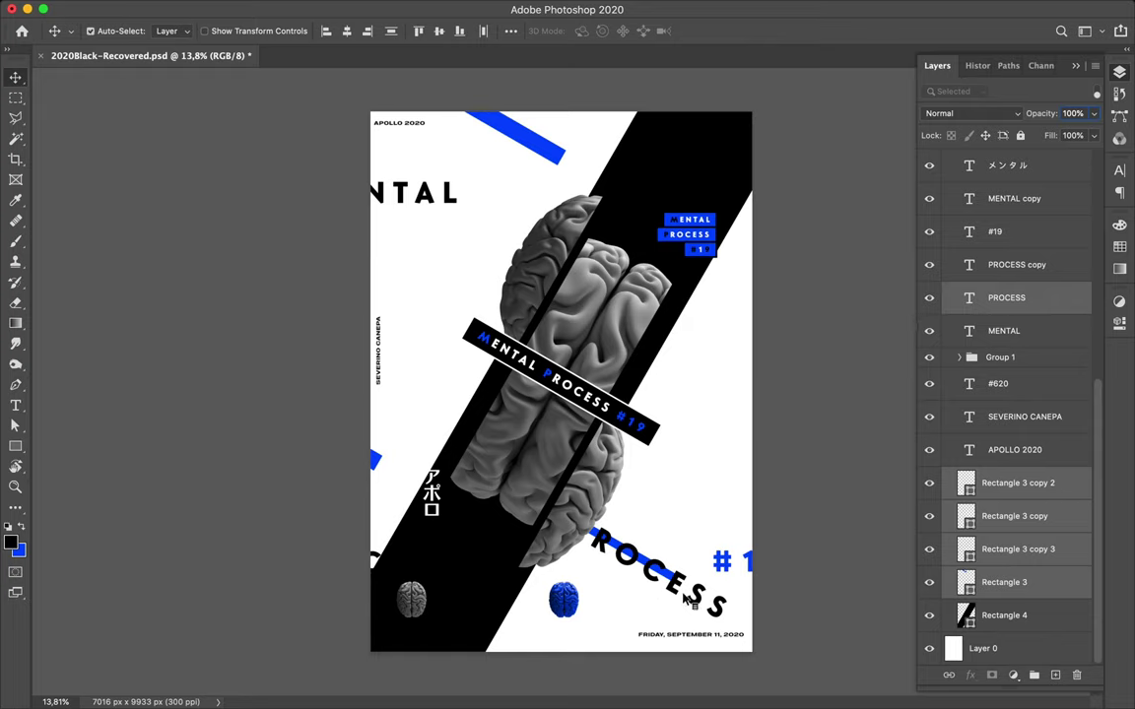
{"action": "left_click", "coordinate": [687, 598], "text": "super"}
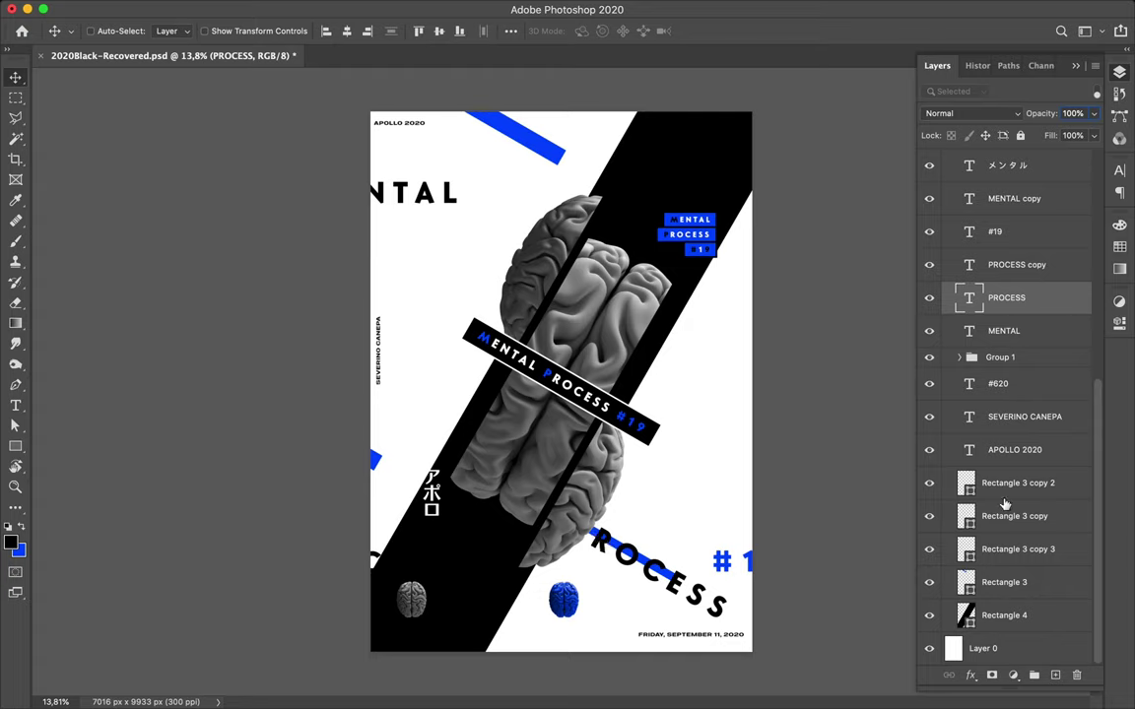
{"action": "mouse_move", "coordinate": [985, 298]}
{"action": "left_mouse_down"}
{"action": "mouse_move", "coordinate": [1007, 577]}
{"action": "mouse_move", "coordinate": [1001, 537]}
{"action": "left_mouse_up"}
{"action": "left_click_drag", "start_coordinate": [936, 560], "coordinate": [933, 556]}
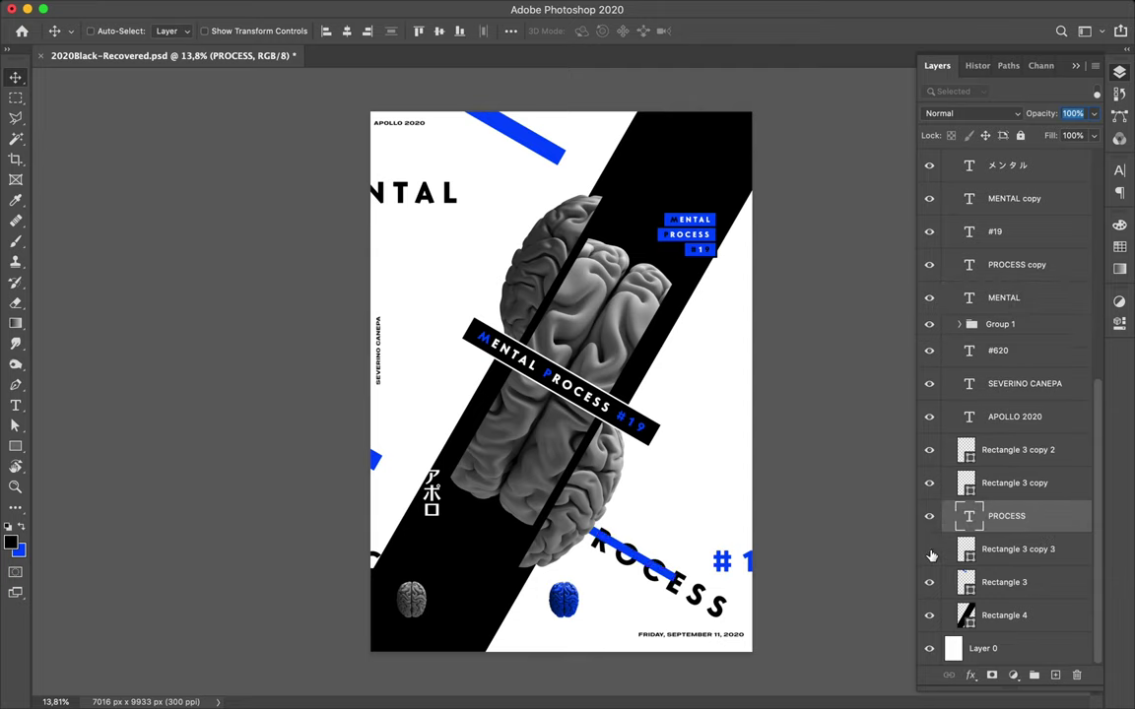
{"action": "left_click", "coordinate": [930, 490]}
{"action": "left_click", "coordinate": [931, 455]}
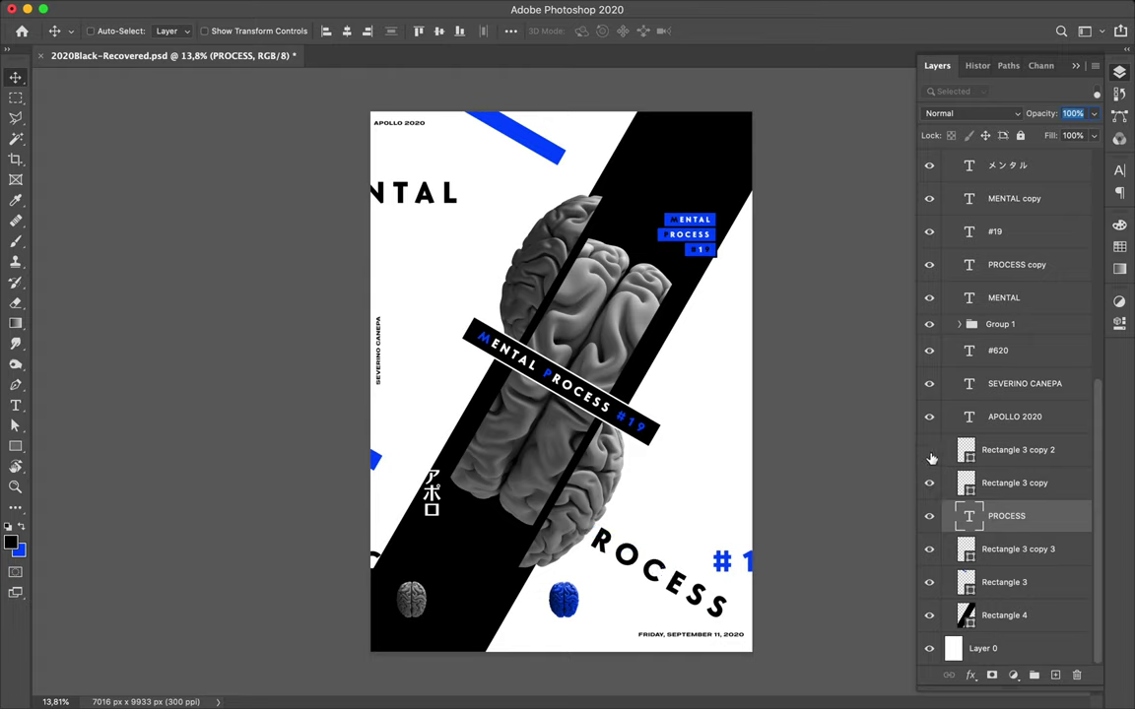
{"action": "left_click_drag", "start_coordinate": [978, 458], "coordinate": [1018, 532]}
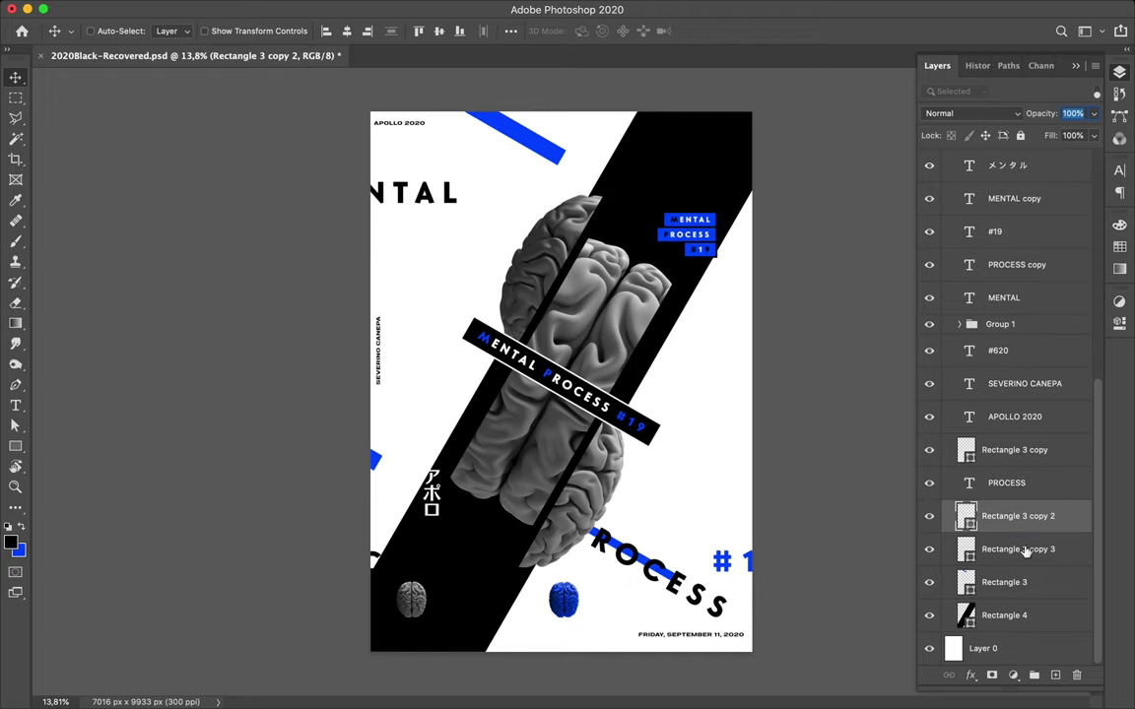
Link PROCESS with Rectangle 3 copy 2 and move the pair into the bottom-right corner.
{"action": "left_click", "coordinate": [1010, 488], "text": "shift"}
{"action": "right_click", "coordinate": [1048, 485]}
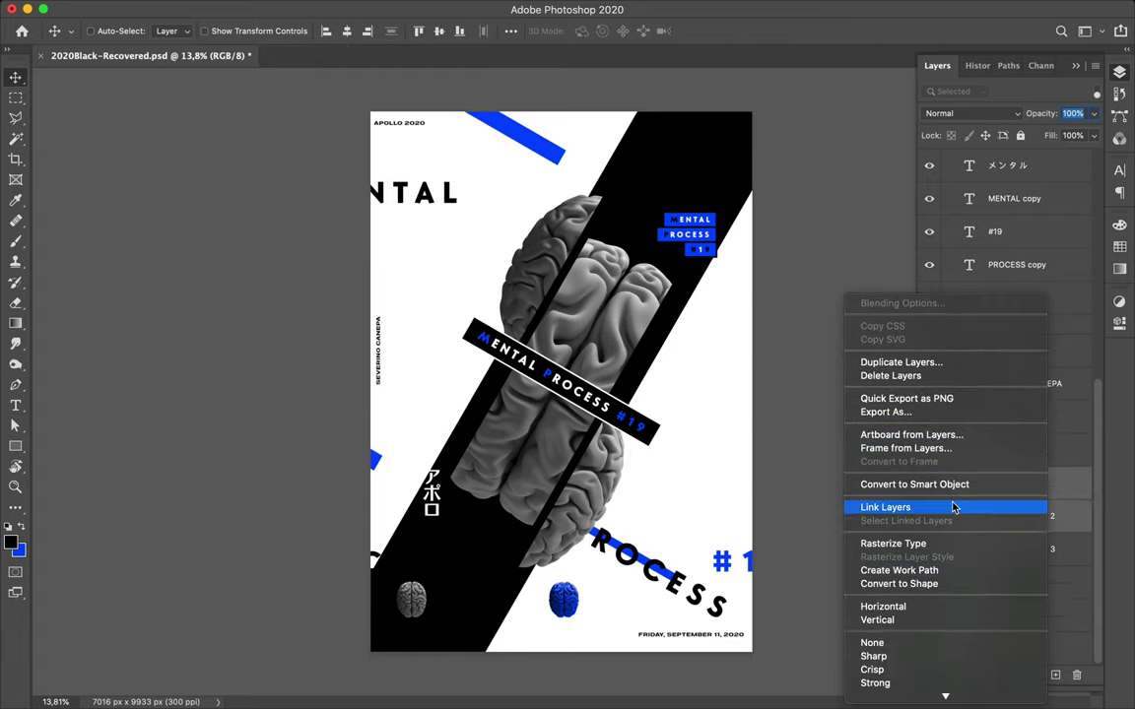
{"action": "left_click", "coordinate": [954, 508]}
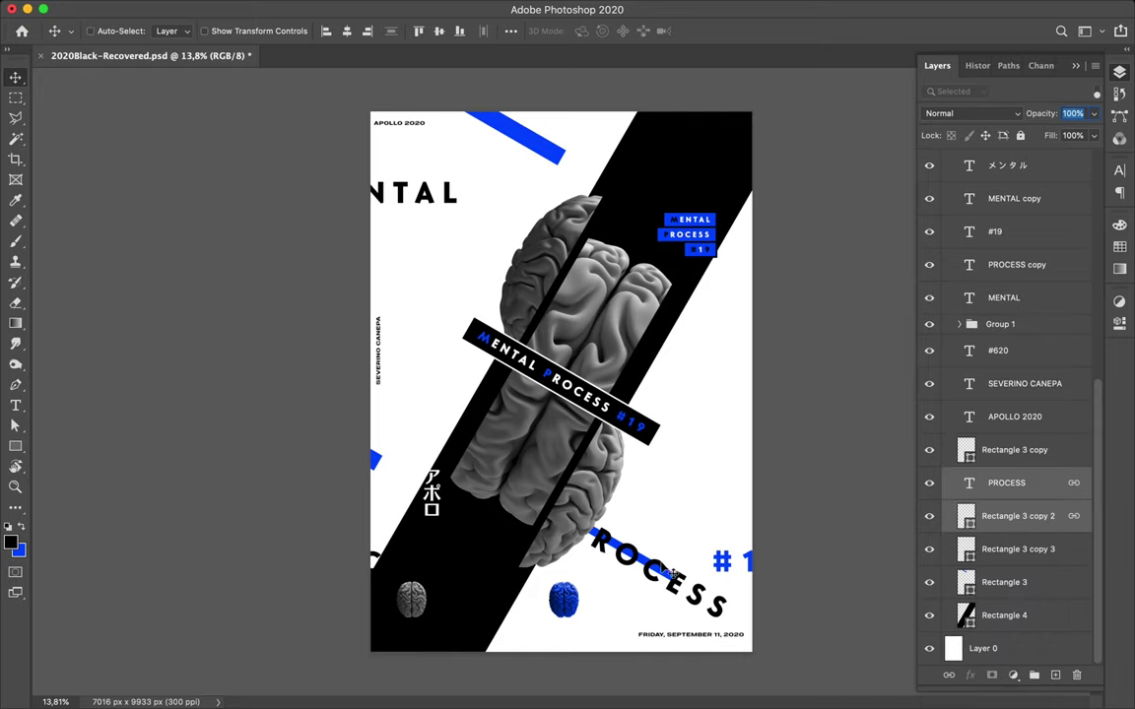
{"action": "left_click_drag", "start_coordinate": [663, 573], "coordinate": [741, 602]}
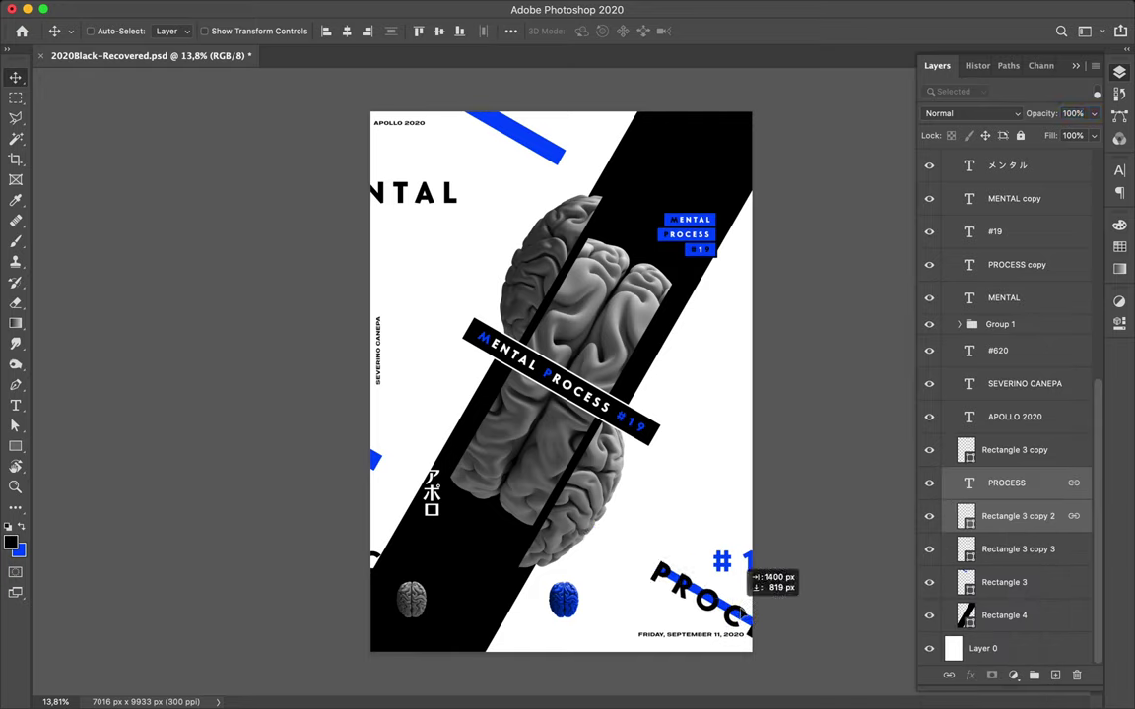
{"action": "left_click_drag", "start_coordinate": [740, 602], "coordinate": [759, 607]}
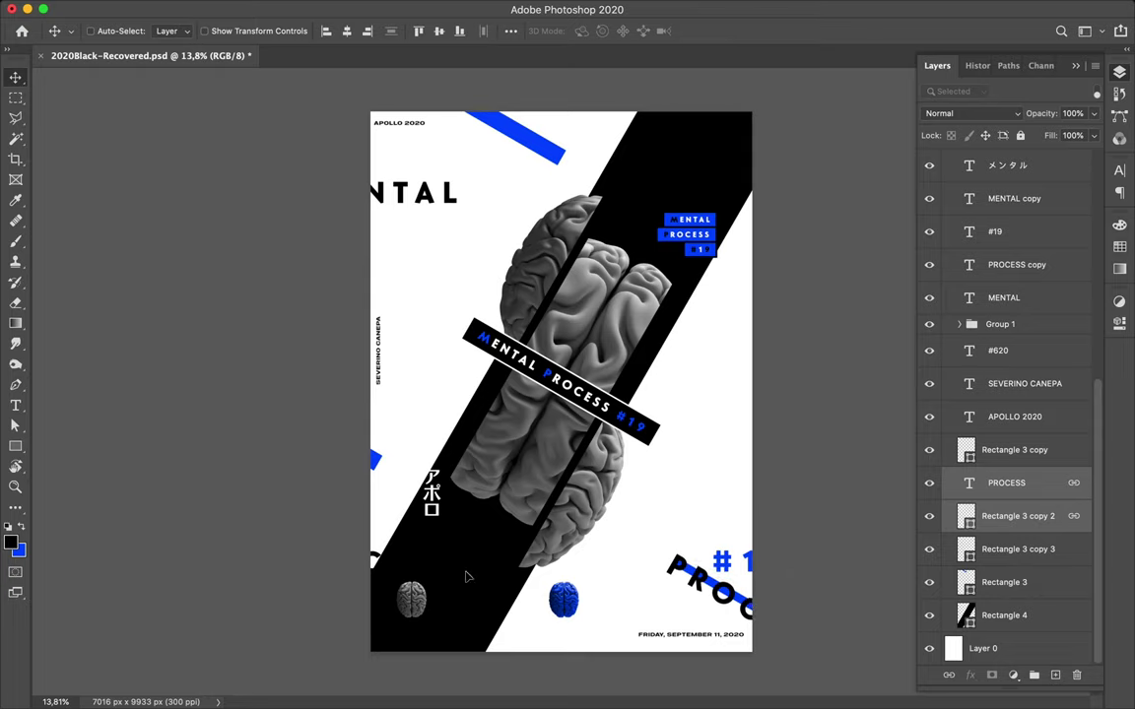
{"action": "key", "text": "super"}
Move the PROCESS copy layer below Rectangle 3 copy 2, hiding the copy 3 bar.
{"action": "left_click", "coordinate": [375, 560]}
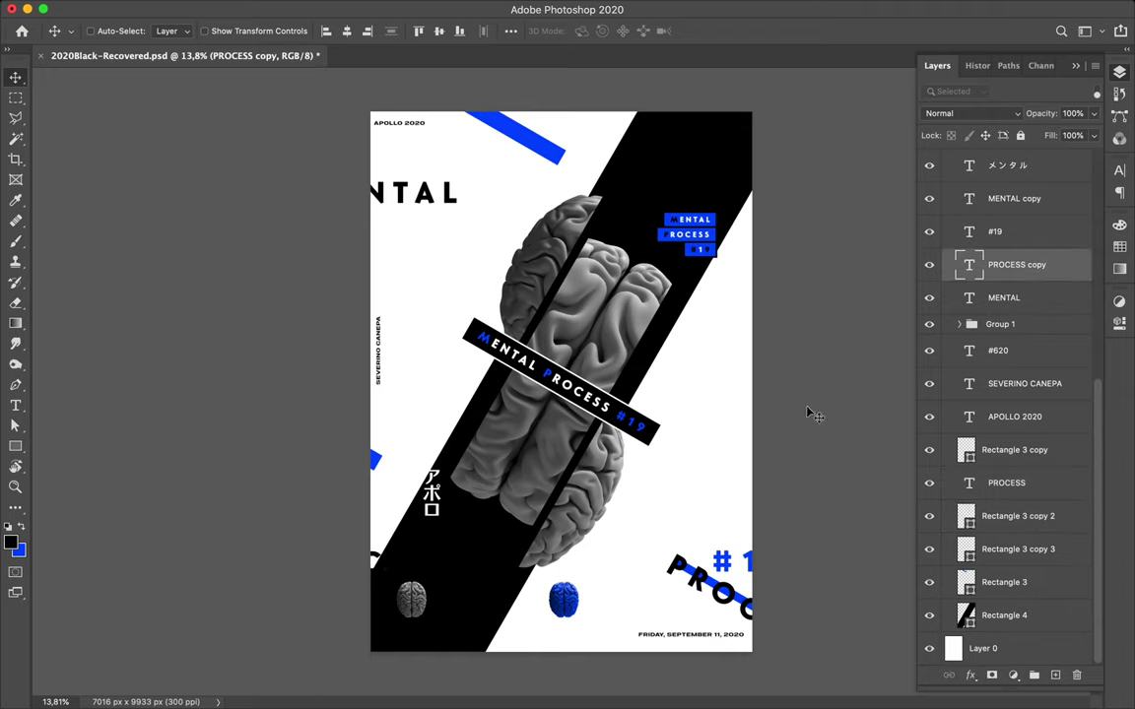
{"action": "left_click_drag", "start_coordinate": [1013, 343], "coordinate": [1014, 504]}
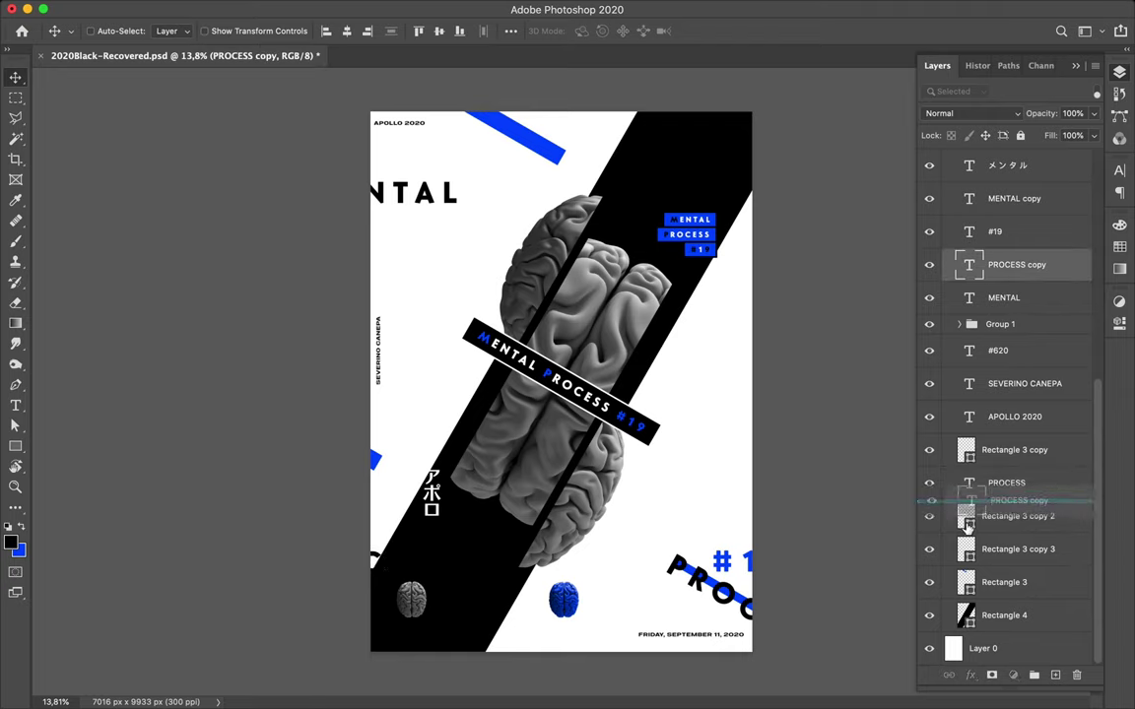
{"action": "left_click_drag", "start_coordinate": [1015, 504], "coordinate": [931, 522]}
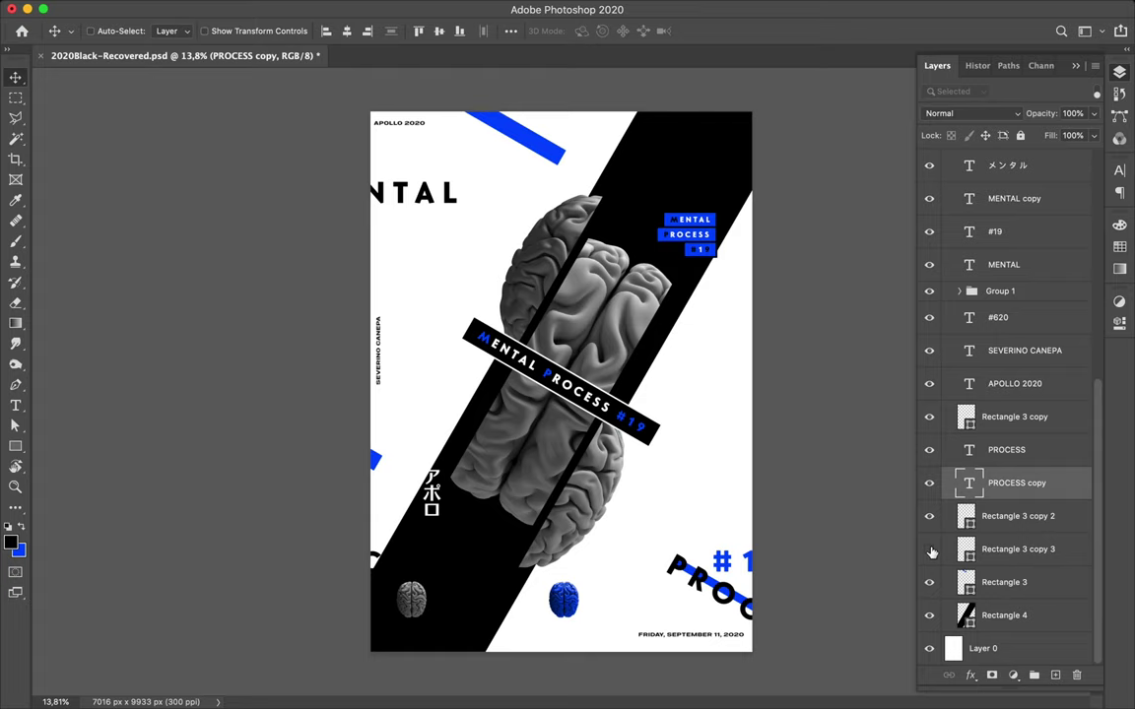
{"action": "left_click", "coordinate": [932, 553]}
{"action": "left_click_drag", "start_coordinate": [1010, 483], "coordinate": [1012, 550]}
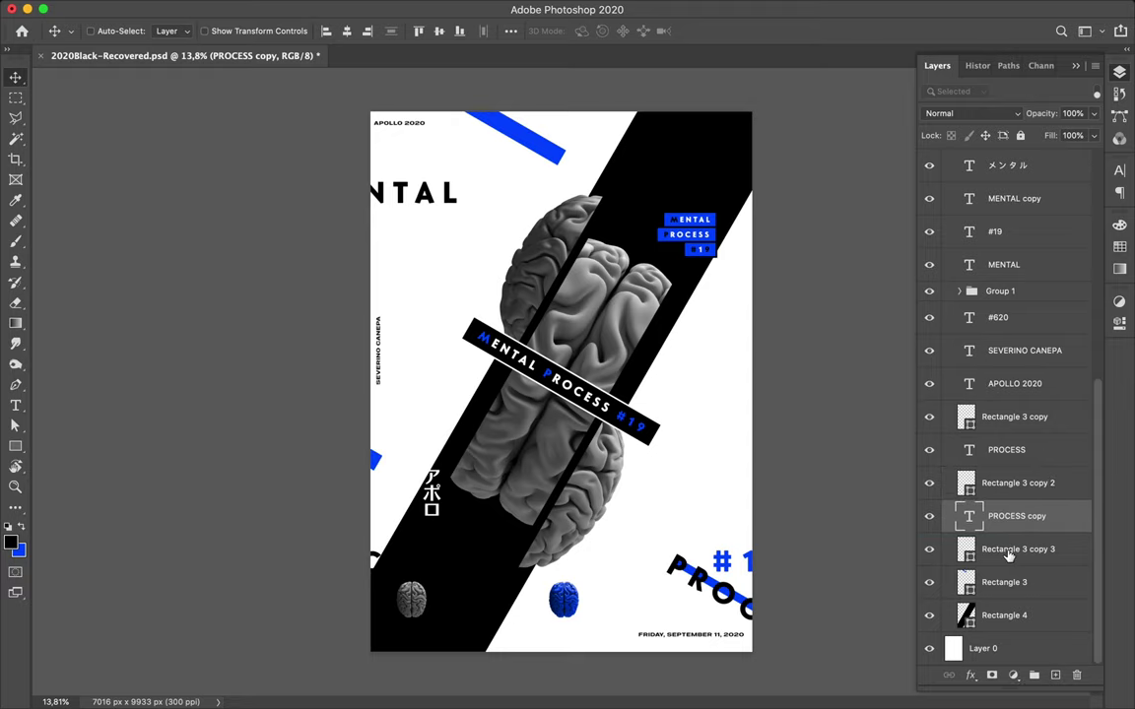
Link PROCESS copy with Rectangle 3 copy 3 and move the pair up and right.
{"action": "left_click", "coordinate": [1071, 547], "text": "shift"}
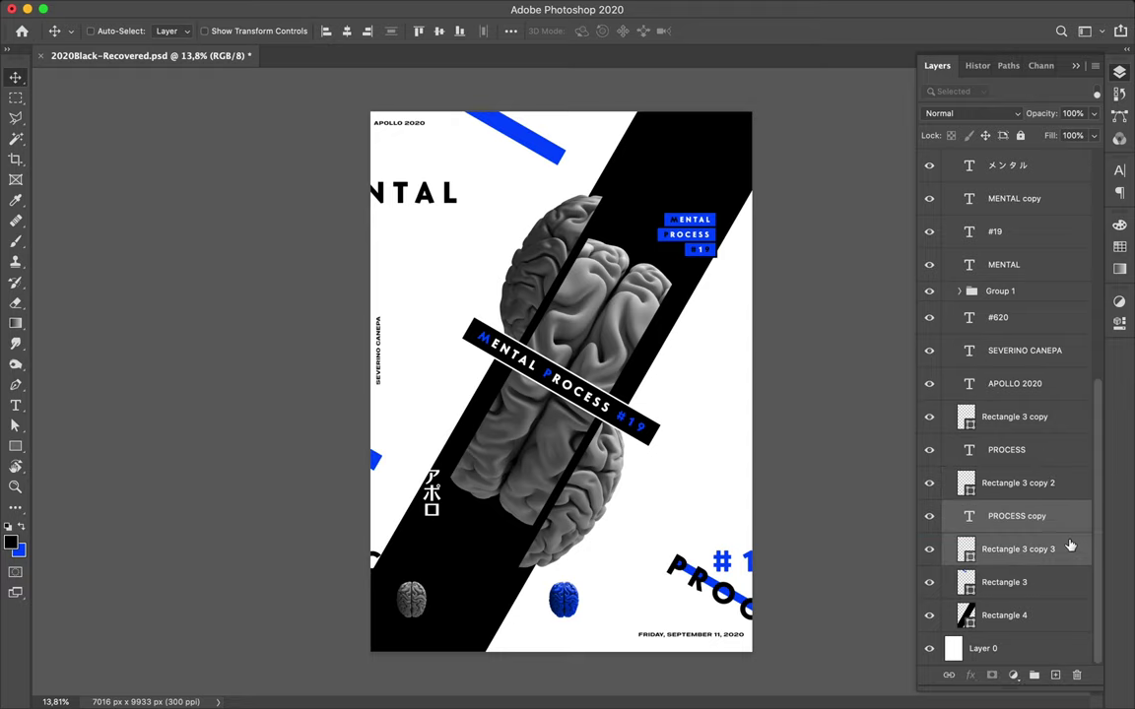
{"action": "right_click", "coordinate": [1070, 546]}
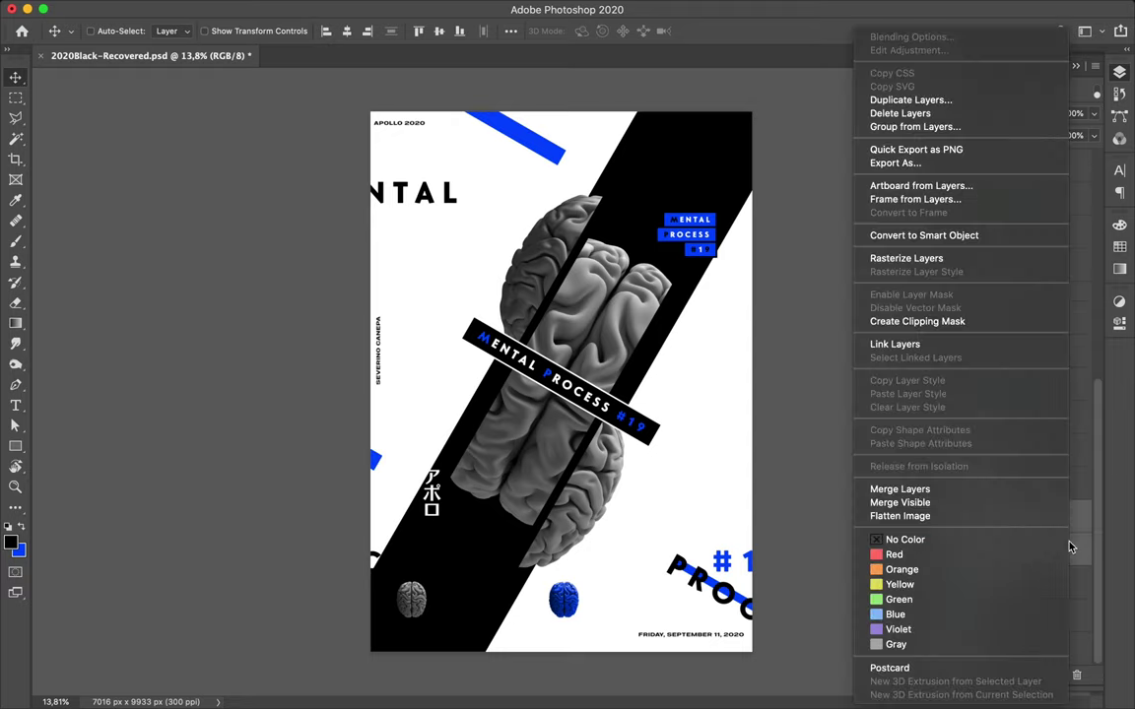
{"action": "left_click", "coordinate": [899, 345]}
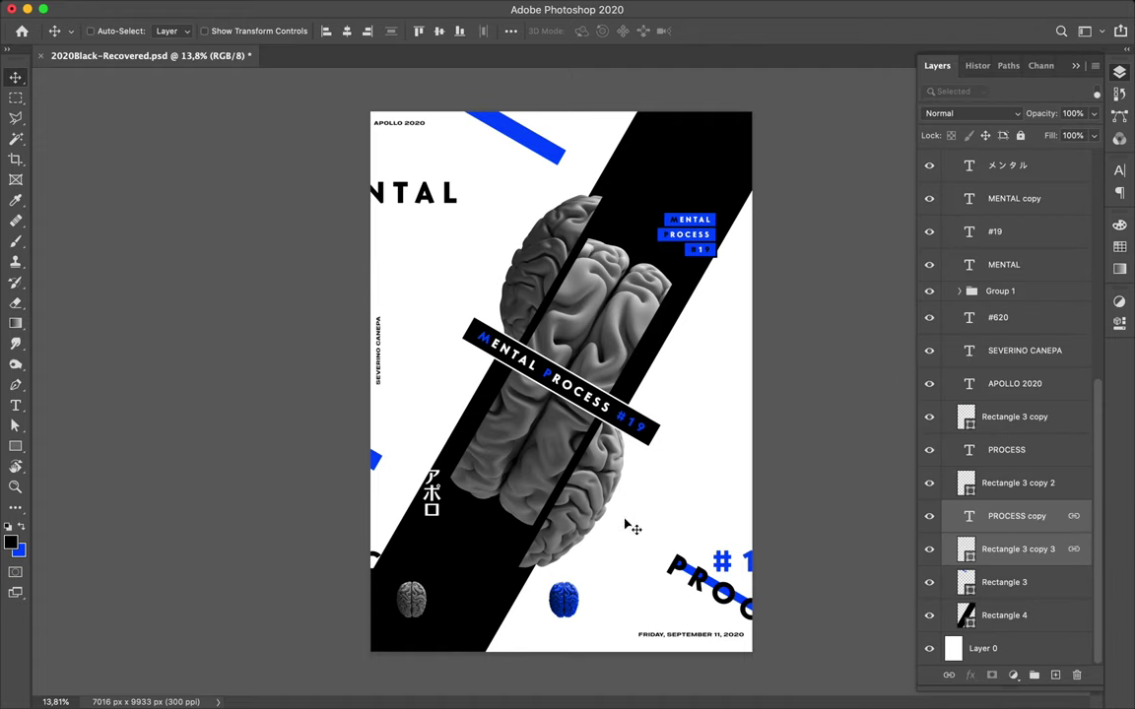
{"action": "left_click_drag", "start_coordinate": [376, 548], "coordinate": [464, 438]}
Unlink PROCESS copy from its blue strip and select the text layer alone.
{"action": "key", "text": "ctrl"}
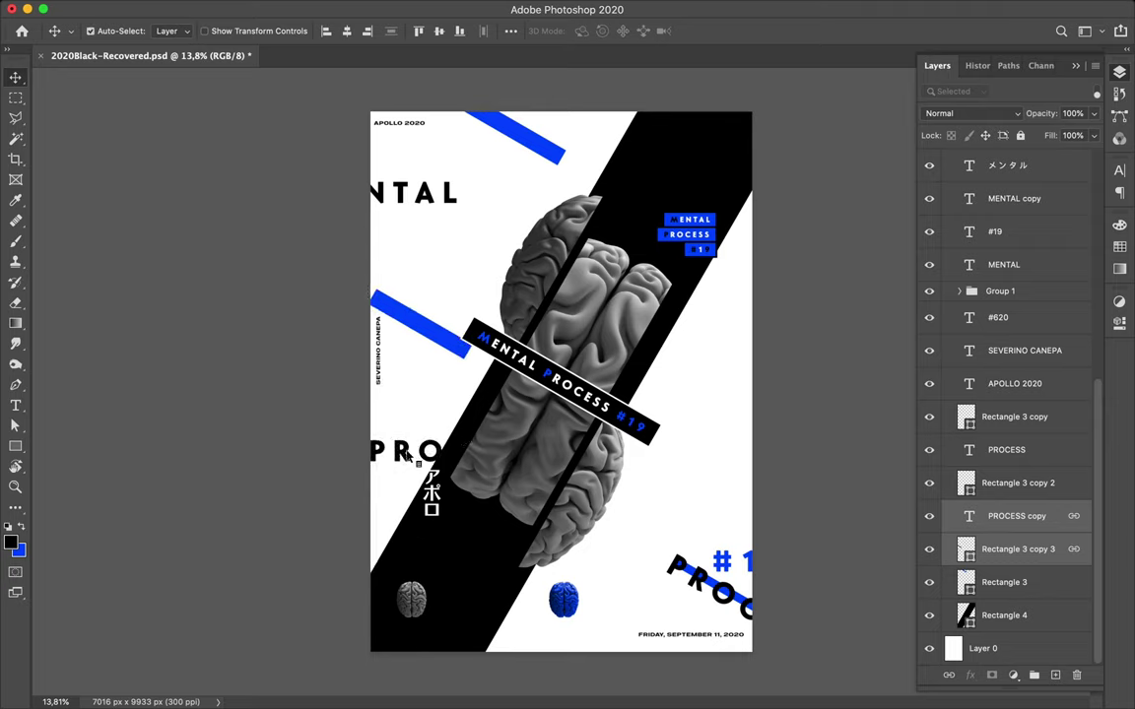
{"action": "left_click", "coordinate": [407, 453]}
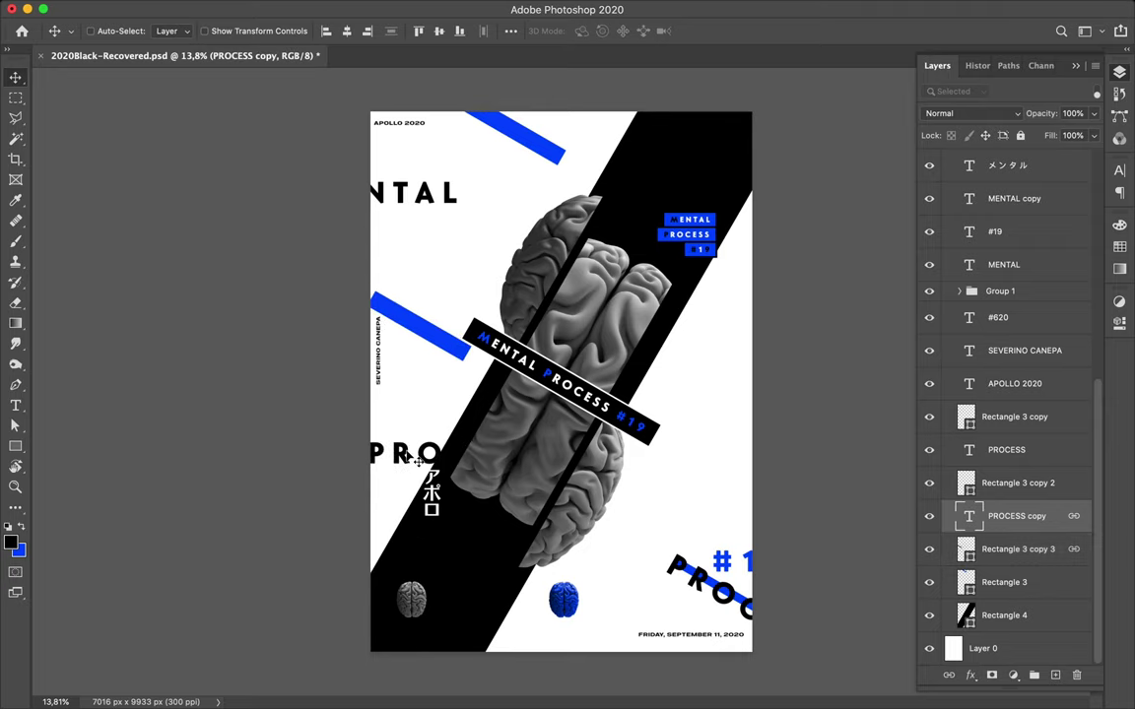
{"action": "key", "text": "ctrl+t"}
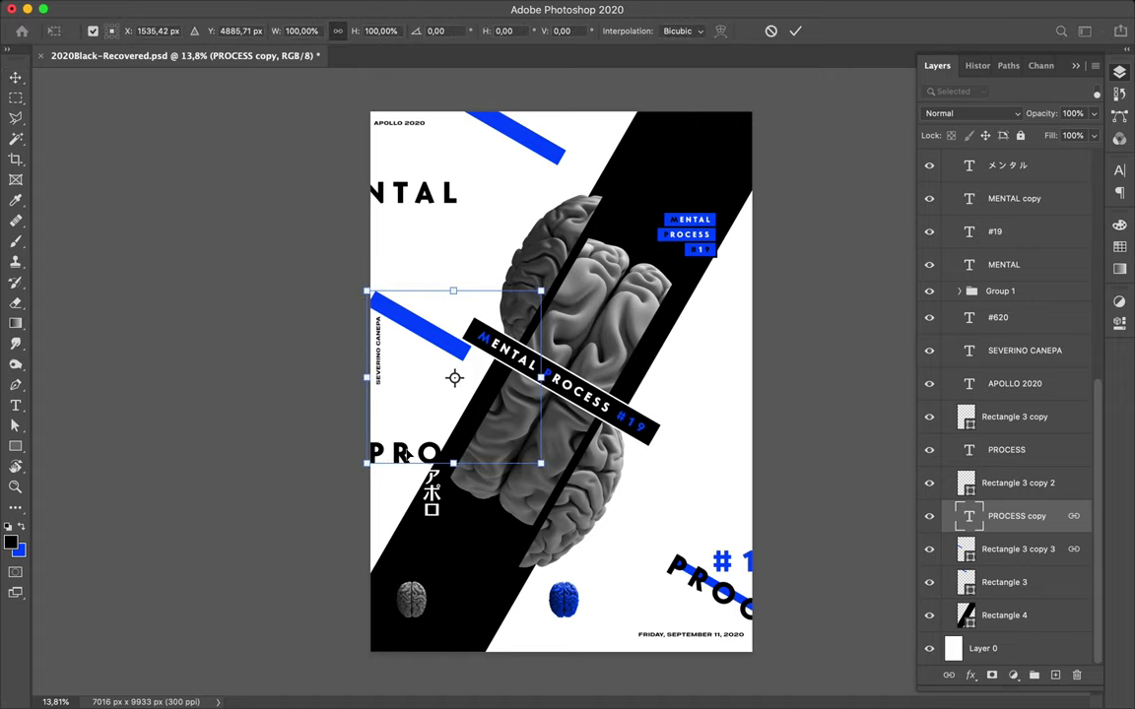
{"action": "key", "text": "Escape"}
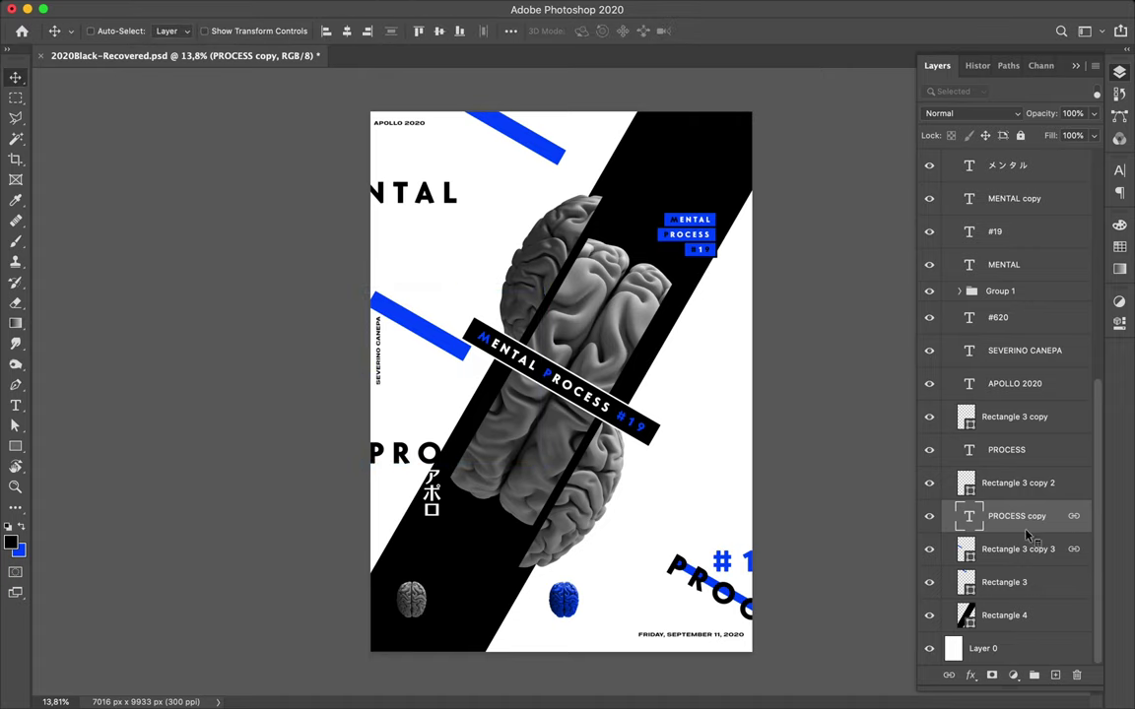
{"action": "left_click", "coordinate": [1027, 549], "text": "shift"}
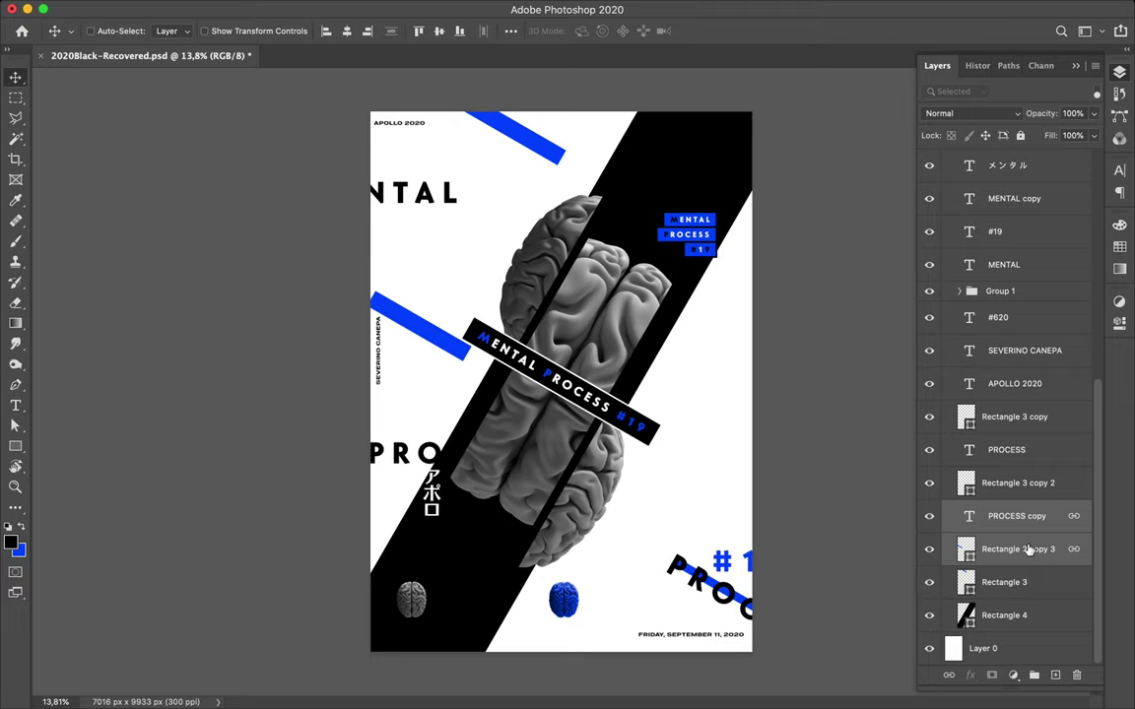
{"action": "right_click", "coordinate": [1027, 550]}
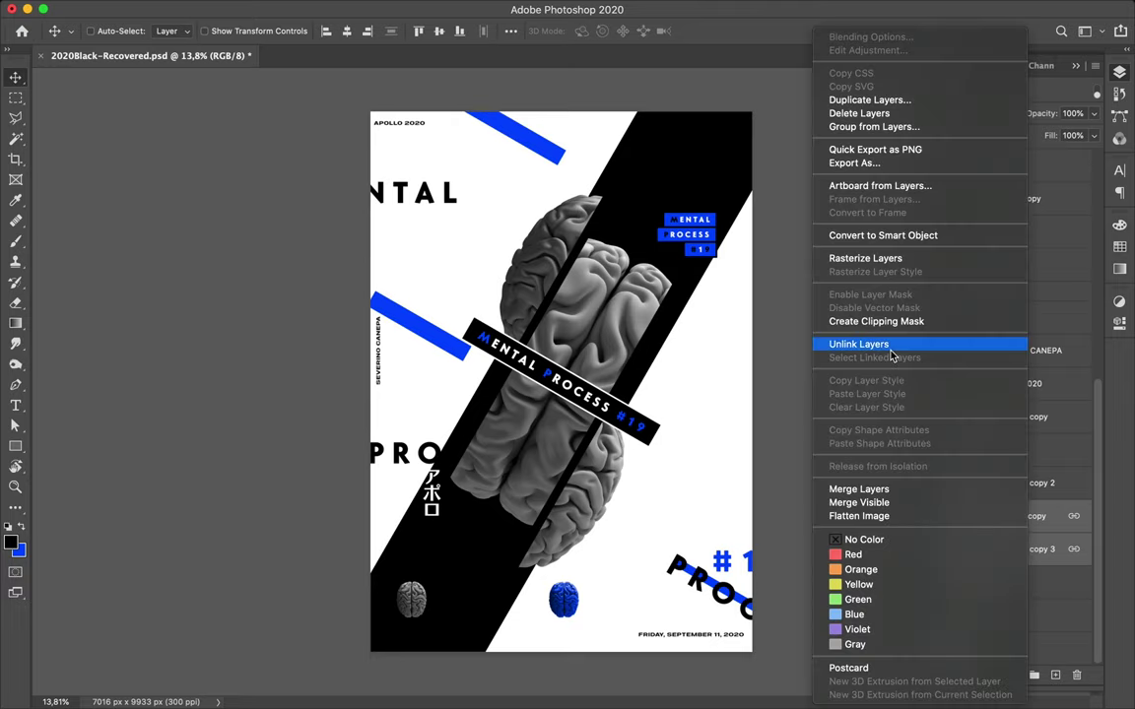
{"action": "left_click", "coordinate": [891, 350]}
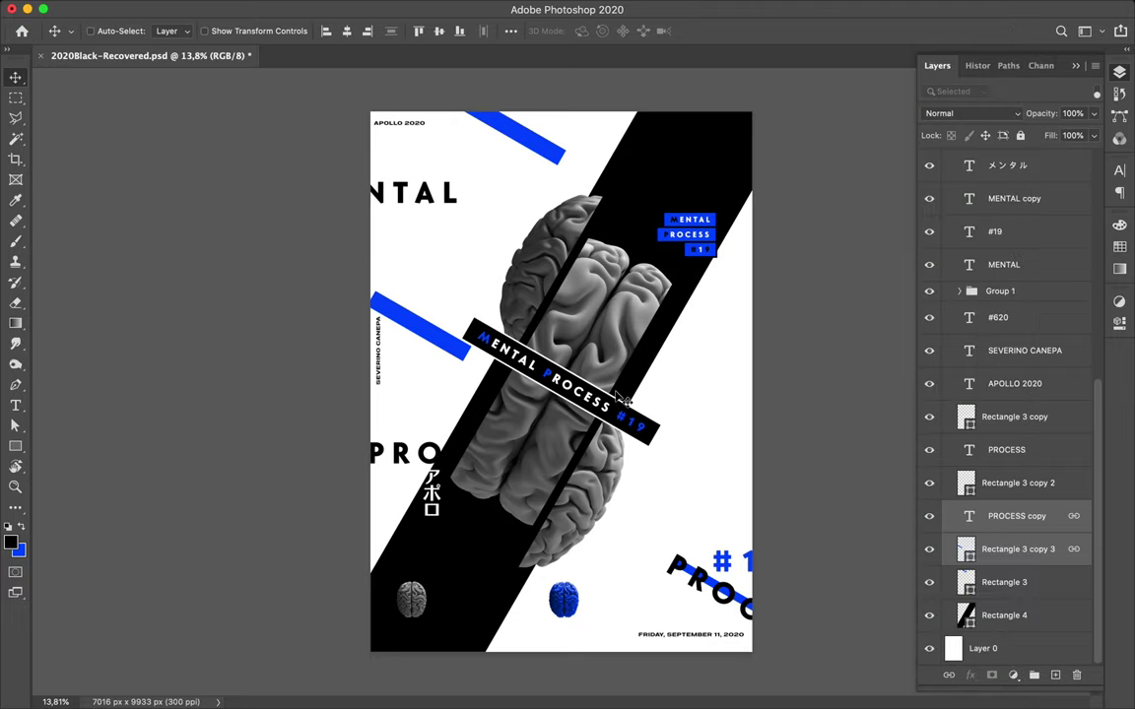
{"action": "left_click", "coordinate": [404, 458]}
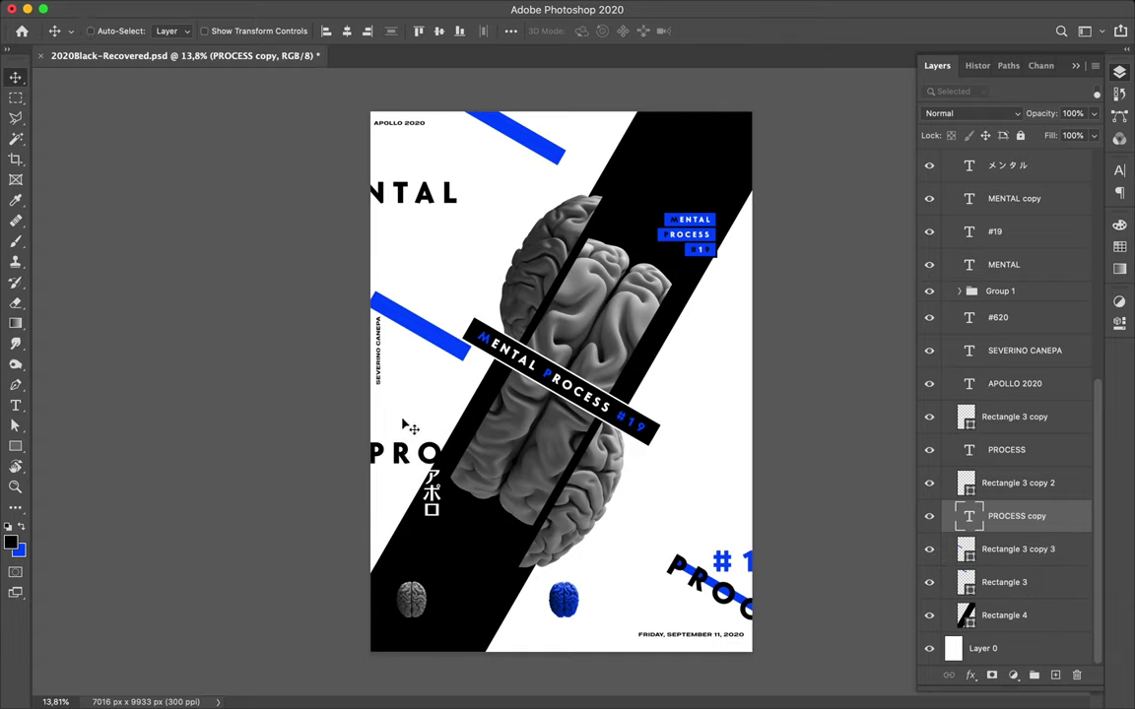
Rotate the PROCESS copy text 30° with angle snapping.
{"action": "key", "text": "ctrl+t"}
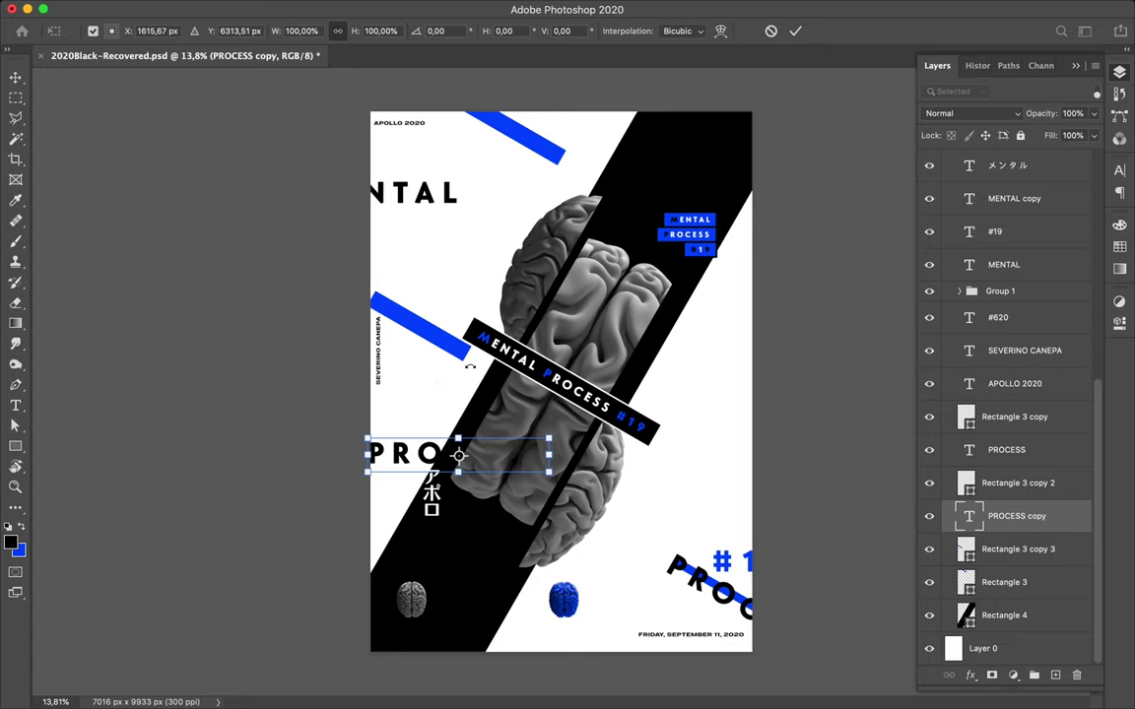
{"action": "left_click_drag", "start_coordinate": [475, 366], "coordinate": [414, 362]}
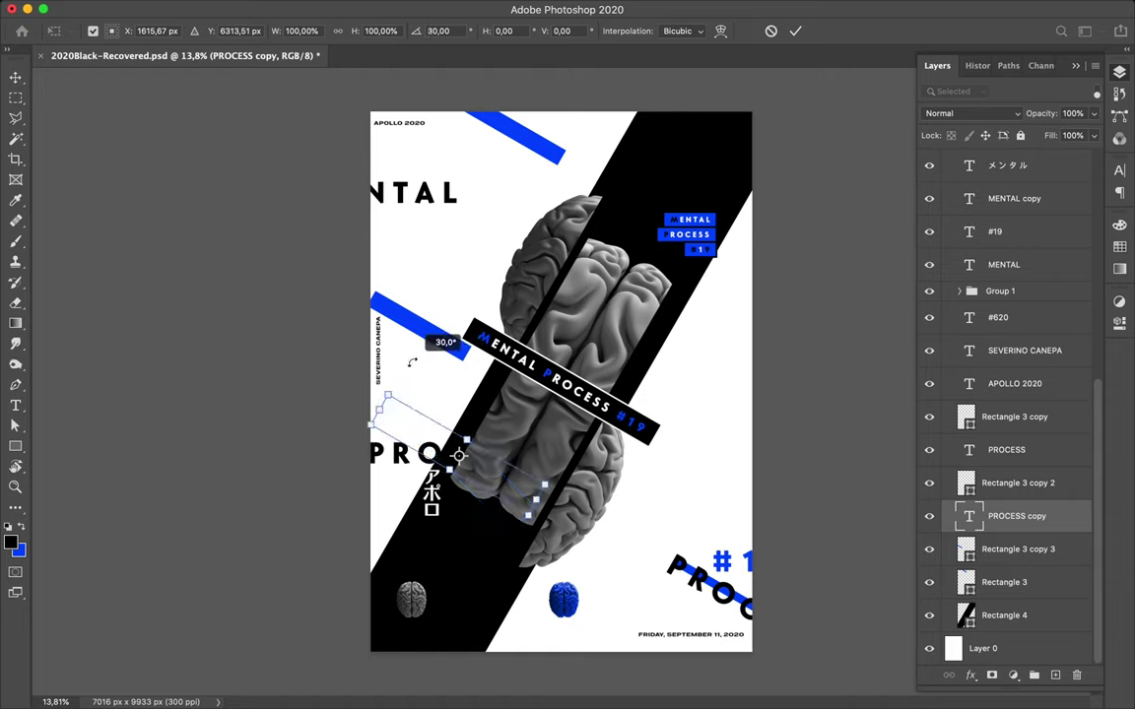
{"action": "key", "text": "shift"}
{"action": "left_click_drag", "start_coordinate": [412, 362], "coordinate": [412, 363]}
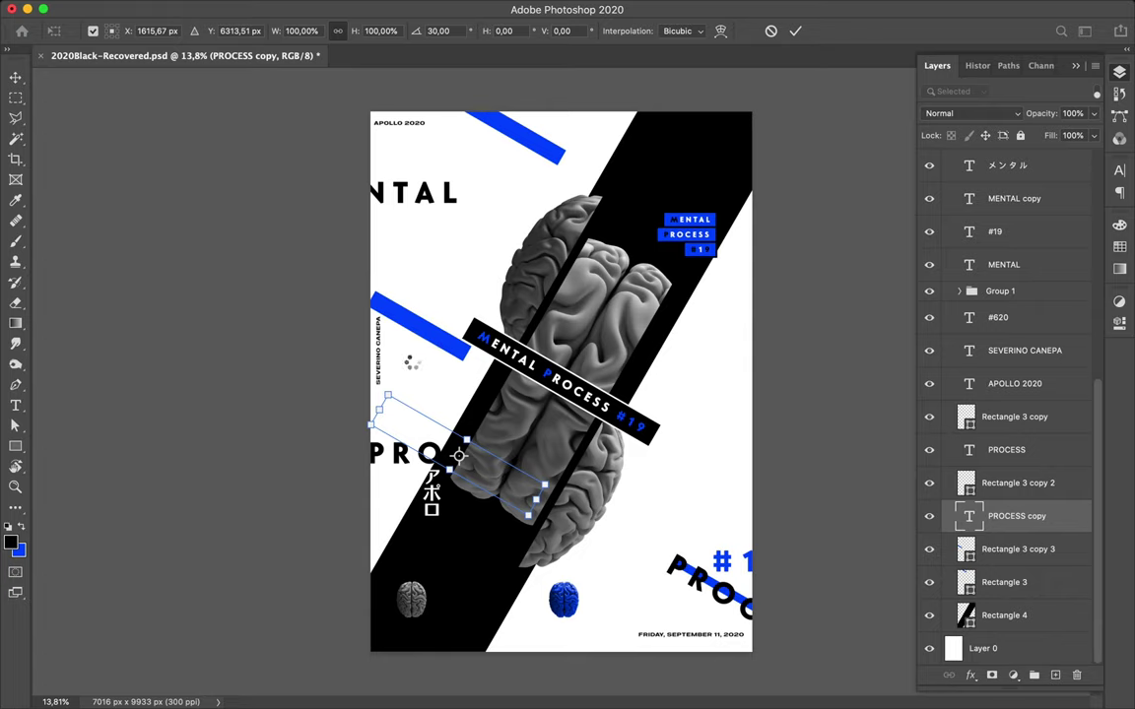
{"action": "key", "text": "Return"}
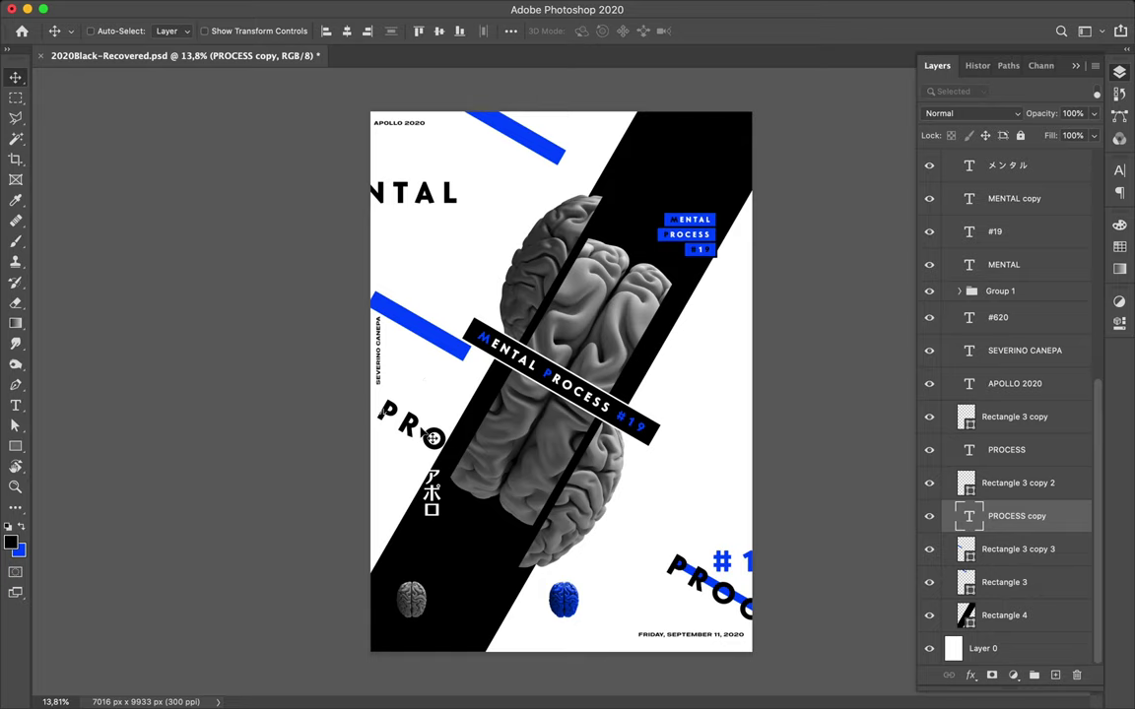
Position the rotated PROCESS copy text over the left blue strip.
{"action": "key", "text": "super"}
{"action": "mouse_move", "coordinate": [415, 434]}
{"action": "left_mouse_down"}
{"action": "mouse_move", "coordinate": [412, 327]}
{"action": "mouse_move", "coordinate": [370, 313]}
{"action": "left_mouse_up"}
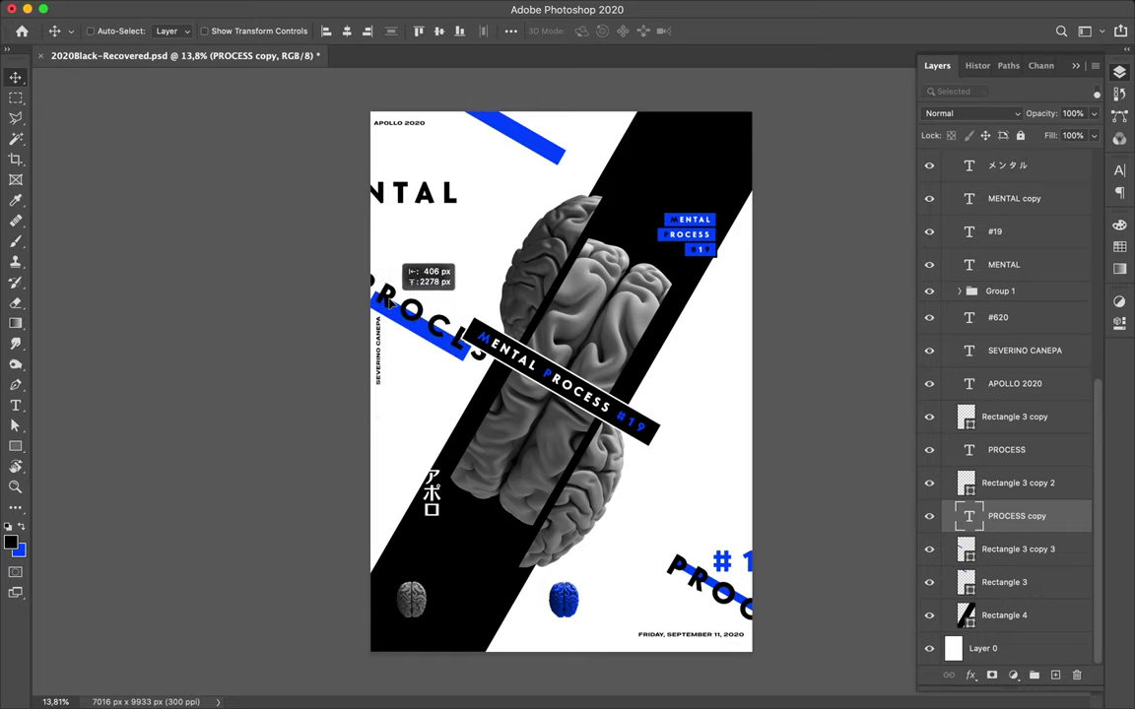
{"action": "left_click_drag", "start_coordinate": [372, 311], "coordinate": [375, 313]}
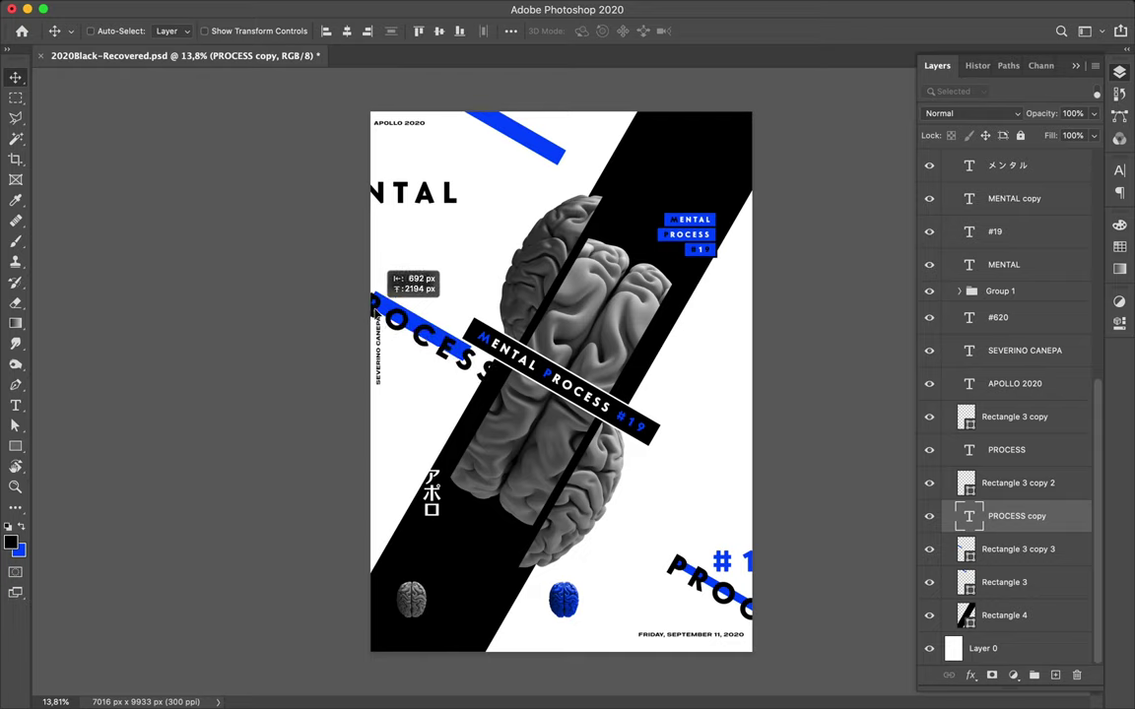
{"action": "left_click_drag", "start_coordinate": [376, 313], "coordinate": [352, 302]}
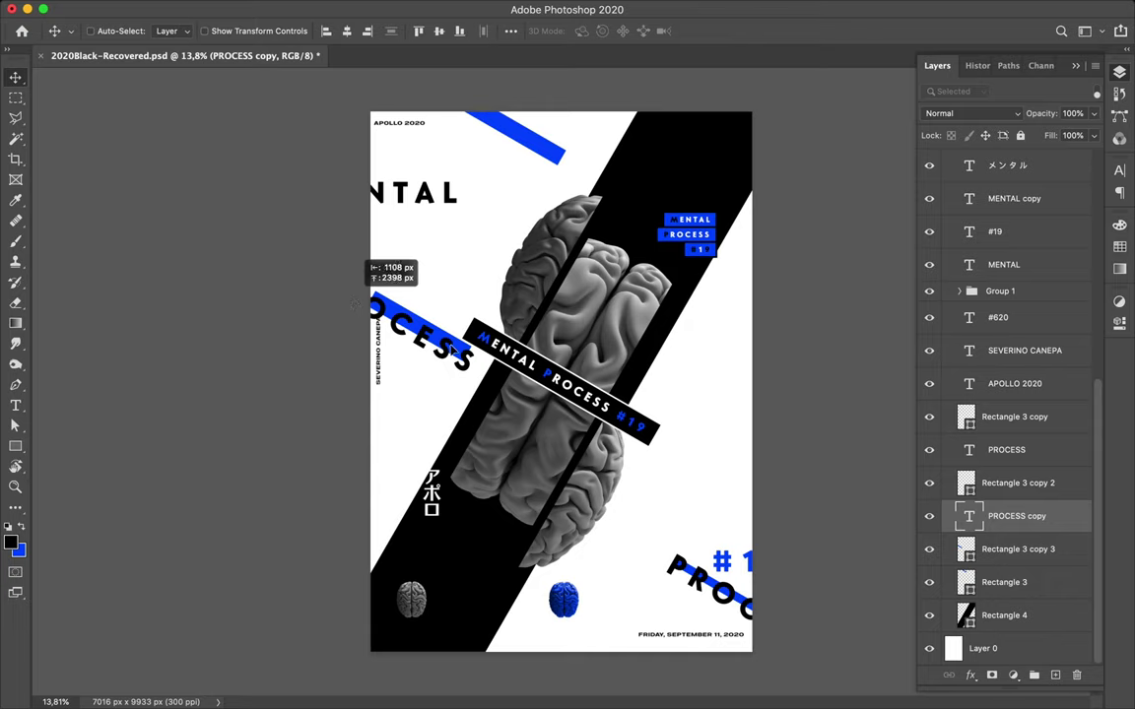
{"action": "left_click_drag", "start_coordinate": [352, 303], "coordinate": [354, 305]}
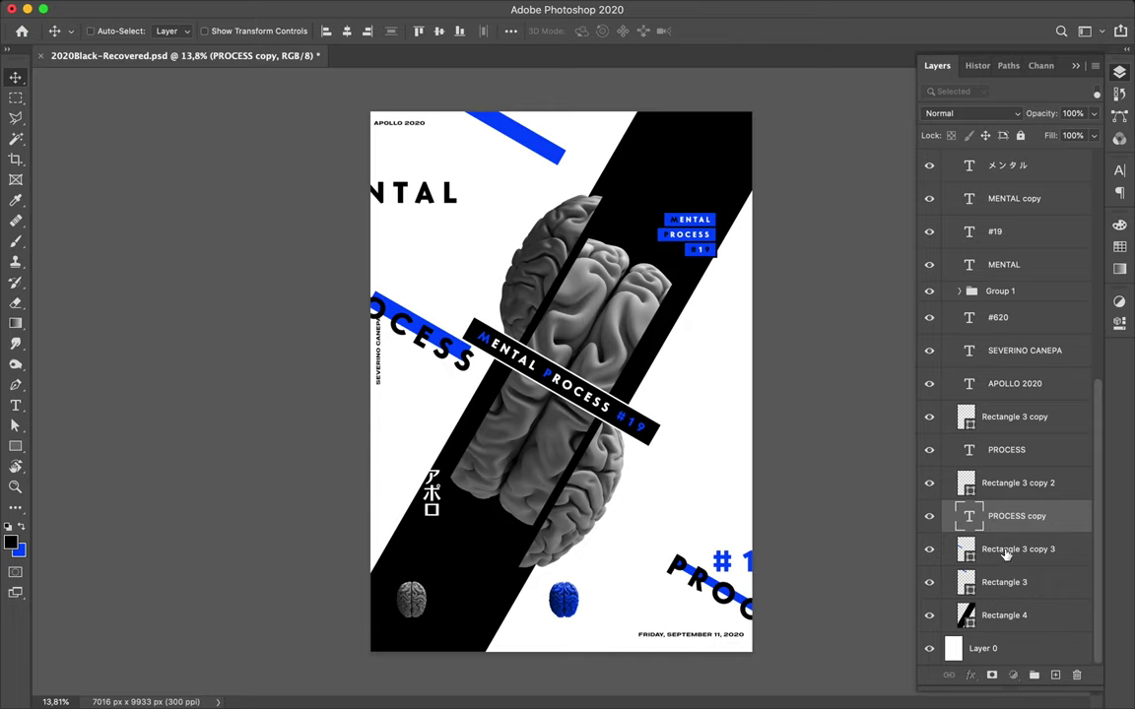
Link PROCESS copy with Rectangle 3 copy 3 and set the pair just above the Japanese text.
{"action": "left_click", "coordinate": [1034, 552], "text": "shift"}
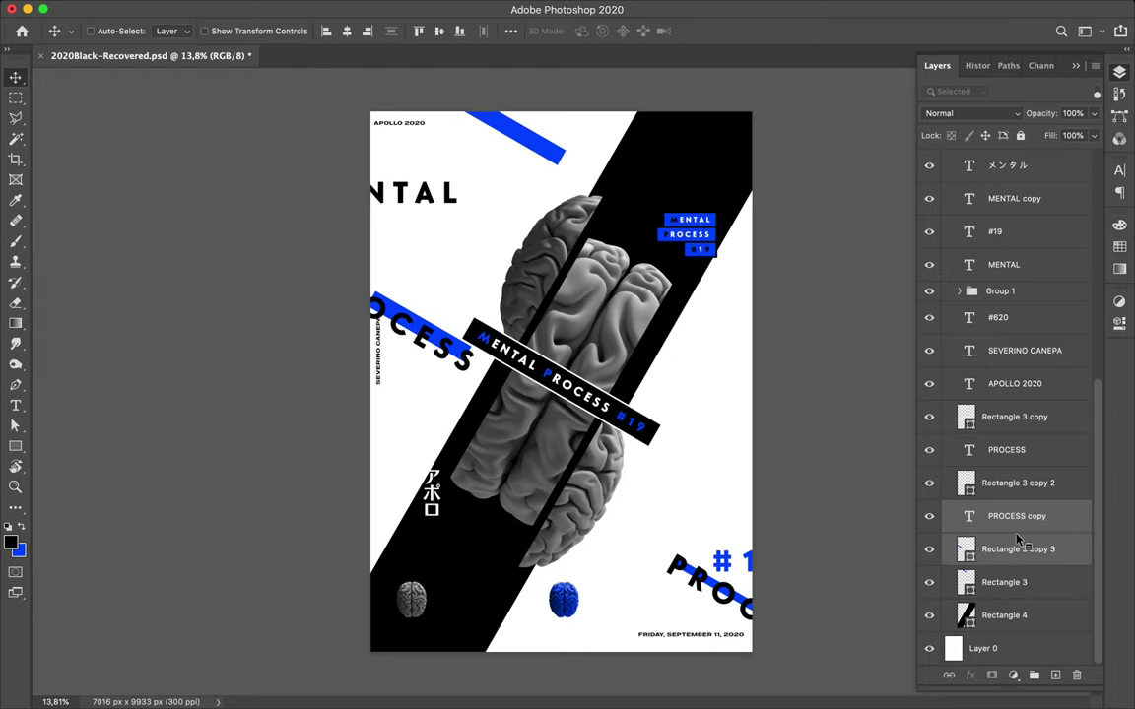
{"action": "right_click", "coordinate": [912, 431]}
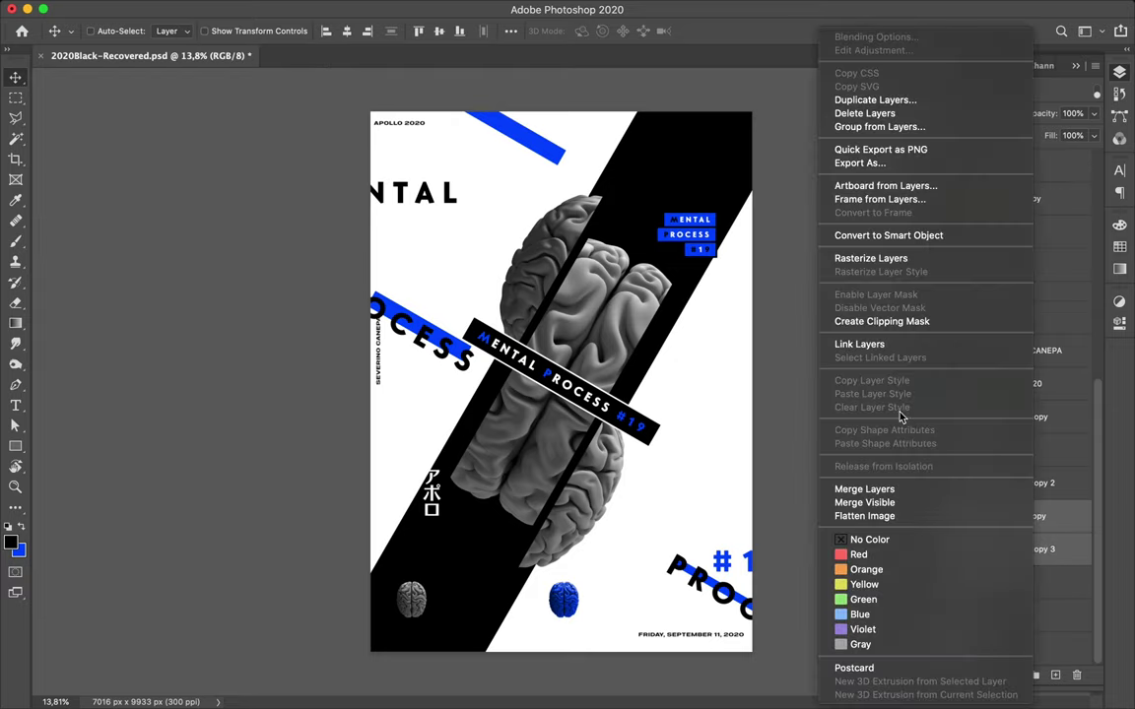
{"action": "left_click", "coordinate": [860, 345]}
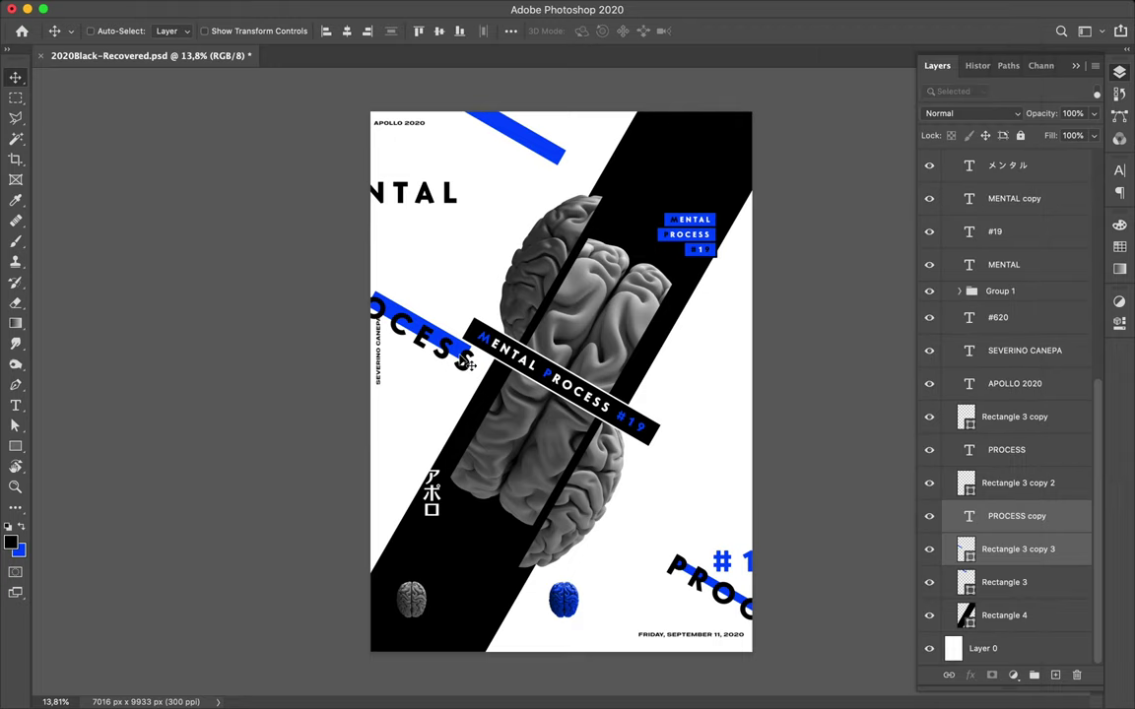
{"action": "left_click_drag", "start_coordinate": [429, 420], "coordinate": [423, 387]}
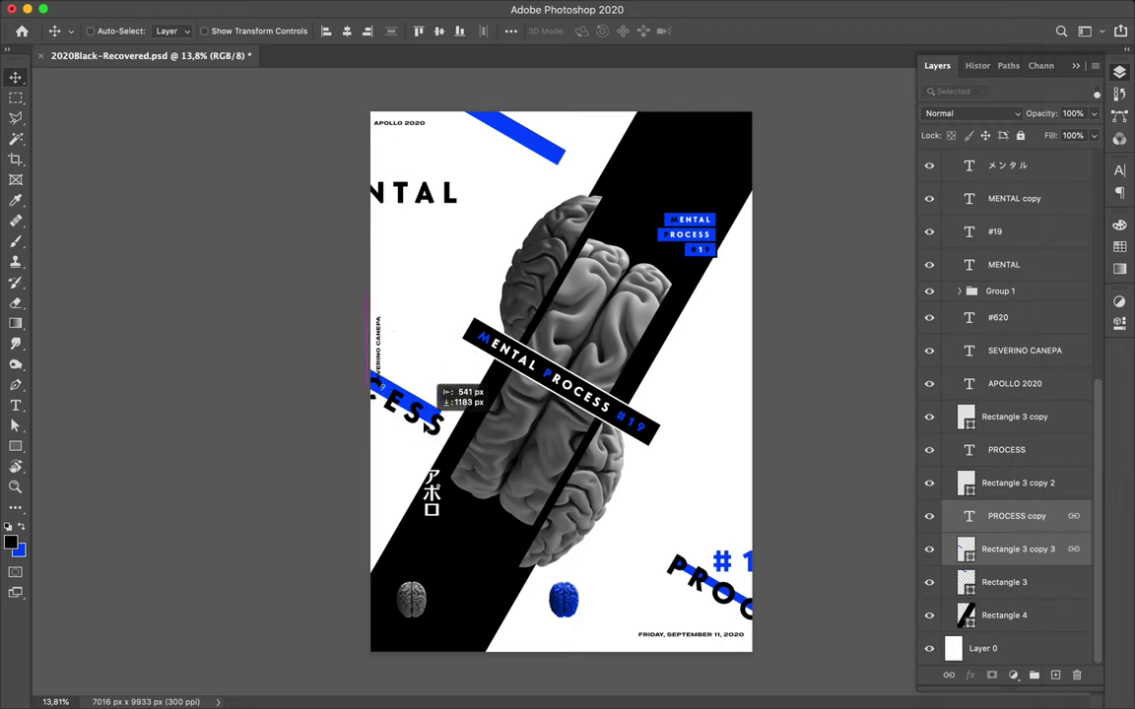
{"action": "left_click_drag", "start_coordinate": [425, 389], "coordinate": [437, 393]}
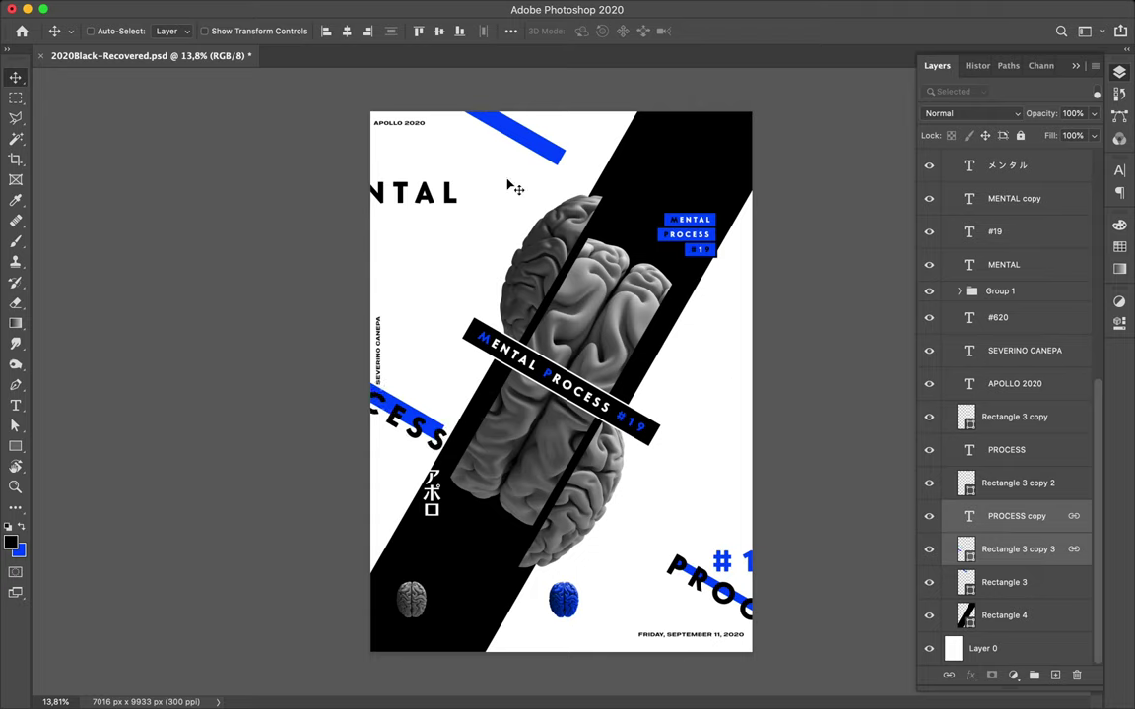
{"action": "left_click", "coordinate": [449, 205], "text": "ctrl"}
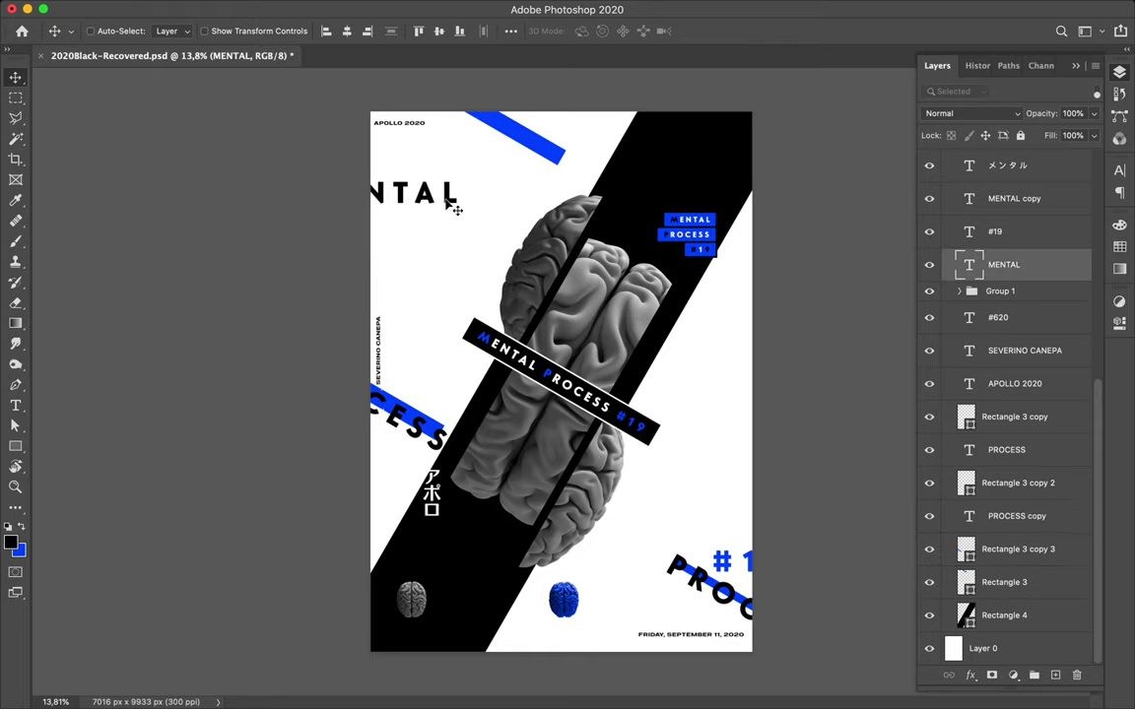
Rotate the MENTAL heading to 30°, then move it and MENTAL copy lower in the layers.
{"action": "key", "text": "ctrl+t"}
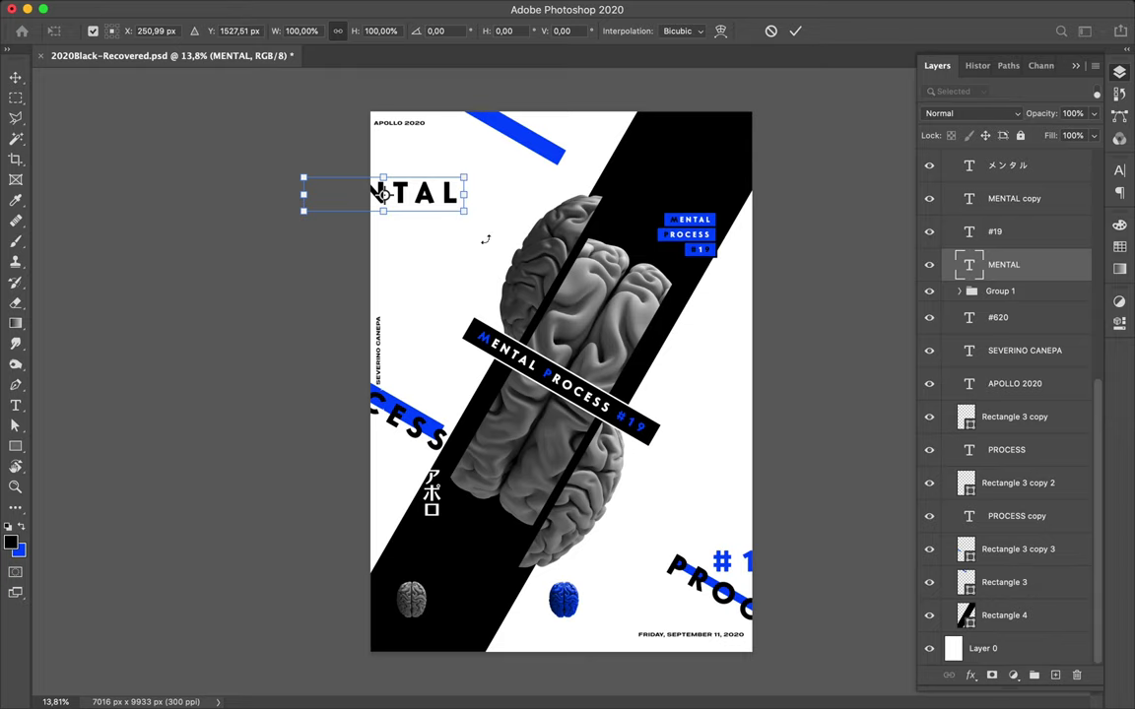
{"action": "left_click_drag", "start_coordinate": [485, 239], "coordinate": [493, 214]}
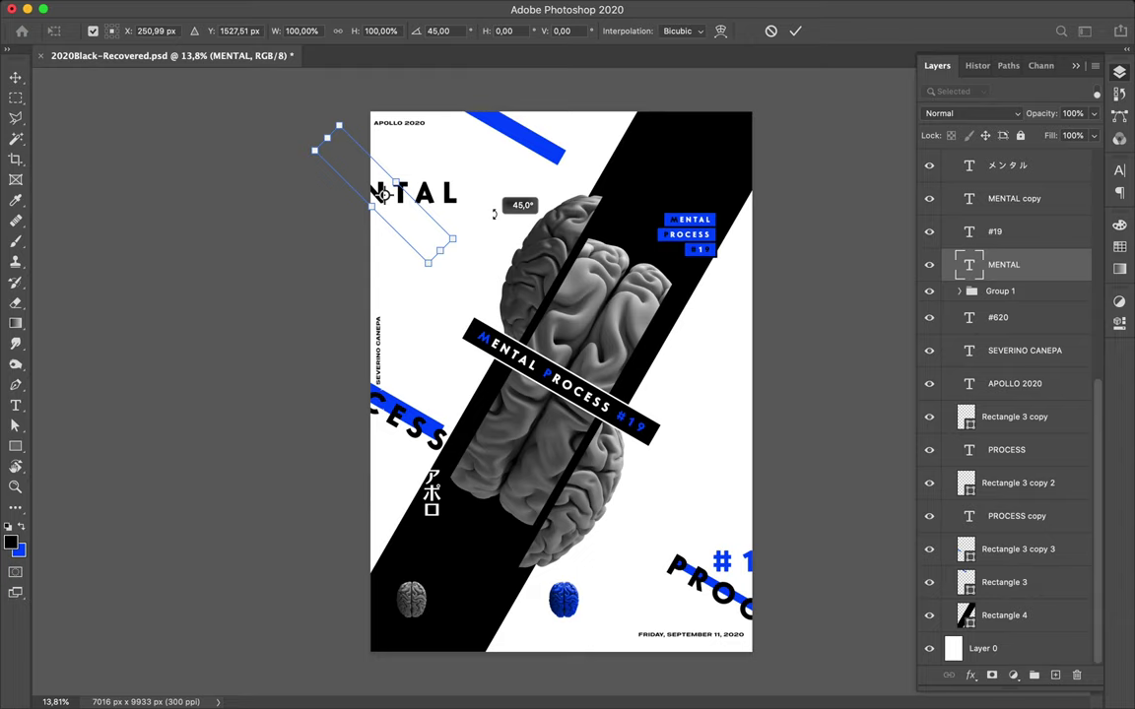
{"action": "left_click_drag", "start_coordinate": [494, 214], "coordinate": [497, 211]}
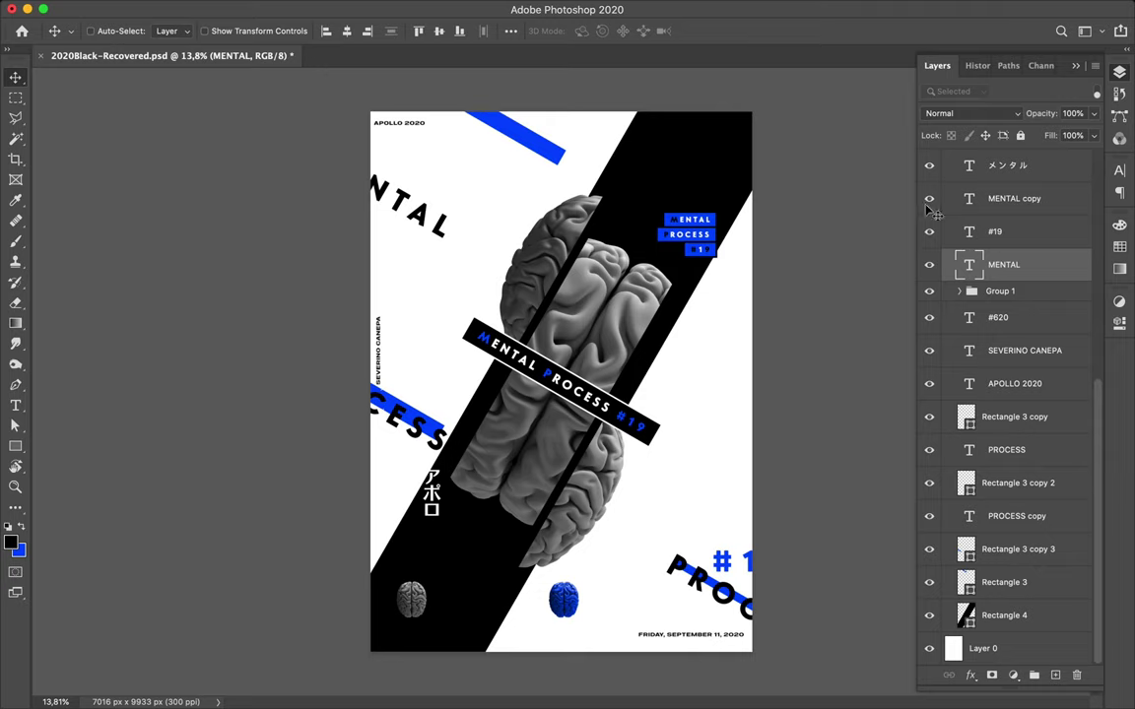
{"action": "left_click", "coordinate": [1008, 201], "text": "super"}
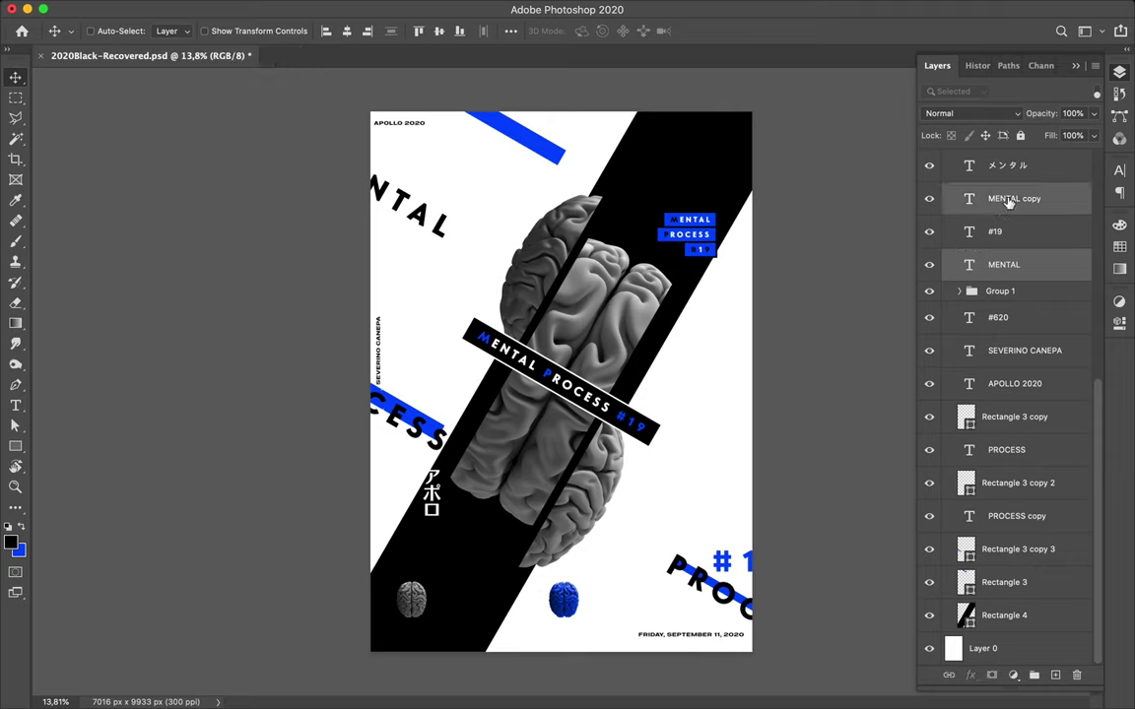
{"action": "left_click_drag", "start_coordinate": [1010, 201], "coordinate": [1017, 568]}
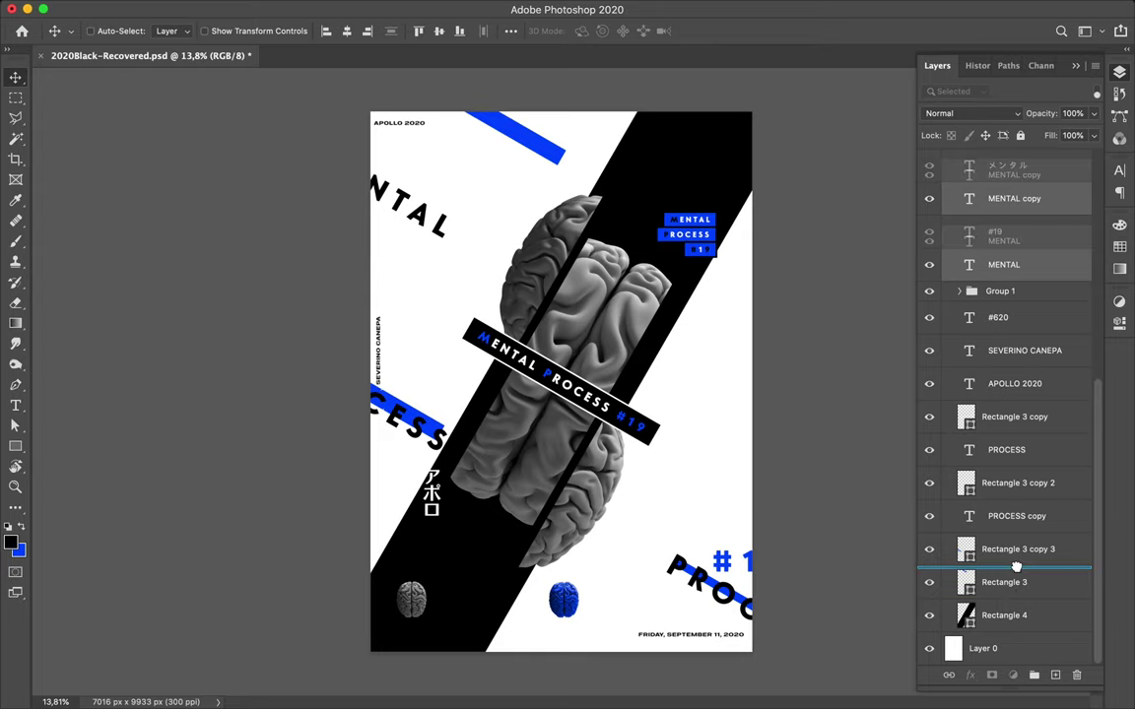
Place the MENTAL layers above Rectangle 3 copy and move MENTAL copy right of the black band.
{"action": "left_click_drag", "start_coordinate": [1017, 568], "coordinate": [998, 409]}
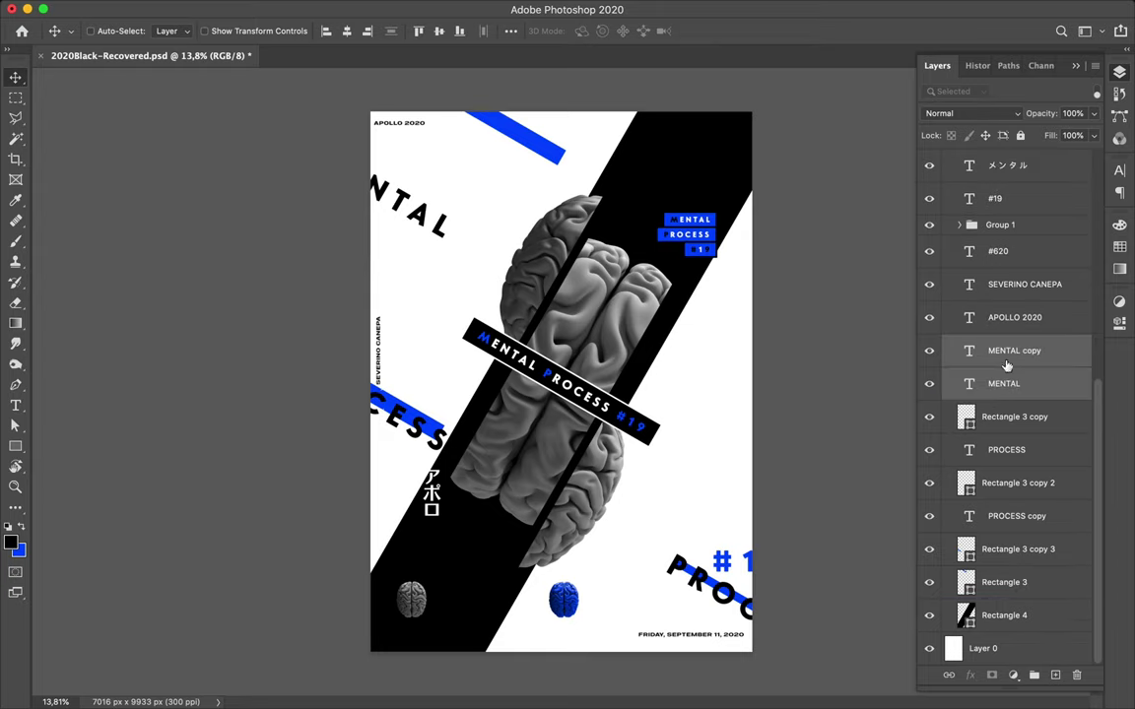
{"action": "left_click", "coordinate": [1007, 366]}
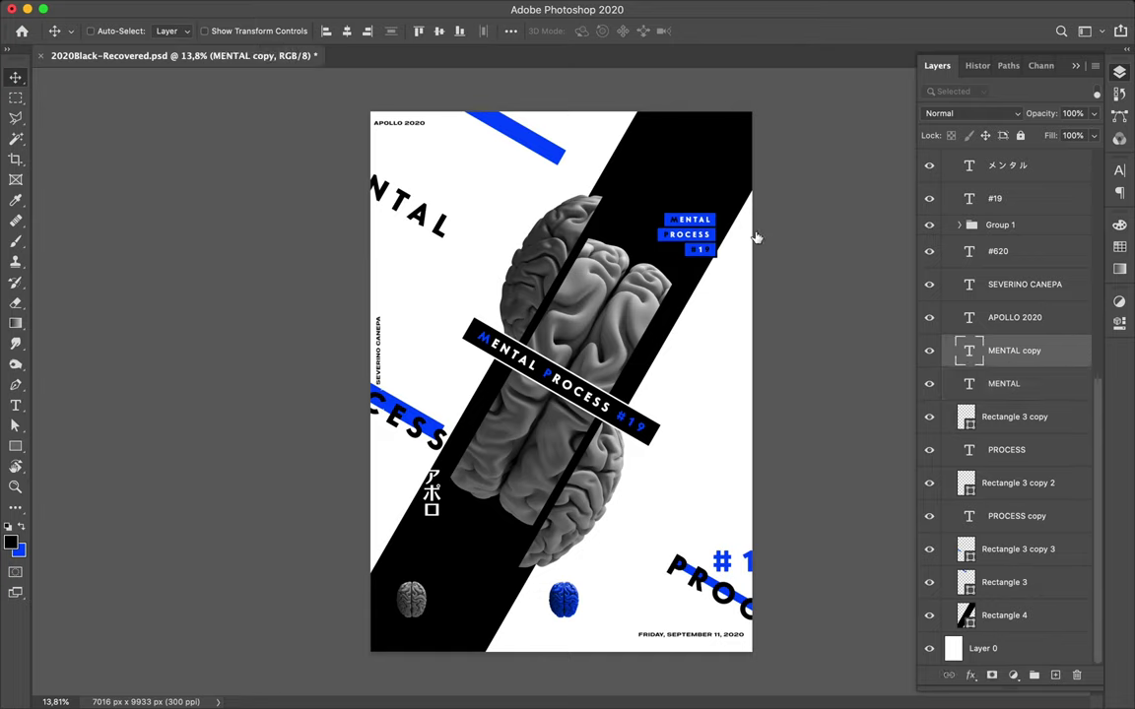
{"action": "left_click_drag", "start_coordinate": [690, 278], "coordinate": [621, 472]}
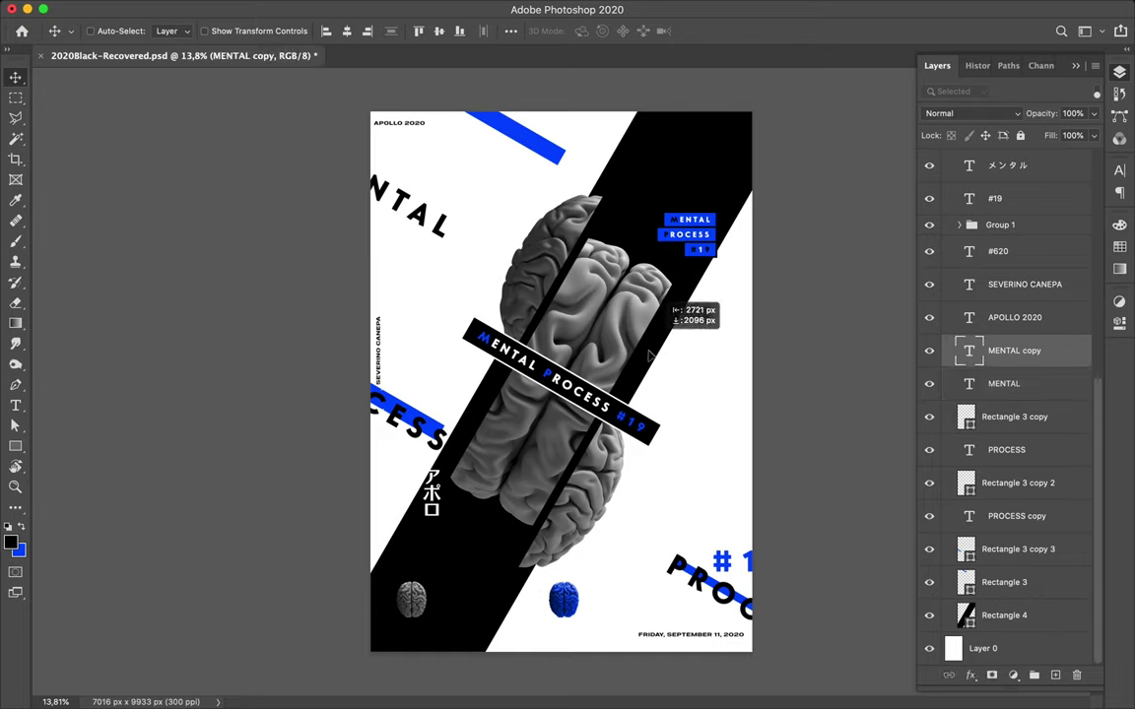
{"action": "left_click_drag", "start_coordinate": [620, 470], "coordinate": [736, 471]}
Rotate MENTAL copy to -60° along the band's right edge and enable Auto-Select Layer.
{"action": "key", "text": "ctrl+t"}
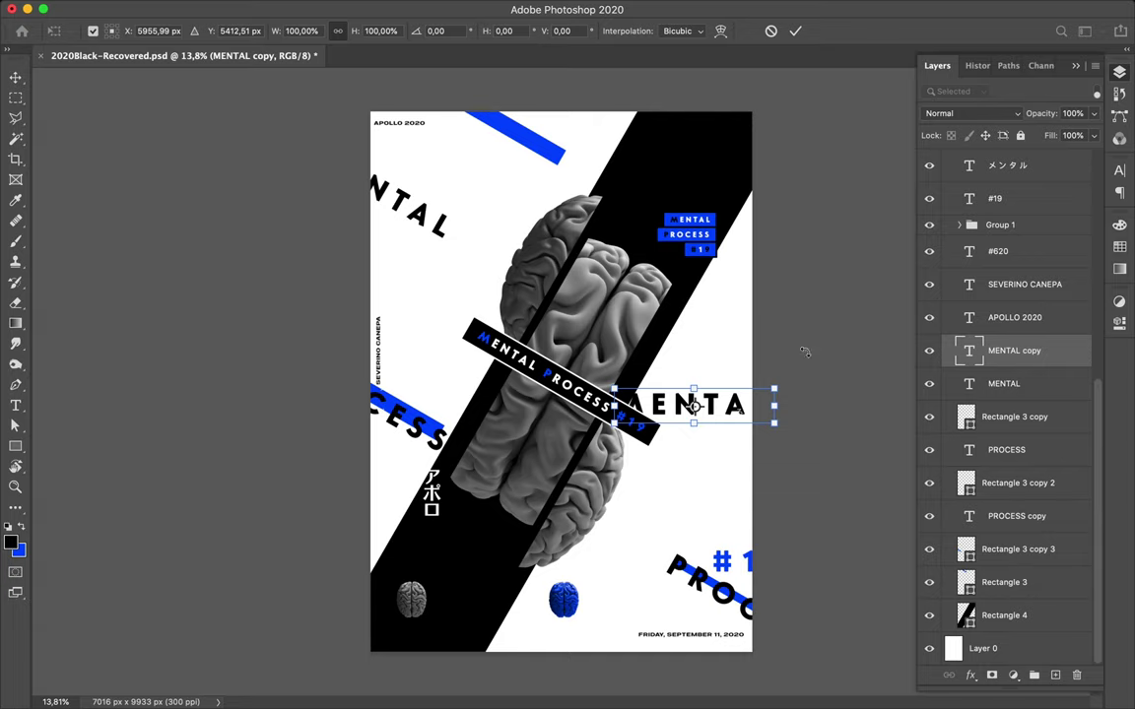
{"action": "mouse_move", "coordinate": [816, 451]}
{"action": "left_mouse_down"}
{"action": "mouse_move", "coordinate": [779, 309]}
{"action": "mouse_move", "coordinate": [712, 256]}
{"action": "left_mouse_up"}
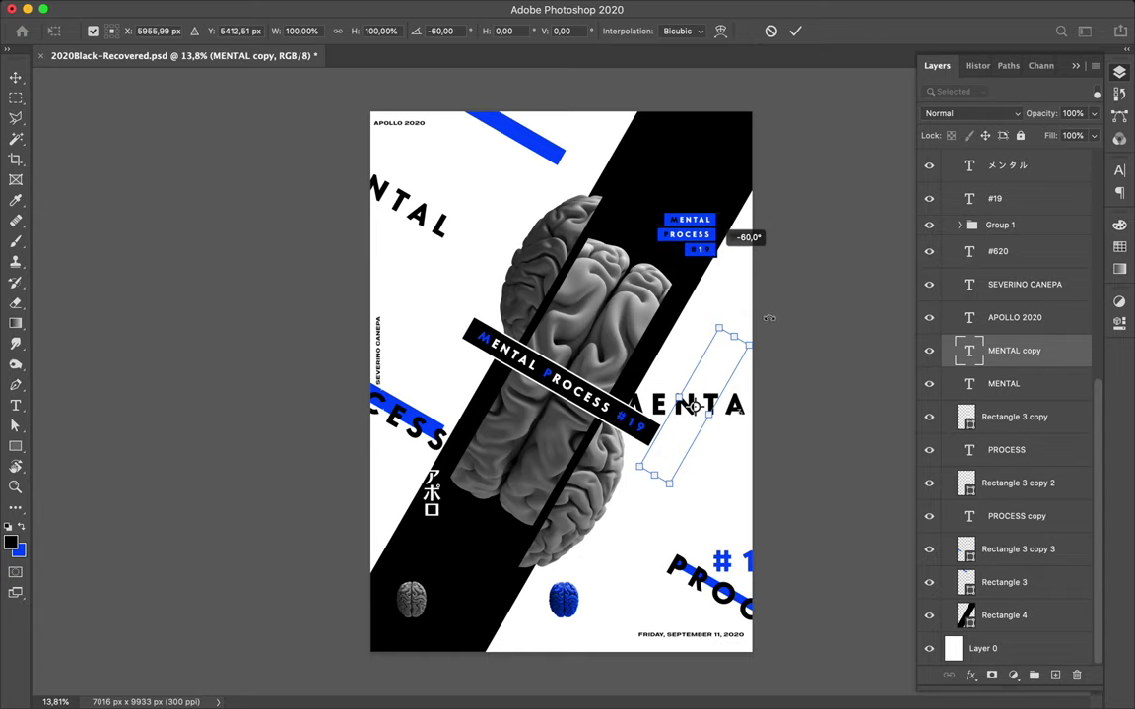
{"action": "left_click_drag", "start_coordinate": [770, 318], "coordinate": [769, 318]}
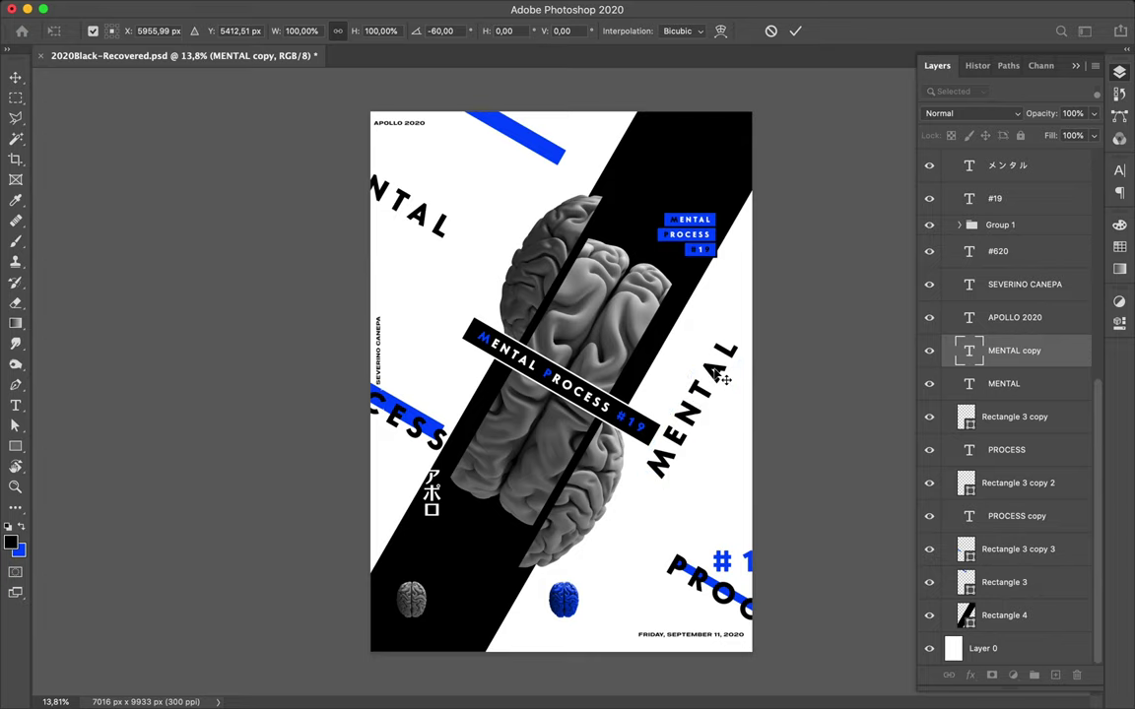
{"action": "key", "text": "Return"}
{"action": "left_click_drag", "start_coordinate": [722, 377], "coordinate": [769, 319]}
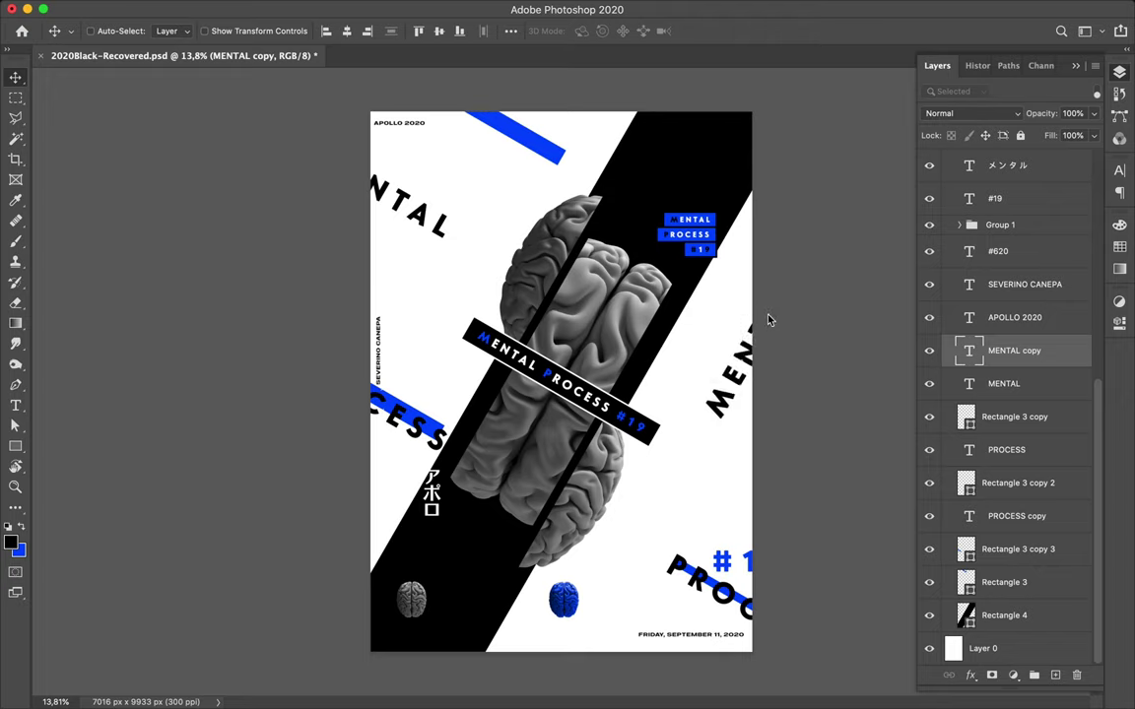
{"action": "key", "text": "ctrl"}
Rotate the left-edge PROCESS copy text to -90° so it runs vertically.
{"action": "left_click", "coordinate": [426, 421], "text": "ctrl"}
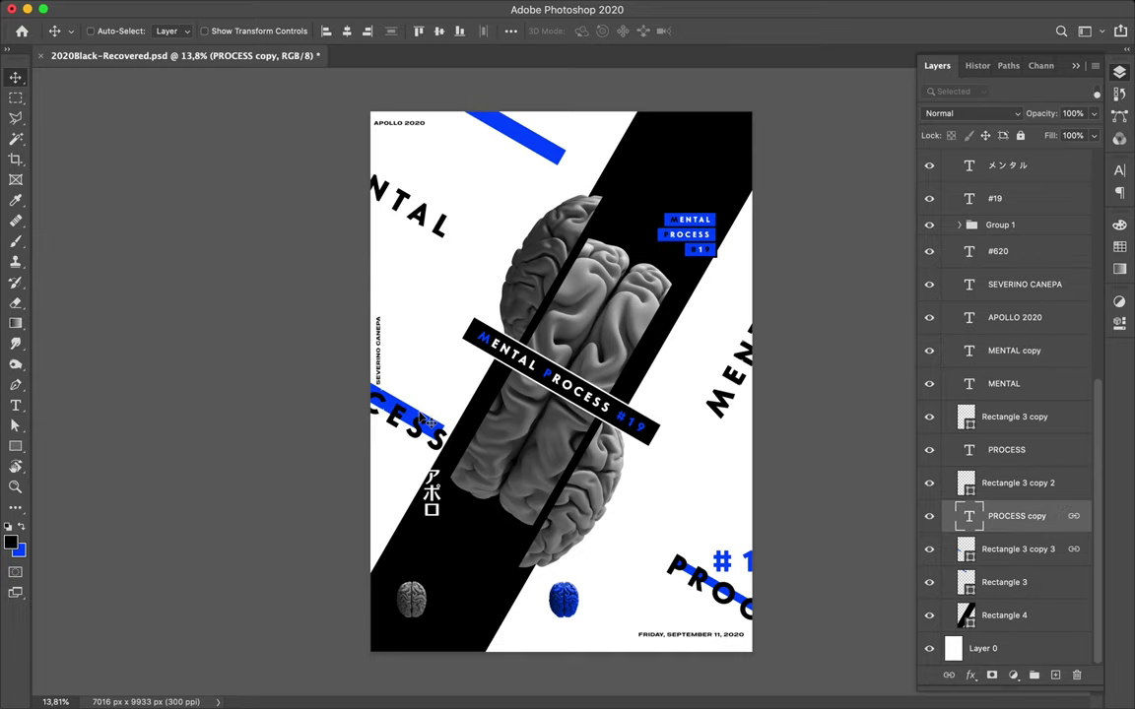
{"action": "key", "text": "ctrl+t"}
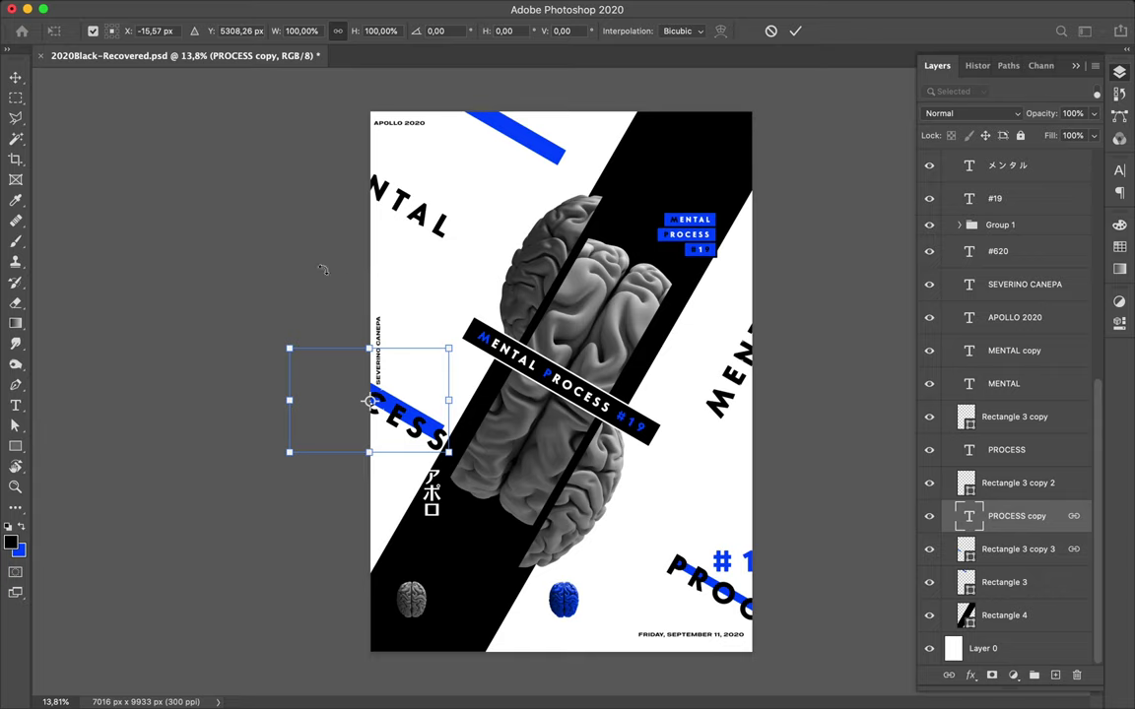
{"action": "left_click_drag", "start_coordinate": [322, 269], "coordinate": [323, 269]}
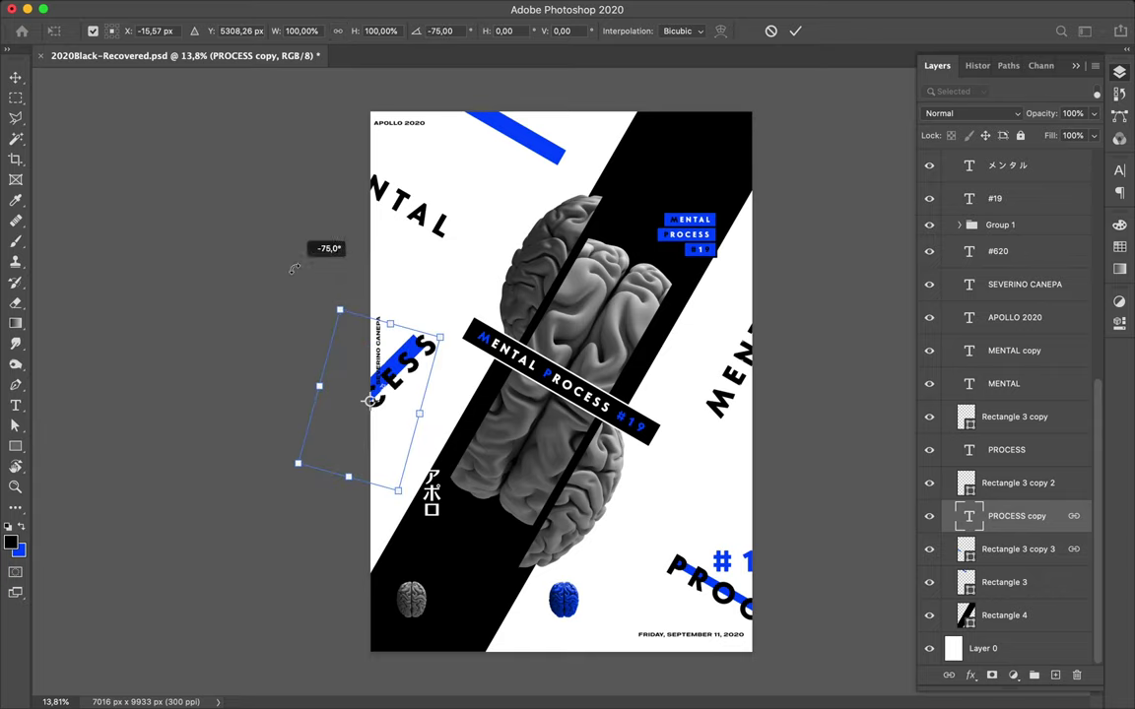
{"action": "left_click_drag", "start_coordinate": [294, 269], "coordinate": [279, 285]}
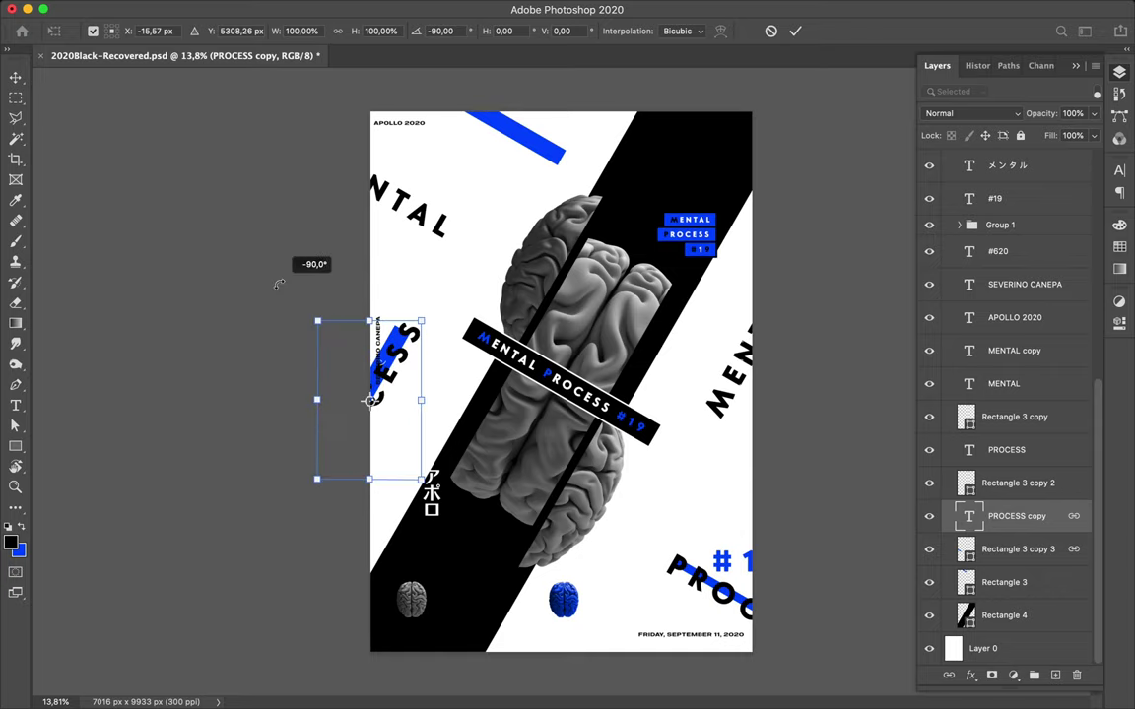
{"action": "left_click_drag", "start_coordinate": [279, 285], "coordinate": [280, 283]}
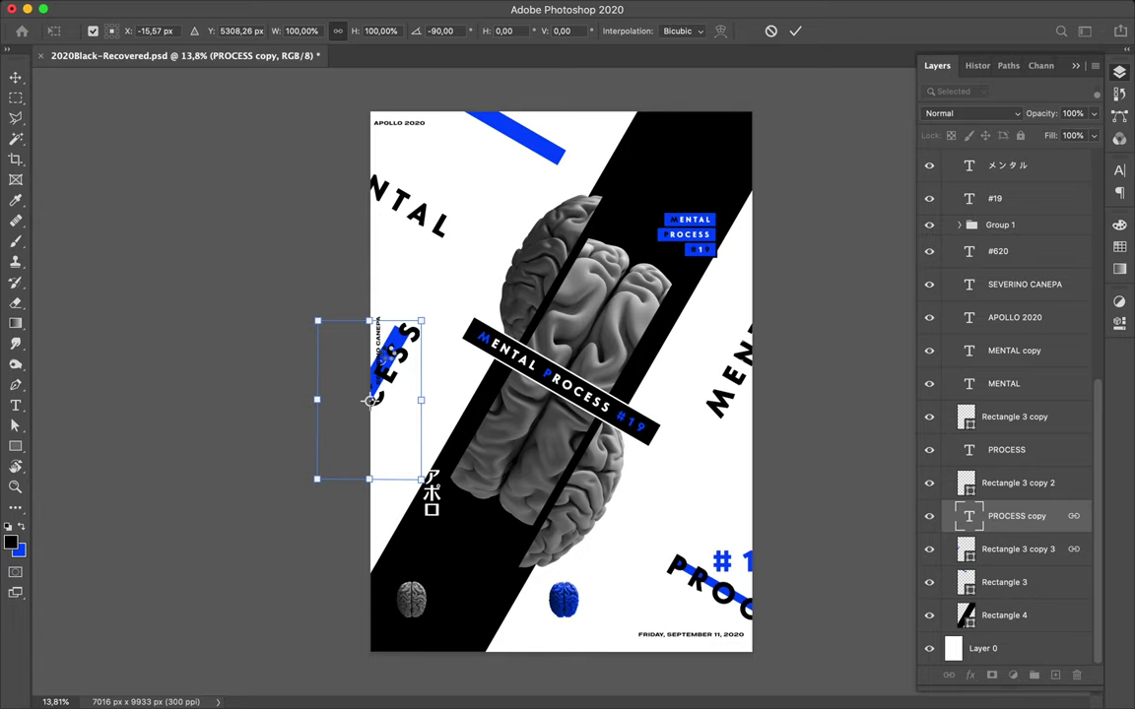
{"action": "left_click_drag", "start_coordinate": [397, 365], "coordinate": [399, 364]}
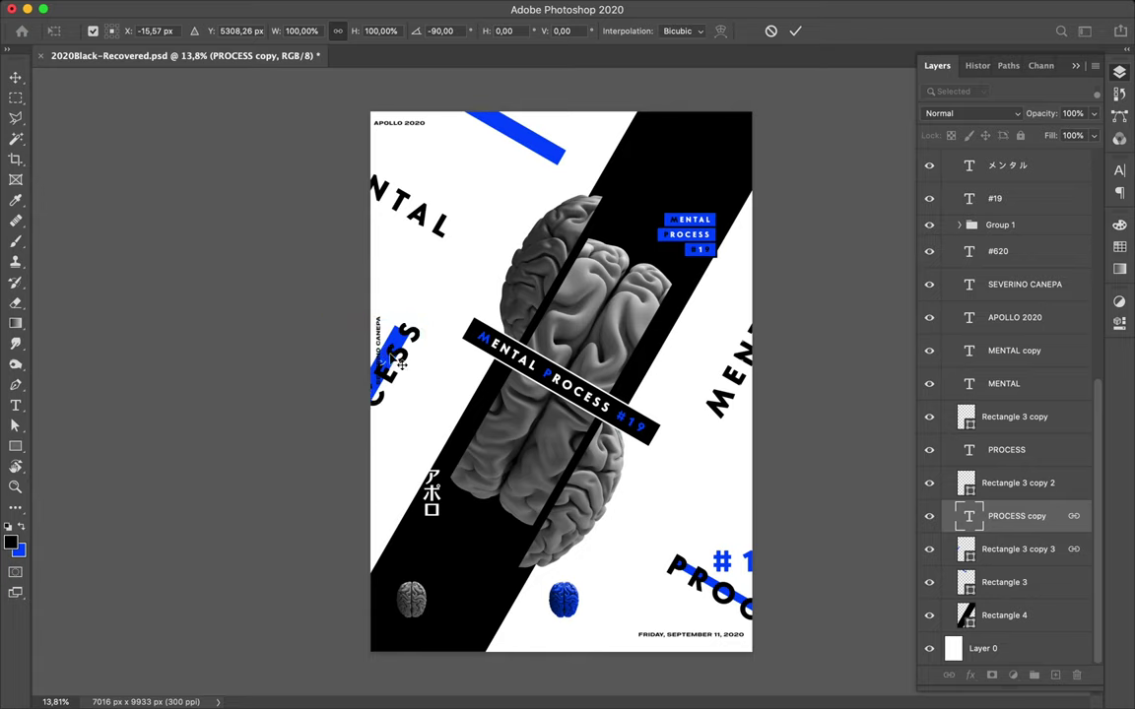
{"action": "key", "text": "Return"}
Slide the vertical PROCESS text lower beside the blue bar and start moving Rectangle 3.
{"action": "mouse_move", "coordinate": [356, 330]}
{"action": "left_mouse_down"}
{"action": "mouse_move", "coordinate": [430, 372]}
{"action": "mouse_move", "coordinate": [419, 393]}
{"action": "left_mouse_up"}
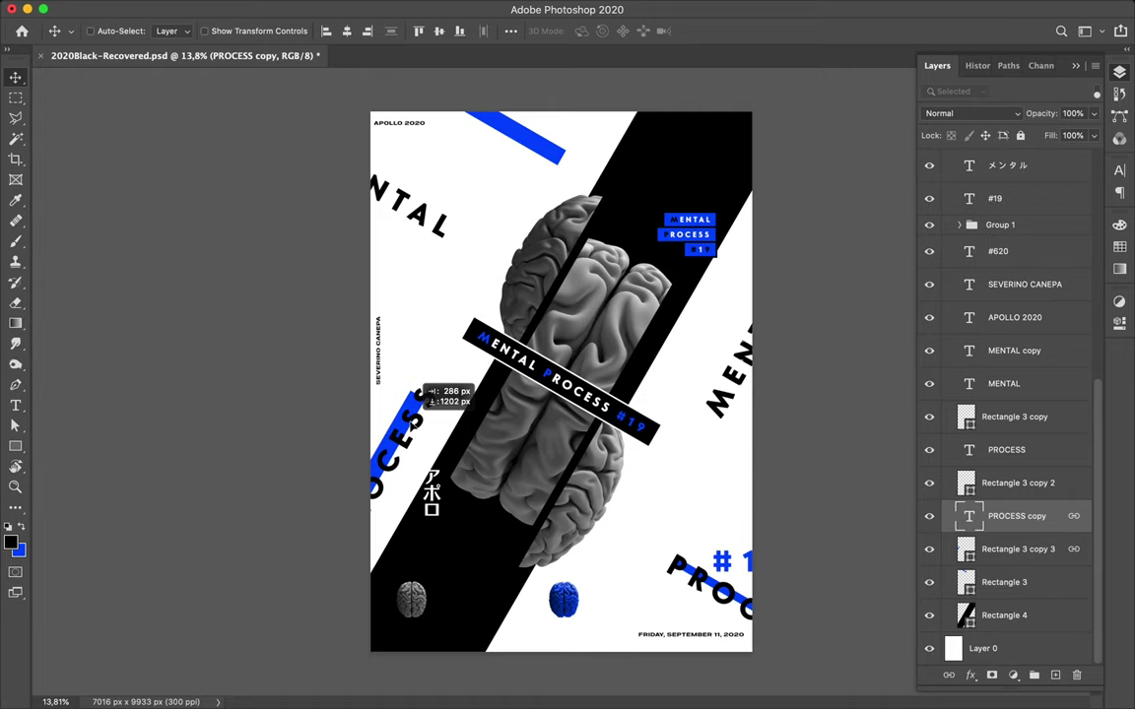
{"action": "left_click_drag", "start_coordinate": [419, 393], "coordinate": [420, 394]}
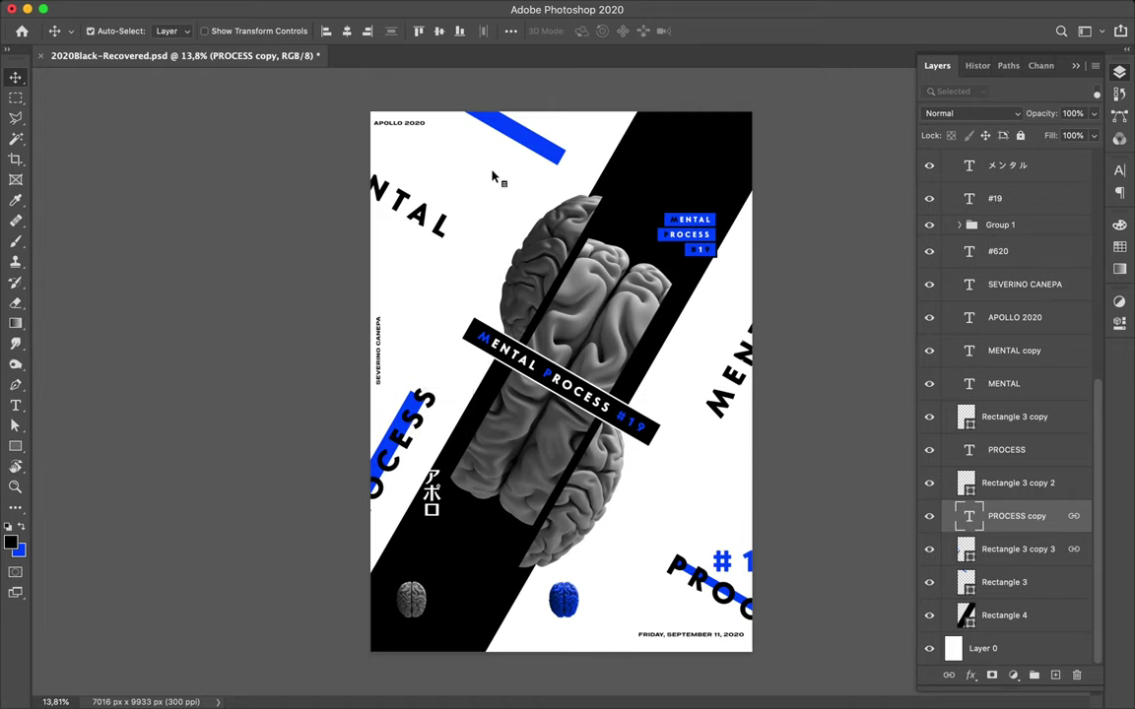
{"action": "left_click_drag", "start_coordinate": [547, 155], "coordinate": [451, 234]}
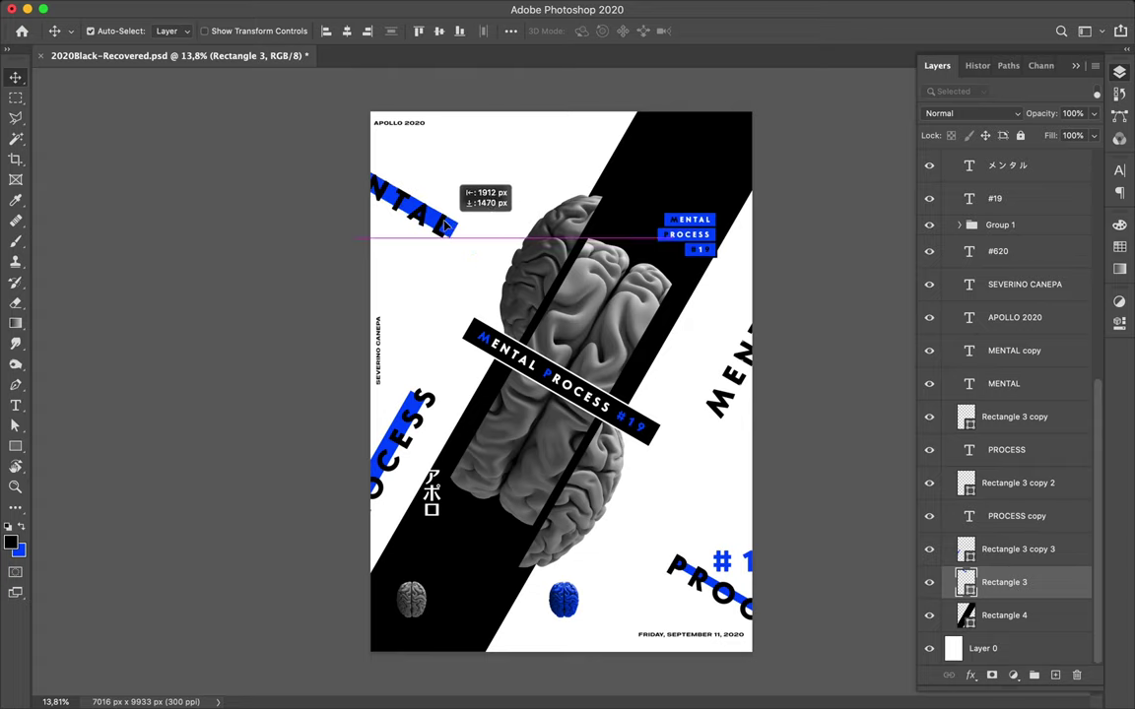
Place blue Rectangle 3 behind NTAL and restack MENTAL directly above it.
{"action": "left_click_drag", "start_coordinate": [452, 235], "coordinate": [443, 216]}
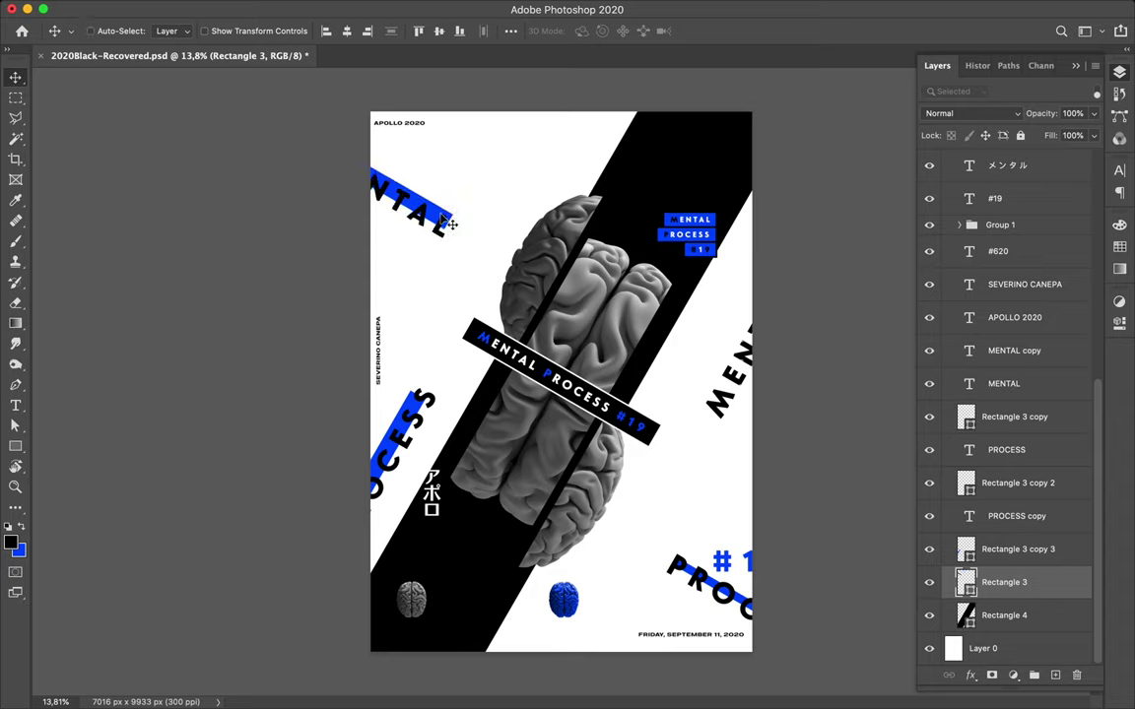
{"action": "left_click_drag", "start_coordinate": [448, 224], "coordinate": [452, 235]}
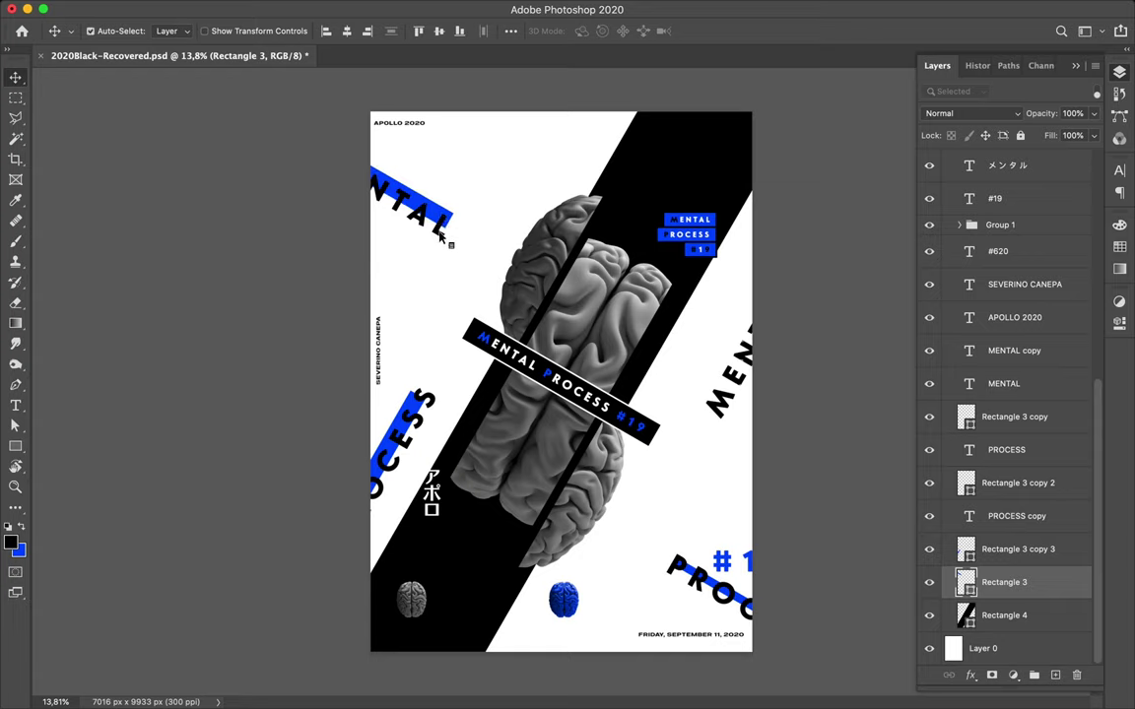
{"action": "left_click", "coordinate": [858, 393], "text": "shift"}
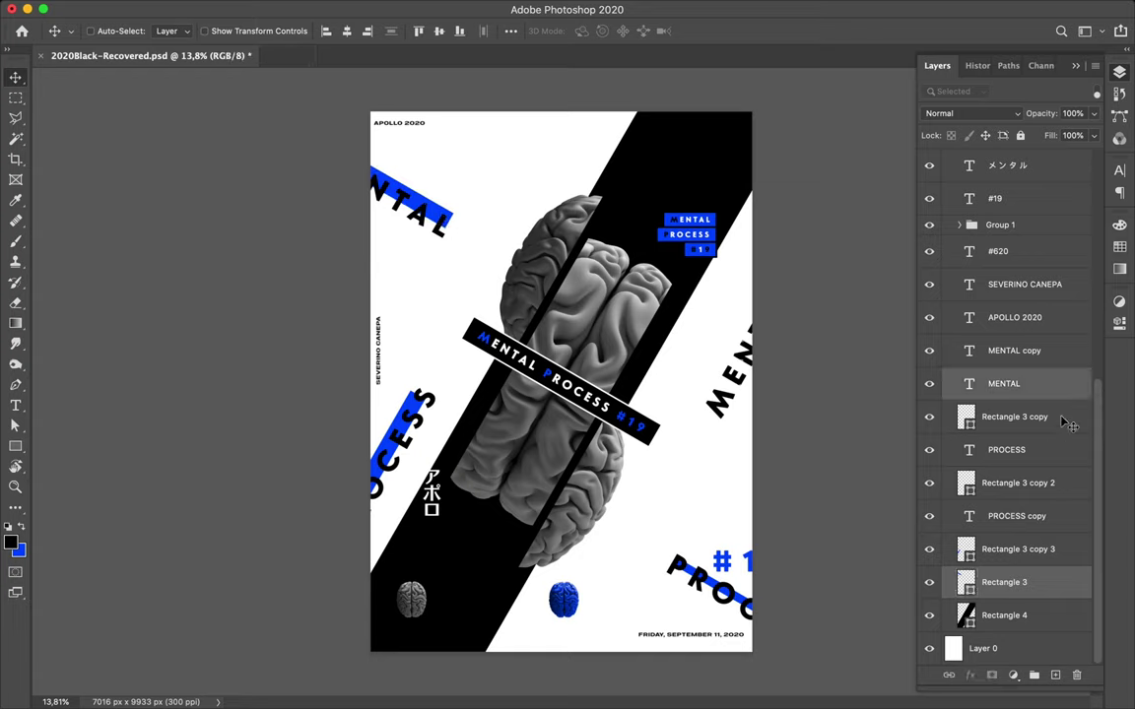
{"action": "left_click_drag", "start_coordinate": [1000, 583], "coordinate": [1028, 575]}
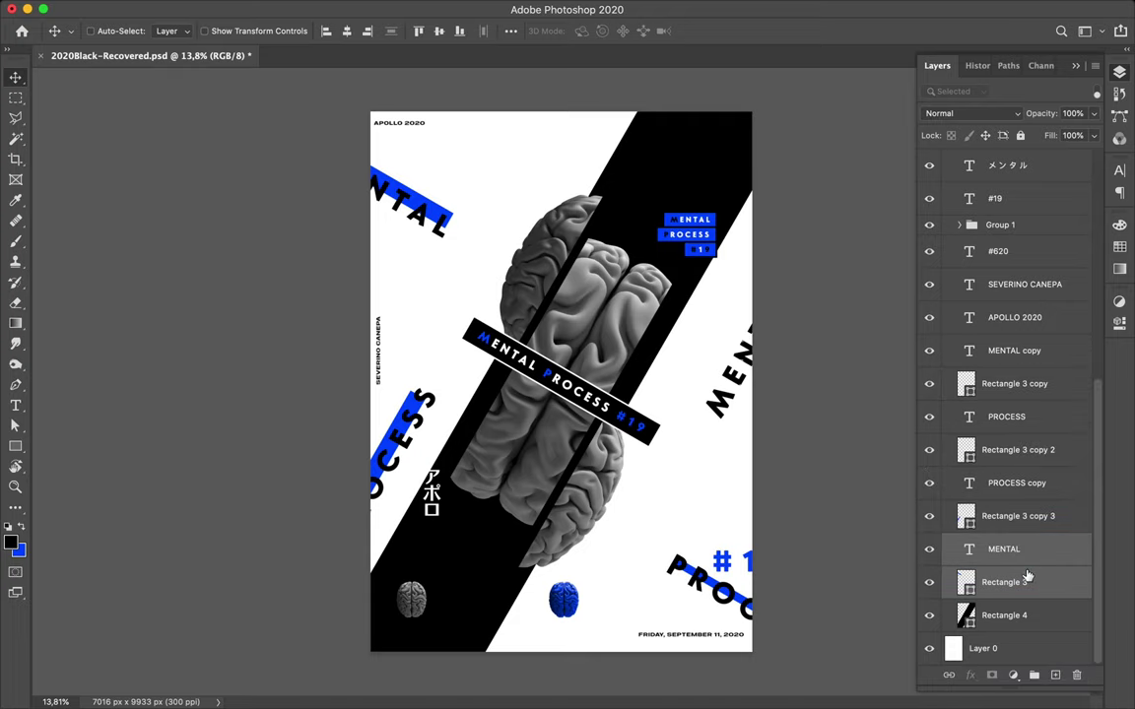
{"action": "right_click", "coordinate": [1028, 576]}
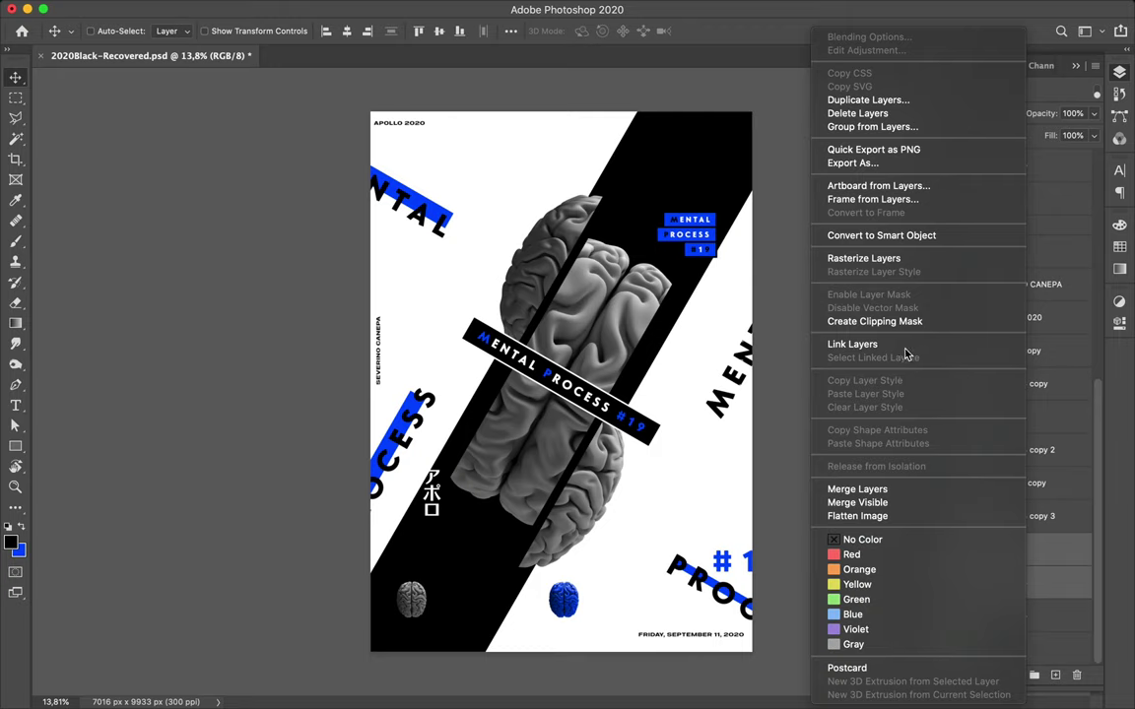
{"action": "key", "text": "Escape"}
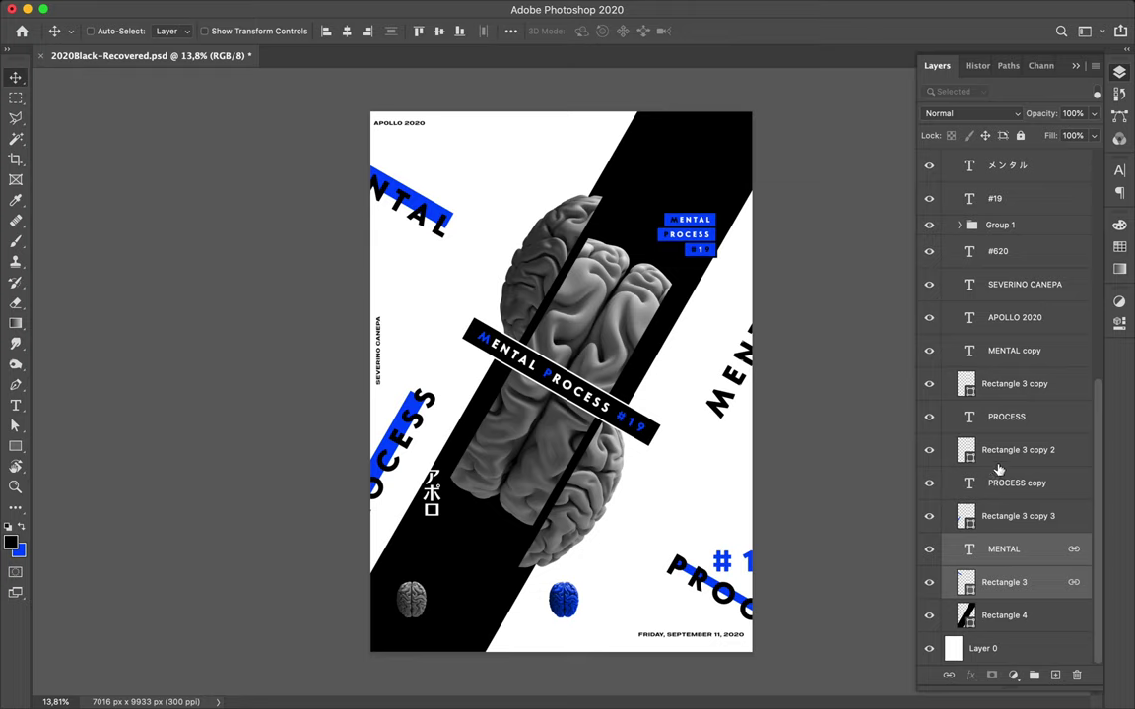
Move the Rectangle 3 copy bar next to MEN, undoing an accidental PROC move.
{"action": "left_click", "coordinate": [994, 464]}
{"action": "left_click_drag", "start_coordinate": [758, 225], "coordinate": [713, 327]}
{"action": "key", "text": "ctrl+z"}
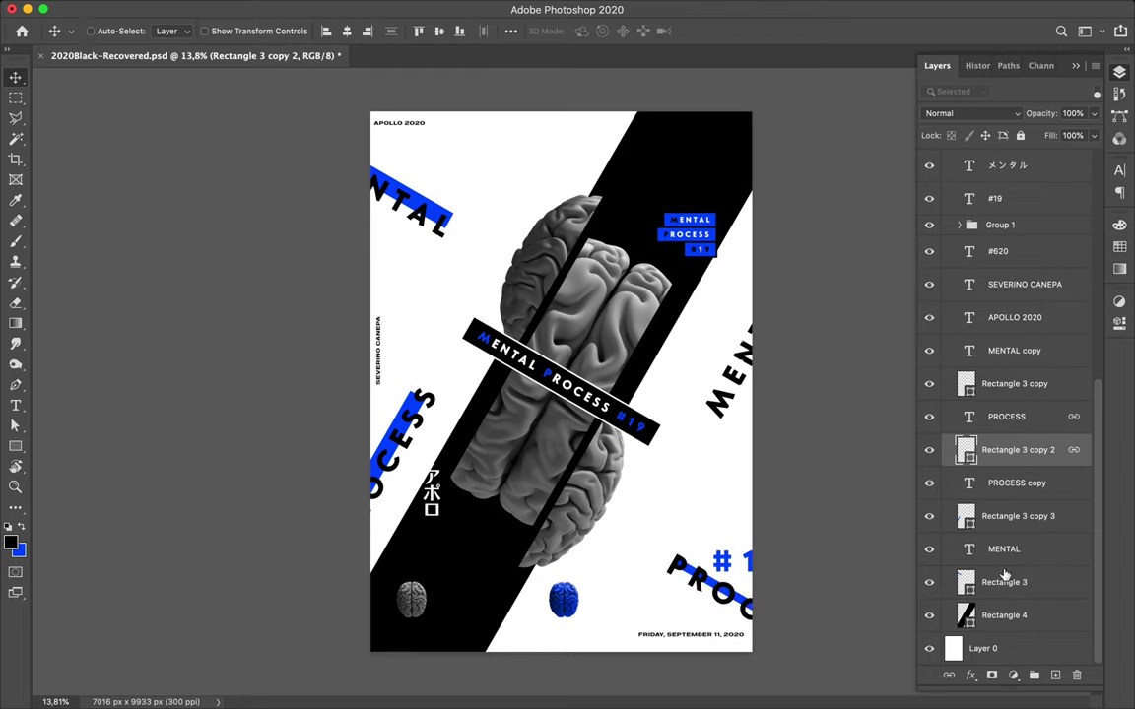
{"action": "left_click", "coordinate": [1002, 388]}
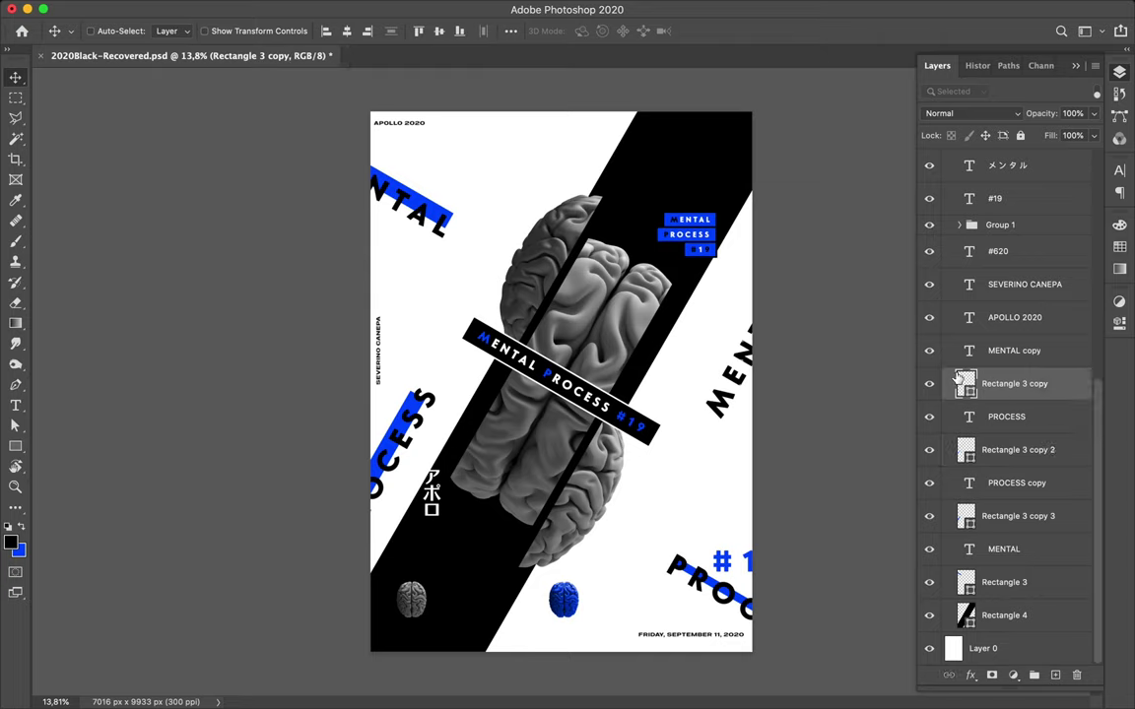
{"action": "mouse_move", "coordinate": [674, 292]}
{"action": "left_mouse_down"}
{"action": "mouse_move", "coordinate": [727, 357]}
{"action": "mouse_move", "coordinate": [707, 400]}
{"action": "left_mouse_up"}
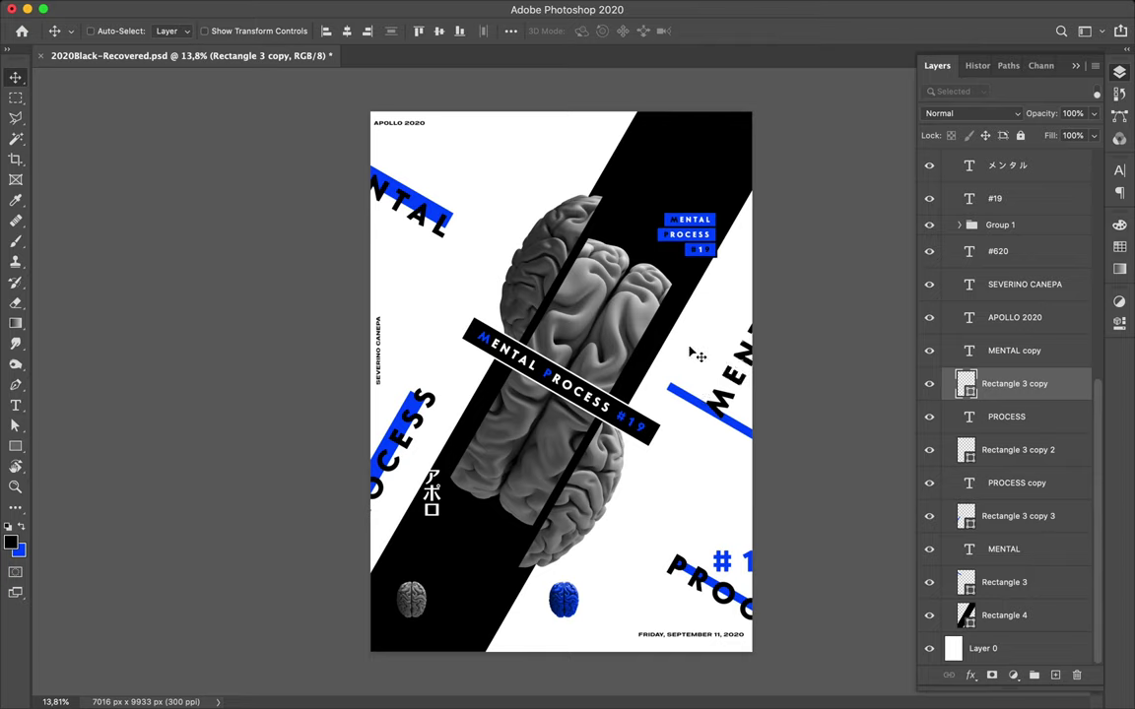
Rotate the Rectangle 3 copy bar to -90° and position it behind the MENT text.
{"action": "key", "text": "ctrl+t"}
{"action": "left_click_drag", "start_coordinate": [674, 317], "coordinate": [607, 497]}
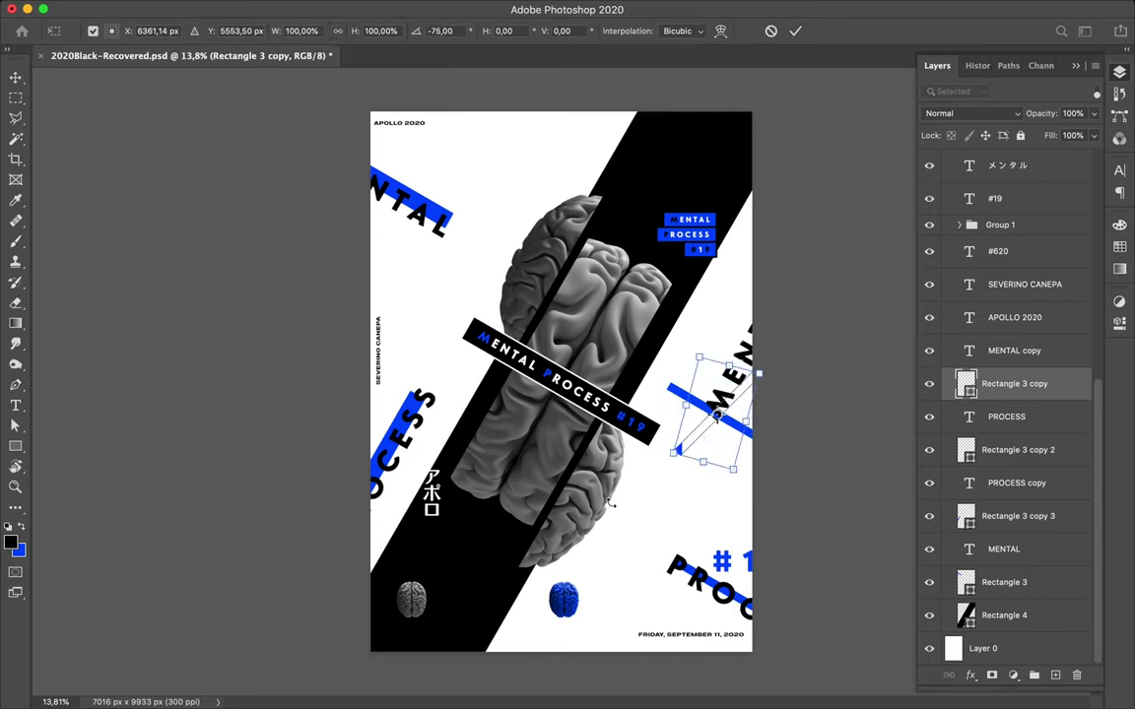
{"action": "left_click_drag", "start_coordinate": [606, 498], "coordinate": [603, 491]}
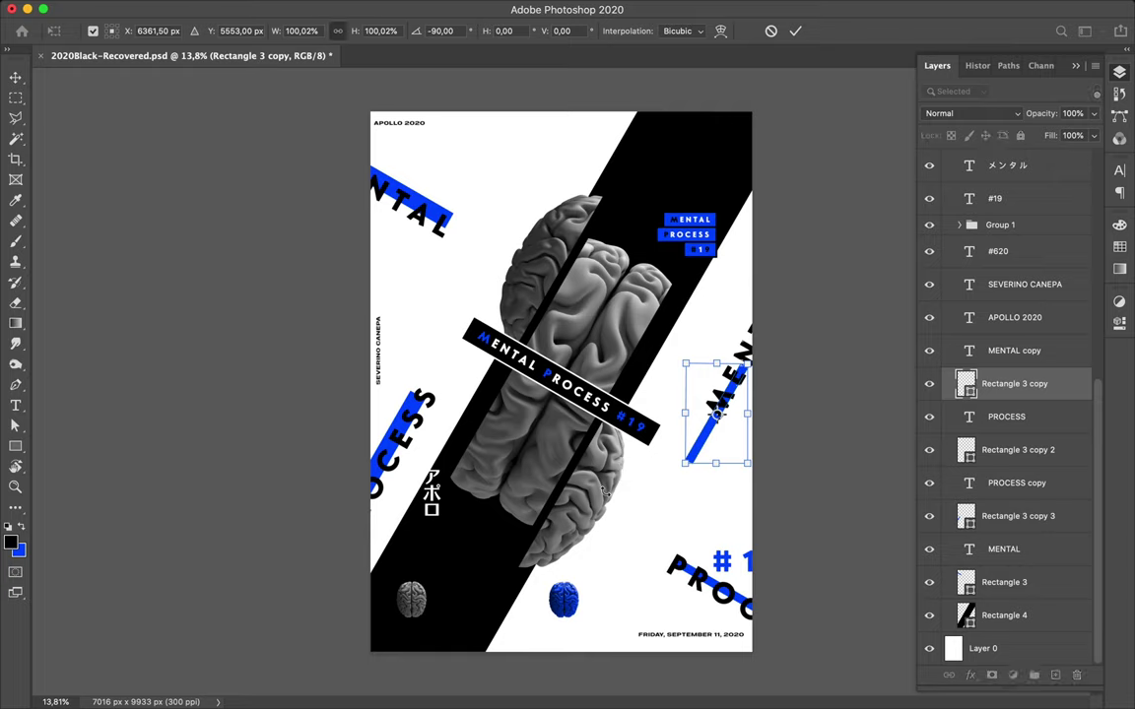
{"action": "key", "text": "Return"}
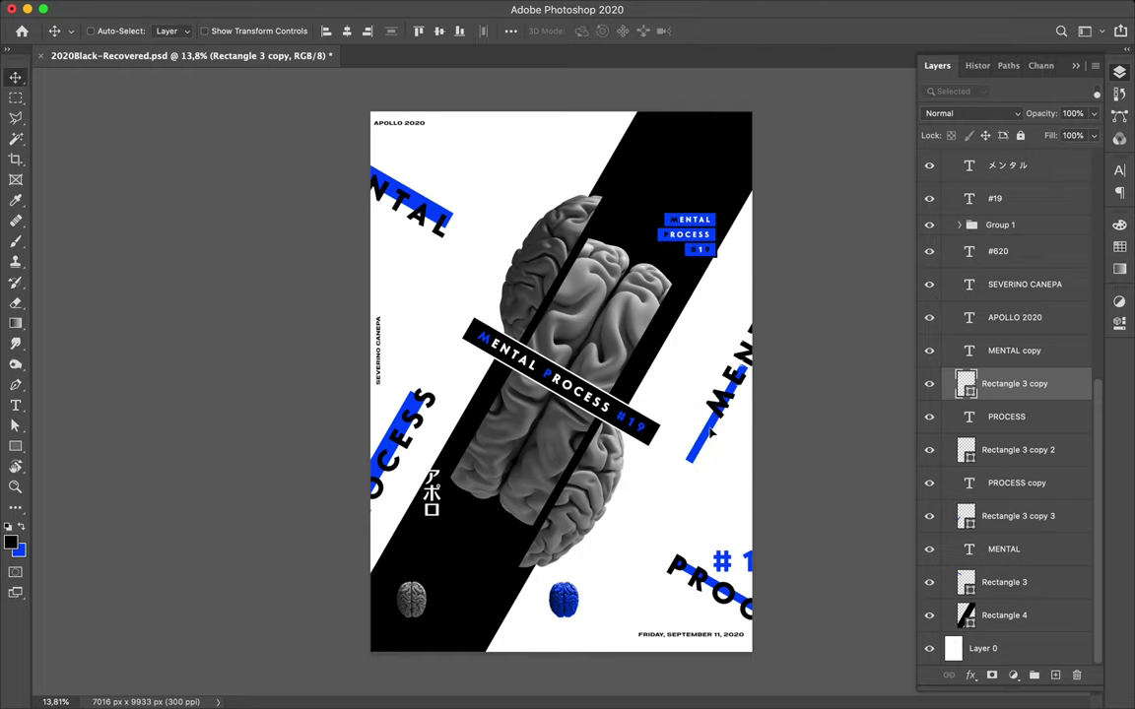
{"action": "left_click_drag", "start_coordinate": [712, 429], "coordinate": [716, 424]}
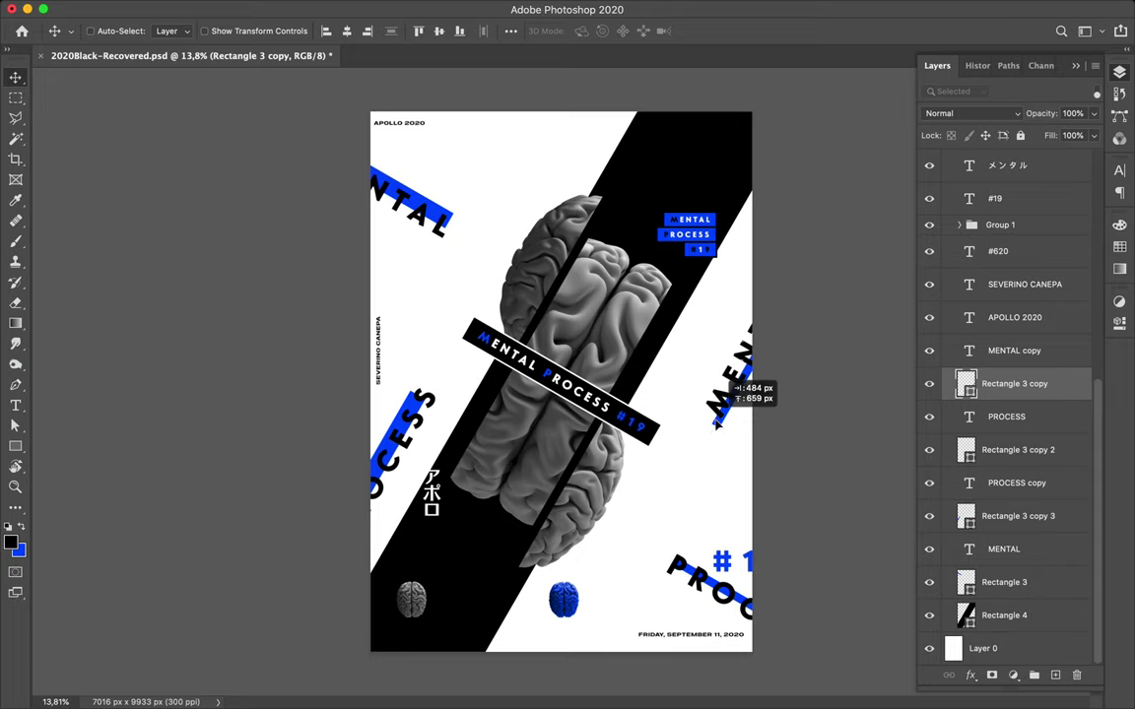
{"action": "key", "text": "super"}
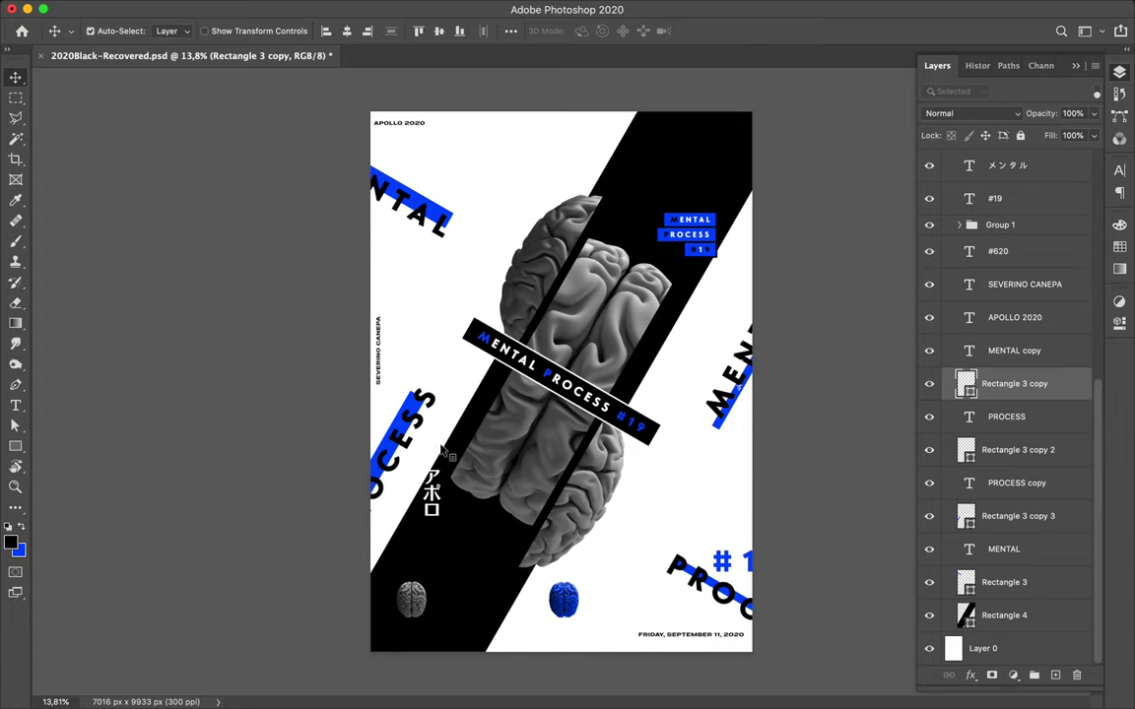
Tilt the アポロ text to -60°.
{"action": "left_click", "coordinate": [440, 470]}
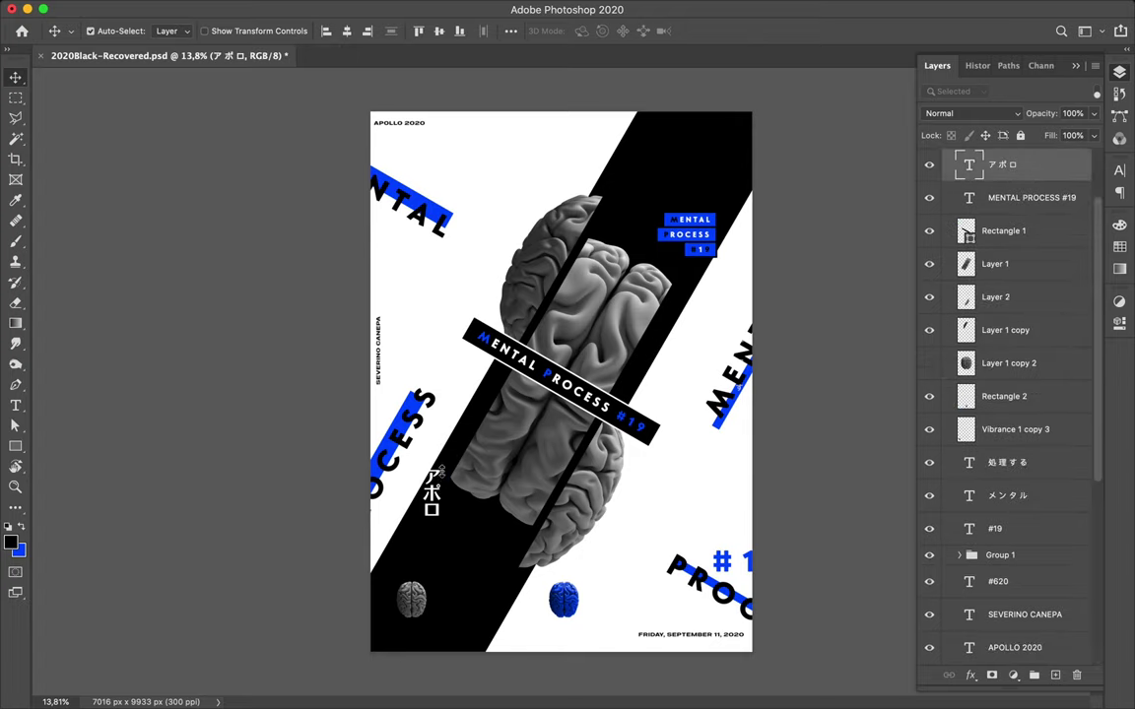
{"action": "key", "text": "super+t"}
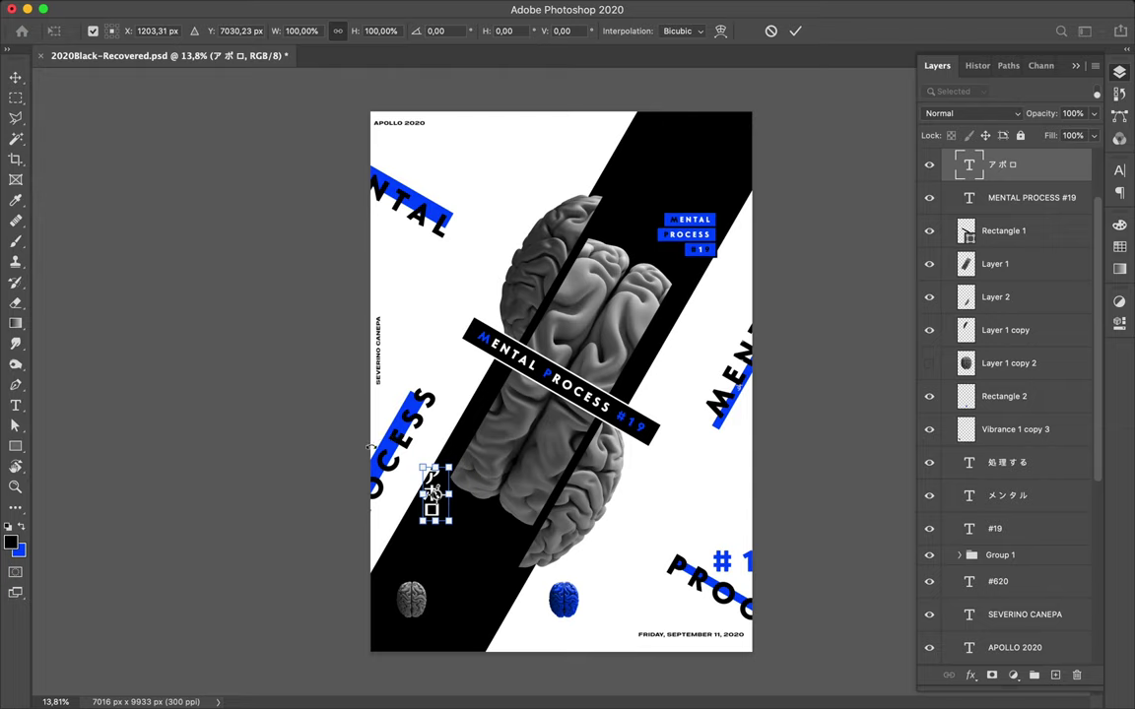
{"action": "left_click_drag", "start_coordinate": [366, 451], "coordinate": [371, 439]}
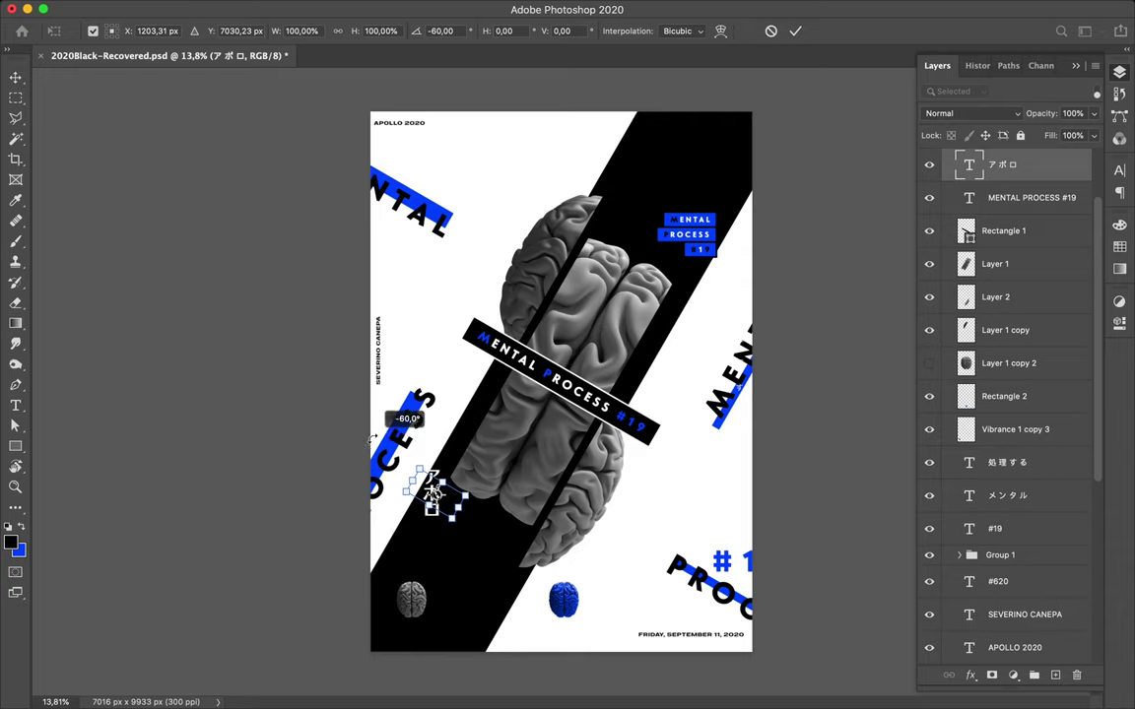
{"action": "key", "text": "shift"}
{"action": "left_click_drag", "start_coordinate": [374, 439], "coordinate": [373, 439]}
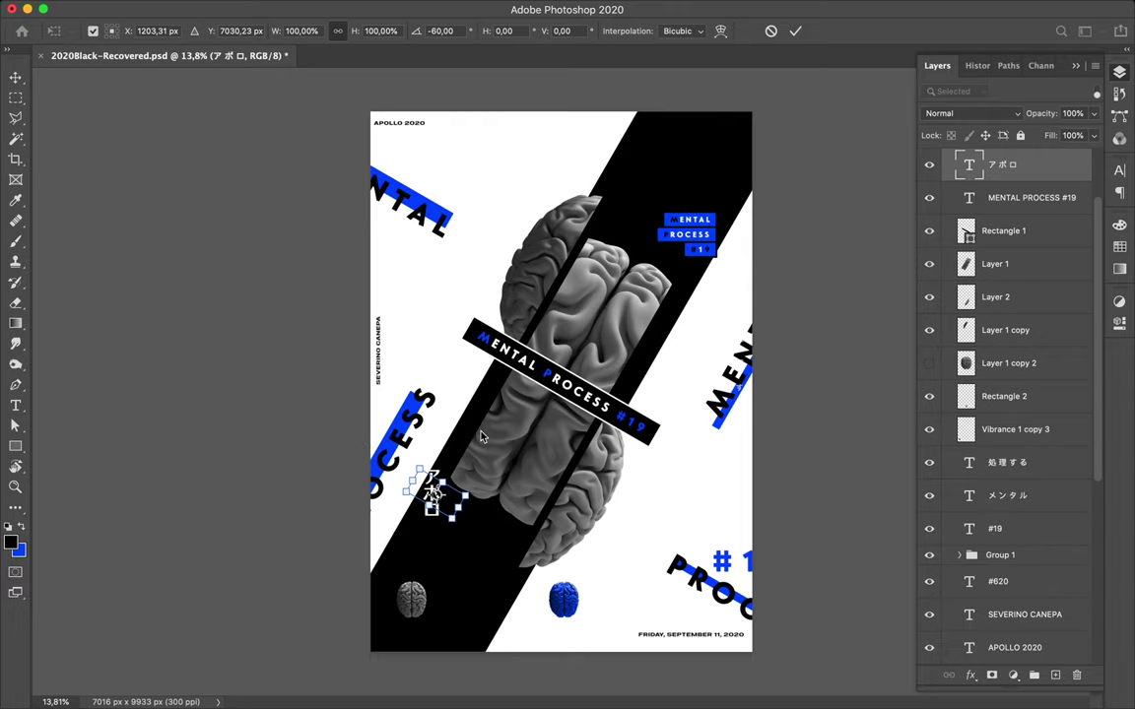
{"action": "key", "text": "Return"}
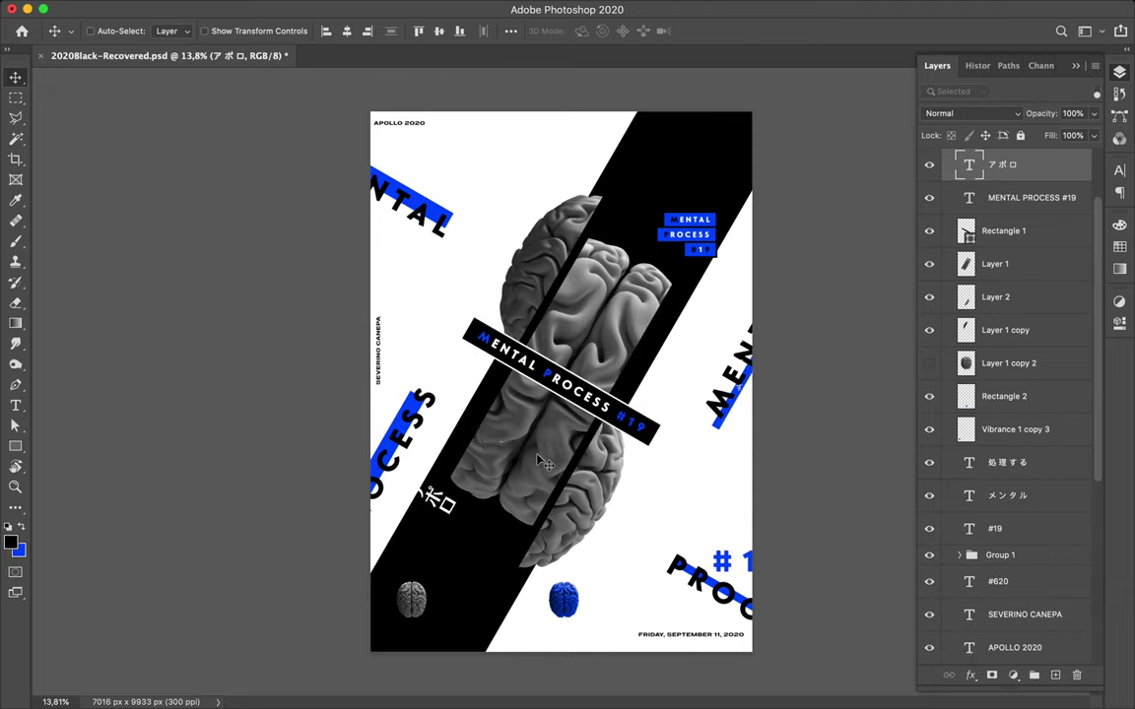
Drop a copy of the tilted アポロ text beside the blue brain and select the black band.
{"action": "left_click_drag", "start_coordinate": [523, 575], "coordinate": [530, 611]}
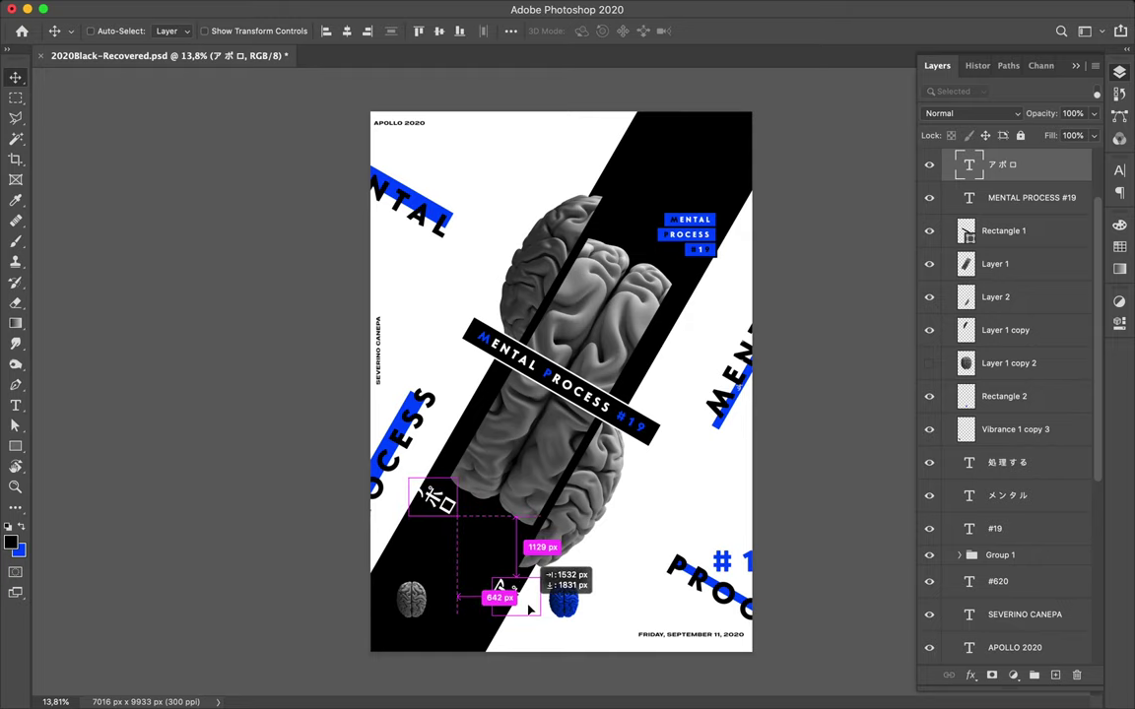
{"action": "left_click_drag", "start_coordinate": [529, 611], "coordinate": [530, 612]}
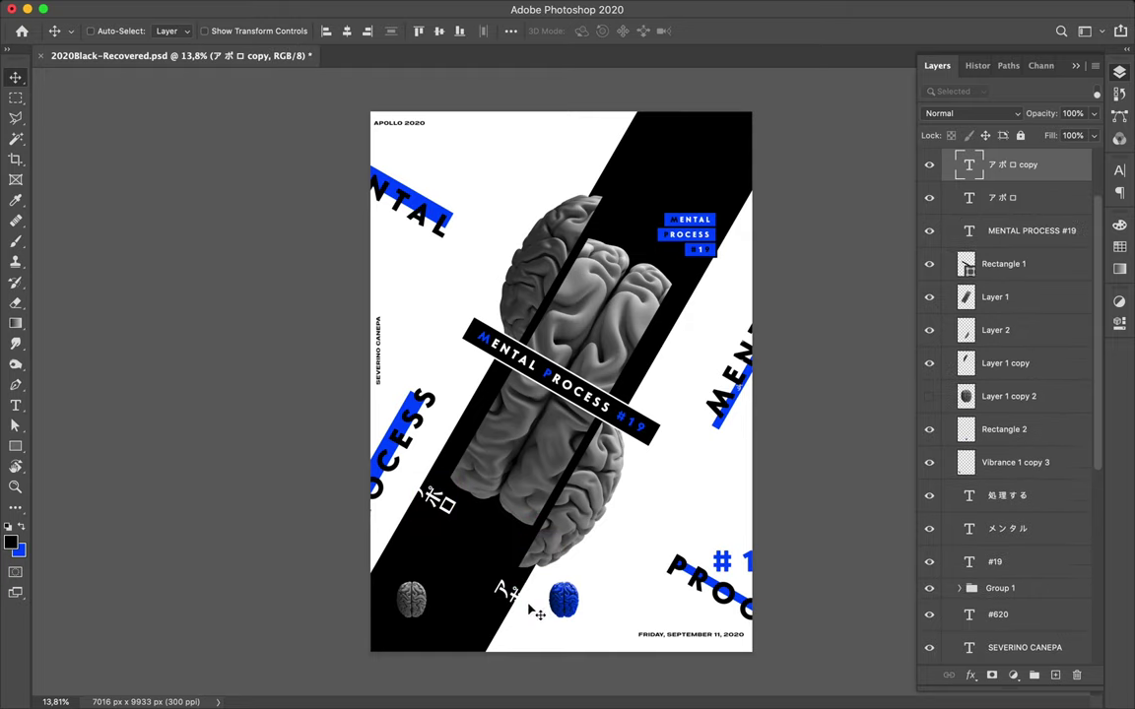
{"action": "key", "text": "super"}
{"action": "left_click", "coordinate": [474, 559], "text": "super"}
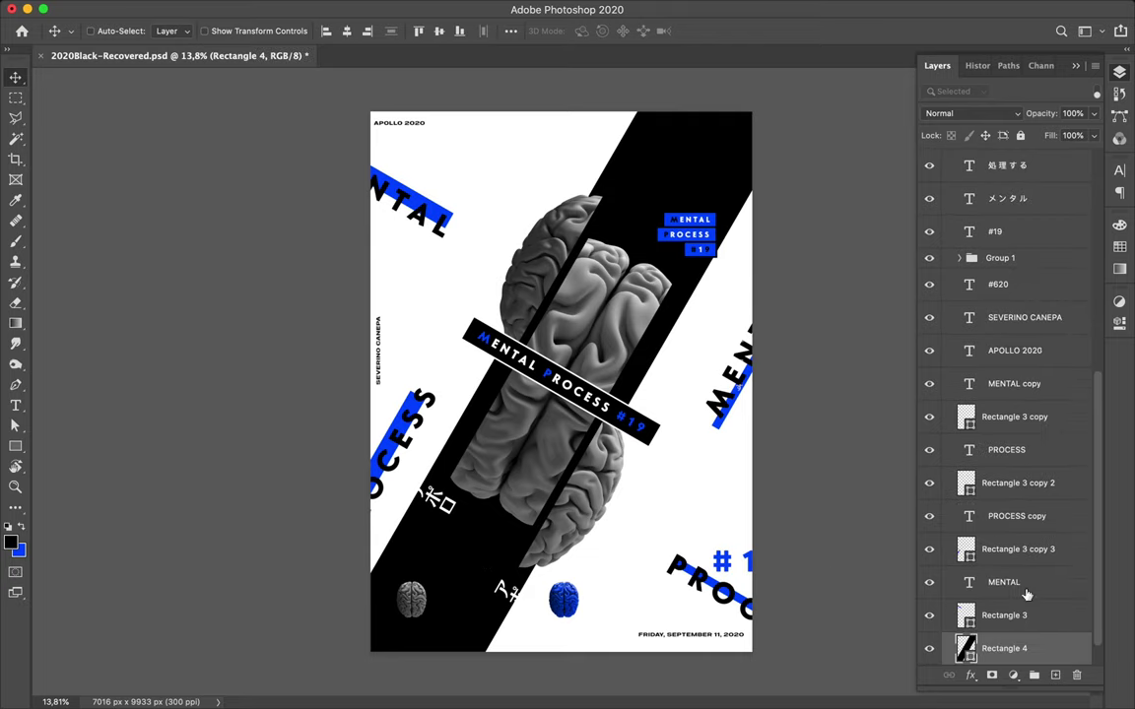
Add a new layer below Rectangle 4 and test a brush mark at -3° angle.
{"action": "scroll", "coordinate": [1027, 594], "scroll_direction": "down", "scroll_amount": 1}
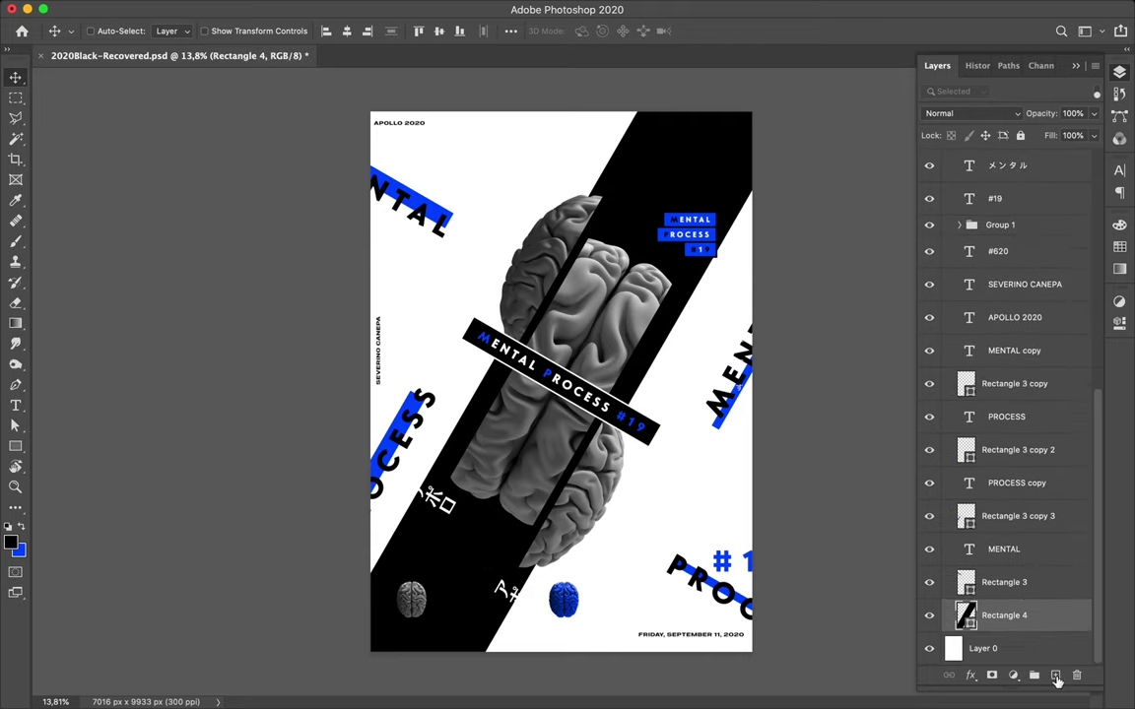
{"action": "left_click", "coordinate": [1057, 676], "text": "super"}
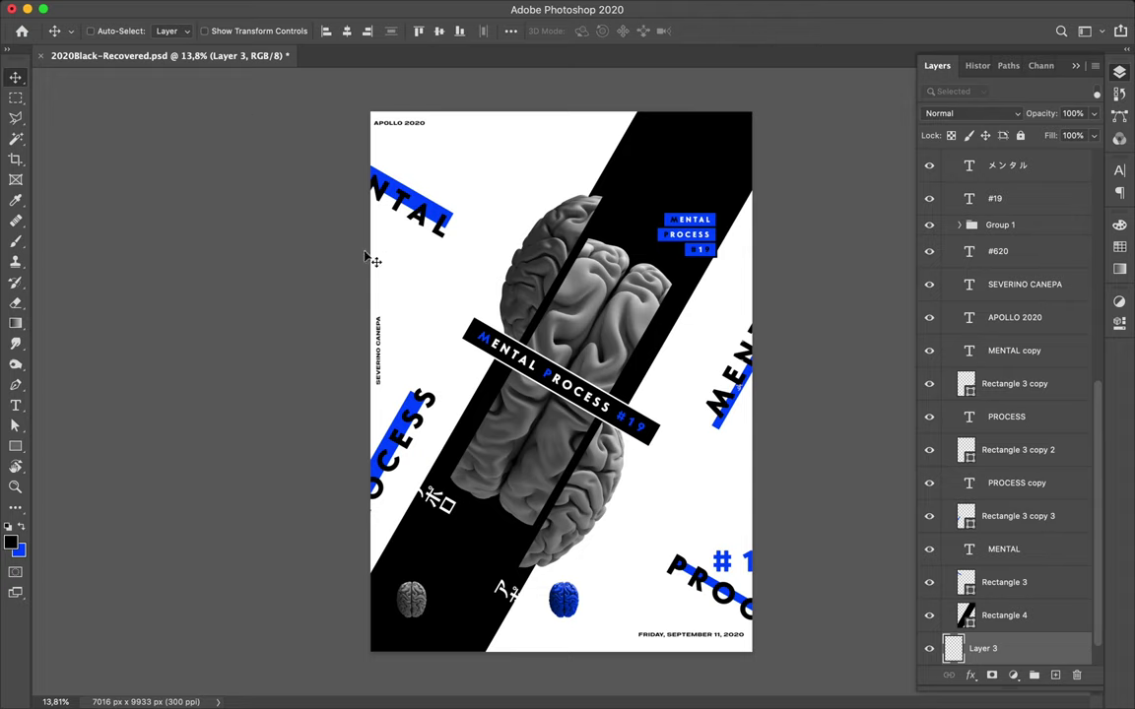
{"action": "key", "text": "b"}
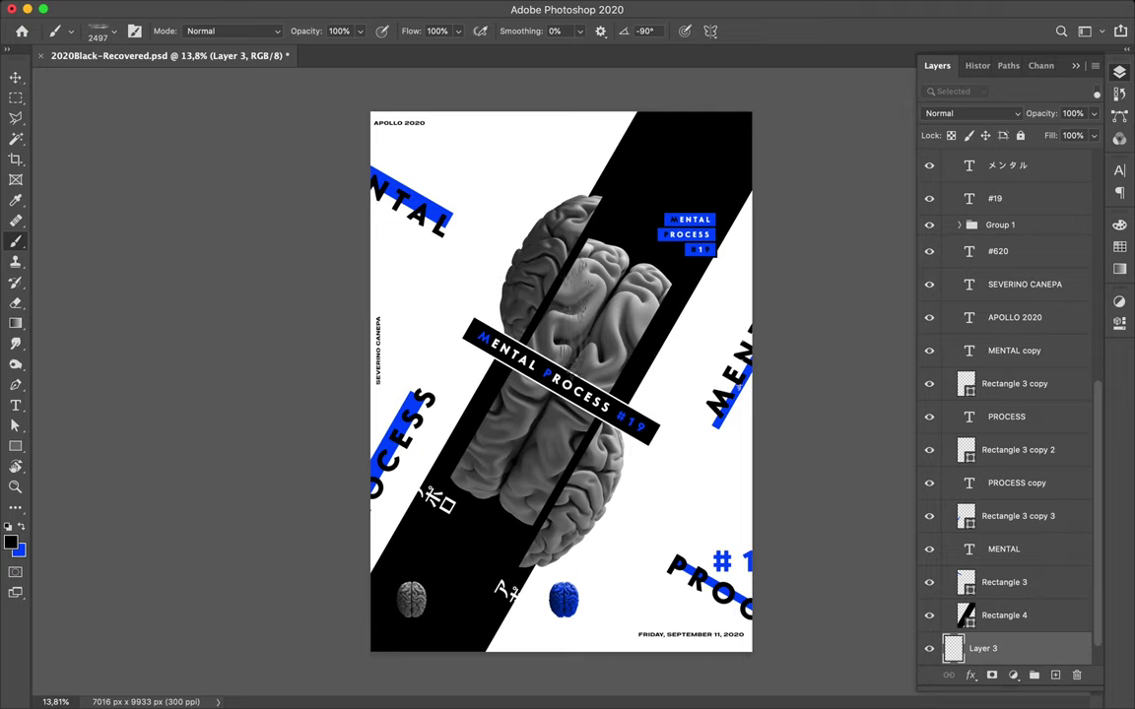
{"action": "left_click", "coordinate": [646, 31]}
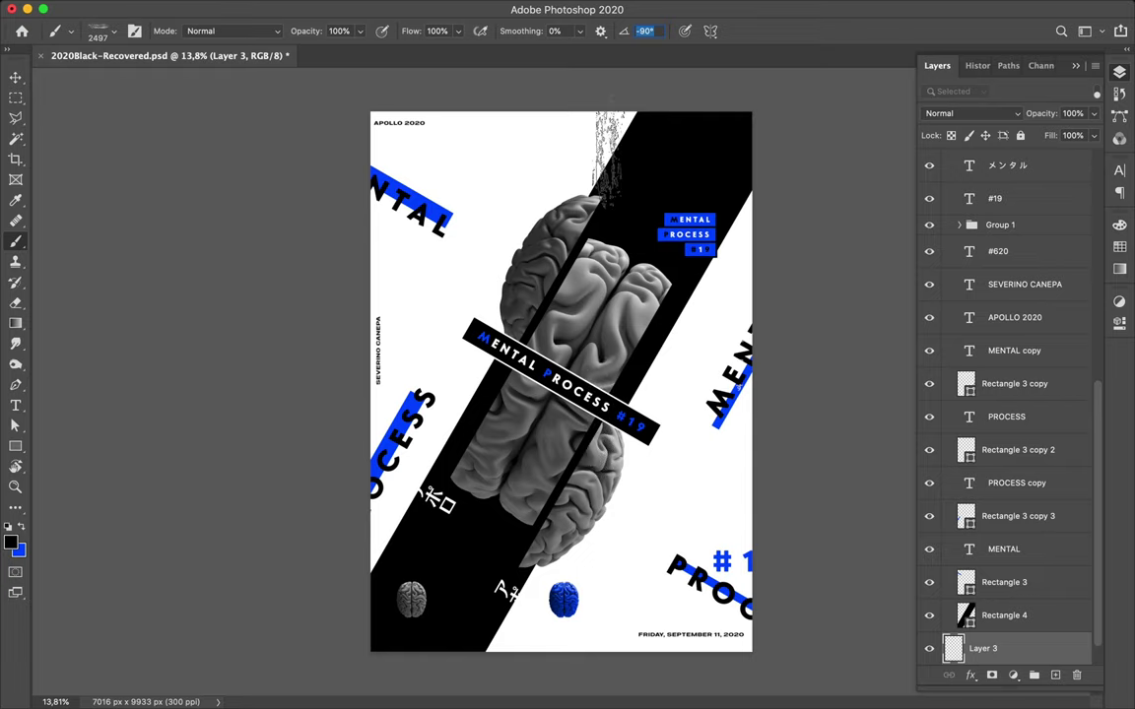
{"action": "type", "text": "-3"}
{"action": "left_click", "coordinate": [616, 285]}
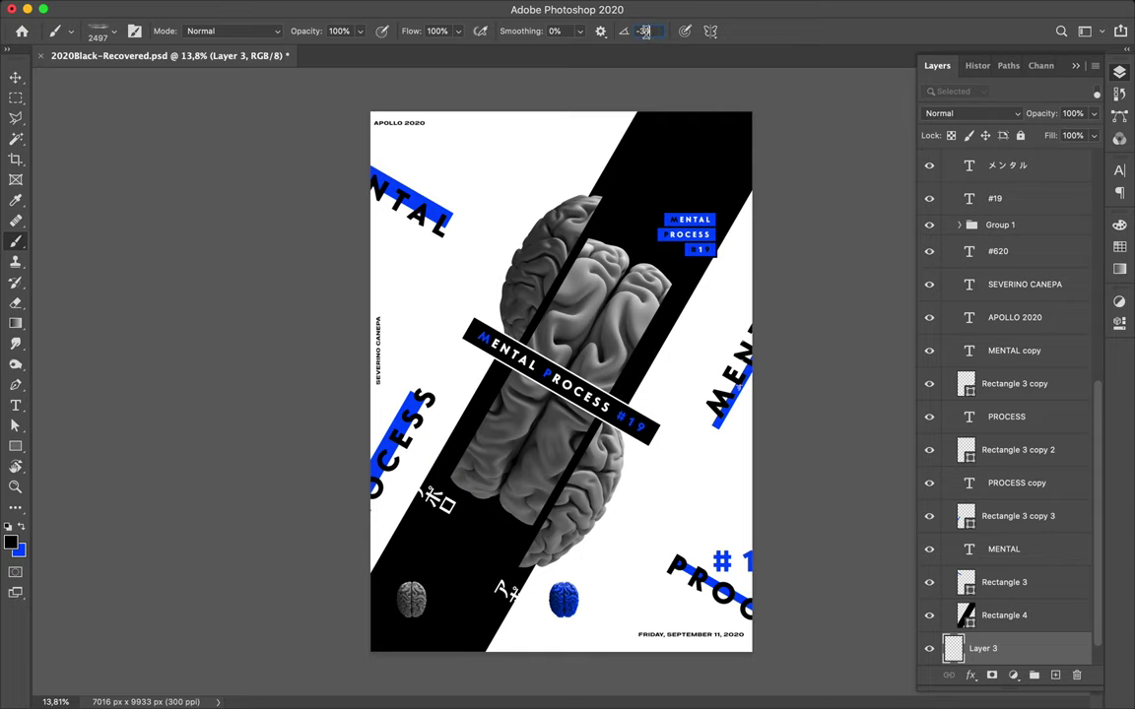
Try grunge test strokes on the right edge at brush angles 30°, 45° and 70°.
{"action": "left_click", "coordinate": [642, 30]}
{"action": "key", "text": "BackSpace"}
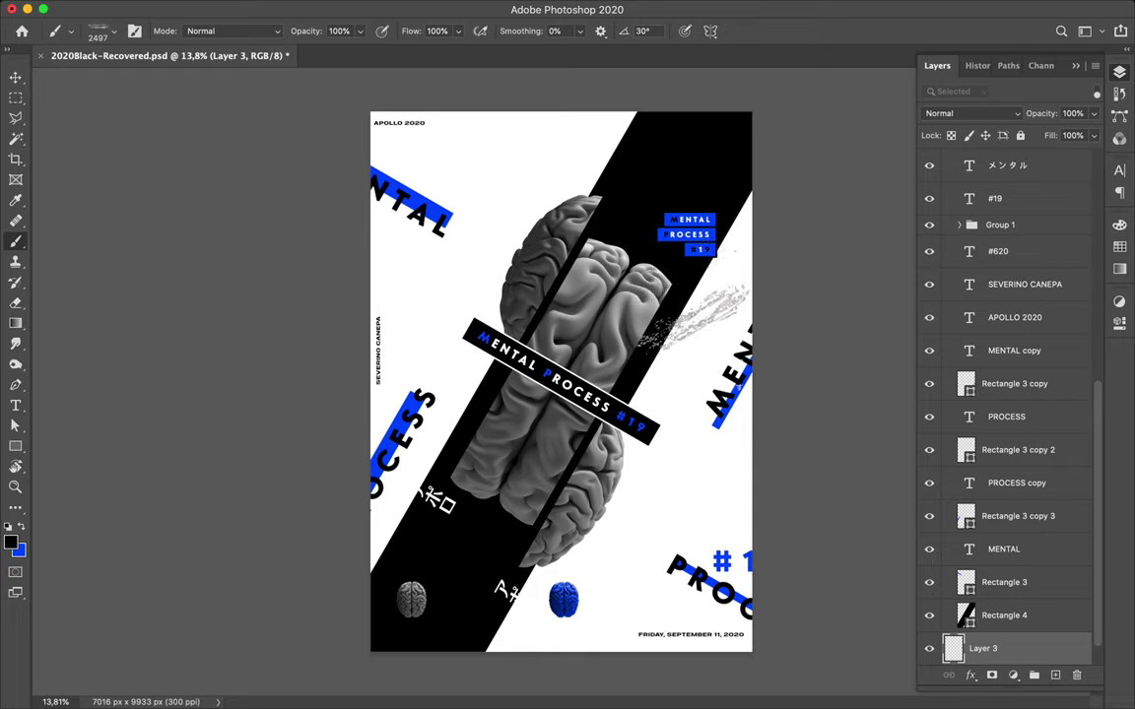
{"action": "left_click_drag", "start_coordinate": [746, 296], "coordinate": [649, 356]}
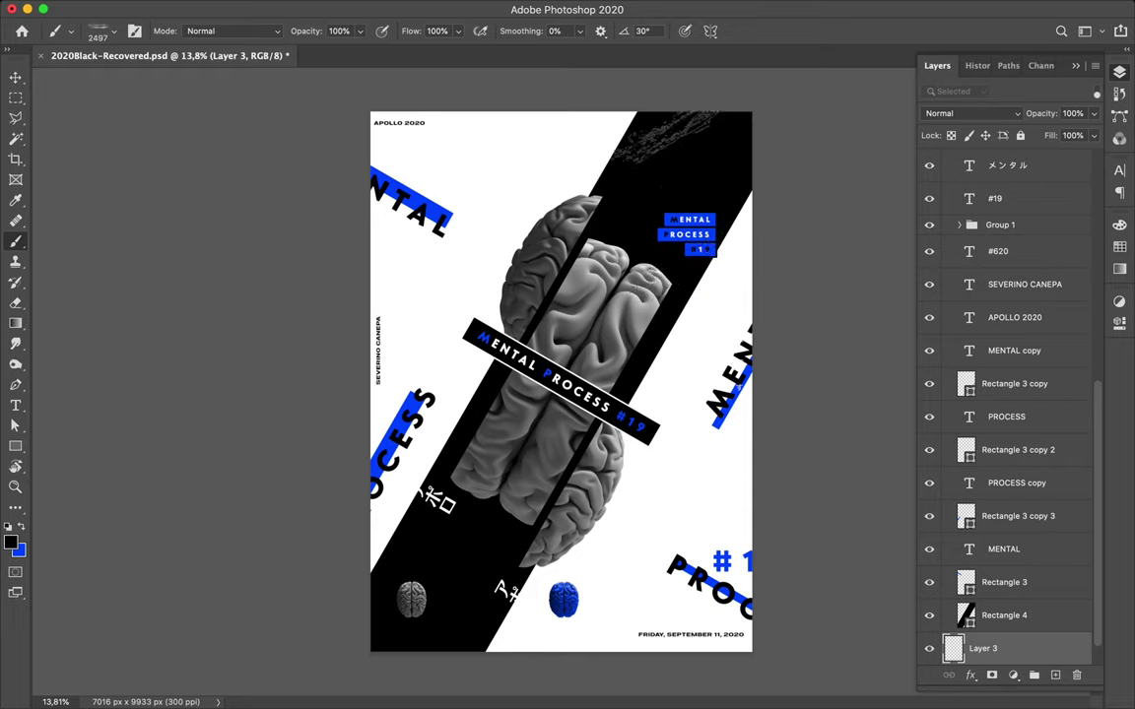
{"action": "left_click", "coordinate": [642, 30]}
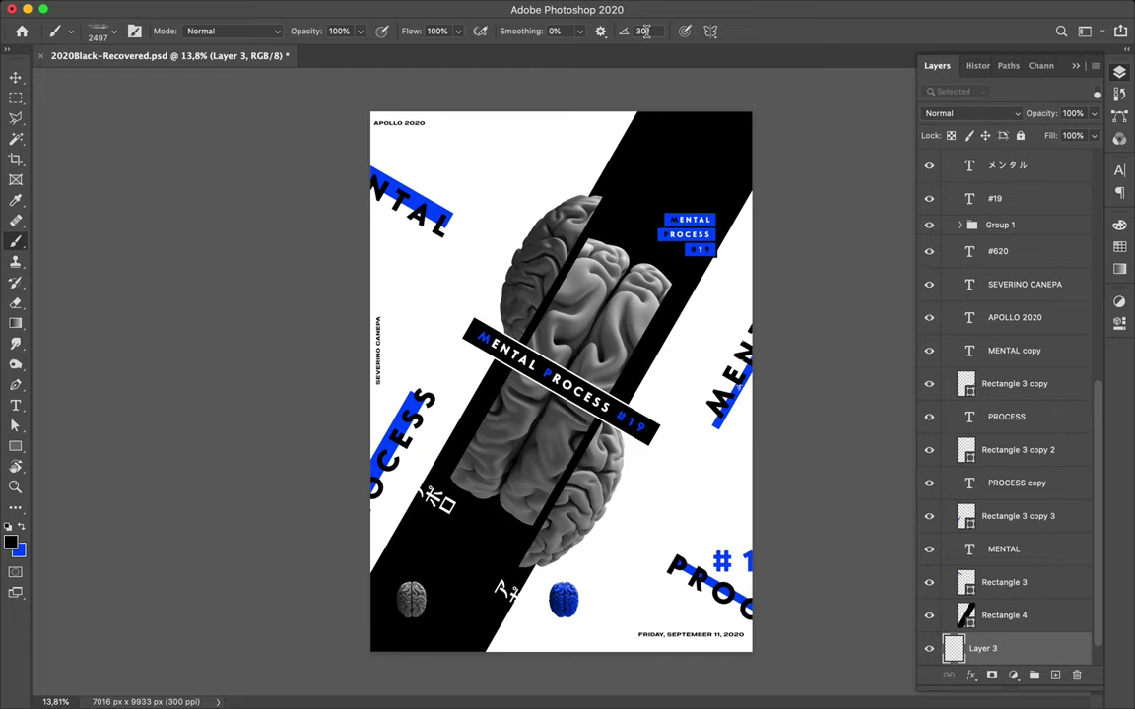
{"action": "type", "text": "15"}
{"action": "type", "text": "45"}
{"action": "left_click", "coordinate": [650, 221]}
{"action": "key", "text": "Return"}
{"action": "type", "text": "70"}
{"action": "left_click_drag", "start_coordinate": [739, 197], "coordinate": [725, 306]}
{"action": "key", "text": "ctrl+z"}
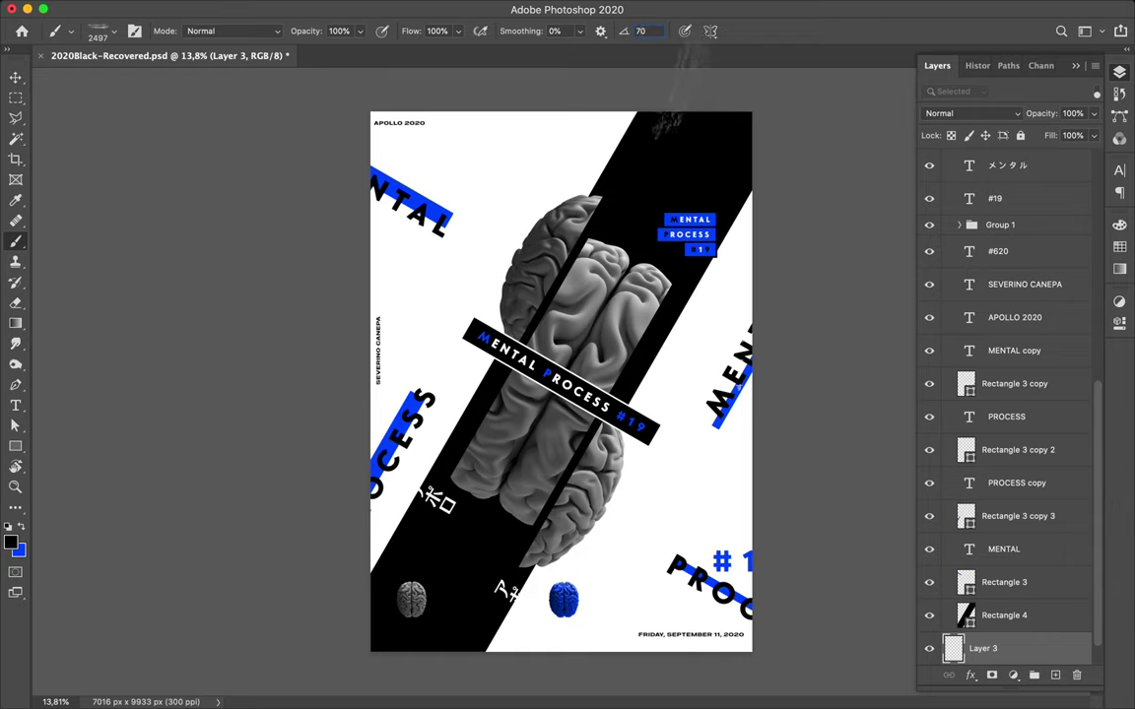
Paint grunge strokes beside the blue MENTAL PROCESS tag with the brush at 65°.
{"action": "left_click", "coordinate": [642, 31]}
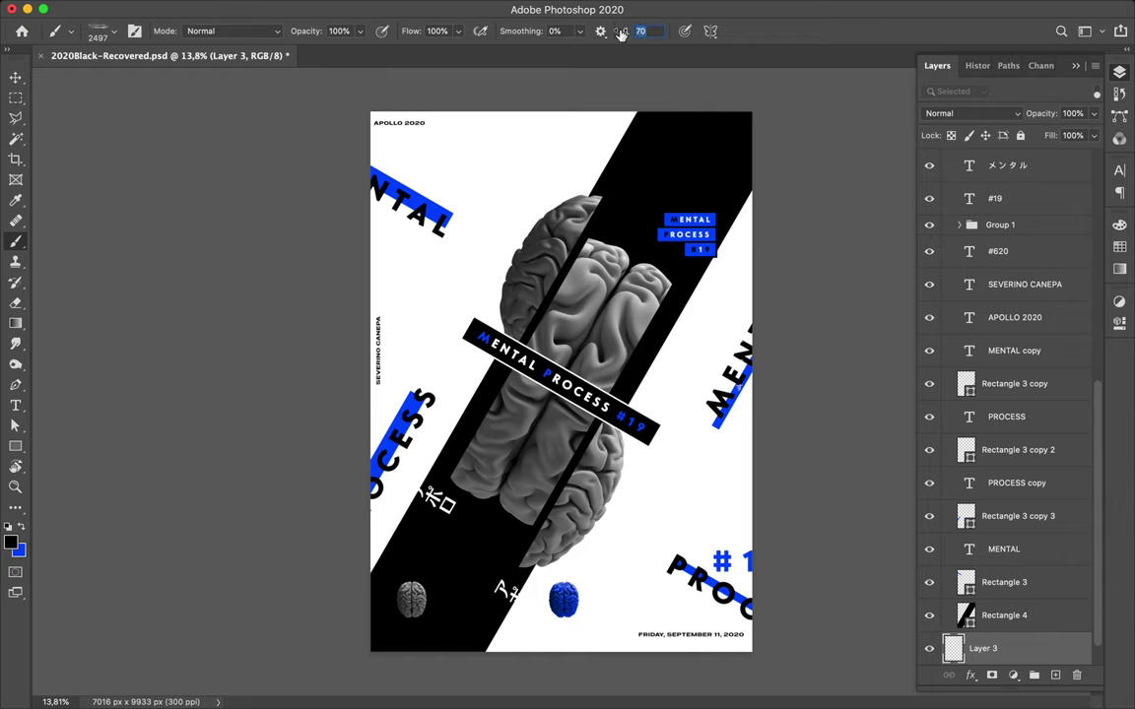
{"action": "left_click_drag", "start_coordinate": [621, 33], "coordinate": [576, 29]}
{"action": "key", "text": "Return"}
{"action": "left_click_drag", "start_coordinate": [698, 266], "coordinate": [751, 170]}
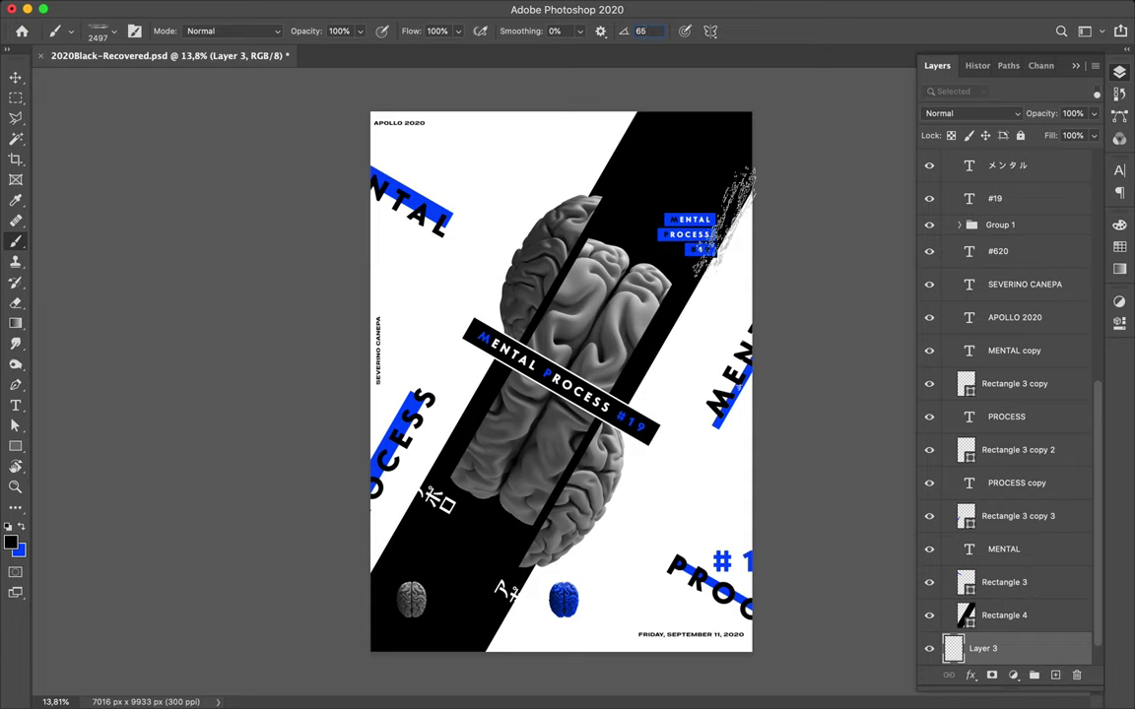
{"action": "left_click_drag", "start_coordinate": [655, 197], "coordinate": [645, 222]}
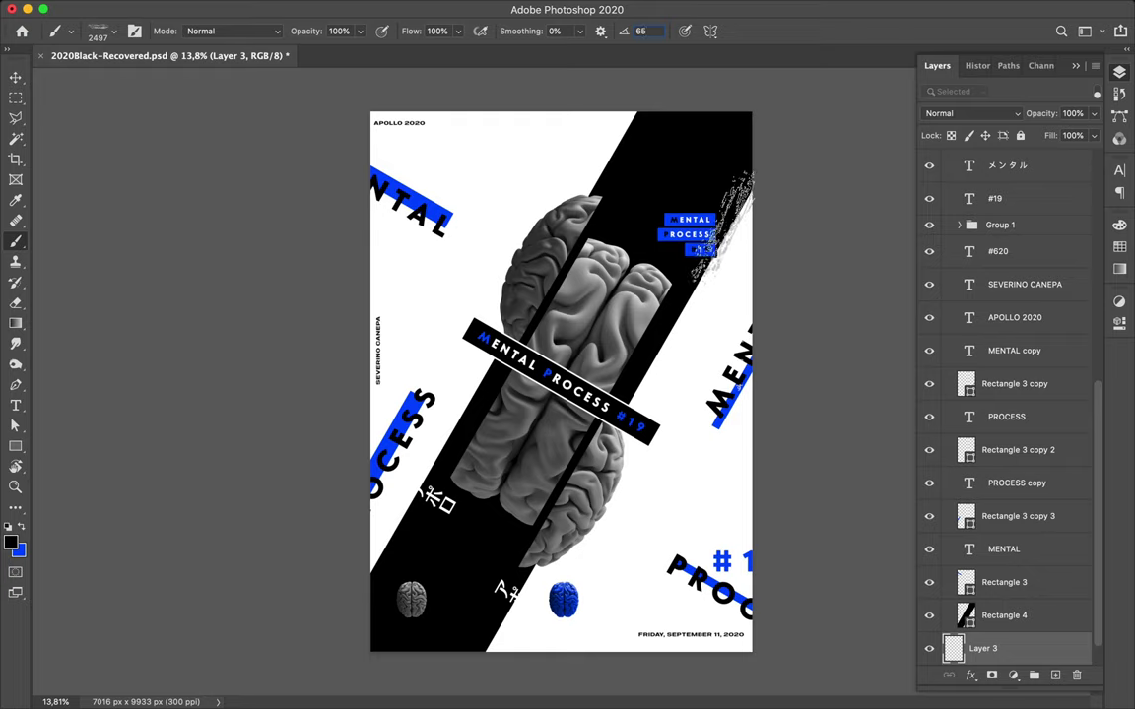
{"action": "left_click_drag", "start_coordinate": [734, 177], "coordinate": [702, 258]}
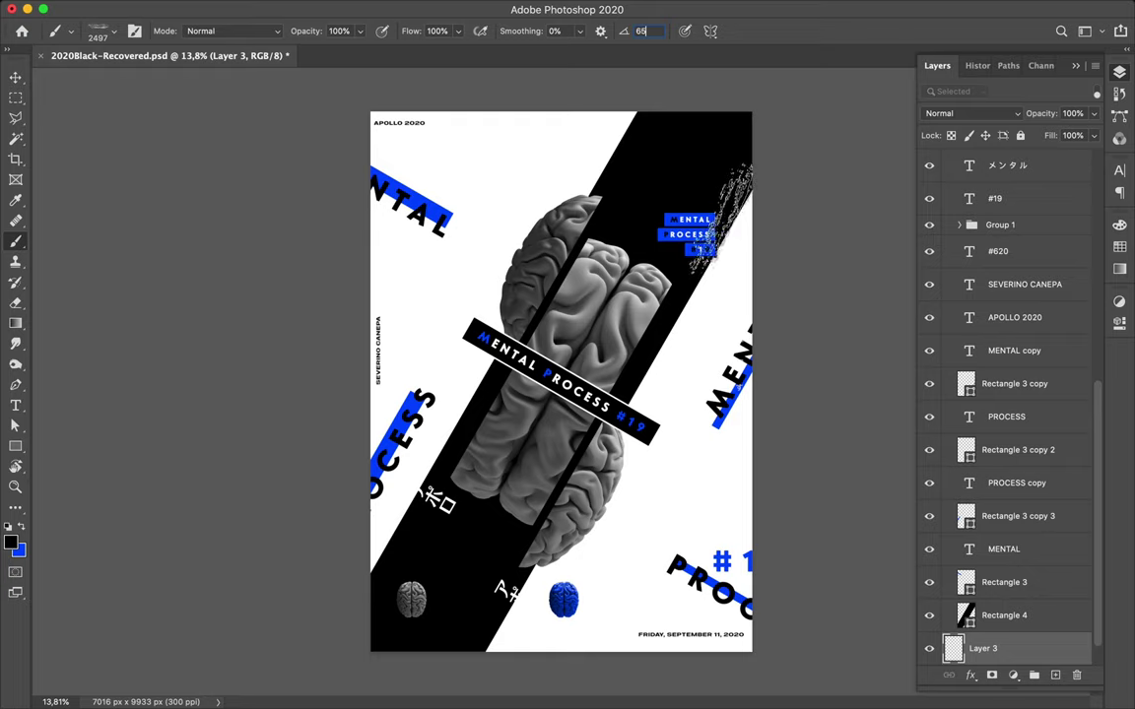
At a 60° brush angle, stamp grunge marks along the band's right and lower-left edges.
{"action": "type", "text": "60"}
{"action": "key", "text": "Return"}
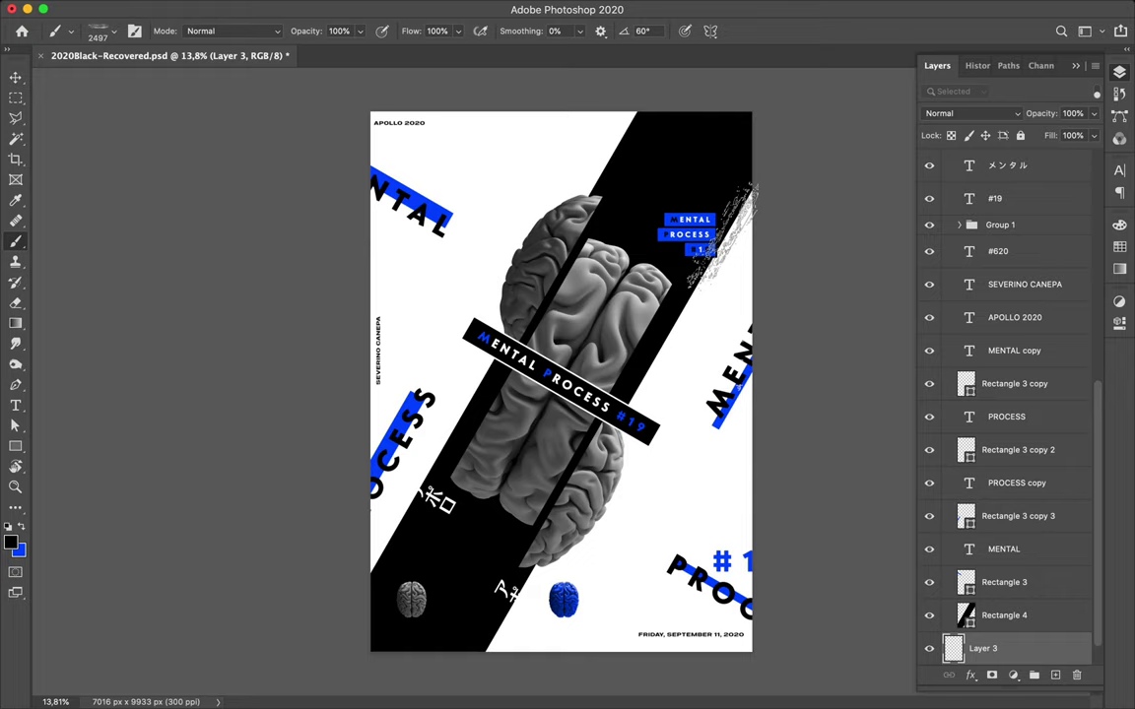
{"action": "left_click", "coordinate": [741, 229]}
{"action": "left_click", "coordinate": [726, 225]}
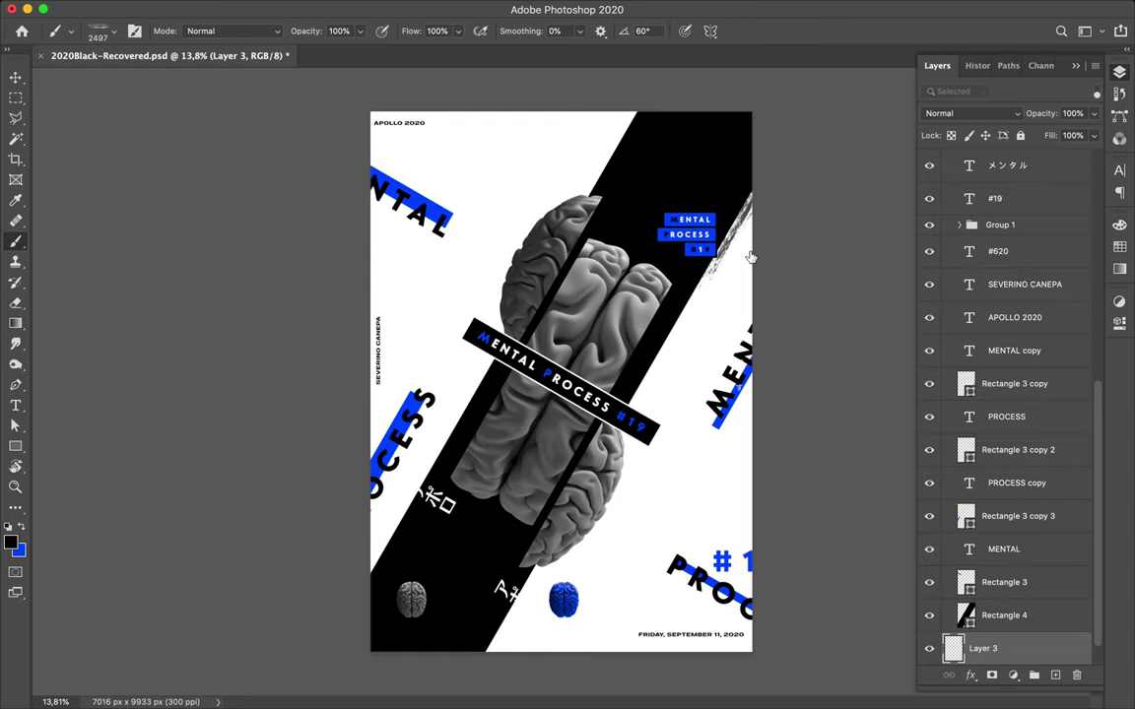
{"action": "left_click", "coordinate": [731, 212]}
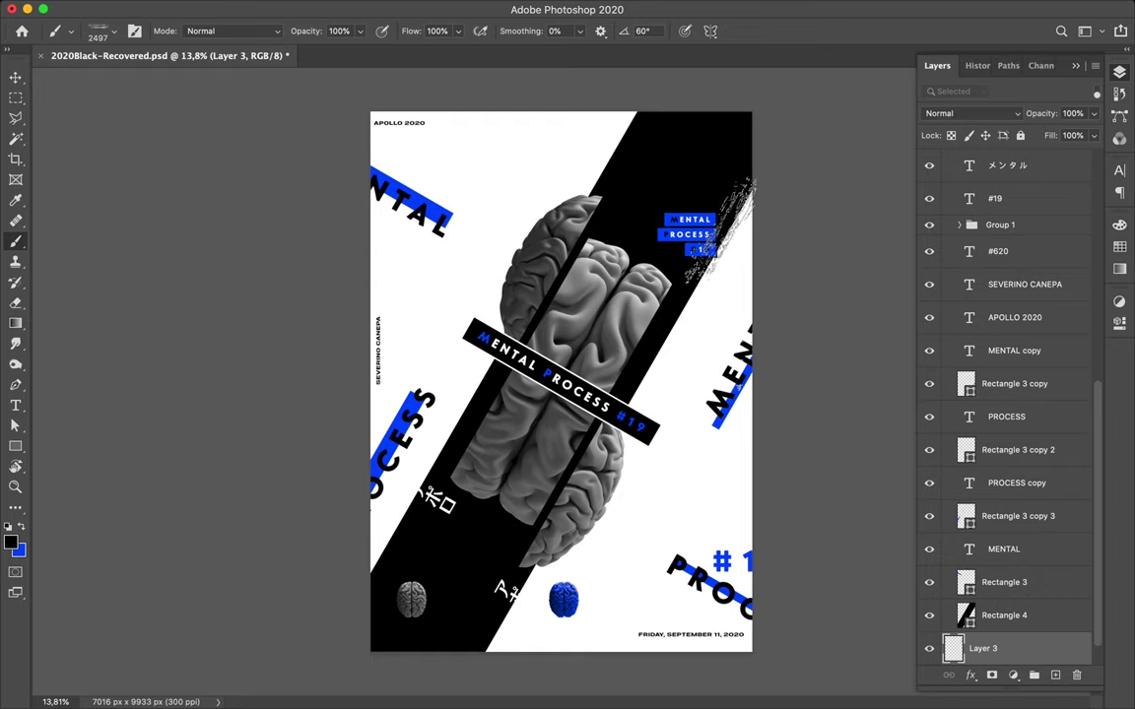
{"action": "left_click_drag", "start_coordinate": [744, 187], "coordinate": [735, 256]}
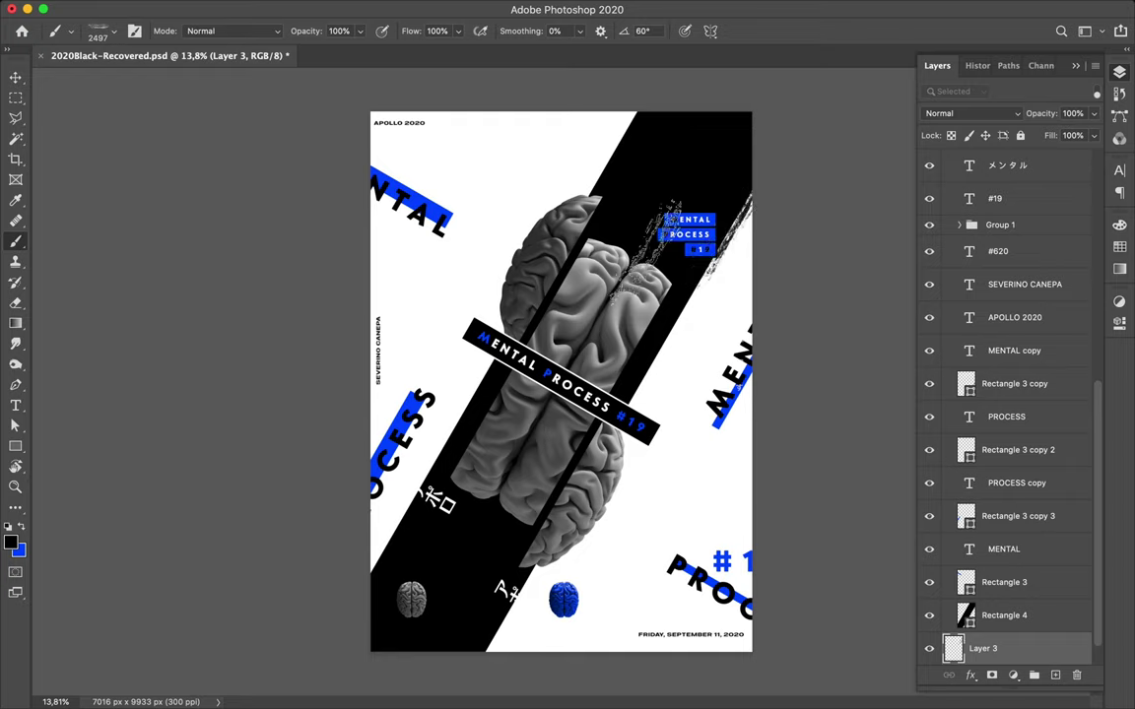
{"action": "left_click", "coordinate": [399, 527]}
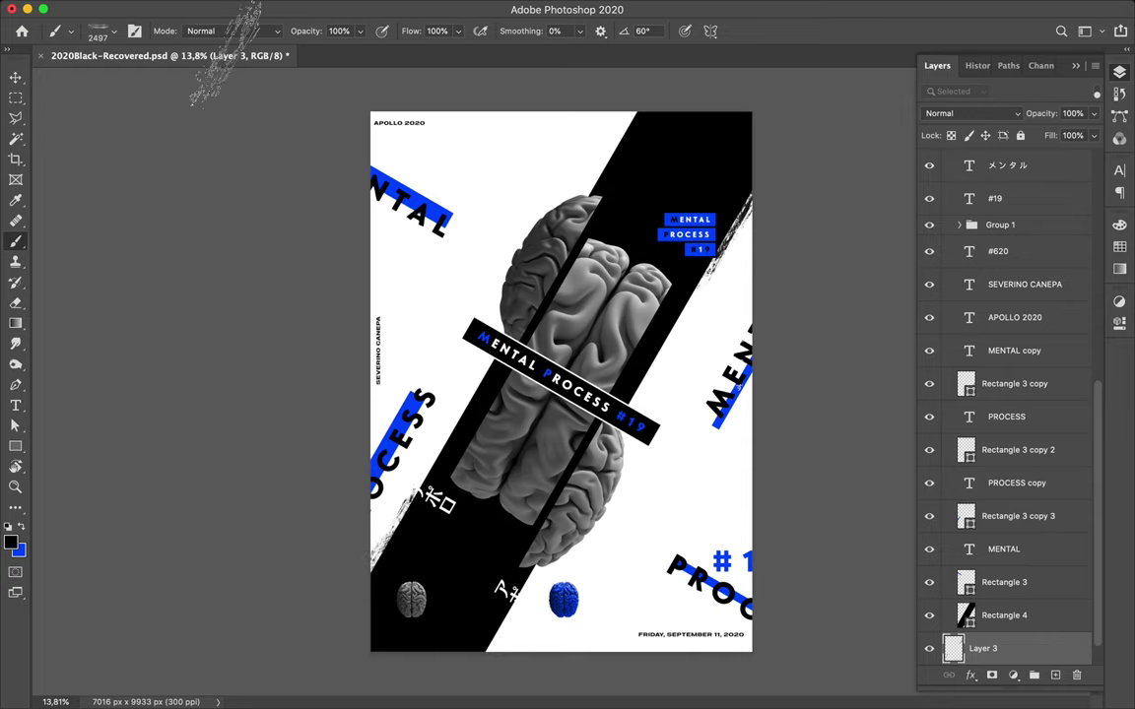
{"action": "left_click", "coordinate": [113, 33]}
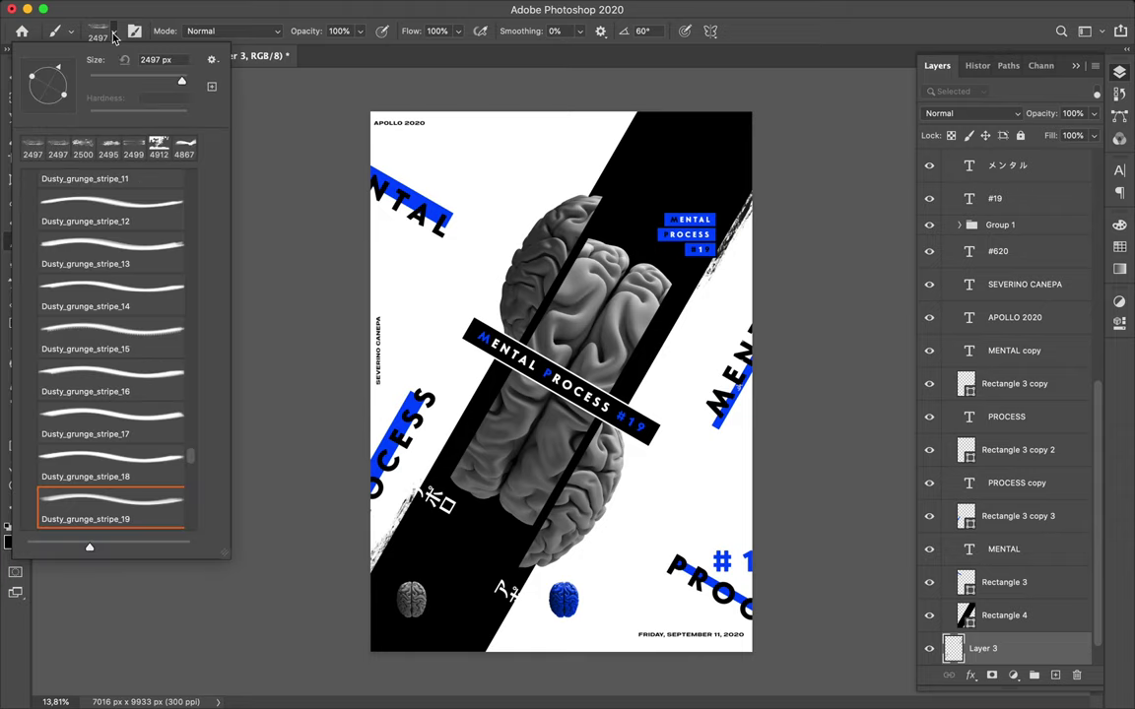
Choose the Dusty_grunge_stripe_18 brush at 2500 px and confirm black as foreground colour.
{"action": "left_click", "coordinate": [102, 461]}
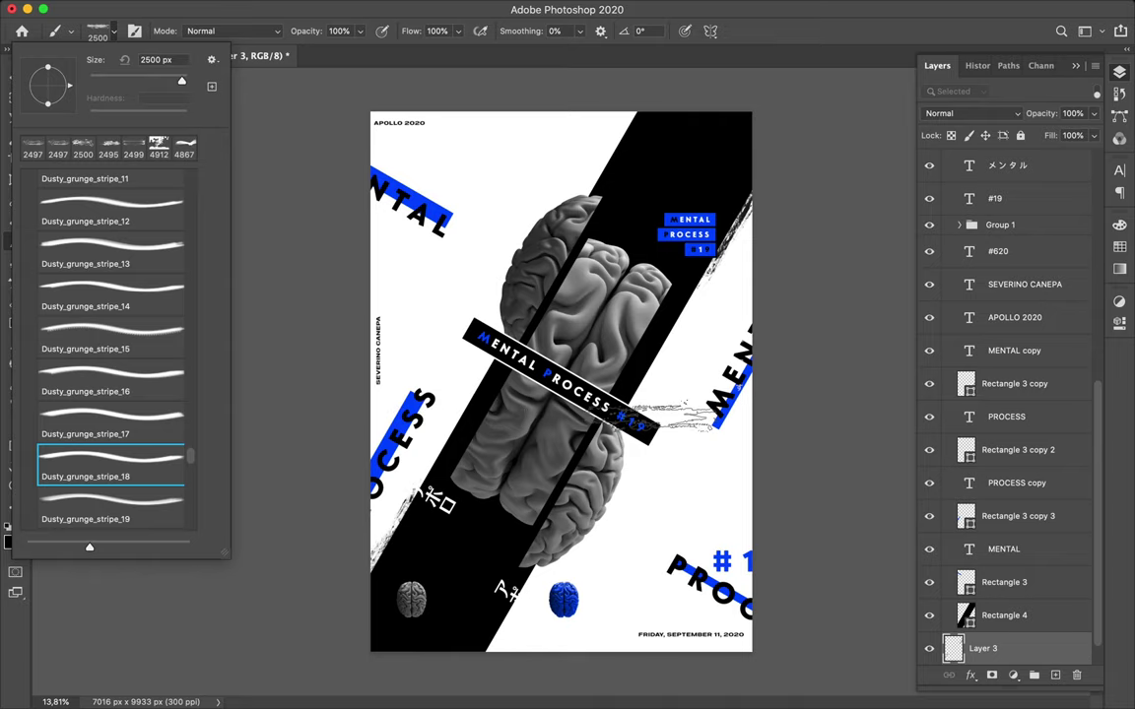
{"action": "left_click", "coordinate": [590, 376]}
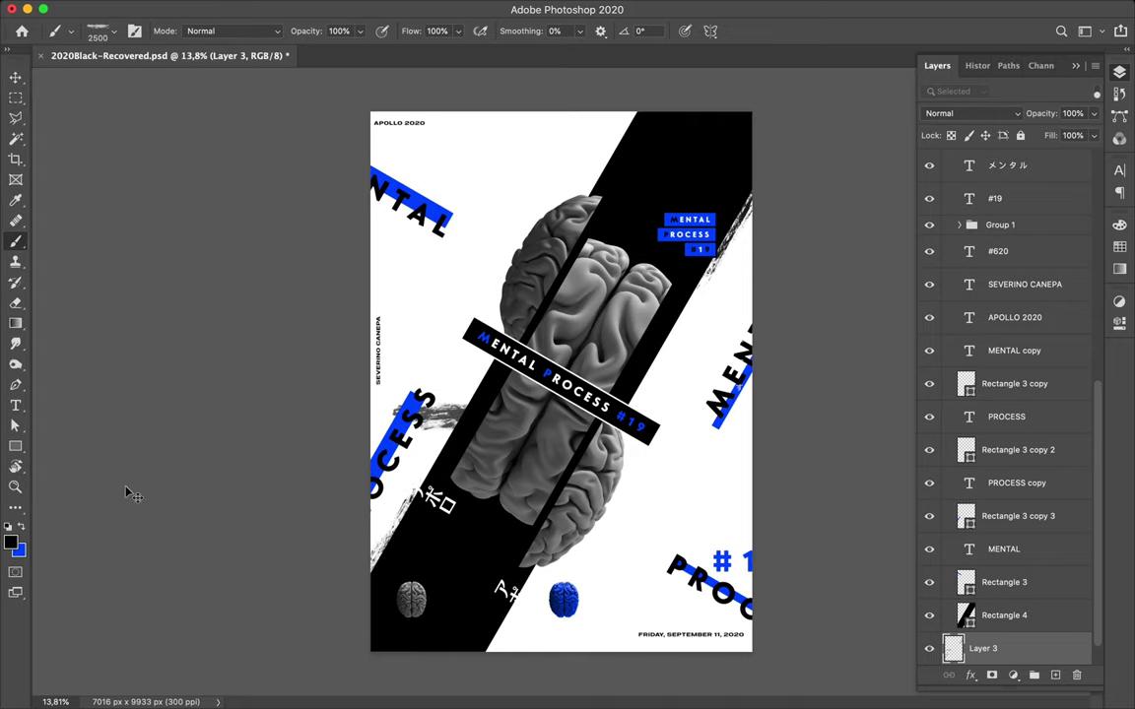
{"action": "left_click", "coordinate": [11, 543]}
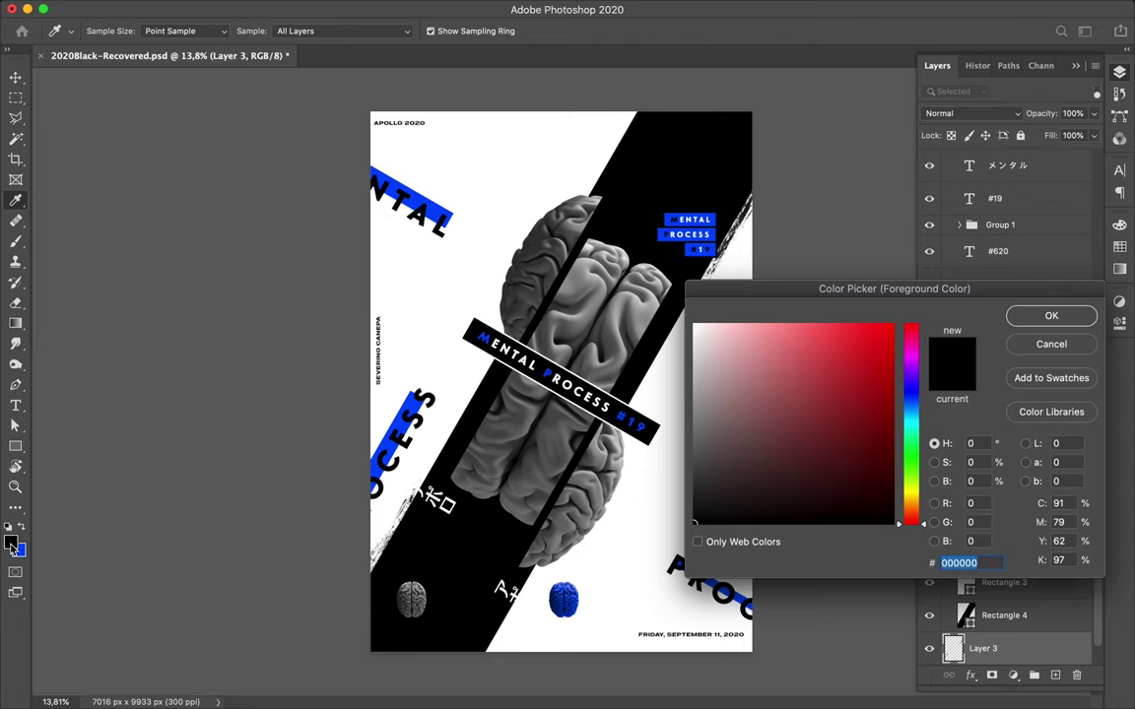
{"action": "left_click", "coordinate": [1051, 316]}
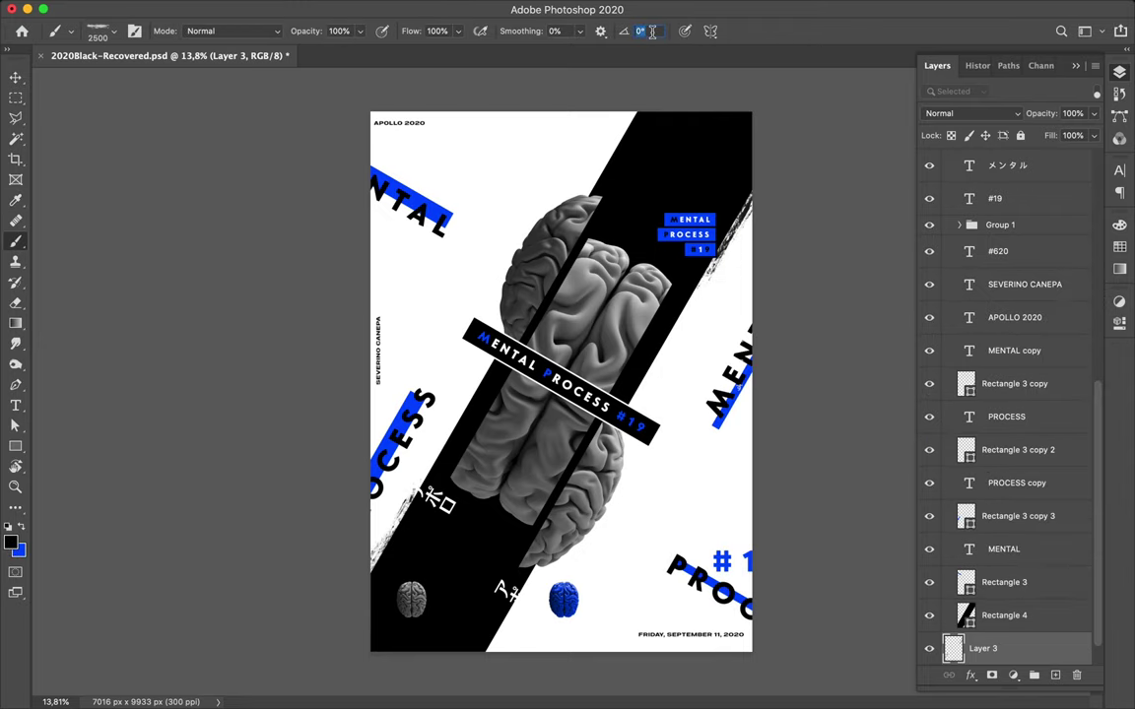
With the brush angled 30° then 60°, paint grunge strokes along the band's top and right edges.
{"action": "type", "text": "30"}
{"action": "key", "text": "Return"}
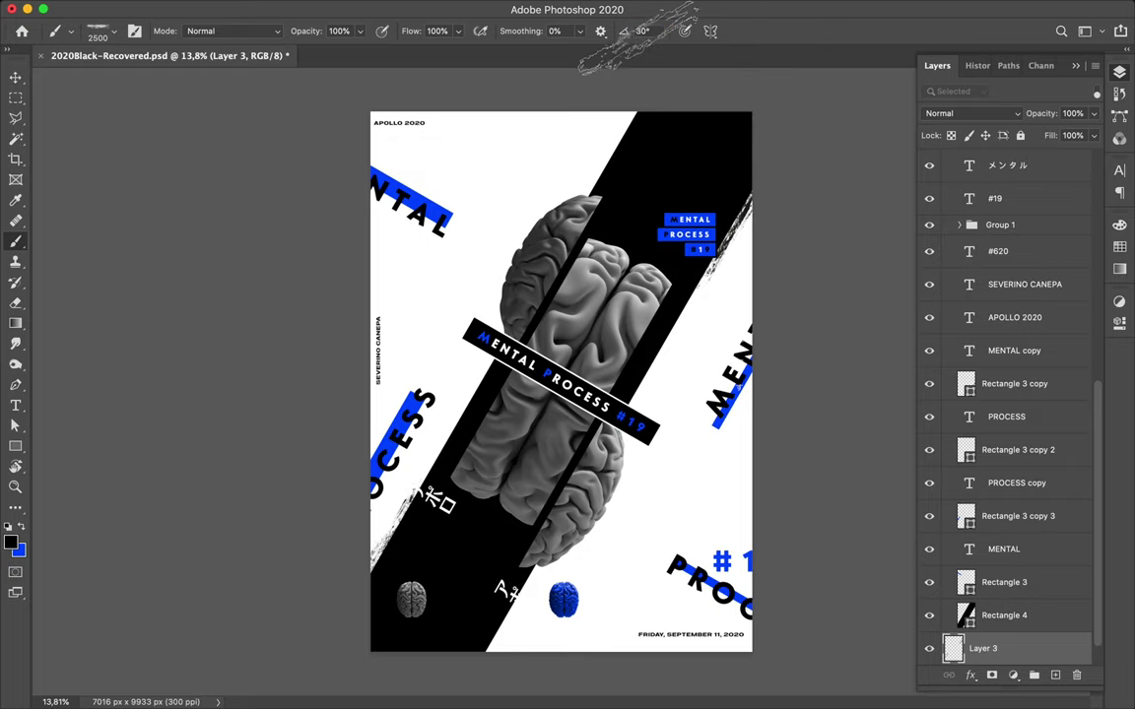
{"action": "left_click", "coordinate": [642, 30]}
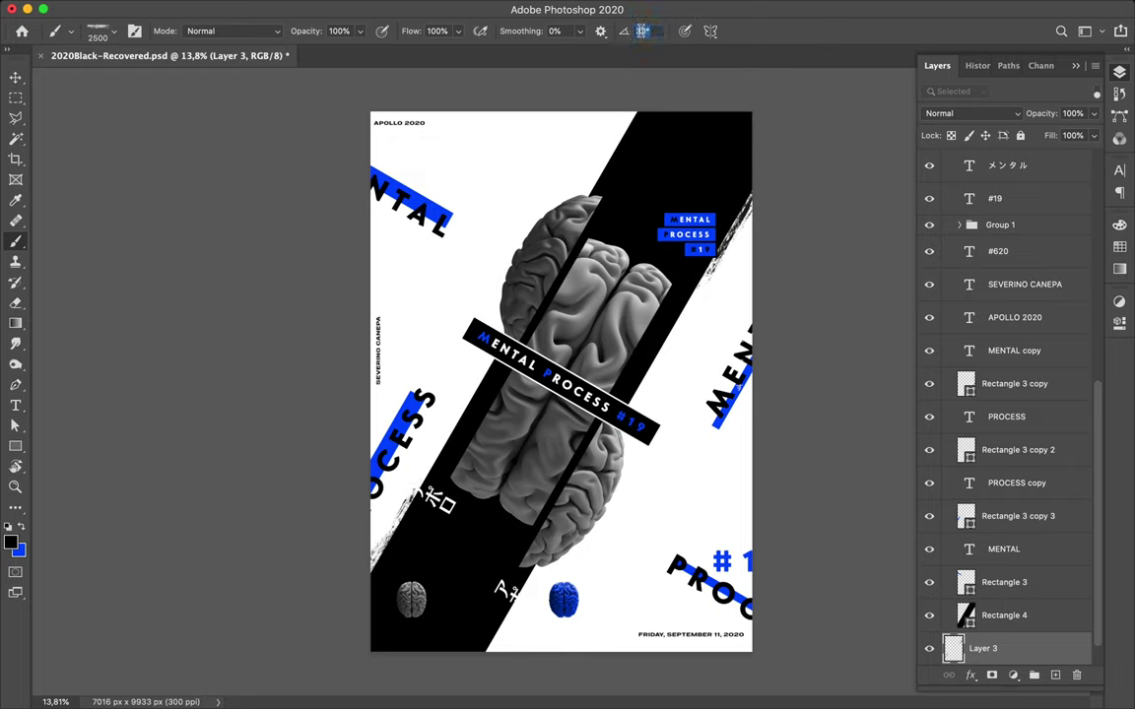
{"action": "type", "text": "60"}
{"action": "mouse_move", "coordinate": [586, 197]}
{"action": "left_mouse_down"}
{"action": "mouse_move", "coordinate": [639, 109]}
{"action": "mouse_move", "coordinate": [591, 193]}
{"action": "left_mouse_up"}
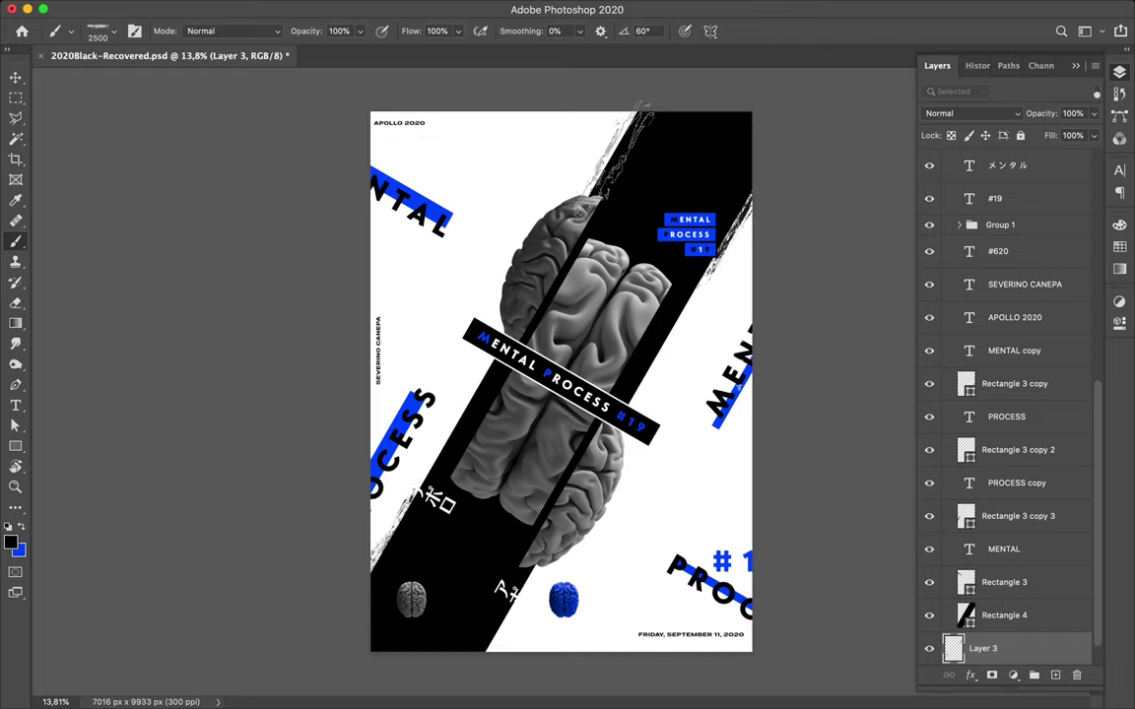
{"action": "left_click_drag", "start_coordinate": [636, 113], "coordinate": [589, 195]}
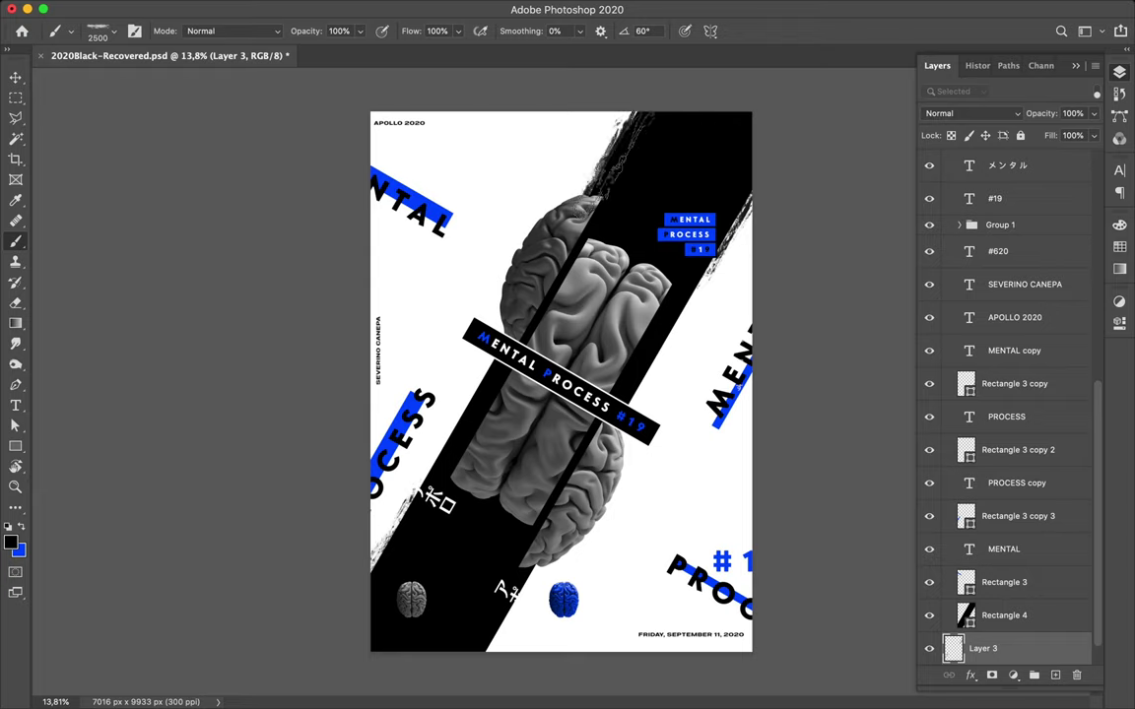
{"action": "mouse_move", "coordinate": [552, 138]}
{"action": "left_mouse_down"}
{"action": "mouse_move", "coordinate": [640, 177]}
{"action": "mouse_move", "coordinate": [650, 355]}
{"action": "mouse_move", "coordinate": [700, 247]}
{"action": "left_mouse_up"}
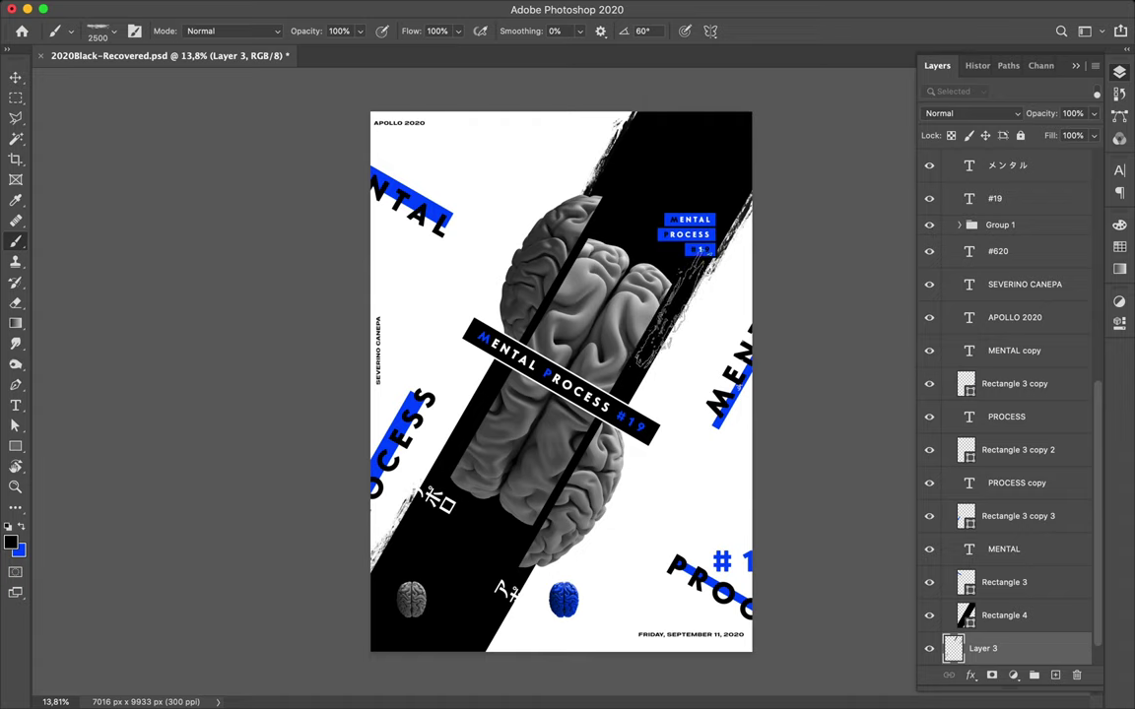
{"action": "left_click_drag", "start_coordinate": [652, 335], "coordinate": [695, 248]}
{"action": "key", "text": "ctrl+z"}
{"action": "key", "text": "ctrl+z"}
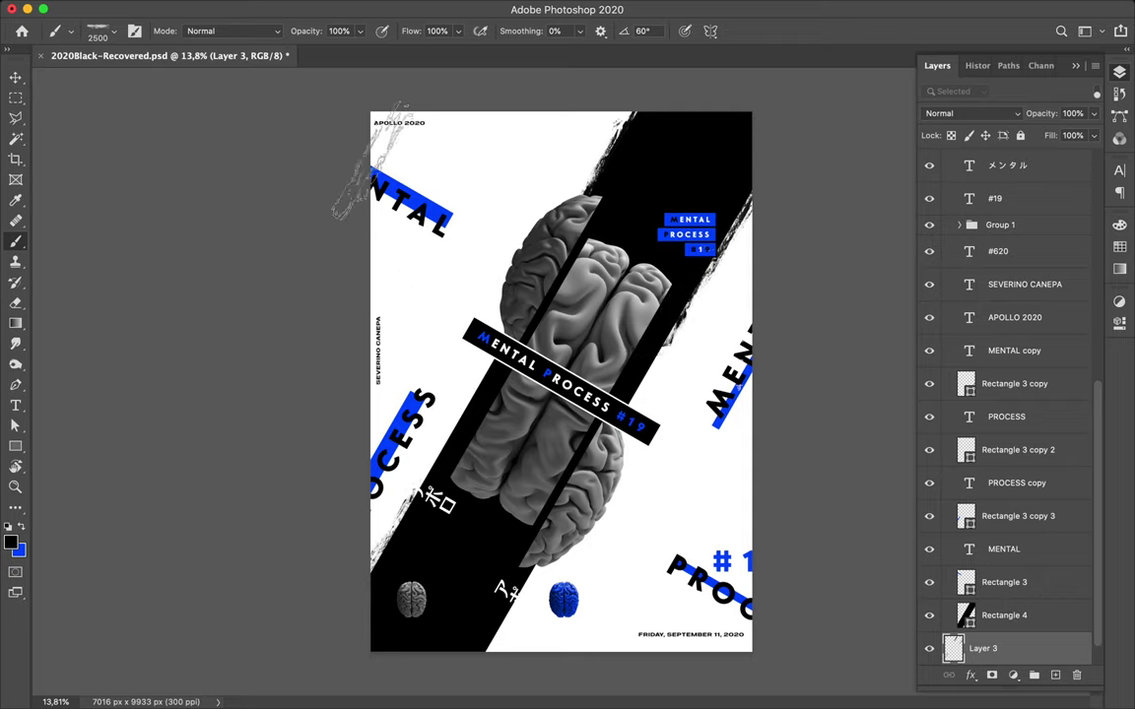
{"action": "left_click", "coordinate": [116, 37]}
Stamp Dusty_grunge_stripe_15 texture at 60° on the MENTAL bar and the band's lower end.
{"action": "left_click", "coordinate": [114, 317]}
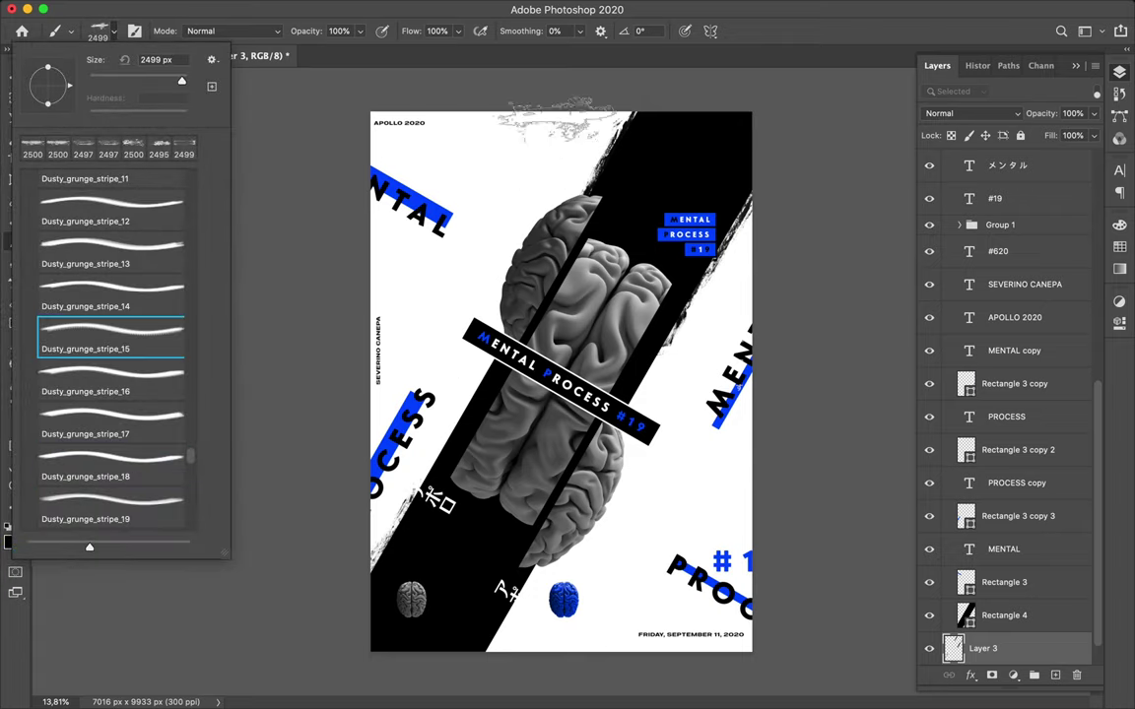
{"action": "left_click", "coordinate": [642, 30]}
{"action": "type", "text": "60"}
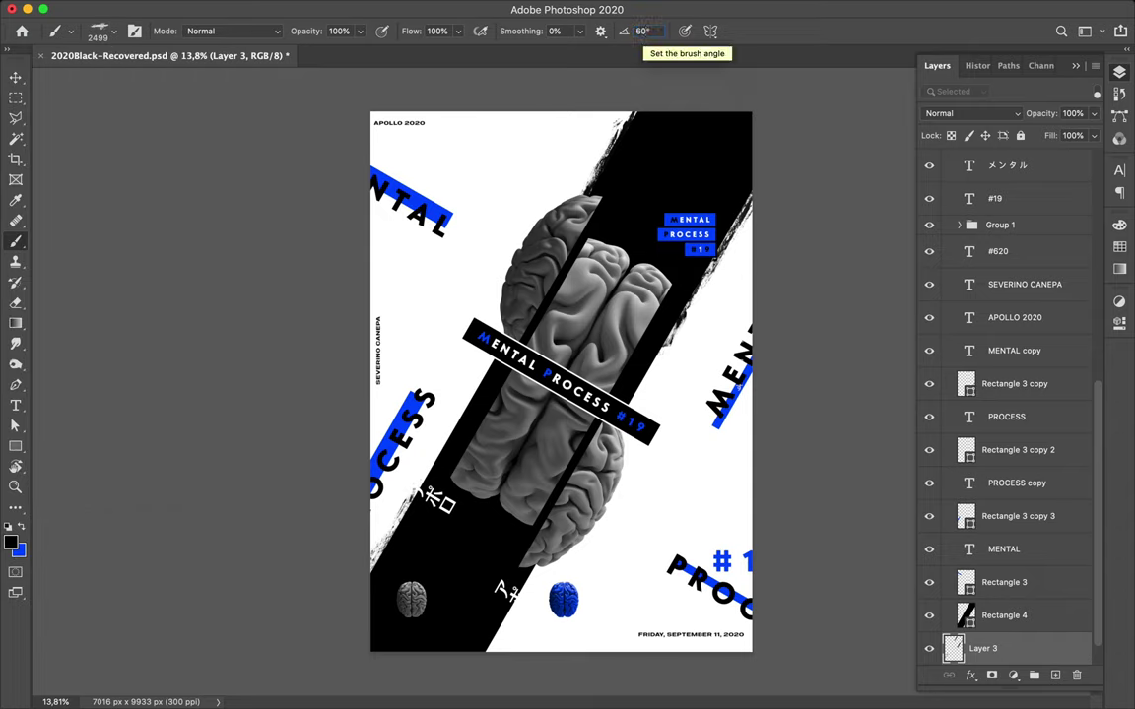
{"action": "left_click", "coordinate": [488, 364]}
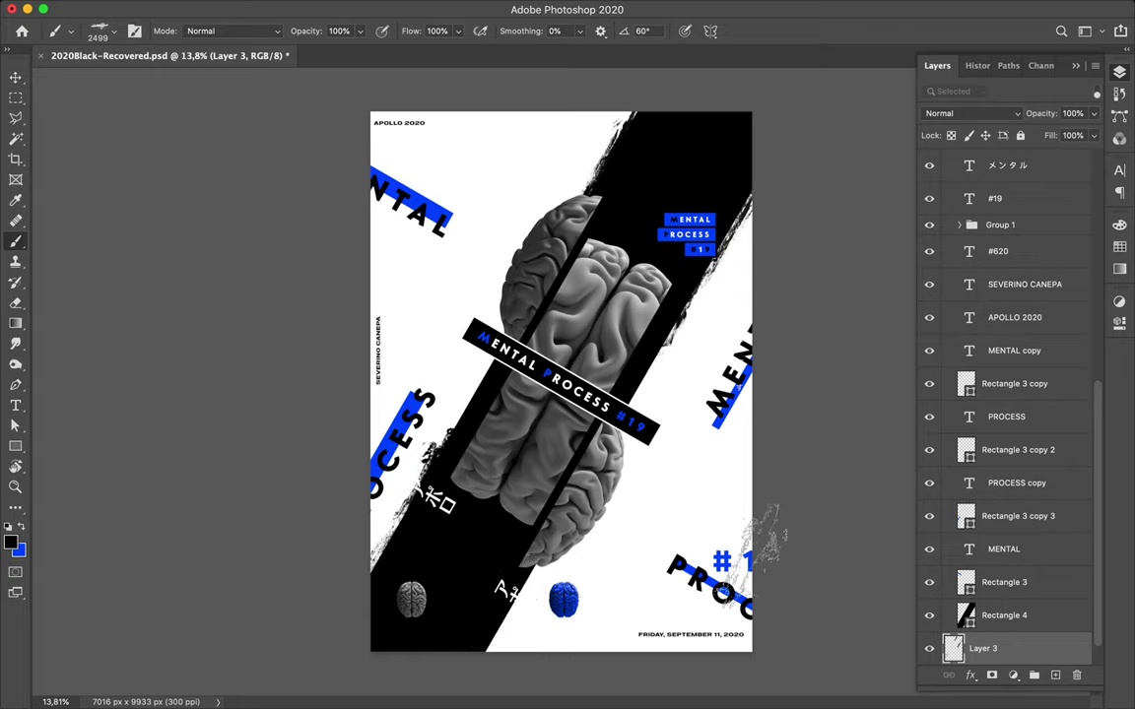
{"action": "left_click", "coordinate": [510, 611]}
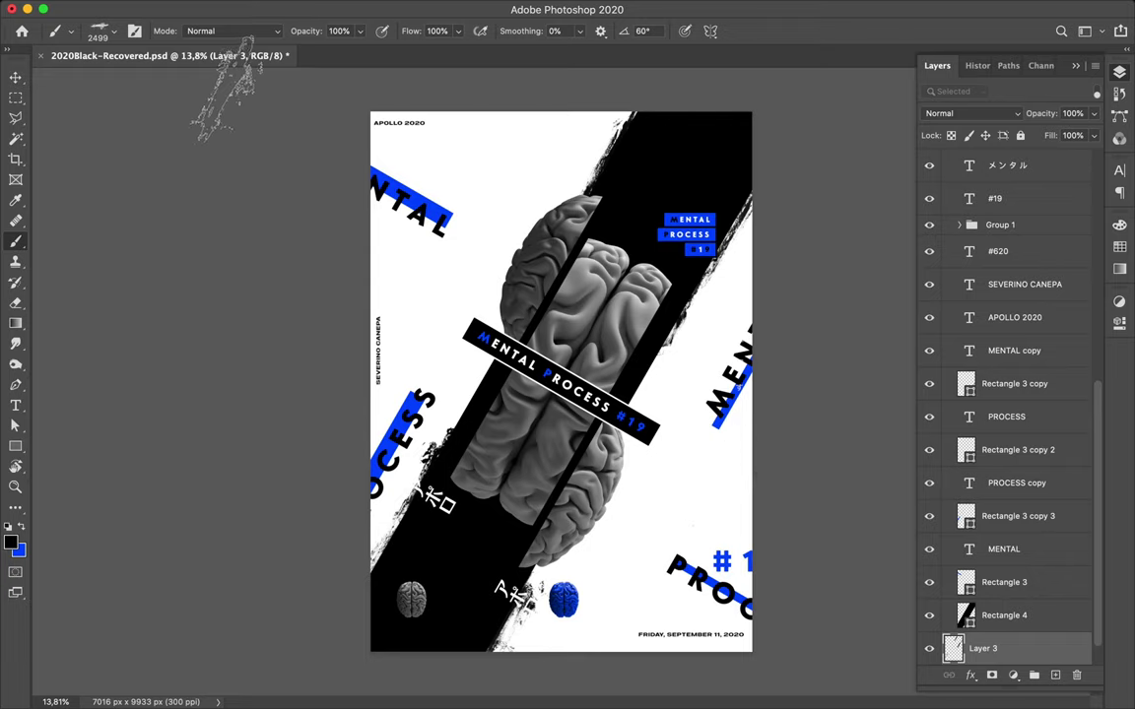
{"action": "left_click", "coordinate": [103, 34]}
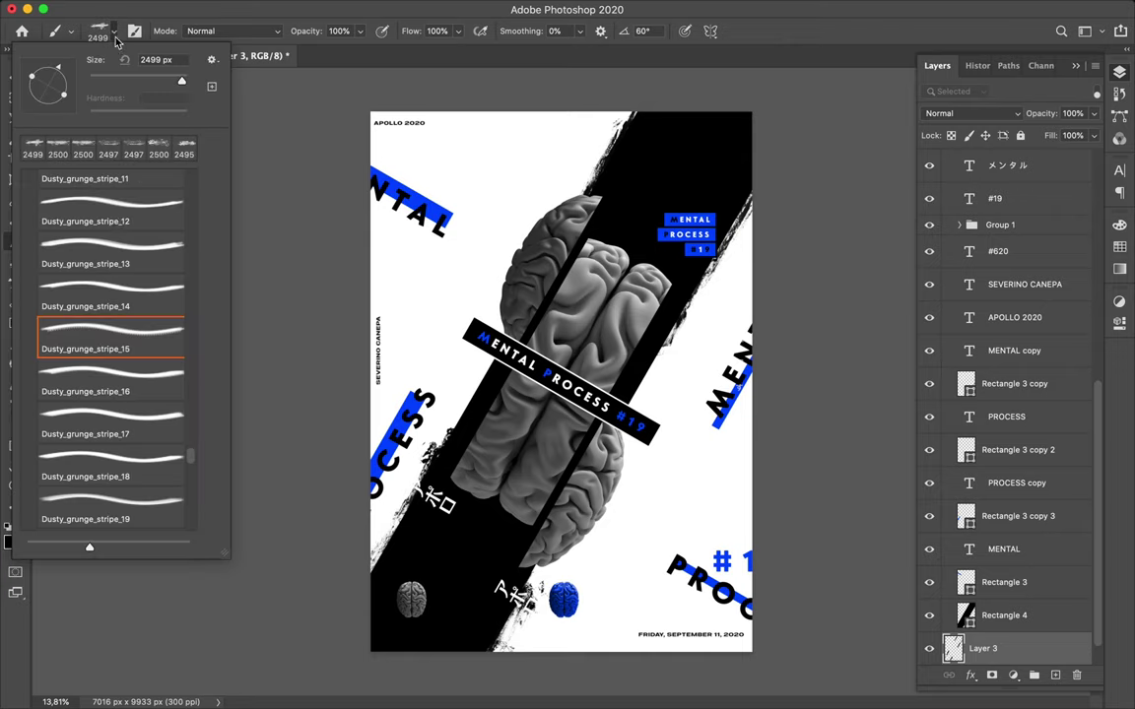
Paint a light Dusty_grunge_stripe_13 stripe at 60° across the brain's left side.
{"action": "left_click", "coordinate": [112, 299]}
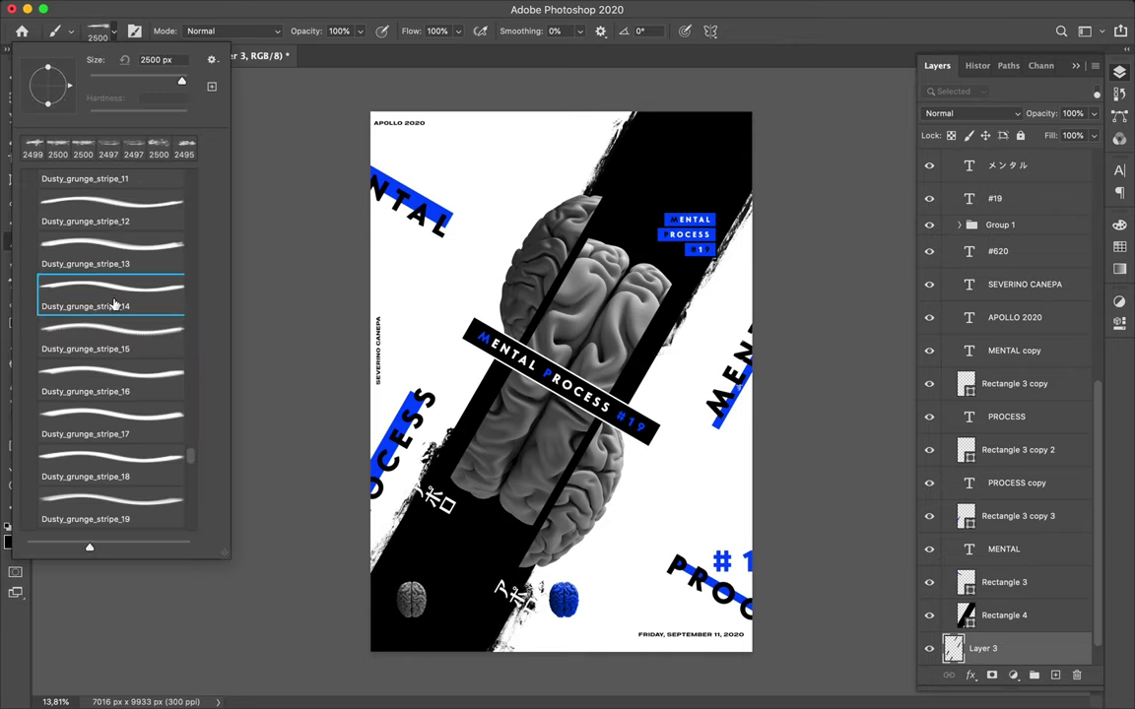
{"action": "left_click", "coordinate": [641, 31]}
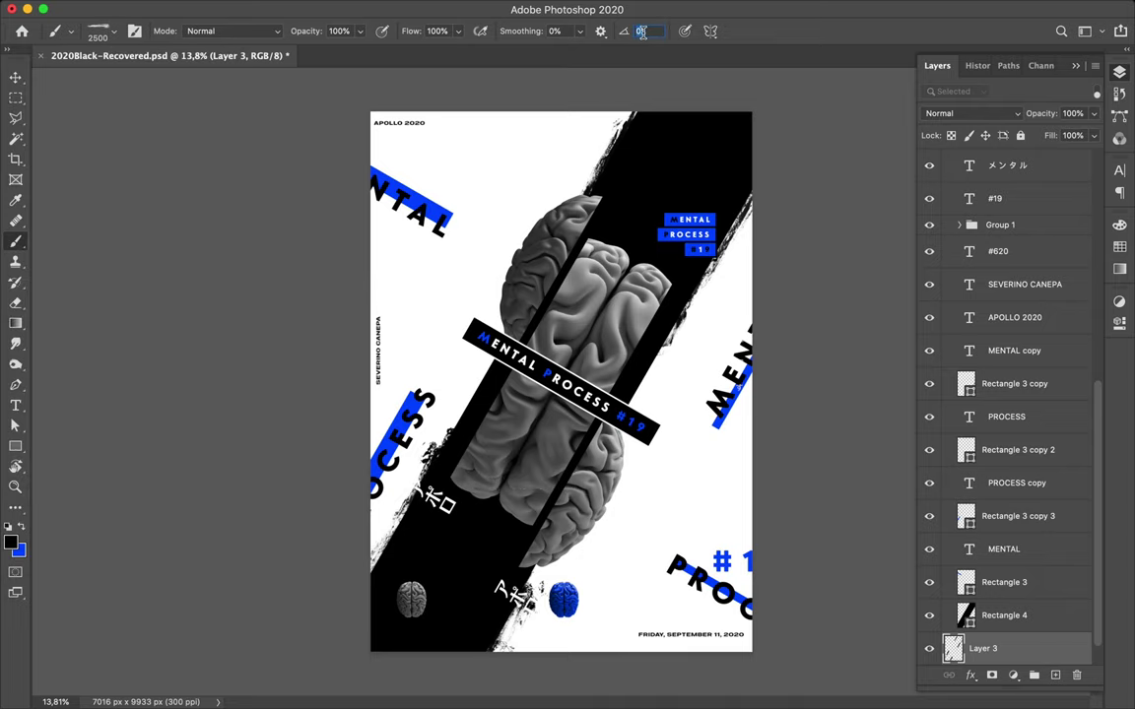
{"action": "type", "text": "60"}
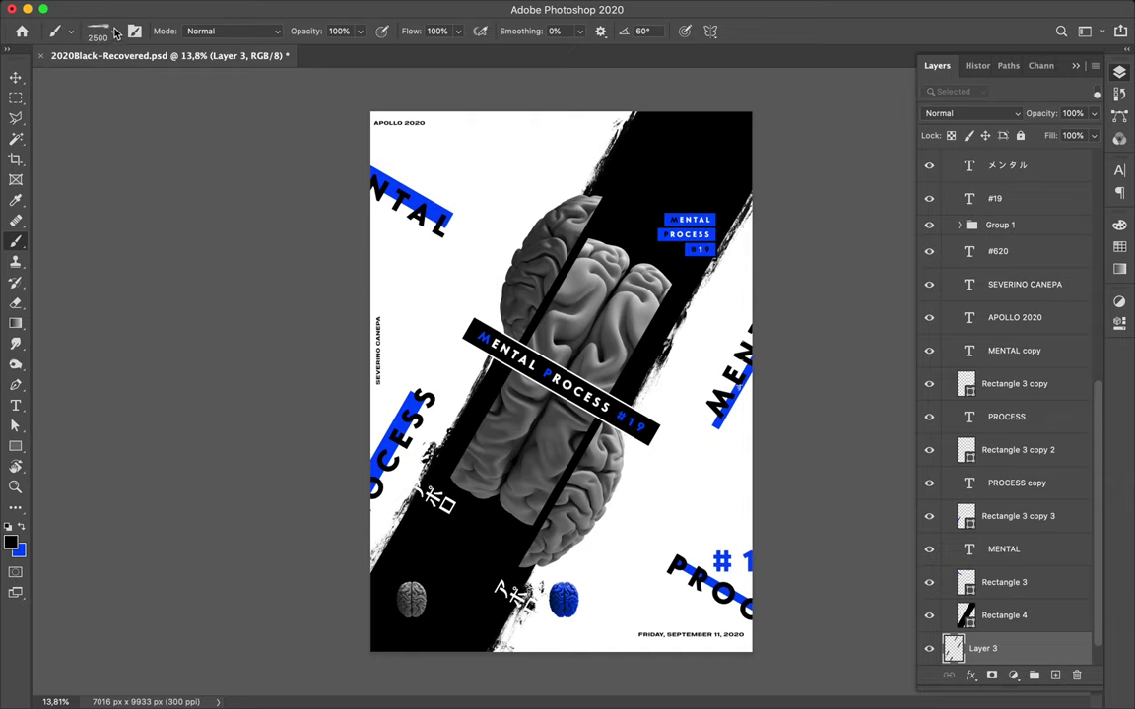
{"action": "left_click", "coordinate": [115, 35]}
{"action": "double_click", "coordinate": [97, 261]}
{"action": "left_click", "coordinate": [103, 35]}
{"action": "left_click", "coordinate": [83, 248]}
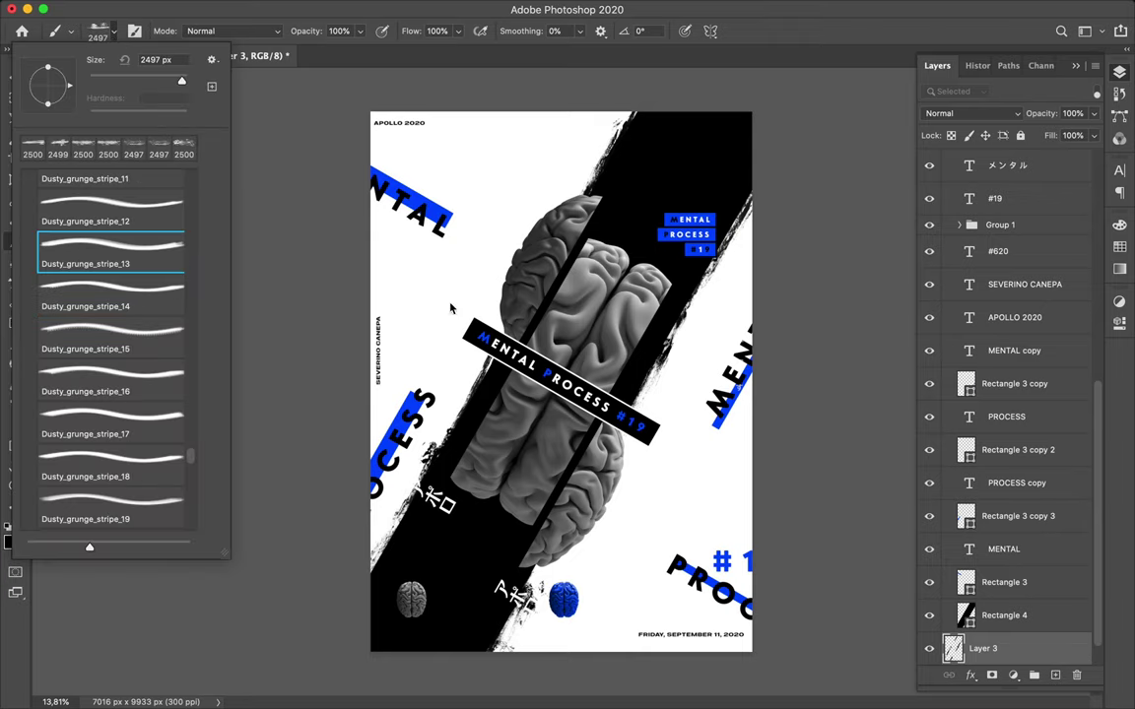
{"action": "left_click", "coordinate": [638, 31]}
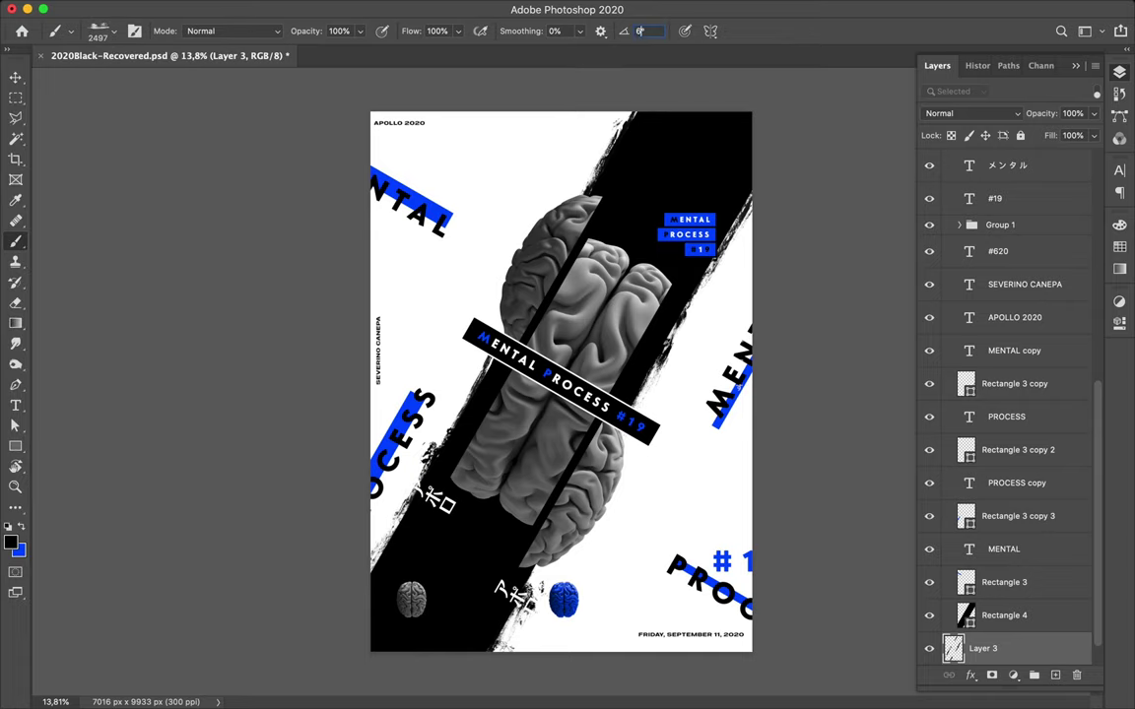
{"action": "type", "text": "60"}
{"action": "left_click_drag", "start_coordinate": [510, 202], "coordinate": [488, 257]}
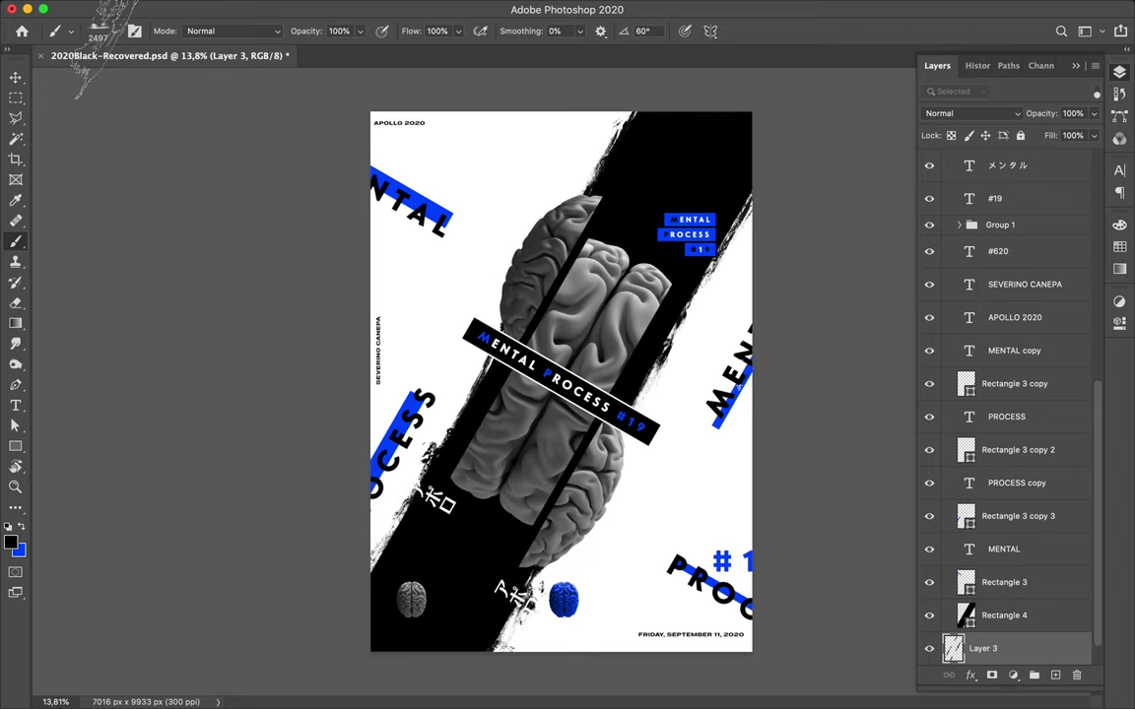
{"action": "left_click", "coordinate": [113, 36]}
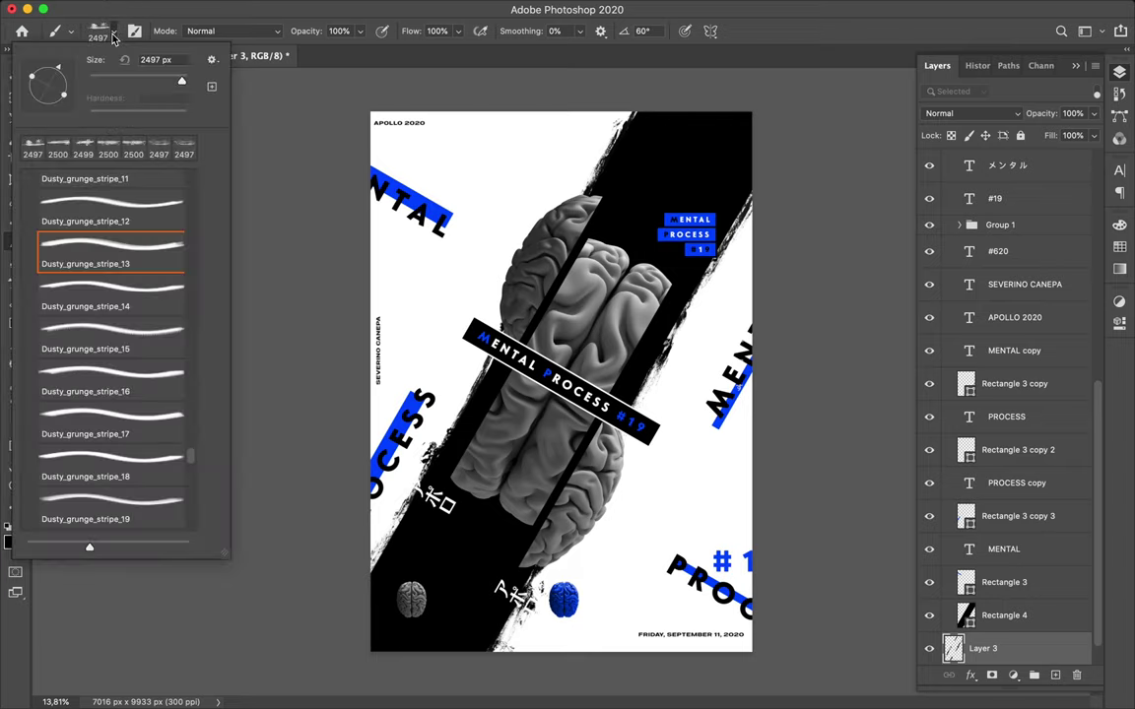
Browse the brush presets on the canvas, collapsing the 6_formless_grunge_stripes folder.
{"action": "double_click", "coordinate": [103, 226]}
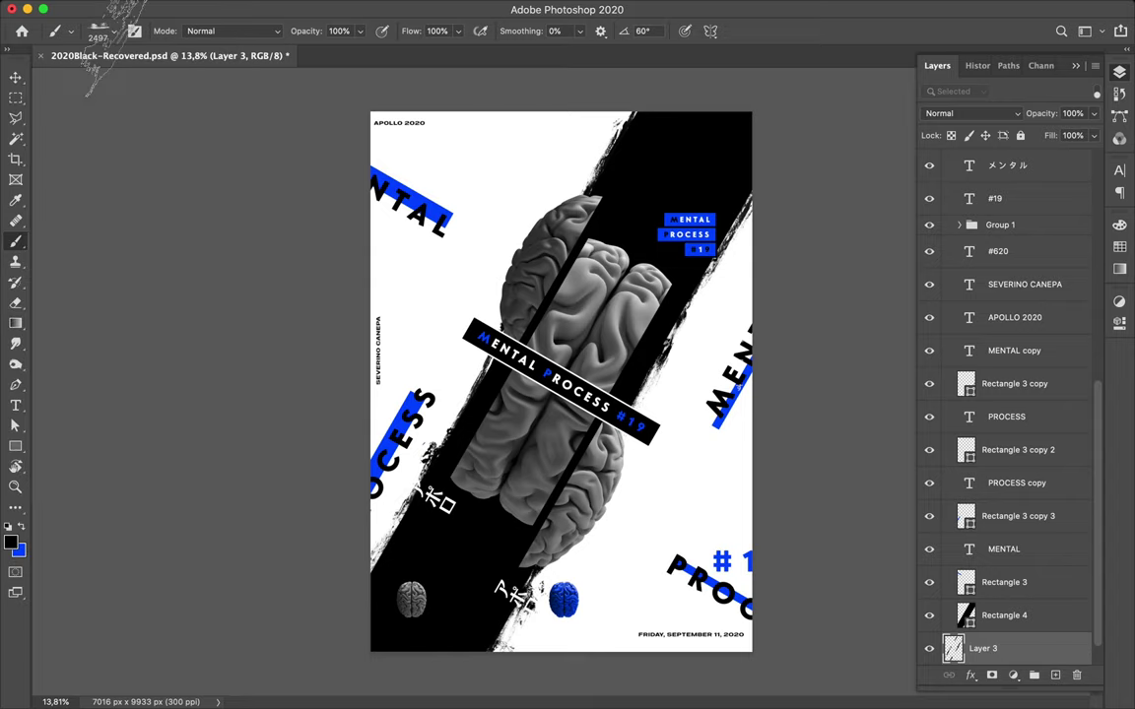
{"action": "right_click", "coordinate": [118, 109]}
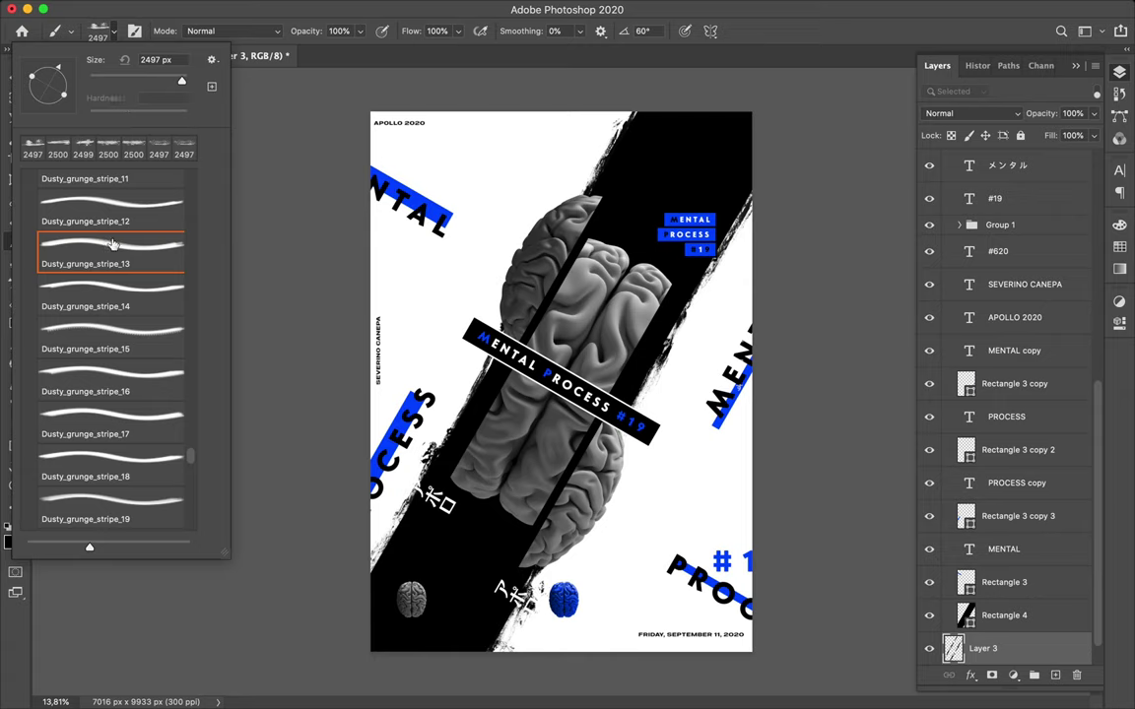
{"action": "scroll", "coordinate": [114, 245], "scroll_direction": "up", "scroll_amount": 5}
{"action": "scroll", "coordinate": [114, 244], "scroll_direction": "down", "scroll_amount": 10}
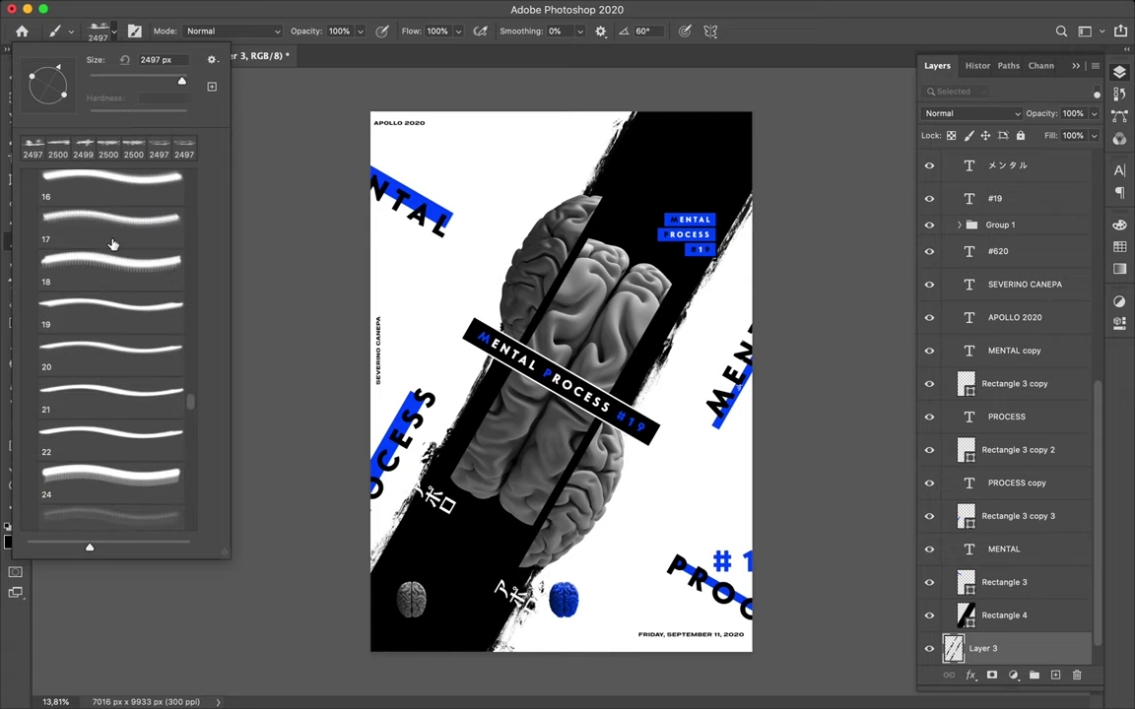
{"action": "scroll", "coordinate": [113, 244], "scroll_direction": "down", "scroll_amount": 1}
{"action": "scroll", "coordinate": [114, 245], "scroll_direction": "down", "scroll_amount": 1}
{"action": "scroll", "coordinate": [113, 244], "scroll_direction": "down", "scroll_amount": 1}
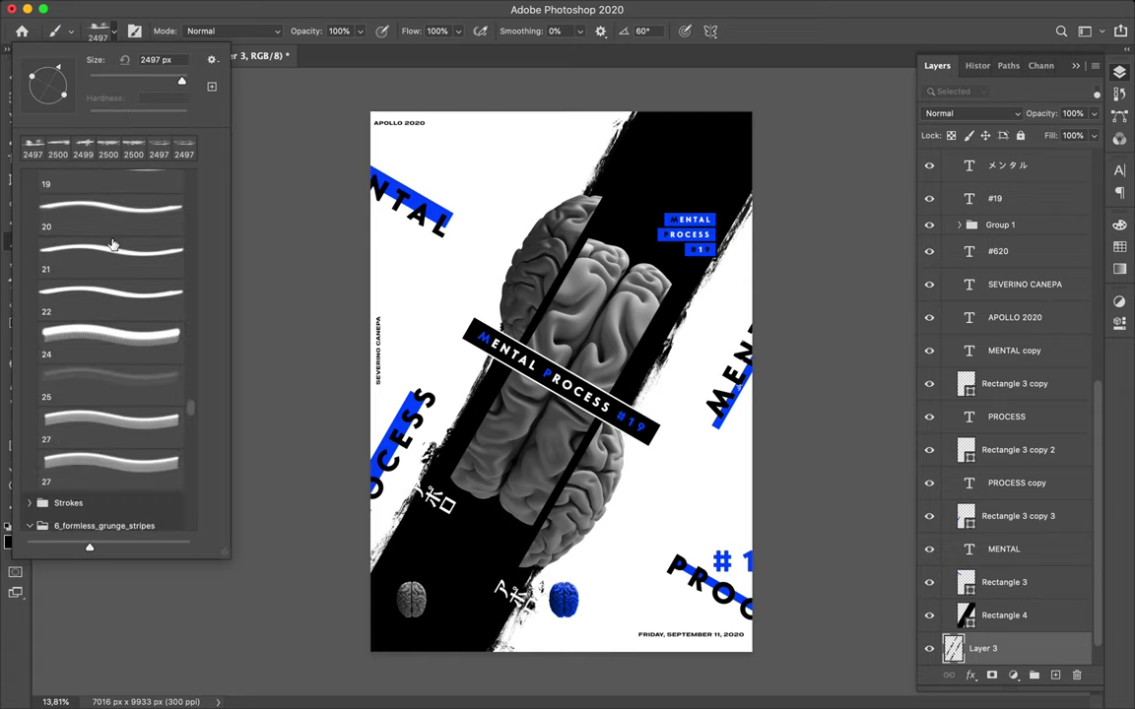
{"action": "scroll", "coordinate": [113, 244], "scroll_direction": "down", "scroll_amount": 1}
{"action": "left_click", "coordinate": [29, 500]}
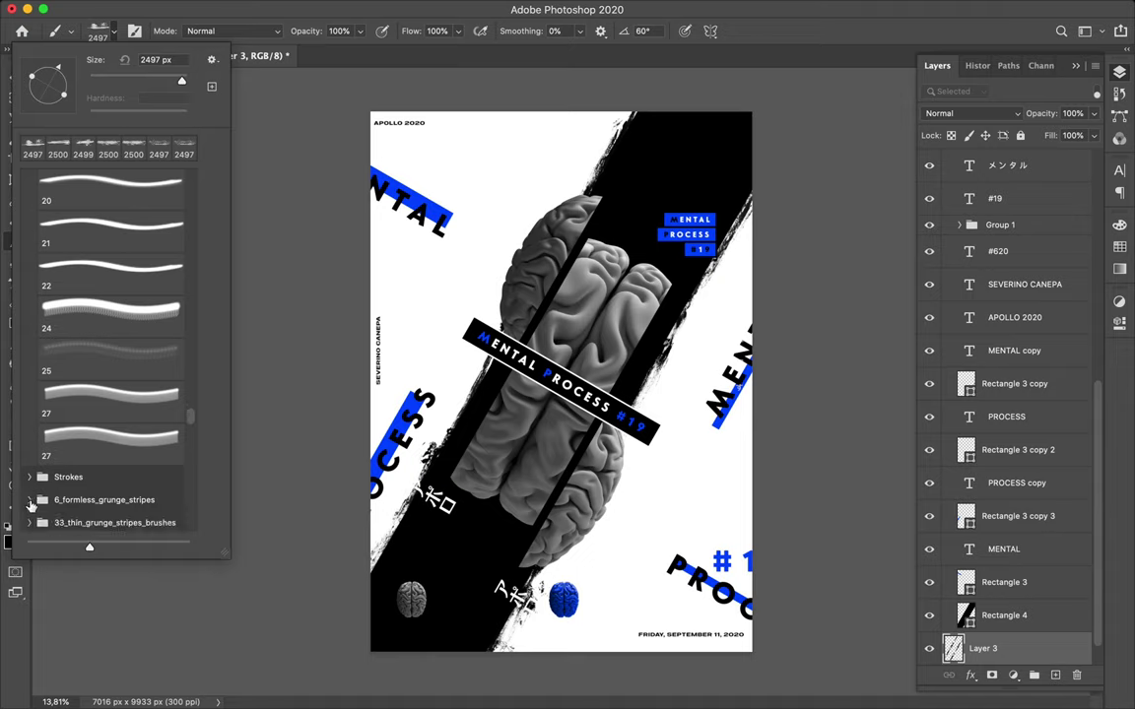
{"action": "scroll", "coordinate": [70, 477], "scroll_direction": "down", "scroll_amount": 3}
Choose stroke brush 20 at 866 px after checking the dusty grunge and dust particle folders.
{"action": "left_click", "coordinate": [30, 404]}
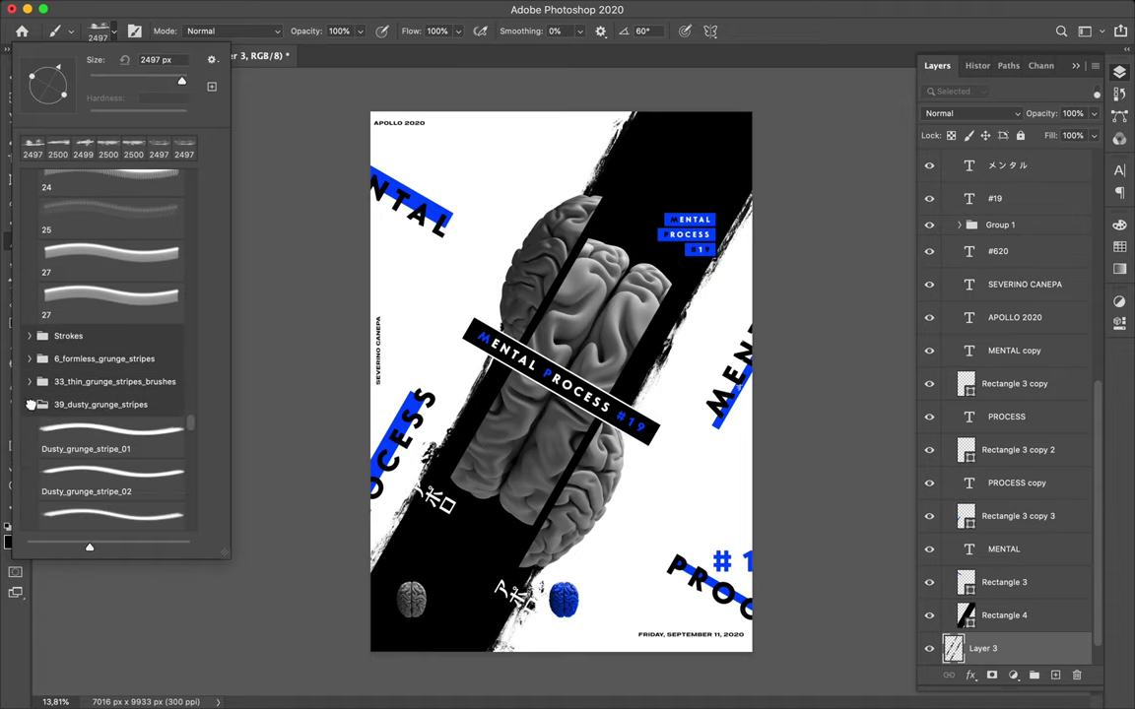
{"action": "left_click", "coordinate": [31, 404]}
{"action": "left_click", "coordinate": [30, 428]}
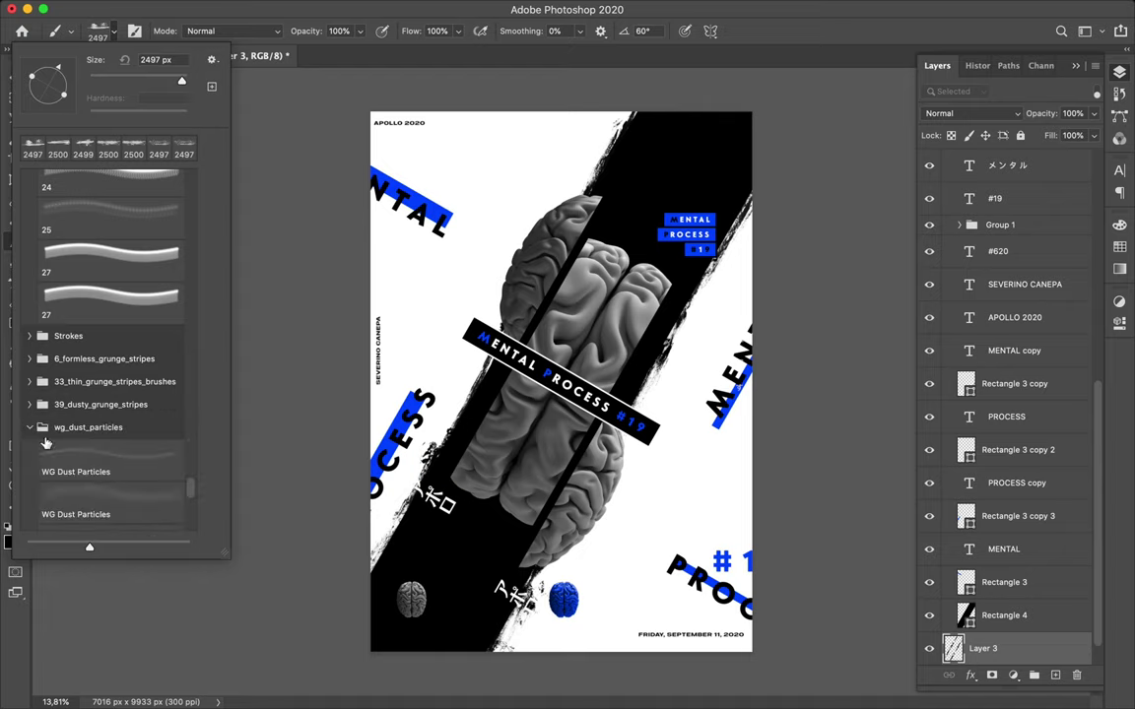
{"action": "left_click", "coordinate": [30, 427]}
{"action": "scroll", "coordinate": [82, 369], "scroll_direction": "up", "scroll_amount": 3}
{"action": "left_click", "coordinate": [77, 303]}
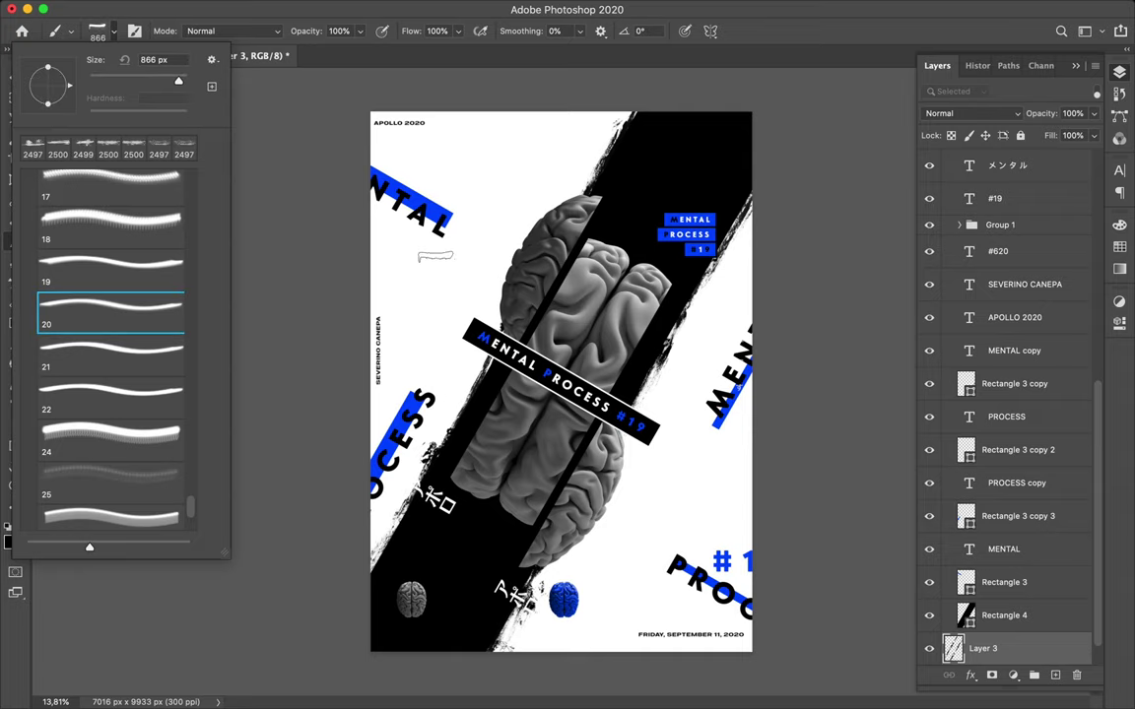
{"action": "left_click", "coordinate": [644, 30]}
{"action": "key", "text": "F7"}
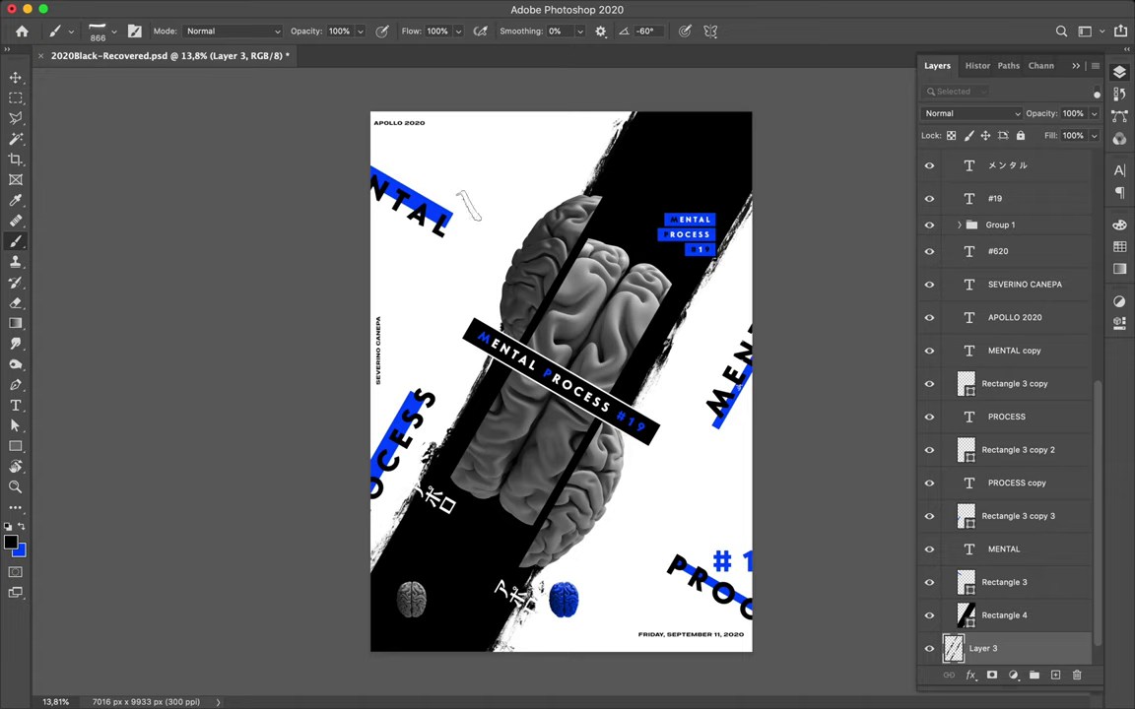
{"action": "type", "text": "-30"}
Set the brush angle to -30° and make blue the painting colour.
{"action": "left_click", "coordinate": [642, 32]}
{"action": "left_click", "coordinate": [640, 32]}
{"action": "key", "text": "Return"}
{"action": "left_click", "coordinate": [22, 527]}
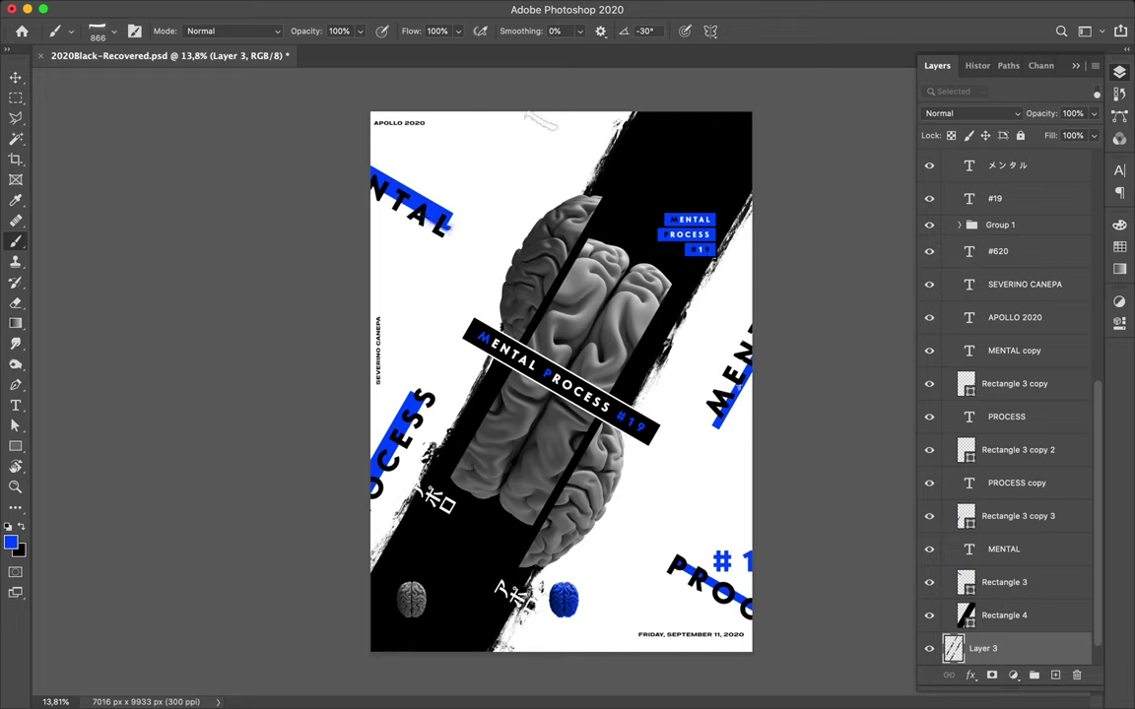
With stroke brush 18 on a new layer, spray blue strokes over the banner's #19 end.
{"action": "left_click", "coordinate": [111, 33]}
{"action": "left_click", "coordinate": [144, 258]}
{"action": "left_click", "coordinate": [134, 219]}
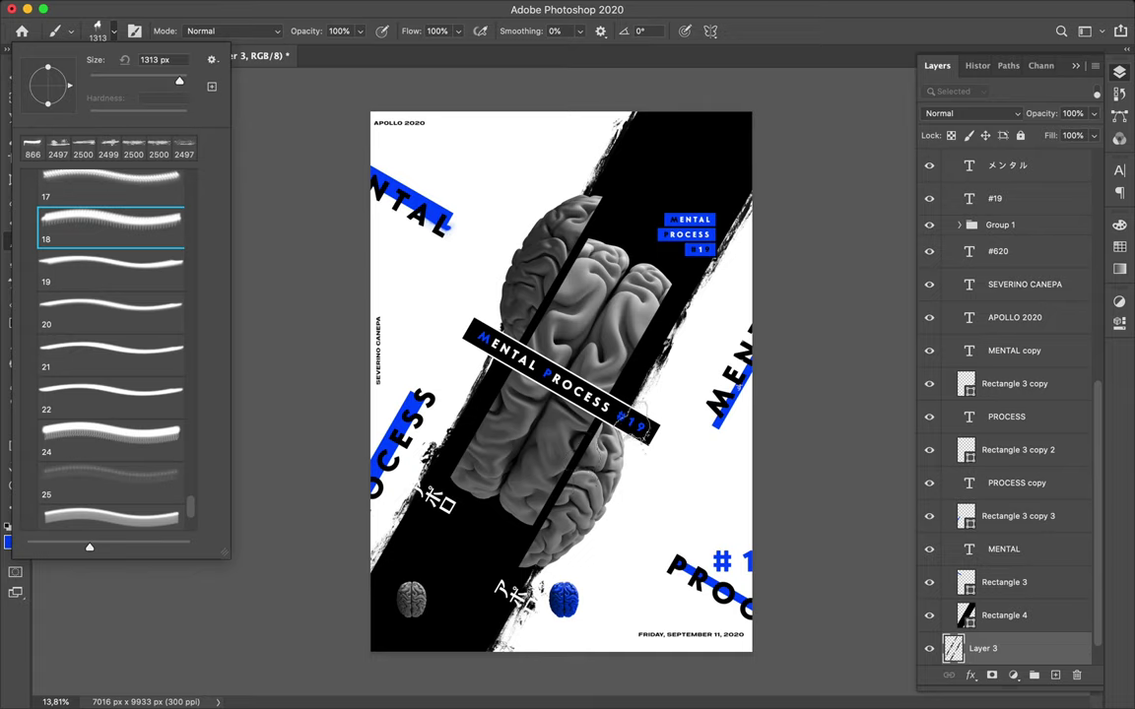
{"action": "key", "text": "Return"}
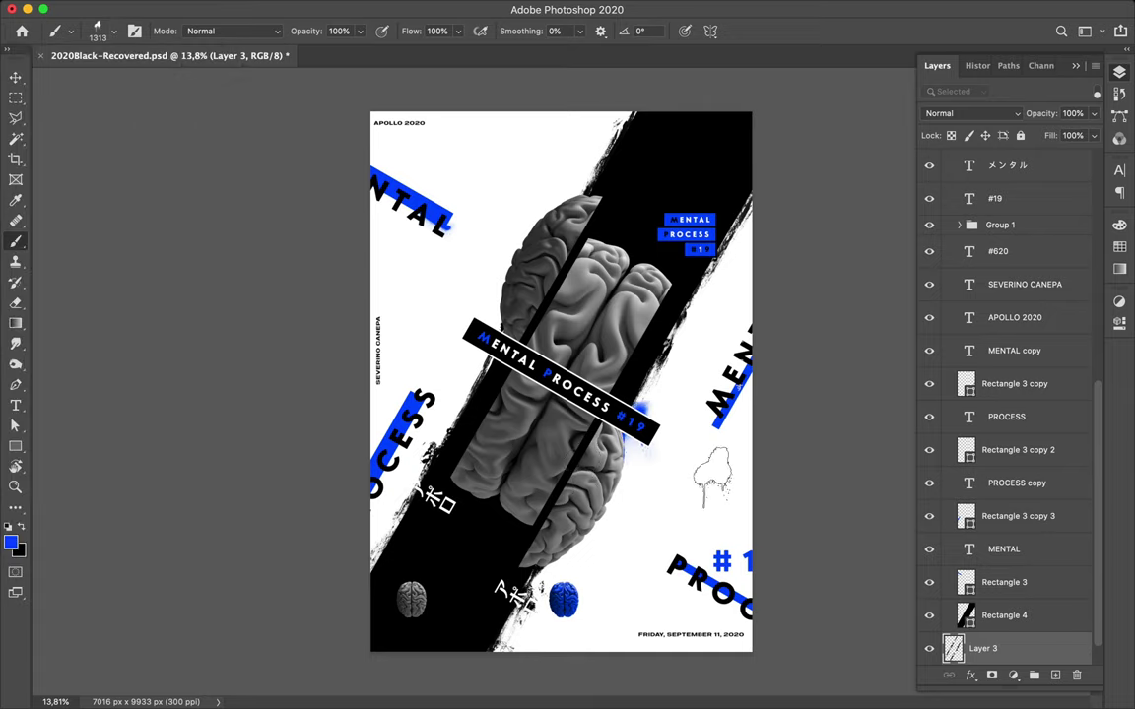
{"action": "key", "text": "ctrl+z"}
{"action": "key", "text": "ctrl+shift+alt+n"}
{"action": "left_click_drag", "start_coordinate": [616, 422], "coordinate": [646, 416]}
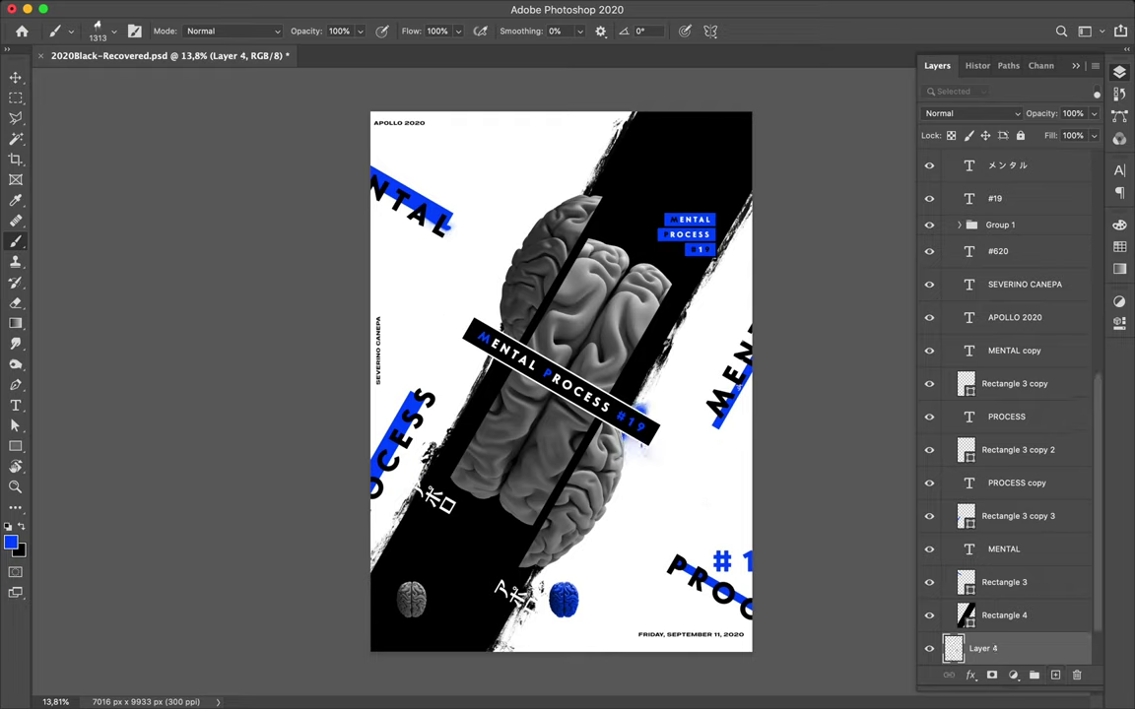
Try stroke brush preset 17 with grunge marks over the MENTAL bar.
{"action": "left_click", "coordinate": [118, 36]}
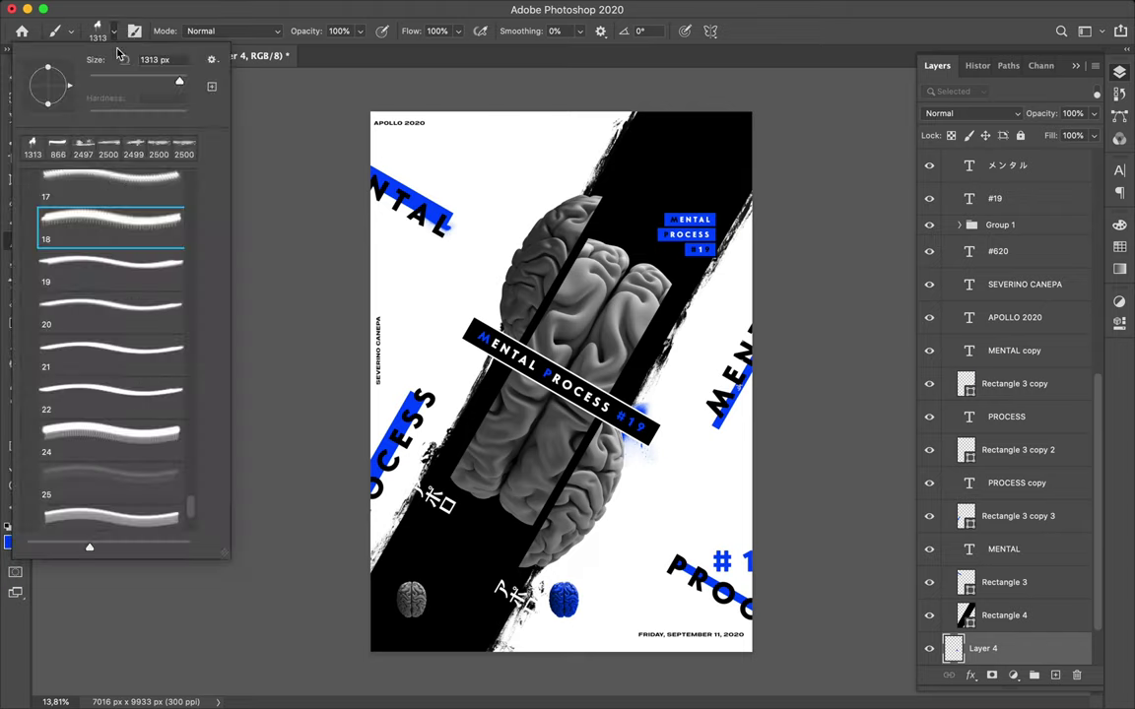
{"action": "left_click", "coordinate": [99, 182]}
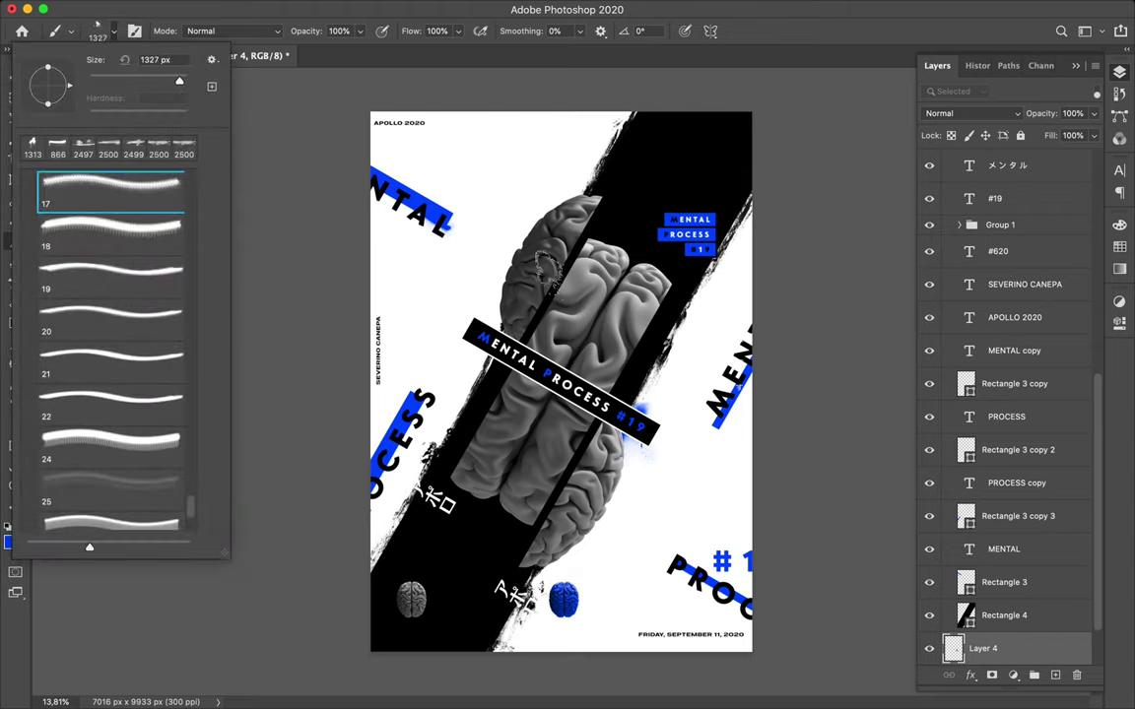
{"action": "left_click", "coordinate": [347, 176]}
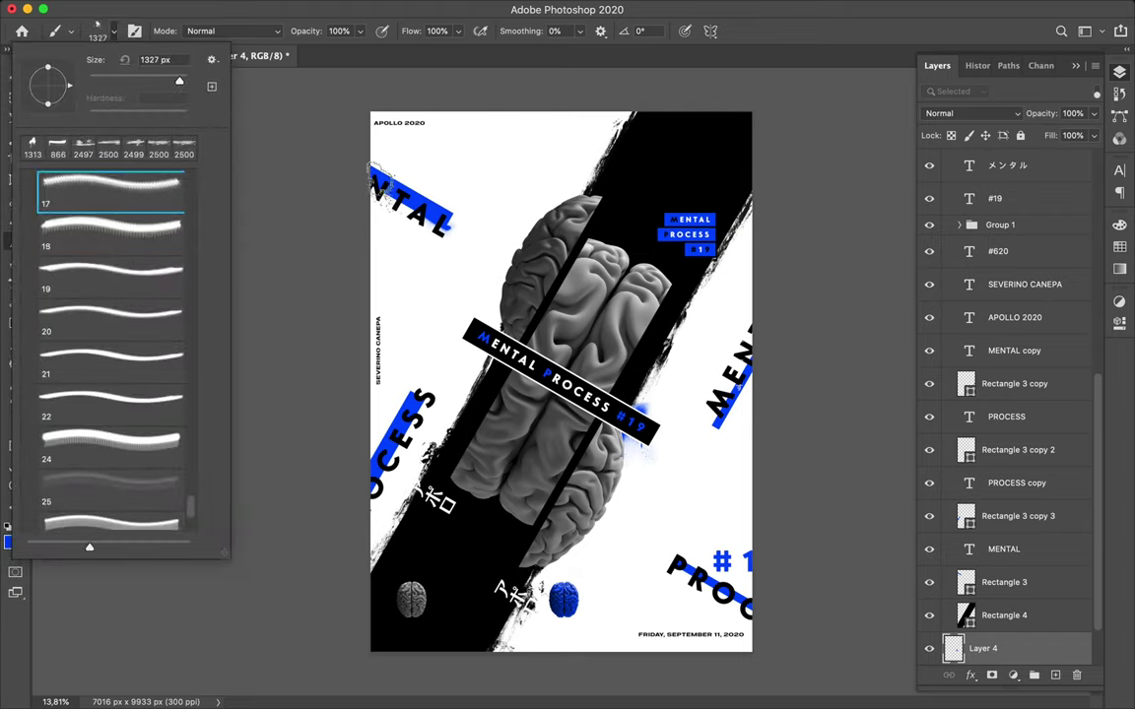
{"action": "left_click", "coordinate": [379, 180]}
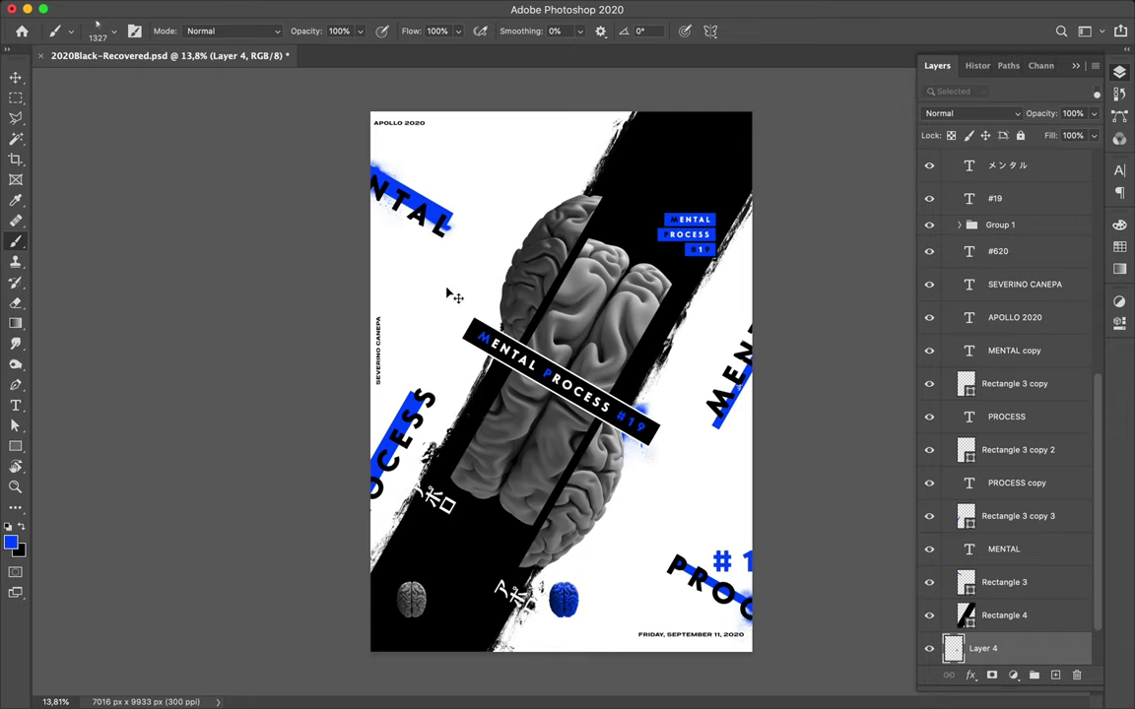
{"action": "key", "text": "v"}
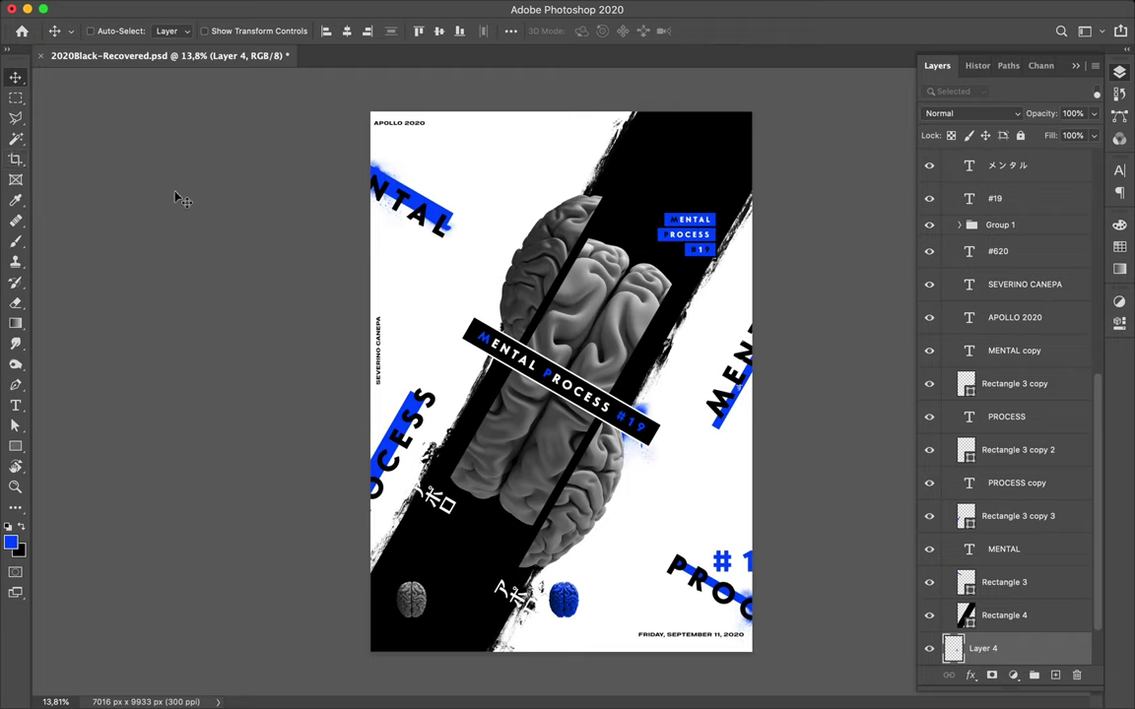
{"action": "key", "text": "b"}
Browse the spray-paint brush presets, trying a couple including the first Spray Paint I brush.
{"action": "left_click", "coordinate": [114, 34]}
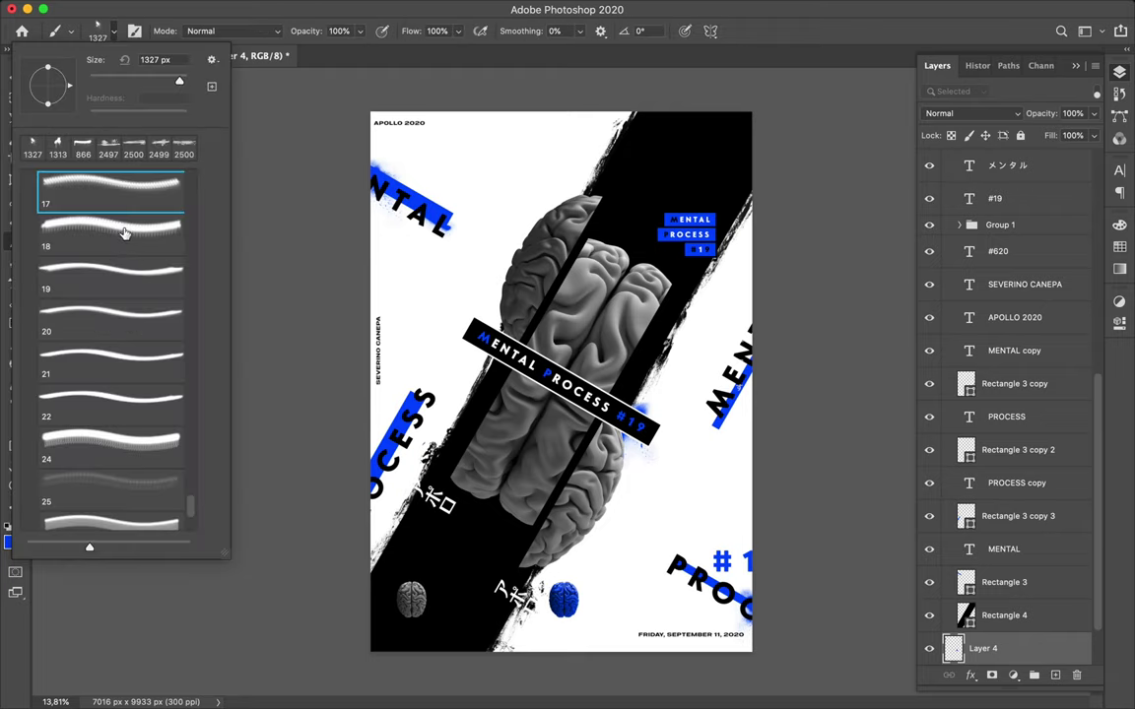
{"action": "scroll", "coordinate": [121, 246], "scroll_direction": "down", "scroll_amount": 3}
{"action": "scroll", "coordinate": [122, 248], "scroll_direction": "down", "scroll_amount": 3}
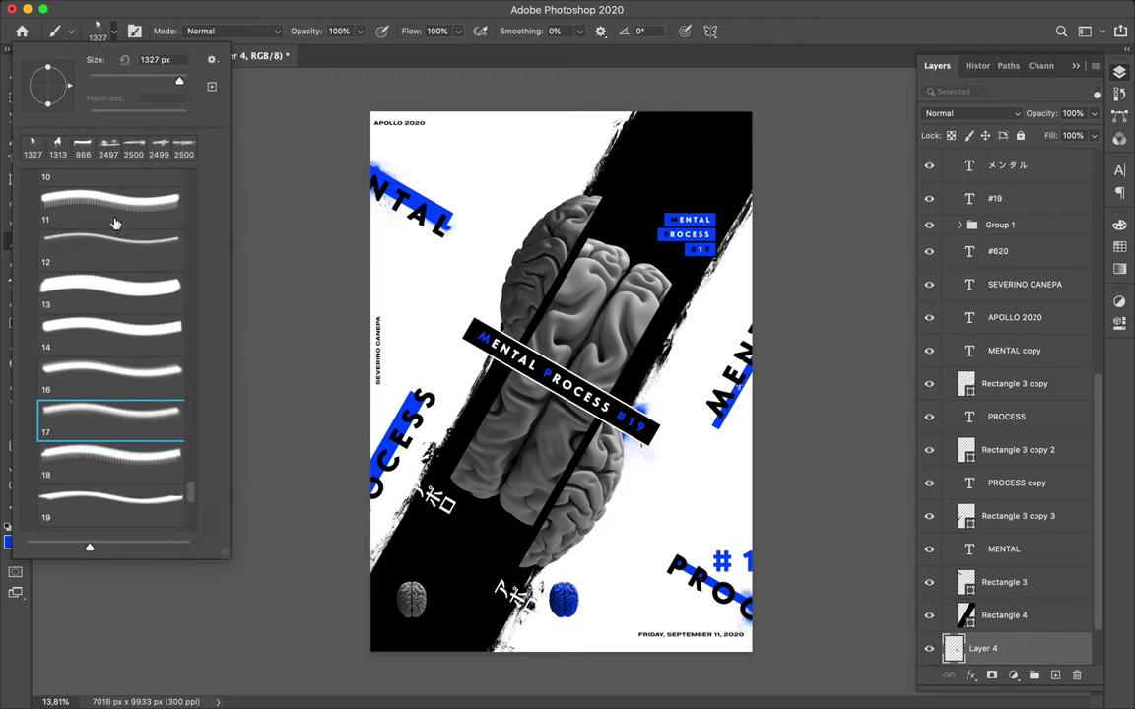
{"action": "scroll", "coordinate": [113, 221], "scroll_direction": "up", "scroll_amount": 3}
{"action": "scroll", "coordinate": [112, 219], "scroll_direction": "up", "scroll_amount": 3}
{"action": "left_click", "coordinate": [110, 224]}
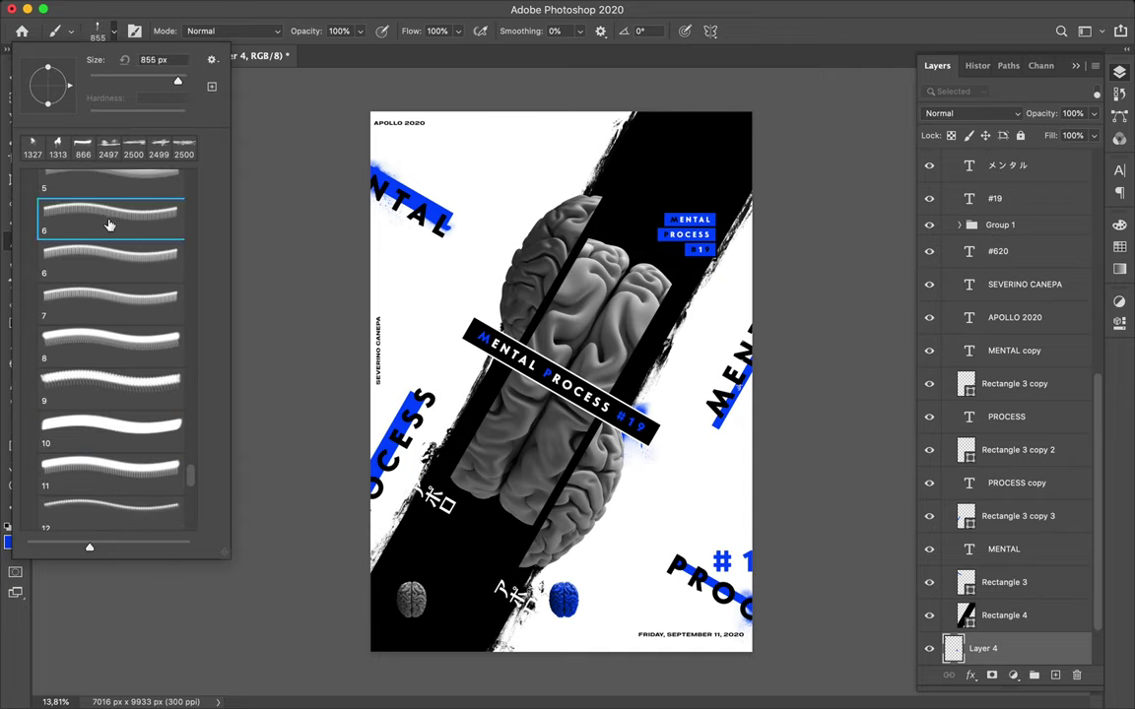
{"action": "scroll", "coordinate": [110, 225], "scroll_direction": "up", "scroll_amount": 3}
{"action": "scroll", "coordinate": [110, 221], "scroll_direction": "up", "scroll_amount": 2}
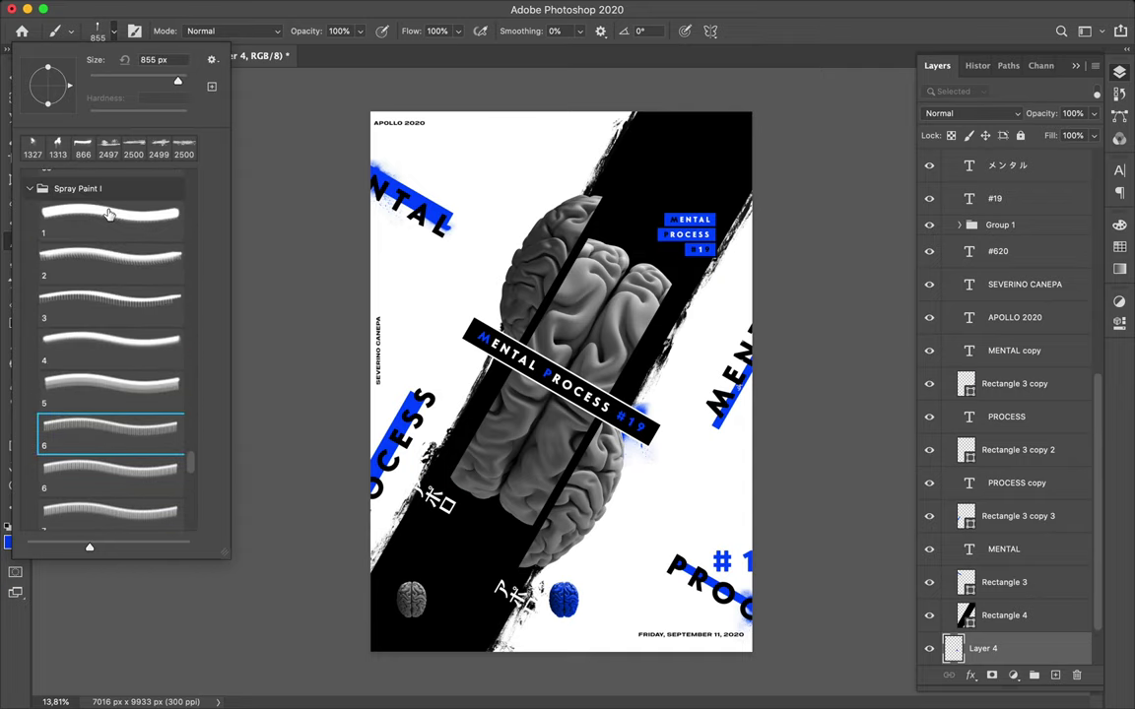
{"action": "scroll", "coordinate": [110, 214], "scroll_direction": "up", "scroll_amount": 1}
{"action": "left_click", "coordinate": [101, 256]}
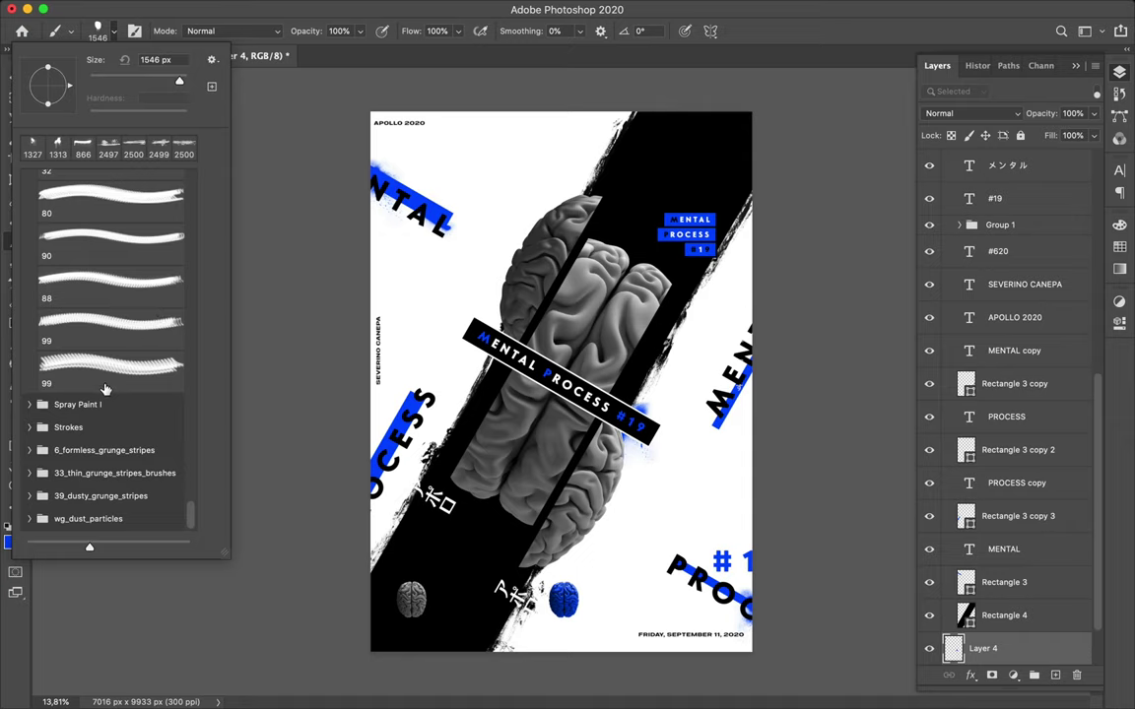
{"action": "scroll", "coordinate": [103, 383], "scroll_direction": "up", "scroll_amount": 2}
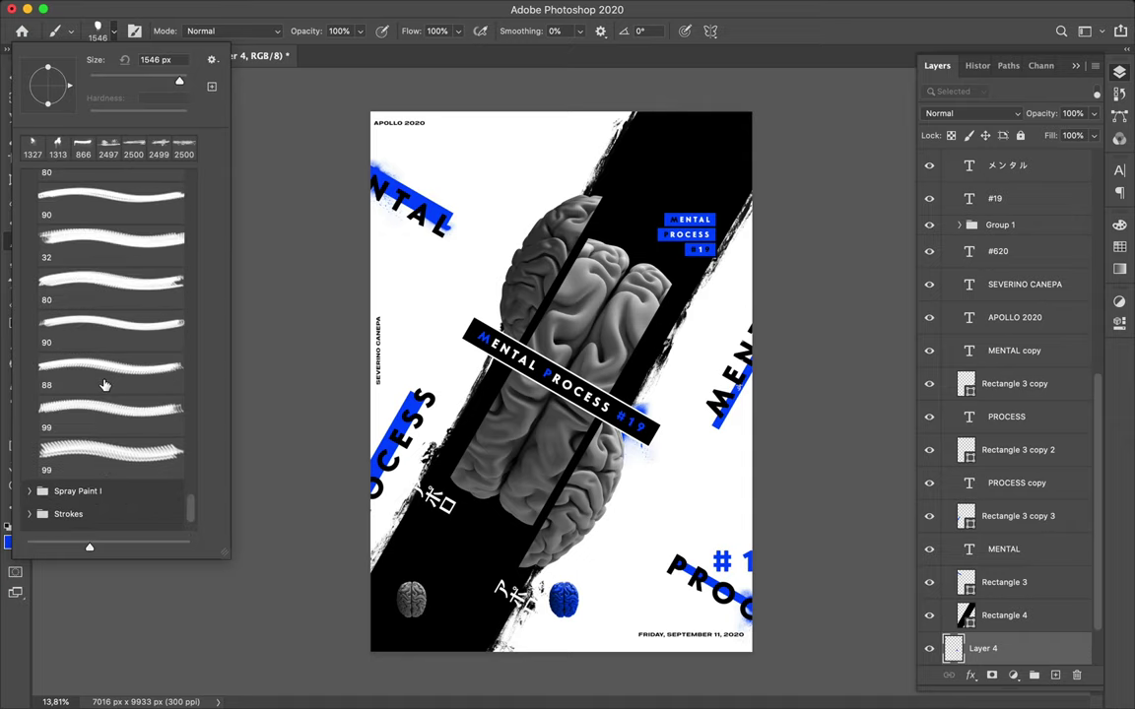
{"action": "scroll", "coordinate": [96, 254], "scroll_direction": "up", "scroll_amount": 3}
Try presets 60, 70, 50 and 48, then settle on spray preset 47 at 3712 px.
{"action": "left_click", "coordinate": [98, 254]}
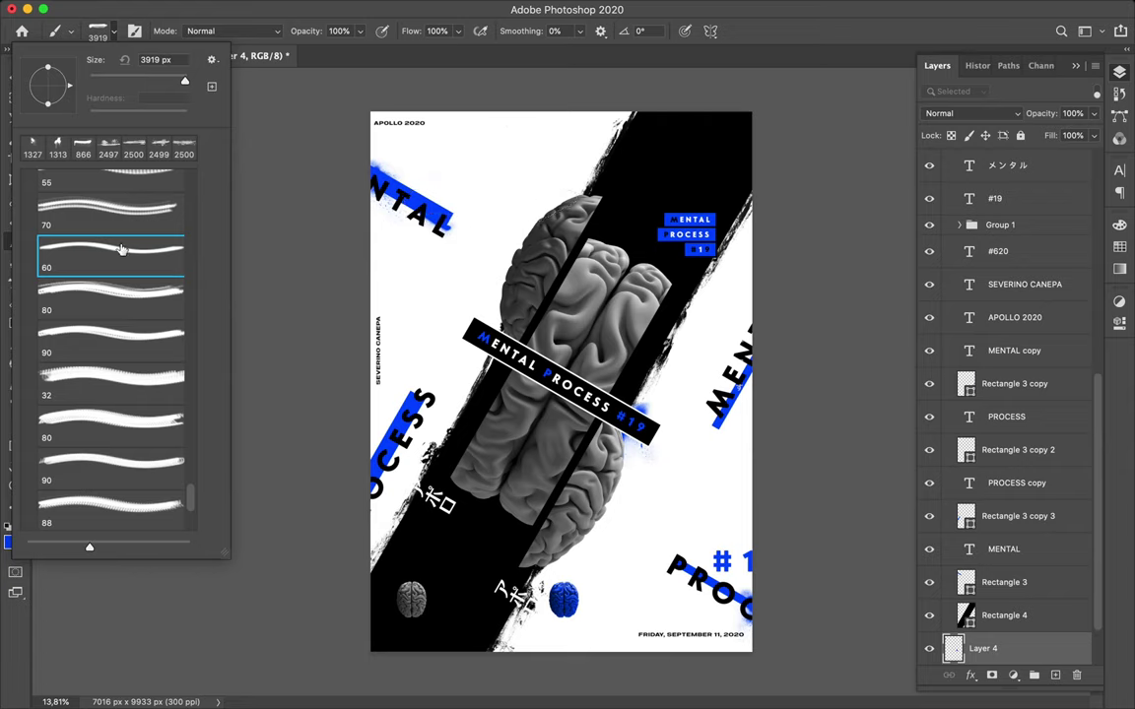
{"action": "left_click", "coordinate": [100, 215]}
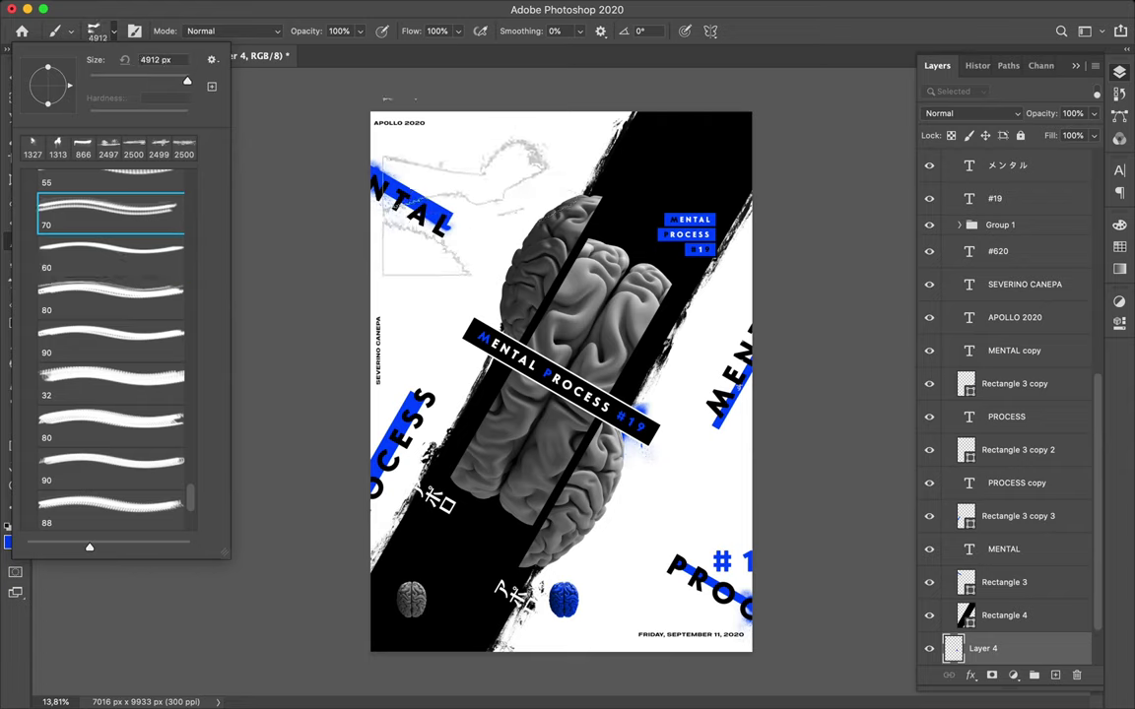
{"action": "scroll", "coordinate": [133, 233], "scroll_direction": "up", "scroll_amount": 1}
{"action": "scroll", "coordinate": [133, 234], "scroll_direction": "up", "scroll_amount": 1}
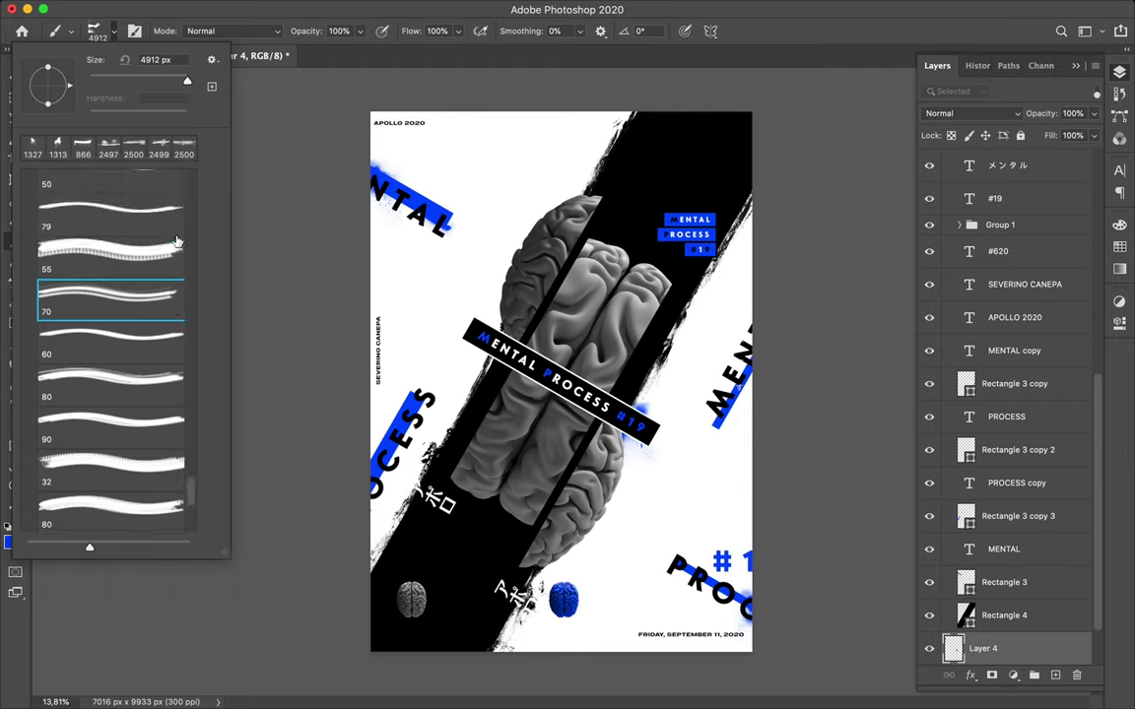
{"action": "scroll", "coordinate": [133, 233], "scroll_direction": "up", "scroll_amount": 1}
{"action": "left_click", "coordinate": [153, 215]}
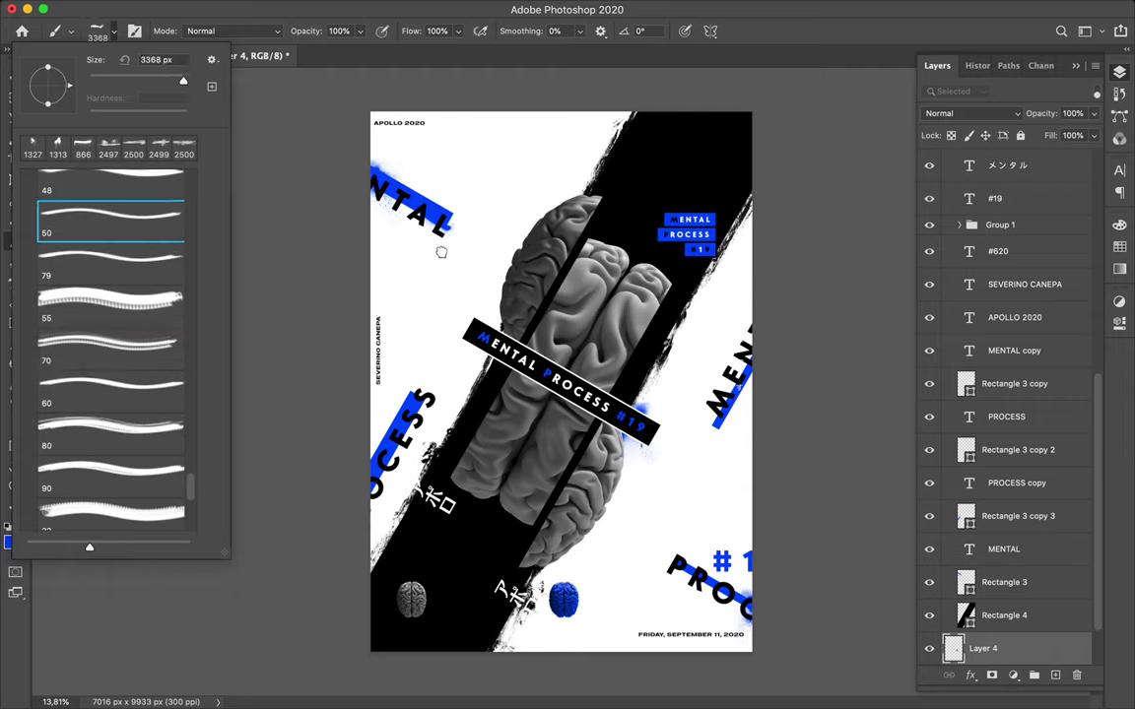
{"action": "key", "text": "comma"}
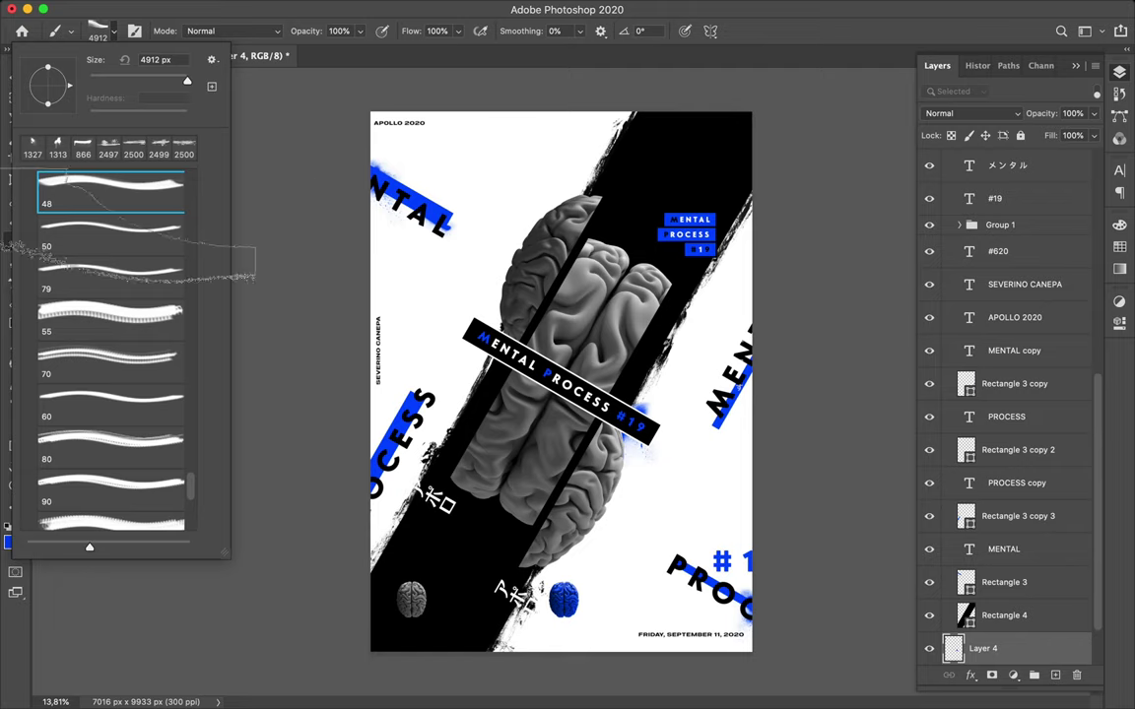
{"action": "scroll", "coordinate": [90, 268], "scroll_direction": "up", "scroll_amount": 1}
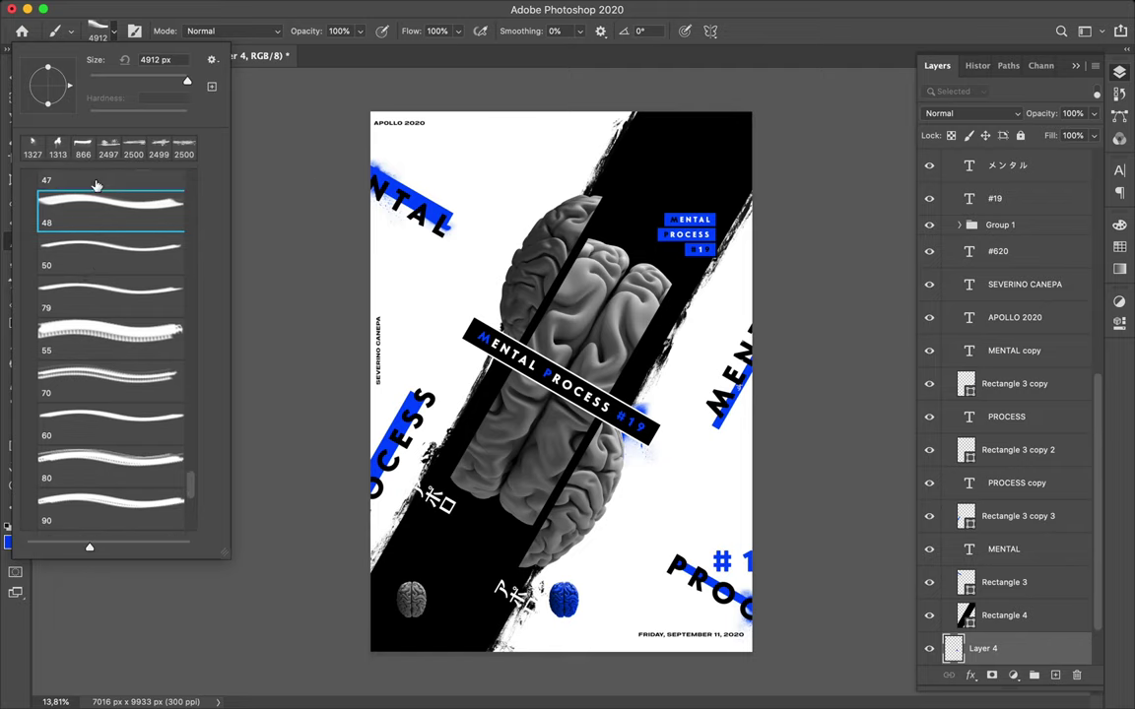
{"action": "scroll", "coordinate": [97, 195], "scroll_direction": "up", "scroll_amount": 3}
{"action": "scroll", "coordinate": [97, 195], "scroll_direction": "up", "scroll_amount": 1}
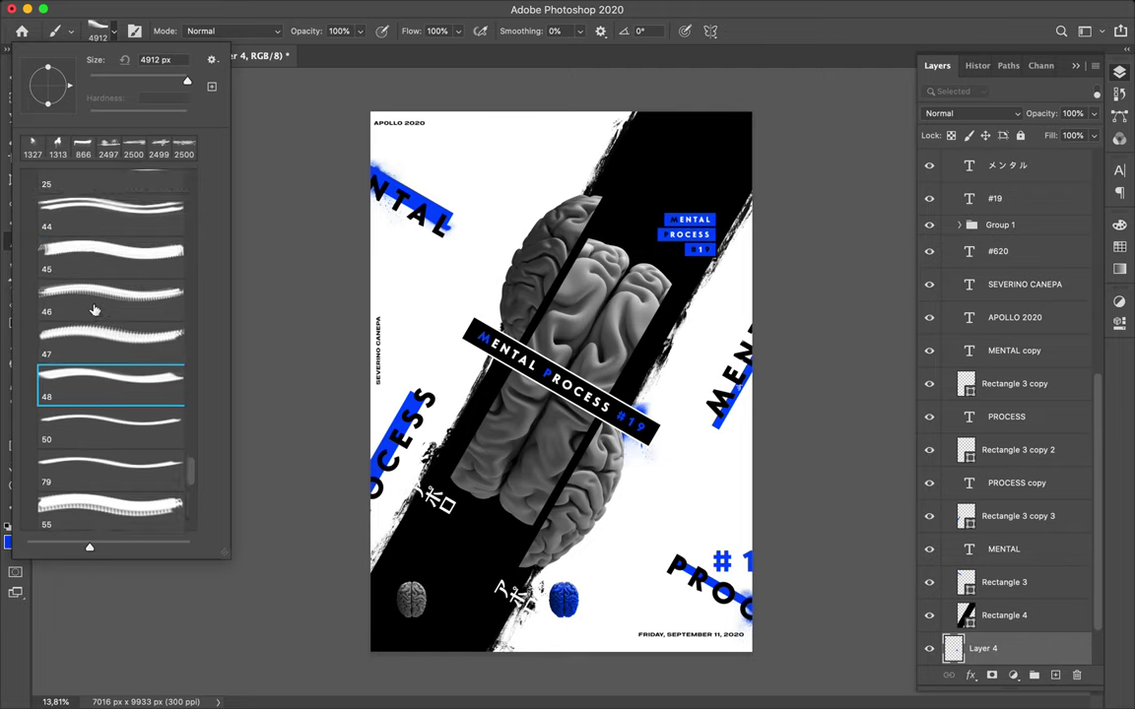
{"action": "left_click", "coordinate": [88, 335]}
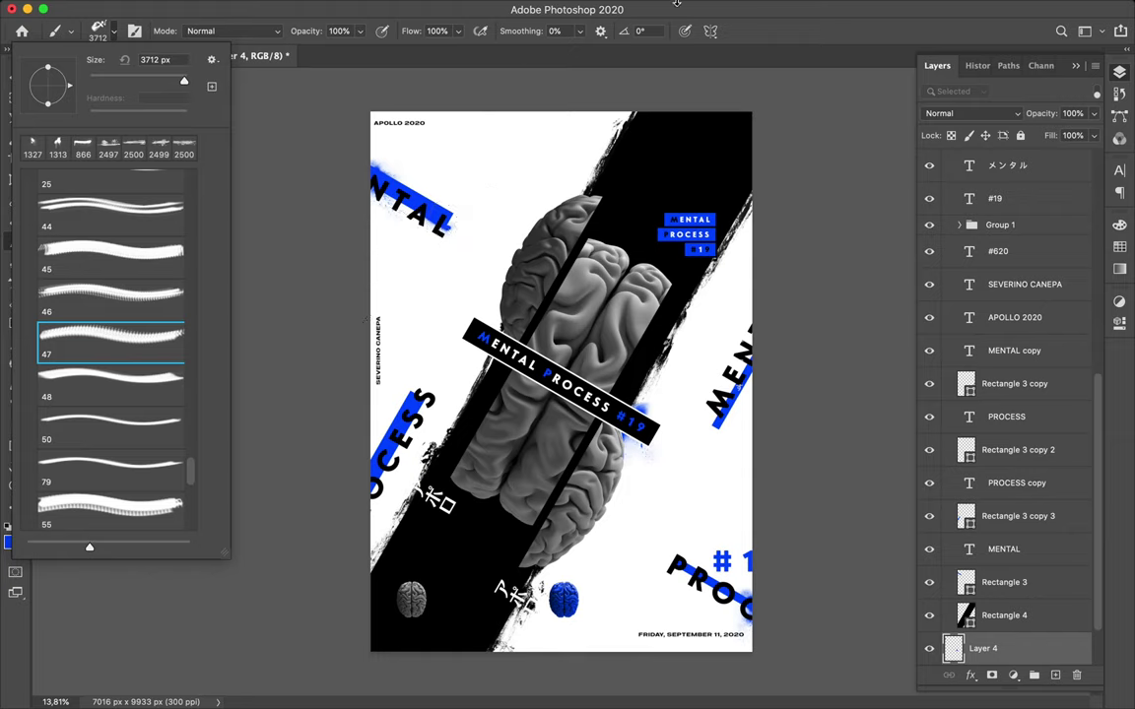
{"action": "left_click", "coordinate": [643, 32]}
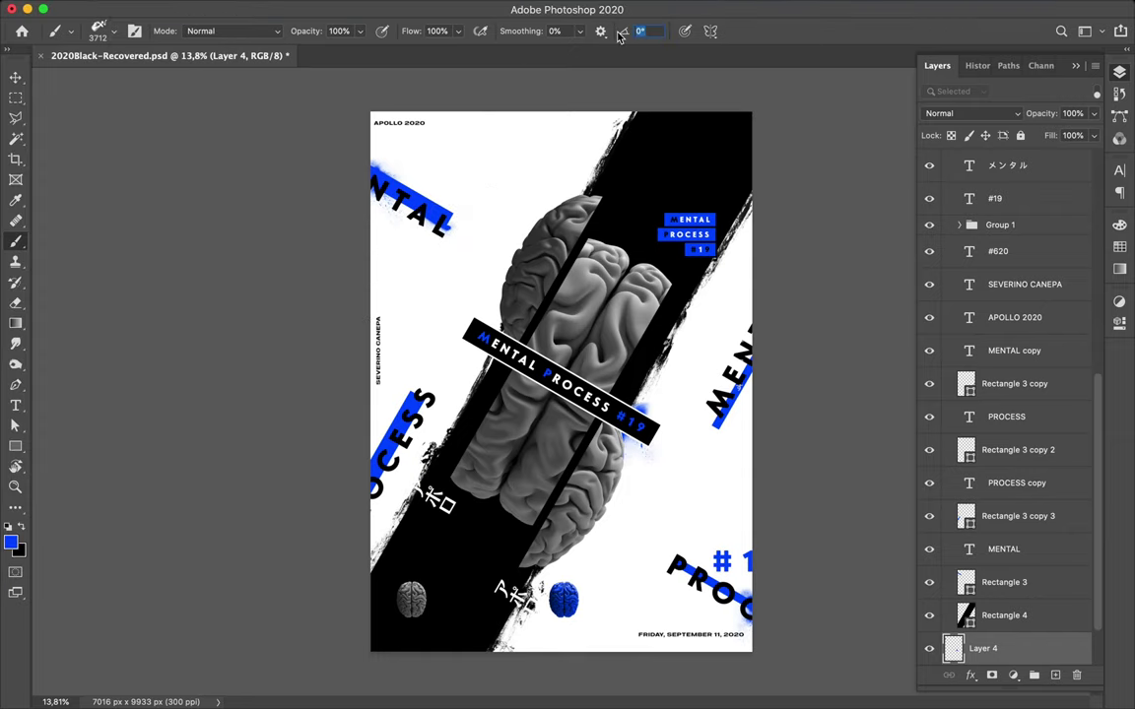
Set the brush angle to 30°, undo a test blue dab, and add a layer above Layer 0.
{"action": "type", "text": "30"}
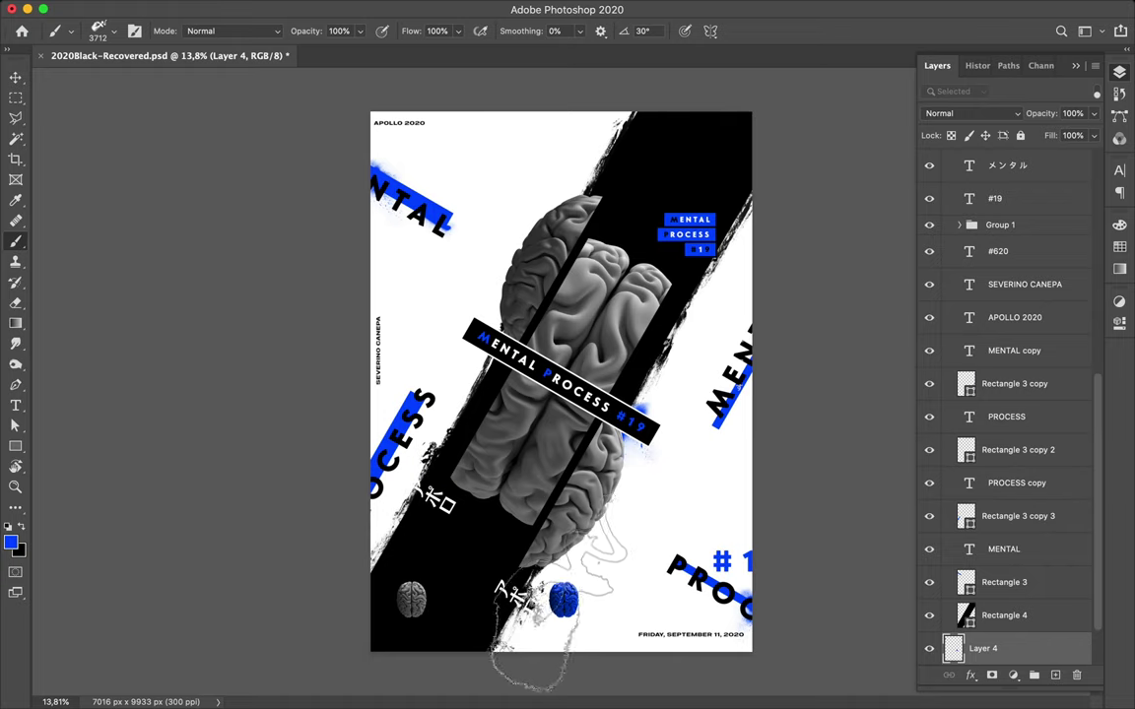
{"action": "left_click", "coordinate": [560, 601]}
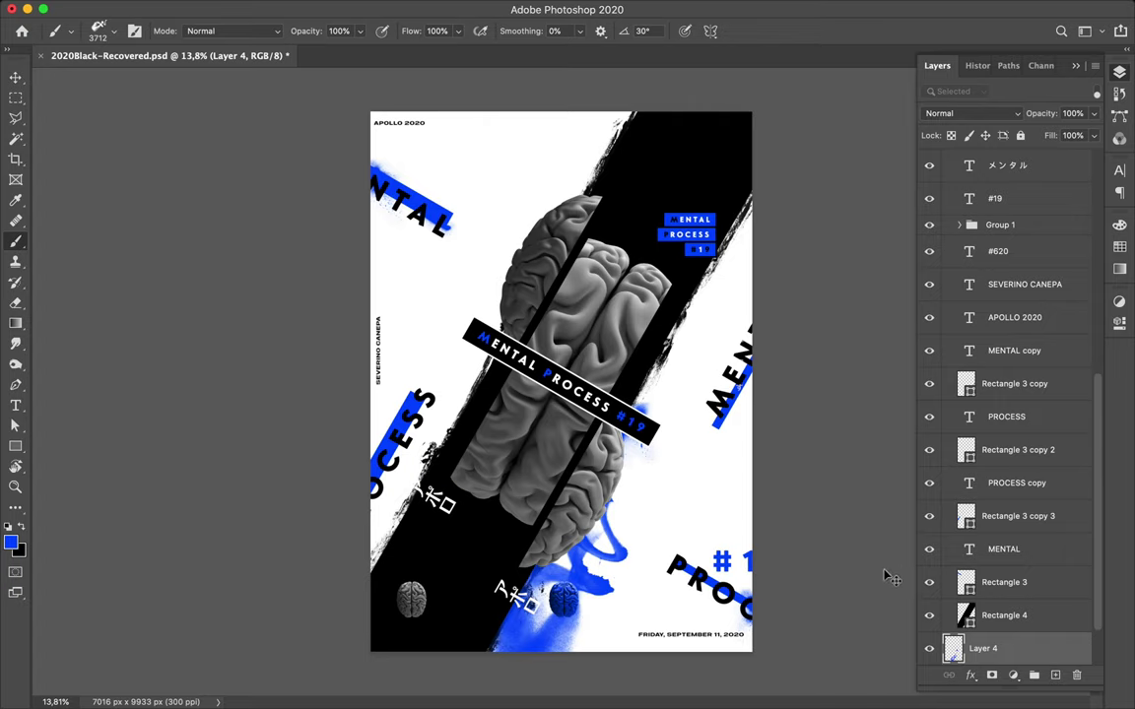
{"action": "key", "text": "ctrl+z"}
{"action": "scroll", "coordinate": [1006, 559], "scroll_direction": "down", "scroll_amount": 1}
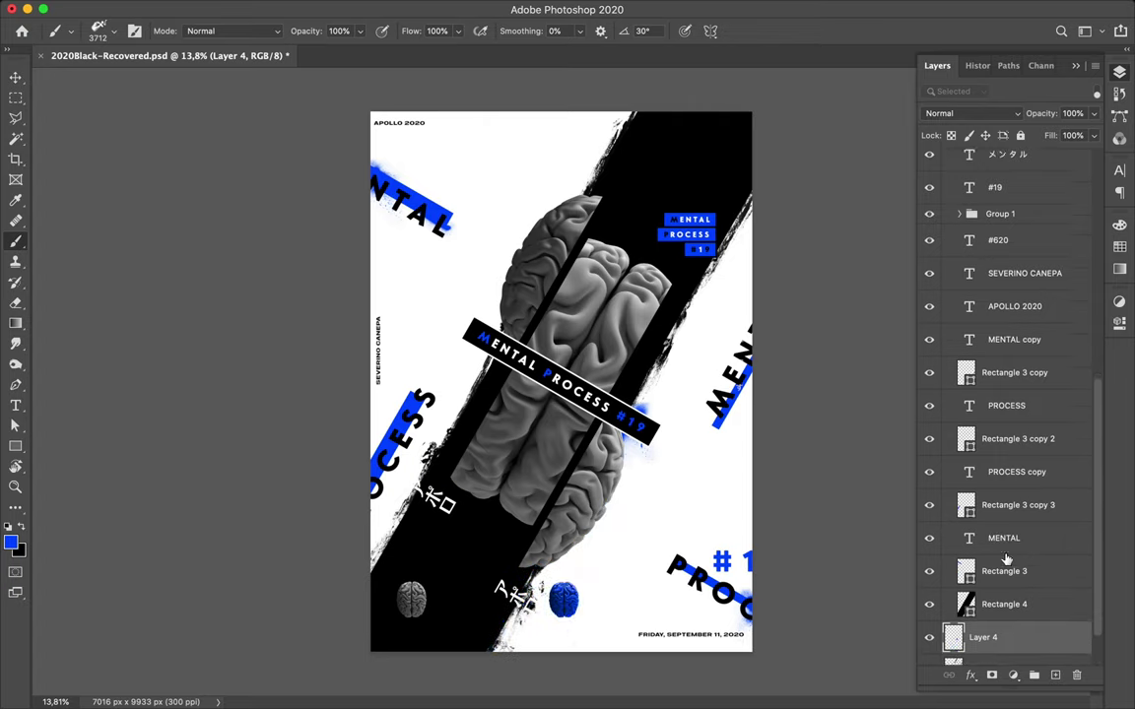
{"action": "scroll", "coordinate": [1006, 559], "scroll_direction": "down", "scroll_amount": 2}
{"action": "left_click", "coordinate": [1026, 657]}
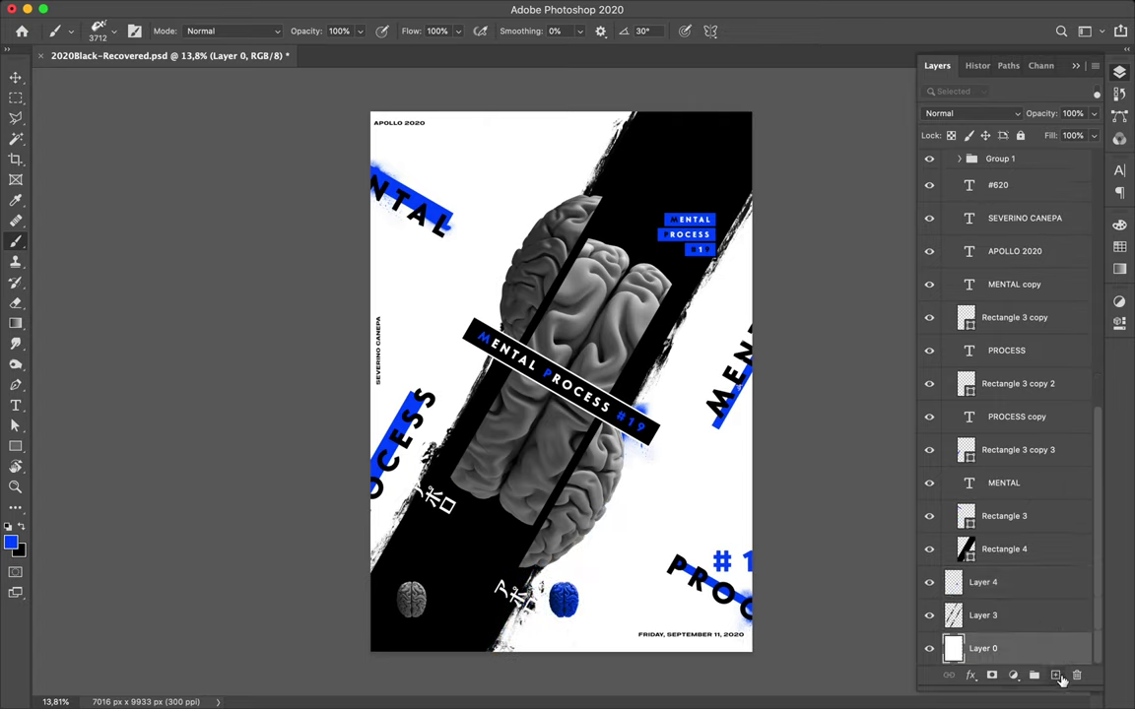
{"action": "left_click", "coordinate": [1056, 676]}
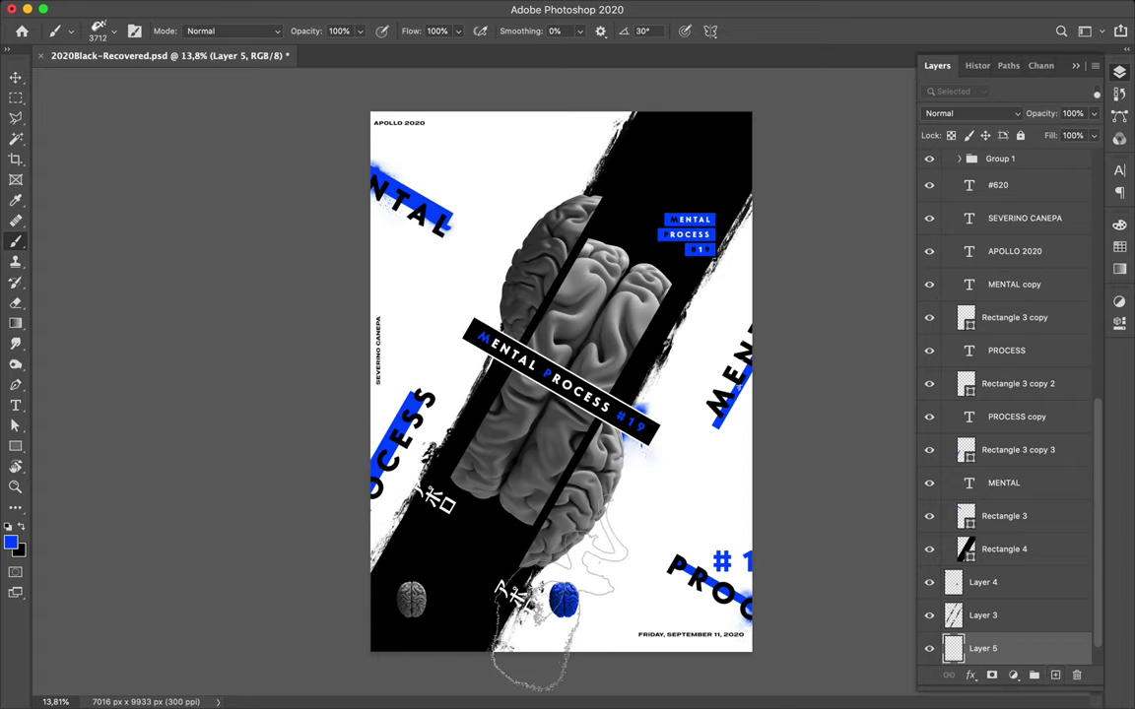
Spray blue strokes and a loose squiggle around the lower brain on the new layer.
{"action": "left_click_drag", "start_coordinate": [557, 611], "coordinate": [542, 615]}
{"action": "key", "text": "ctrl+t"}
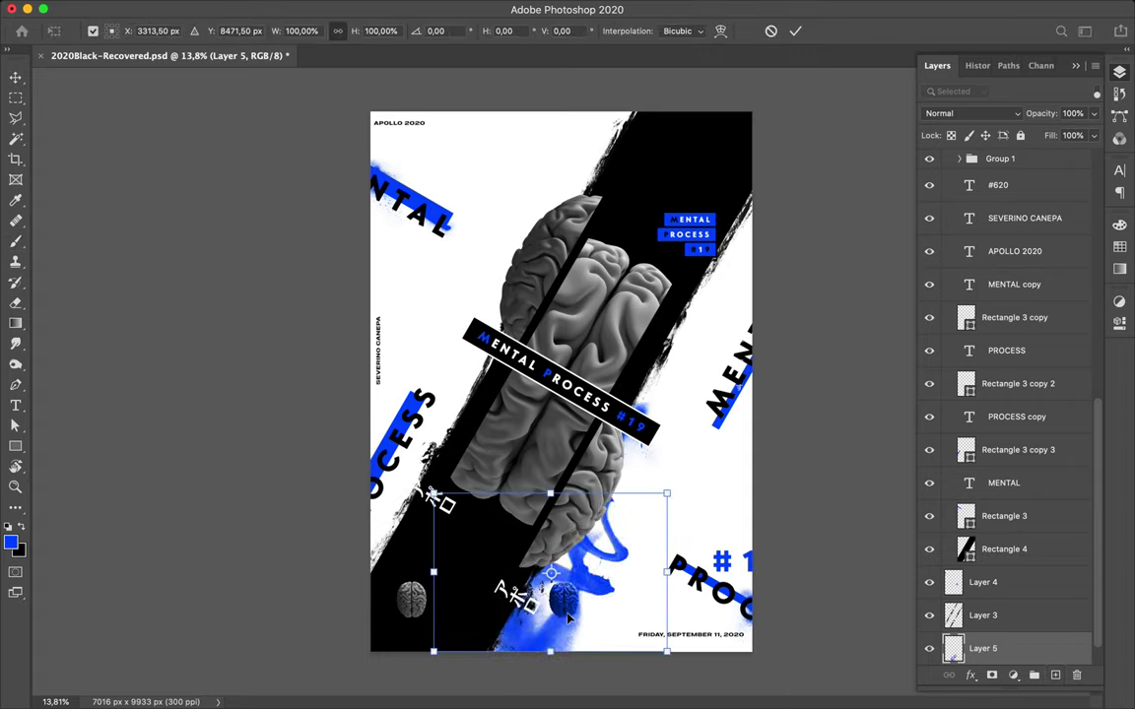
{"action": "key", "text": "Return"}
{"action": "key", "text": "b"}
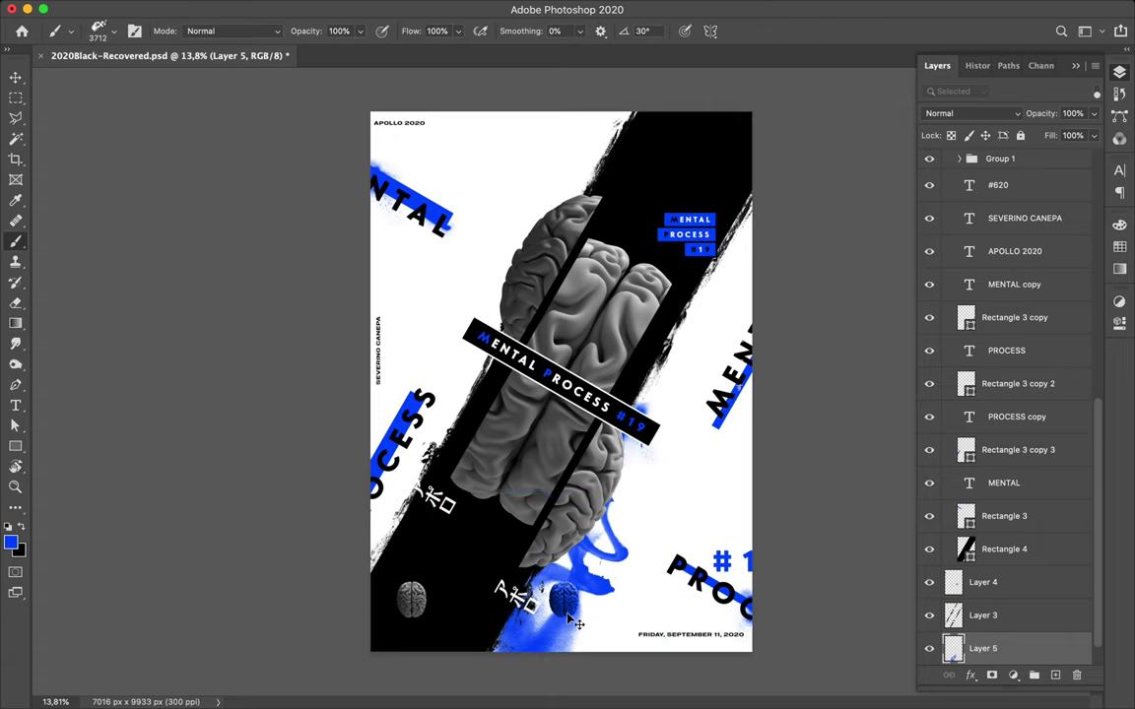
{"action": "key", "text": "ctrl+z"}
{"action": "key", "text": "ctrl+z"}
{"action": "key", "text": "ctrl+z"}
{"action": "key", "text": "ctrl+z"}
{"action": "key", "text": "ctrl+z"}
{"action": "key", "text": "ctrl+shift+z"}
{"action": "key", "text": "ctrl+shift+z"}
{"action": "key", "text": "ctrl+shift+z"}
{"action": "key", "text": "ctrl+shift+z"}
{"action": "key", "text": "v"}
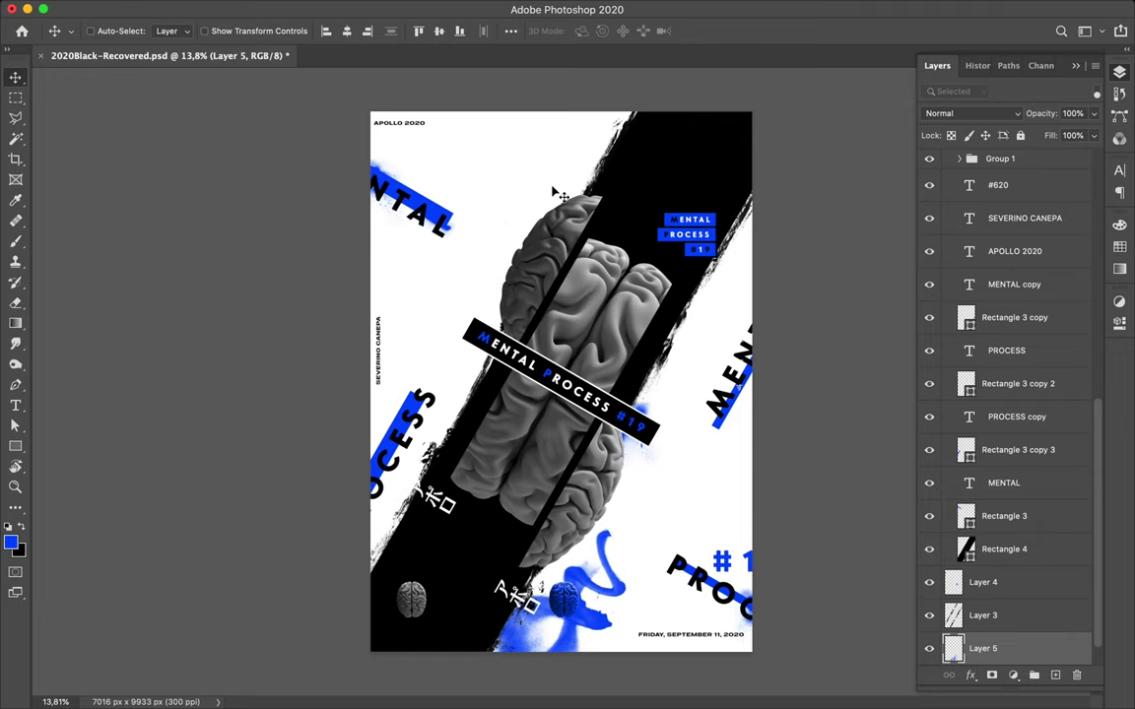
{"action": "key", "text": "super"}
Select the Group 1 MENTAL PROCESS badge and rotate it to -60°.
{"action": "left_click", "coordinate": [702, 224], "text": "super"}
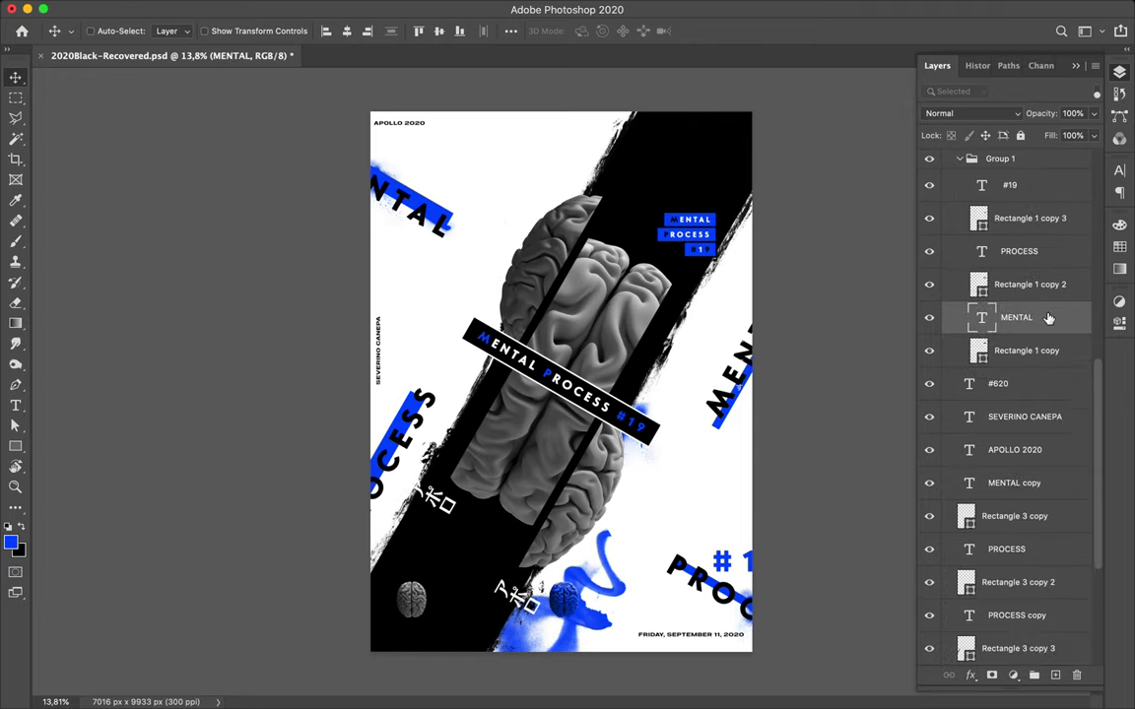
{"action": "scroll", "coordinate": [979, 295], "scroll_direction": "up", "scroll_amount": 3}
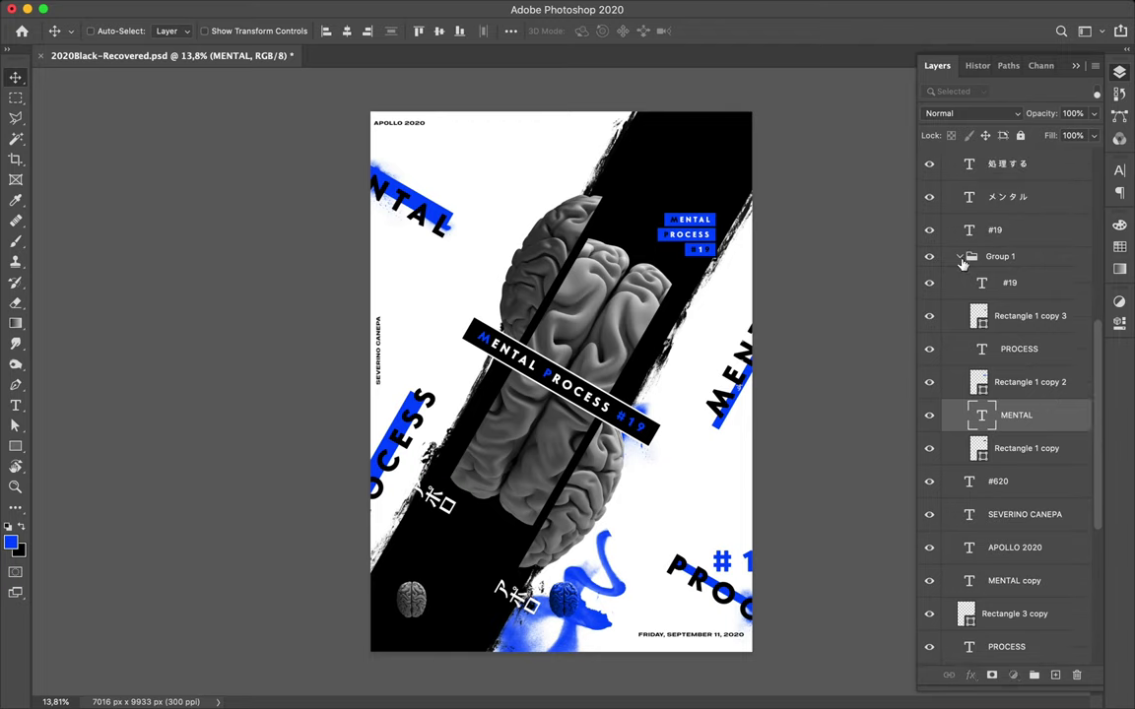
{"action": "left_click", "coordinate": [960, 258]}
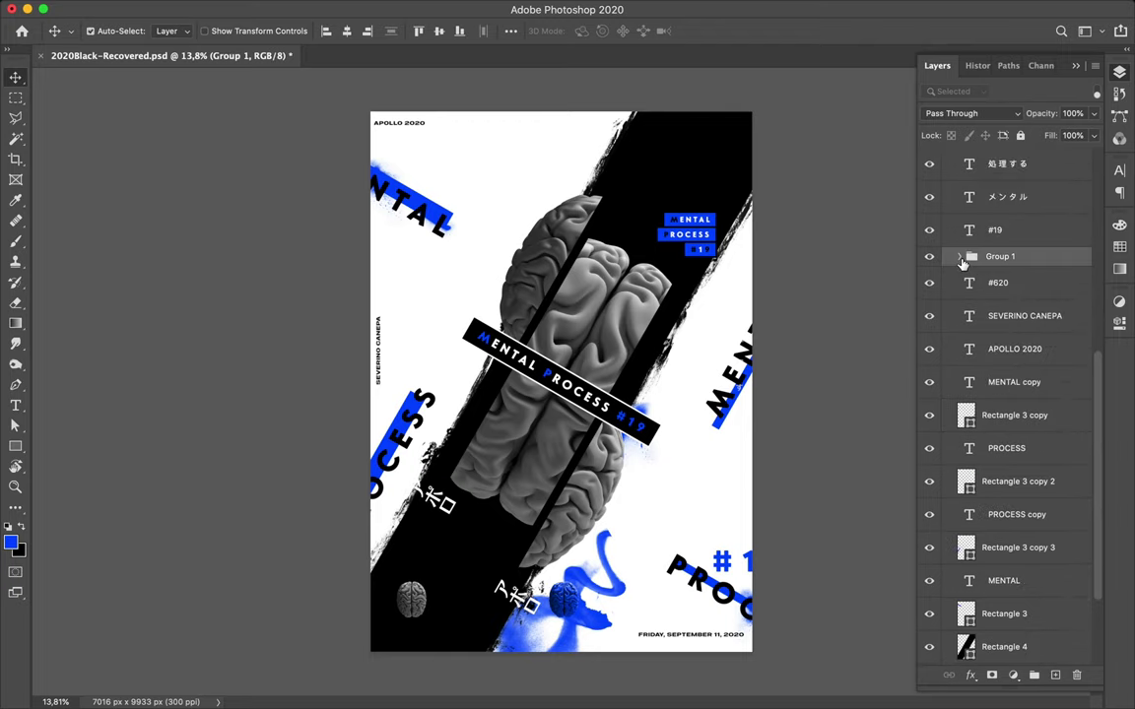
{"action": "key", "text": "super+t"}
{"action": "left_click_drag", "start_coordinate": [727, 185], "coordinate": [654, 171]}
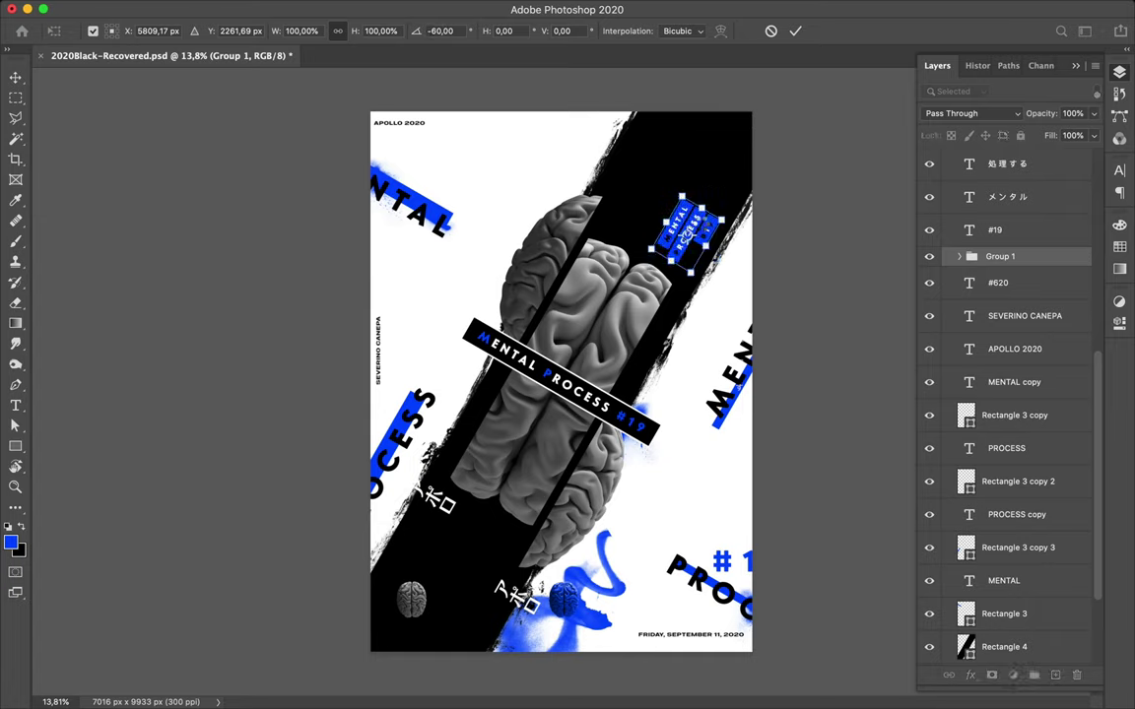
{"action": "key", "text": "Return"}
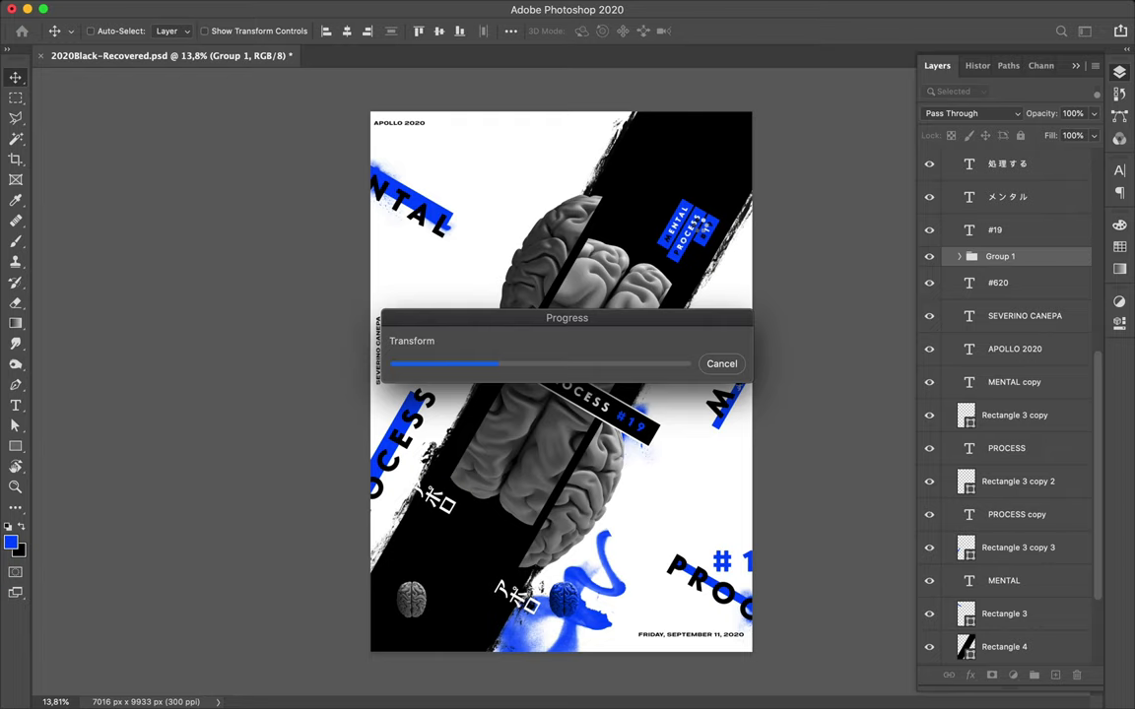
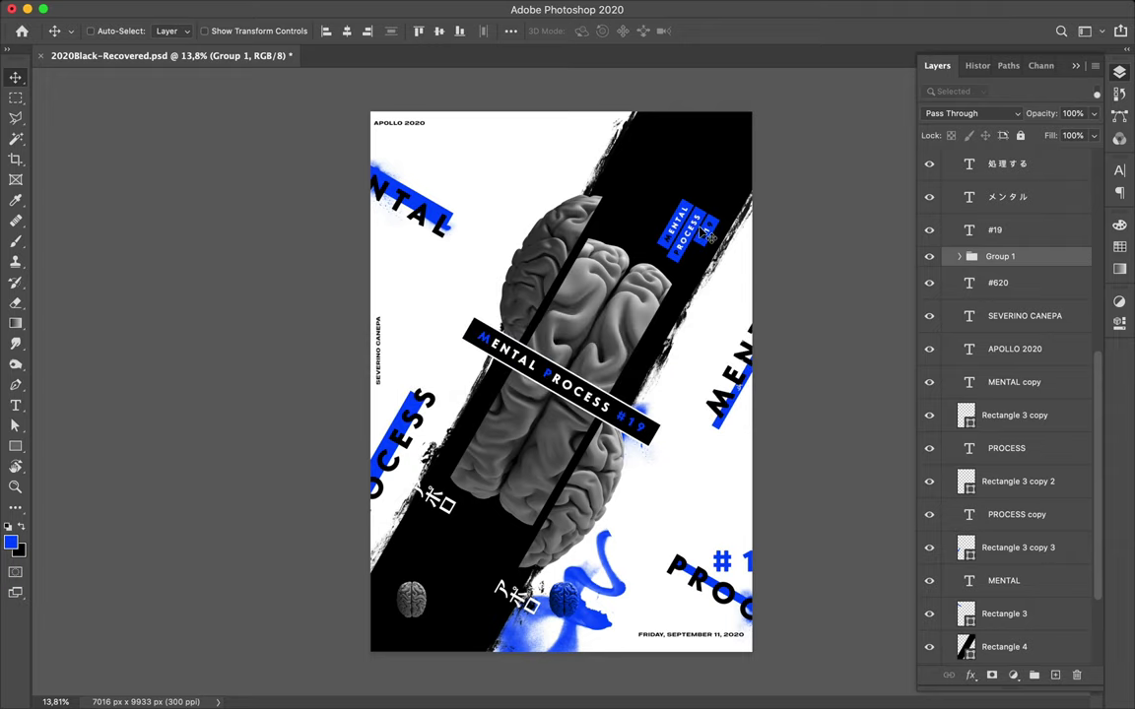
Slide the small blue MENTAL PROCESS badge up-left along the black diagonal band.
{"action": "left_click_drag", "start_coordinate": [703, 243], "coordinate": [690, 194]}
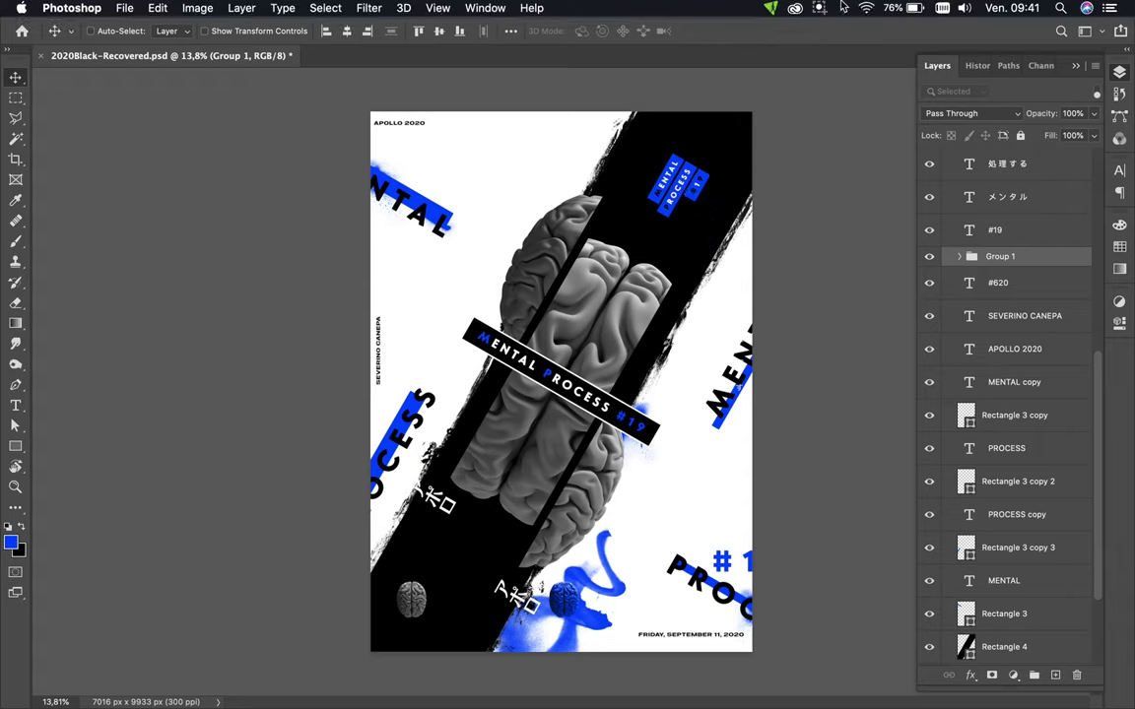
{"action": "left_click", "coordinate": [819, 10]}
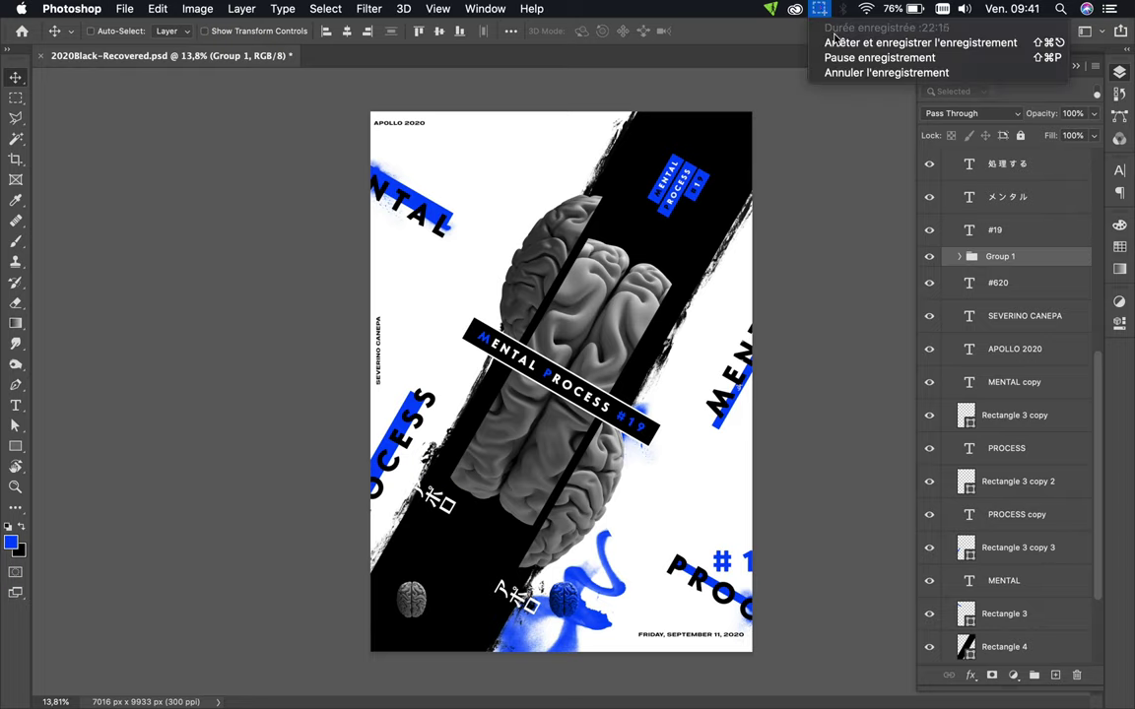
{"action": "left_click", "coordinate": [837, 43]}
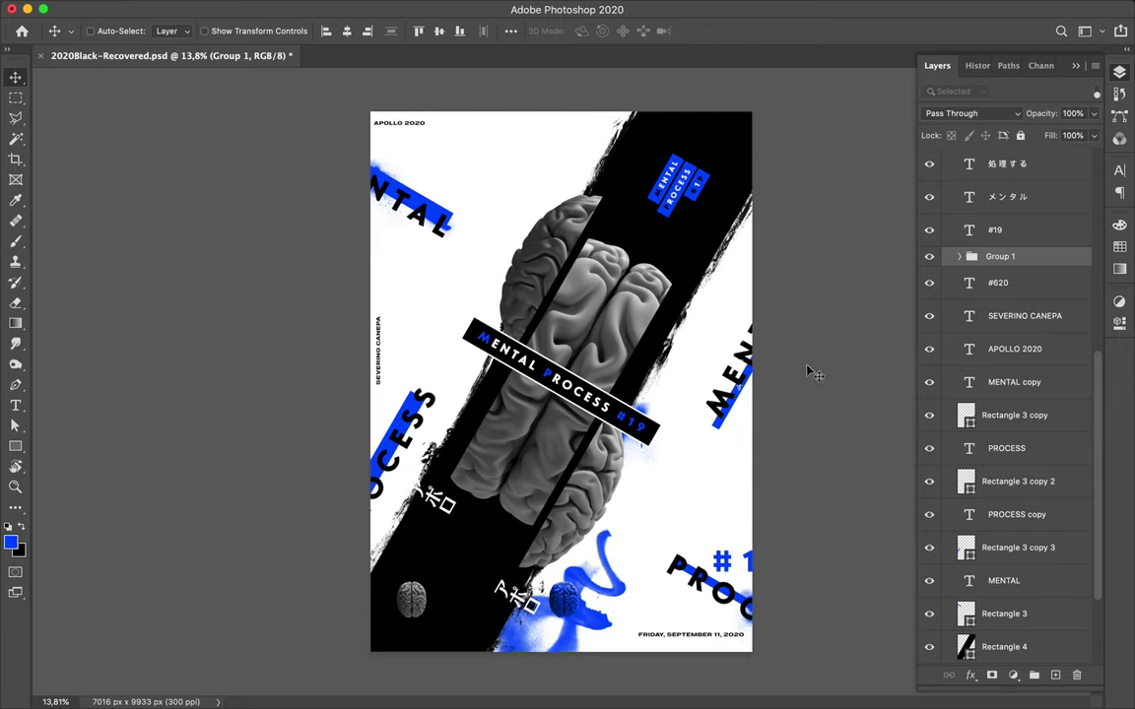
{"action": "left_click", "coordinate": [539, 357]}
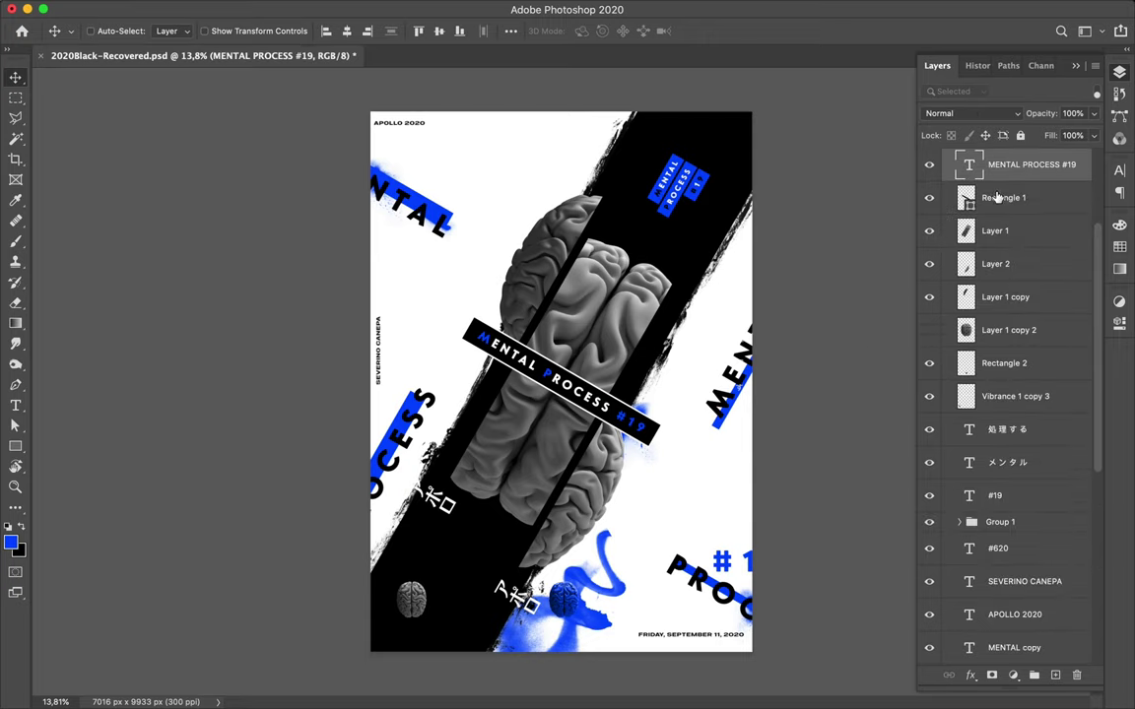
Add a new layer above Rectangle 1 with brush colours reset to black and white.
{"action": "left_click", "coordinate": [985, 197]}
{"action": "left_click", "coordinate": [1055, 675]}
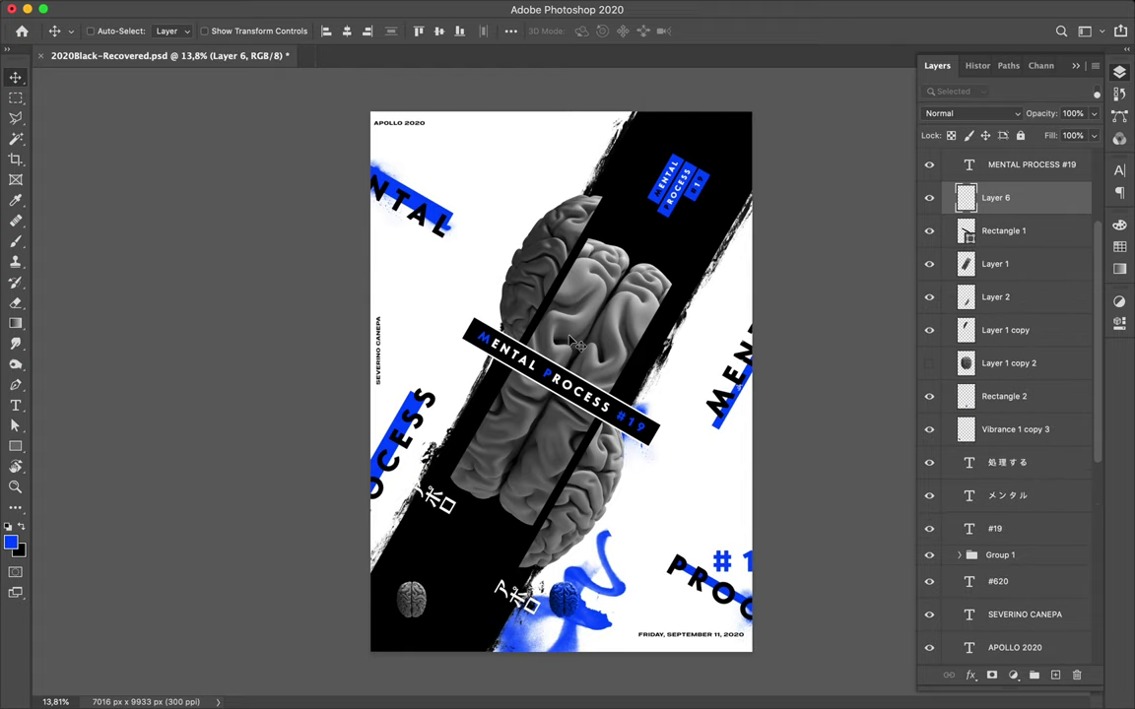
{"action": "key", "text": "b"}
{"action": "left_click", "coordinate": [10, 529]}
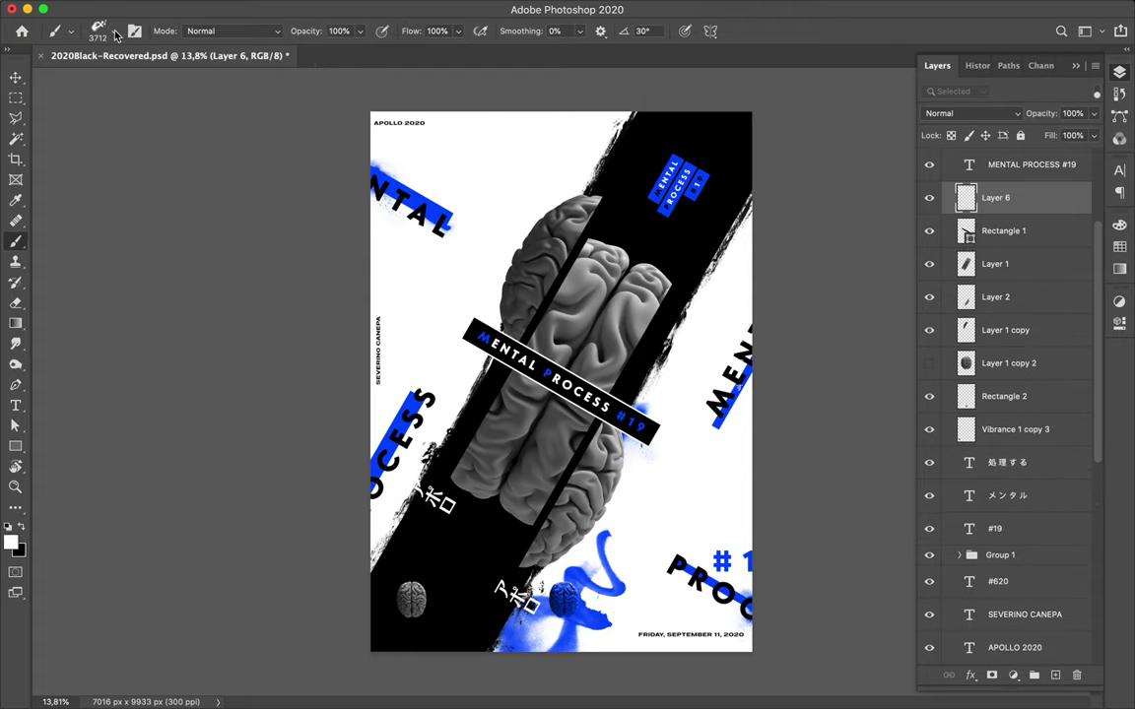
Try brush presets 46, 47, 44, 25 and 22, testing and undoing a preset 44 dab.
{"action": "left_click", "coordinate": [110, 33]}
{"action": "left_click", "coordinate": [111, 293]}
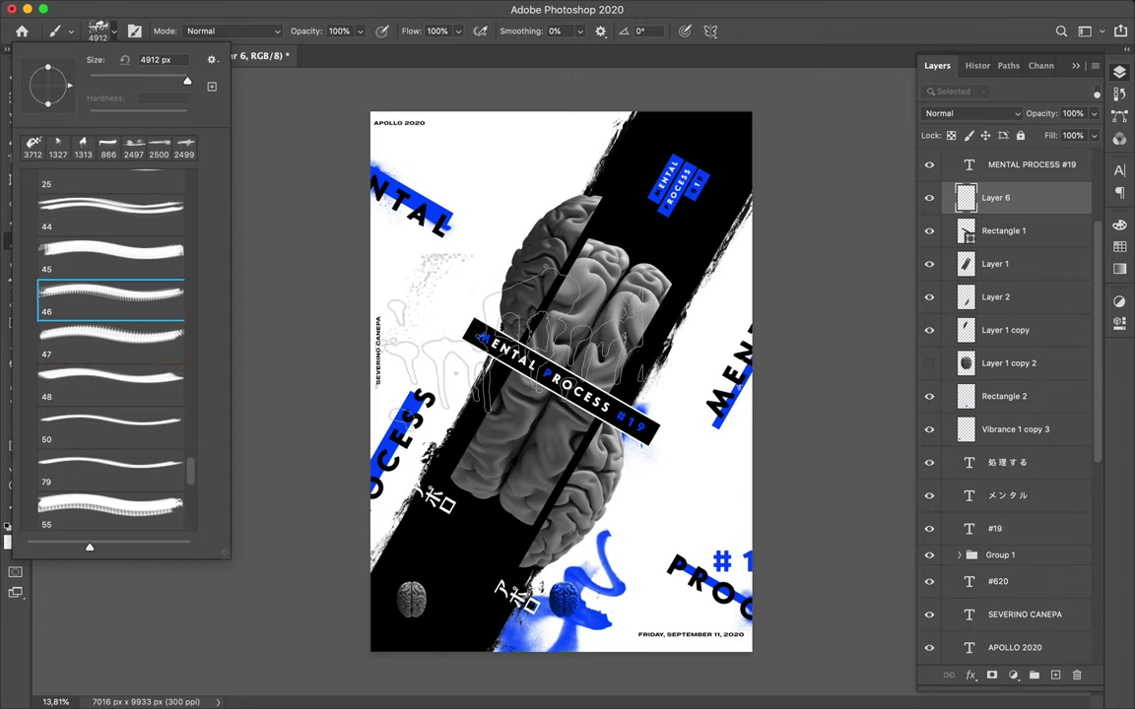
{"action": "left_click", "coordinate": [90, 333]}
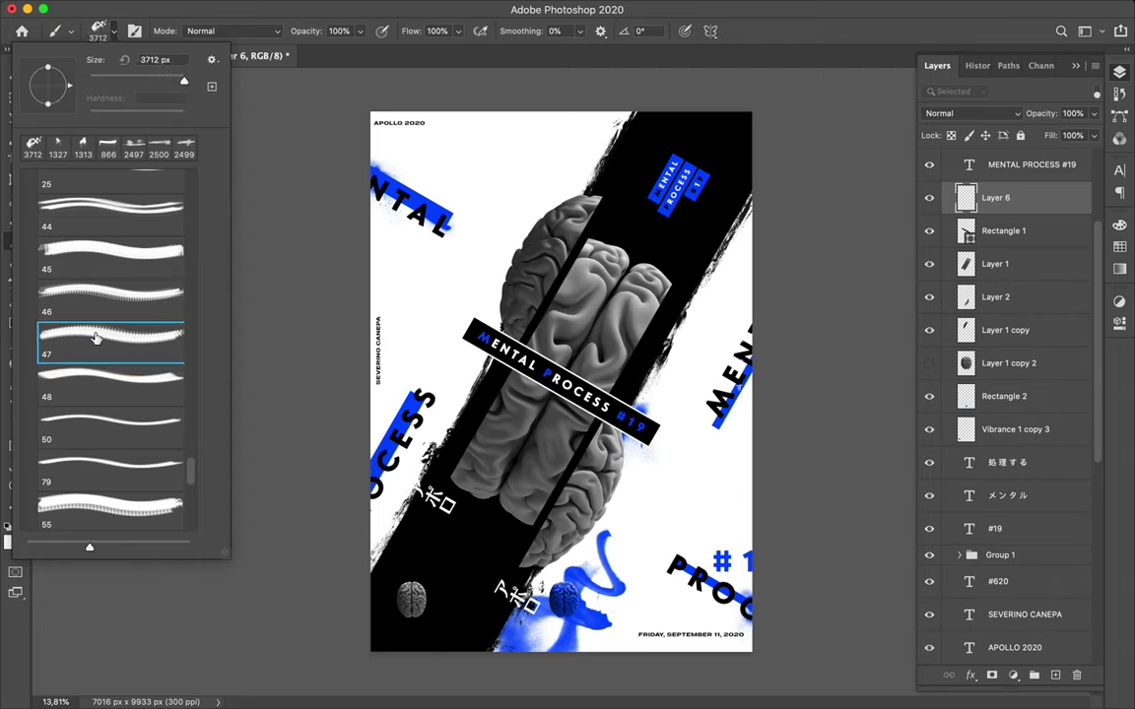
{"action": "left_click", "coordinate": [99, 203]}
{"action": "scroll", "coordinate": [62, 198], "scroll_direction": "up", "scroll_amount": 3}
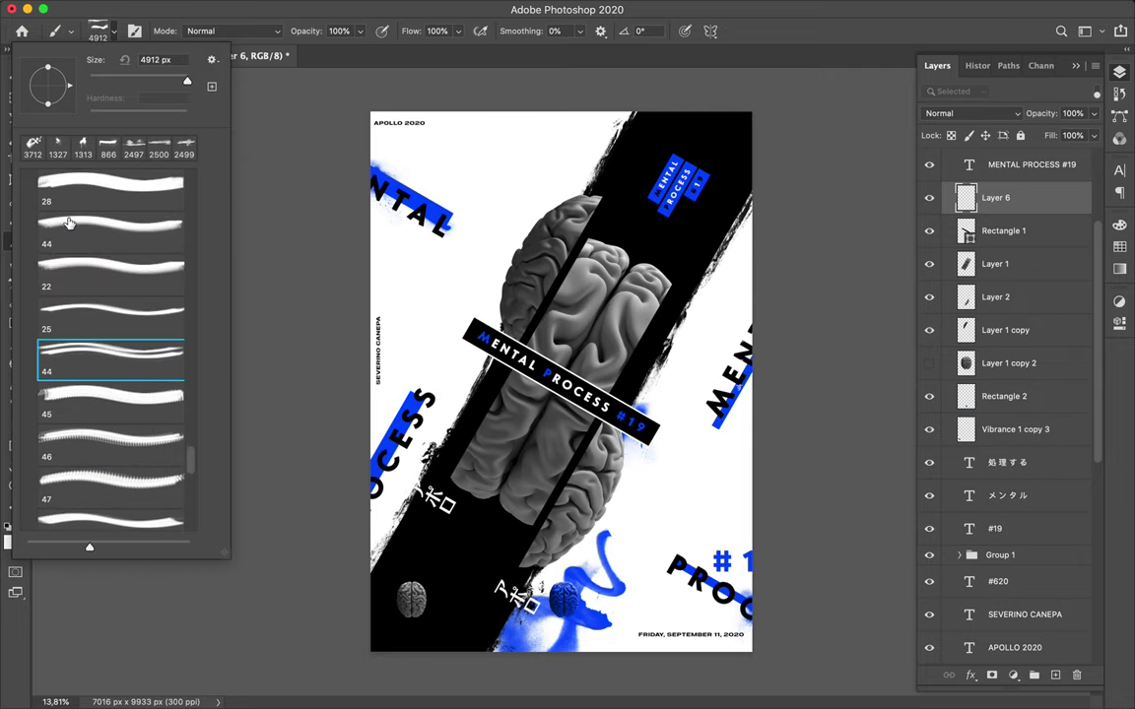
{"action": "left_click", "coordinate": [88, 308]}
{"action": "left_click", "coordinate": [107, 266]}
{"action": "left_click", "coordinate": [94, 230]}
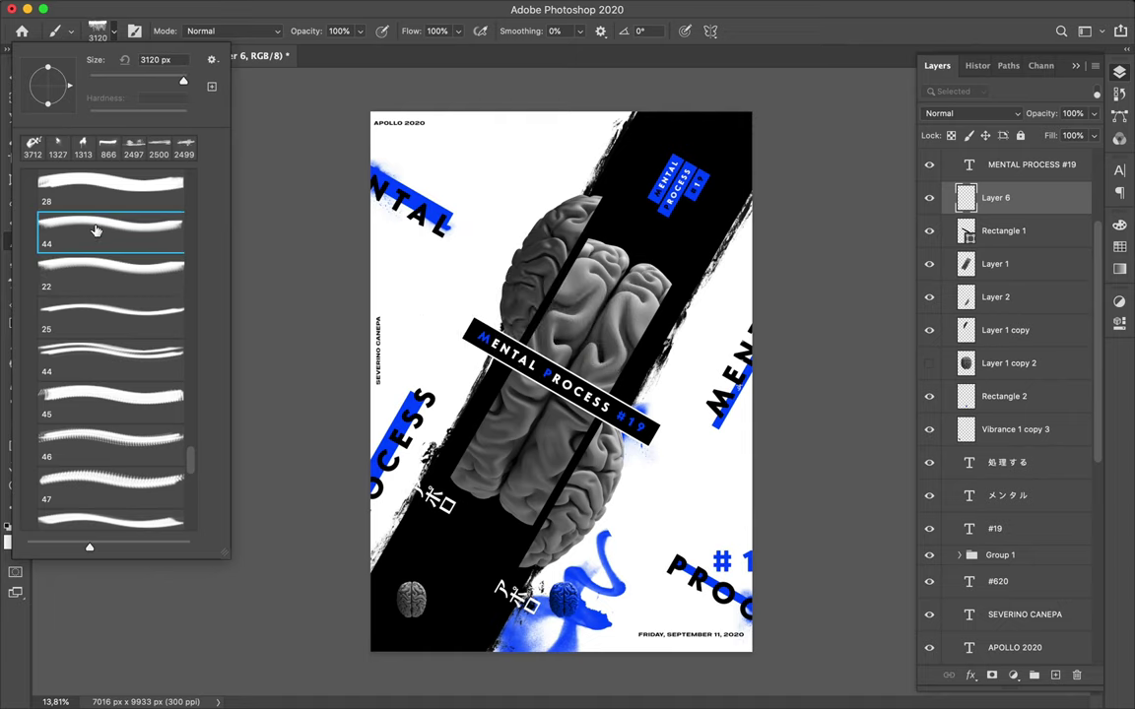
{"action": "left_click", "coordinate": [419, 313]}
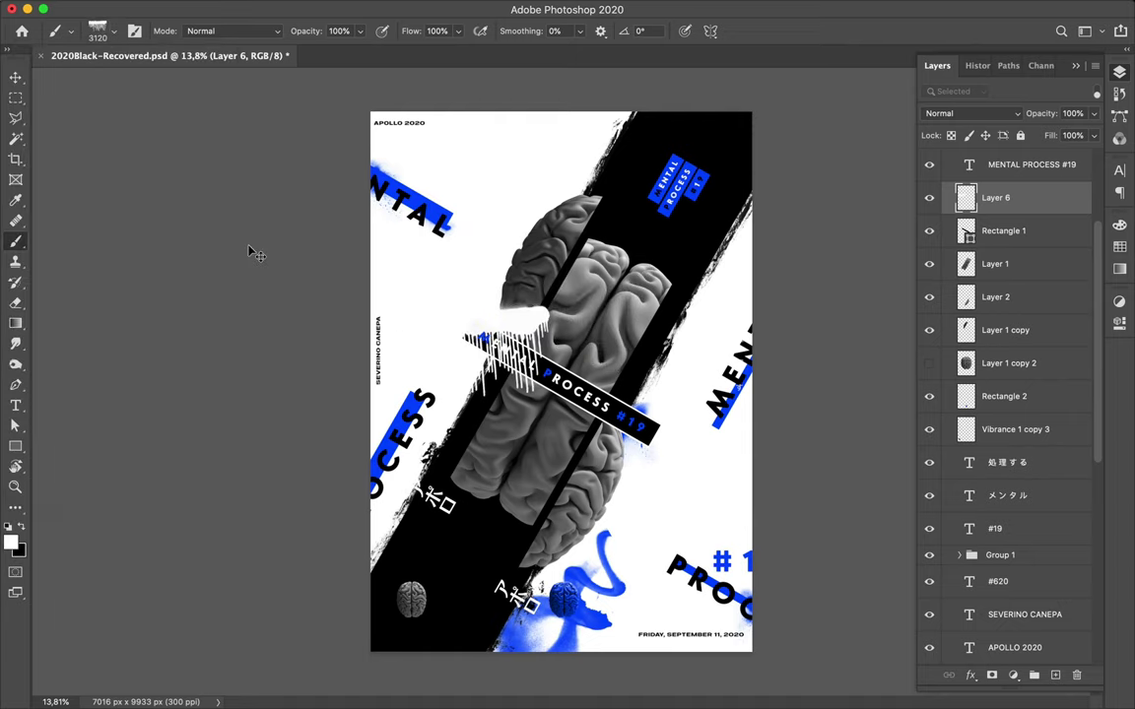
{"action": "key", "text": "ctrl+z"}
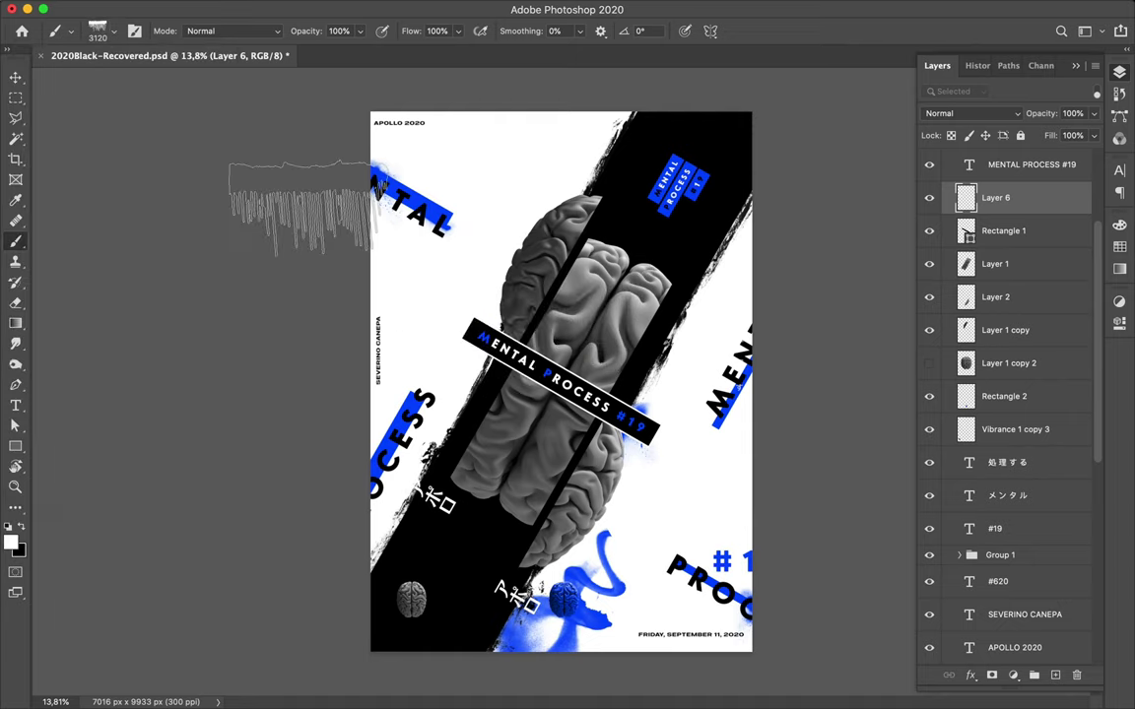
Choose the first Spary Paint II brush preset after trying presets 28 and 25.
{"action": "left_click", "coordinate": [109, 31]}
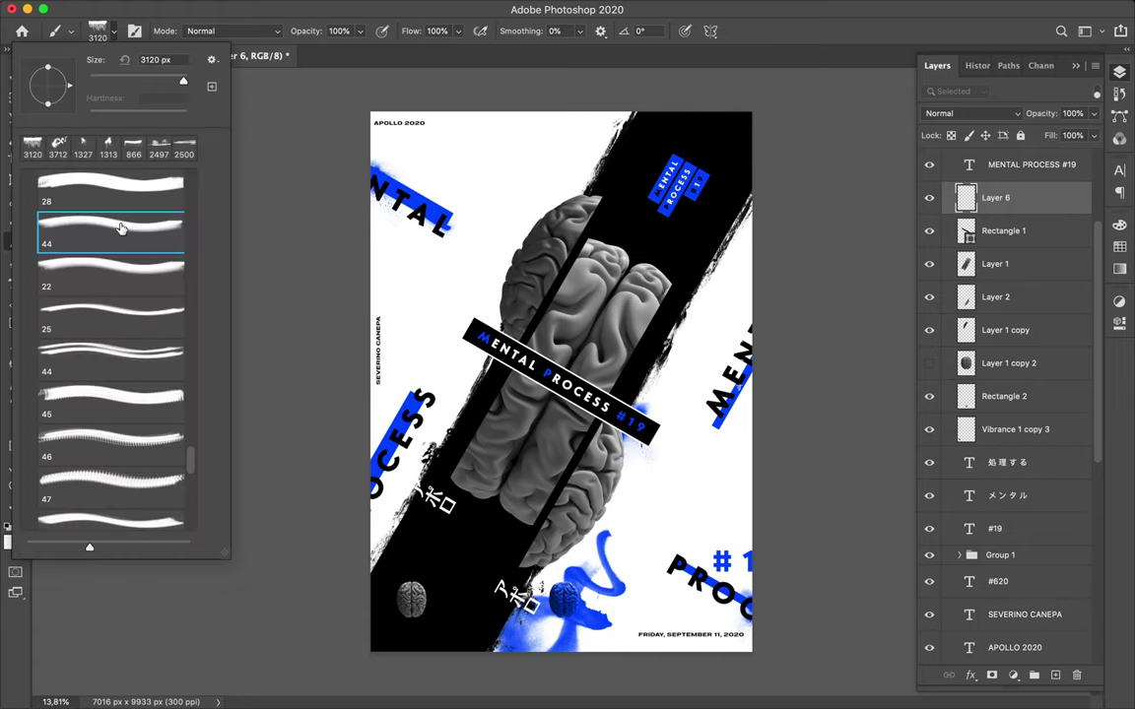
{"action": "scroll", "coordinate": [120, 229], "scroll_direction": "up", "scroll_amount": 3}
{"action": "left_click", "coordinate": [138, 293]}
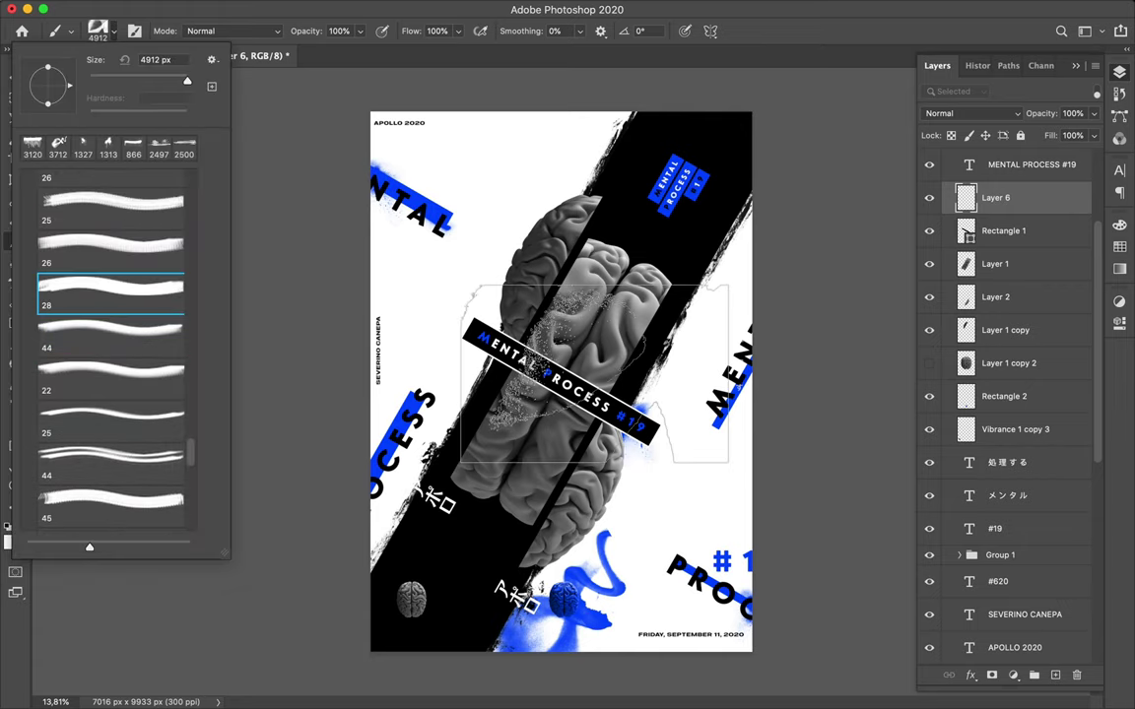
{"action": "left_click", "coordinate": [116, 209]}
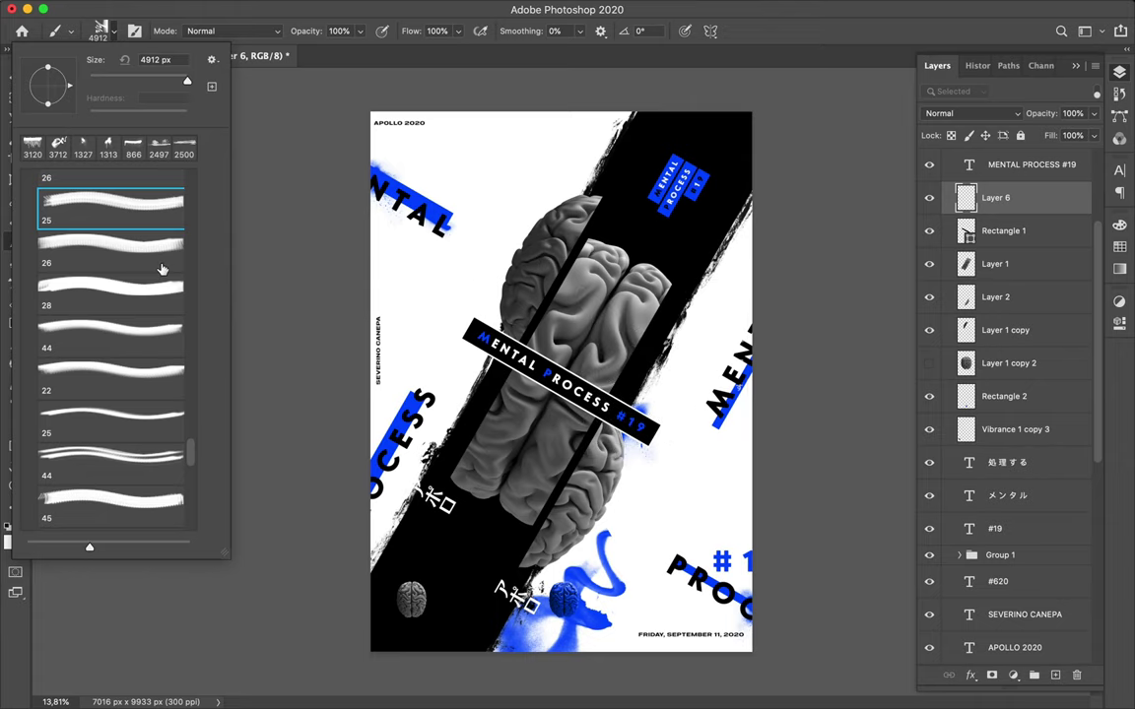
{"action": "scroll", "coordinate": [163, 264], "scroll_direction": "up", "scroll_amount": 2}
{"action": "scroll", "coordinate": [164, 262], "scroll_direction": "up", "scroll_amount": 1}
{"action": "left_click", "coordinate": [147, 301]}
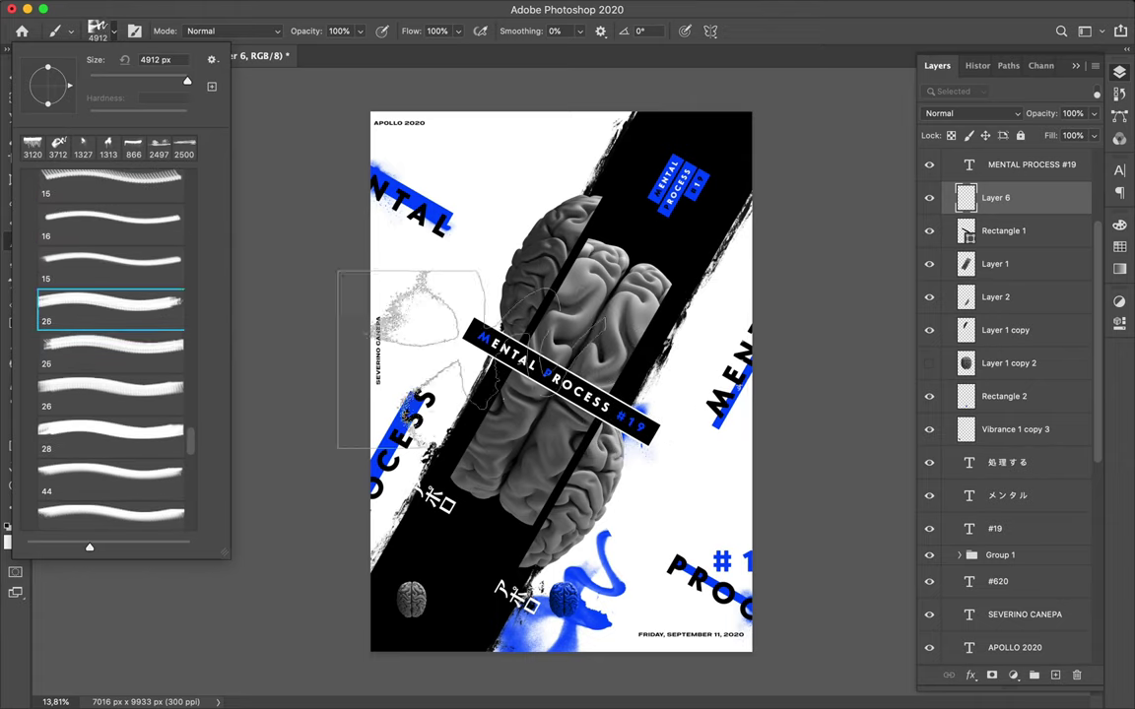
{"action": "scroll", "coordinate": [132, 309], "scroll_direction": "up", "scroll_amount": 2}
{"action": "scroll", "coordinate": [132, 308], "scroll_direction": "up", "scroll_amount": 3}
{"action": "scroll", "coordinate": [132, 309], "scroll_direction": "up", "scroll_amount": 2}
{"action": "scroll", "coordinate": [132, 308], "scroll_direction": "up", "scroll_amount": 2}
{"action": "scroll", "coordinate": [132, 309], "scroll_direction": "up", "scroll_amount": 2}
{"action": "left_click", "coordinate": [120, 286]}
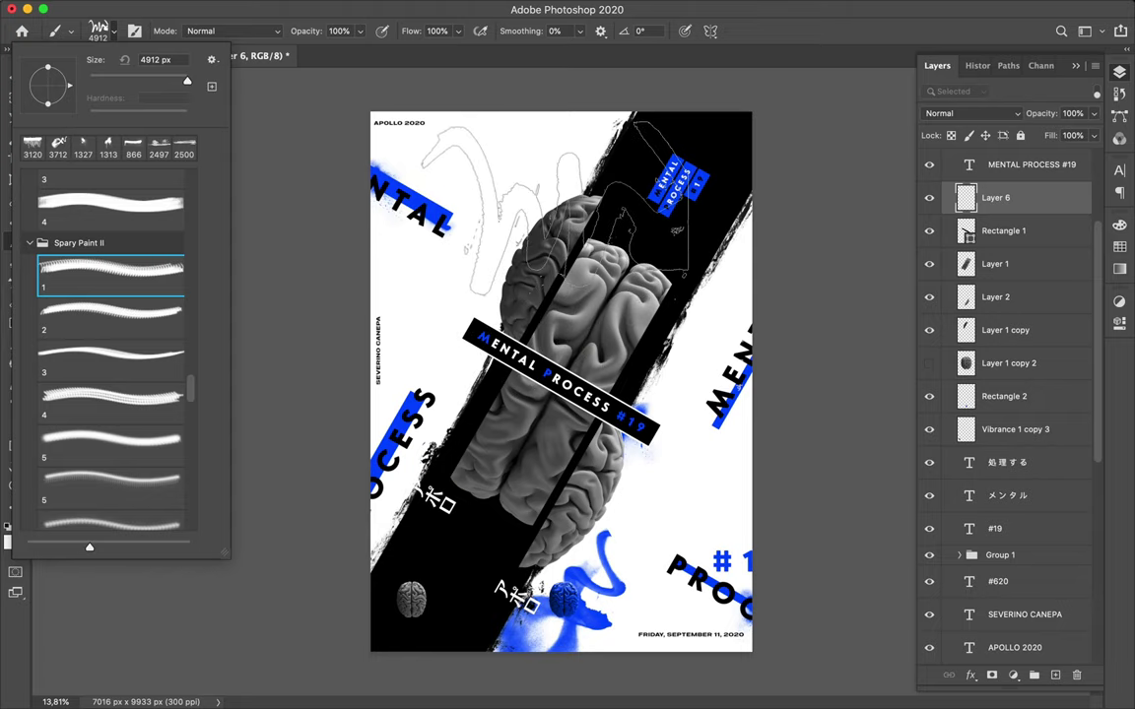
{"action": "left_click", "coordinate": [12, 485]}
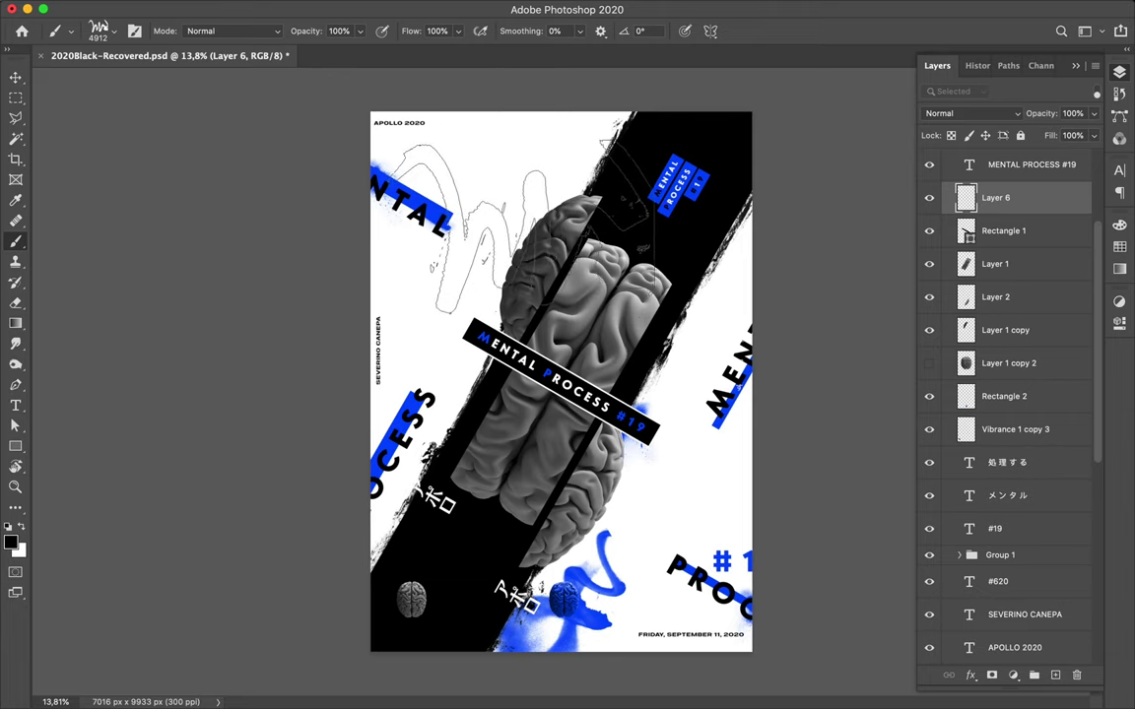
Paint a large black squiggle at top left and place Layer 6 just above Layer 0.
{"action": "left_click", "coordinate": [513, 222]}
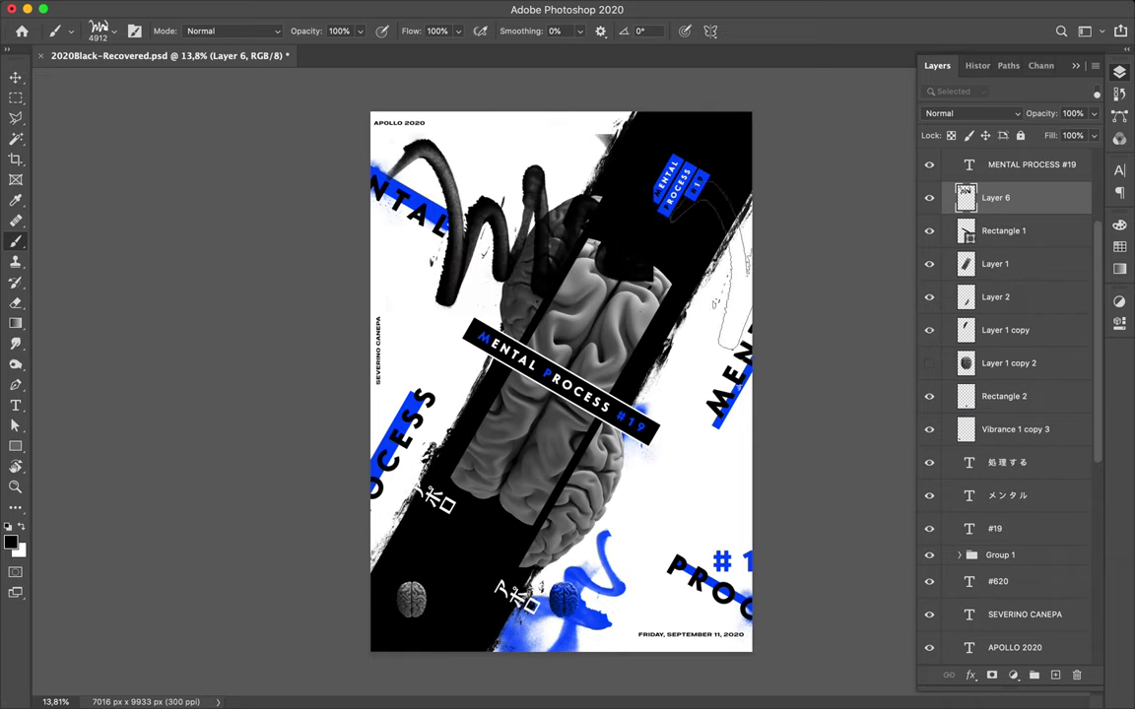
{"action": "left_click_drag", "start_coordinate": [1035, 213], "coordinate": [1053, 692]}
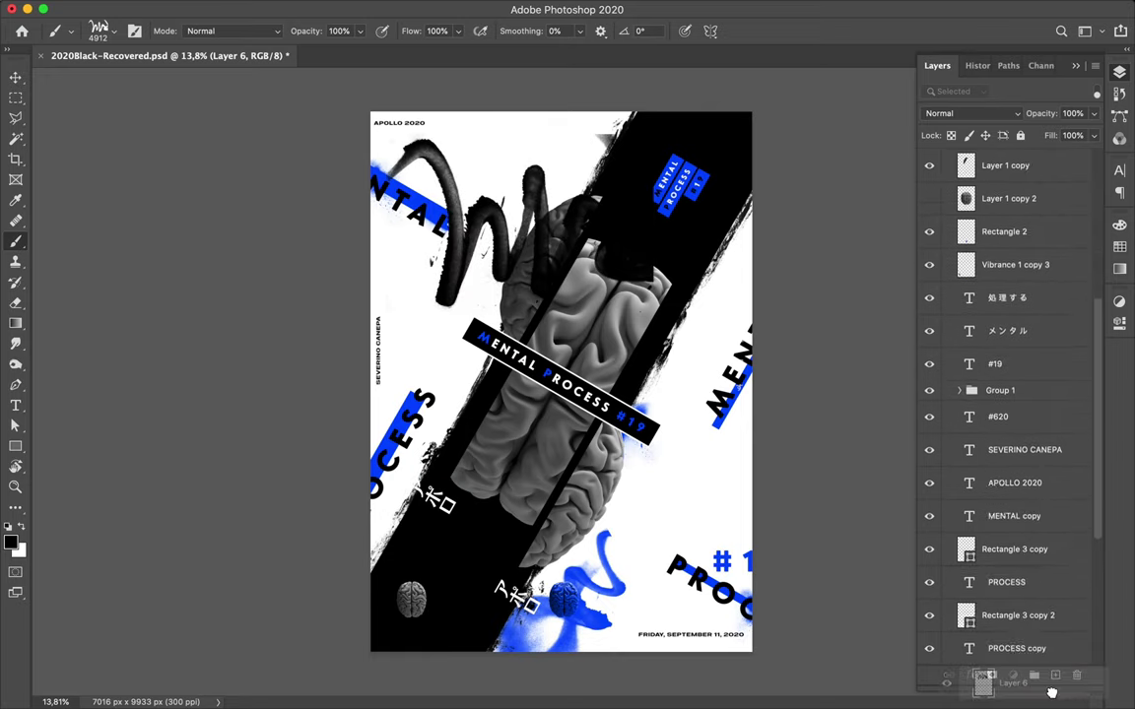
{"action": "left_click_drag", "start_coordinate": [1053, 693], "coordinate": [1037, 624]}
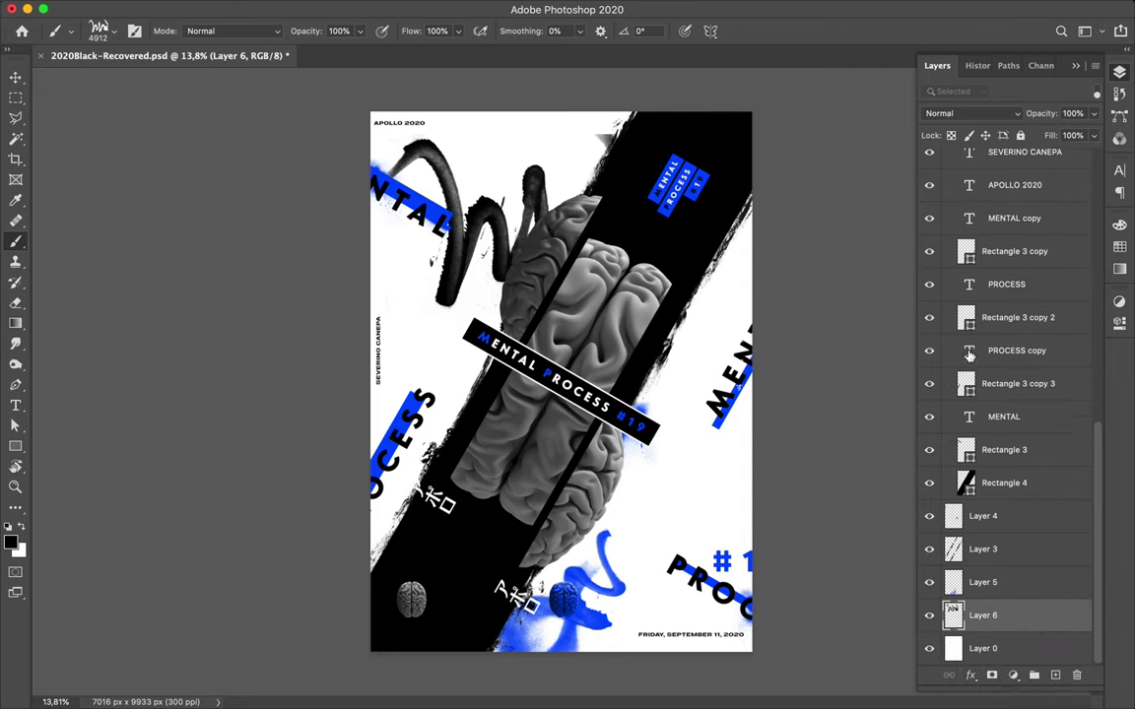
{"action": "key", "text": "v"}
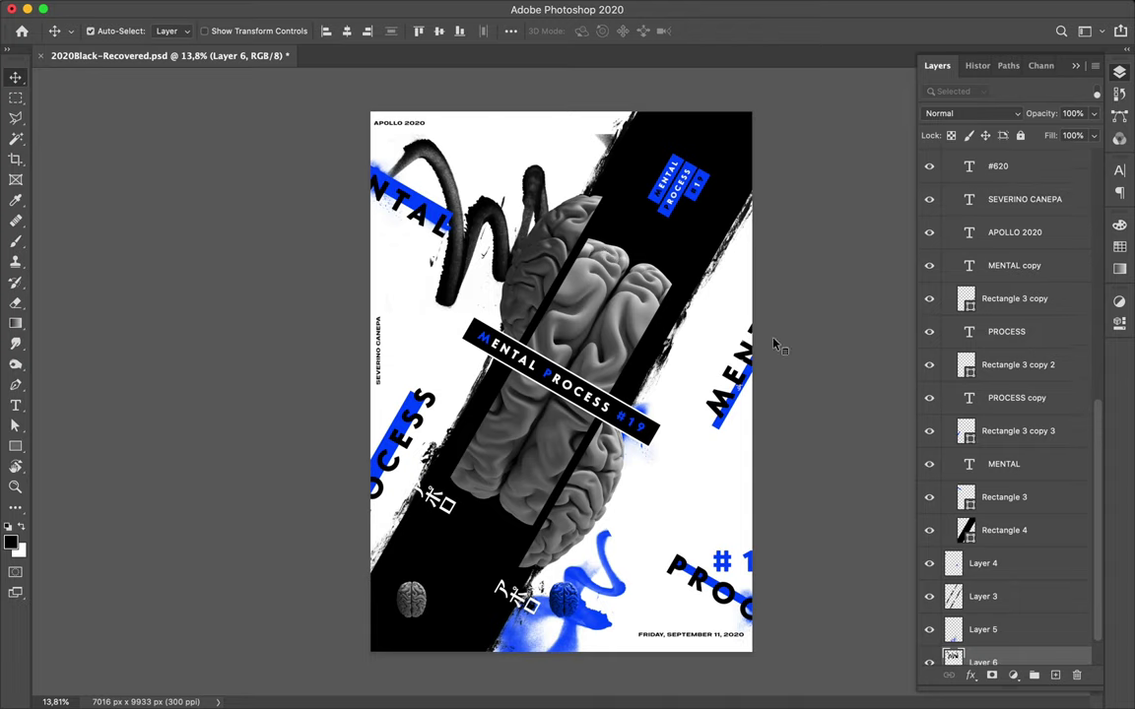
{"action": "left_click", "coordinate": [611, 402], "text": "ctrl"}
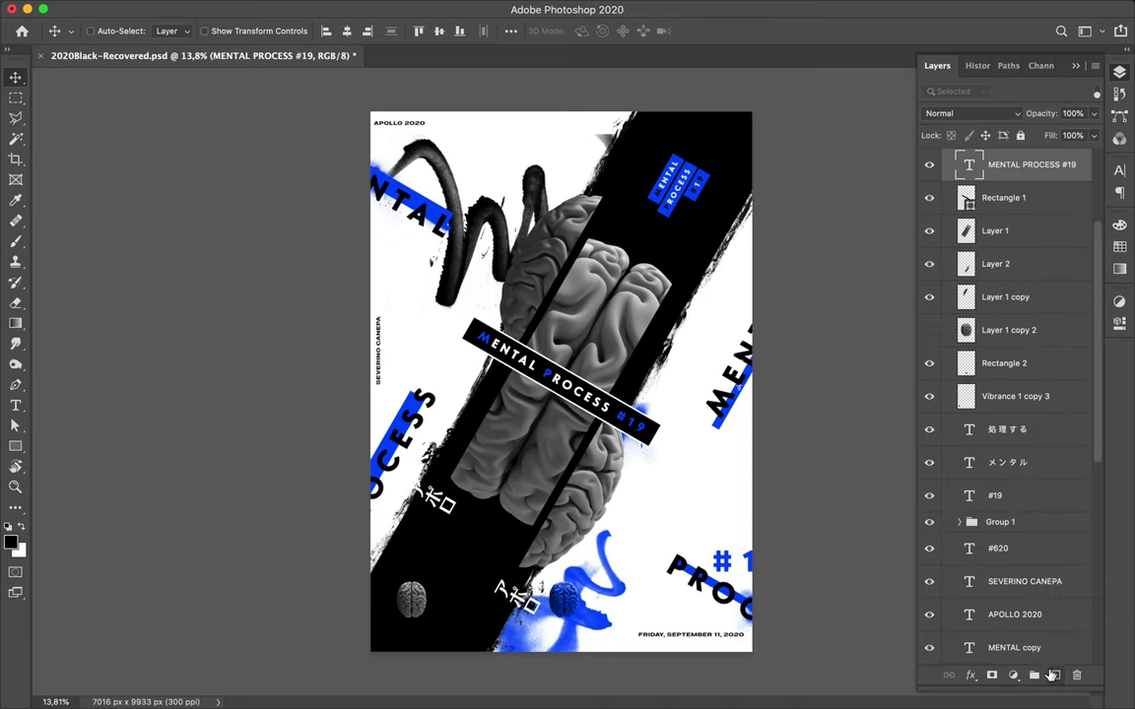
Create a new top layer and choose brush preset 88 after trying the 99 presets.
{"action": "key", "text": "ctrl+shift+alt+n"}
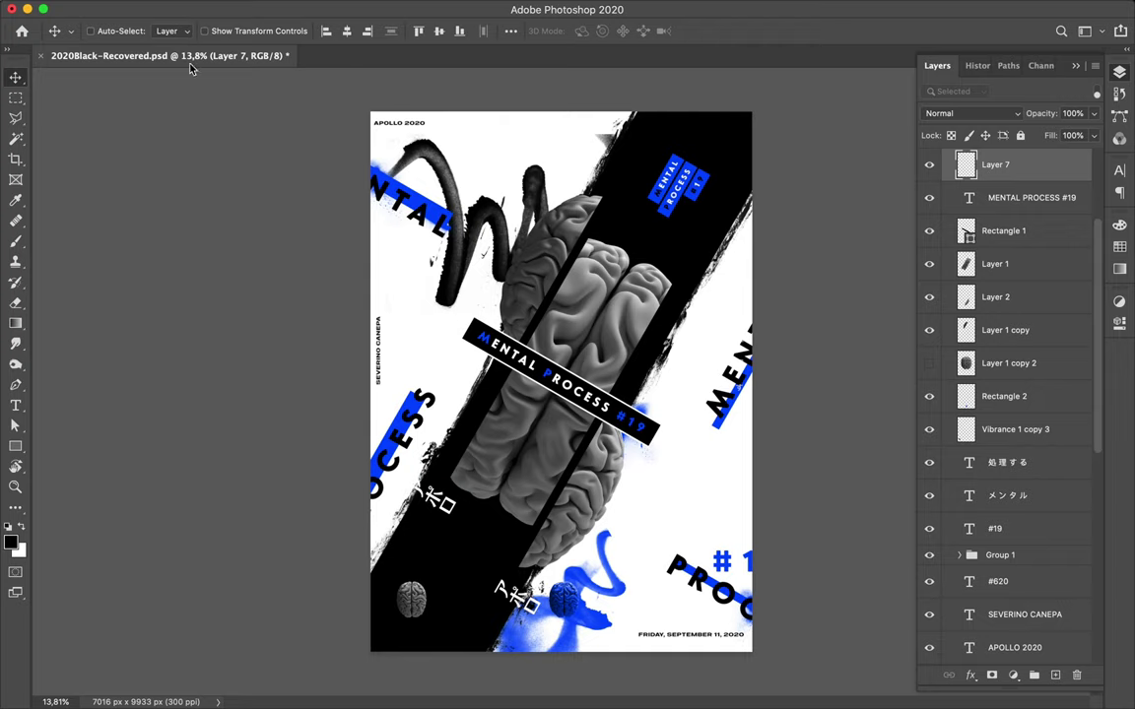
{"action": "key", "text": "b"}
{"action": "left_click", "coordinate": [104, 30]}
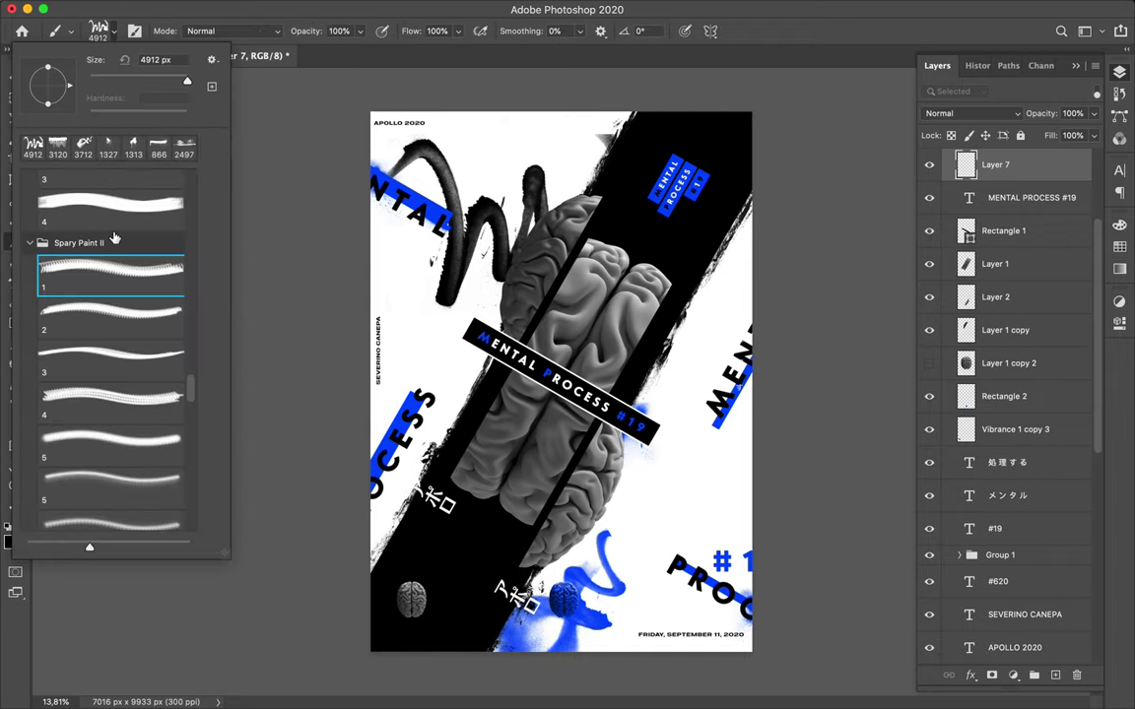
{"action": "scroll", "coordinate": [121, 395], "scroll_direction": "down", "scroll_amount": 5}
{"action": "scroll", "coordinate": [121, 419], "scroll_direction": "down", "scroll_amount": 5}
{"action": "scroll", "coordinate": [126, 433], "scroll_direction": "down", "scroll_amount": 5}
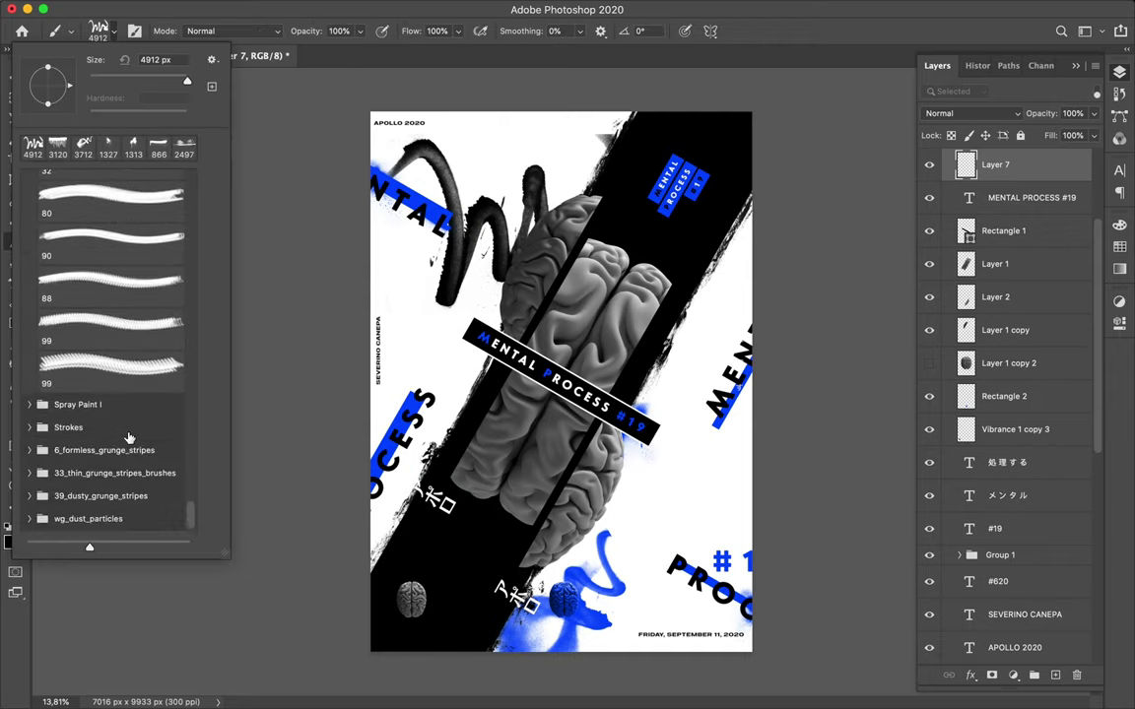
{"action": "left_click", "coordinate": [117, 367]}
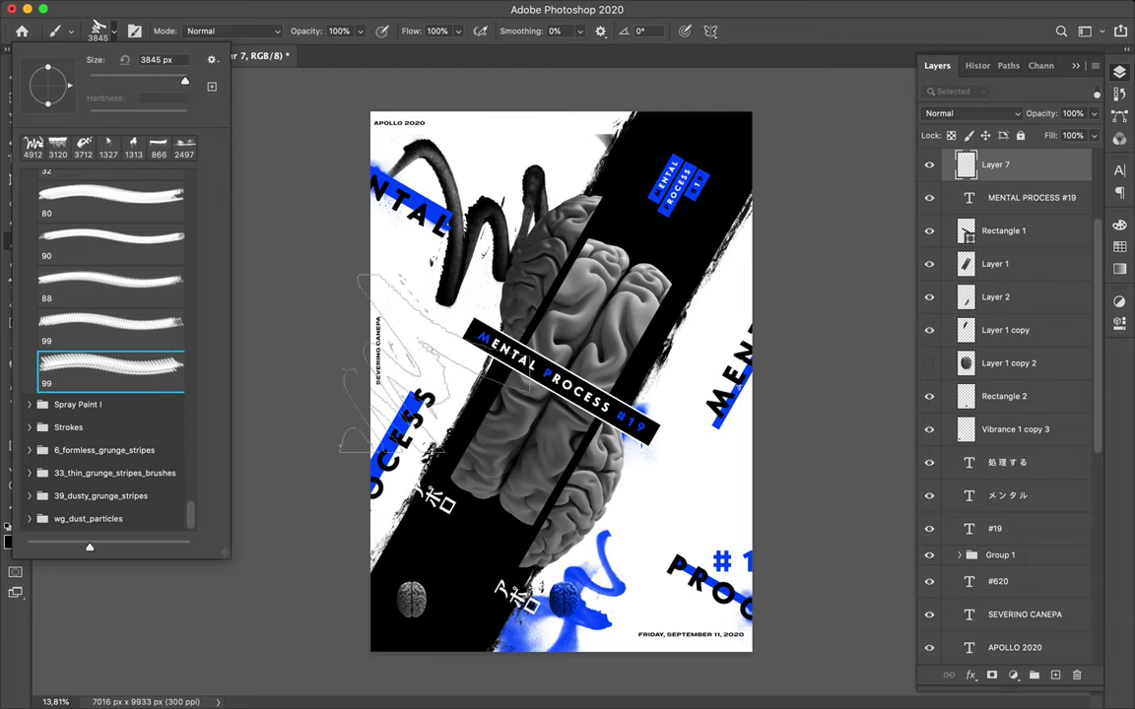
{"action": "left_click", "coordinate": [145, 322]}
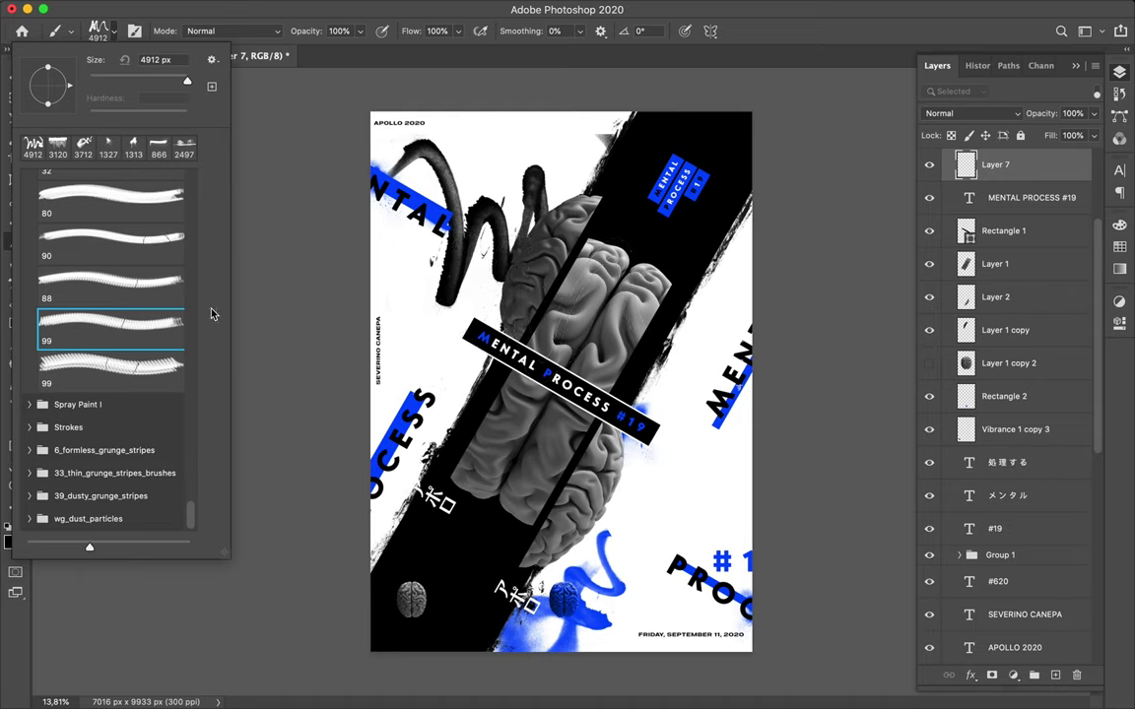
{"action": "left_click", "coordinate": [113, 281]}
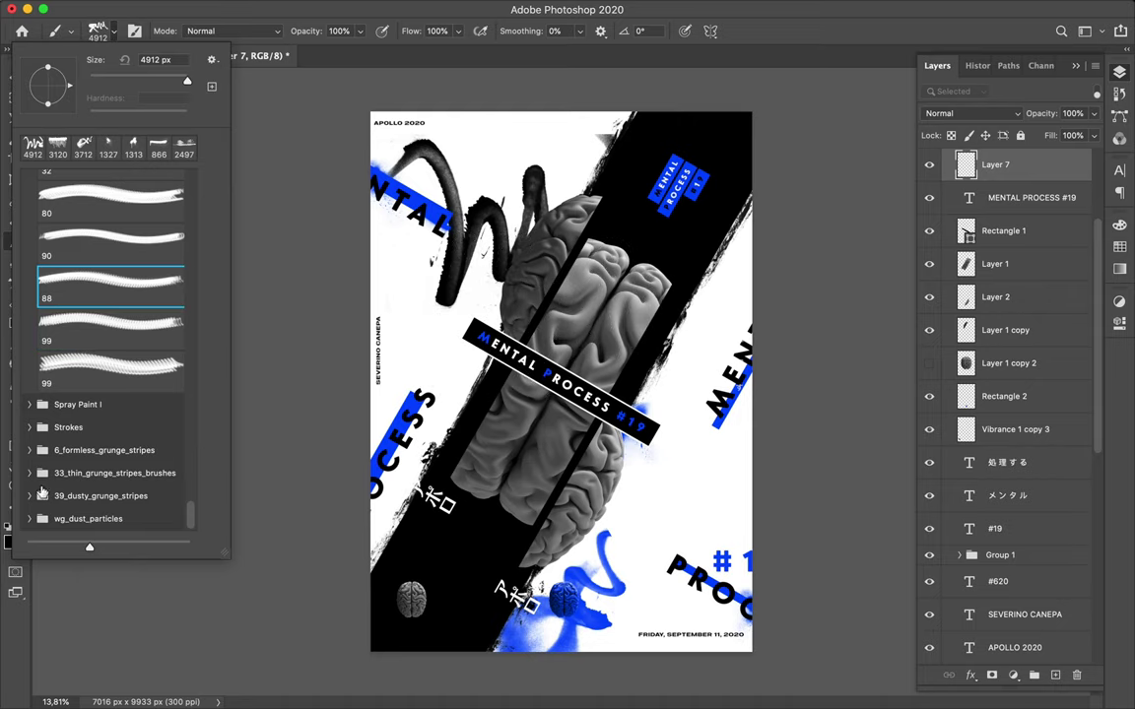
{"action": "left_click", "coordinate": [10, 537]}
Paint a white squiggle across the poster centre and rotate it to 45°.
{"action": "key", "text": "x"}
{"action": "left_click_drag", "start_coordinate": [448, 315], "coordinate": [702, 345]}
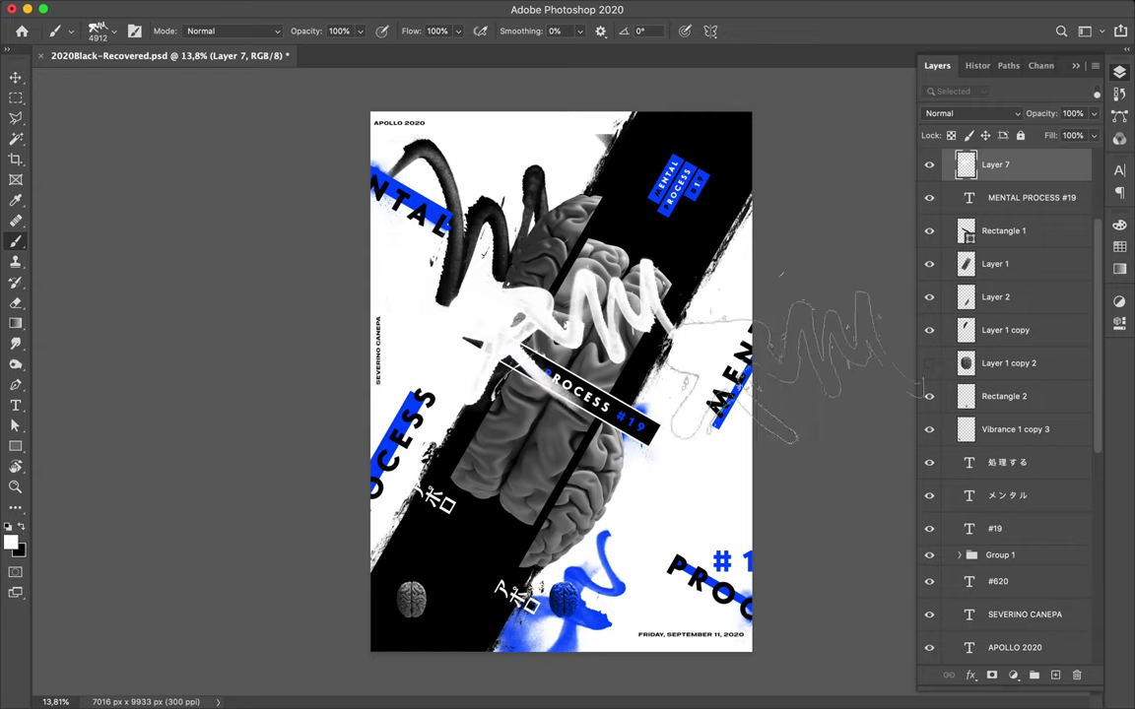
{"action": "key", "text": "ctrl+t"}
{"action": "mouse_move", "coordinate": [502, 157]}
{"action": "left_mouse_down"}
{"action": "mouse_move", "coordinate": [756, 284]}
{"action": "mouse_move", "coordinate": [741, 241]}
{"action": "mouse_move", "coordinate": [627, 328]}
{"action": "mouse_move", "coordinate": [655, 333]}
{"action": "left_mouse_up"}
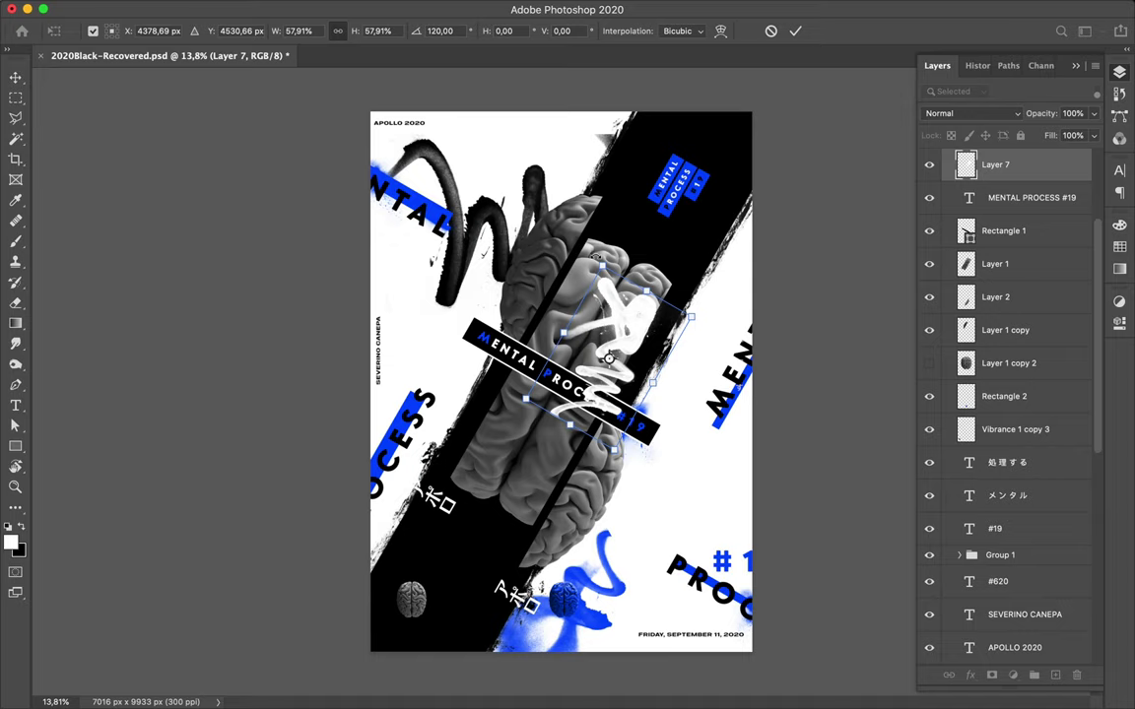
{"action": "left_click_drag", "start_coordinate": [517, 238], "coordinate": [436, 336]}
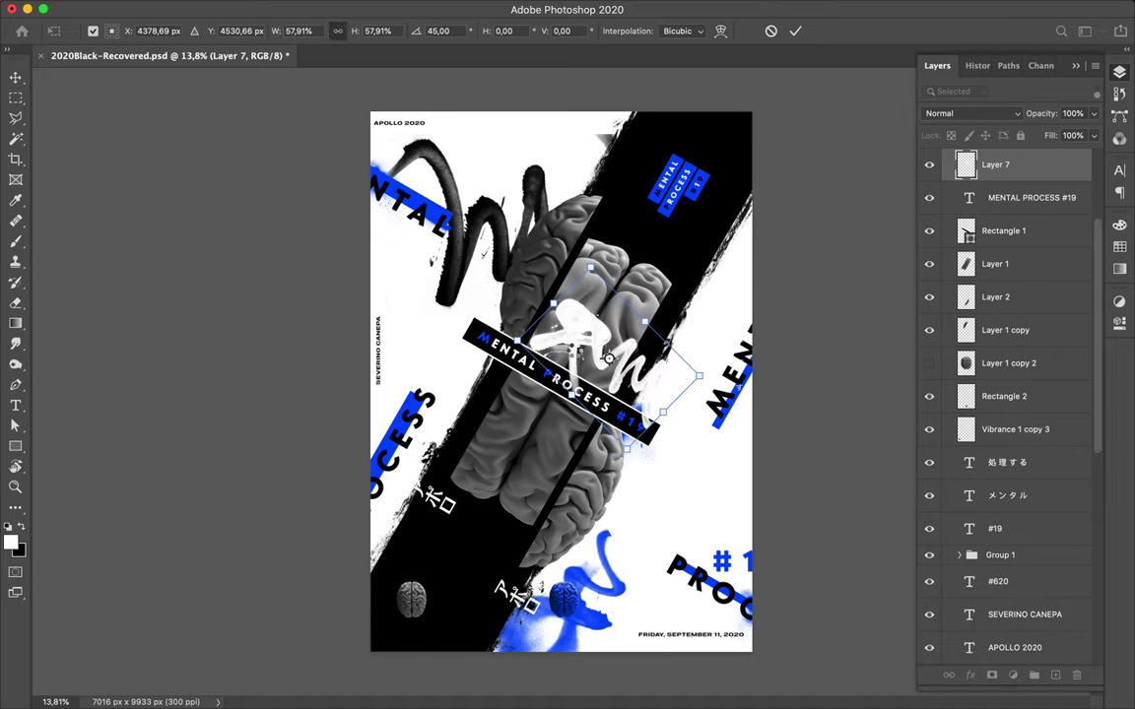
{"action": "key", "text": "Return"}
Move Layer 7 beneath the MENTAL PROCESS #19 text and Rectangle 1, shifting the scribble right.
{"action": "key", "text": "v"}
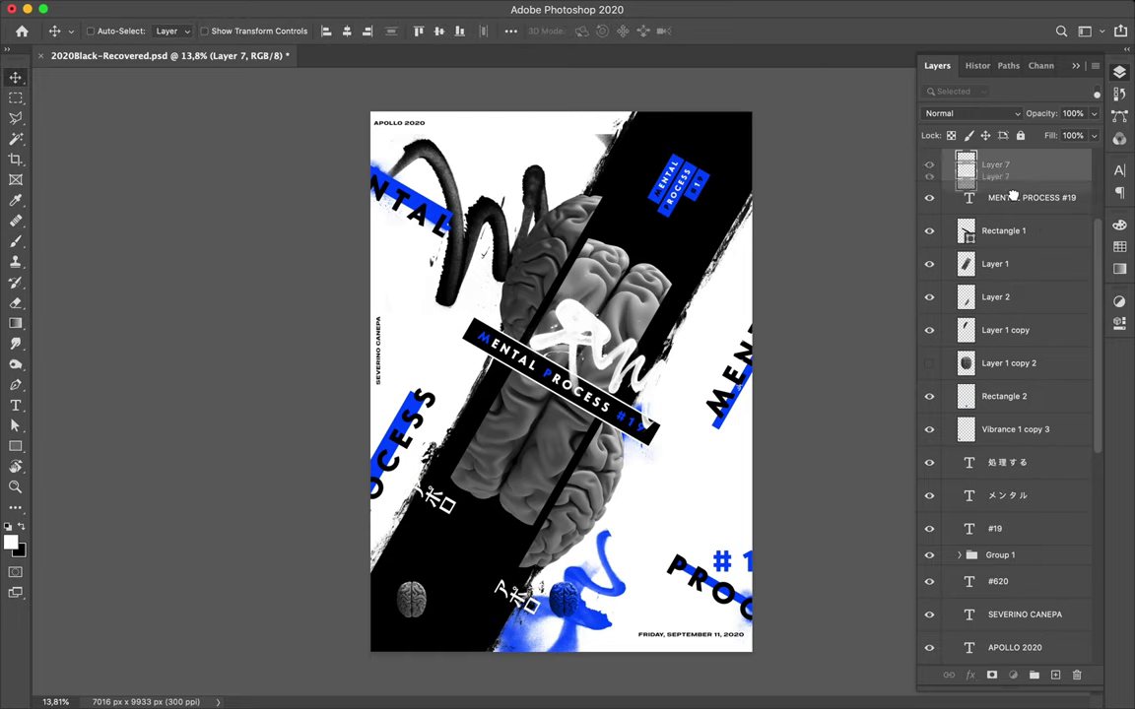
{"action": "left_click_drag", "start_coordinate": [1000, 166], "coordinate": [1000, 215]}
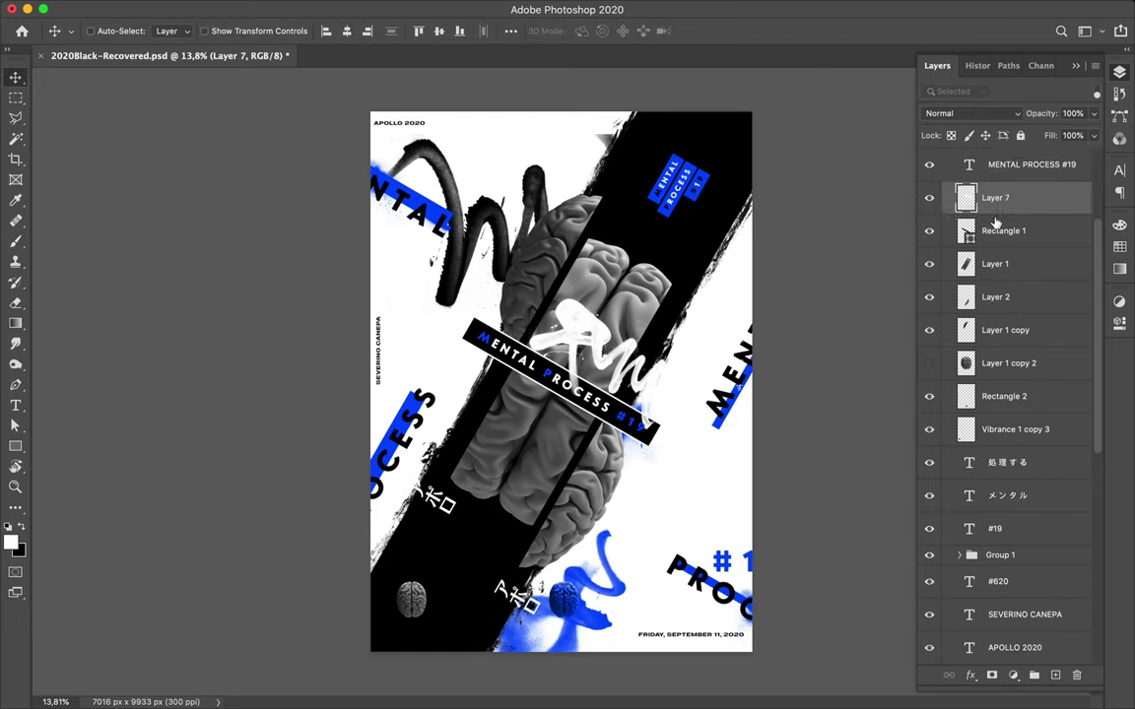
{"action": "left_click_drag", "start_coordinate": [965, 197], "coordinate": [961, 258]}
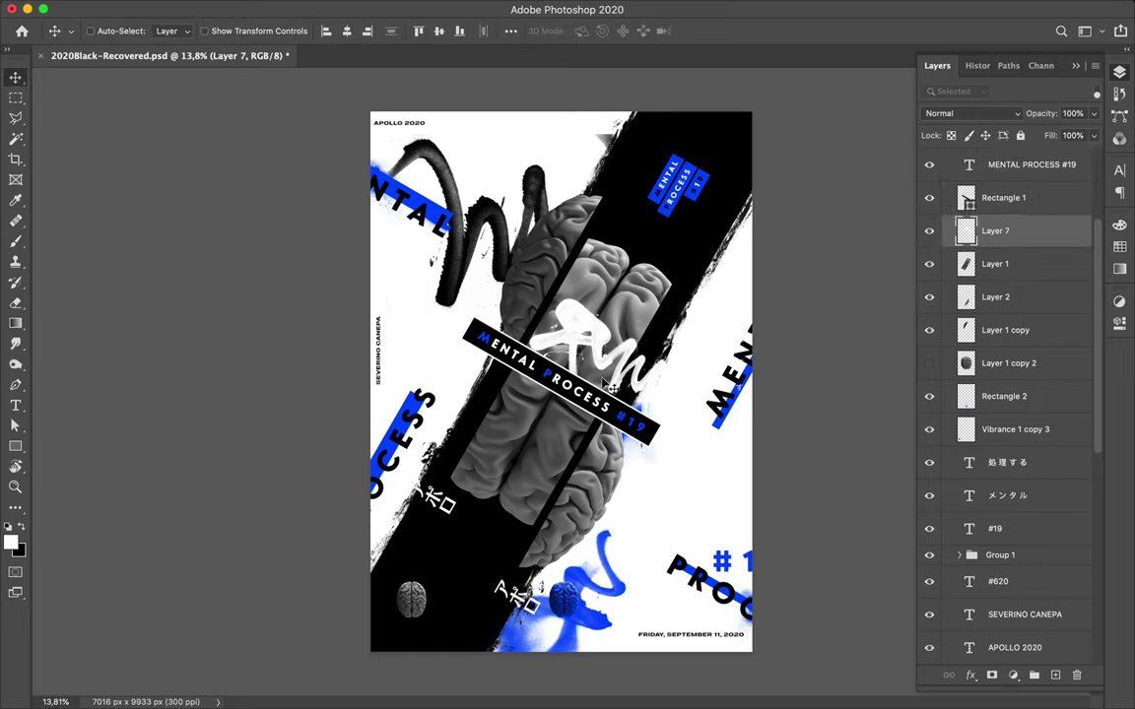
{"action": "left_click_drag", "start_coordinate": [563, 331], "coordinate": [605, 334]}
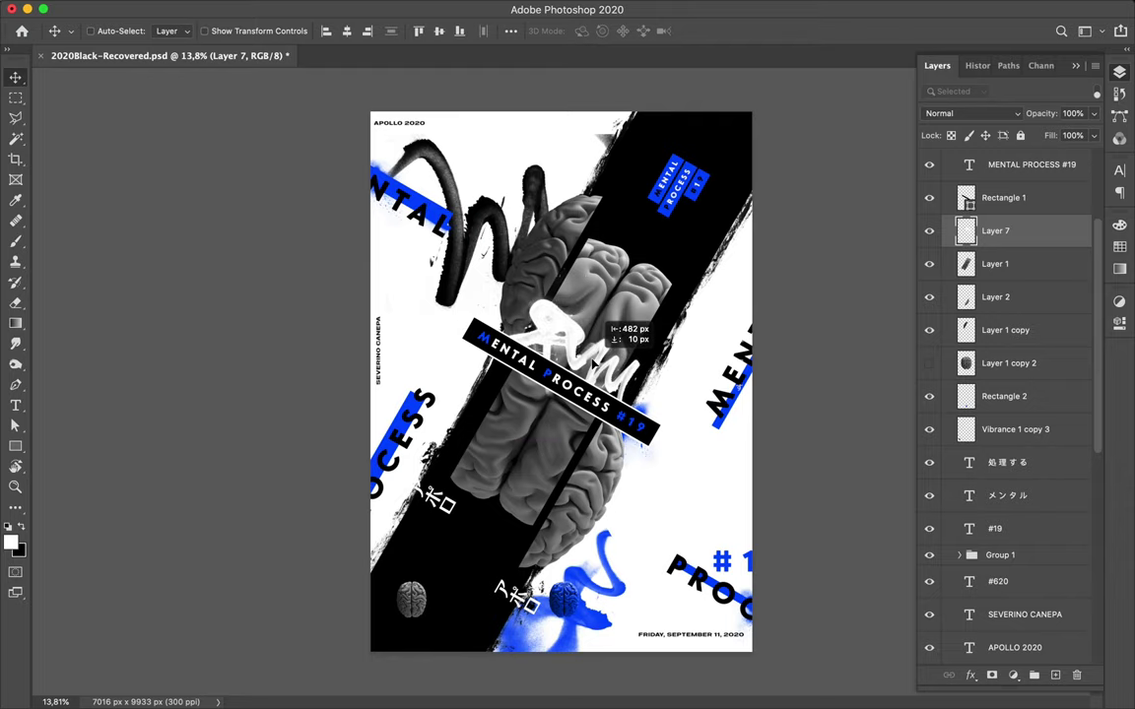
{"action": "left_click_drag", "start_coordinate": [605, 333], "coordinate": [592, 313]}
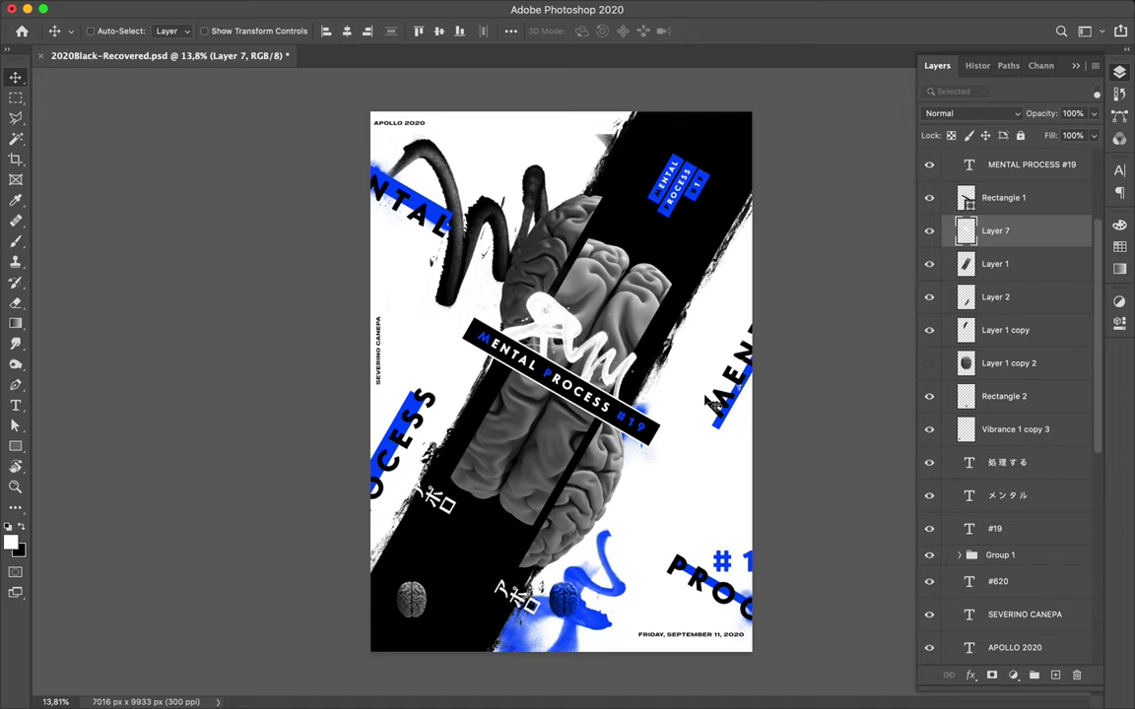
{"action": "key", "text": "super"}
{"action": "scroll", "coordinate": [985, 247], "scroll_direction": "up", "scroll_amount": 5}
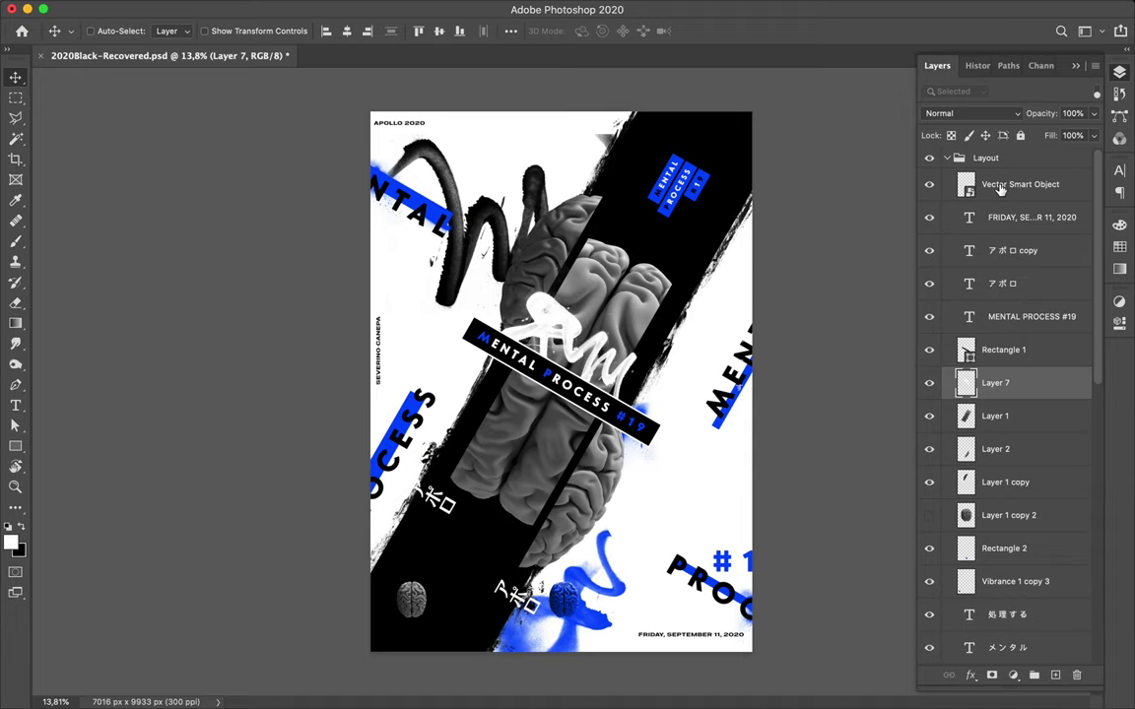
Add a new layer above the Vector Smart Object and set the painting colour to blue from Swatches.
{"action": "left_click", "coordinate": [1004, 189]}
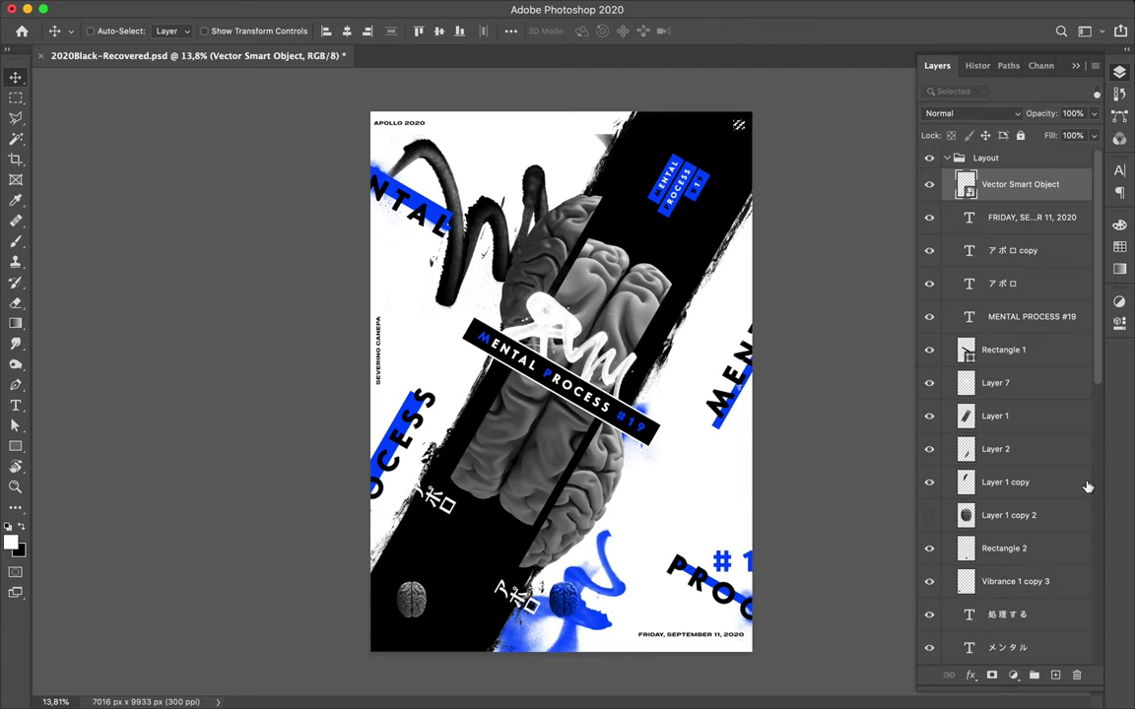
{"action": "left_click", "coordinate": [1059, 675]}
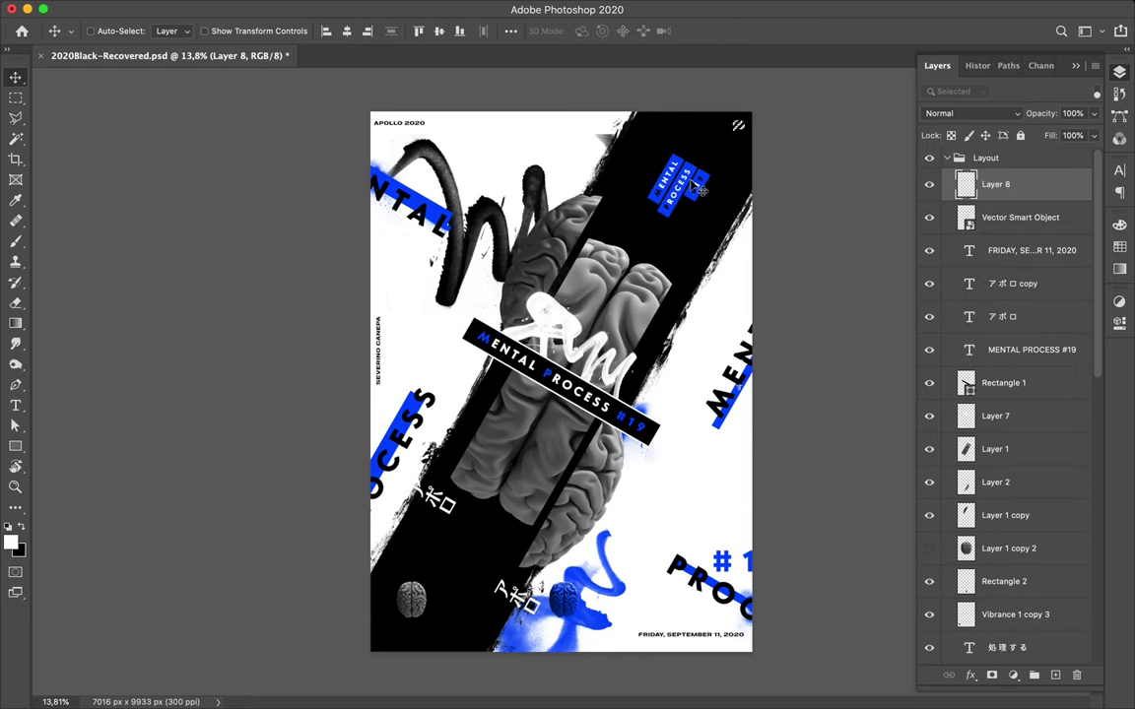
{"action": "key", "text": "b"}
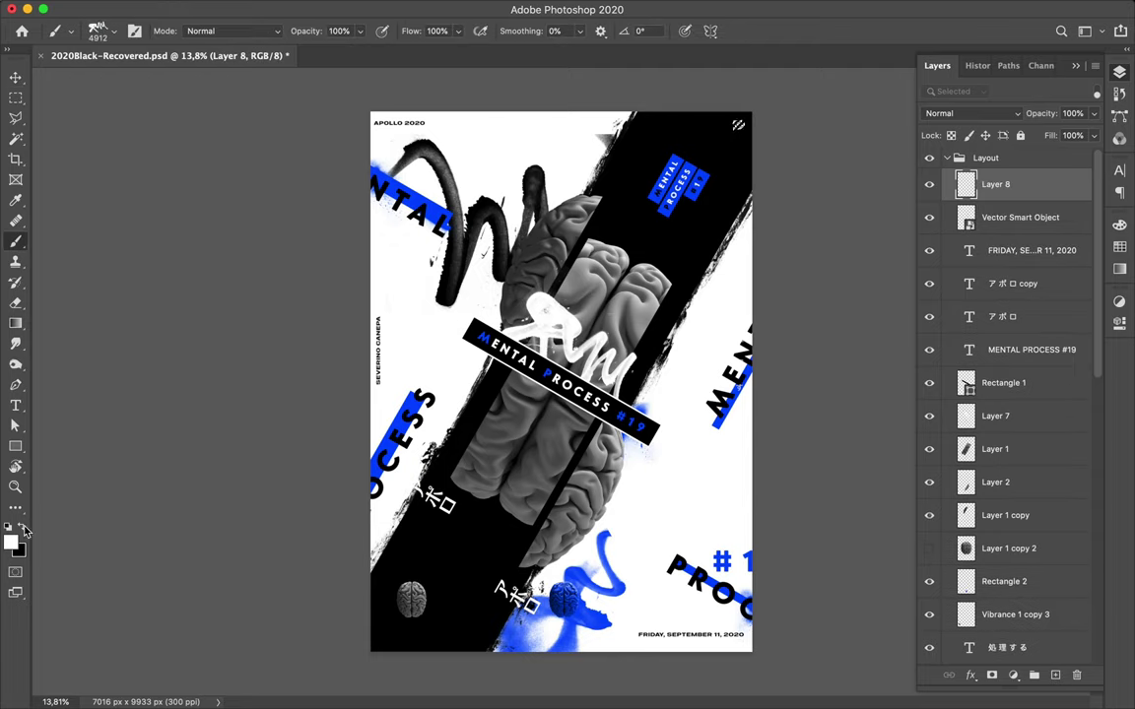
{"action": "left_click", "coordinate": [1119, 247]}
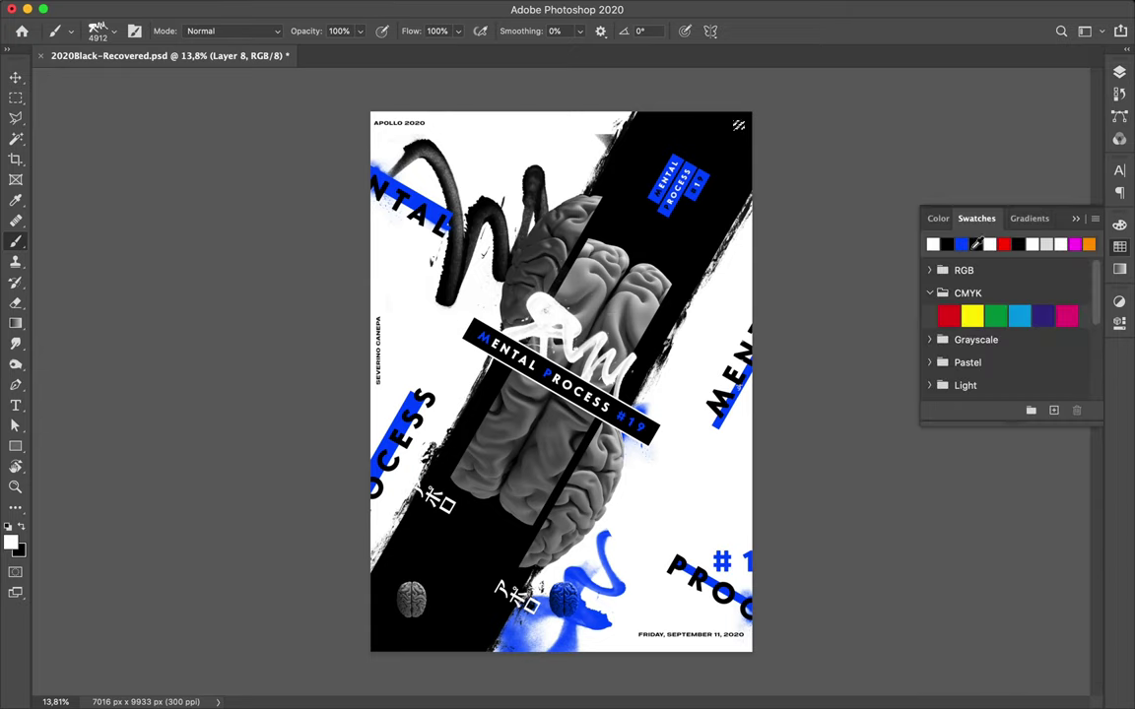
{"action": "left_click", "coordinate": [934, 245]}
Choose the Hard Round brush preset and return to the Layers panel.
{"action": "left_click", "coordinate": [106, 31]}
{"action": "scroll", "coordinate": [141, 241], "scroll_direction": "up", "scroll_amount": 5}
{"action": "scroll", "coordinate": [141, 241], "scroll_direction": "up", "scroll_amount": 5}
{"action": "left_click", "coordinate": [128, 246]}
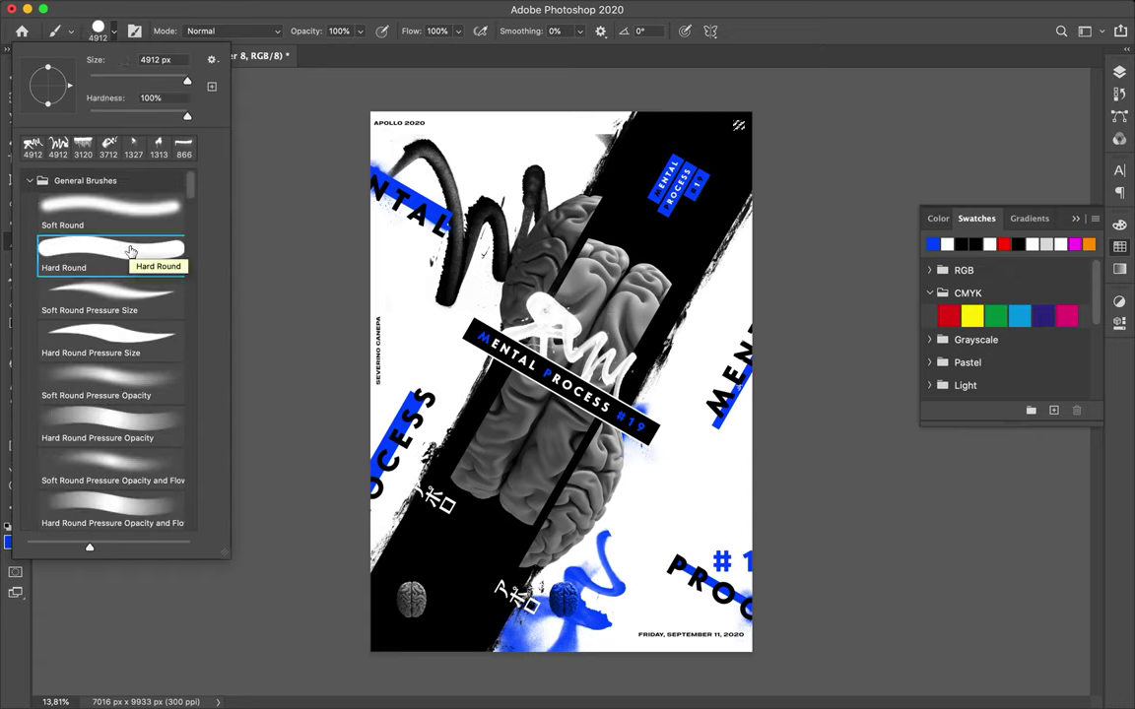
{"action": "left_click", "coordinate": [697, 153]}
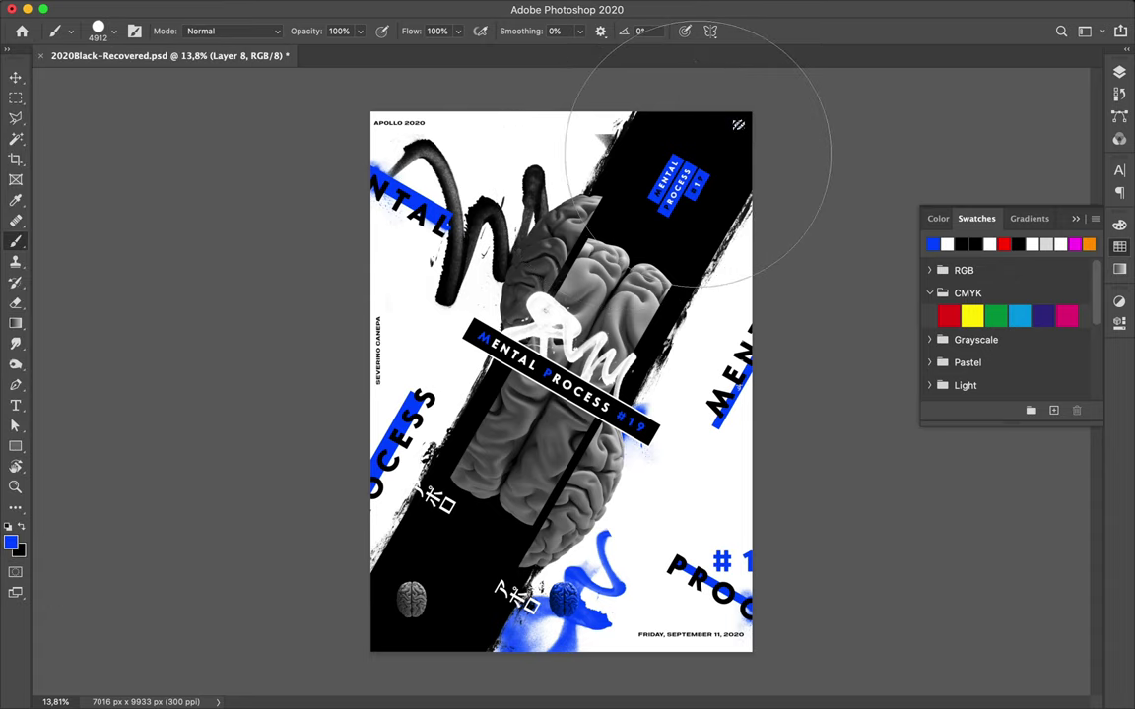
{"action": "key", "text": "v"}
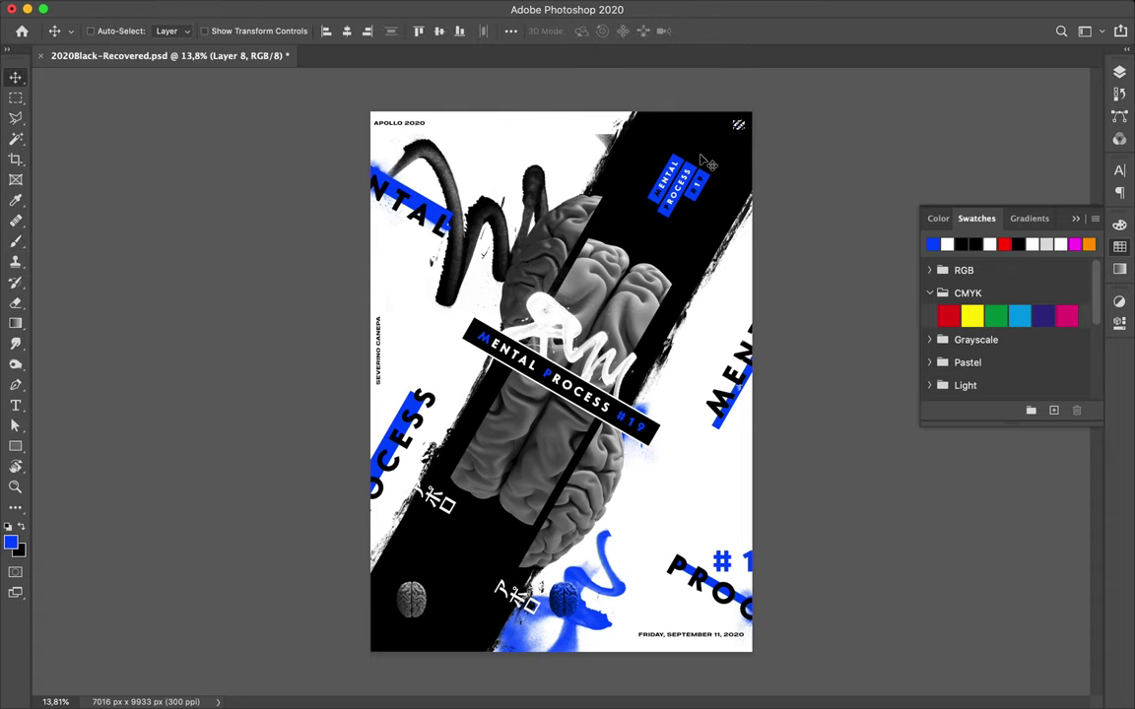
{"action": "left_click", "coordinate": [1120, 75]}
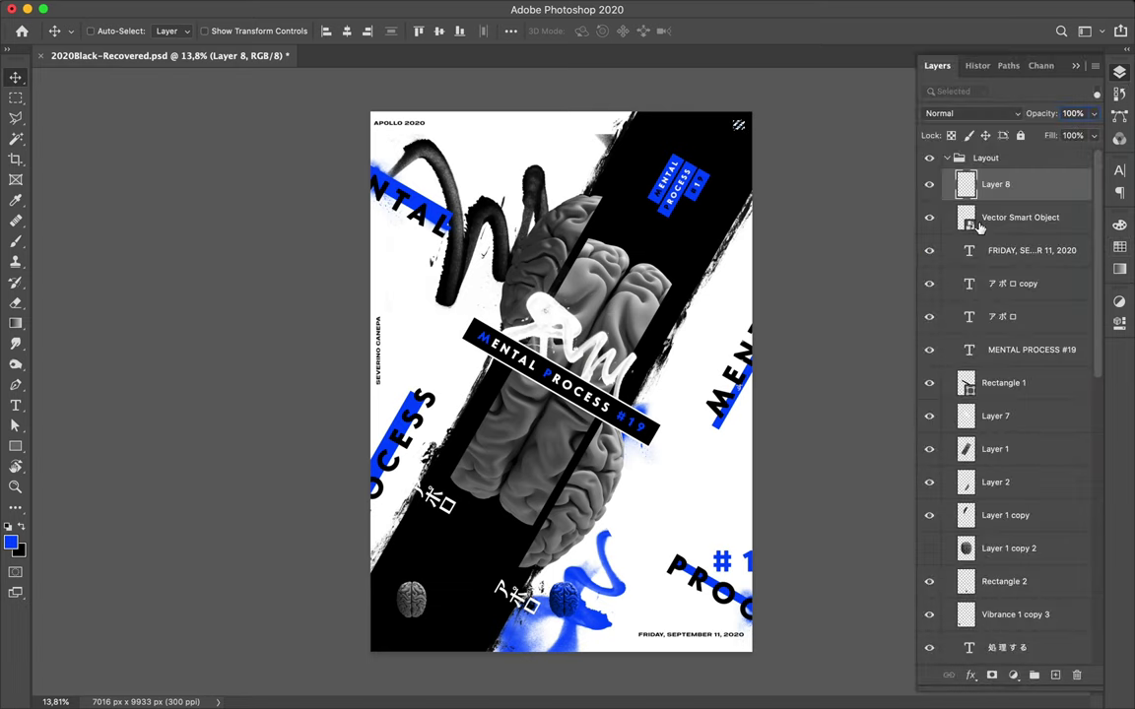
Delete the Vector Smart Object layer.
{"action": "key", "text": "m"}
{"action": "left_click", "coordinate": [1047, 215]}
{"action": "key", "text": "Delete"}
{"action": "key", "text": "v"}
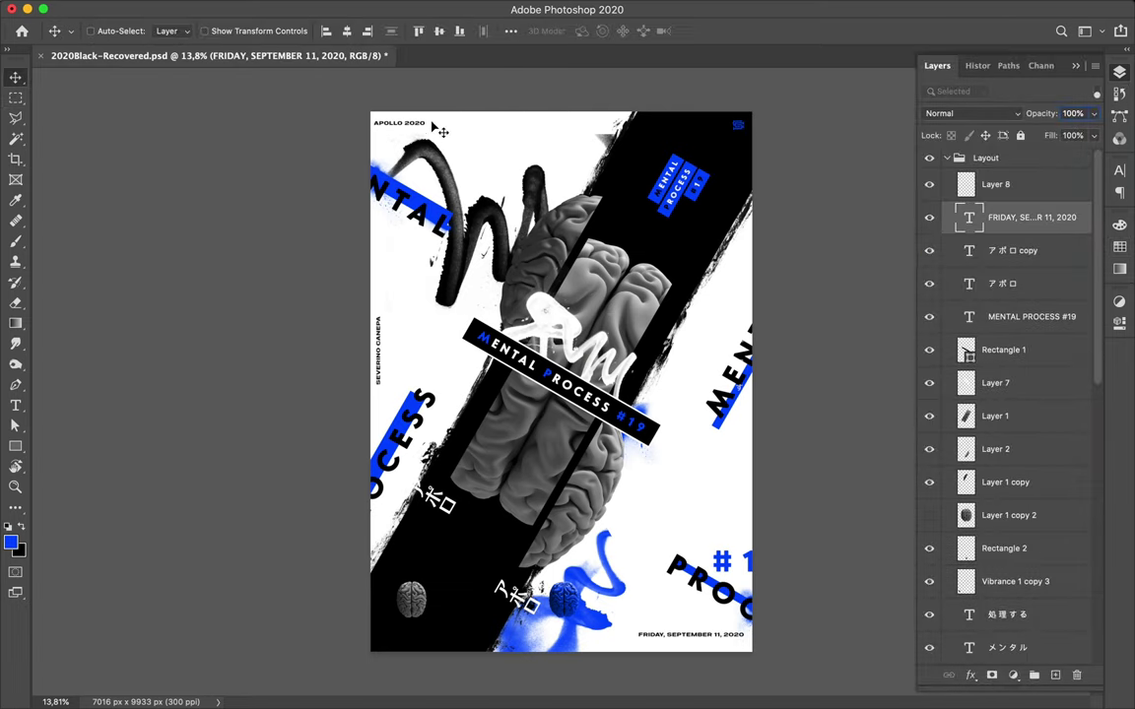
Select the APOLLO 2020, designer-name and #620 text layers together.
{"action": "left_click", "coordinate": [419, 125], "text": "ctrl"}
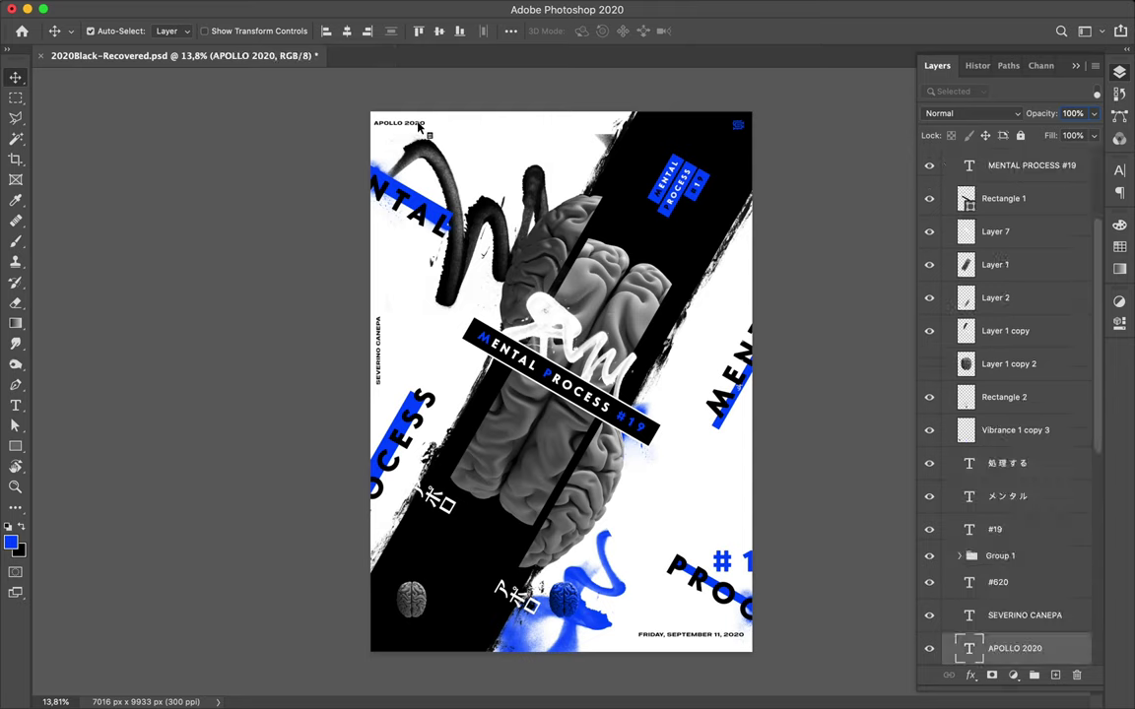
{"action": "left_click", "coordinate": [377, 347], "text": "ctrl+shift"}
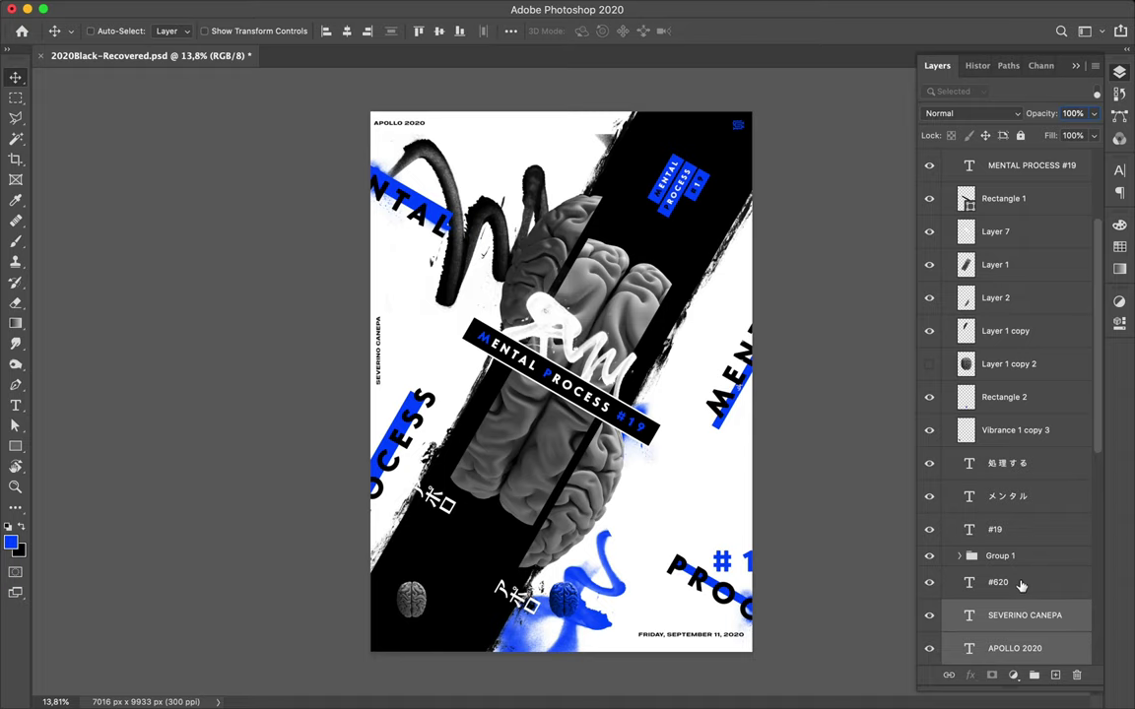
{"action": "scroll", "coordinate": [1022, 585], "scroll_direction": "down", "scroll_amount": 5}
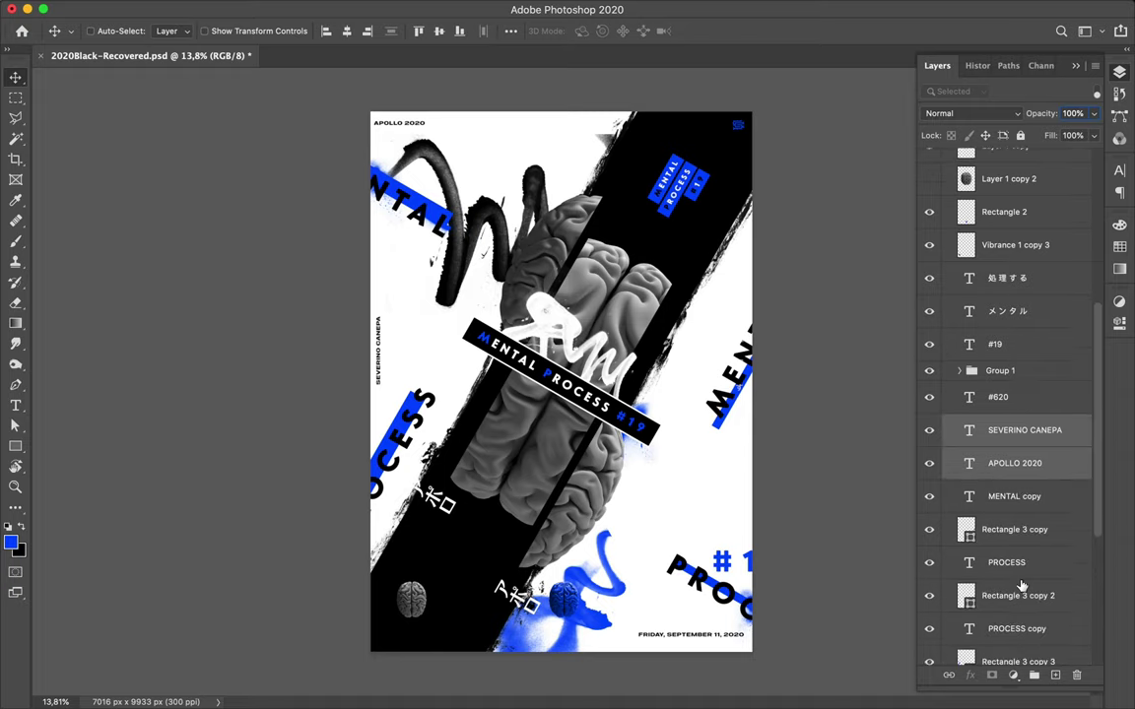
{"action": "scroll", "coordinate": [1022, 586], "scroll_direction": "up", "scroll_amount": 4}
{"action": "scroll", "coordinate": [1022, 585], "scroll_direction": "up", "scroll_amount": 5}
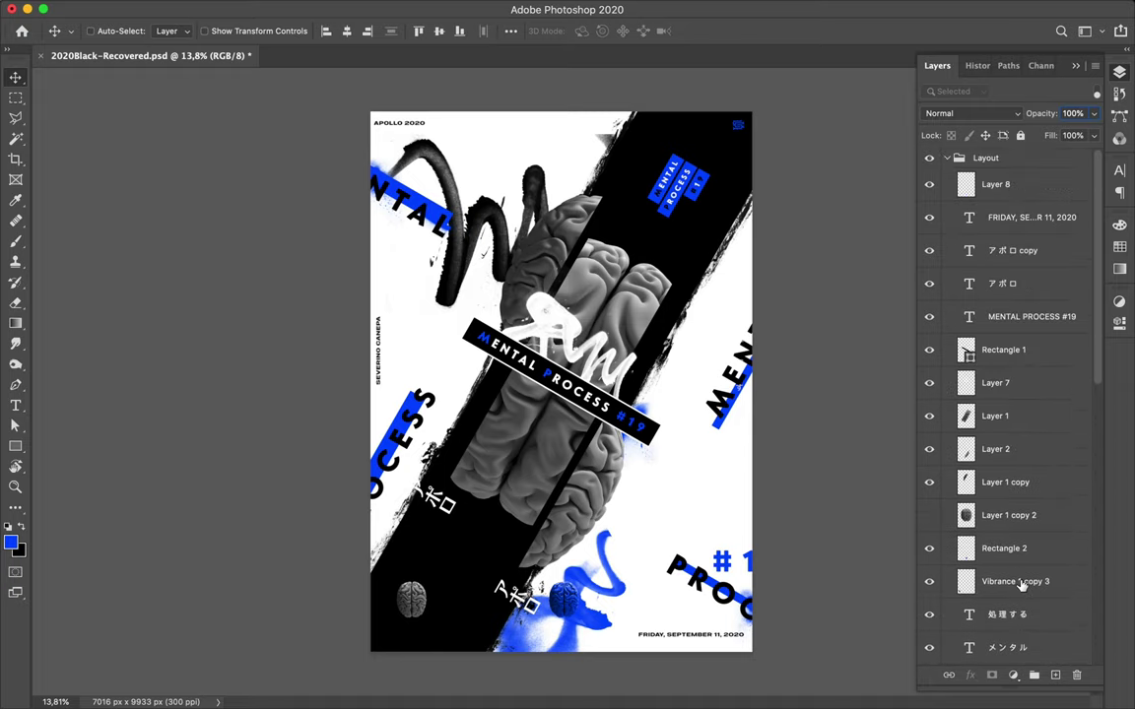
{"action": "scroll", "coordinate": [1021, 583], "scroll_direction": "down", "scroll_amount": 3}
{"action": "scroll", "coordinate": [1021, 583], "scroll_direction": "down", "scroll_amount": 2}
{"action": "scroll", "coordinate": [1021, 584], "scroll_direction": "down", "scroll_amount": 3}
{"action": "scroll", "coordinate": [1022, 551], "scroll_direction": "down", "scroll_amount": 1}
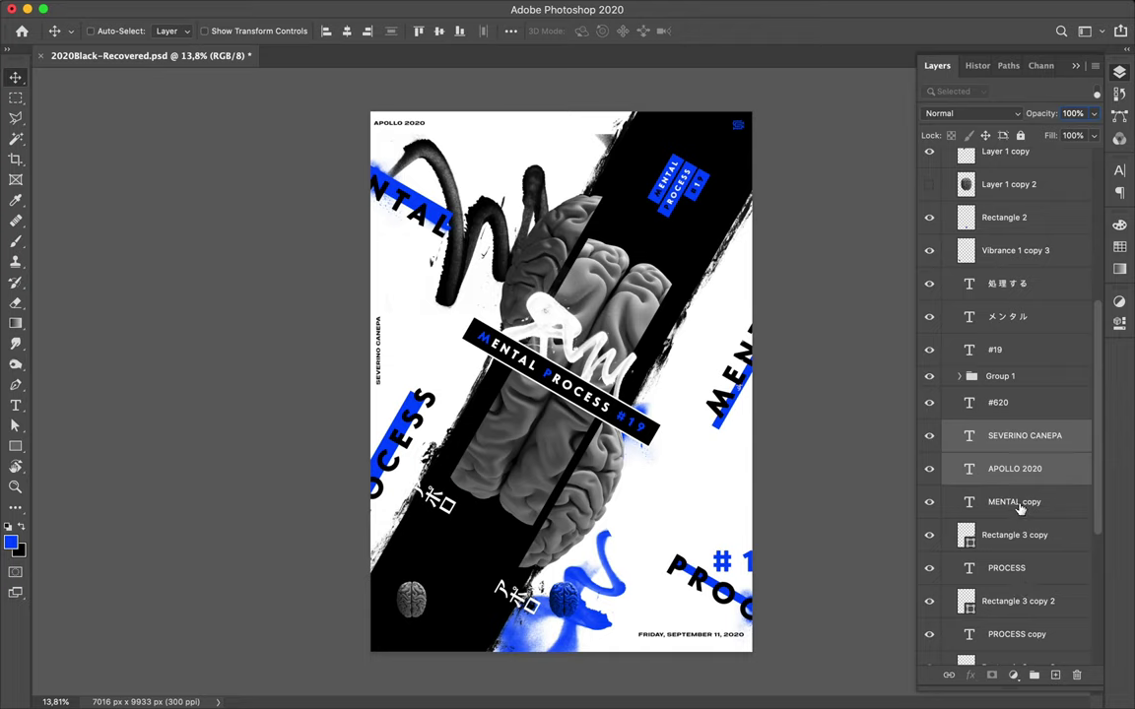
{"action": "left_click", "coordinate": [1006, 411], "text": "shift"}
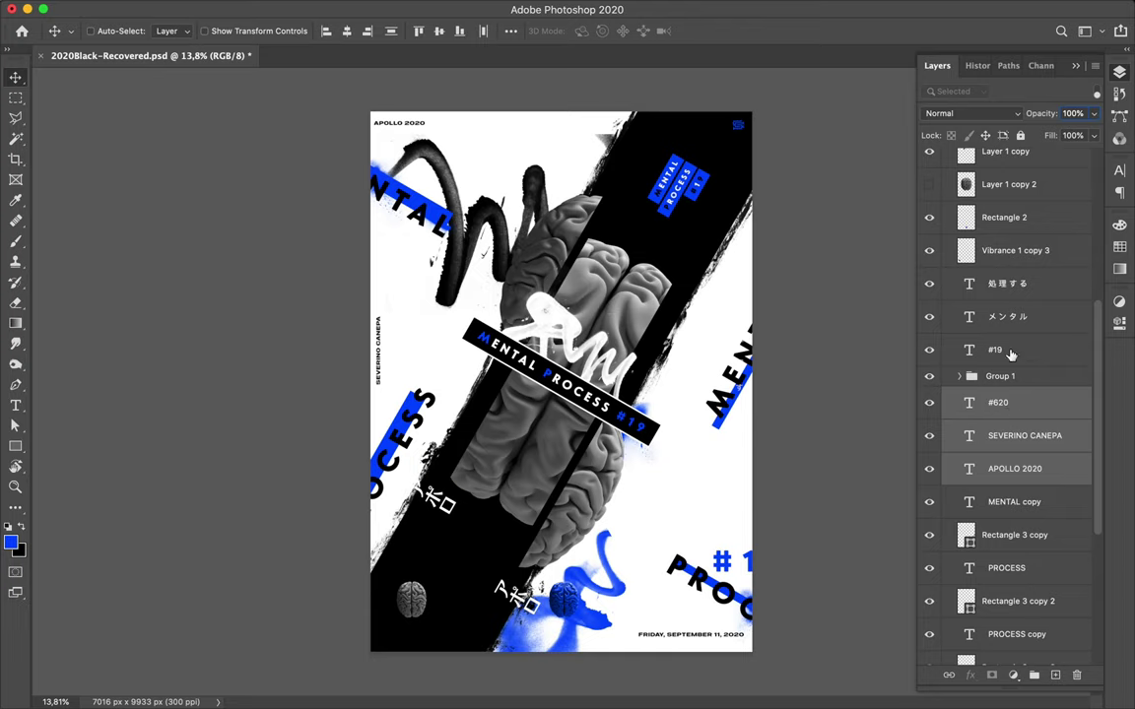
Set the selected text and the date line to Core Sans G 55 Medium Regular.
{"action": "left_click", "coordinate": [1118, 173]}
{"action": "left_click", "coordinate": [969, 195]}
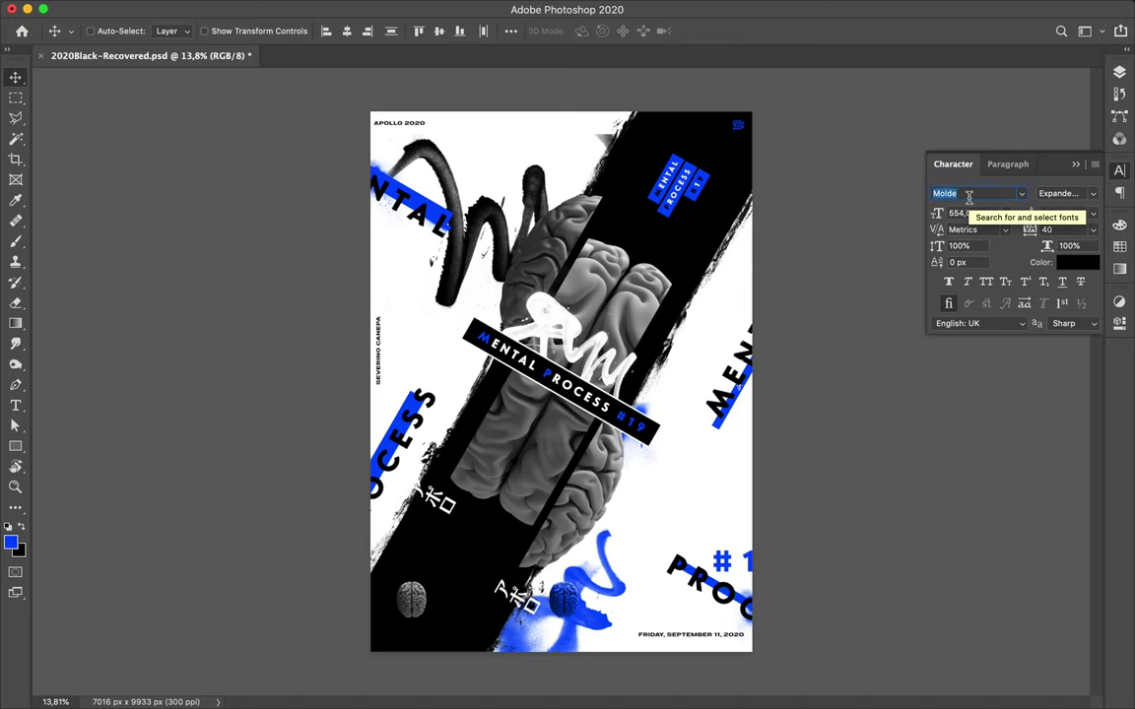
{"action": "type", "text": "core"}
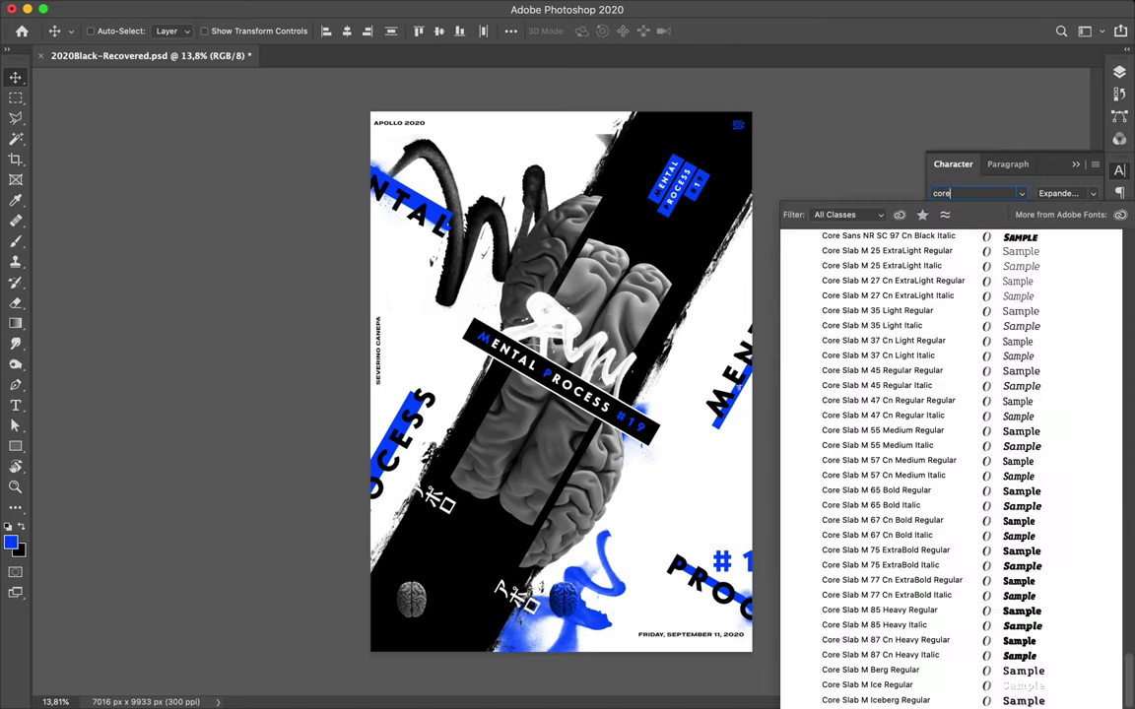
{"action": "type", "text": " sans "}
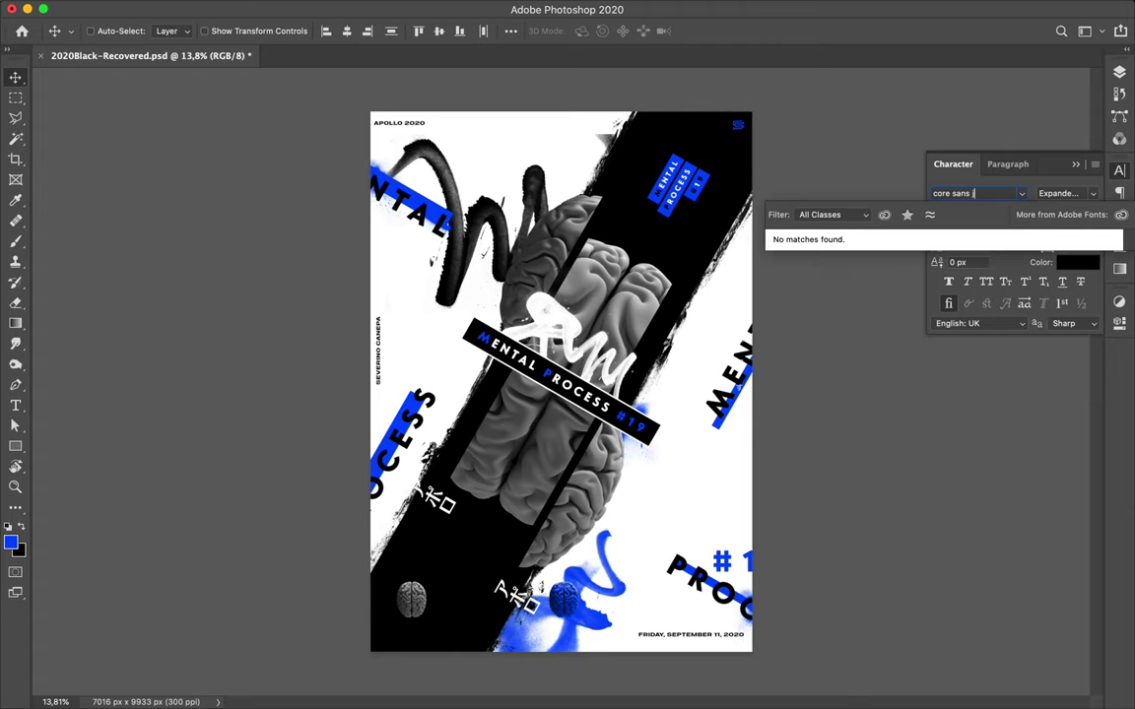
{"action": "type", "text": "g"}
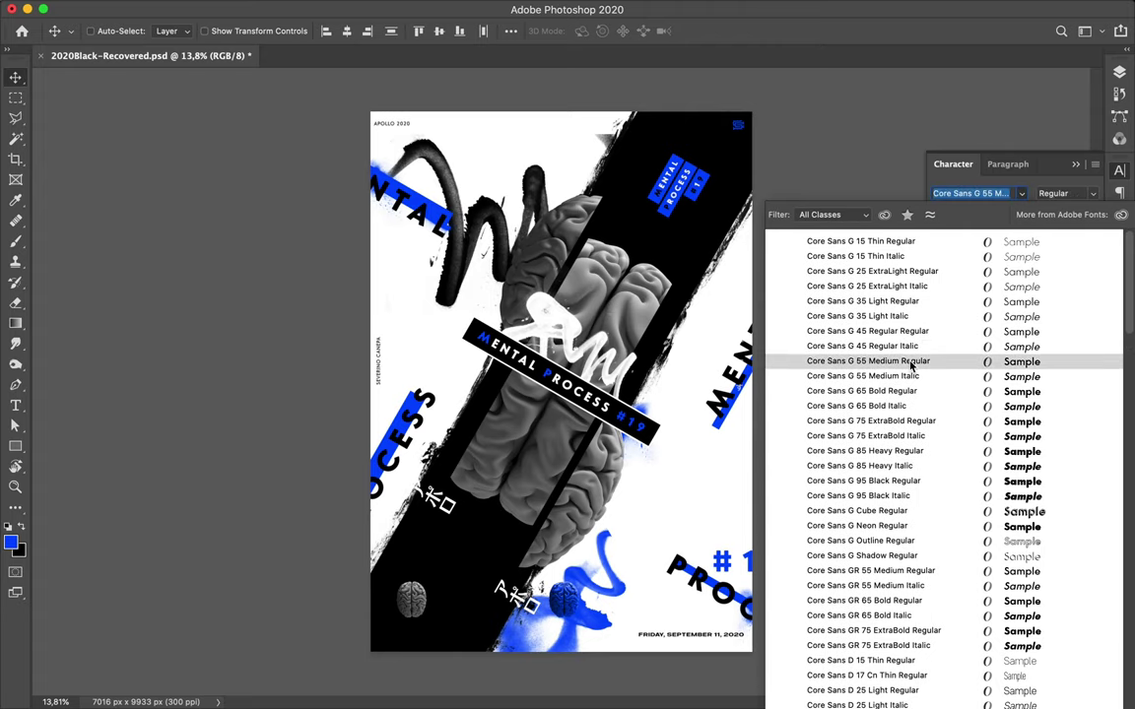
{"action": "left_click", "coordinate": [912, 364]}
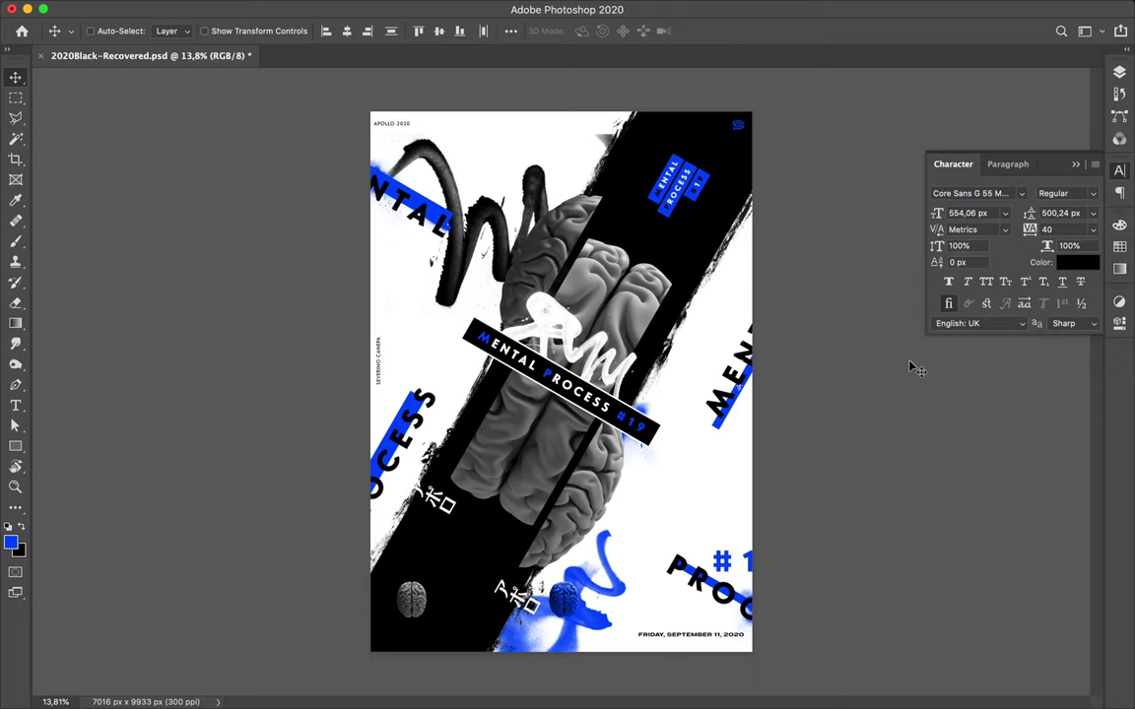
{"action": "left_click", "coordinate": [719, 640]}
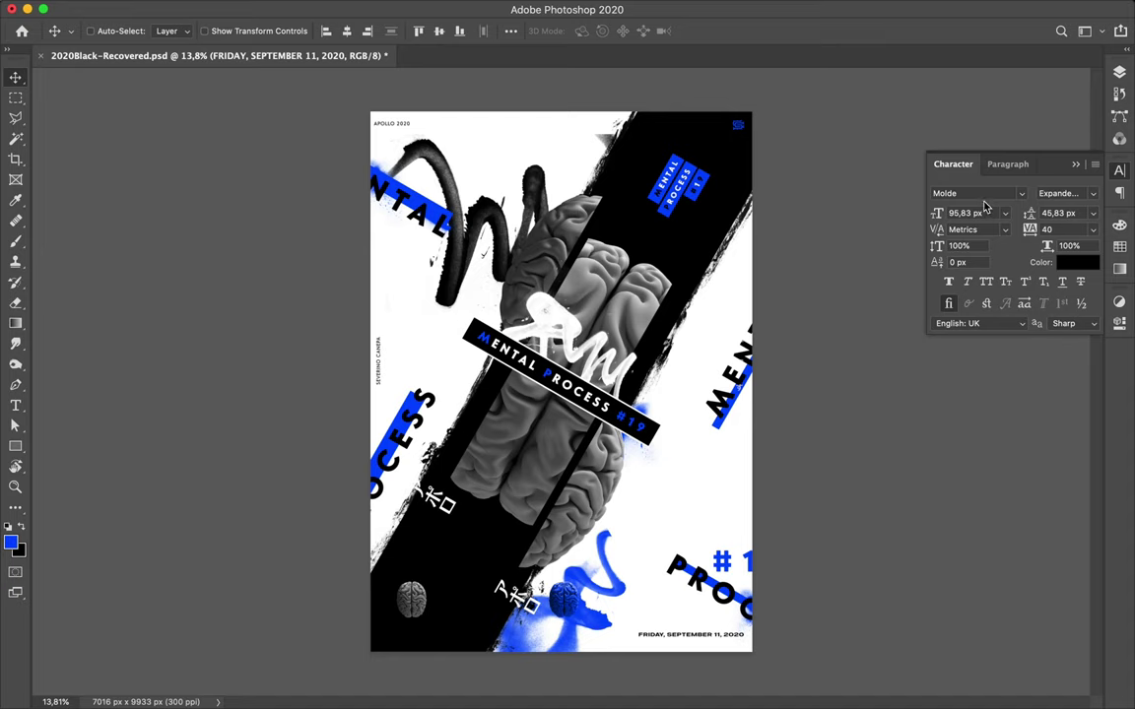
{"action": "type", "text": "core "}
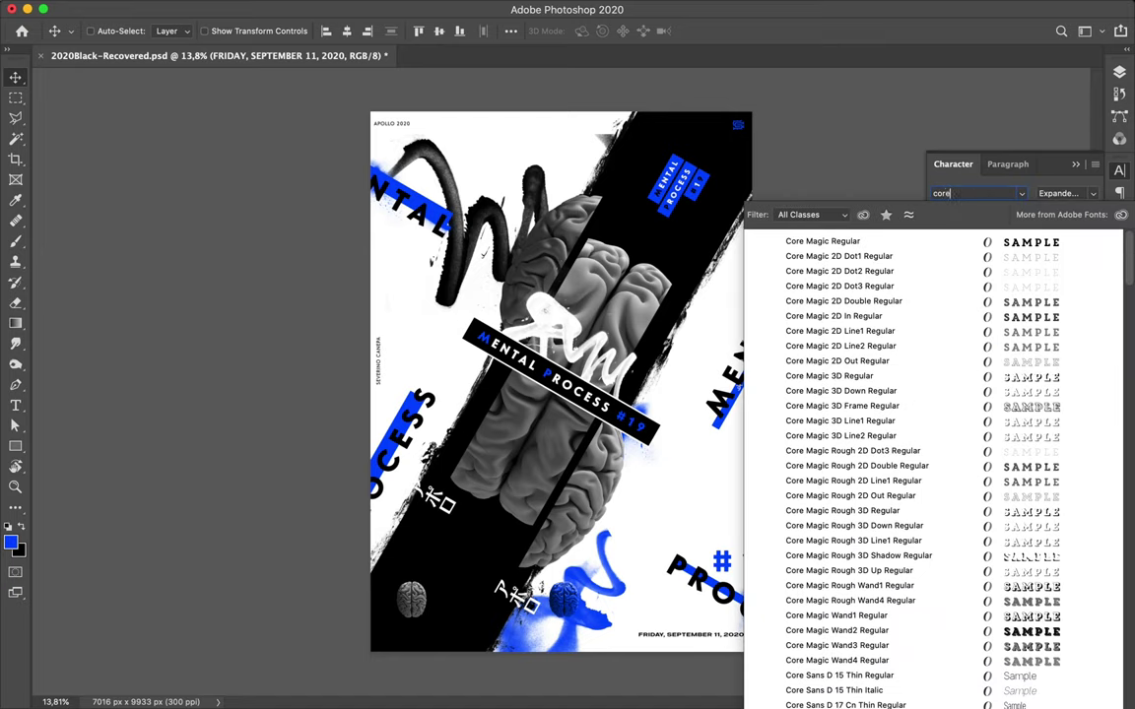
{"action": "type", "text": "sans g me"}
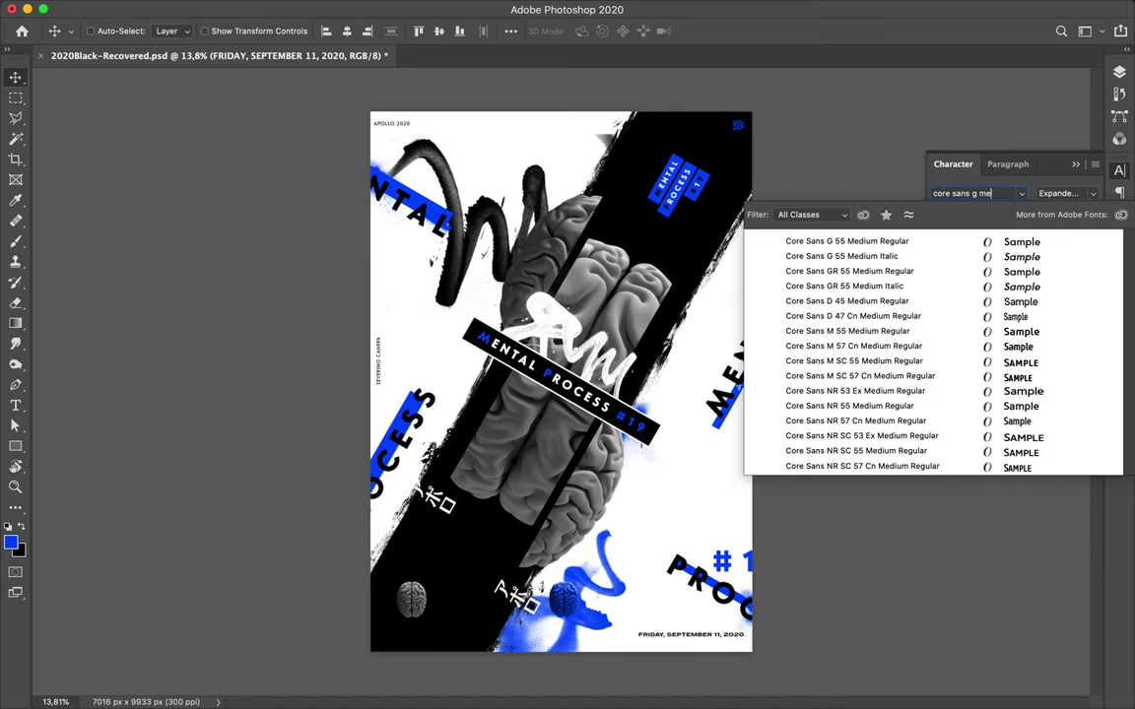
{"action": "left_click", "coordinate": [848, 241]}
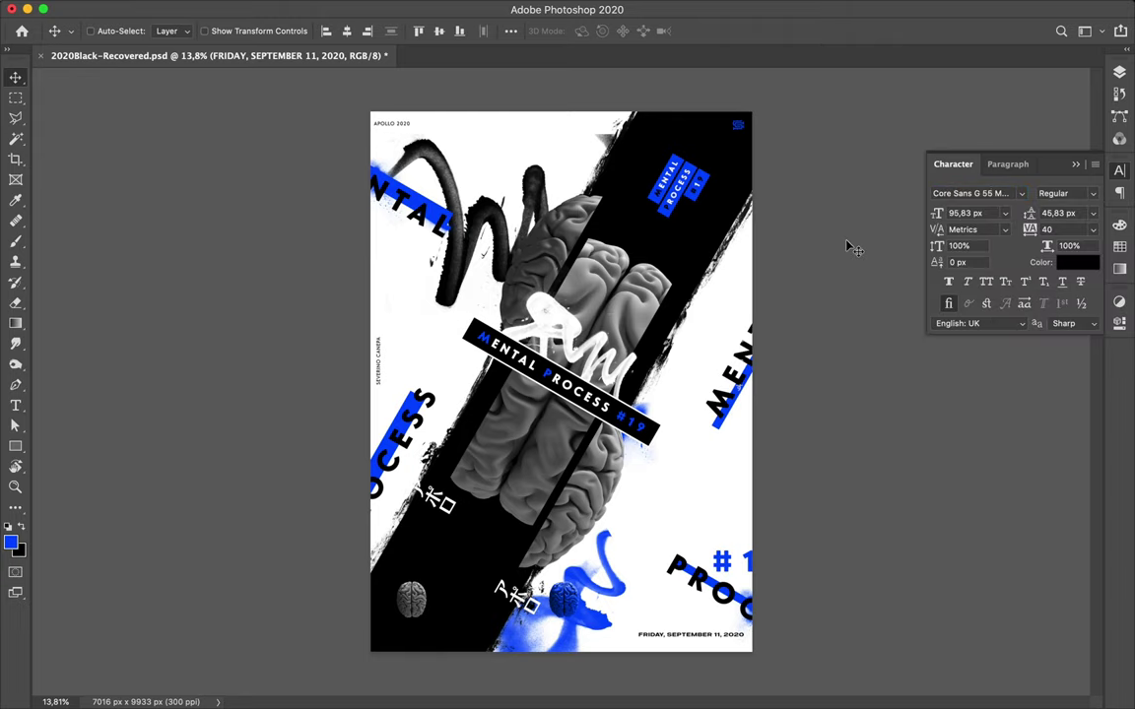
Colour the #620 label white (ffffff) in the Character panel.
{"action": "left_click", "coordinate": [389, 640], "text": "super"}
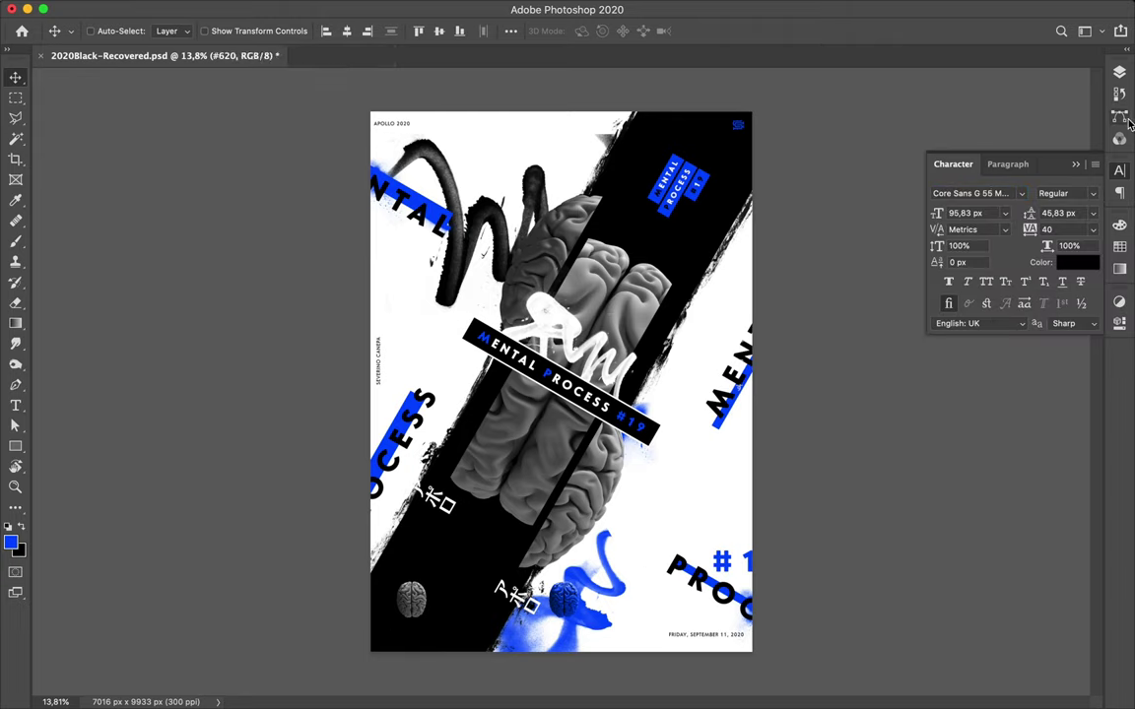
{"action": "left_click", "coordinate": [1119, 75]}
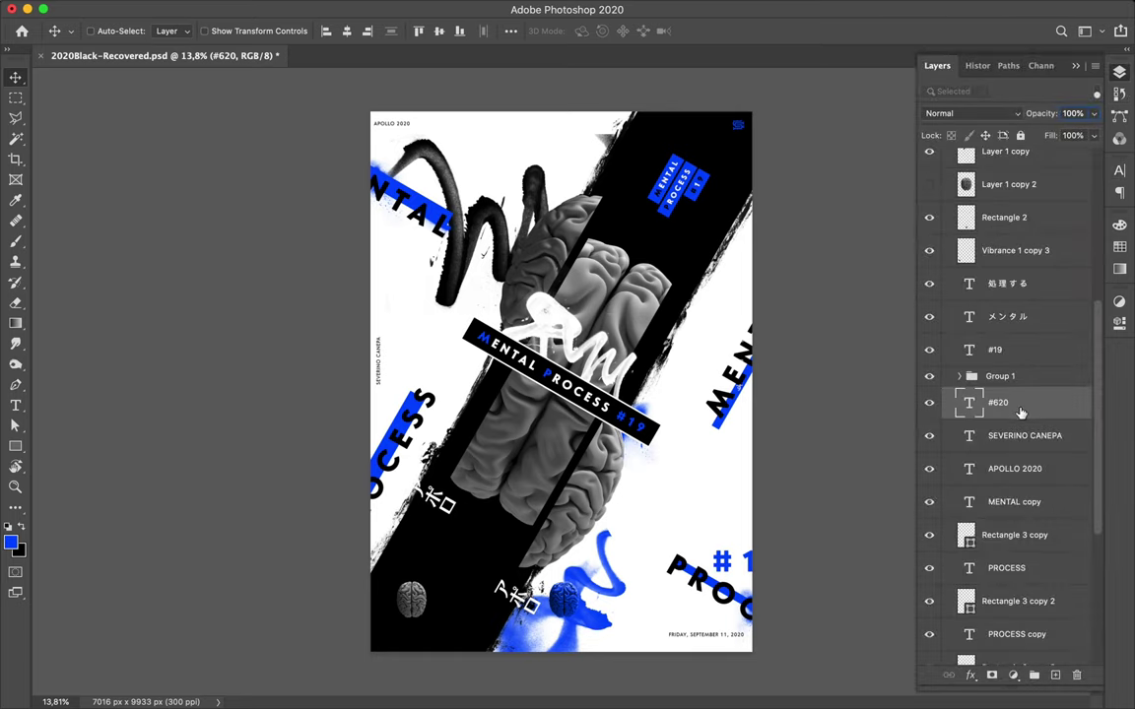
{"action": "left_click", "coordinate": [1120, 171]}
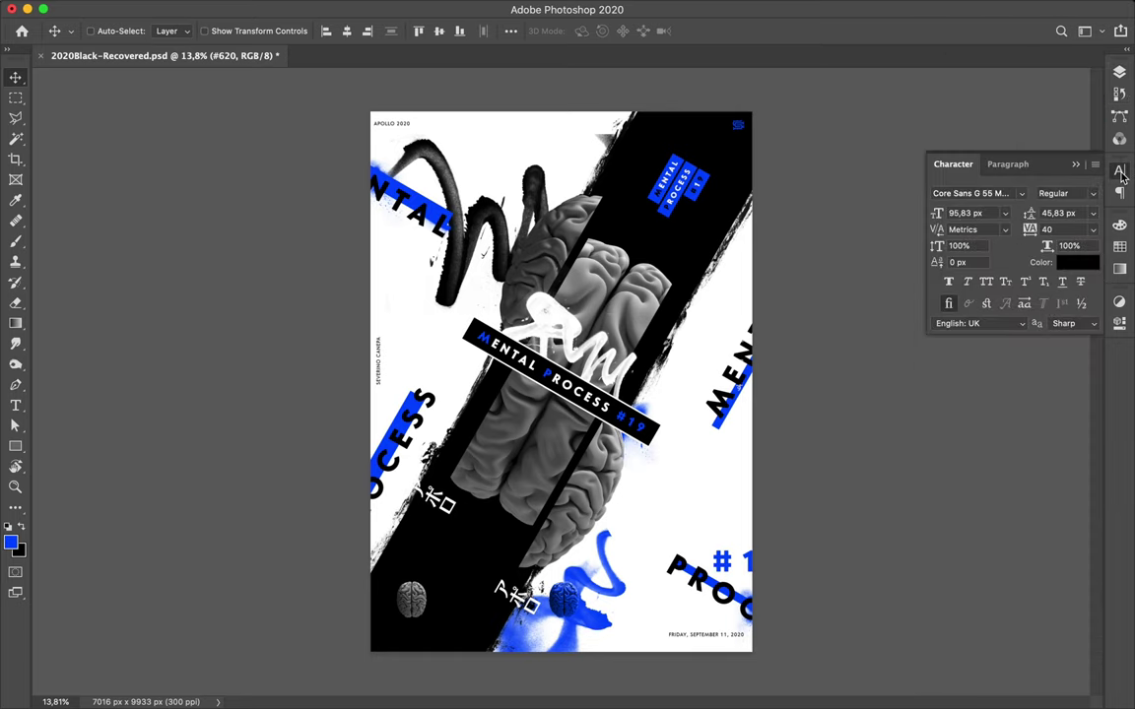
{"action": "left_click", "coordinate": [1078, 262]}
{"action": "type", "text": "ffffff"}
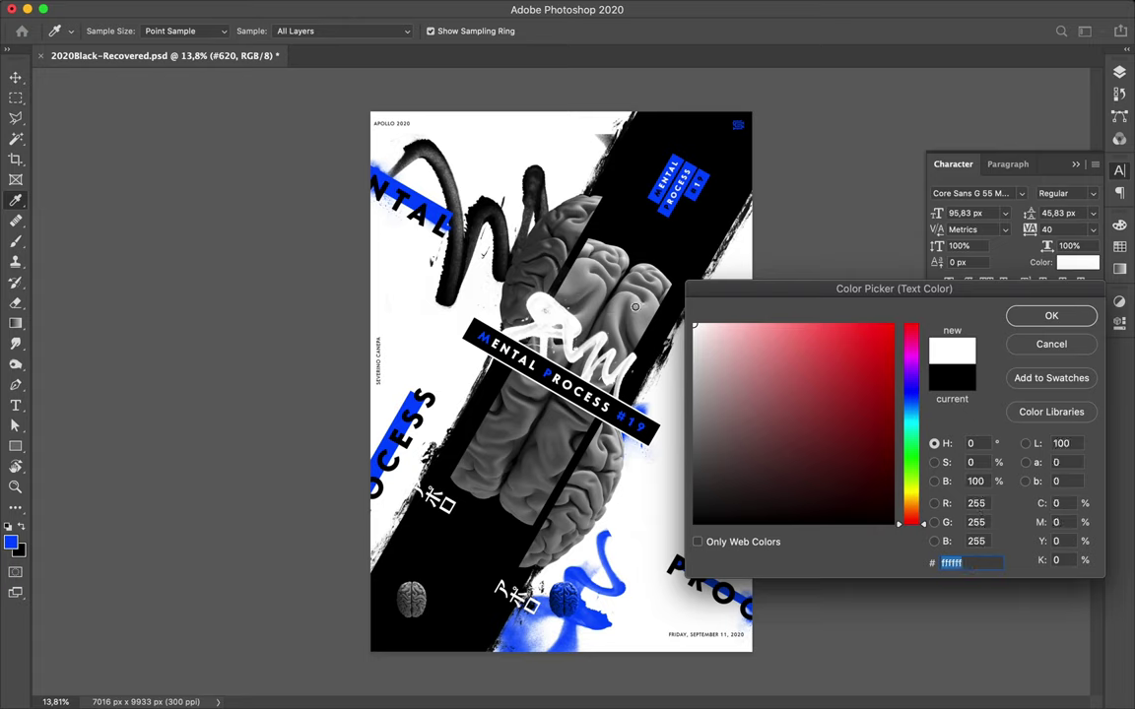
{"action": "left_click", "coordinate": [1051, 315]}
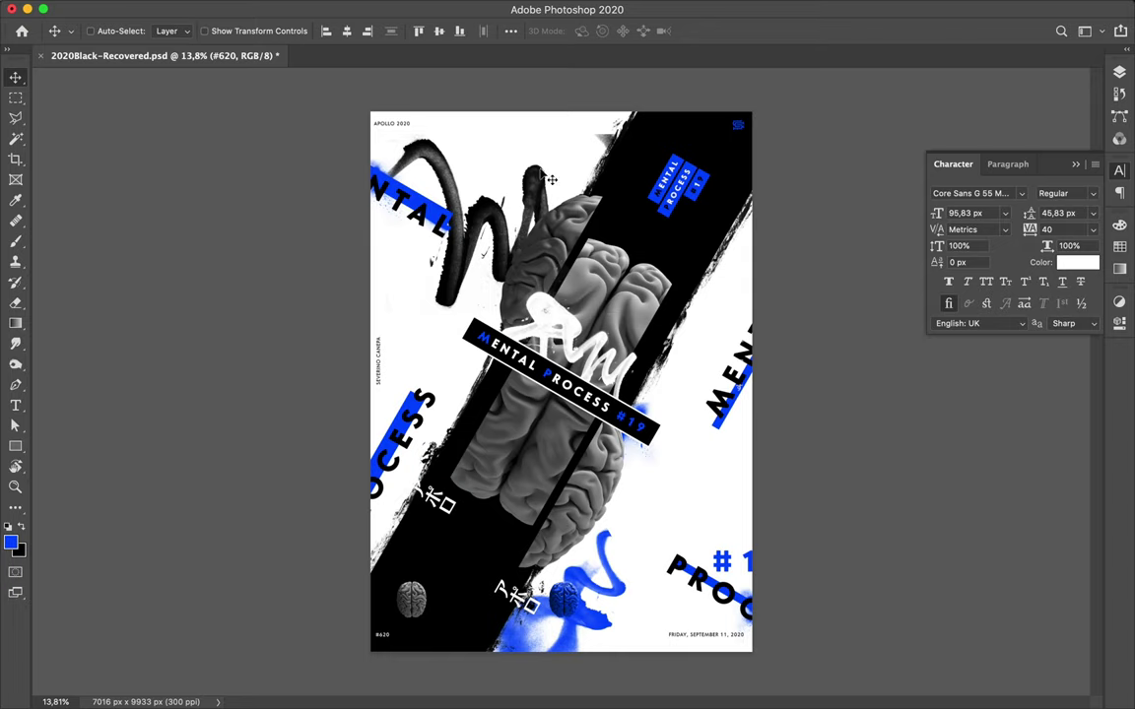
{"action": "left_click", "coordinate": [401, 125], "text": "ctrl"}
Move APOLLO 2020 beside the title banner and rotate it to -45°.
{"action": "left_click_drag", "start_coordinate": [401, 125], "coordinate": [438, 333]}
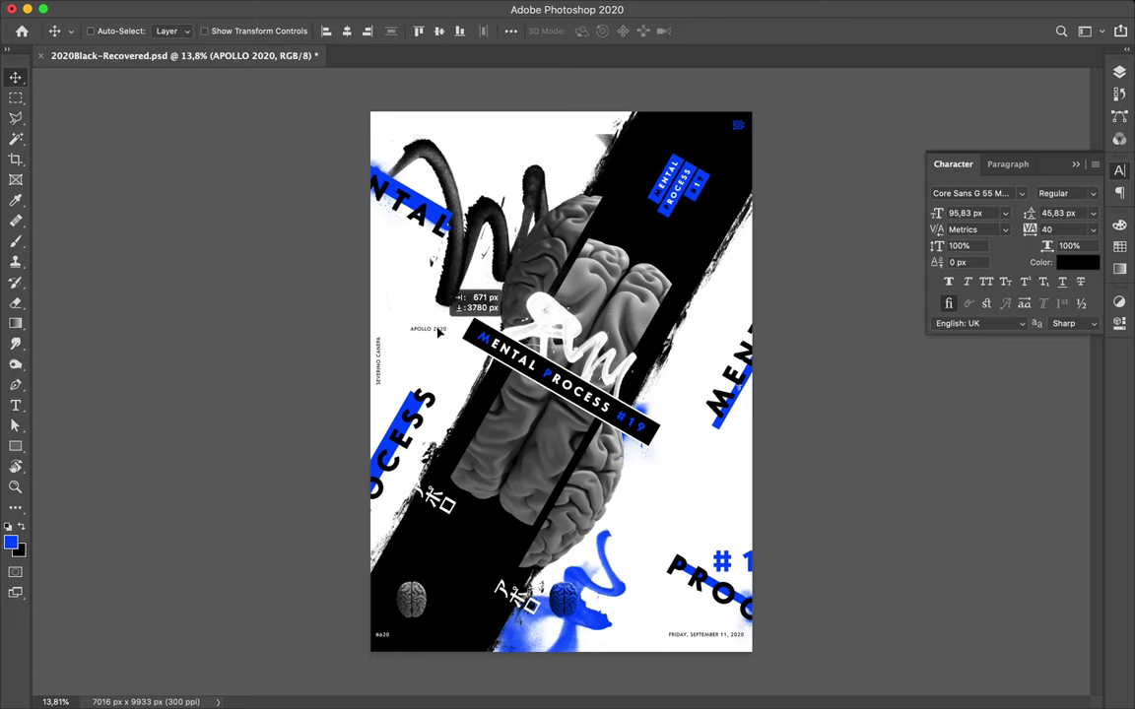
{"action": "key", "text": "ctrl+t"}
{"action": "left_click_drag", "start_coordinate": [466, 314], "coordinate": [435, 289]}
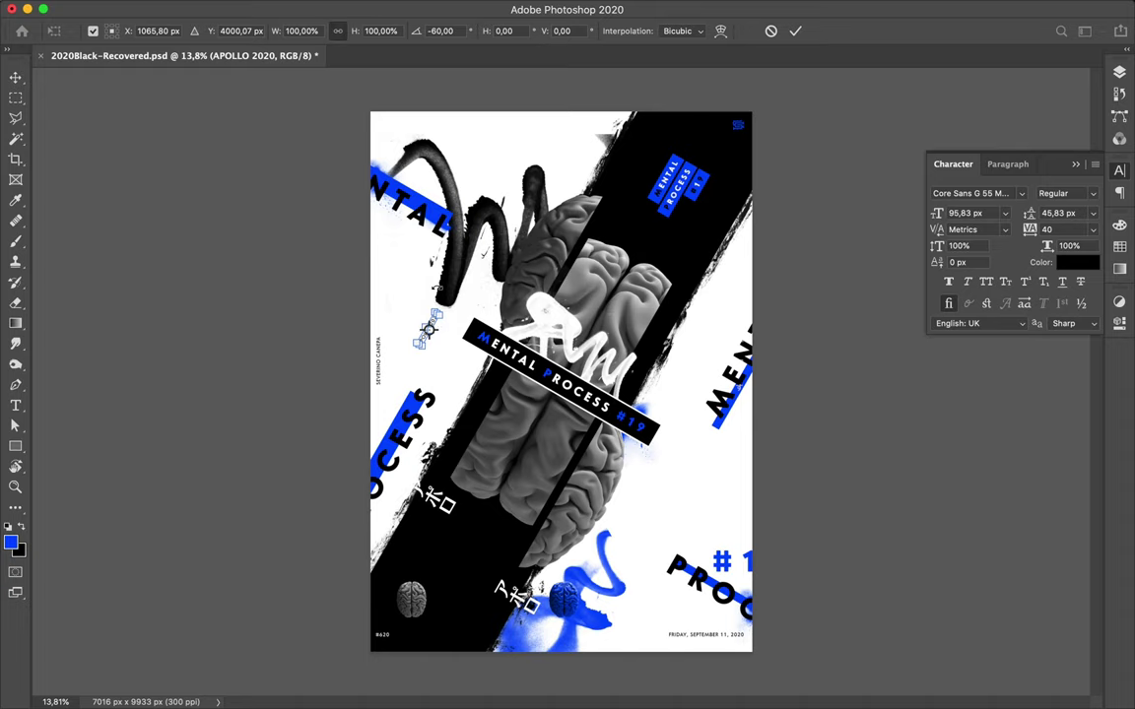
{"action": "key", "text": "Return"}
{"action": "key", "text": "ctrl+plus"}
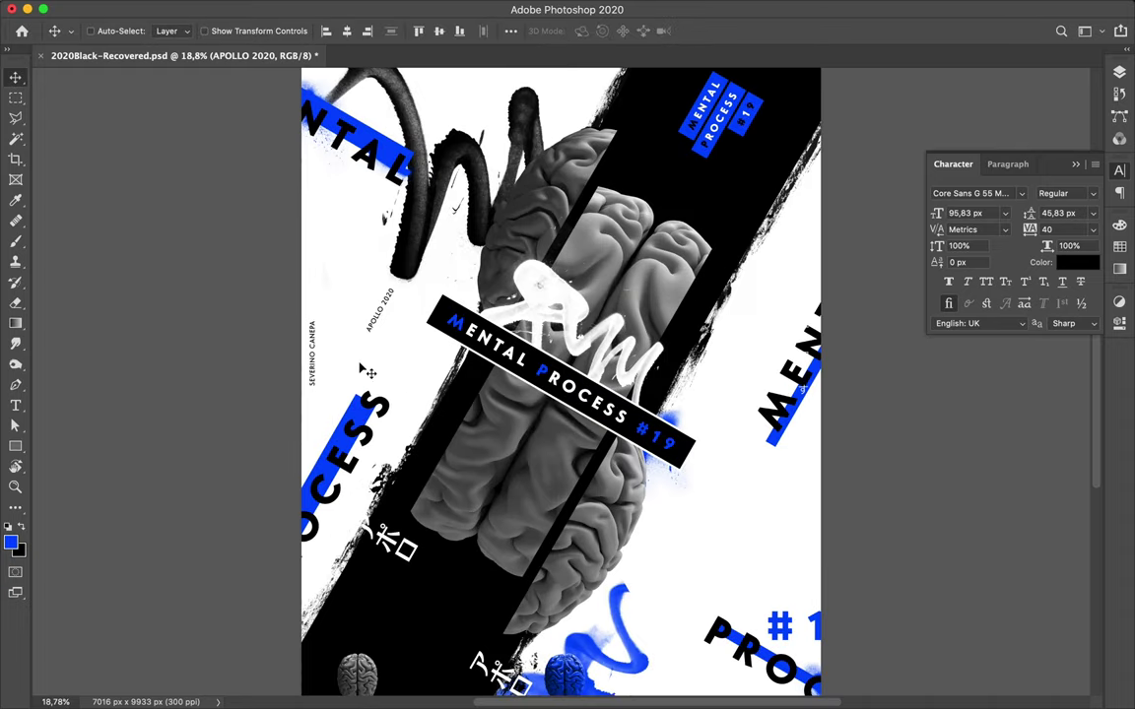
Rotate the designer-name label to 120° and place it beside the title banner.
{"action": "left_click", "coordinate": [313, 362], "text": "ctrl"}
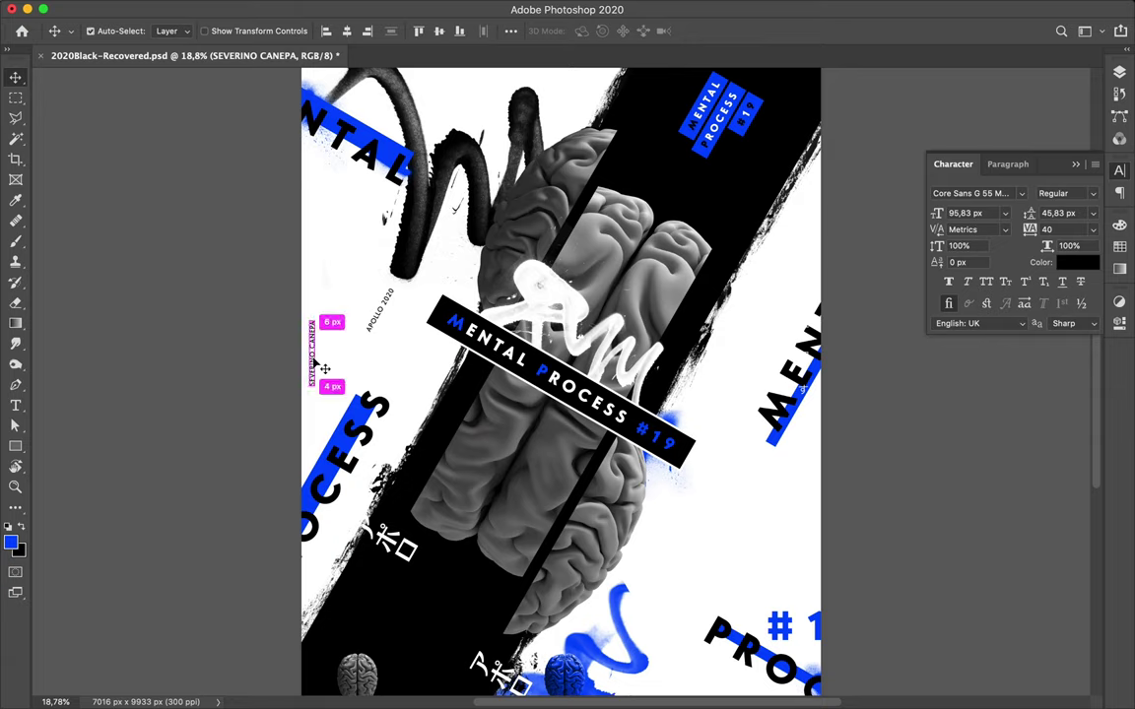
{"action": "key", "text": "ctrl+t"}
{"action": "mouse_move", "coordinate": [313, 280]}
{"action": "left_mouse_down"}
{"action": "mouse_move", "coordinate": [426, 411]}
{"action": "mouse_move", "coordinate": [434, 394]}
{"action": "left_mouse_up"}
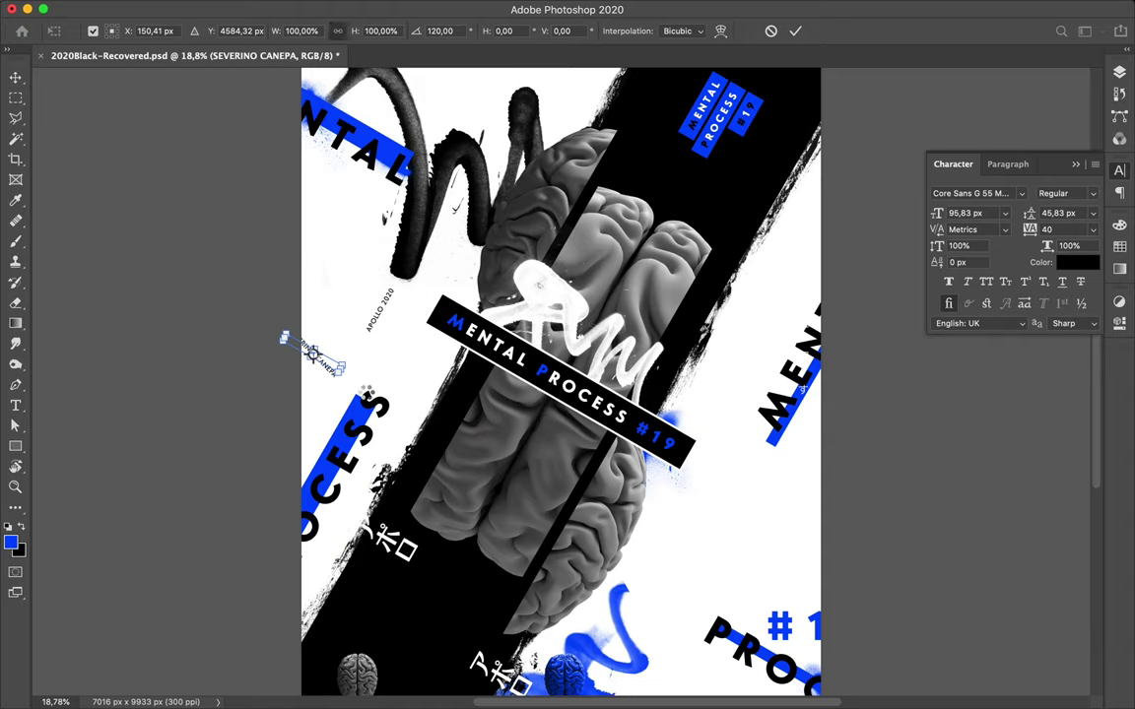
{"action": "key", "text": "Return"}
{"action": "left_click_drag", "start_coordinate": [335, 373], "coordinate": [714, 537]}
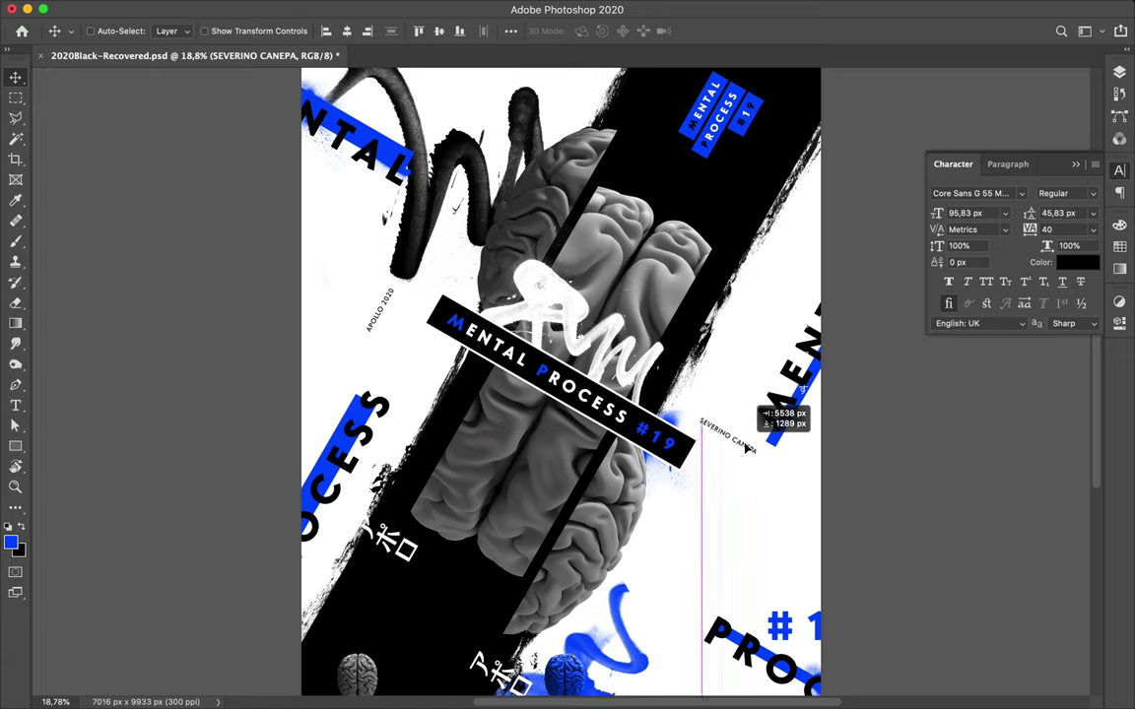
{"action": "left_click_drag", "start_coordinate": [713, 538], "coordinate": [739, 454]}
{"action": "scroll", "coordinate": [741, 451], "scroll_direction": "down", "scroll_amount": 5}
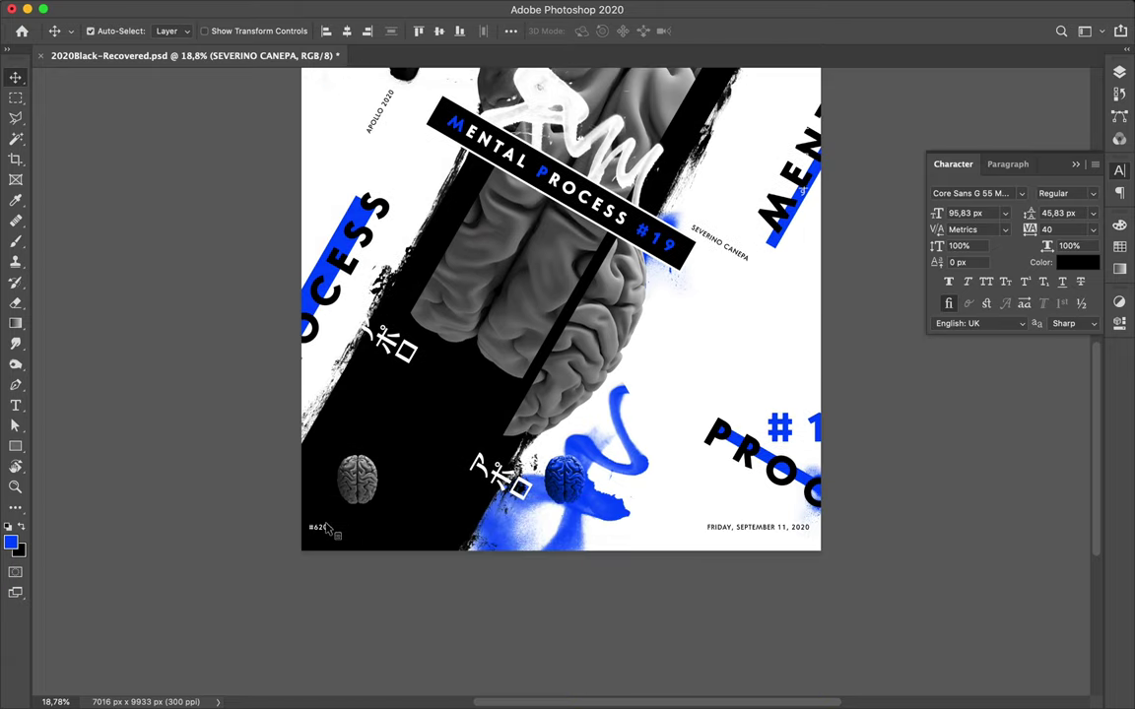
Rotate the #620 label diagonally.
{"action": "left_click", "coordinate": [321, 529], "text": "ctrl"}
{"action": "key", "text": "ctrl+t"}
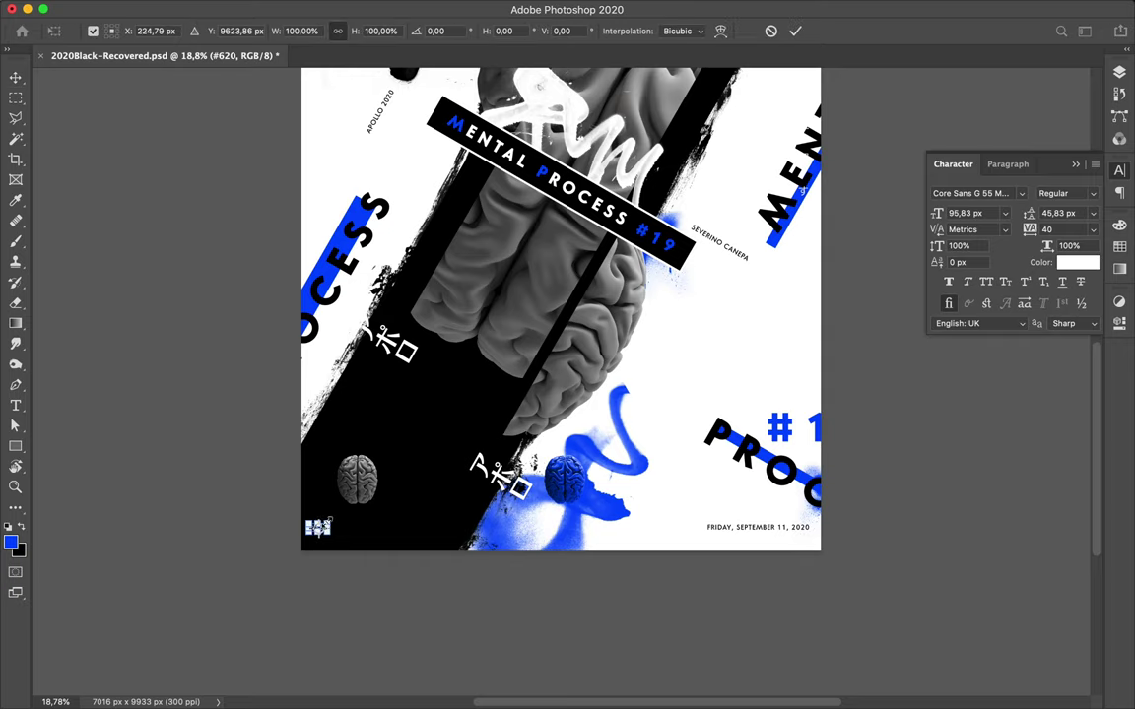
{"action": "left_click_drag", "start_coordinate": [335, 513], "coordinate": [317, 493]}
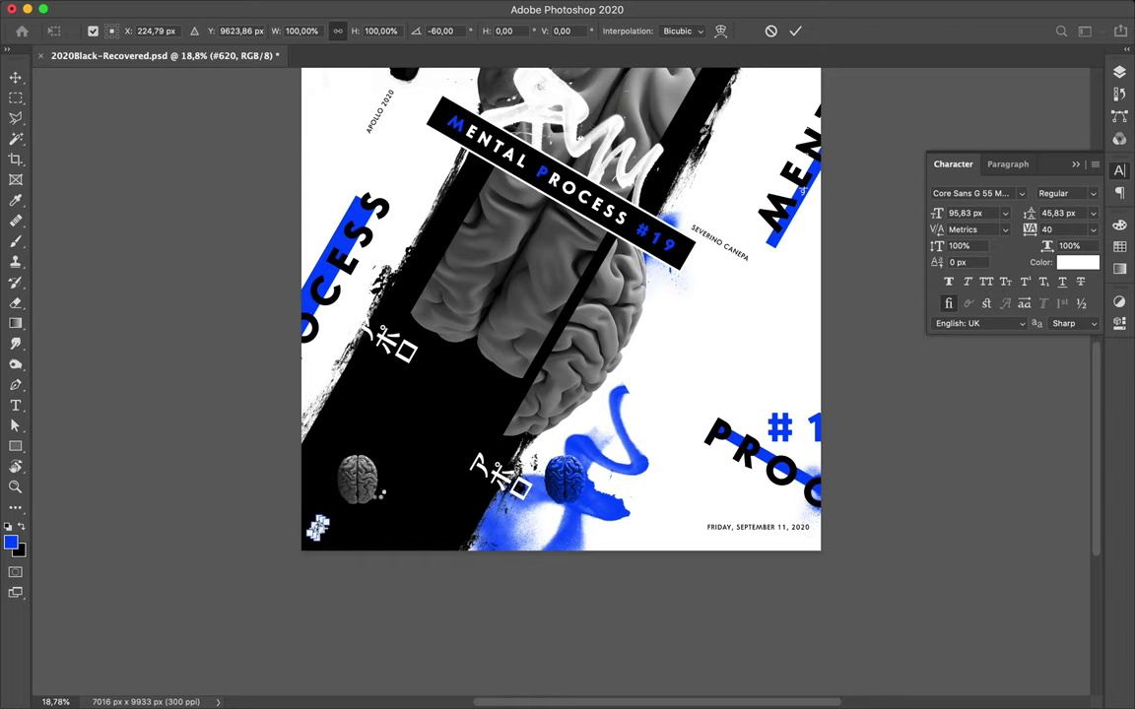
{"action": "key", "text": "Return"}
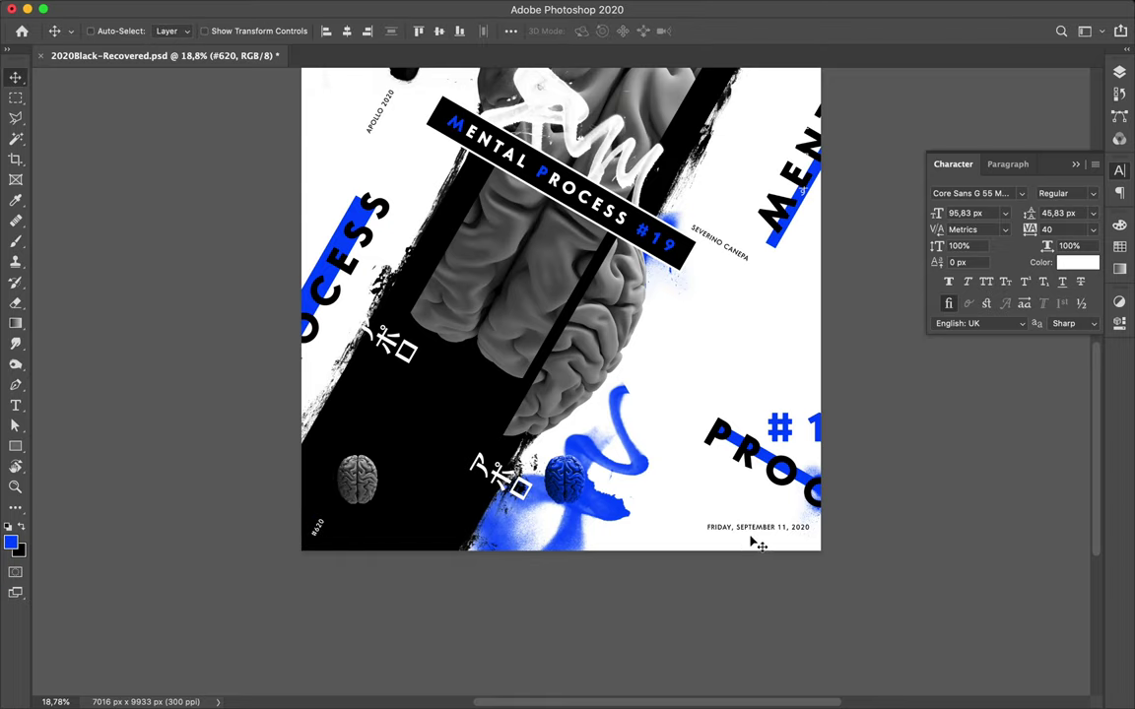
Tilt the date text to 30° and tuck it under the PROCESS lettering.
{"action": "left_click", "coordinate": [764, 533]}
{"action": "key", "text": "ctrl+t"}
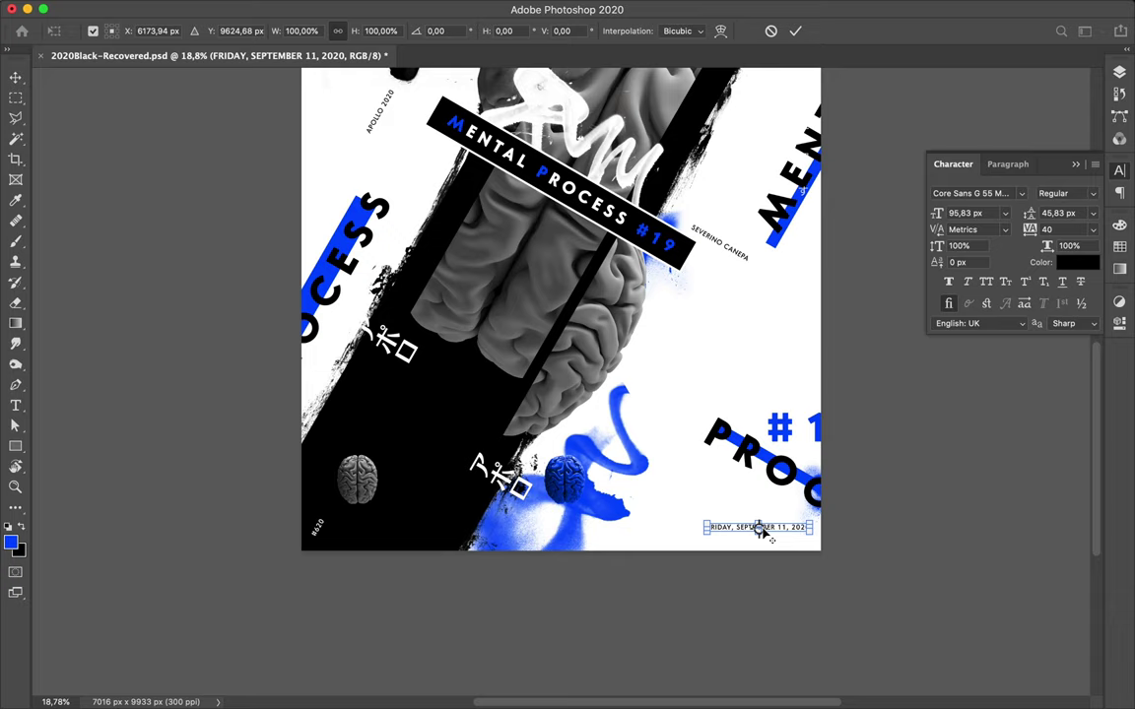
{"action": "left_click_drag", "start_coordinate": [706, 502], "coordinate": [734, 481]}
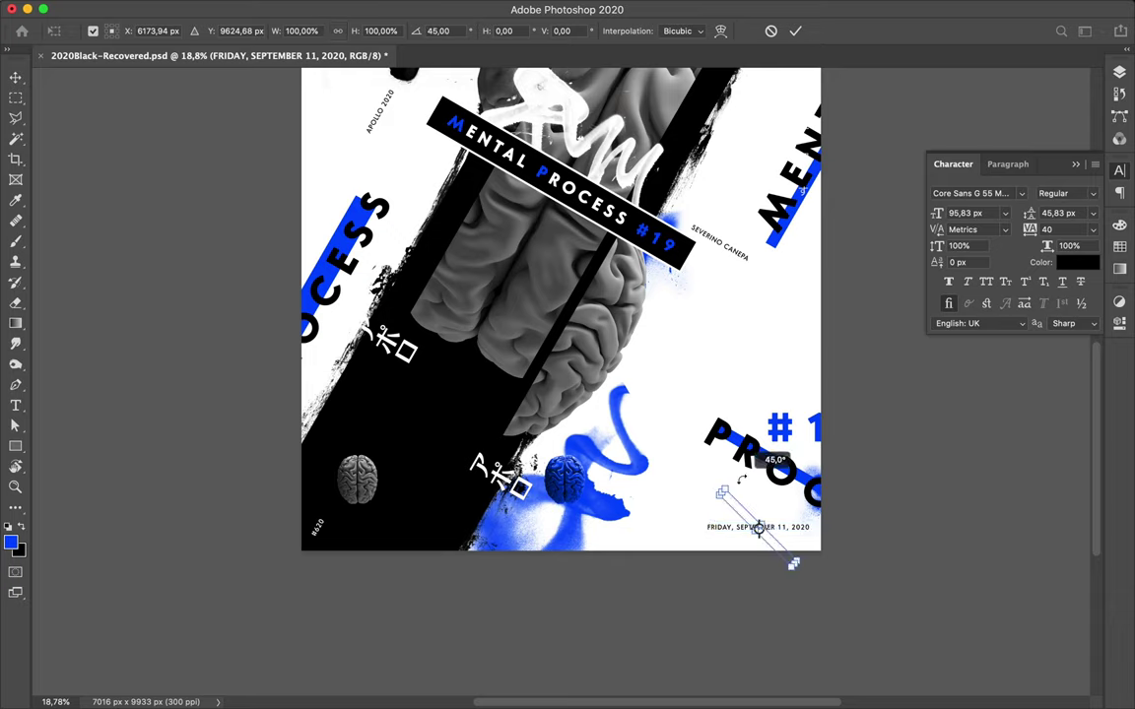
{"action": "left_click_drag", "start_coordinate": [734, 481], "coordinate": [732, 484]}
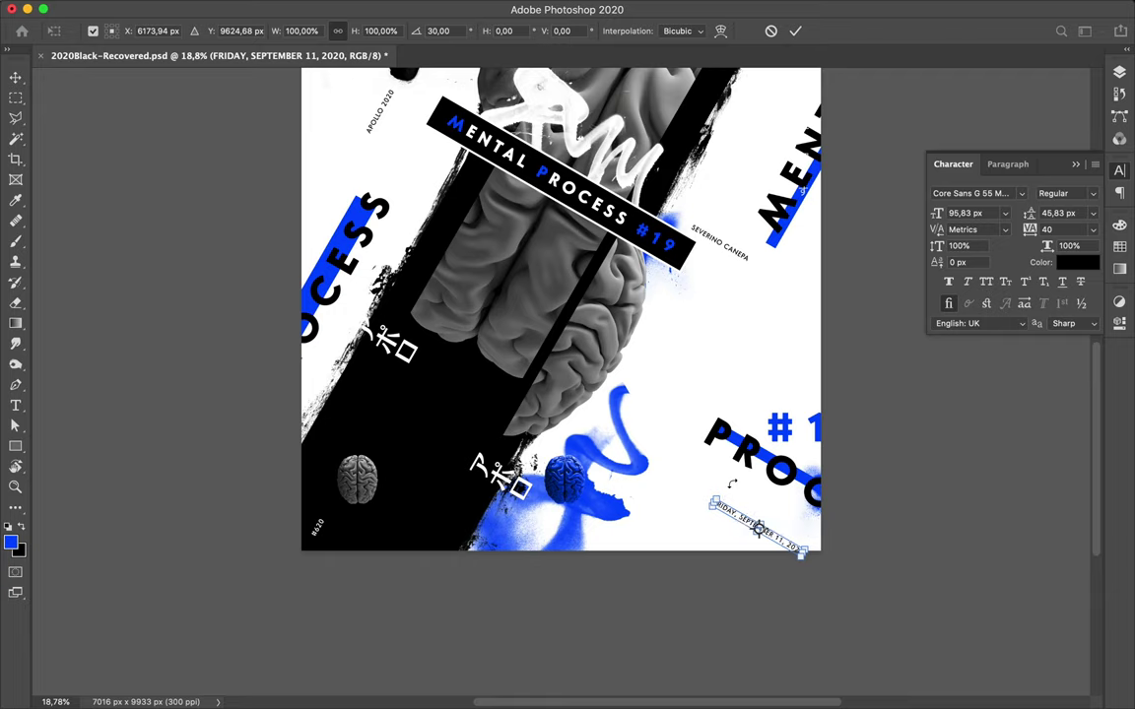
{"action": "key", "text": "Return"}
{"action": "left_click_drag", "start_coordinate": [752, 525], "coordinate": [733, 489]}
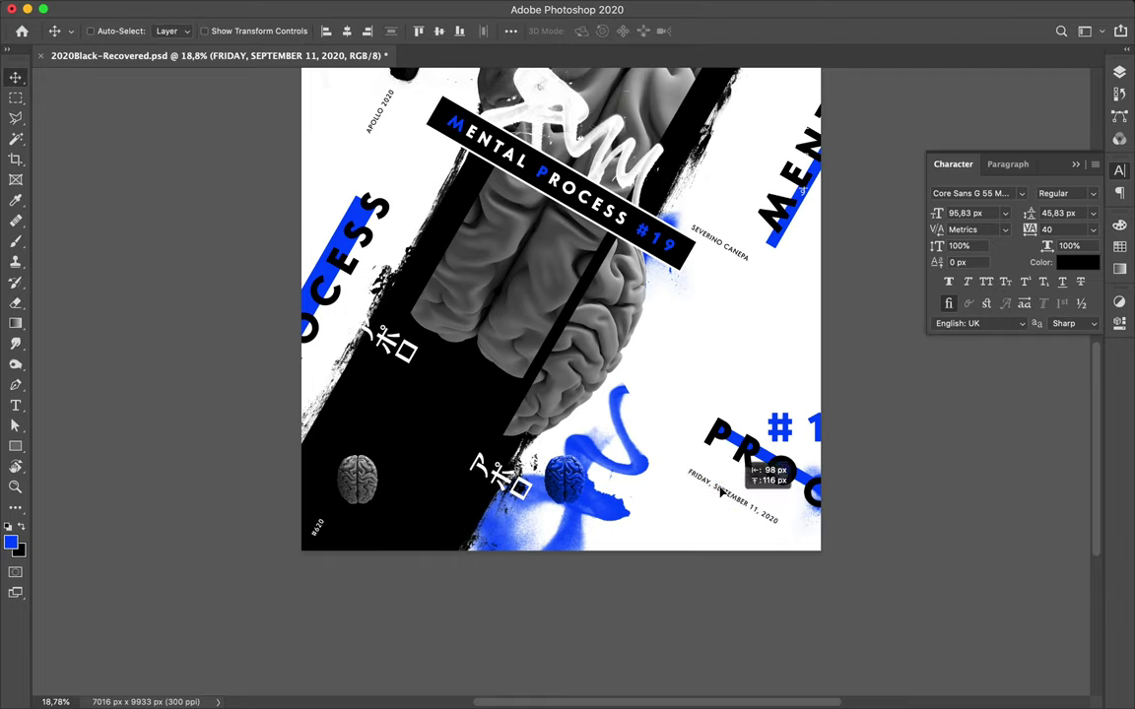
{"action": "left_click_drag", "start_coordinate": [732, 491], "coordinate": [739, 479]}
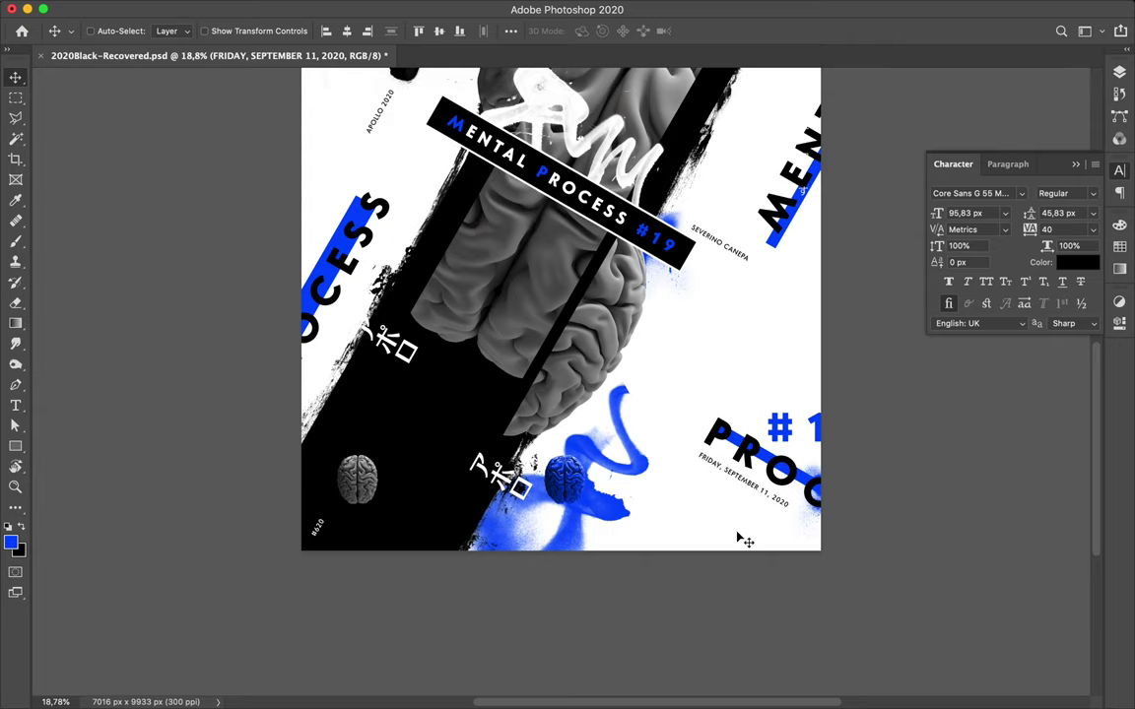
{"action": "scroll", "coordinate": [754, 295], "scroll_direction": "up", "scroll_amount": 10}
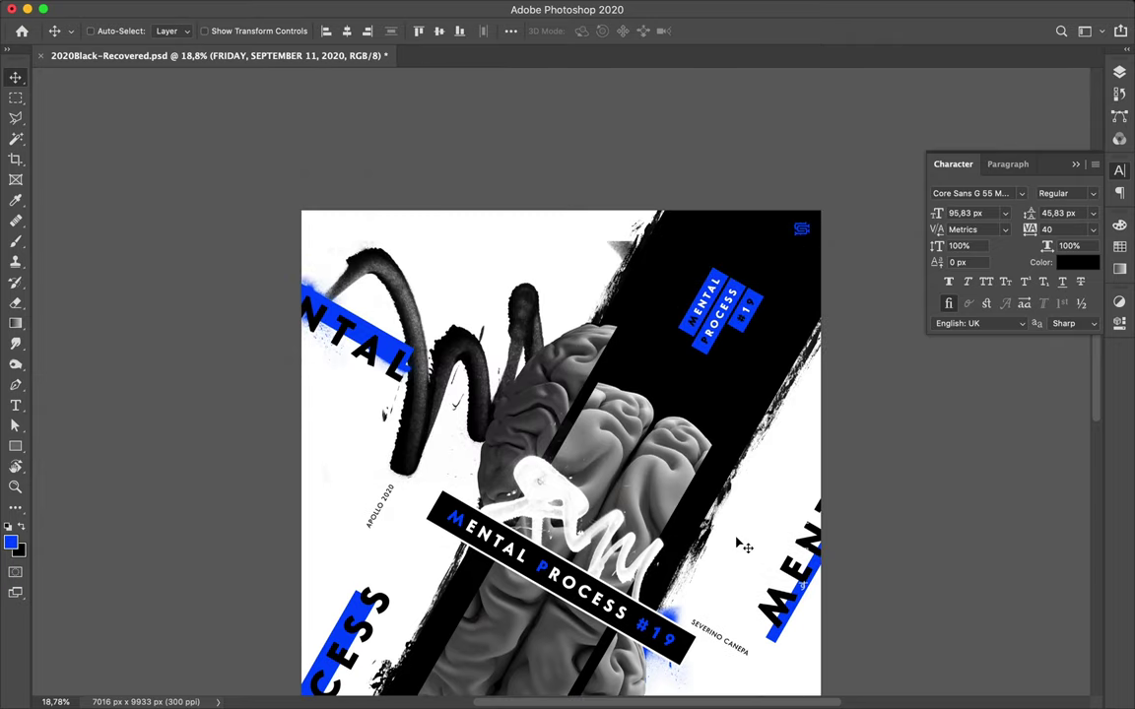
Rotate the small top-right logo by 30°.
{"action": "left_click", "coordinate": [802, 230], "text": "super"}
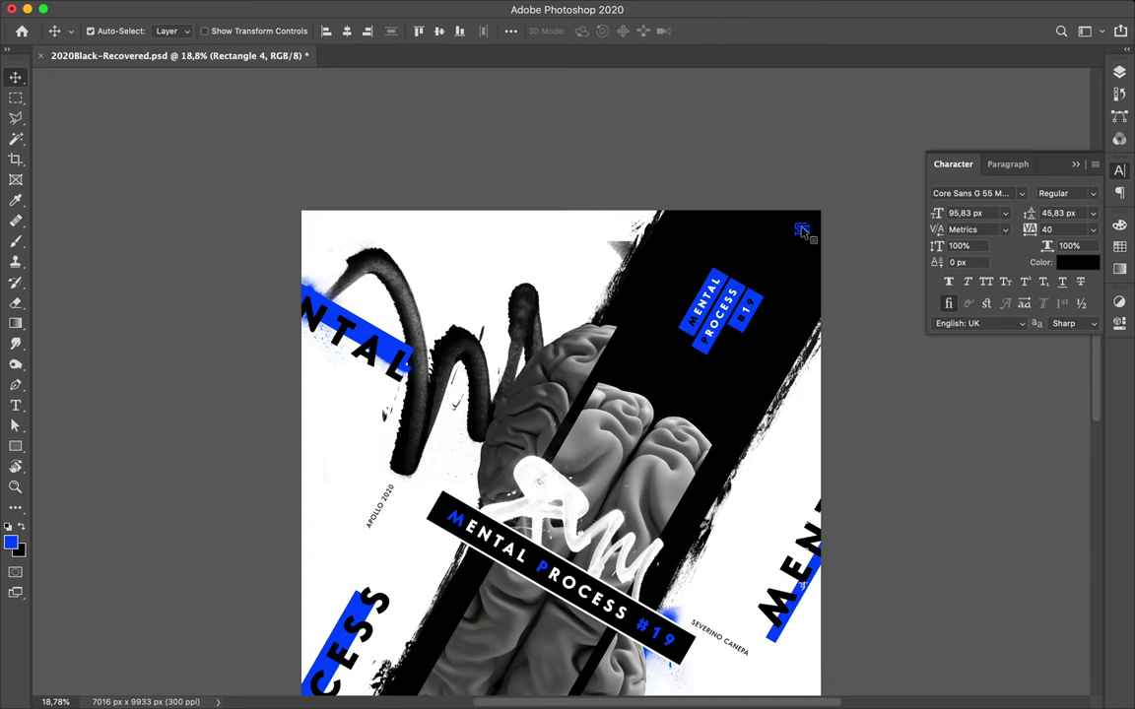
{"action": "key", "text": "super+t"}
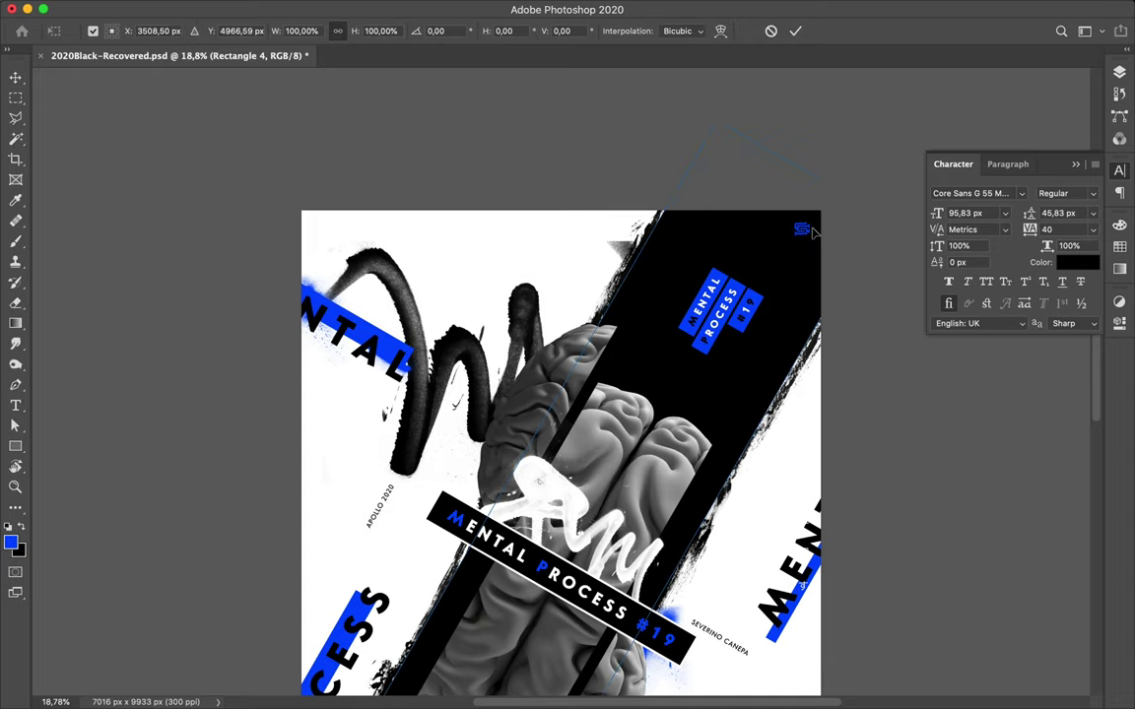
{"action": "key", "text": "Escape"}
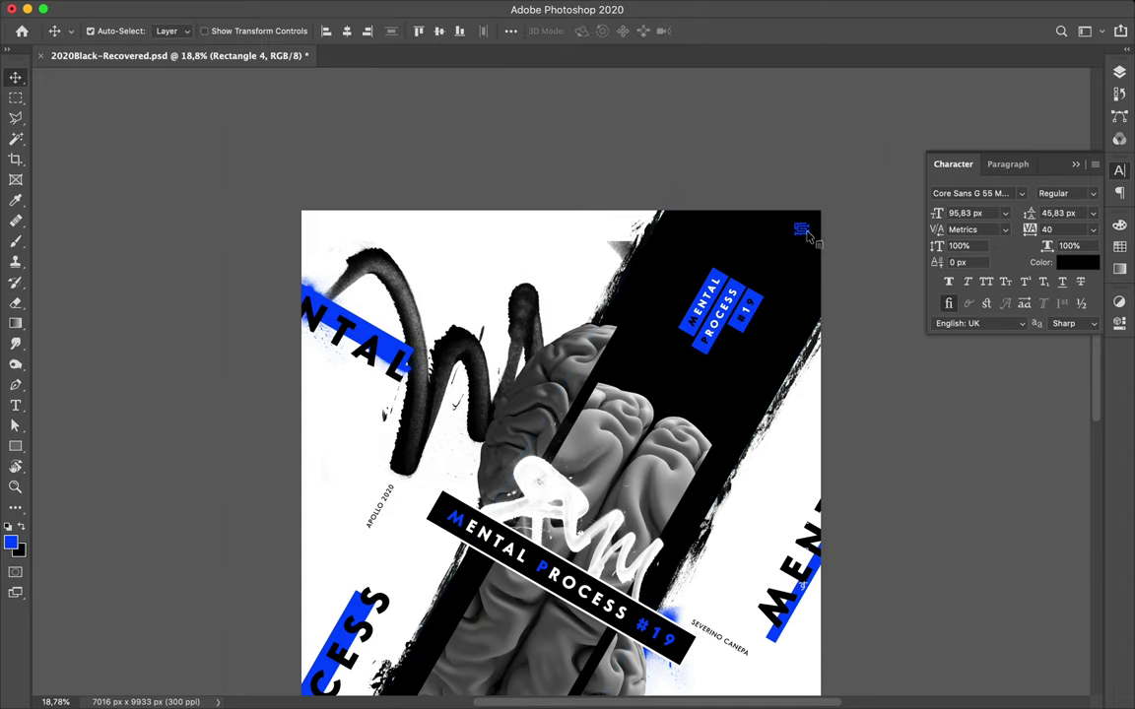
{"action": "left_click", "coordinate": [802, 230], "text": "super"}
{"action": "key", "text": "super+t"}
{"action": "left_click_drag", "start_coordinate": [788, 207], "coordinate": [802, 205]}
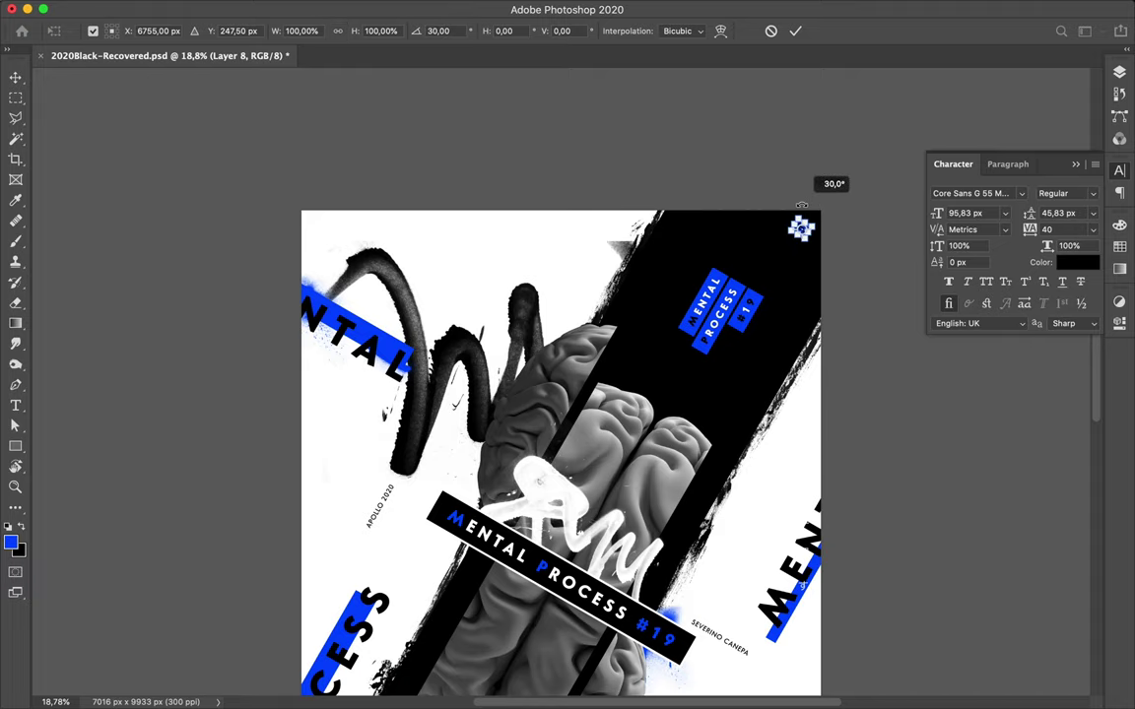
{"action": "key", "text": "Return"}
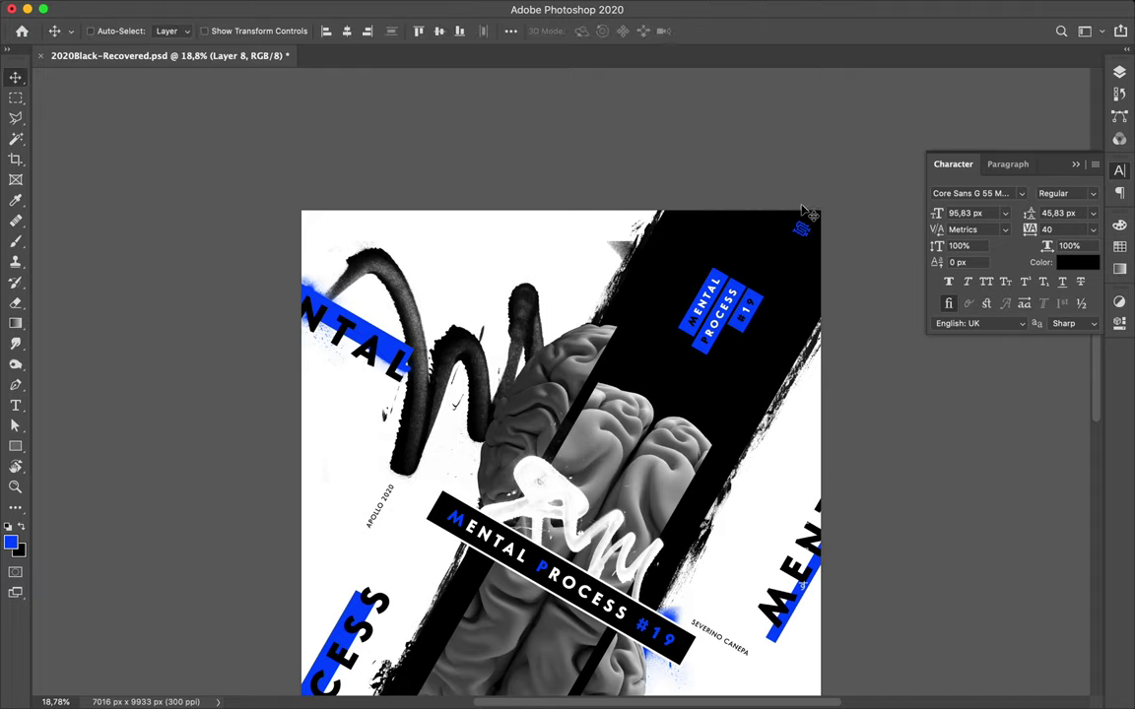
Move APOLLO 2020 down beside PROCESS and nudge the date text into alignment.
{"action": "scroll", "coordinate": [775, 347], "scroll_direction": "down", "scroll_amount": 5}
{"action": "scroll", "coordinate": [776, 347], "scroll_direction": "down", "scroll_amount": 2}
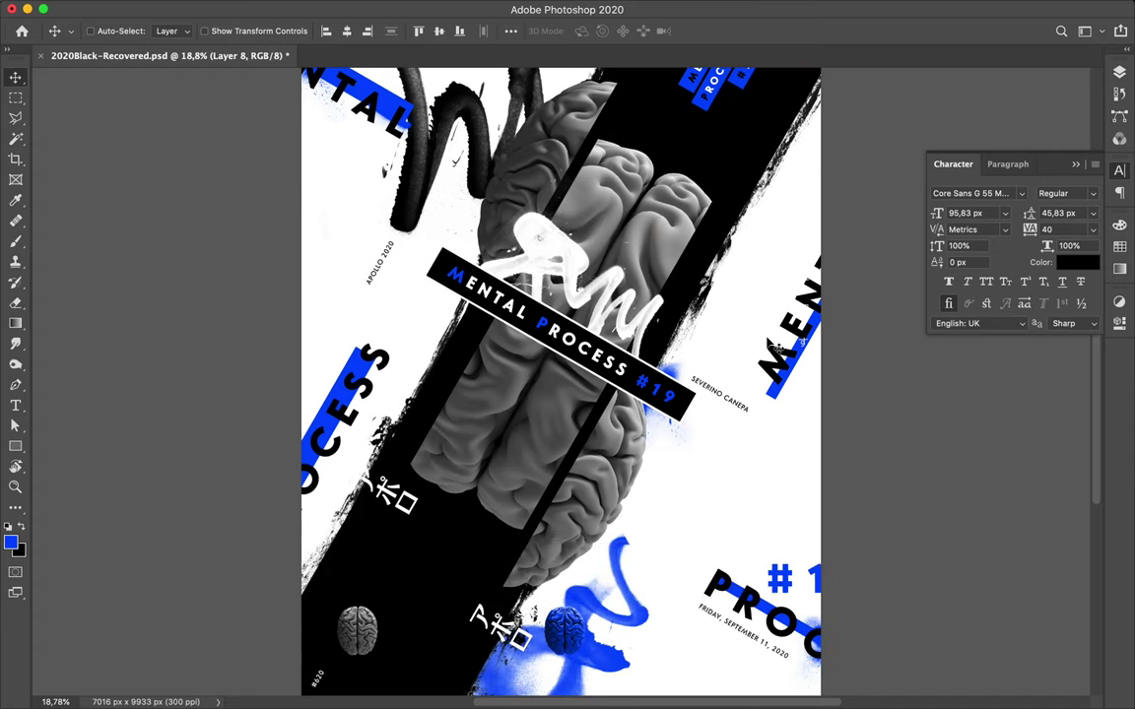
{"action": "left_click_drag", "start_coordinate": [388, 262], "coordinate": [348, 339]}
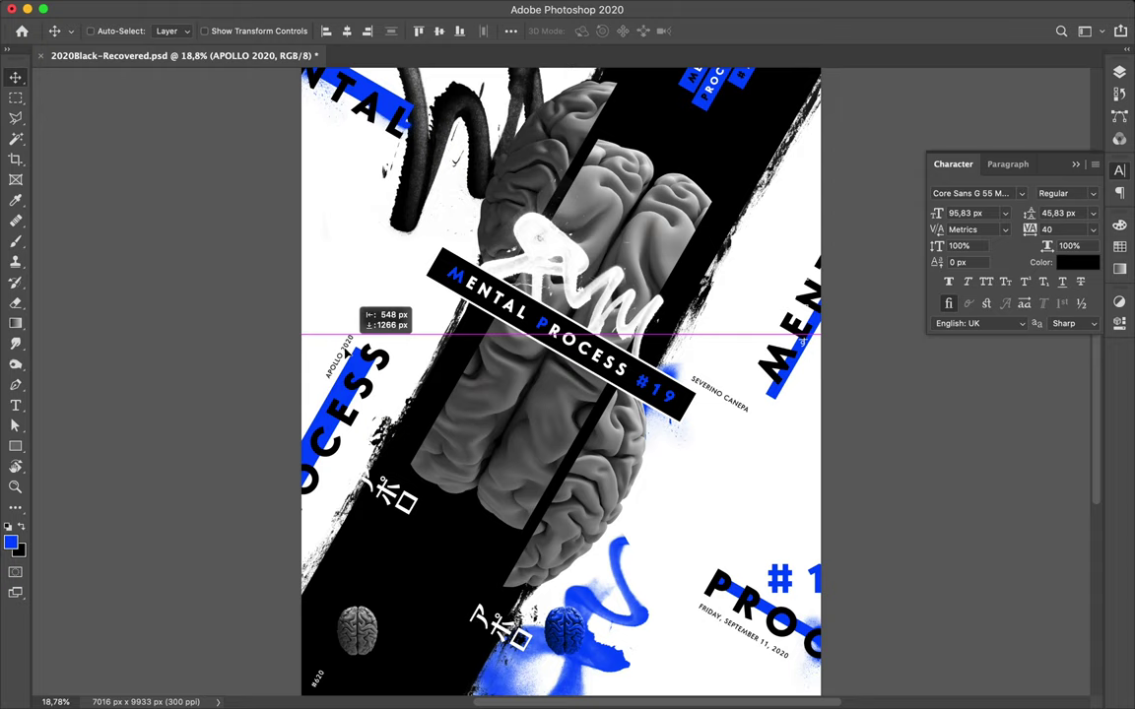
{"action": "left_click_drag", "start_coordinate": [349, 339], "coordinate": [355, 356]}
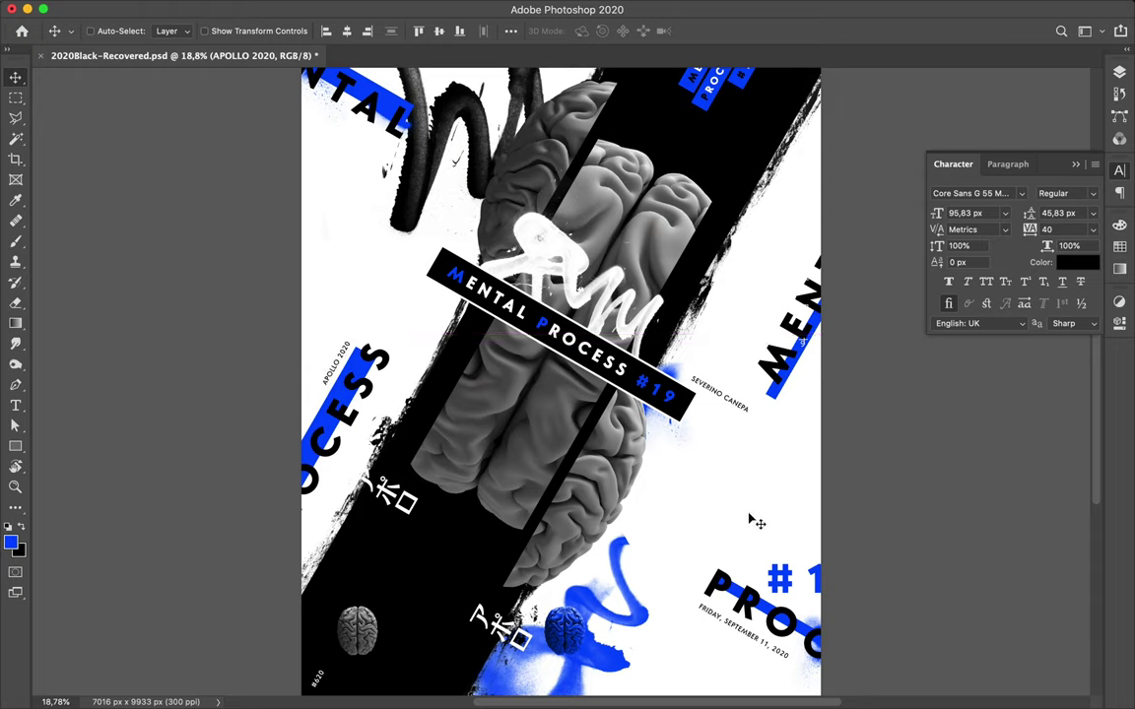
{"action": "left_click_drag", "start_coordinate": [752, 639], "coordinate": [753, 636]}
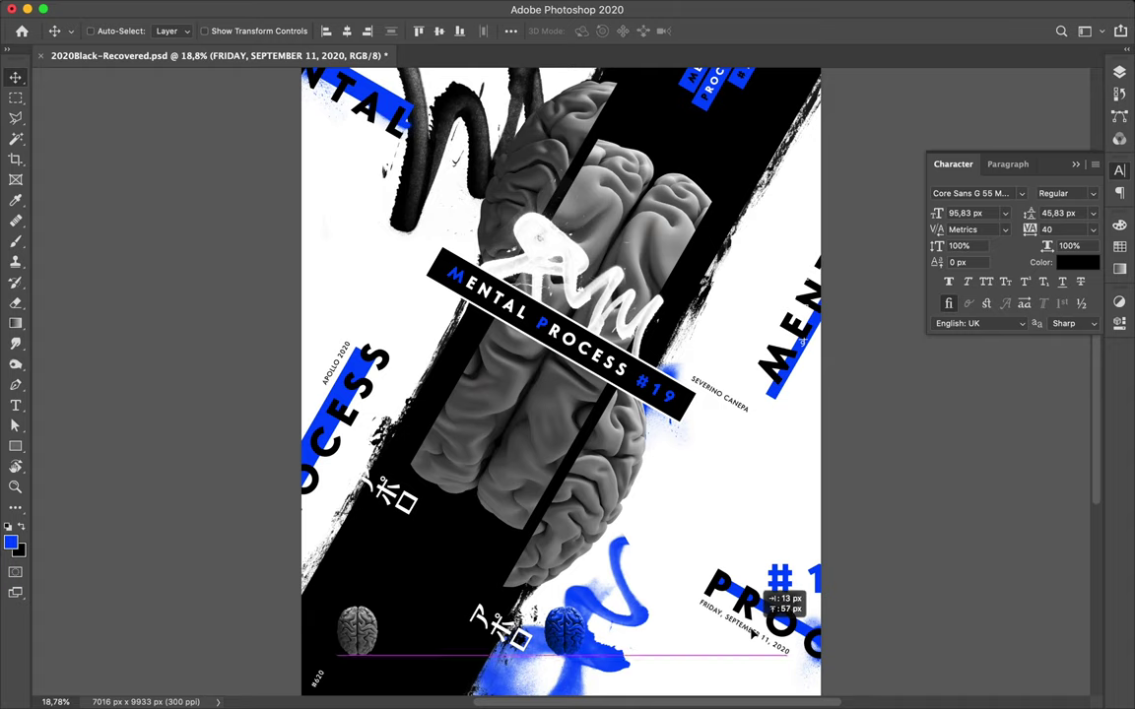
{"action": "left_click_drag", "start_coordinate": [752, 636], "coordinate": [753, 634]}
{"action": "scroll", "coordinate": [569, 493], "scroll_direction": "down", "scroll_amount": 2}
{"action": "scroll", "coordinate": [570, 493], "scroll_direction": "down", "scroll_amount": 5}
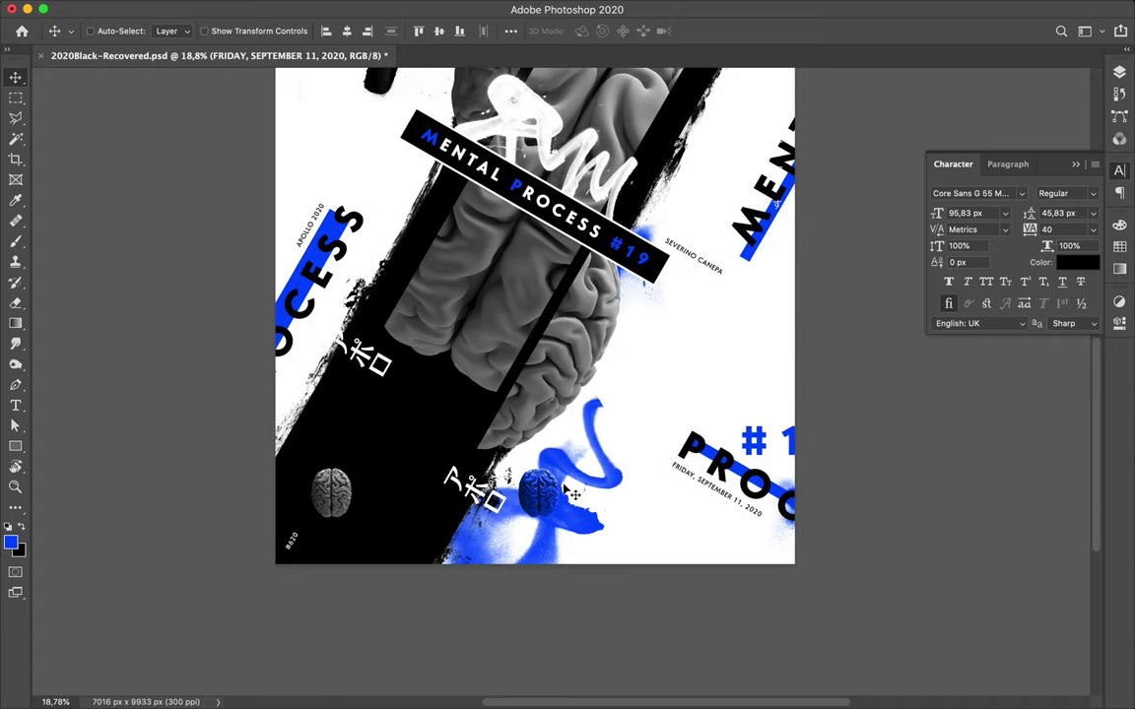
{"action": "left_click", "coordinate": [477, 495]}
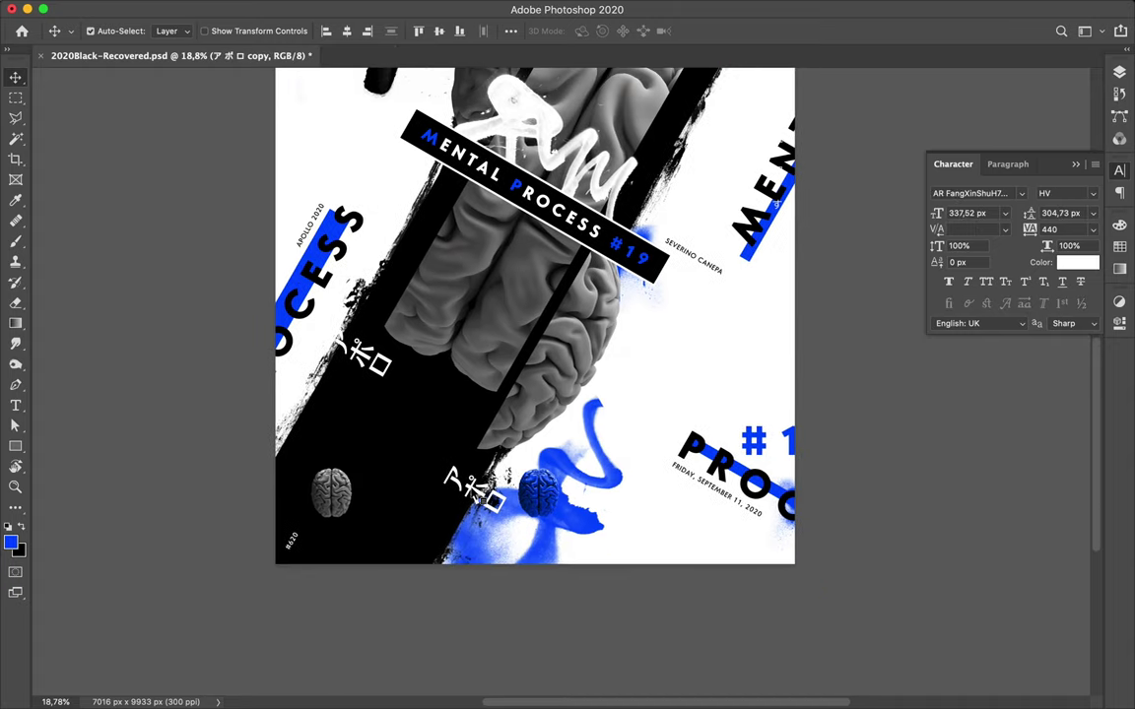
Open the Layers panel and scroll through the layer stack.
{"action": "left_click", "coordinate": [1118, 74]}
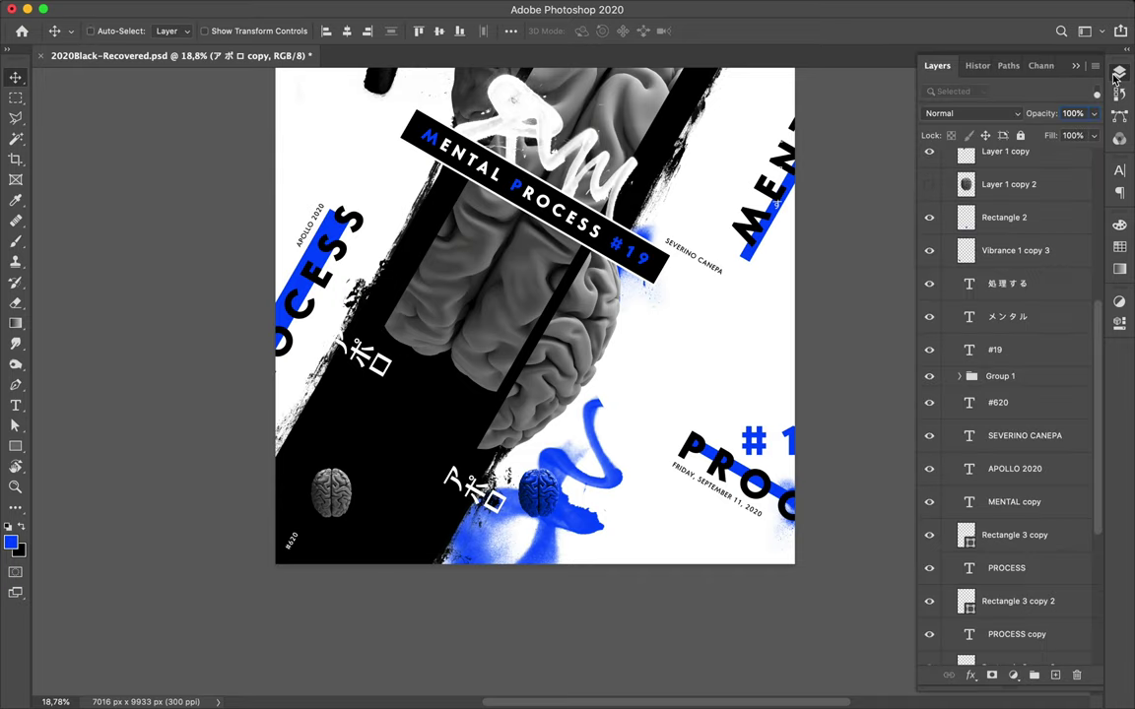
{"action": "scroll", "coordinate": [1035, 258], "scroll_direction": "down", "scroll_amount": 2}
{"action": "scroll", "coordinate": [1035, 258], "scroll_direction": "down", "scroll_amount": 3}
{"action": "scroll", "coordinate": [1035, 259], "scroll_direction": "down", "scroll_amount": 2}
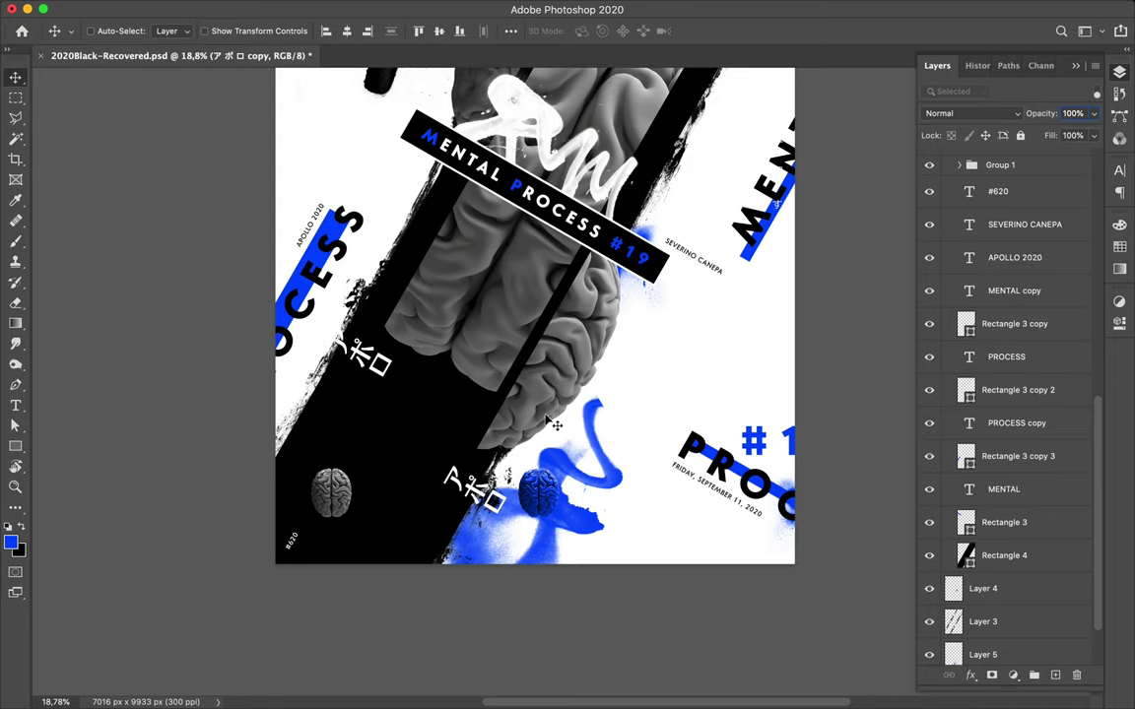
{"action": "scroll", "coordinate": [603, 395], "scroll_direction": "up", "scroll_amount": 2}
{"action": "scroll", "coordinate": [636, 391], "scroll_direction": "up", "scroll_amount": 3}
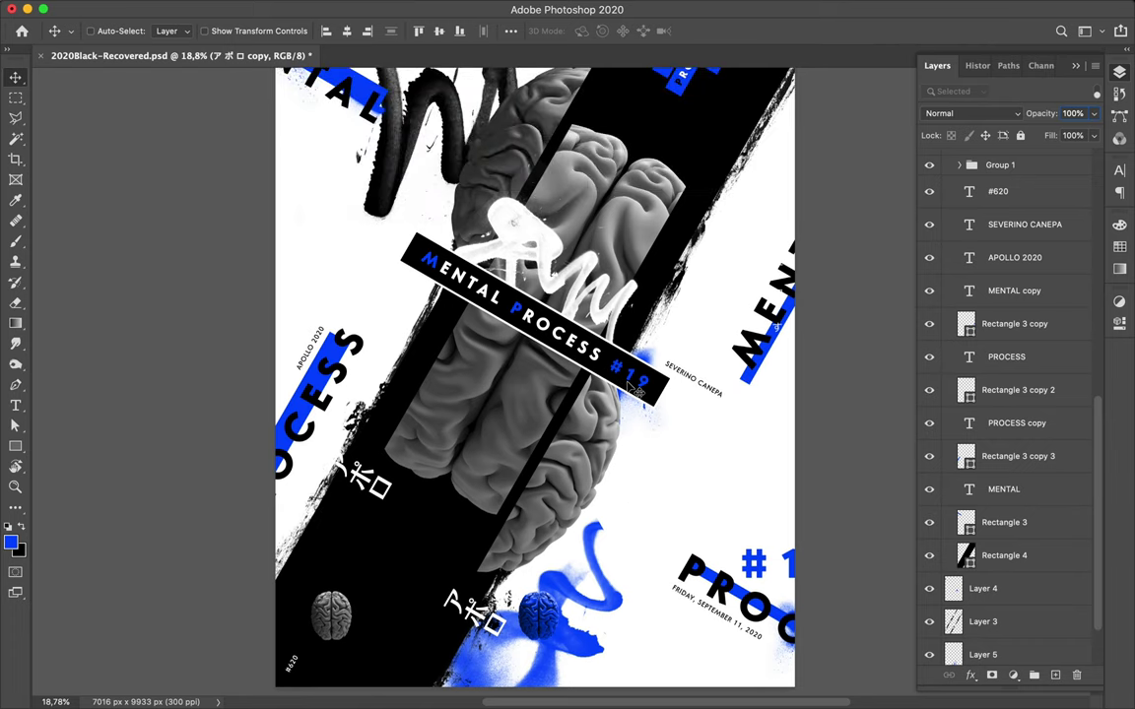
{"action": "scroll", "coordinate": [636, 391], "scroll_direction": "up", "scroll_amount": 1}
{"action": "scroll", "coordinate": [635, 391], "scroll_direction": "up", "scroll_amount": 2}
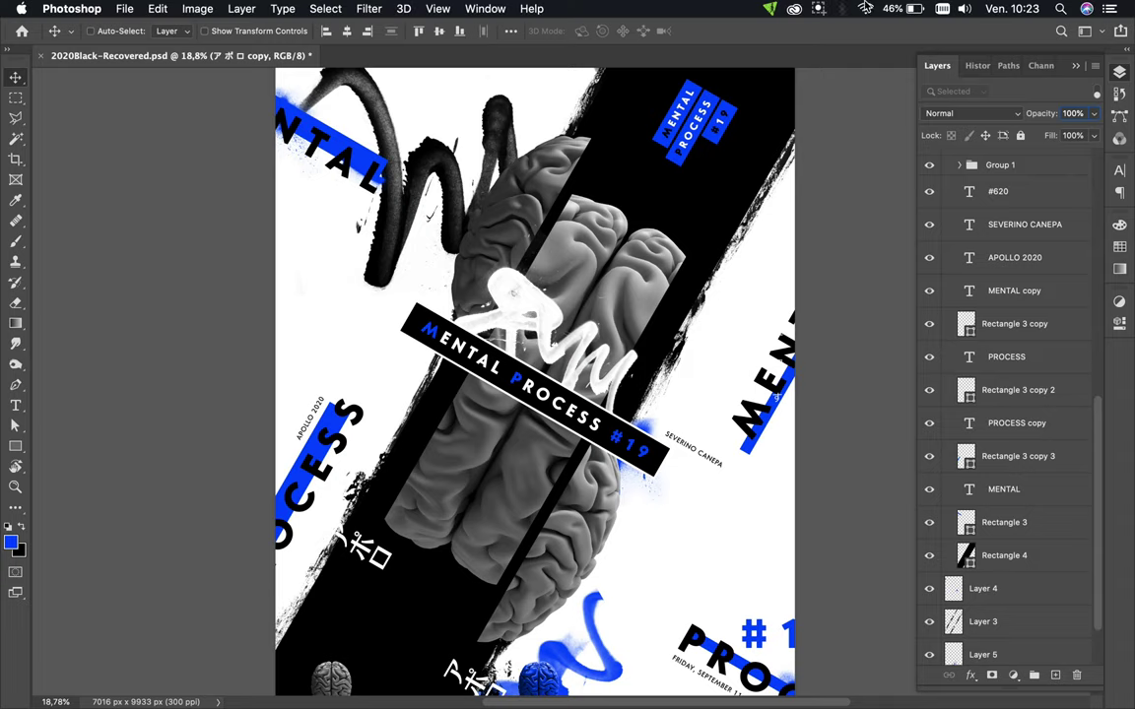
{"action": "left_click", "coordinate": [820, 9]}
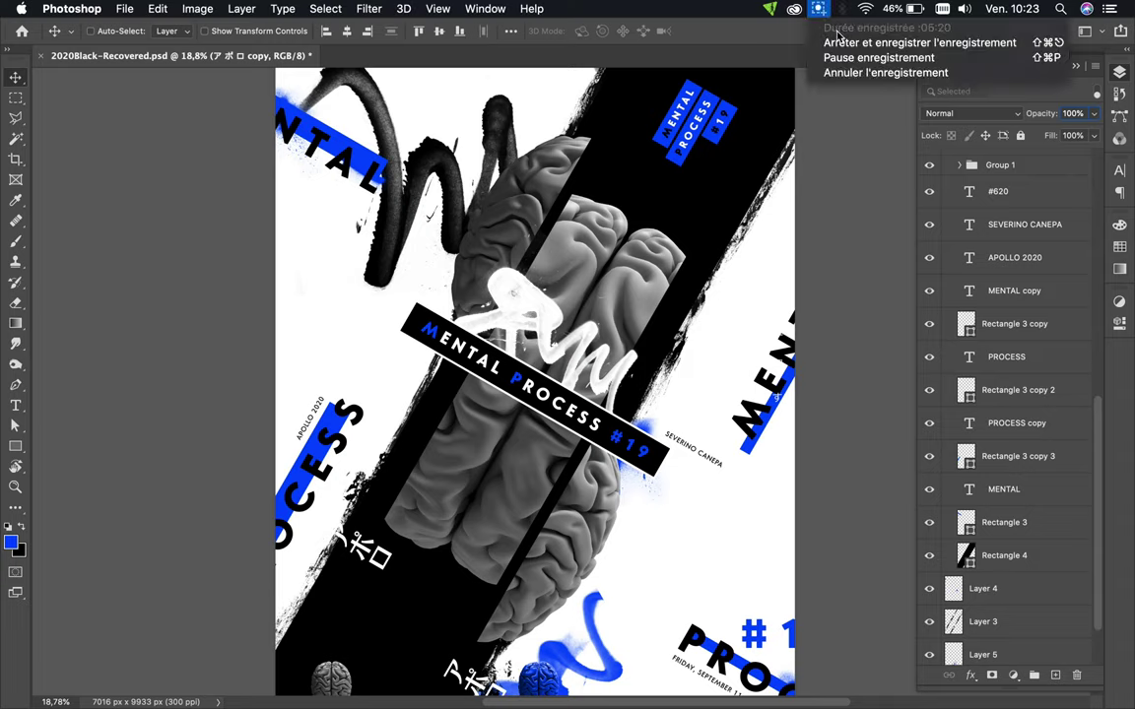
Select the white background Layer 0 and add a new empty layer above it.
{"action": "left_click", "coordinate": [737, 317], "text": "super"}
{"action": "scroll", "coordinate": [983, 414], "scroll_direction": "down", "scroll_amount": 2}
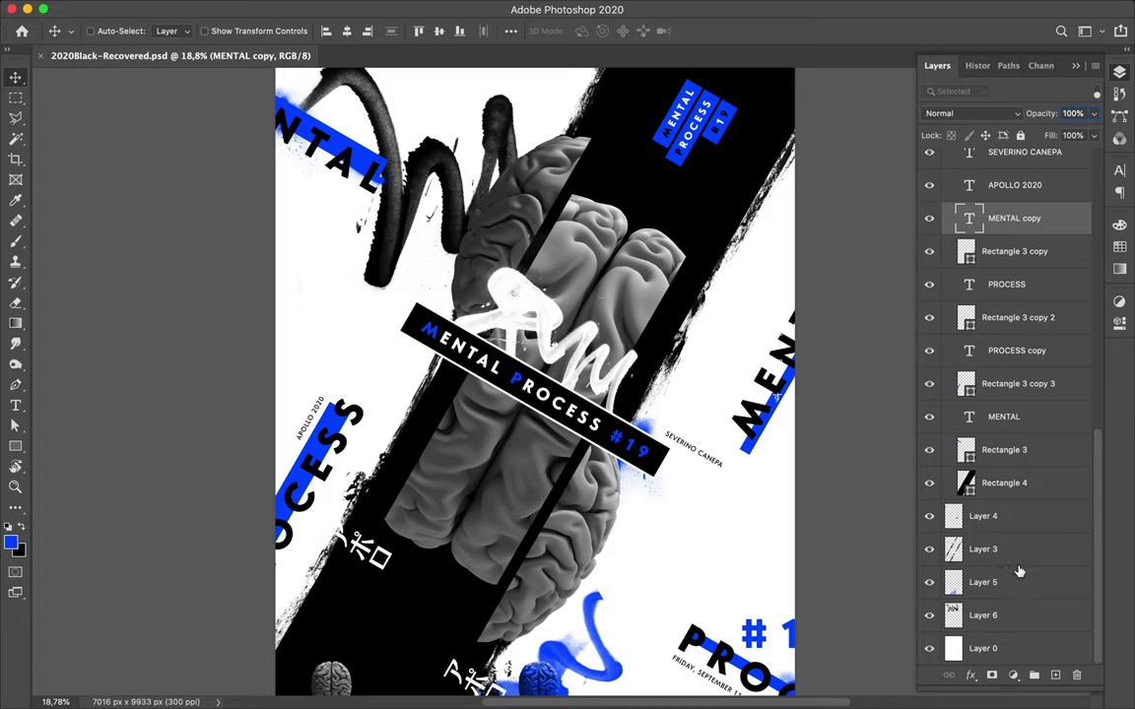
{"action": "left_click", "coordinate": [1010, 648]}
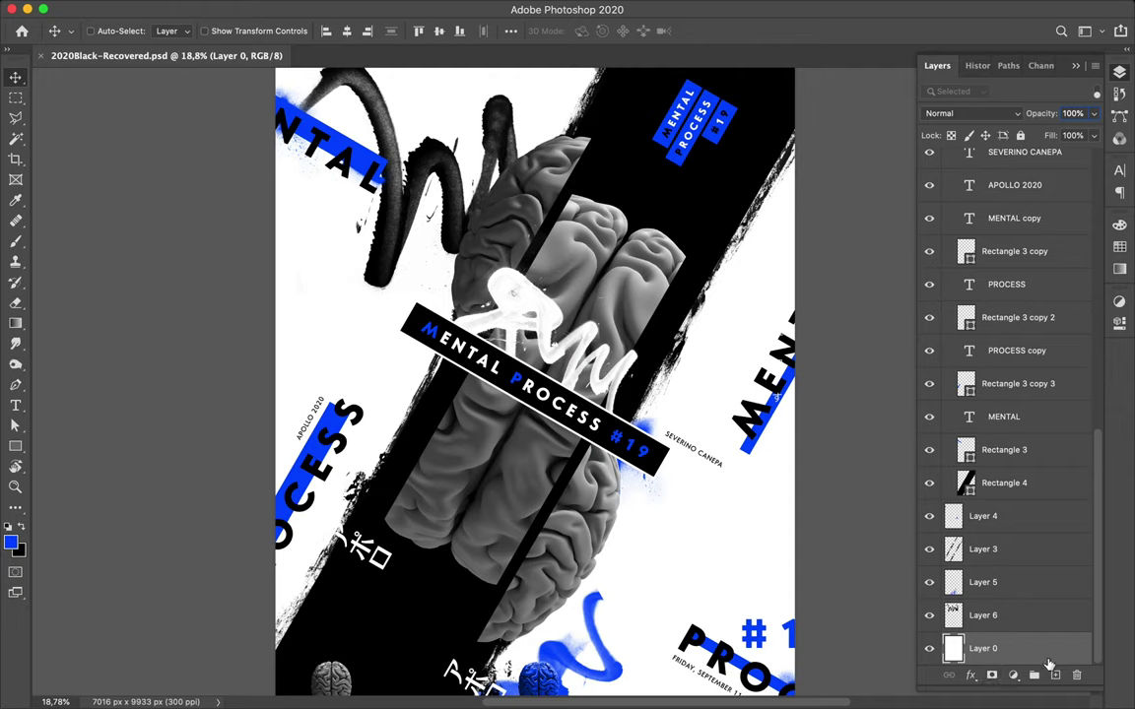
{"action": "left_click", "coordinate": [1055, 676]}
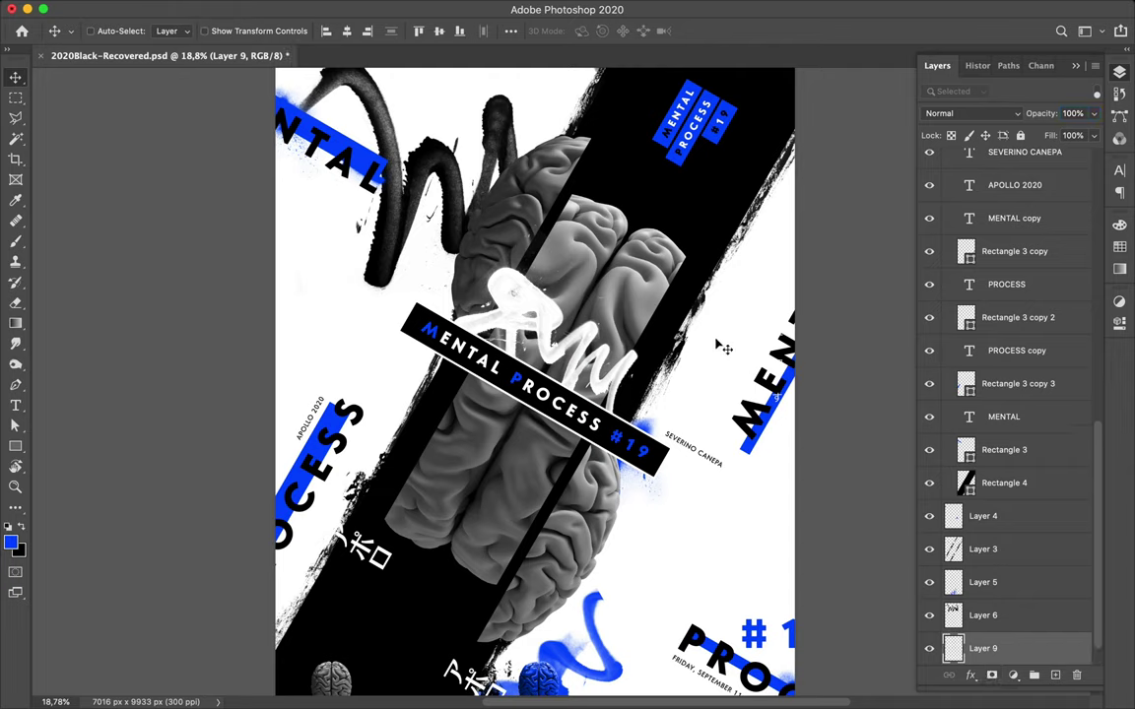
With the Brush tool, browse the brush preset folders down to FrenchKiss_GouacheGrunge3 and expand it.
{"action": "key", "text": "b"}
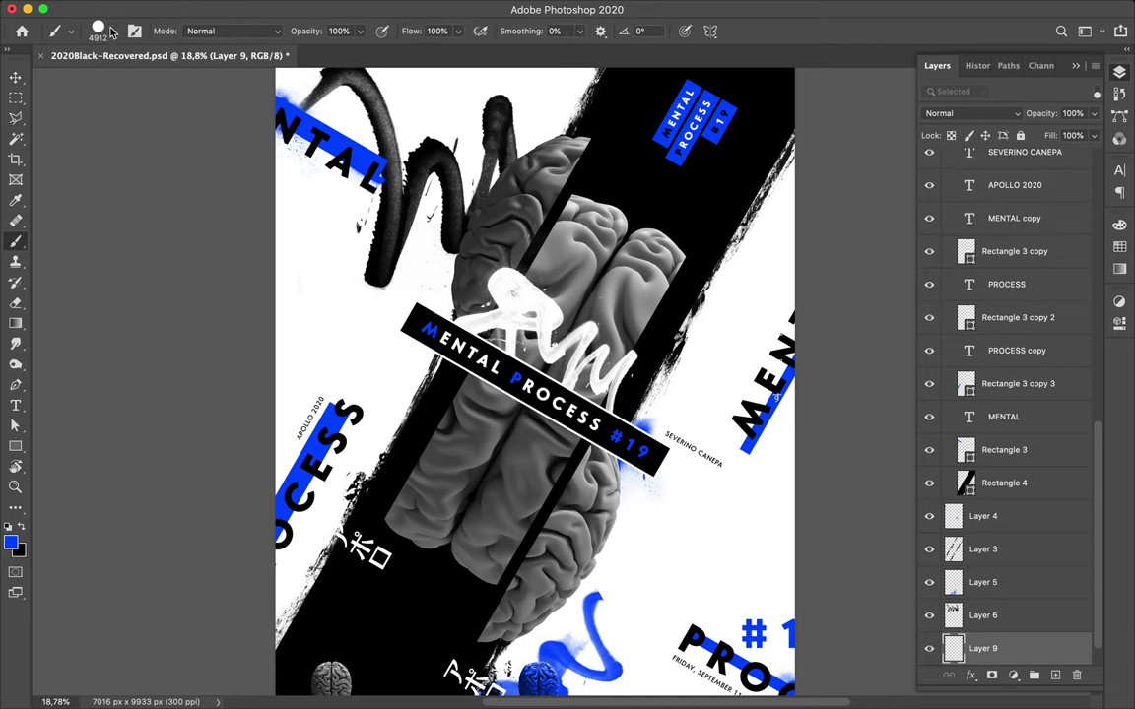
{"action": "left_click", "coordinate": [113, 30]}
{"action": "left_click", "coordinate": [31, 181]}
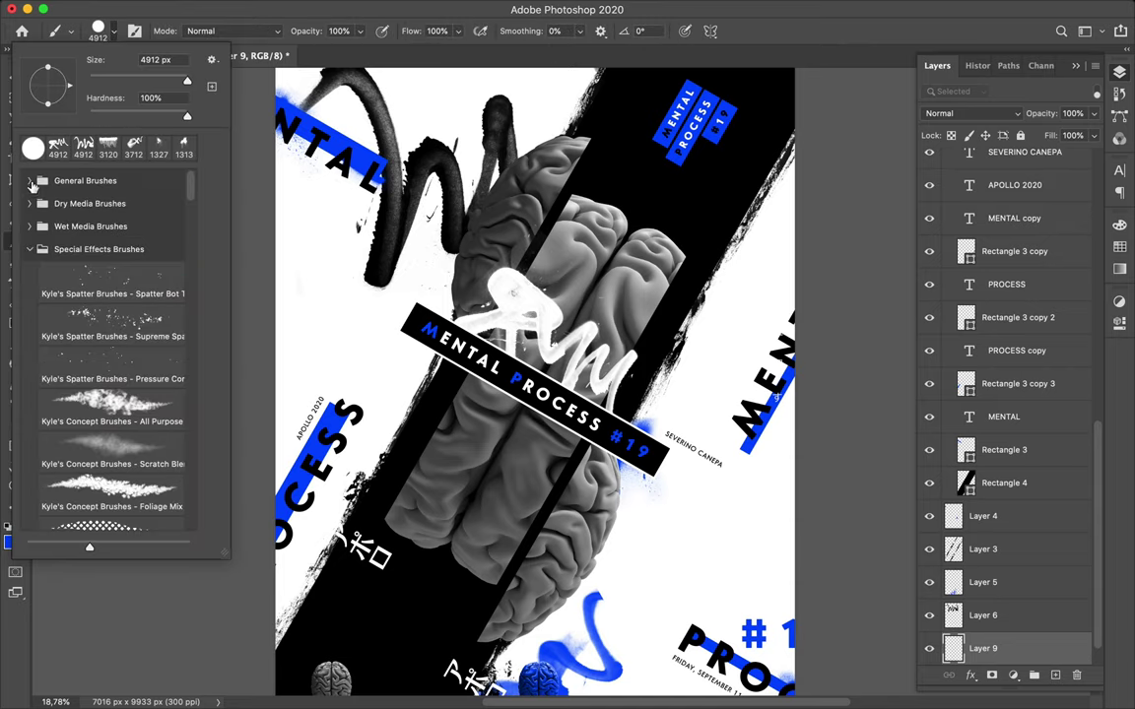
{"action": "left_click", "coordinate": [31, 203]}
{"action": "left_click", "coordinate": [29, 249]}
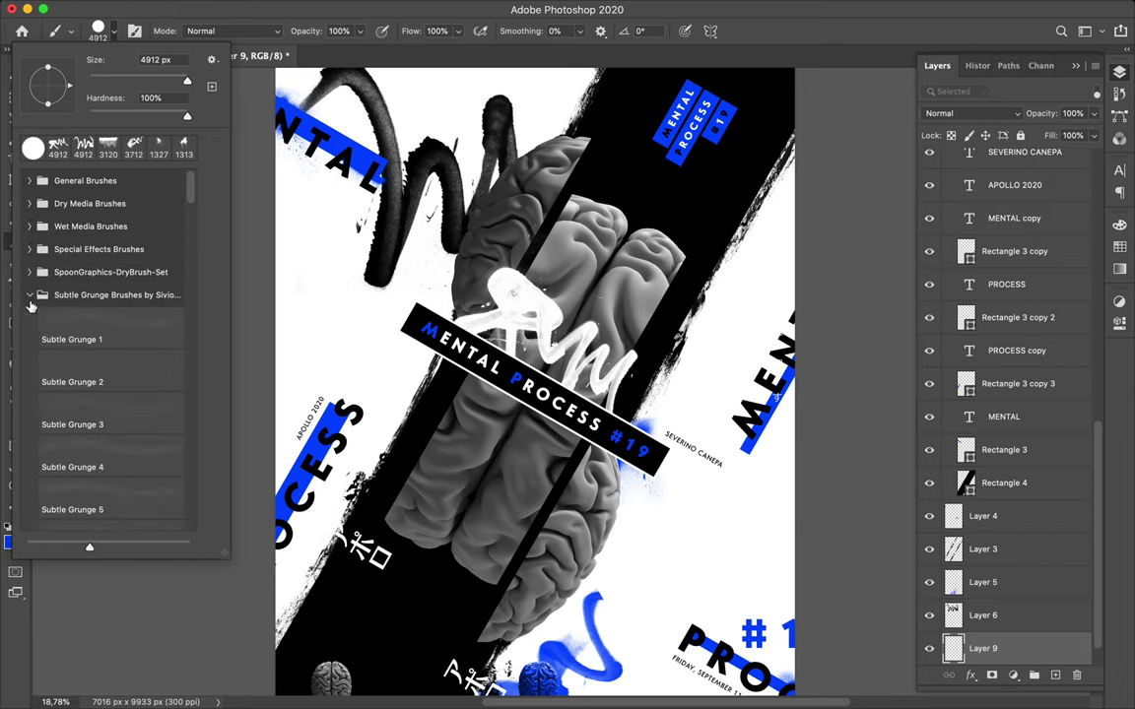
{"action": "left_click", "coordinate": [27, 295]}
{"action": "scroll", "coordinate": [81, 328], "scroll_direction": "down", "scroll_amount": 5}
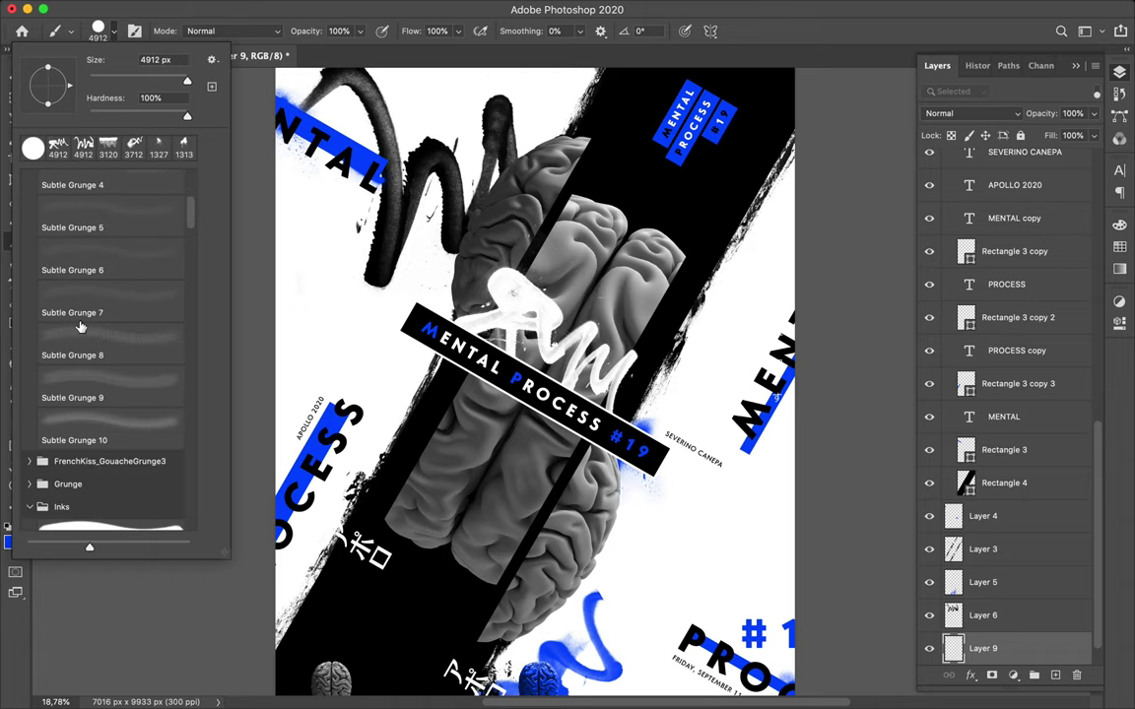
{"action": "left_click", "coordinate": [30, 461]}
{"action": "scroll", "coordinate": [109, 458], "scroll_direction": "down", "scroll_amount": 2}
{"action": "scroll", "coordinate": [111, 458], "scroll_direction": "down", "scroll_amount": 2}
Try GouacheGrungeNo3_02 through _07, then settle on GouacheGrungeNo3_08 at 2485 px.
{"action": "left_click", "coordinate": [103, 377]}
{"action": "scroll", "coordinate": [106, 374], "scroll_direction": "down", "scroll_amount": 3}
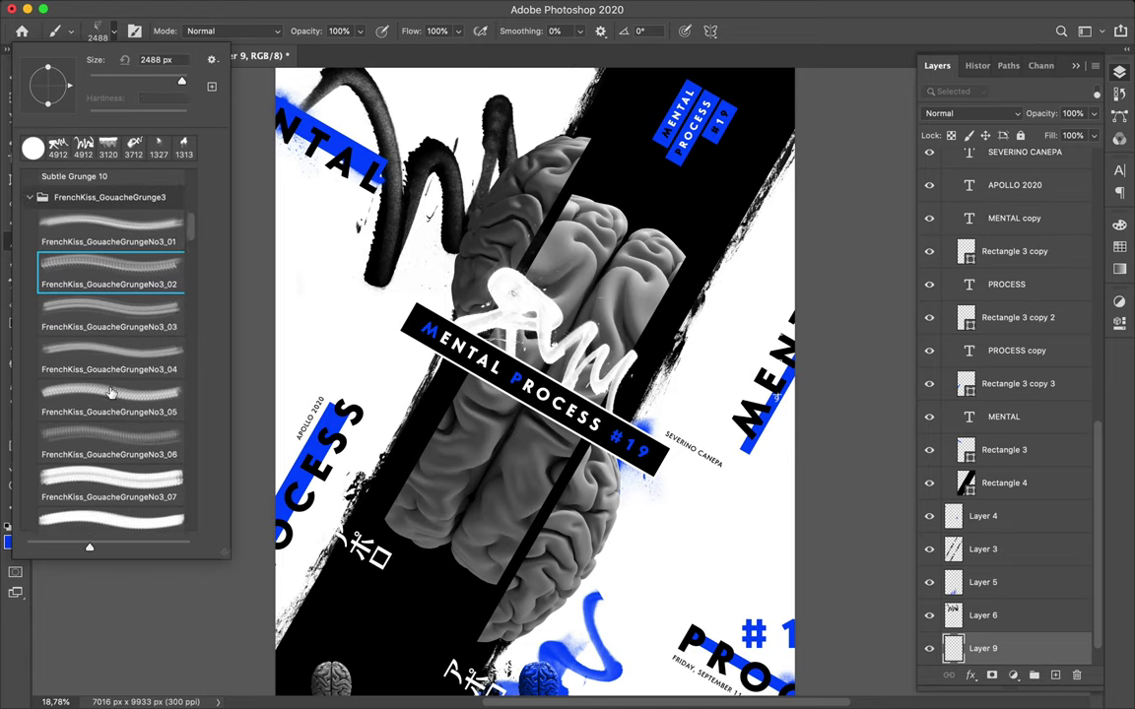
{"action": "left_click", "coordinate": [143, 303]}
{"action": "left_click", "coordinate": [103, 343]}
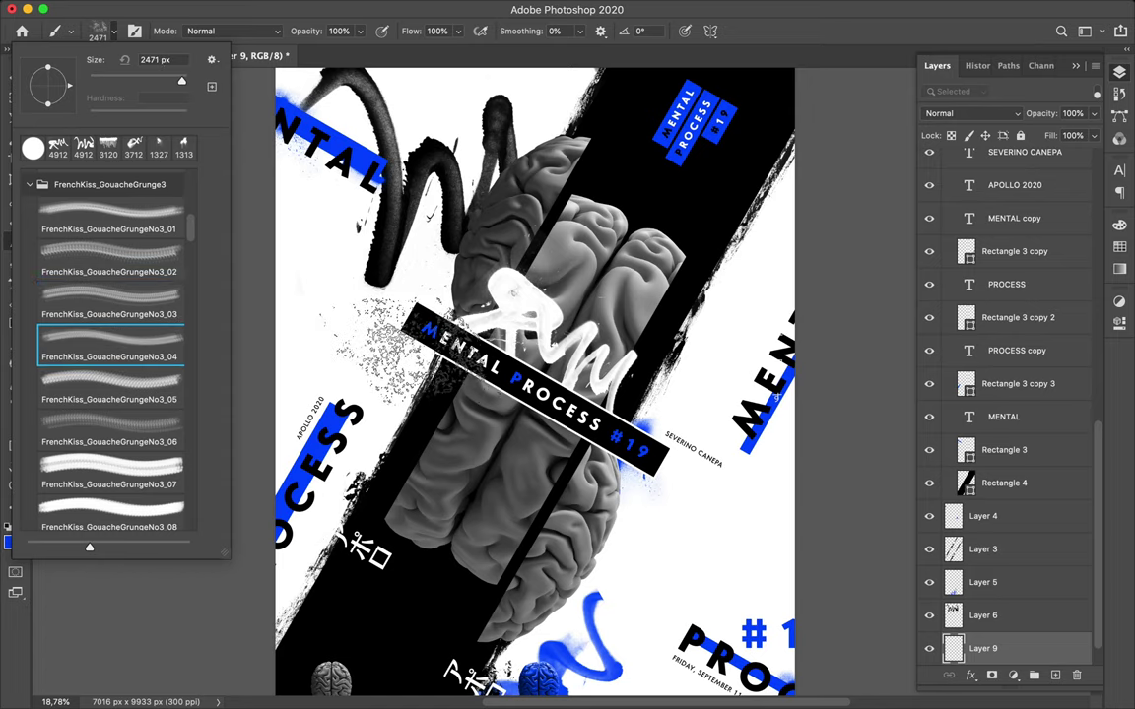
{"action": "left_click", "coordinate": [161, 390]}
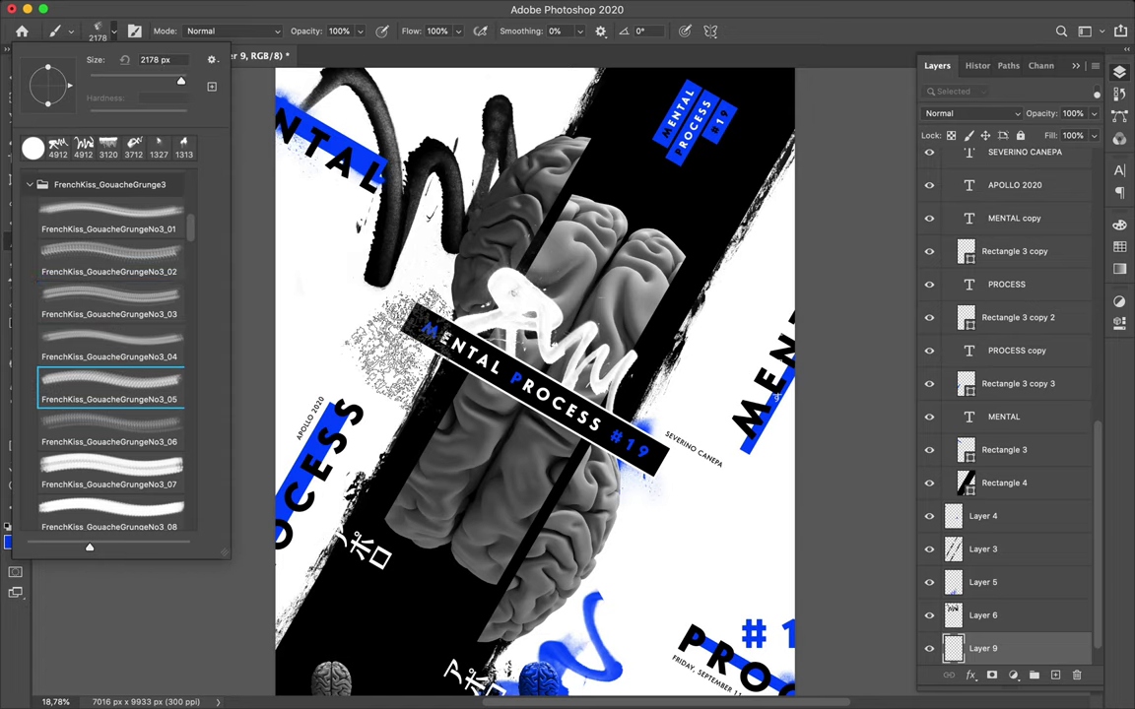
{"action": "left_click", "coordinate": [106, 431]}
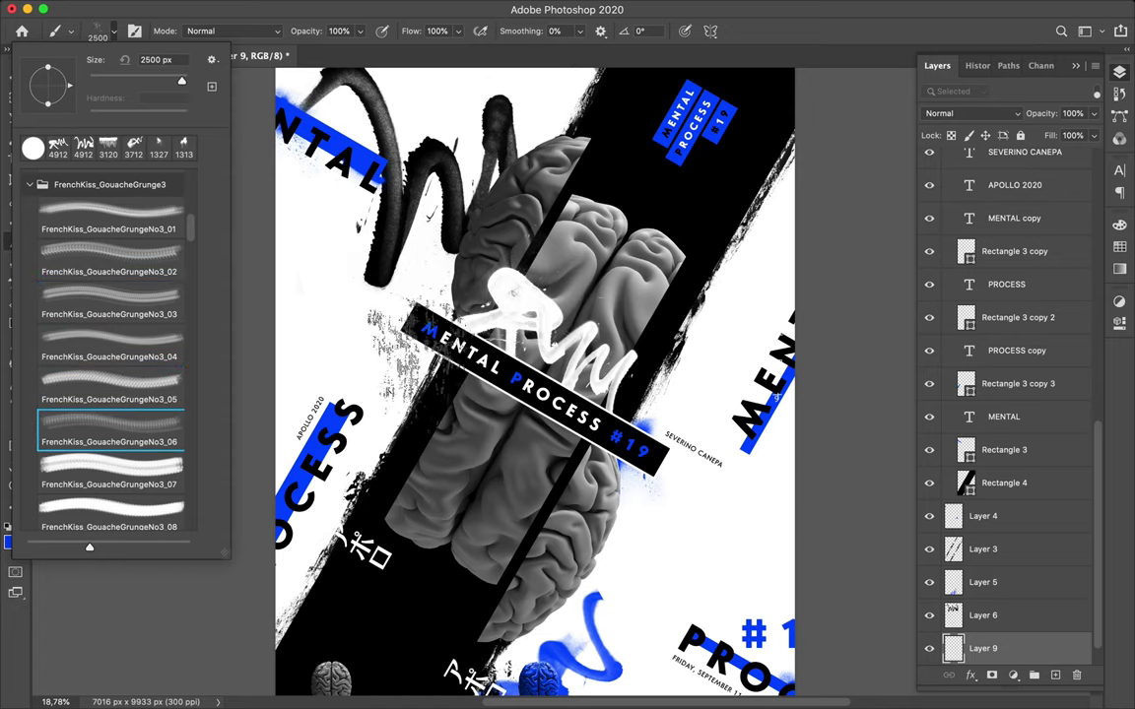
{"action": "left_click", "coordinate": [110, 471]}
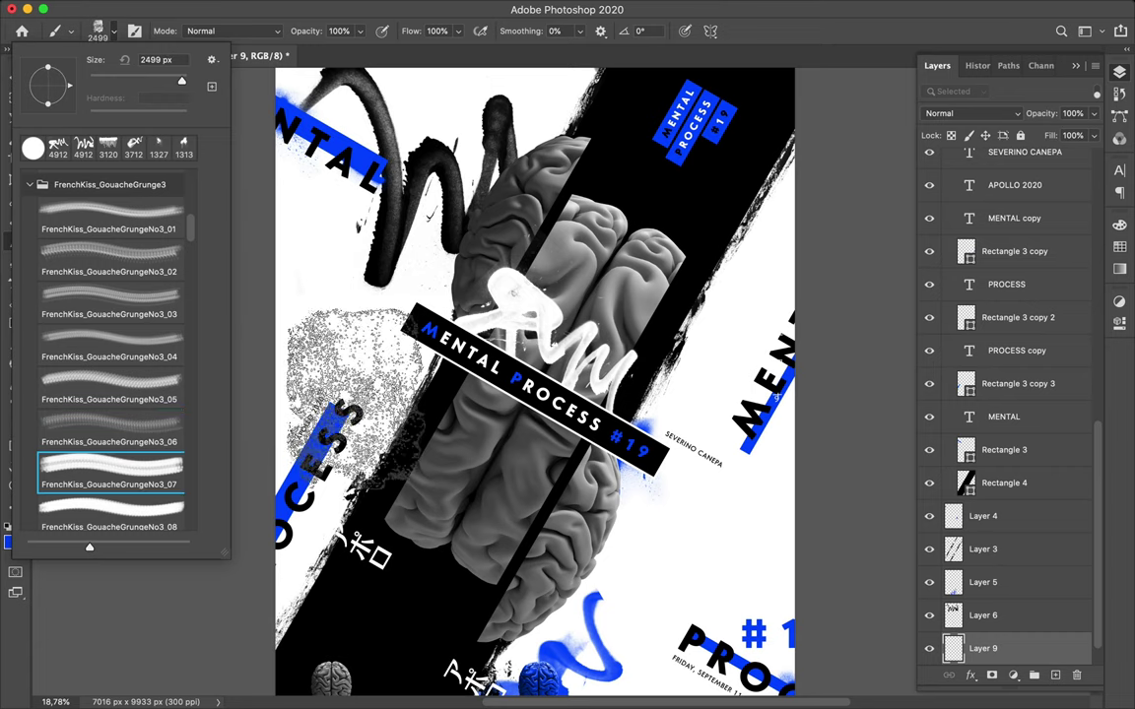
{"action": "left_click", "coordinate": [111, 507]}
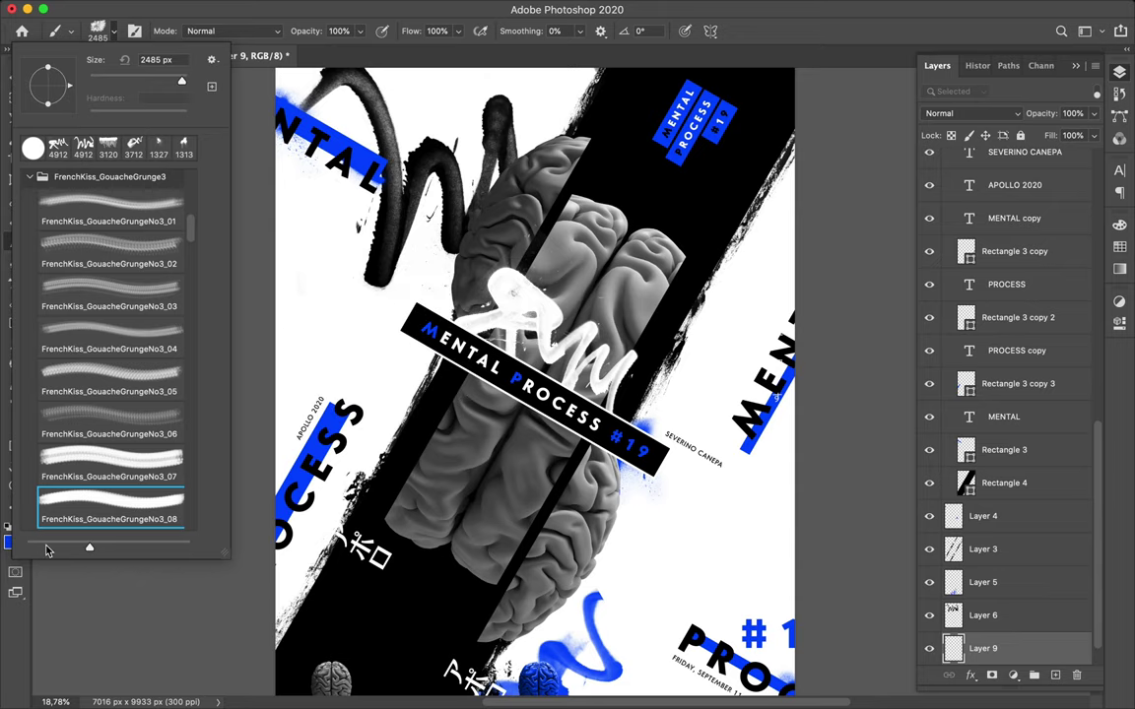
{"action": "left_click", "coordinate": [6, 498]}
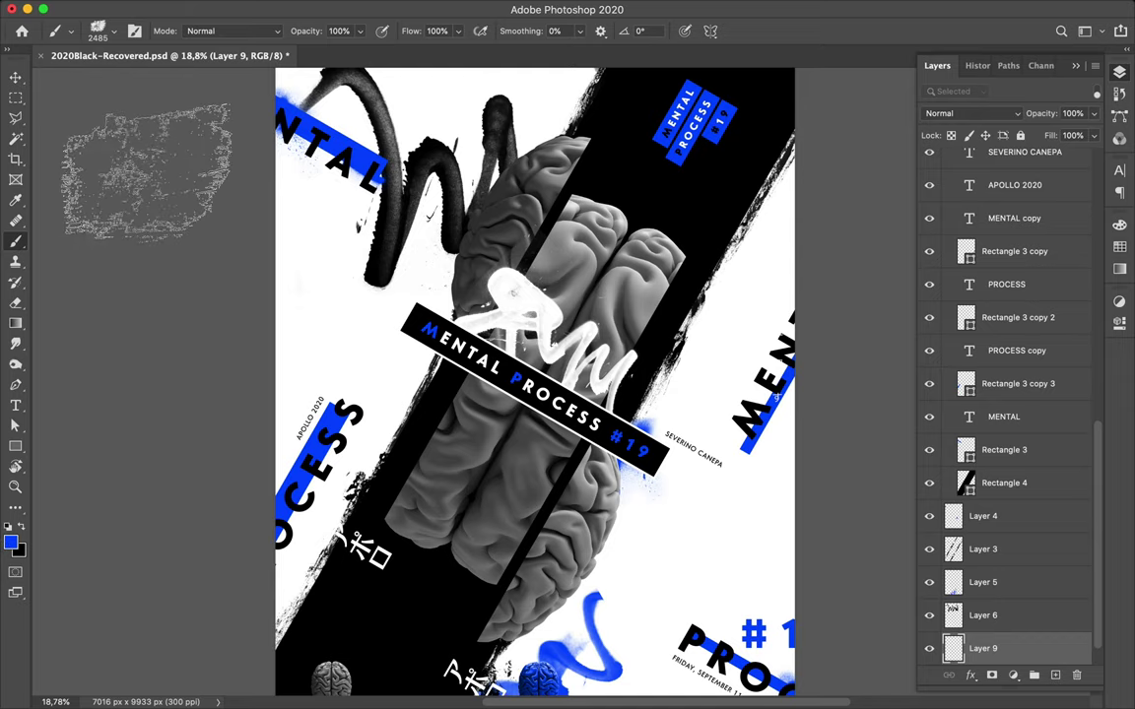
Paint light grey grunge strokes on Layer 9 on both sides of the black band.
{"action": "left_click", "coordinate": [1121, 248]}
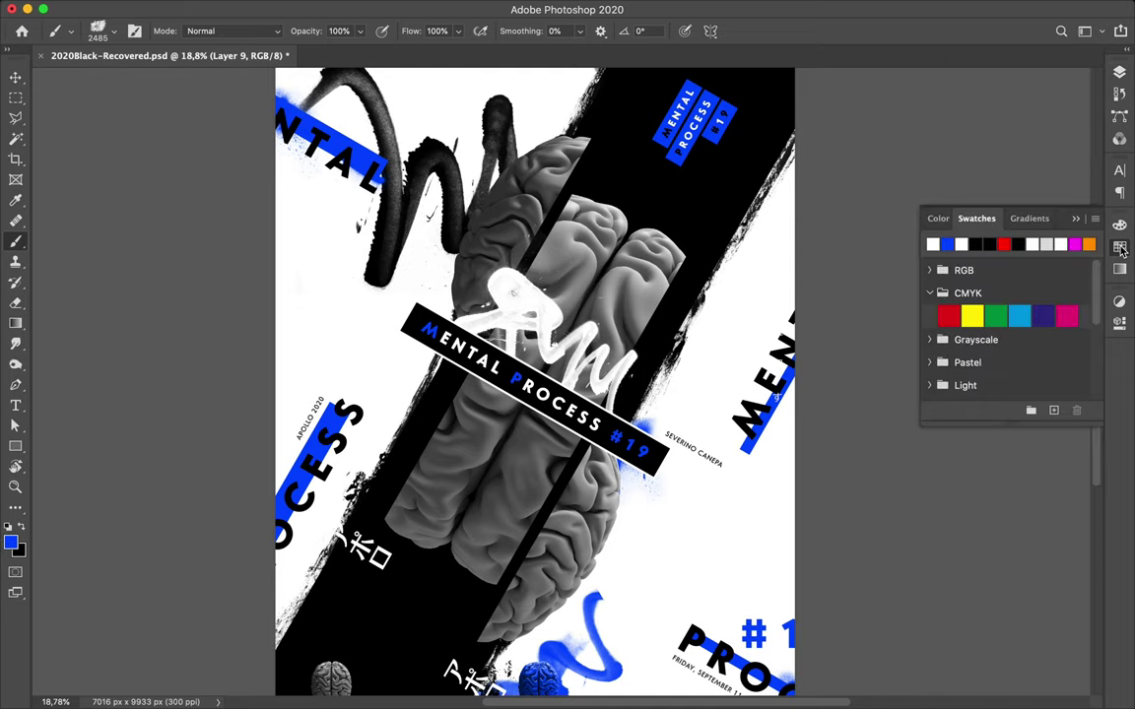
{"action": "left_click", "coordinate": [1045, 244]}
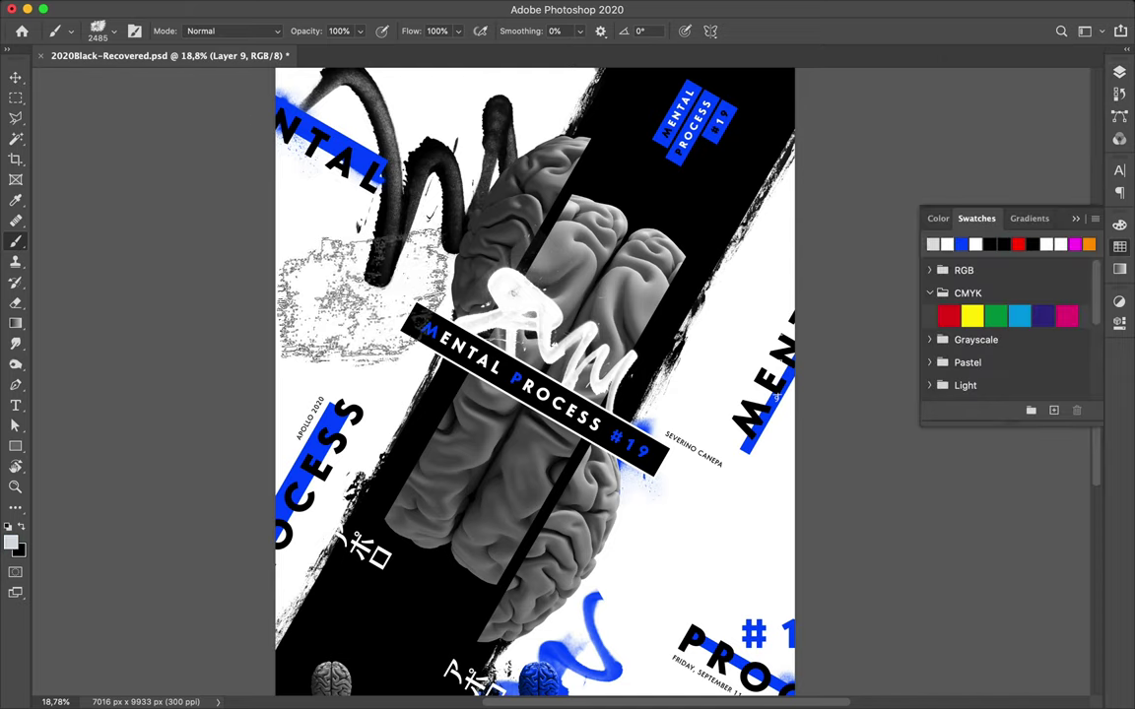
{"action": "left_click_drag", "start_coordinate": [365, 315], "coordinate": [493, 395]}
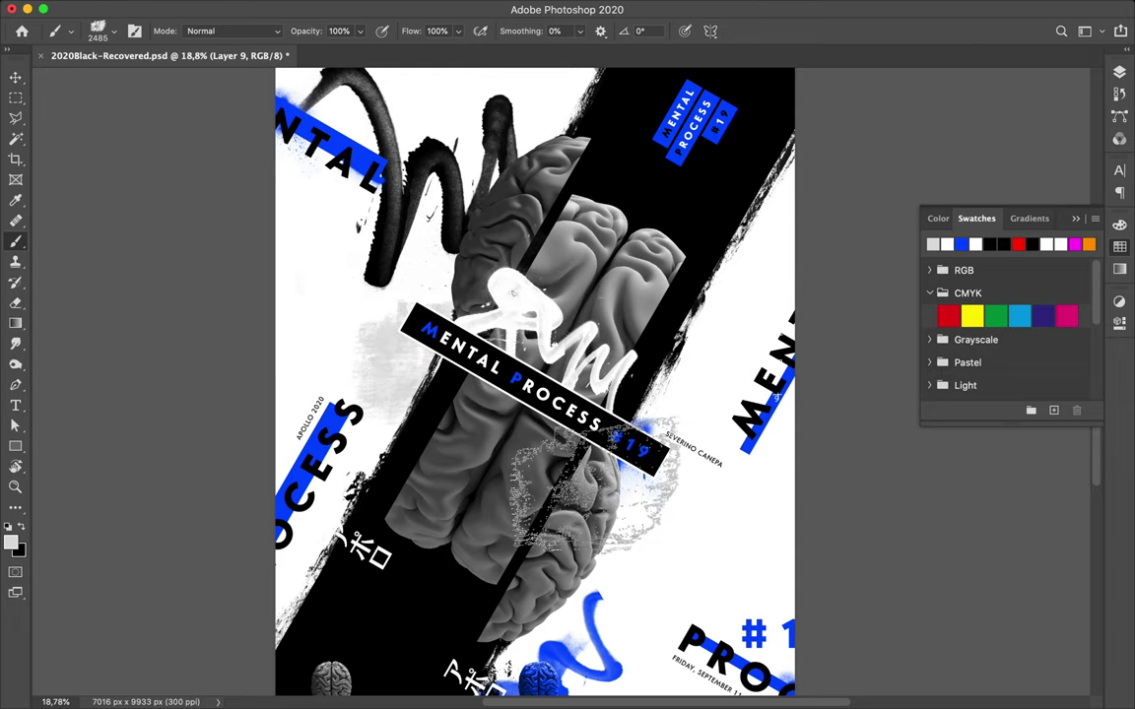
{"action": "left_click_drag", "start_coordinate": [582, 320], "coordinate": [855, 366]}
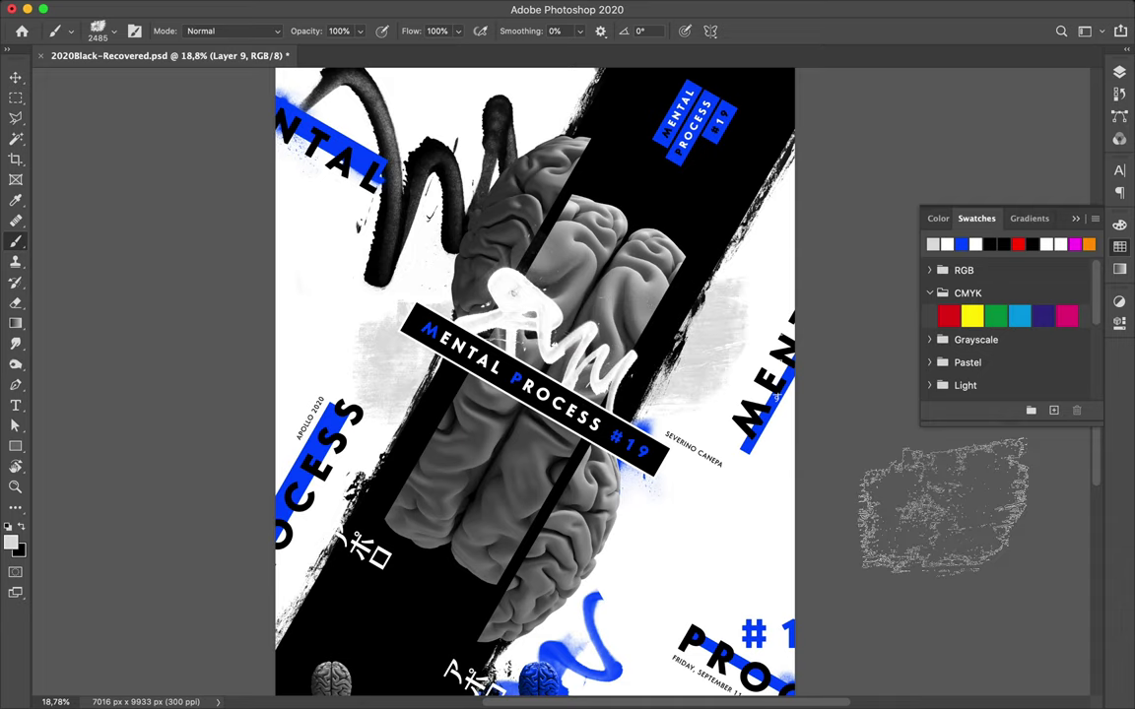
{"action": "key", "text": "super+z"}
{"action": "key", "text": "super+z"}
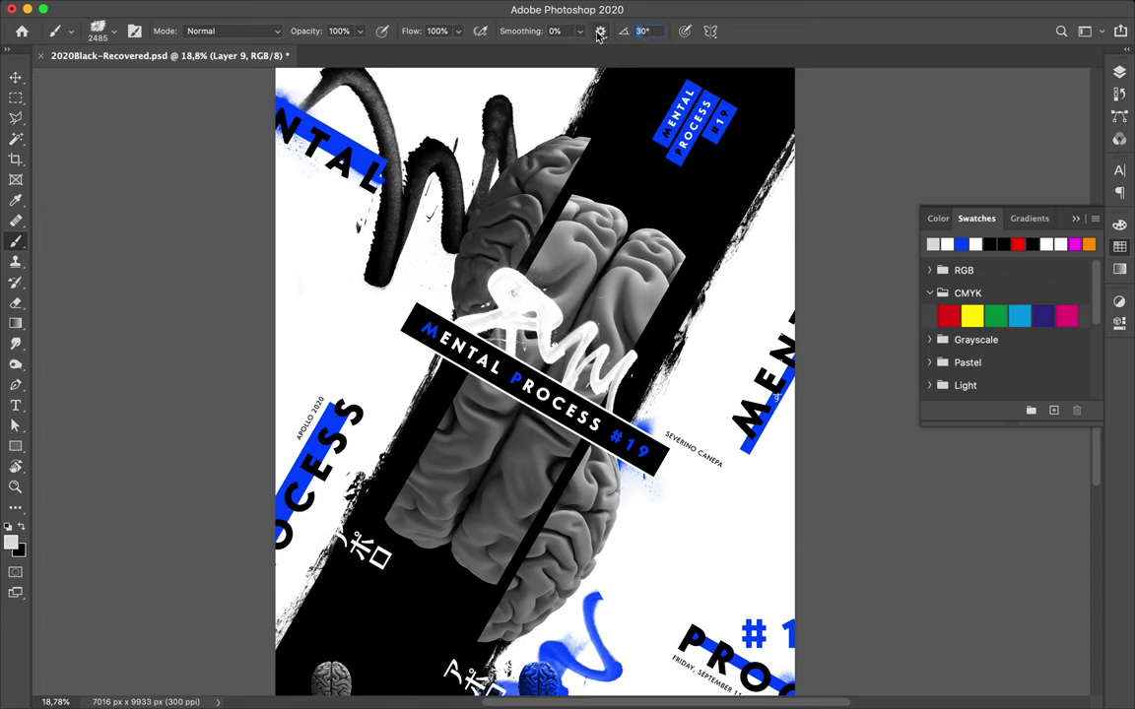
{"action": "left_click_drag", "start_coordinate": [414, 295], "coordinate": [389, 365]}
{"action": "mouse_move", "coordinate": [413, 296]}
{"action": "left_mouse_down"}
{"action": "mouse_move", "coordinate": [374, 256]}
{"action": "mouse_move", "coordinate": [394, 375]}
{"action": "mouse_move", "coordinate": [364, 296]}
{"action": "mouse_move", "coordinate": [385, 345]}
{"action": "mouse_move", "coordinate": [670, 286]}
{"action": "mouse_move", "coordinate": [690, 247]}
{"action": "mouse_move", "coordinate": [734, 261]}
{"action": "left_mouse_up"}
{"action": "mouse_move", "coordinate": [611, 241]}
{"action": "left_mouse_down"}
{"action": "mouse_move", "coordinate": [679, 247]}
{"action": "mouse_move", "coordinate": [552, 296]}
{"action": "left_mouse_up"}
Switch the brush to GouacheGrungeNo3_09.
{"action": "left_click", "coordinate": [99, 30]}
{"action": "scroll", "coordinate": [104, 394], "scroll_direction": "down", "scroll_amount": 1}
{"action": "scroll", "coordinate": [111, 429], "scroll_direction": "down", "scroll_amount": 3}
{"action": "scroll", "coordinate": [110, 428], "scroll_direction": "down", "scroll_amount": 1}
{"action": "left_click", "coordinate": [110, 418]}
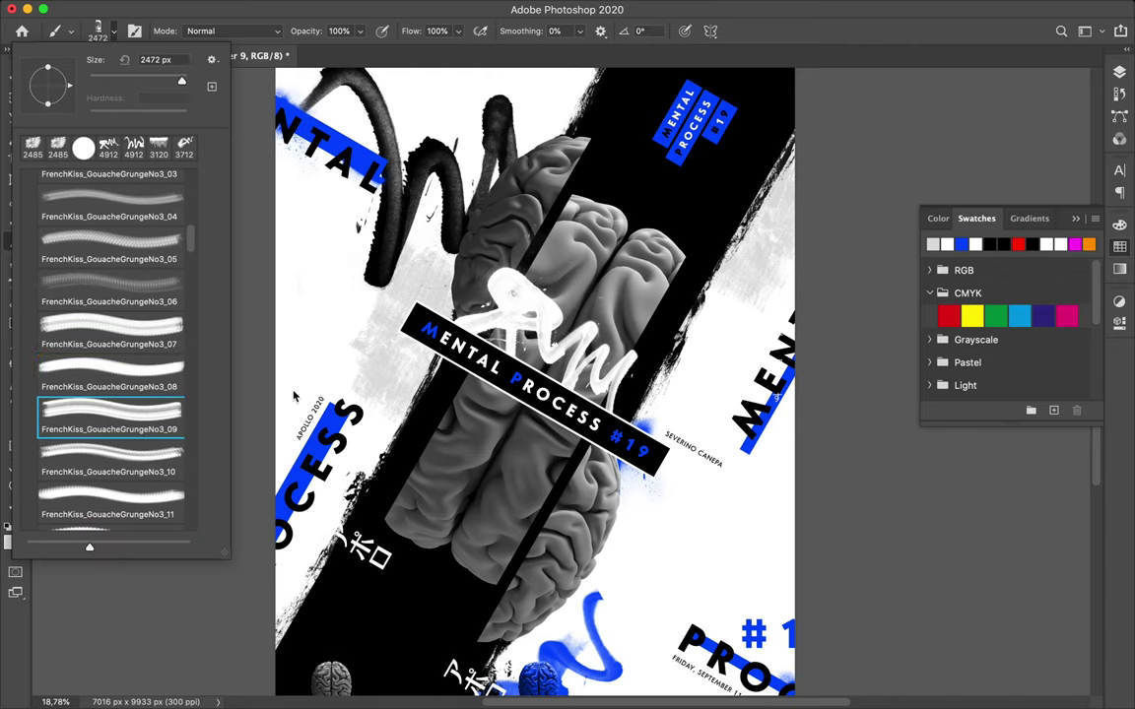
{"action": "left_click", "coordinate": [641, 31]}
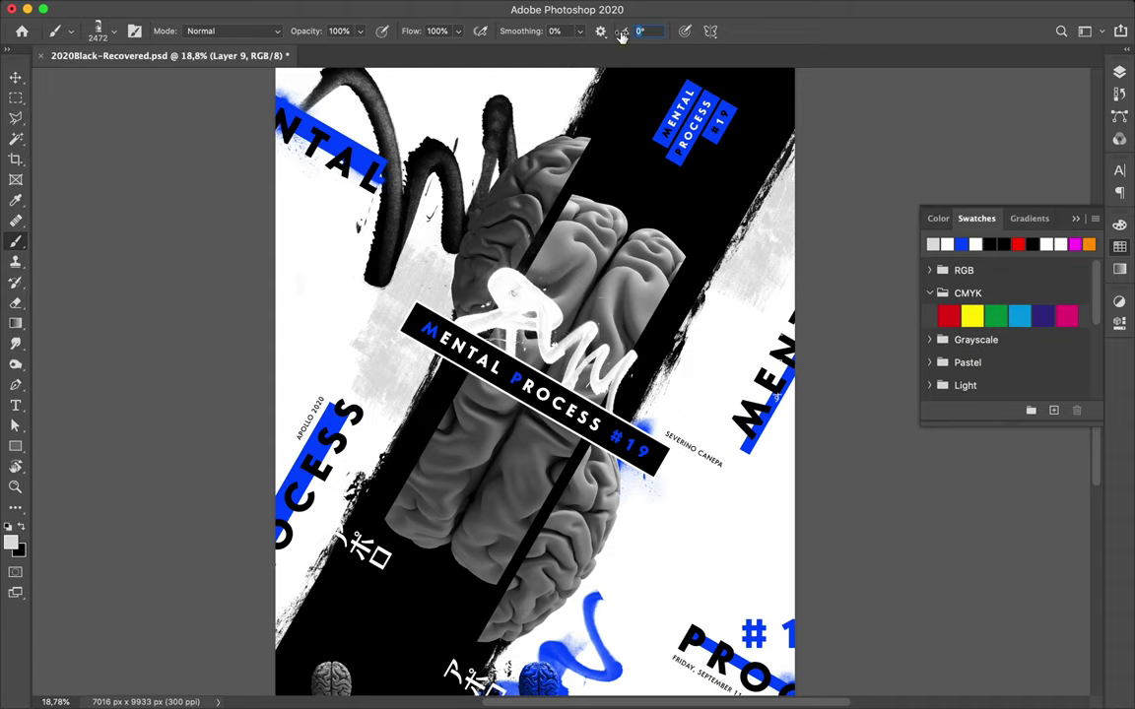
Try brush tip angles of 120°, 90° and 0°, dismissing the invalid-angle warning.
{"action": "left_click_drag", "start_coordinate": [622, 35], "coordinate": [629, 34]}
{"action": "type", "text": "120"}
{"action": "key", "text": "Return"}
{"action": "left_click", "coordinate": [659, 30]}
{"action": "double_click", "coordinate": [659, 30]}
{"action": "type", "text": "90"}
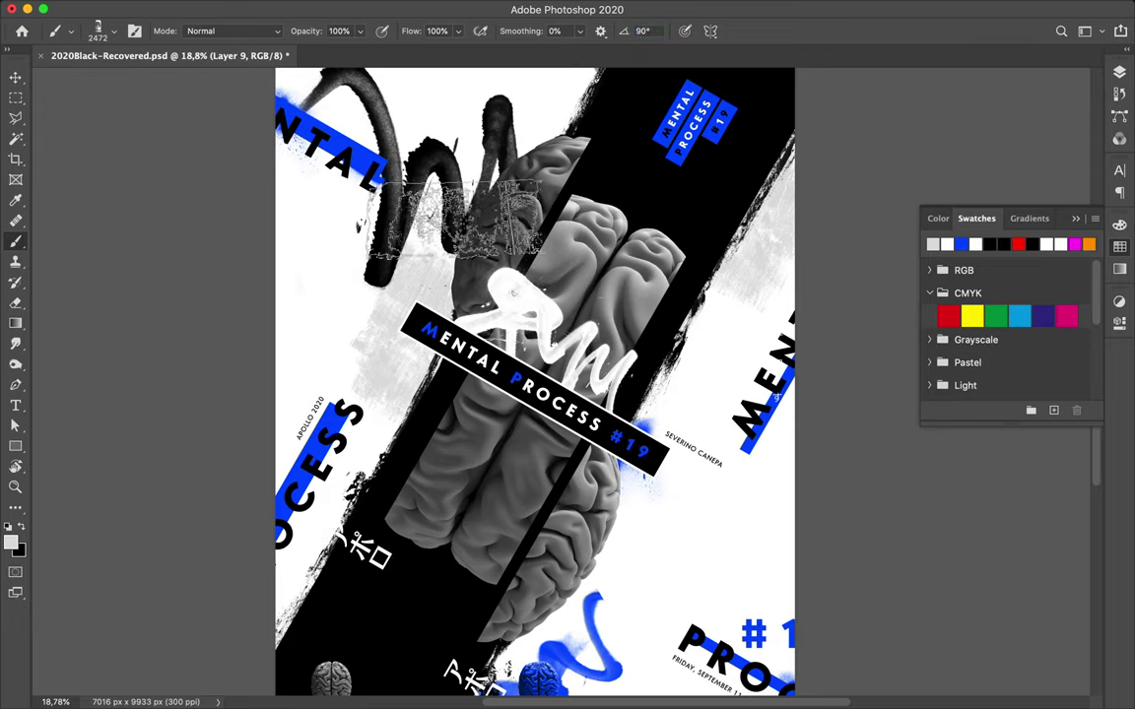
{"action": "key", "text": "Return"}
{"action": "double_click", "coordinate": [646, 30]}
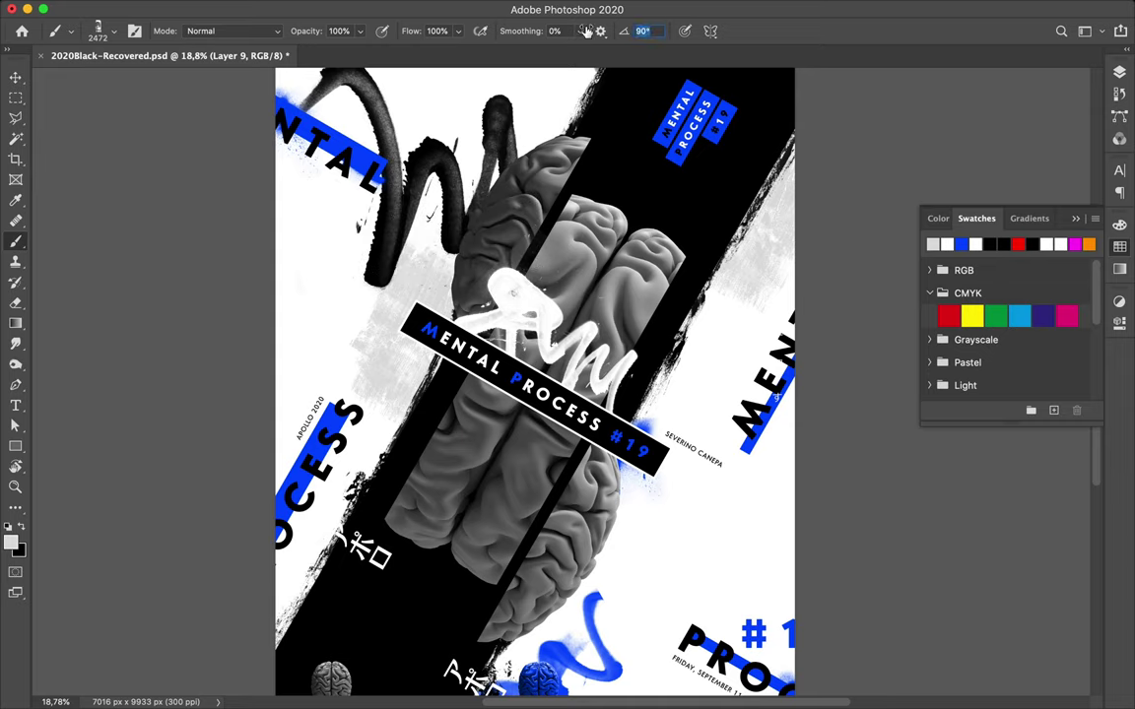
{"action": "key", "text": "Return"}
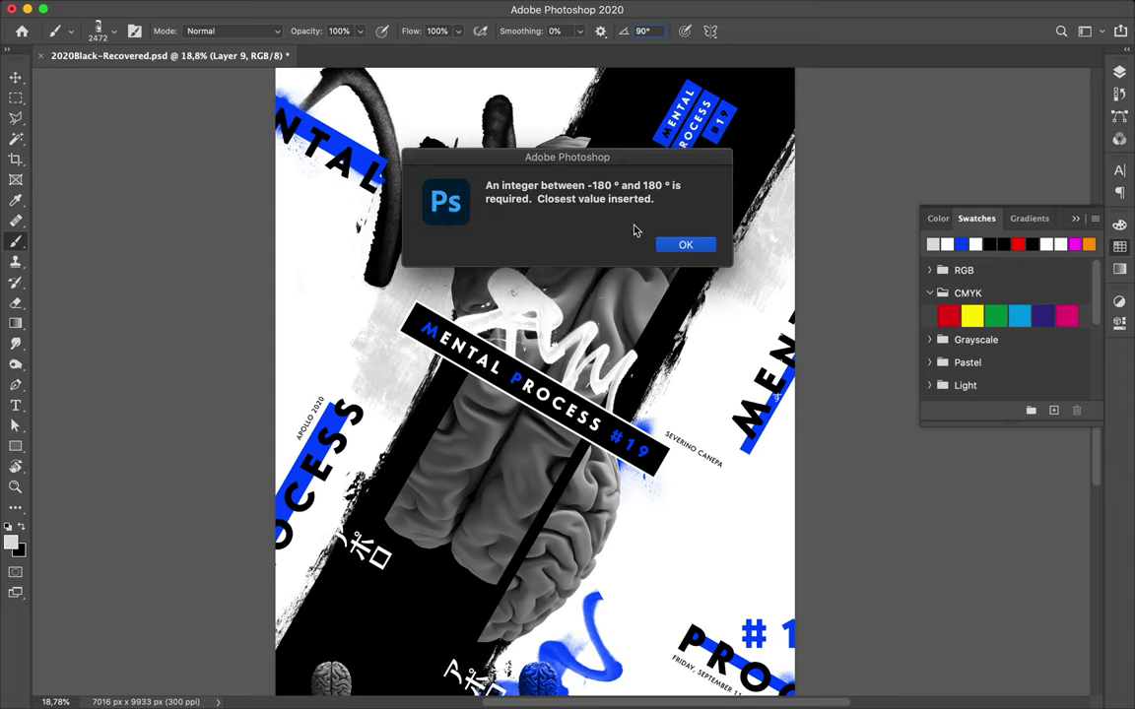
{"action": "left_click", "coordinate": [679, 244]}
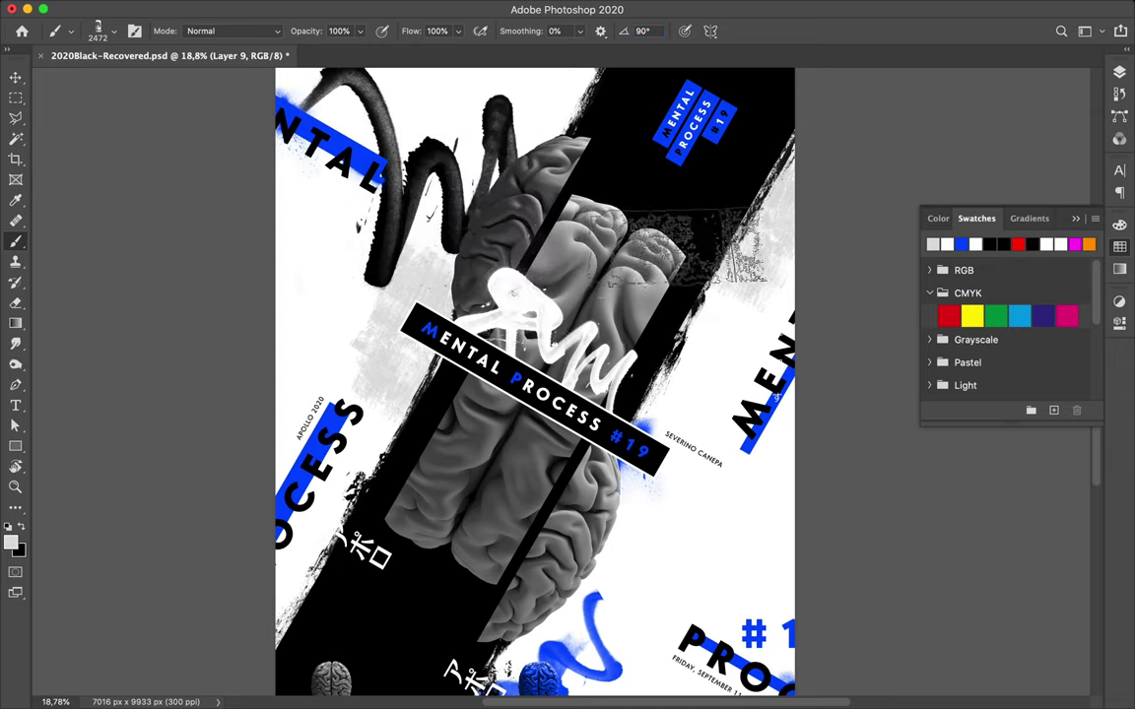
{"action": "type", "text": "0"}
{"action": "key", "text": "Return"}
Try angles of 30°, 60° and 90°, then set the brush tip angle to 150°.
{"action": "left_click", "coordinate": [641, 30]}
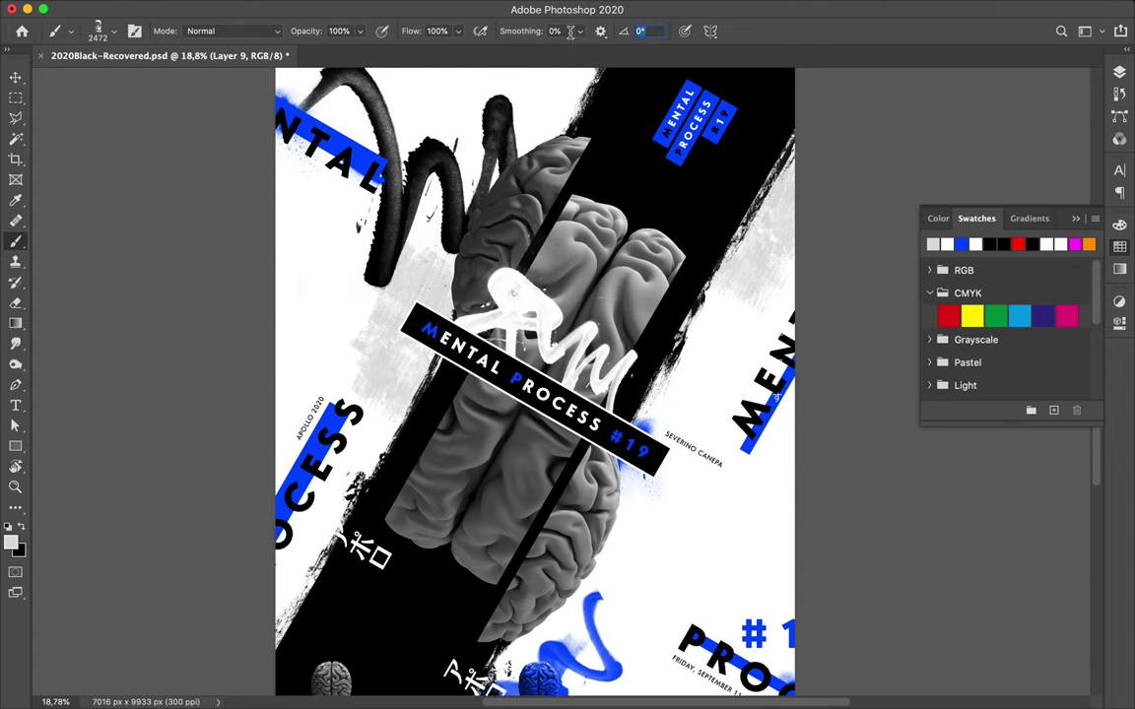
{"action": "key", "text": "Return"}
{"action": "type", "text": "60"}
{"action": "key", "text": "Return"}
{"action": "key", "text": "Return"}
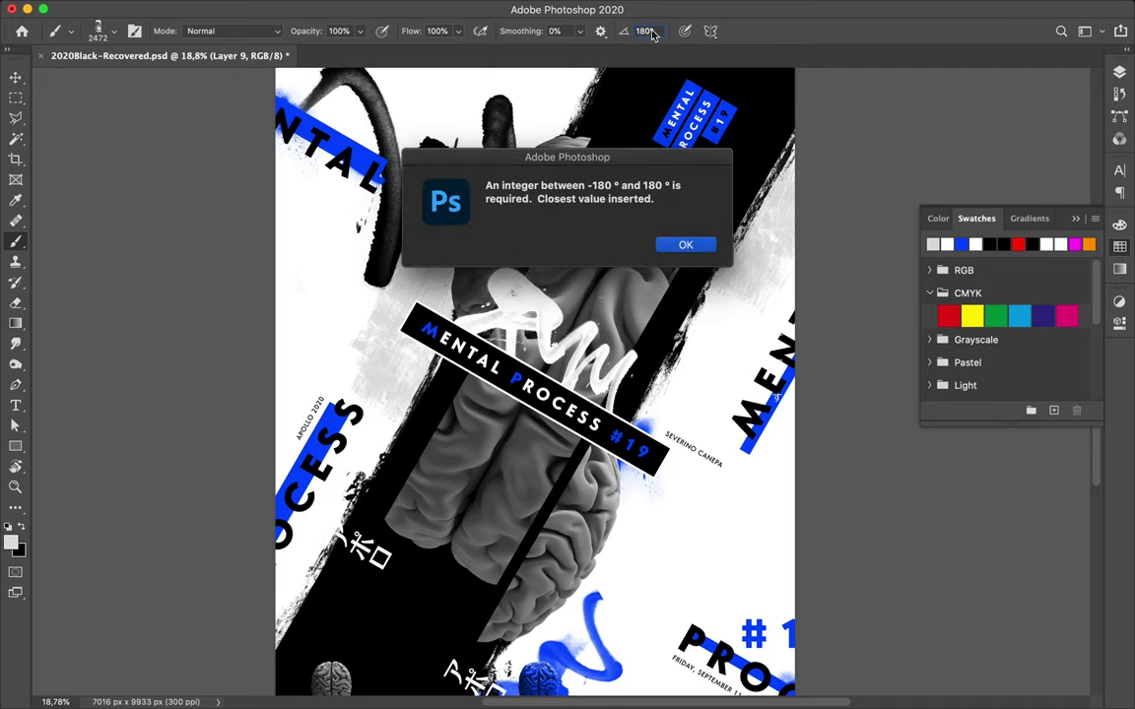
{"action": "left_click", "coordinate": [684, 245]}
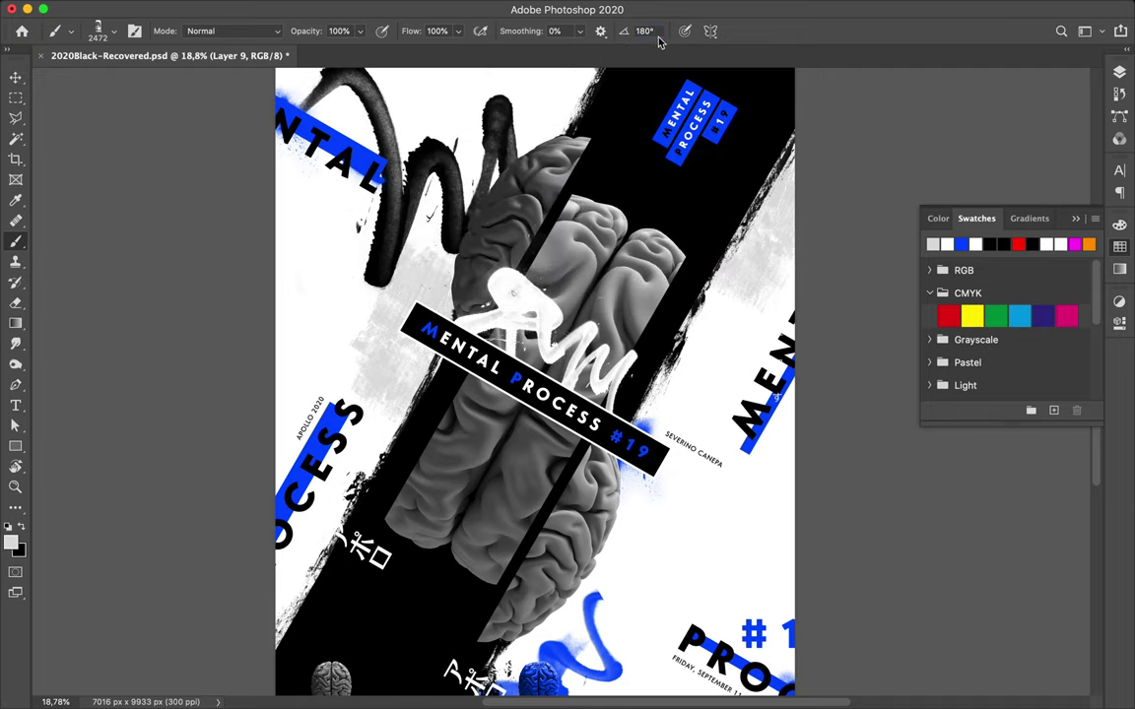
{"action": "type", "text": "9"}
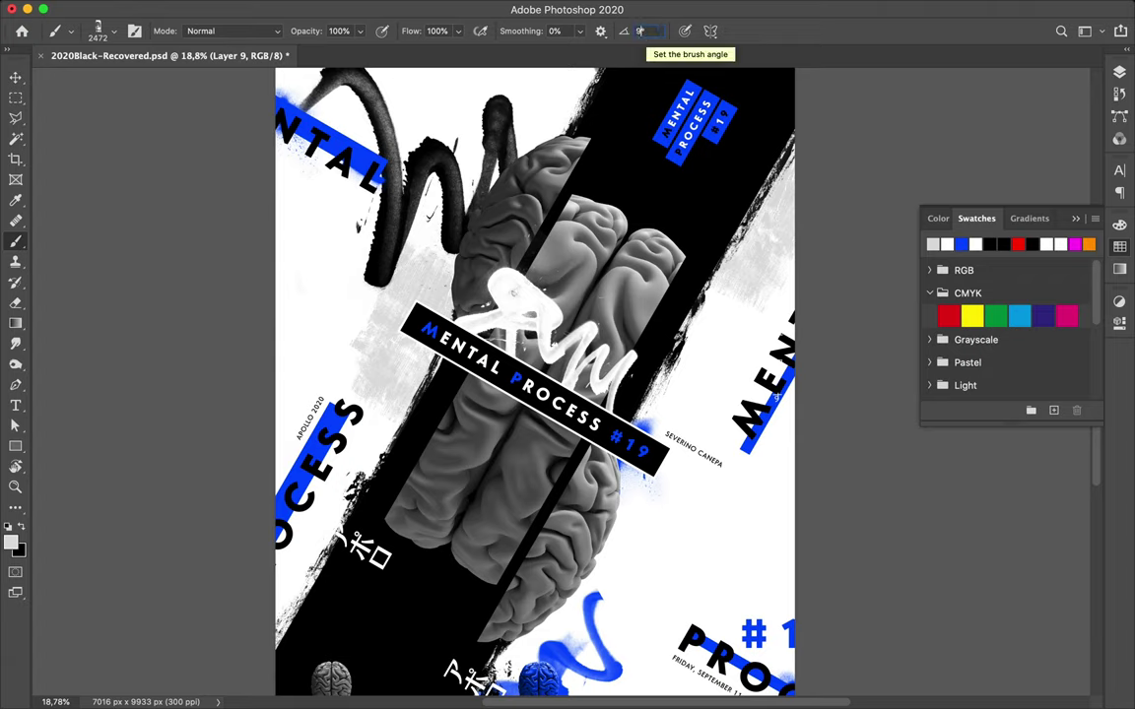
{"action": "type", "text": "150"}
{"action": "key", "text": "Return"}
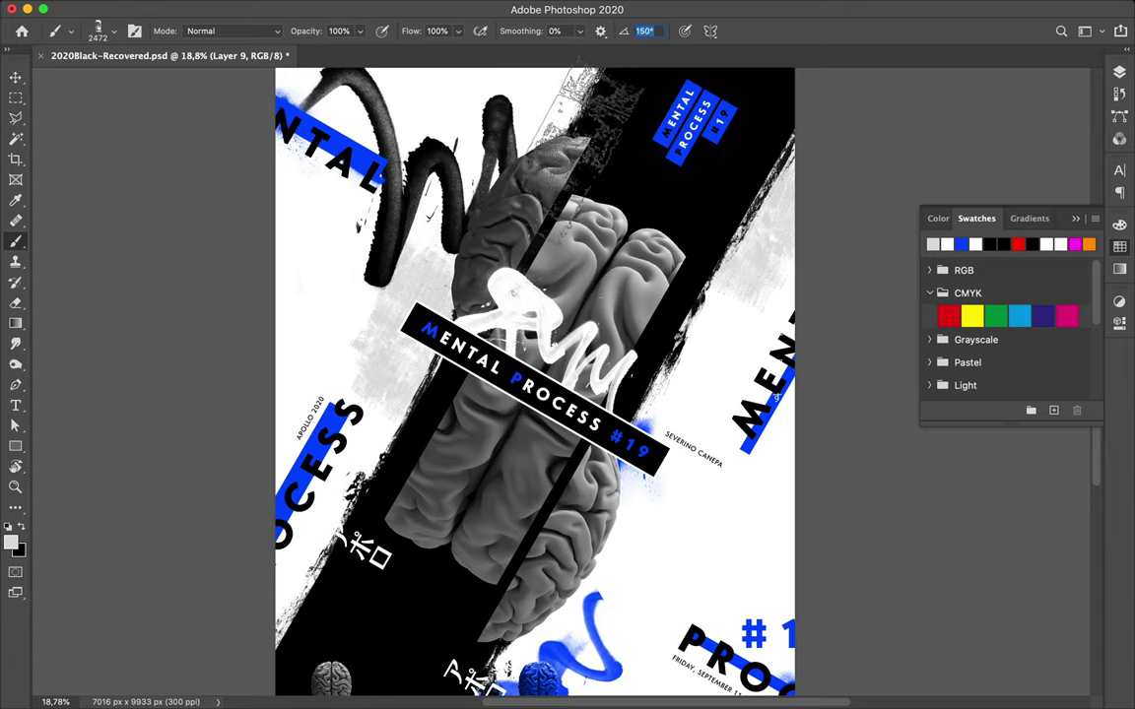
{"action": "key", "text": "Return"}
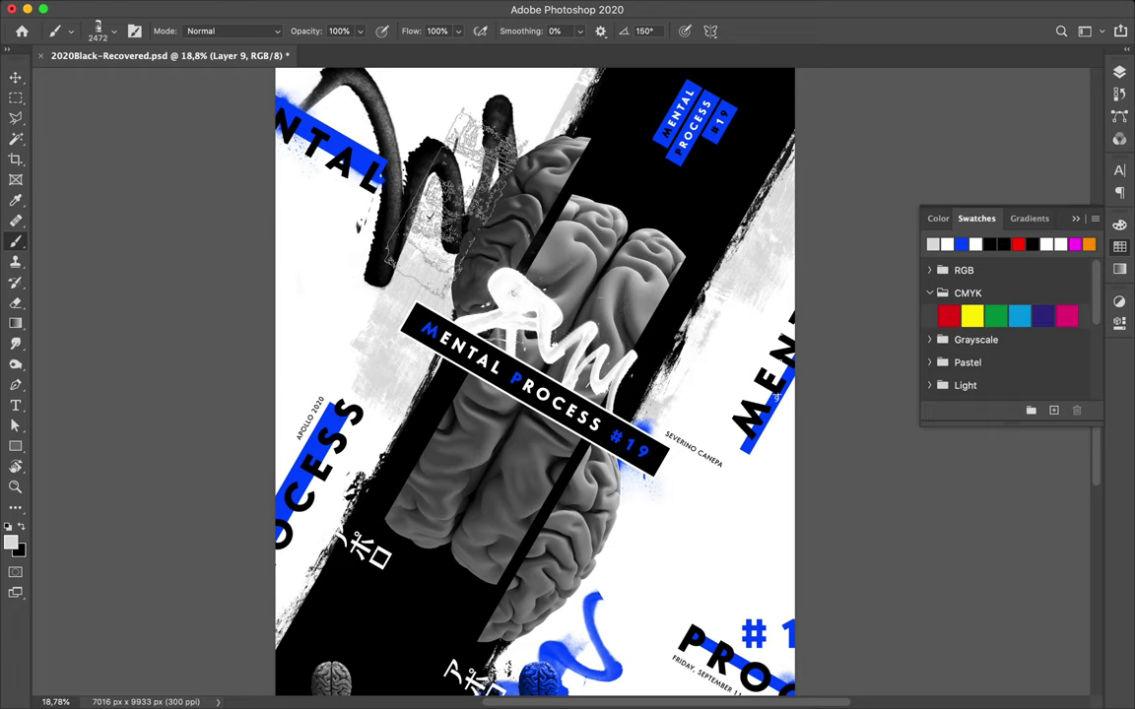
{"action": "left_click", "coordinate": [266, 33]}
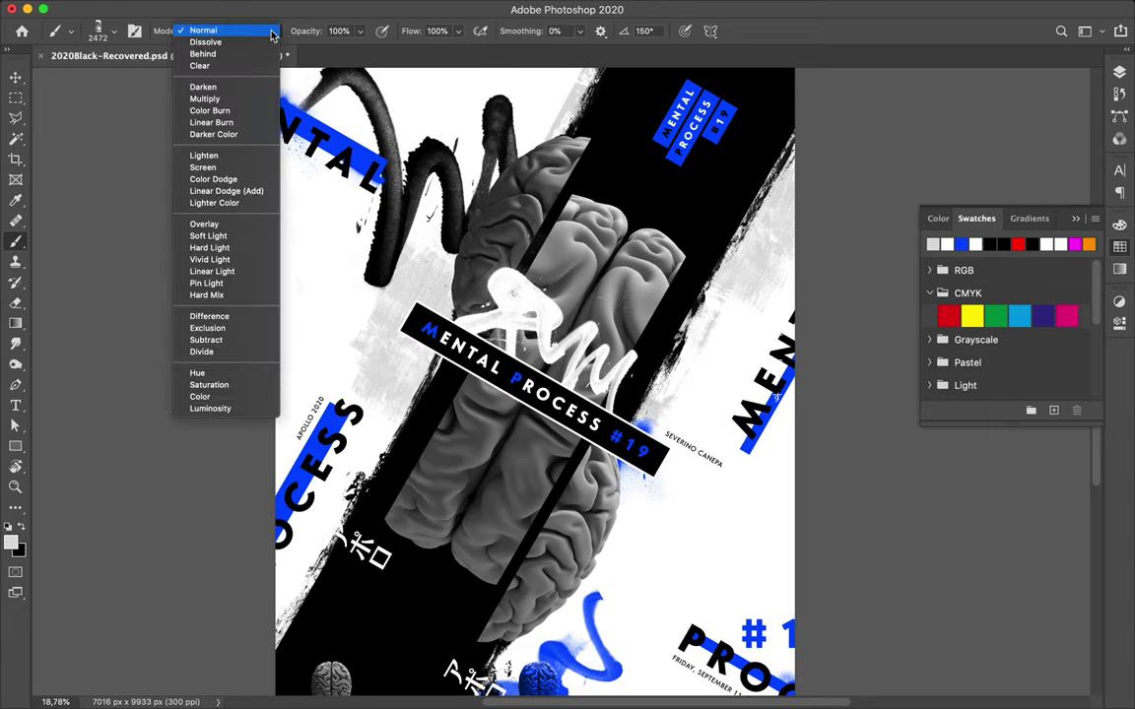
Keep Normal blending and try the GouacheGrungeNo3_10, _11 and _12 brushes.
{"action": "left_click", "coordinate": [273, 36]}
{"action": "left_click", "coordinate": [99, 30]}
{"action": "left_click", "coordinate": [117, 454]}
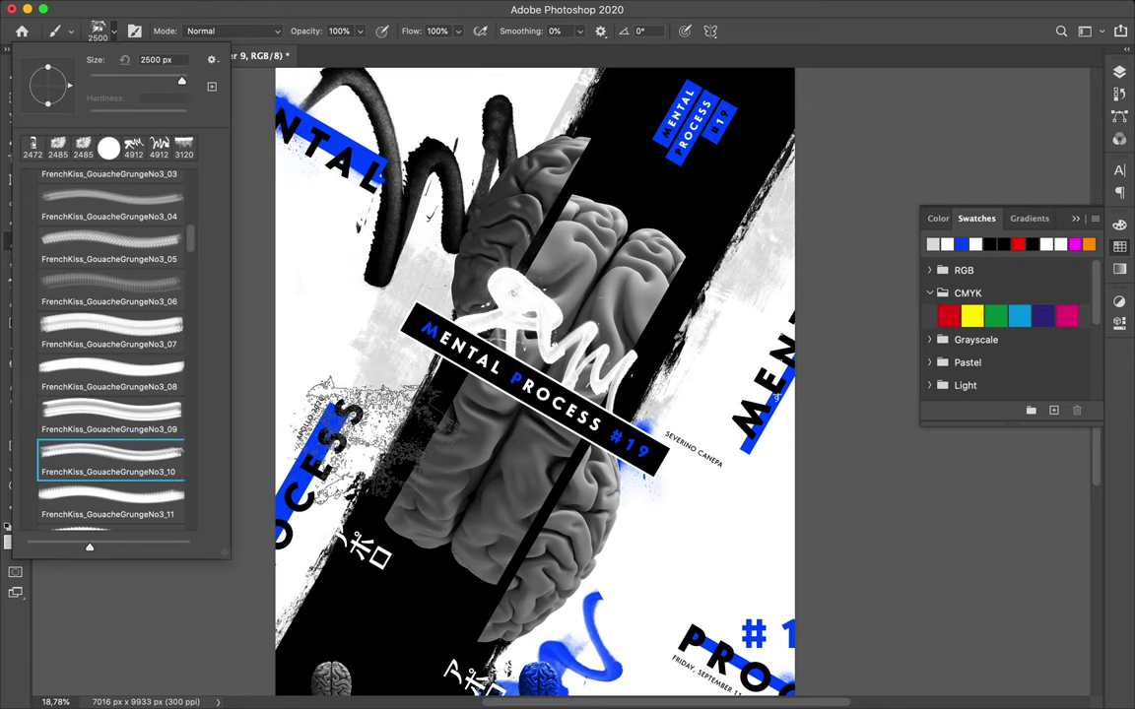
{"action": "key", "text": "Return"}
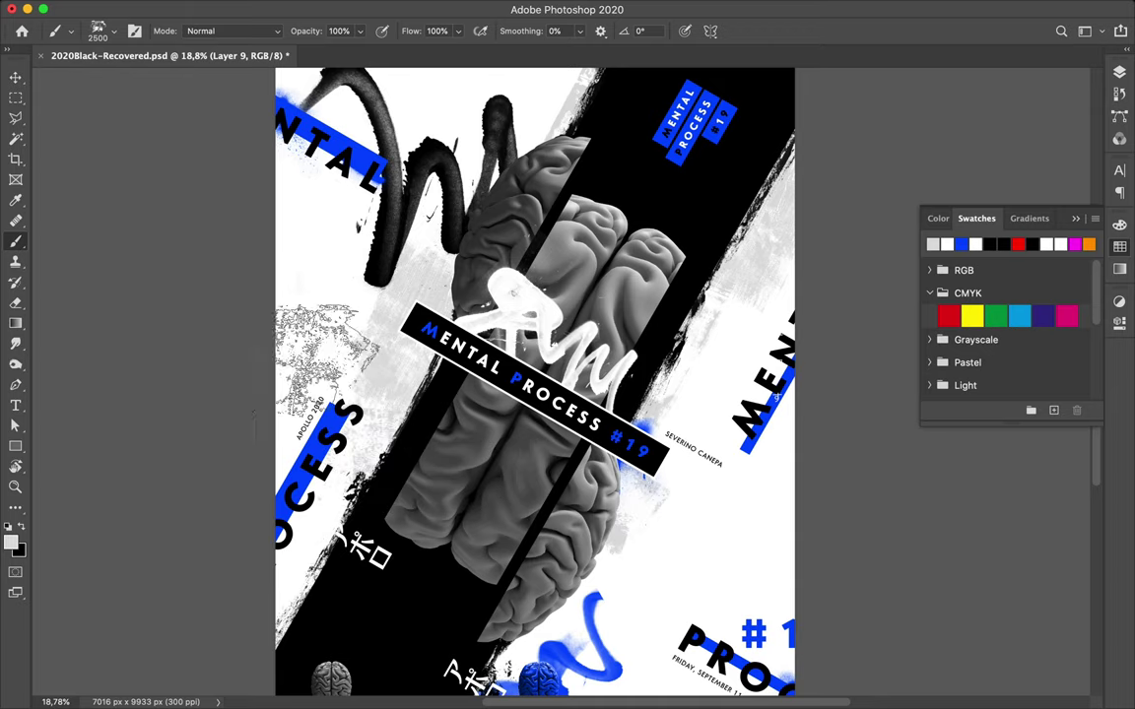
{"action": "left_click", "coordinate": [107, 30]}
{"action": "left_click", "coordinate": [131, 510]}
{"action": "scroll", "coordinate": [127, 490], "scroll_direction": "down", "scroll_amount": 3}
{"action": "left_click", "coordinate": [116, 444]}
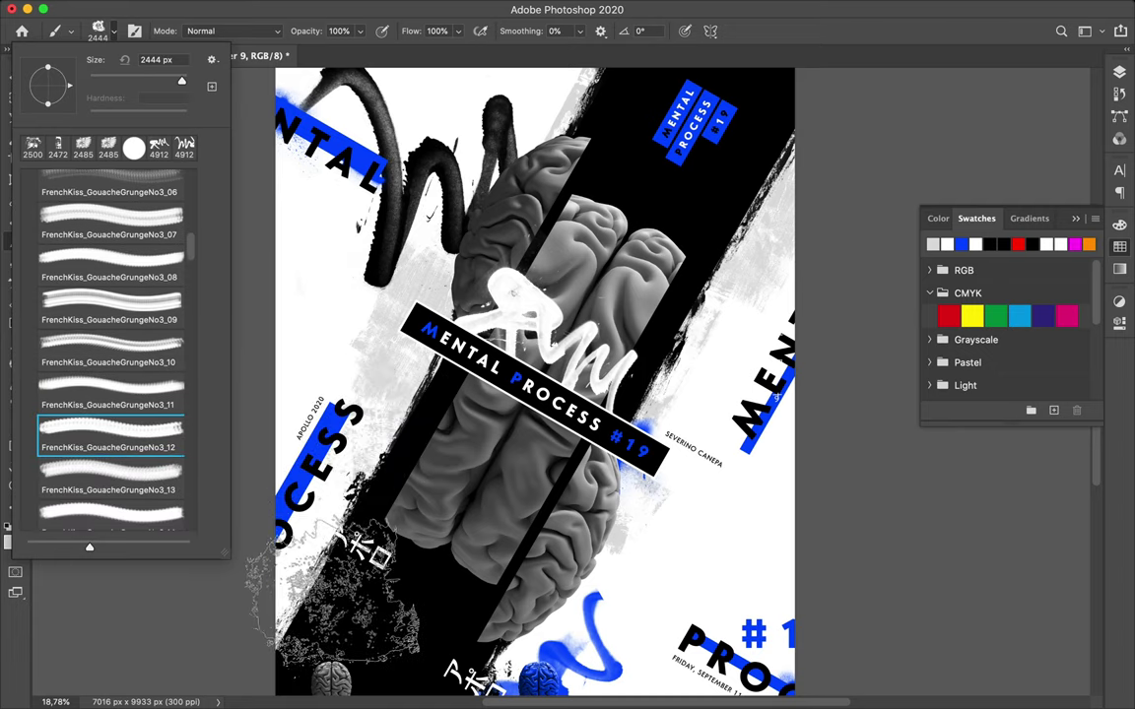
{"action": "key", "text": "Return"}
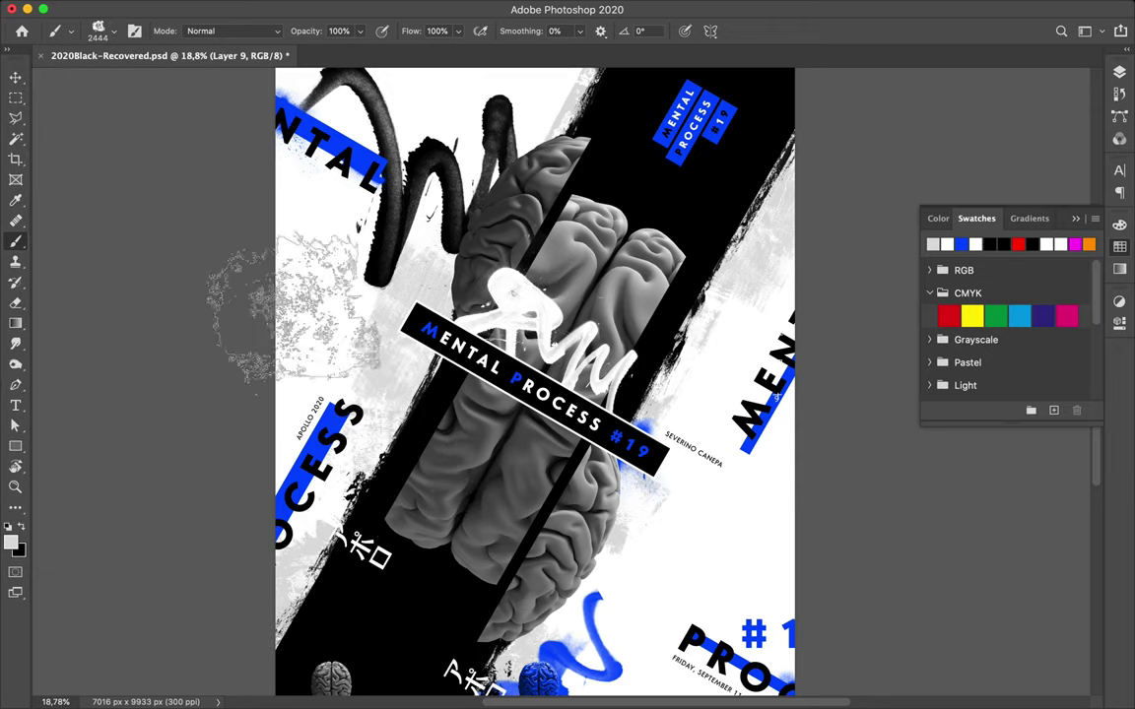
Paint and undo grunge over the lower-left area, then stamp grunge texture near APOLLO 2020.
{"action": "left_click", "coordinate": [106, 32]}
{"action": "left_click", "coordinate": [104, 433]}
{"action": "left_click_drag", "start_coordinate": [374, 404], "coordinate": [316, 493]}
{"action": "key", "text": "ctrl+z"}
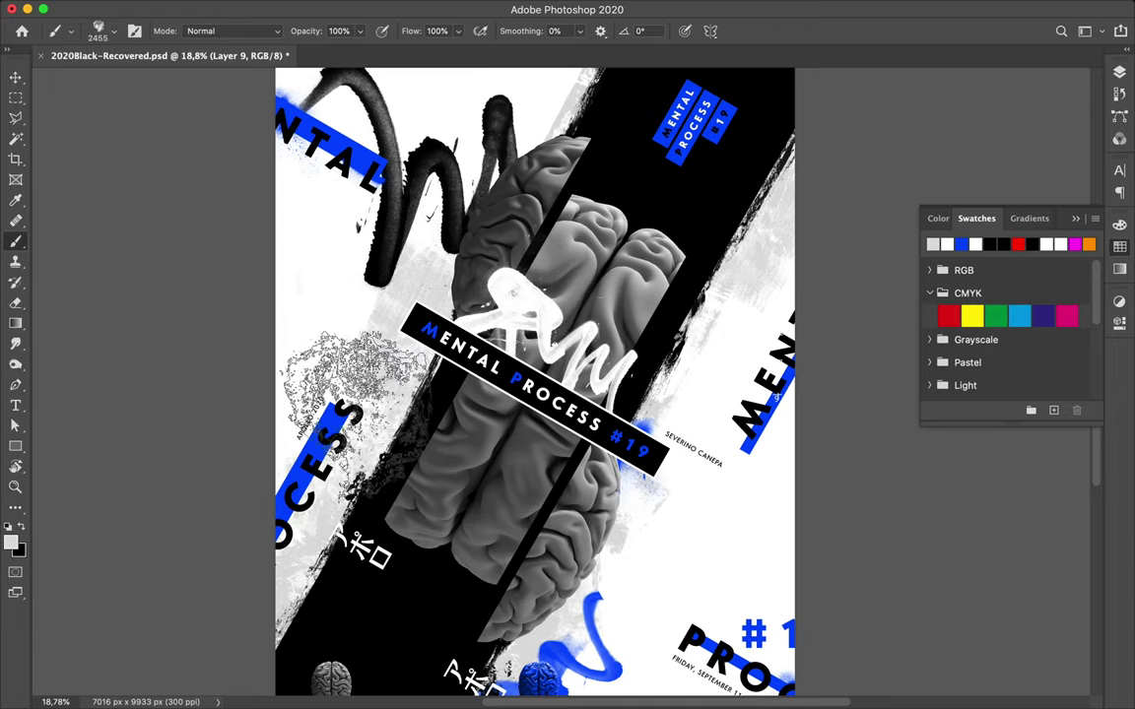
{"action": "left_click", "coordinate": [118, 32]}
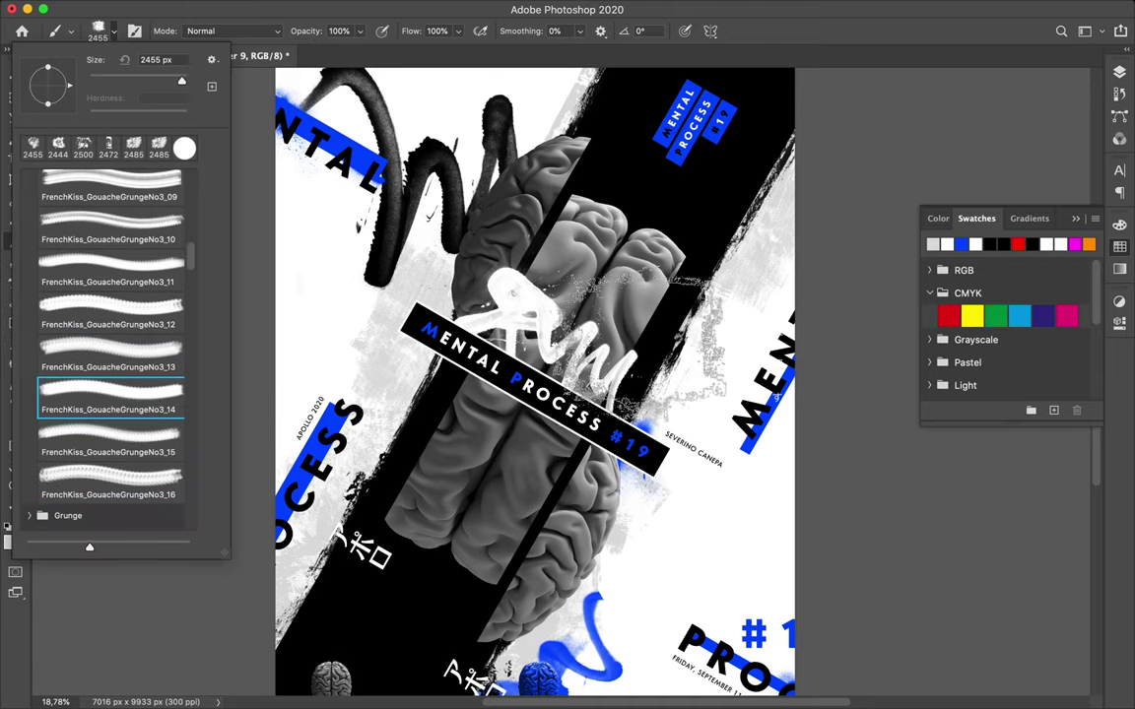
{"action": "left_click", "coordinate": [345, 384]}
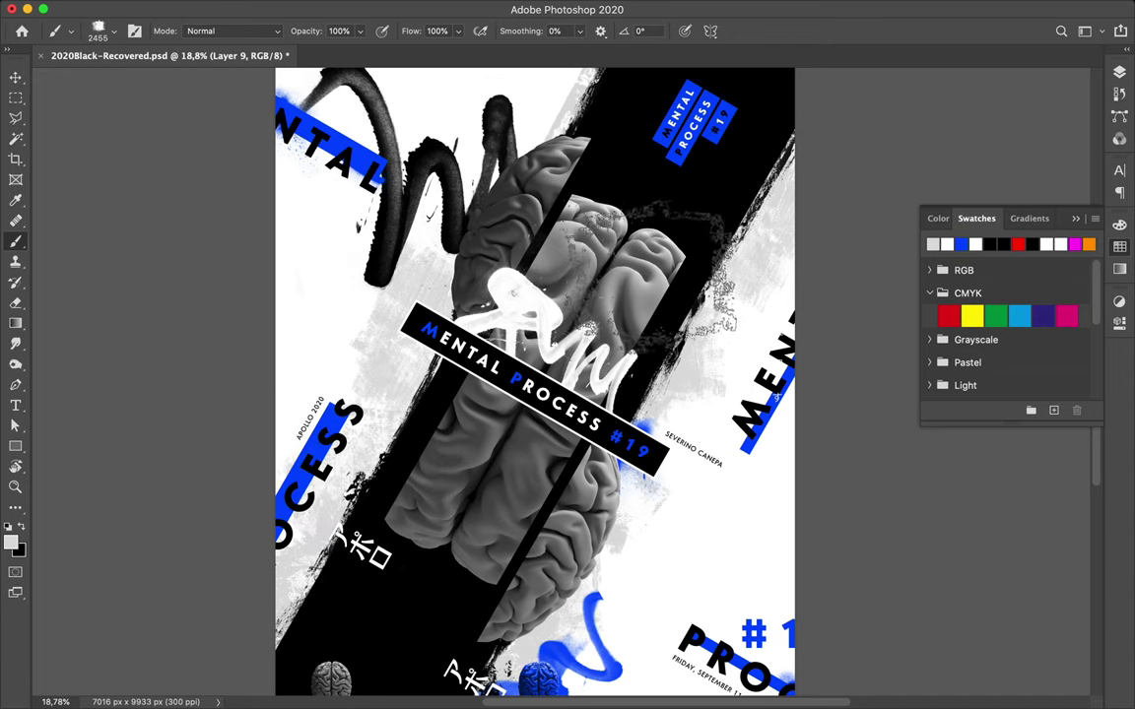
Try Inks brushes 1, 2 and 9, painting and undoing a grey dab.
{"action": "left_click", "coordinate": [113, 30]}
{"action": "scroll", "coordinate": [111, 341], "scroll_direction": "down", "scroll_amount": 1}
{"action": "scroll", "coordinate": [112, 341], "scroll_direction": "down", "scroll_amount": 2}
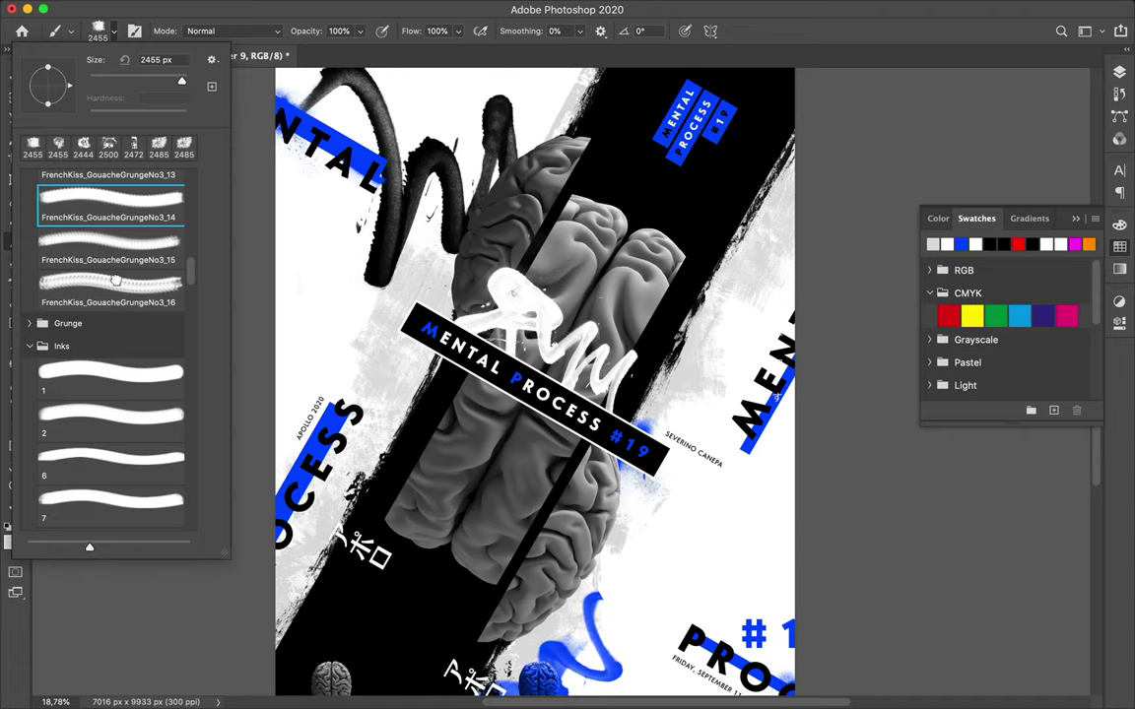
{"action": "left_click", "coordinate": [106, 372]}
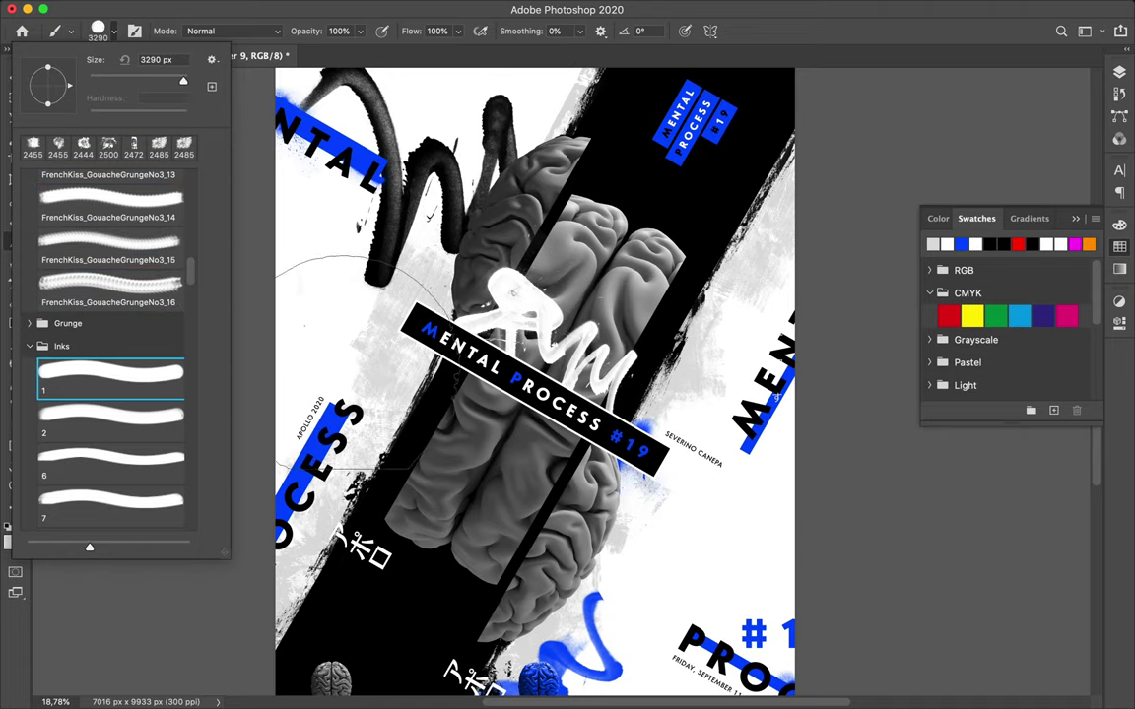
{"action": "left_click", "coordinate": [365, 274]}
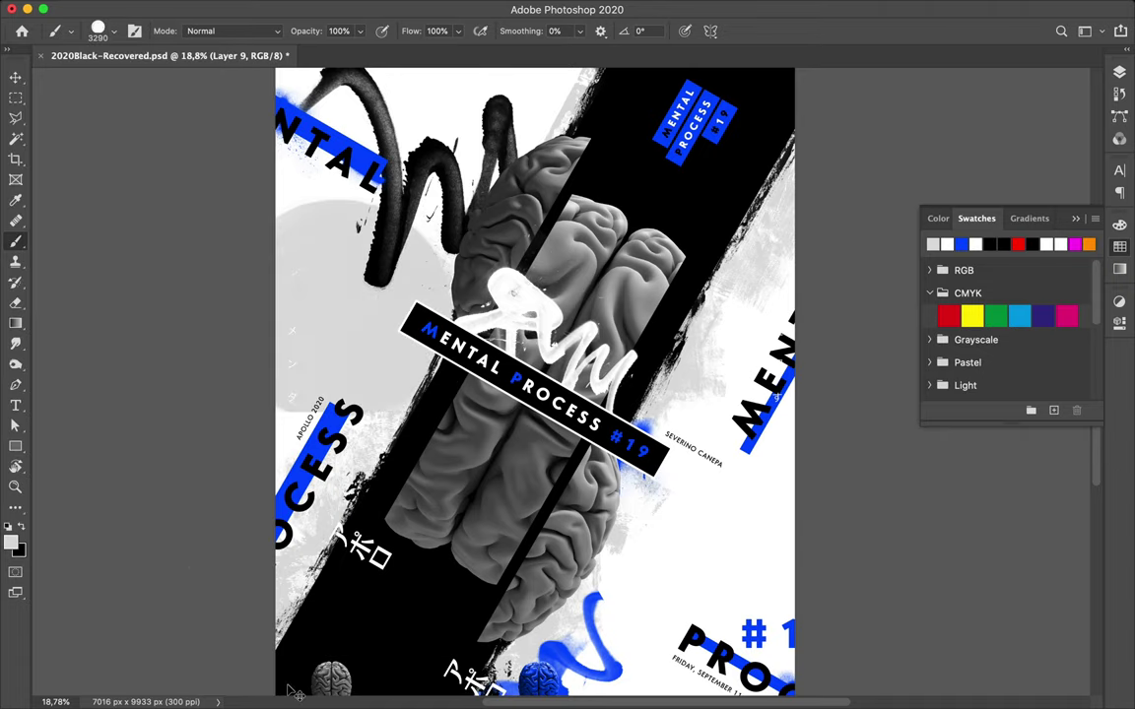
{"action": "key", "text": "super+z"}
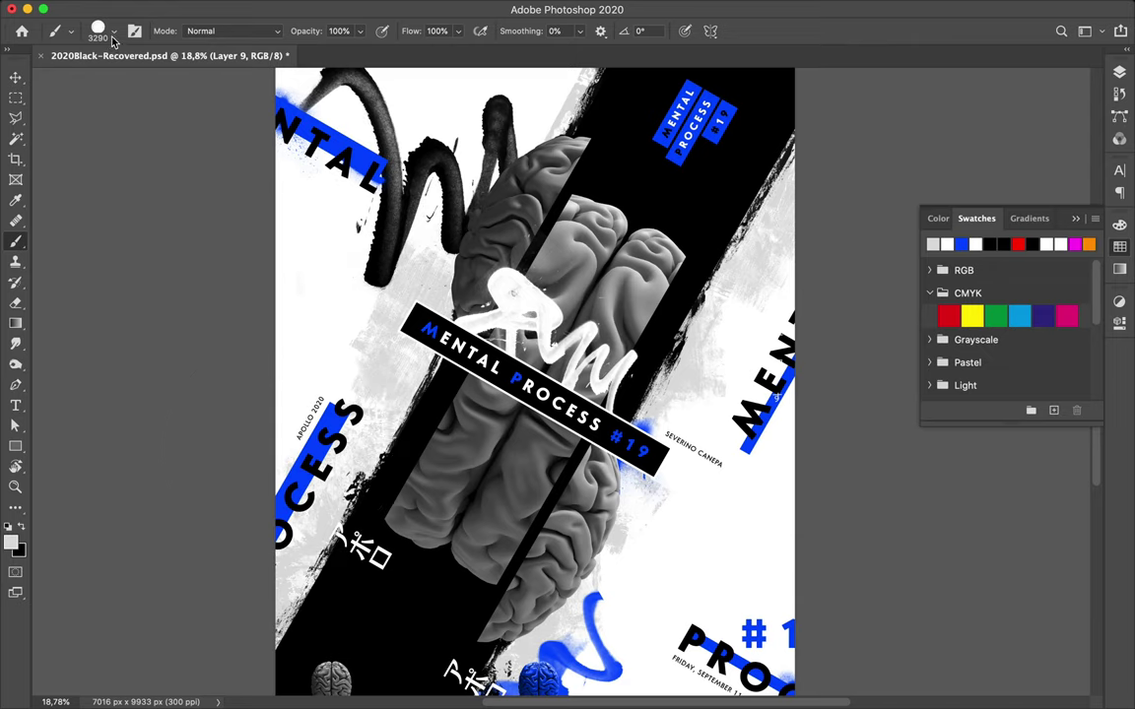
{"action": "left_click", "coordinate": [111, 36]}
{"action": "left_click", "coordinate": [114, 424]}
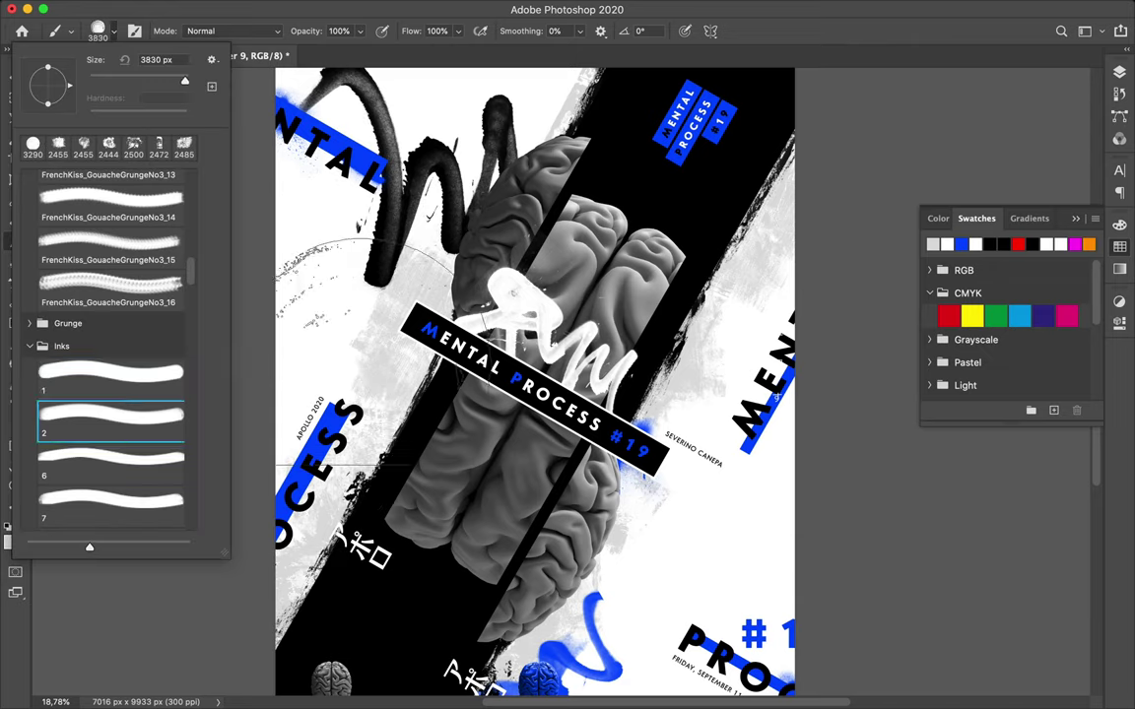
{"action": "scroll", "coordinate": [125, 455], "scroll_direction": "down", "scroll_amount": 3}
{"action": "scroll", "coordinate": [125, 455], "scroll_direction": "down", "scroll_amount": 3}
{"action": "scroll", "coordinate": [124, 451], "scroll_direction": "down", "scroll_amount": 2}
{"action": "left_click", "coordinate": [124, 449]}
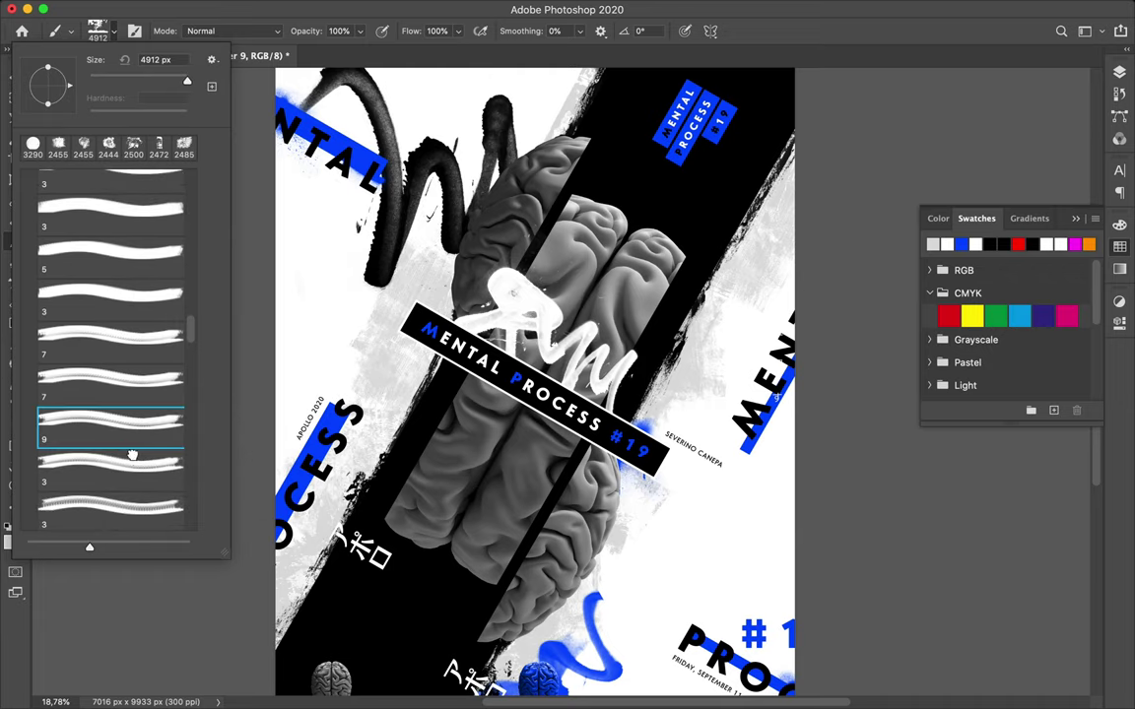
Paint a light grey scribble at lower right with the Spary Paint II brush 2.
{"action": "scroll", "coordinate": [133, 456], "scroll_direction": "down", "scroll_amount": 3}
{"action": "scroll", "coordinate": [134, 458], "scroll_direction": "down", "scroll_amount": 2}
{"action": "scroll", "coordinate": [135, 460], "scroll_direction": "down", "scroll_amount": 3}
{"action": "left_click", "coordinate": [119, 410]}
{"action": "scroll", "coordinate": [98, 435], "scroll_direction": "down", "scroll_amount": 5}
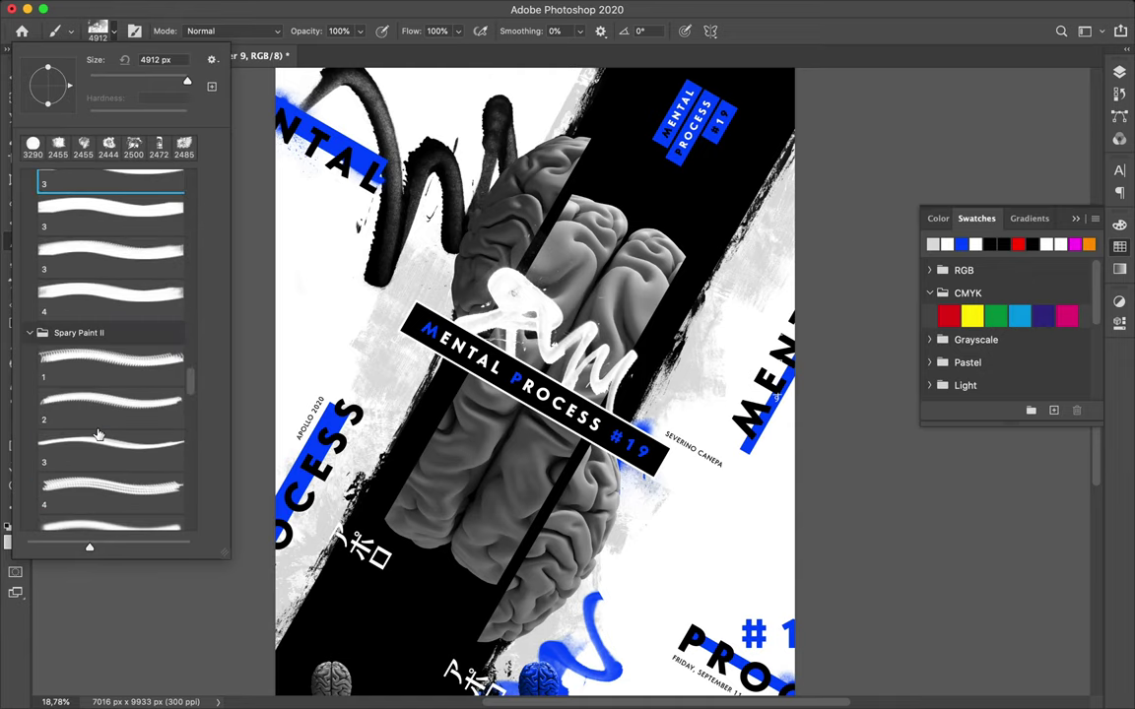
{"action": "left_click", "coordinate": [109, 370]}
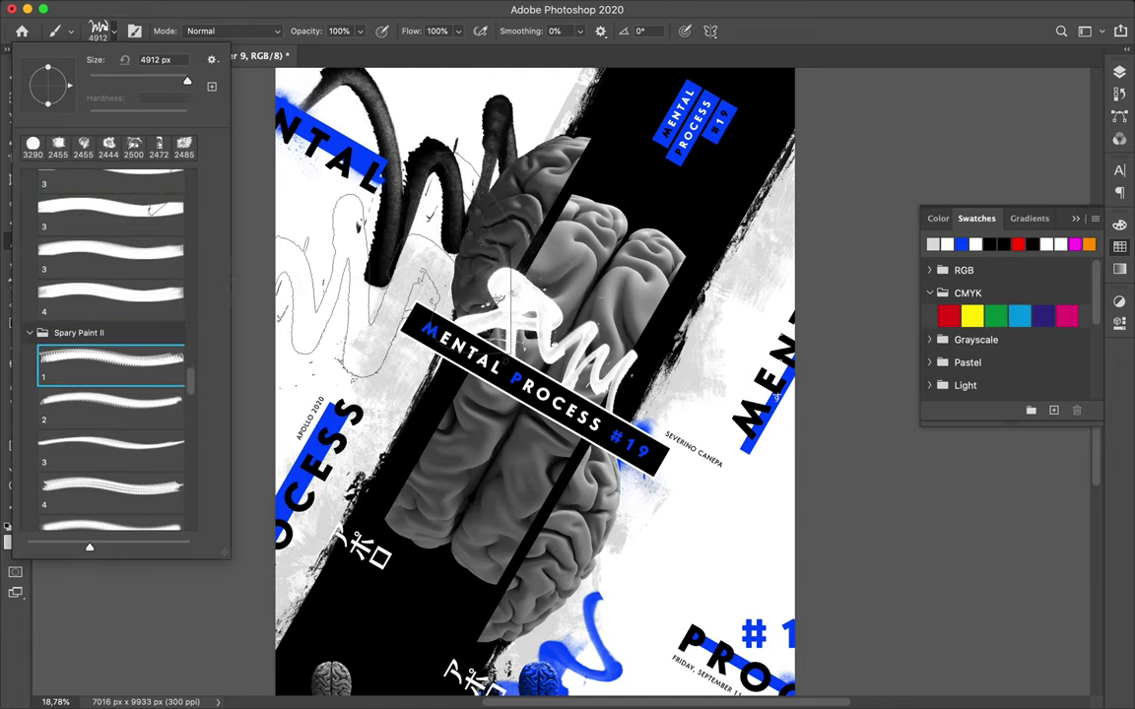
{"action": "left_click", "coordinate": [690, 552]}
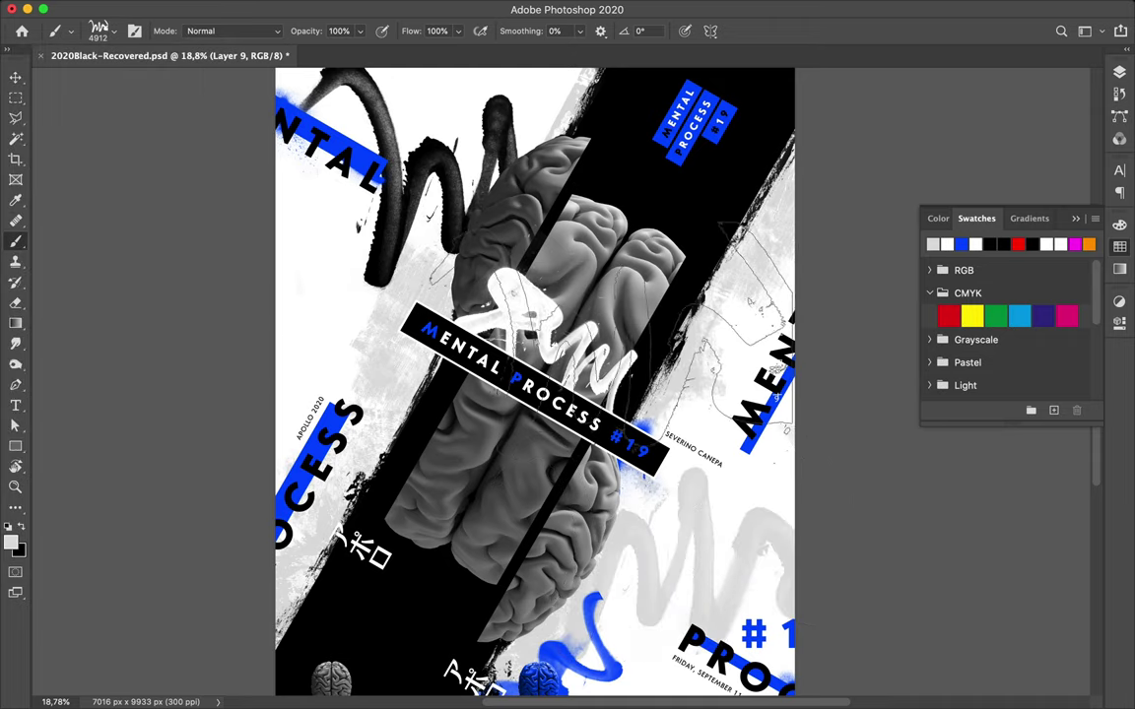
{"action": "key", "text": "ctrl+z"}
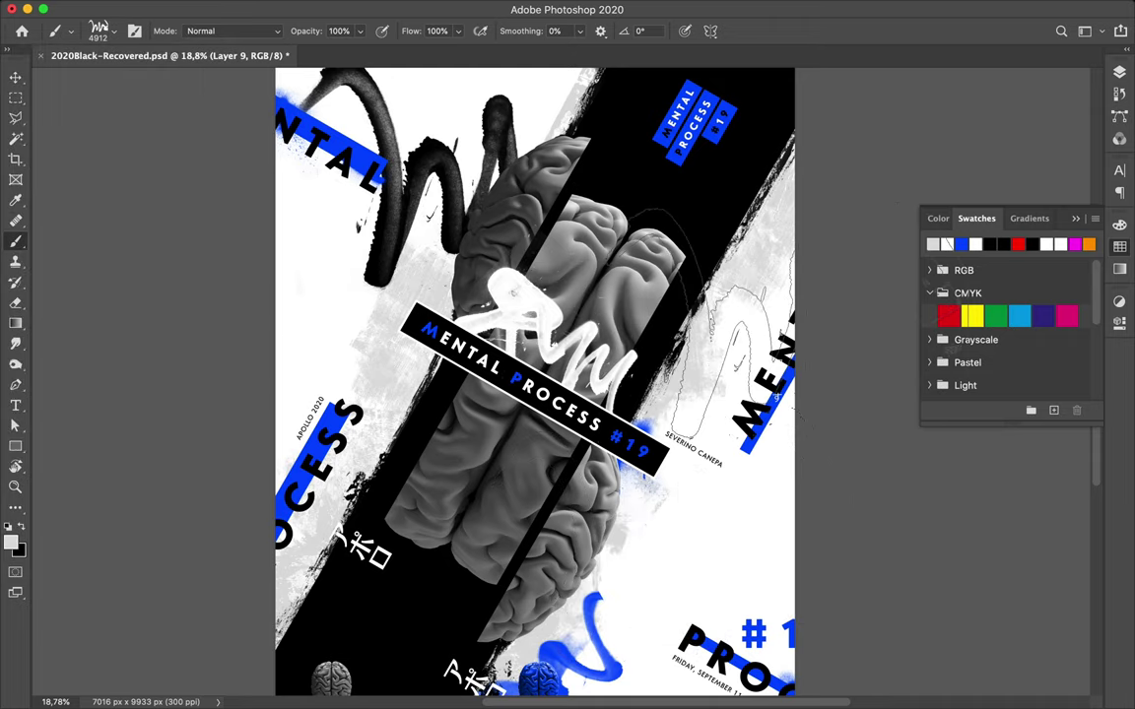
{"action": "left_click", "coordinate": [112, 33]}
{"action": "left_click", "coordinate": [110, 402]}
{"action": "left_click", "coordinate": [739, 532]}
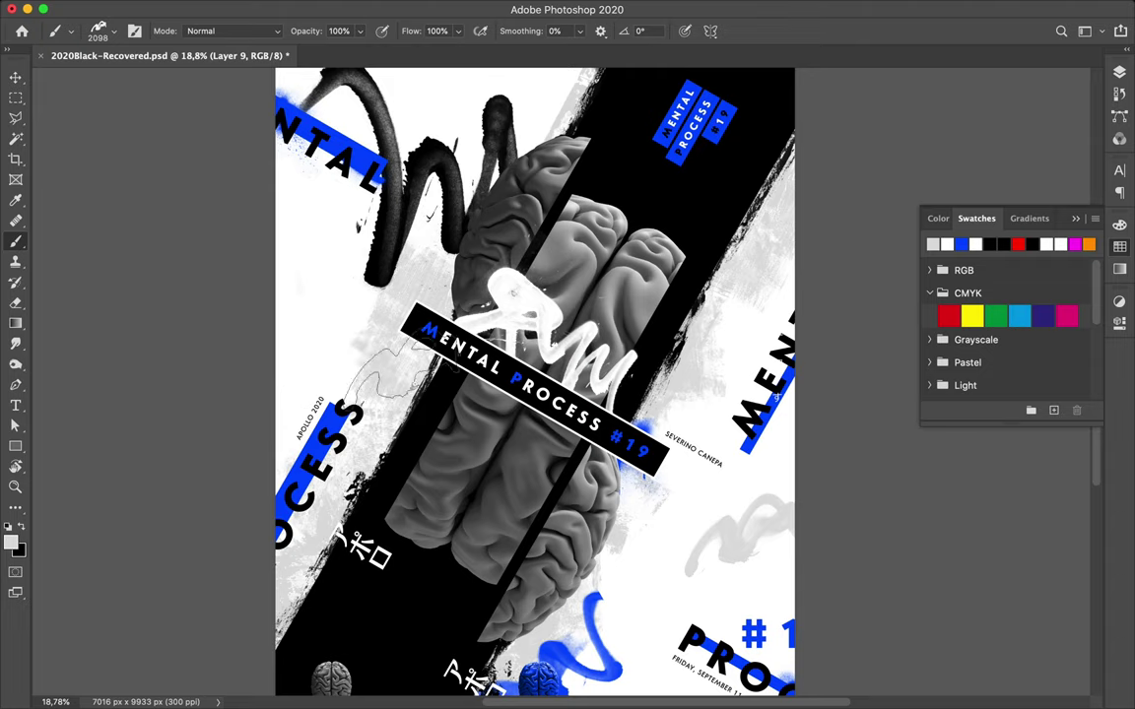
{"action": "key", "text": "v"}
{"action": "scroll", "coordinate": [591, 479], "scroll_direction": "down", "scroll_amount": 5}
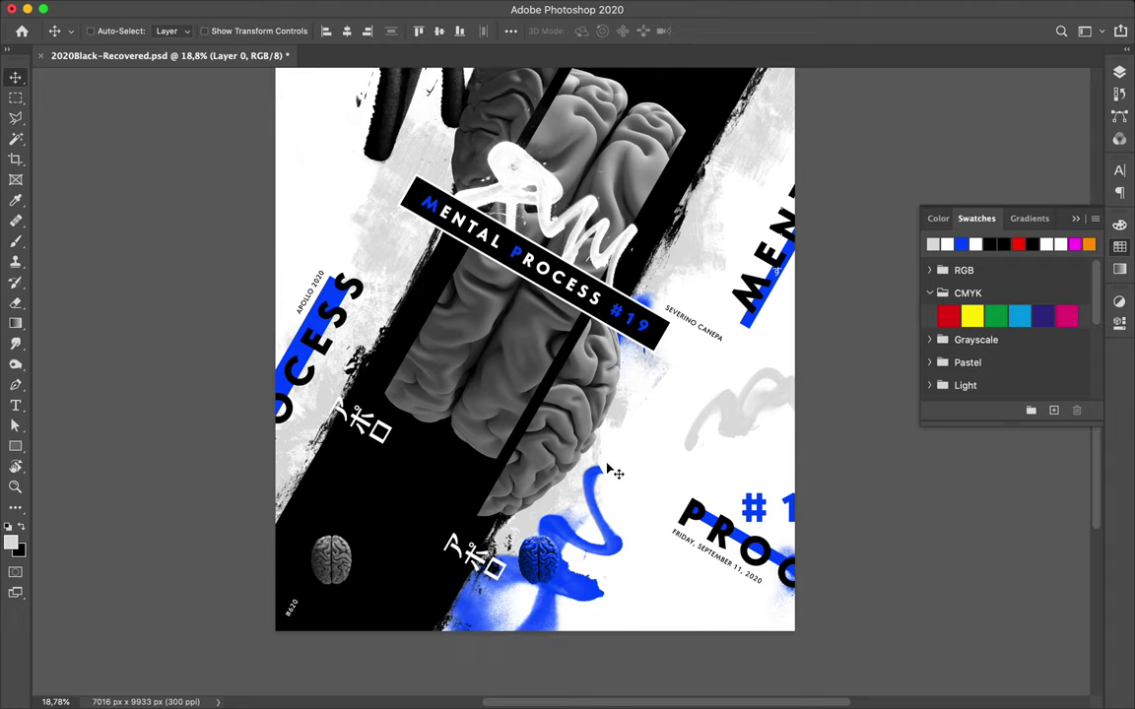
Turn on automatic layer picking and nudge Layer 5 slightly right.
{"action": "mouse_move", "coordinate": [608, 471]}
{"action": "left_mouse_down"}
{"action": "mouse_move", "coordinate": [641, 470]}
{"action": "mouse_move", "coordinate": [608, 471]}
{"action": "left_mouse_up"}
{"action": "left_click", "coordinate": [613, 548], "text": "super"}
{"action": "left_click_drag", "start_coordinate": [619, 550], "coordinate": [643, 554]}
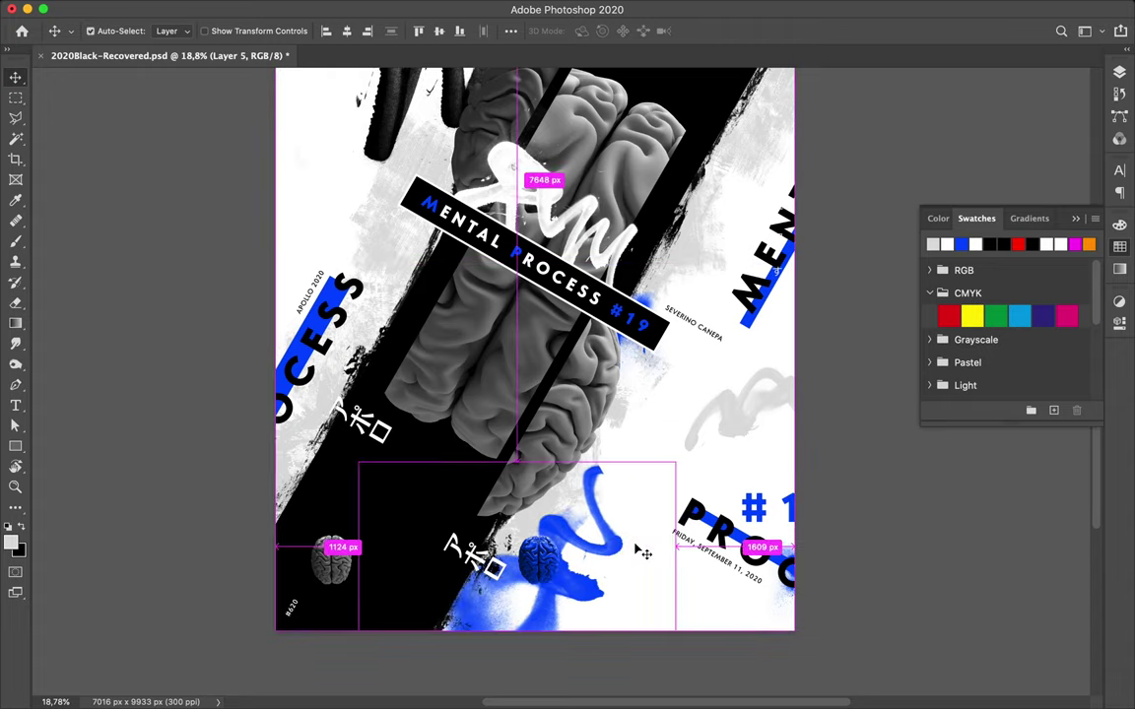
{"action": "key", "text": "super"}
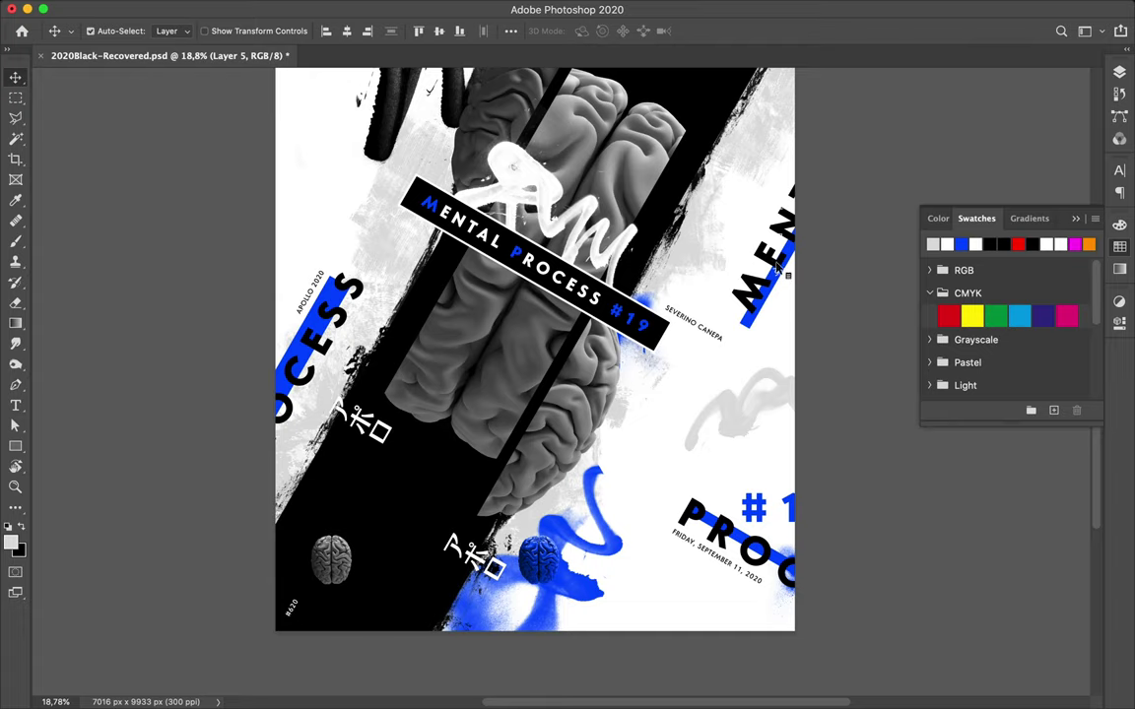
Move the 処理する text onto the left black band, rotate it 30°, and nudge it right.
{"action": "left_click", "coordinate": [778, 278], "text": "super"}
{"action": "left_click_drag", "start_coordinate": [779, 287], "coordinate": [399, 535]}
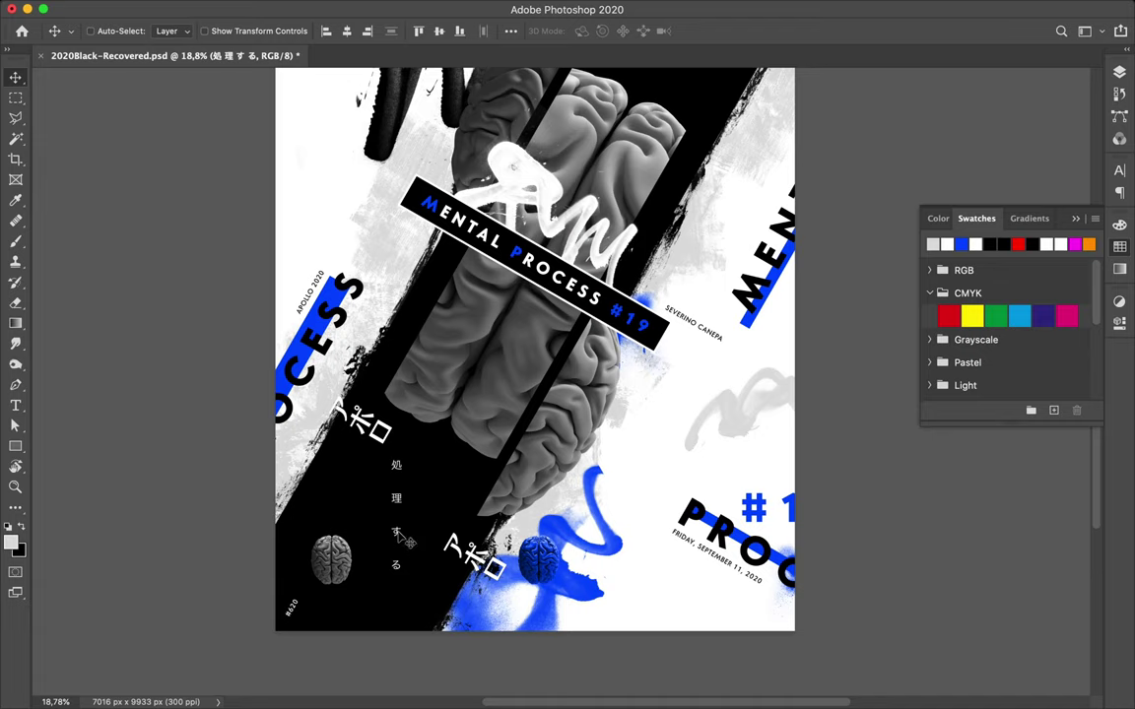
{"action": "key", "text": "super+t"}
{"action": "left_click_drag", "start_coordinate": [402, 431], "coordinate": [474, 437]}
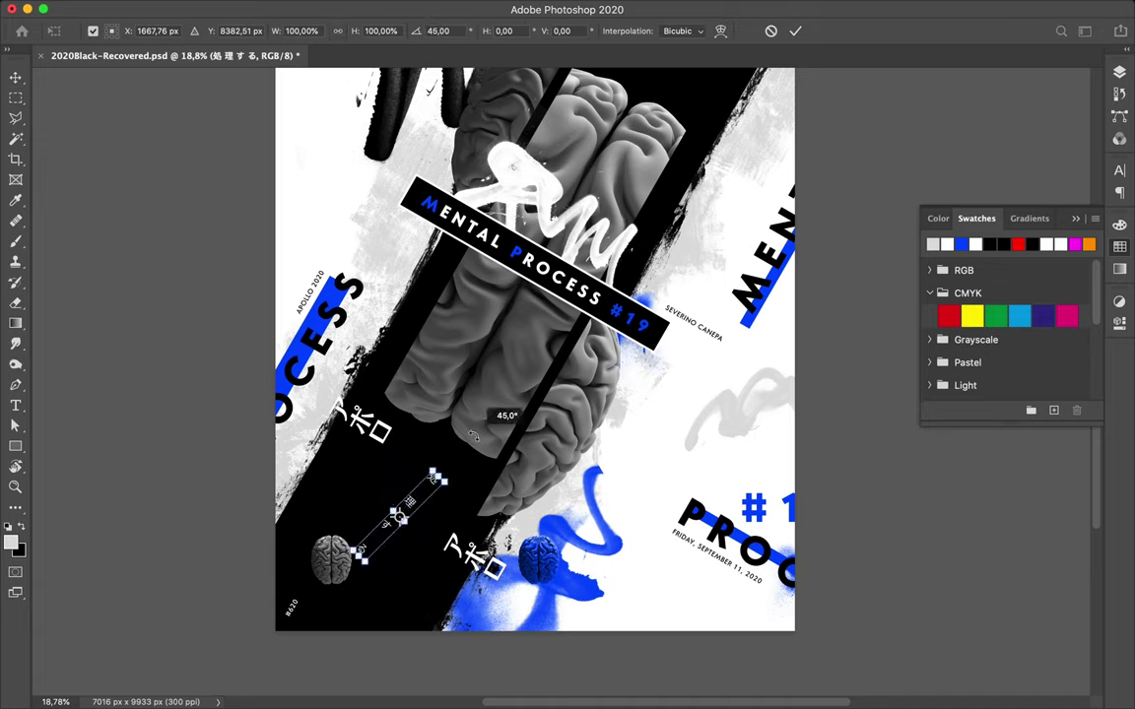
{"action": "left_click_drag", "start_coordinate": [474, 437], "coordinate": [461, 434]}
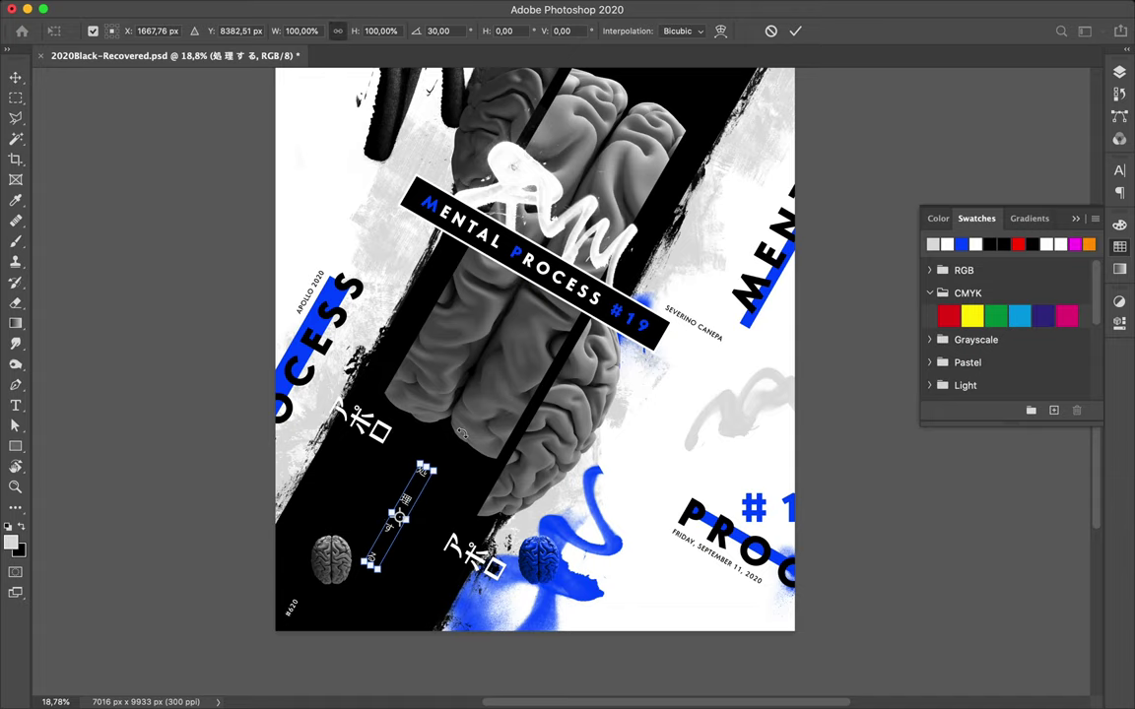
{"action": "key", "text": "Return"}
{"action": "left_click_drag", "start_coordinate": [405, 504], "coordinate": [434, 501]}
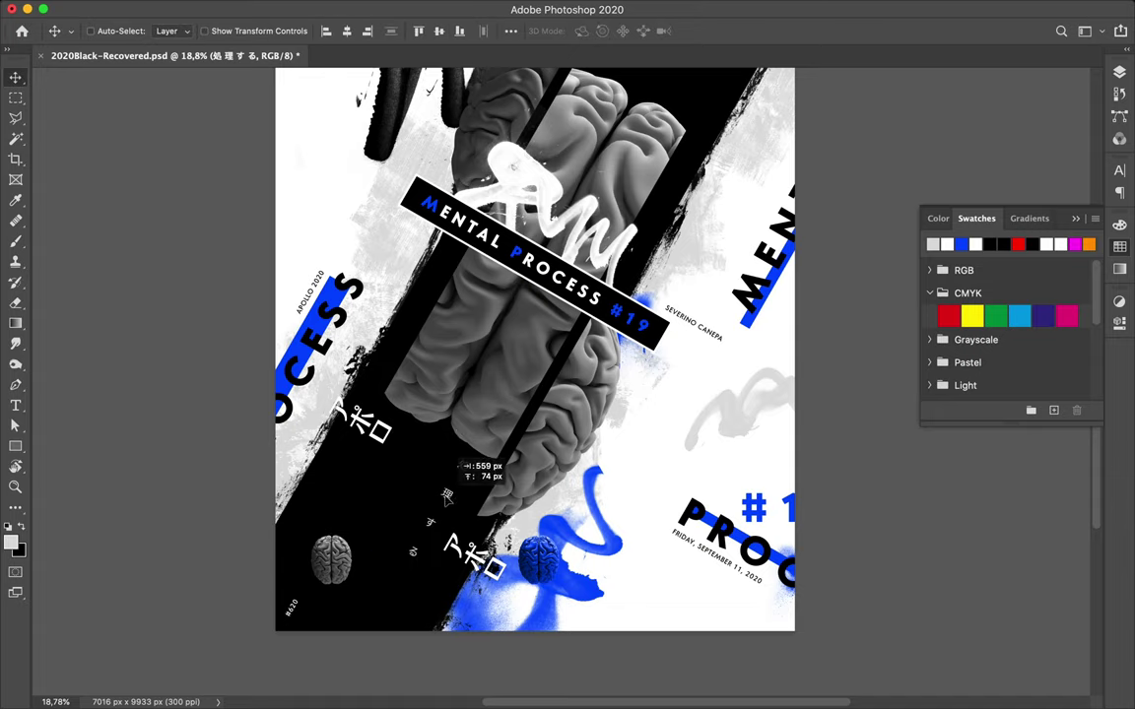
{"action": "scroll", "coordinate": [435, 500], "scroll_direction": "up", "scroll_amount": 5}
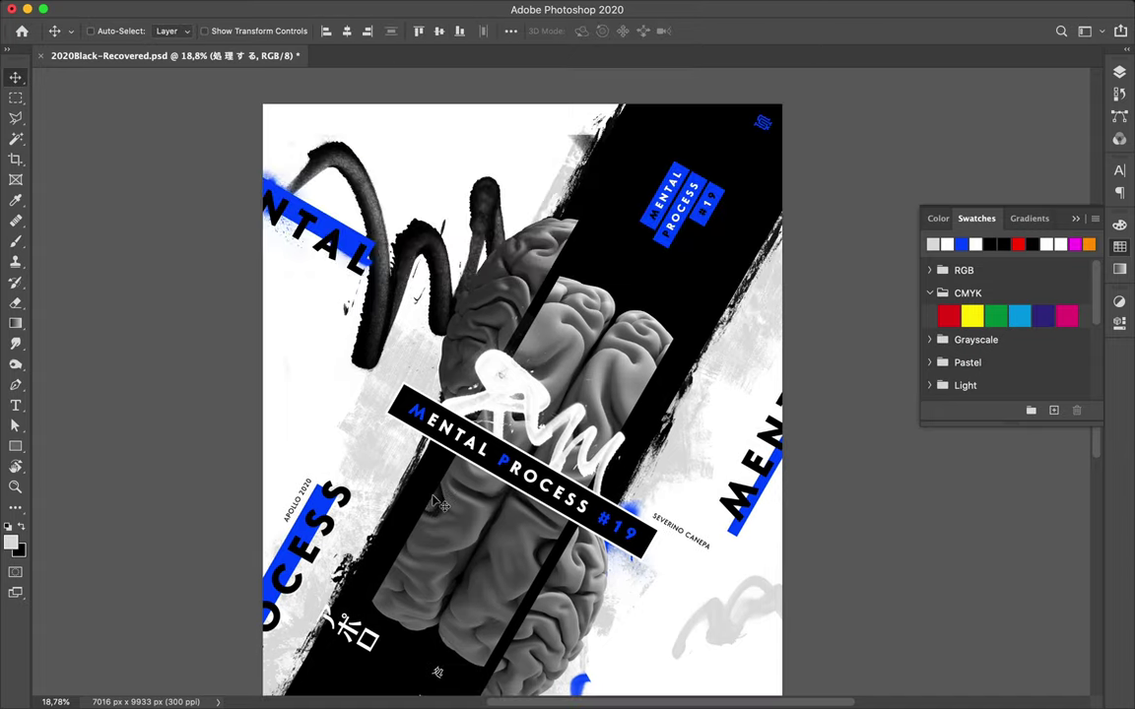
{"action": "scroll", "coordinate": [440, 504], "scroll_direction": "down", "scroll_amount": 1}
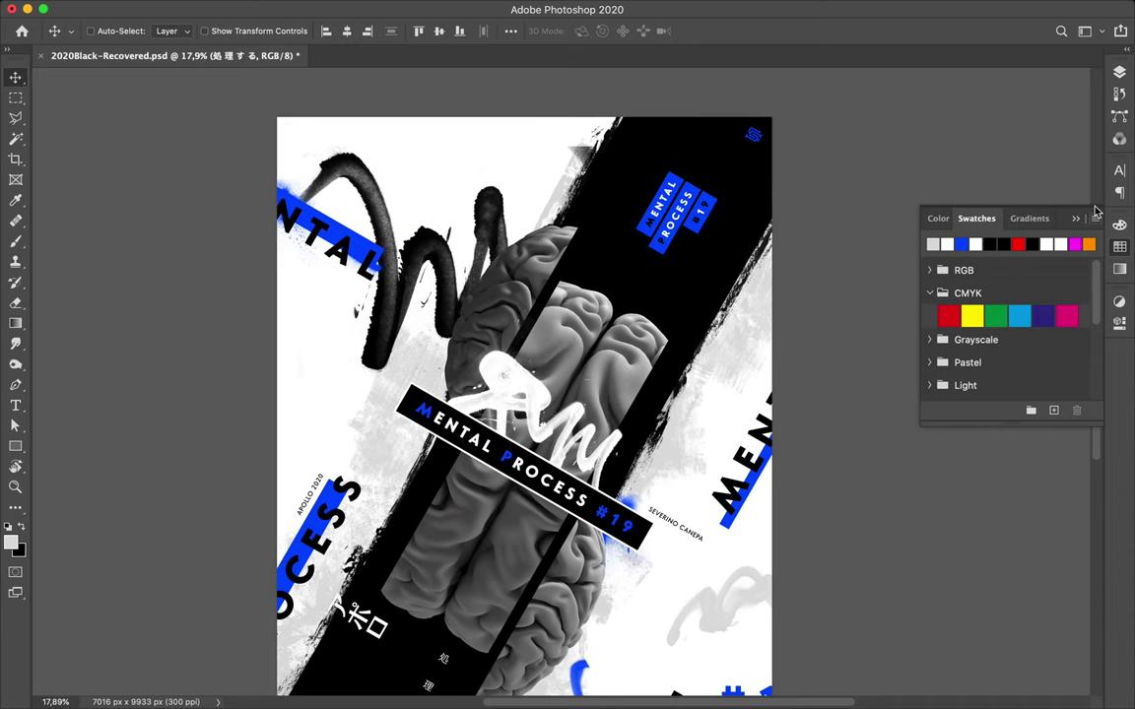
{"action": "left_click", "coordinate": [1119, 75]}
Rotate the メンタル text to 30° and place it in the black band beside 処理する.
{"action": "scroll", "coordinate": [1010, 392], "scroll_direction": "down", "scroll_amount": 2}
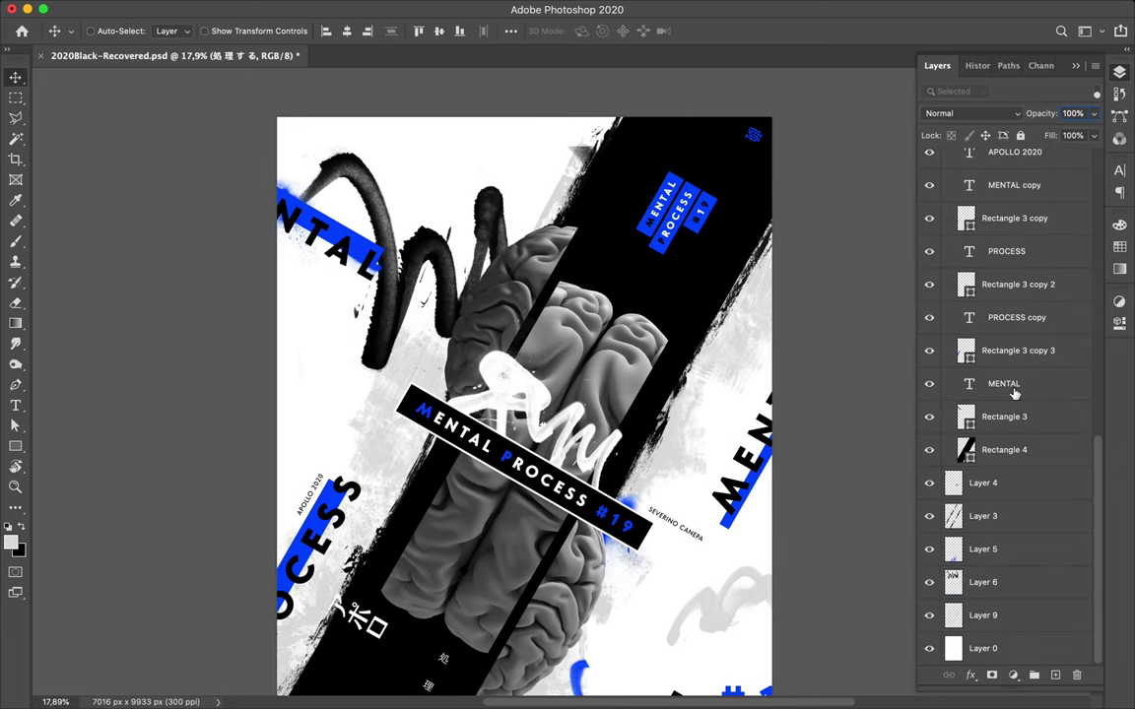
{"action": "scroll", "coordinate": [1015, 393], "scroll_direction": "up", "scroll_amount": 5}
{"action": "scroll", "coordinate": [1014, 398], "scroll_direction": "up", "scroll_amount": 2}
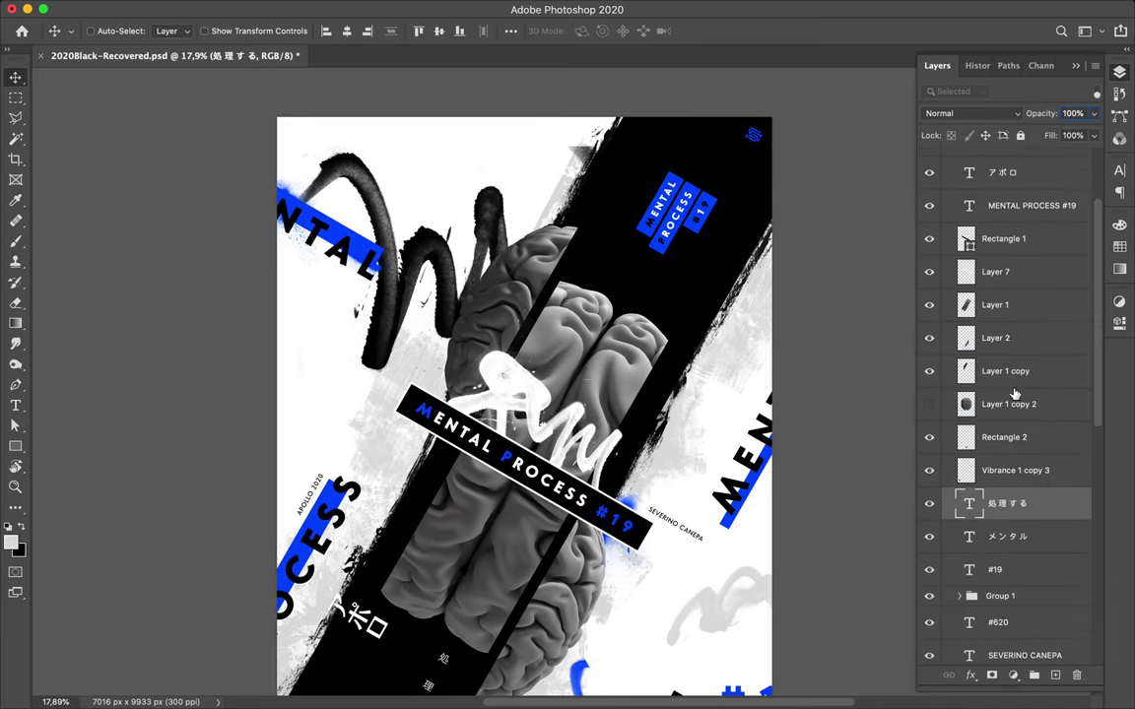
{"action": "left_click", "coordinate": [1020, 538]}
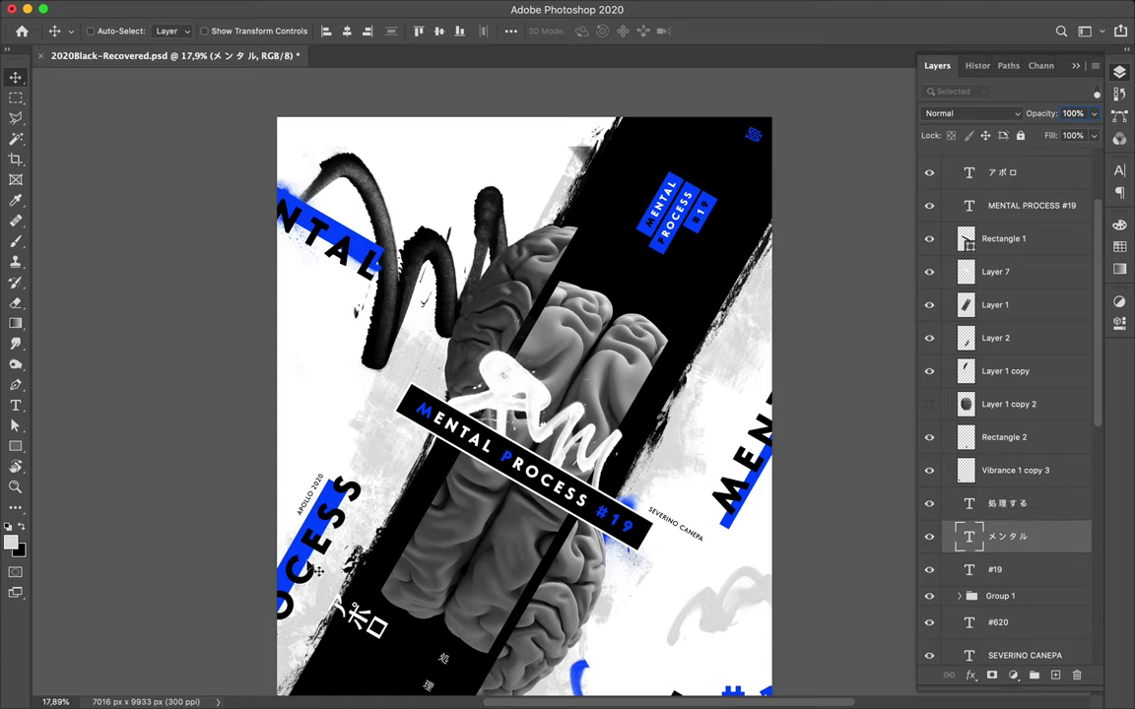
{"action": "left_click_drag", "start_coordinate": [318, 572], "coordinate": [365, 532]}
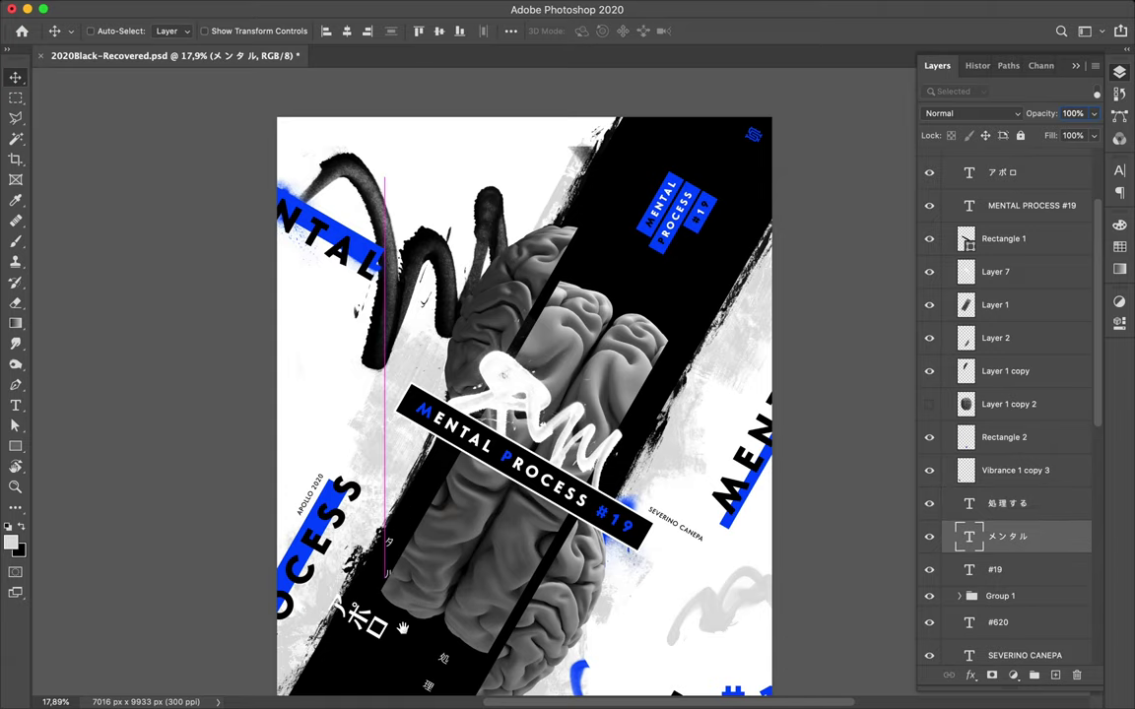
{"action": "scroll", "coordinate": [402, 412], "scroll_direction": "down", "scroll_amount": 5}
{"action": "key", "text": "ctrl+t"}
{"action": "left_click_drag", "start_coordinate": [393, 229], "coordinate": [467, 210]}
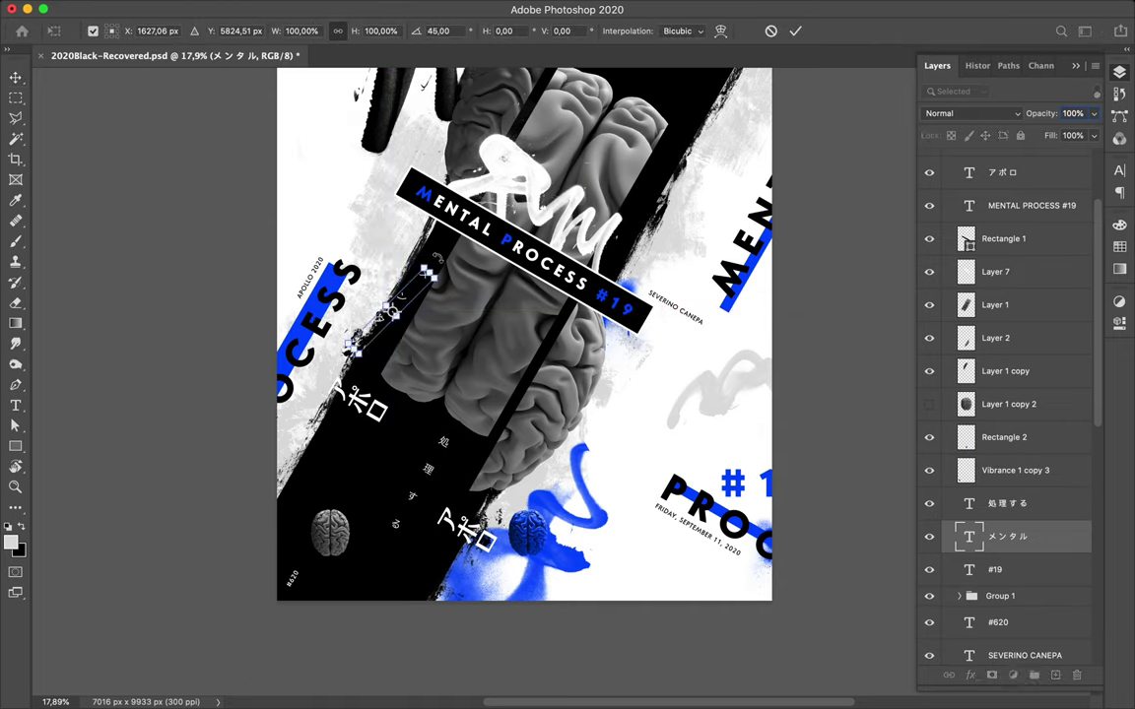
{"action": "left_click_drag", "start_coordinate": [436, 252], "coordinate": [425, 246]}
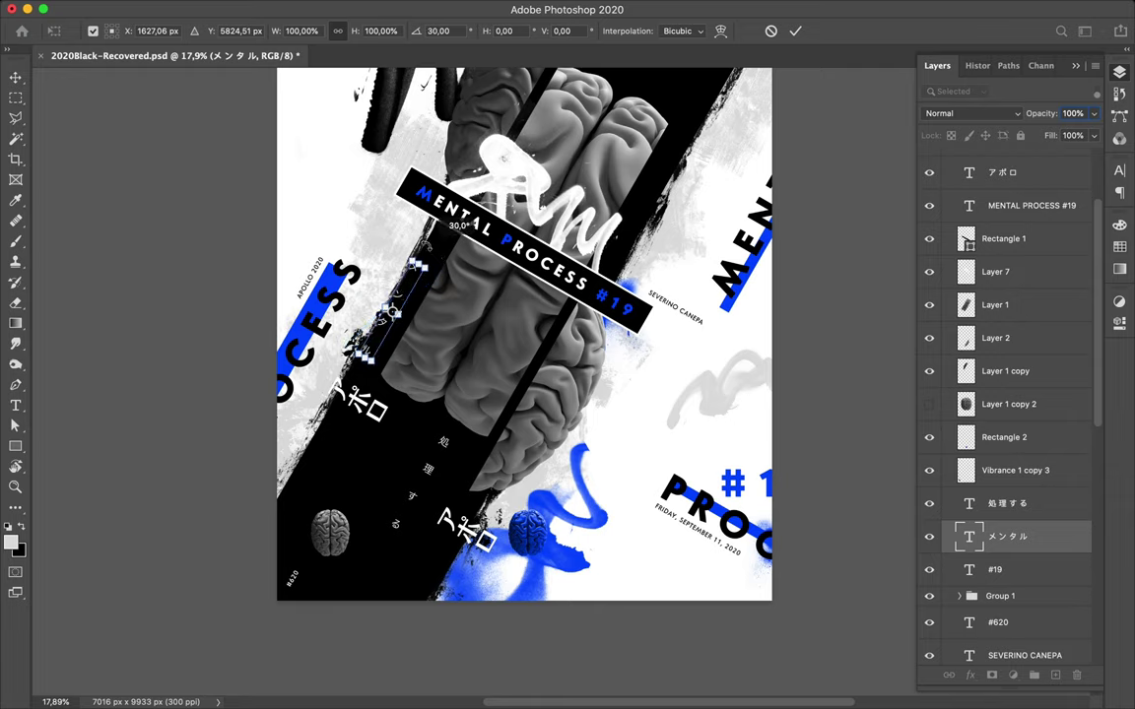
{"action": "key", "text": "Return"}
{"action": "mouse_move", "coordinate": [374, 258]}
{"action": "left_mouse_down"}
{"action": "mouse_move", "coordinate": [399, 441]}
{"action": "mouse_move", "coordinate": [382, 455]}
{"action": "left_mouse_up"}
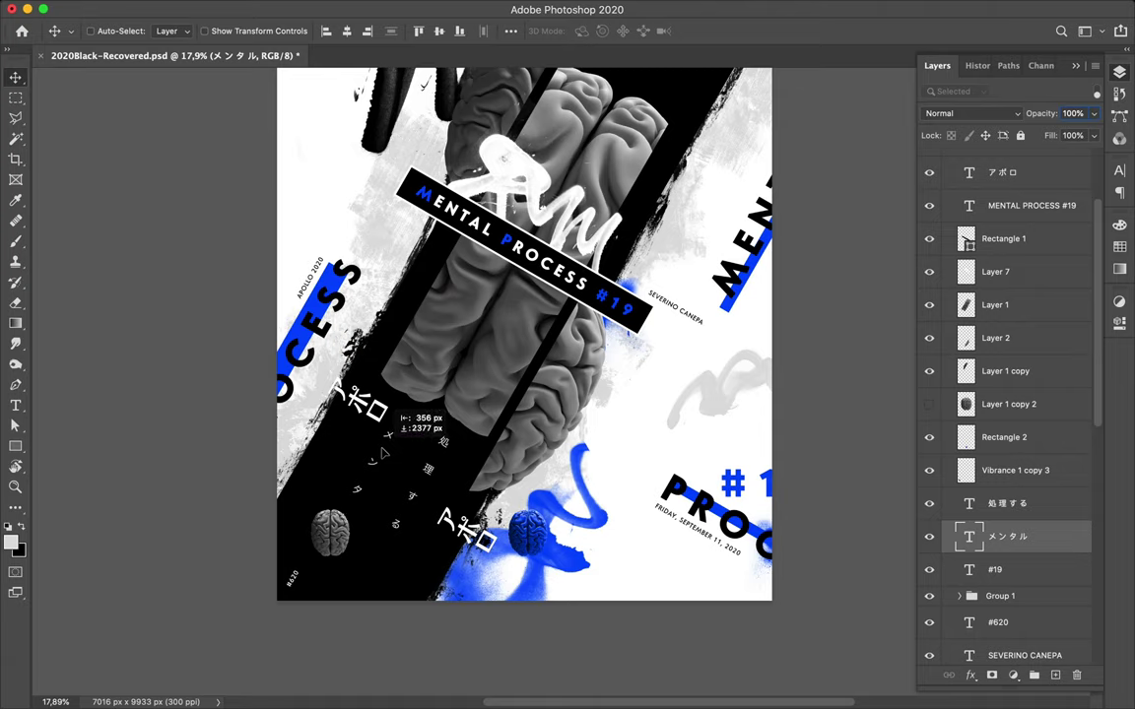
{"action": "left_click_drag", "start_coordinate": [383, 453], "coordinate": [392, 439]}
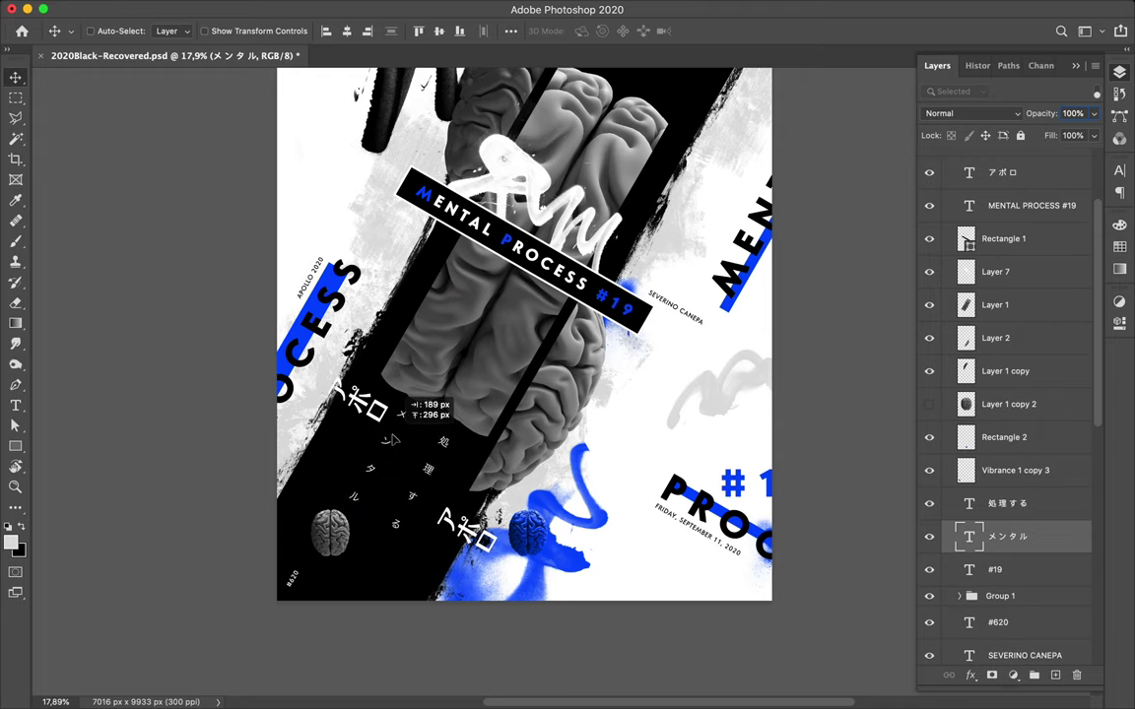
Select the brain Layer 1 and shift it to the right.
{"action": "scroll", "coordinate": [393, 439], "scroll_direction": "up", "scroll_amount": 3}
{"action": "scroll", "coordinate": [443, 429], "scroll_direction": "right", "scroll_amount": 3}
{"action": "scroll", "coordinate": [511, 418], "scroll_direction": "down", "scroll_amount": 1}
{"action": "left_click", "coordinate": [365, 362], "text": "ctrl"}
{"action": "left_click_drag", "start_coordinate": [513, 249], "coordinate": [526, 234]}
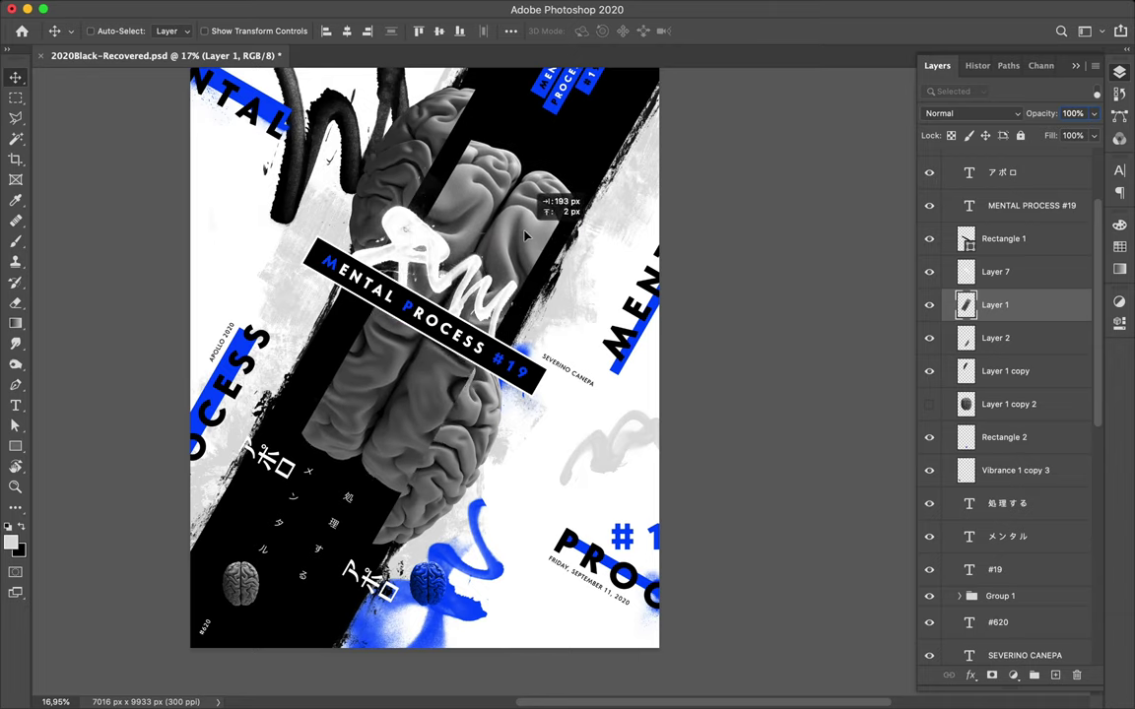
Nudge the brain right, then delete the solid black diagonal band layer, Rectangle 4.
{"action": "mouse_move", "coordinate": [526, 235]}
{"action": "left_mouse_down"}
{"action": "mouse_move", "coordinate": [505, 238]}
{"action": "mouse_move", "coordinate": [538, 195]}
{"action": "left_mouse_up"}
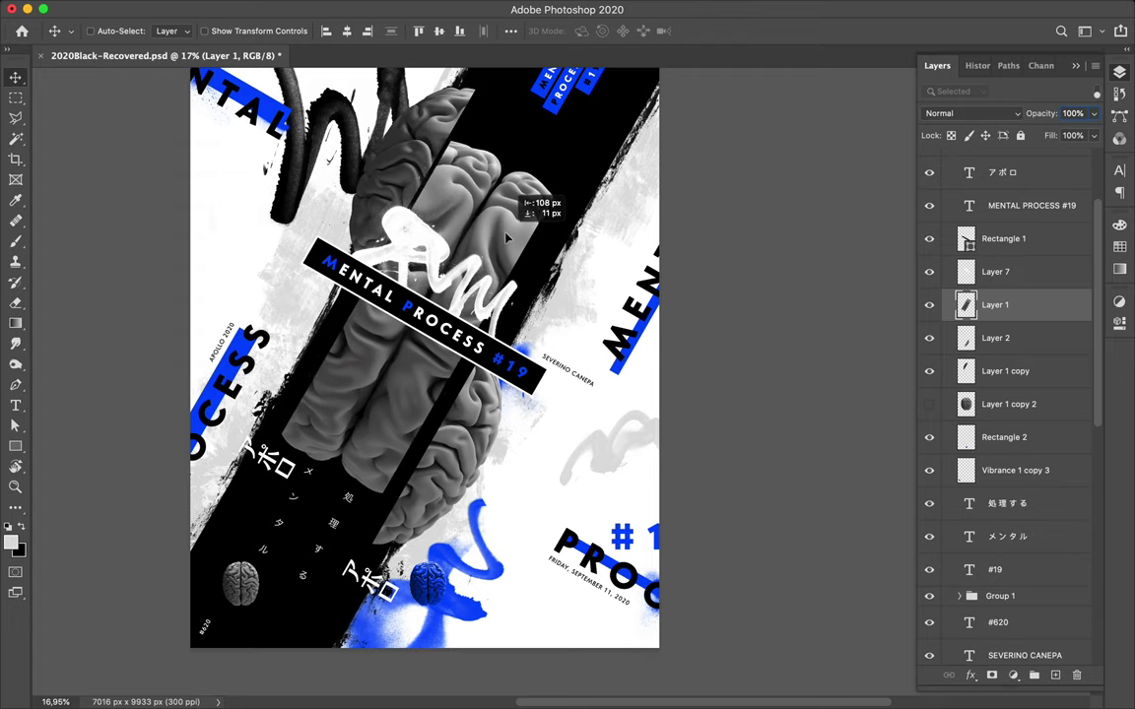
{"action": "left_click", "coordinate": [559, 173], "text": "super"}
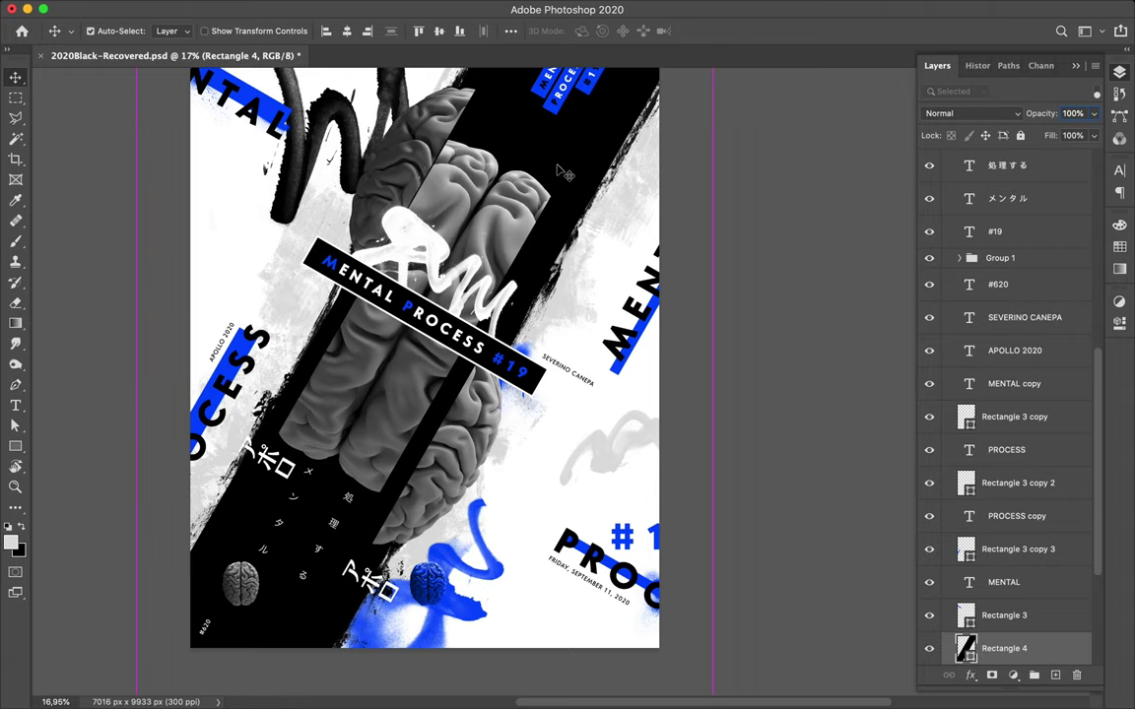
{"action": "key", "text": "super+t"}
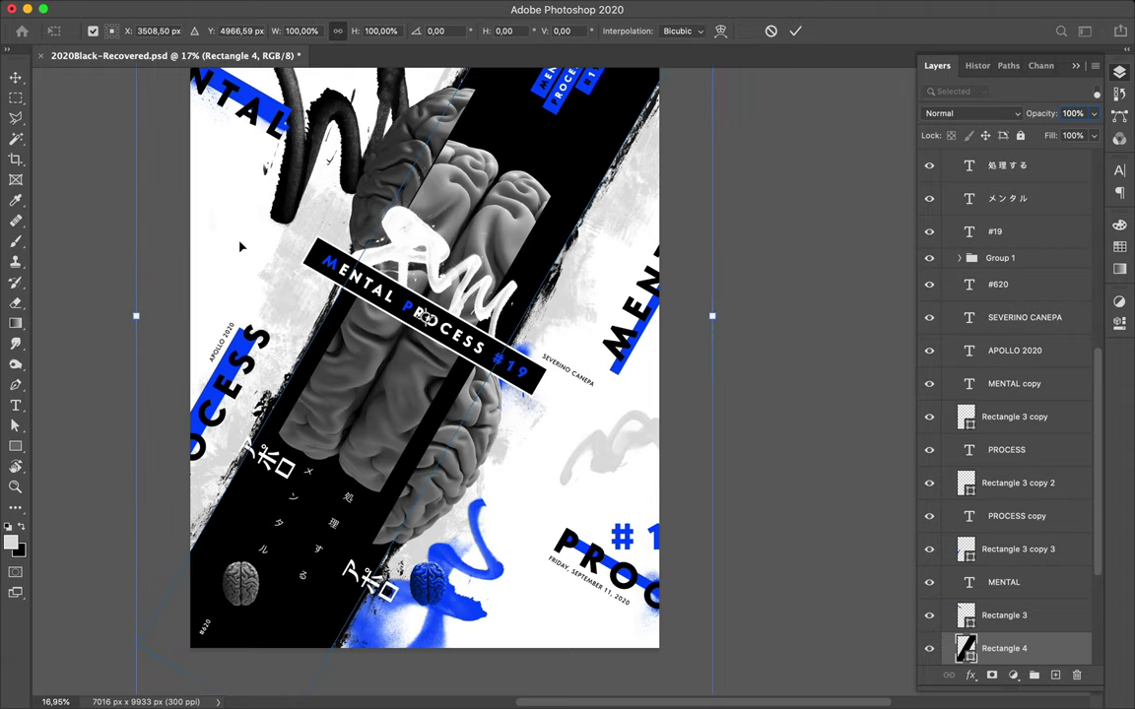
{"action": "scroll", "coordinate": [239, 246], "scroll_direction": "down", "scroll_amount": 3}
{"action": "left_click_drag", "start_coordinate": [291, 340], "coordinate": [292, 354]}
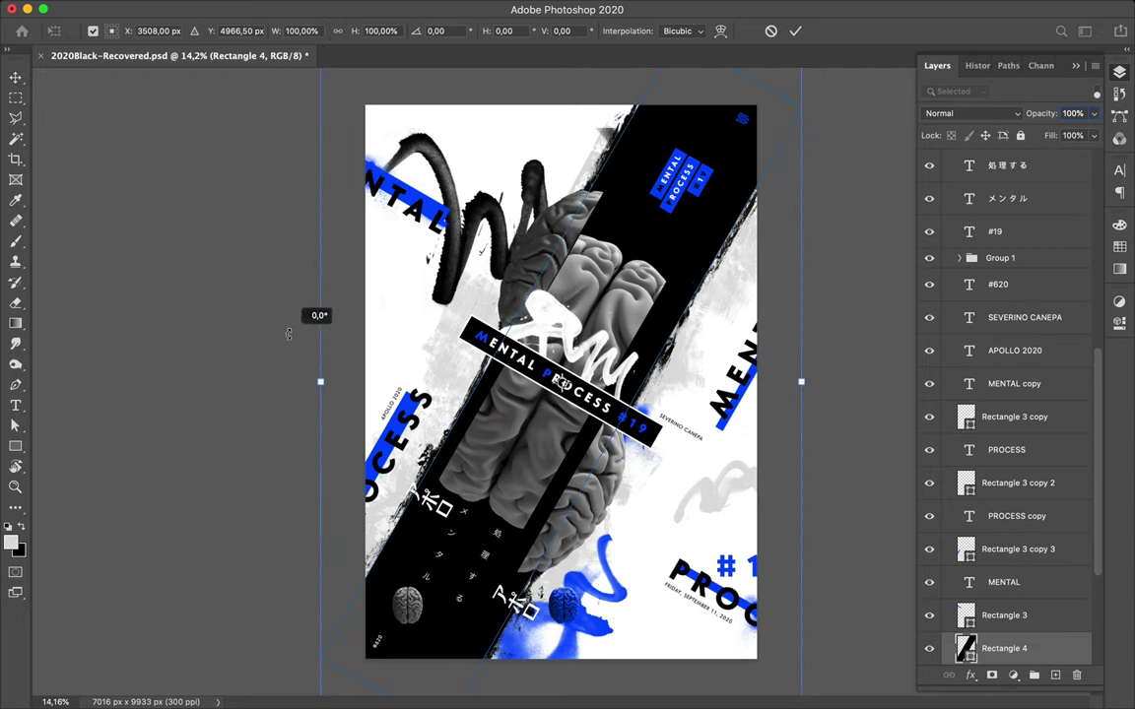
{"action": "left_click_drag", "start_coordinate": [293, 354], "coordinate": [294, 360]}
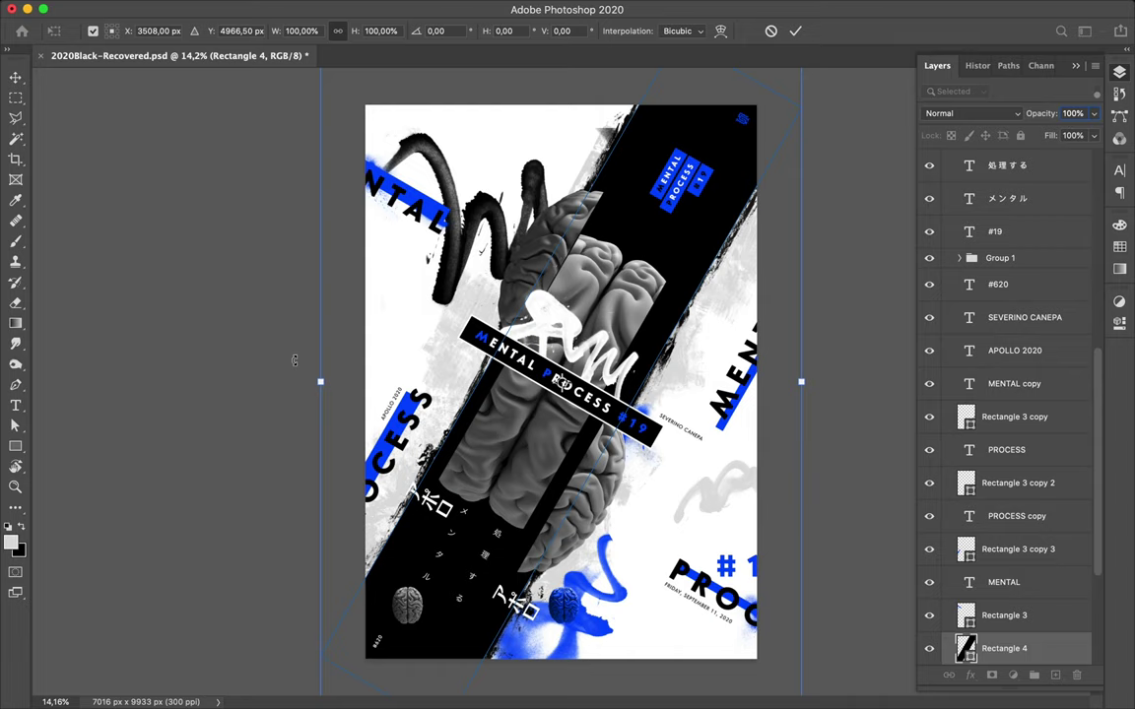
{"action": "key", "text": "Return"}
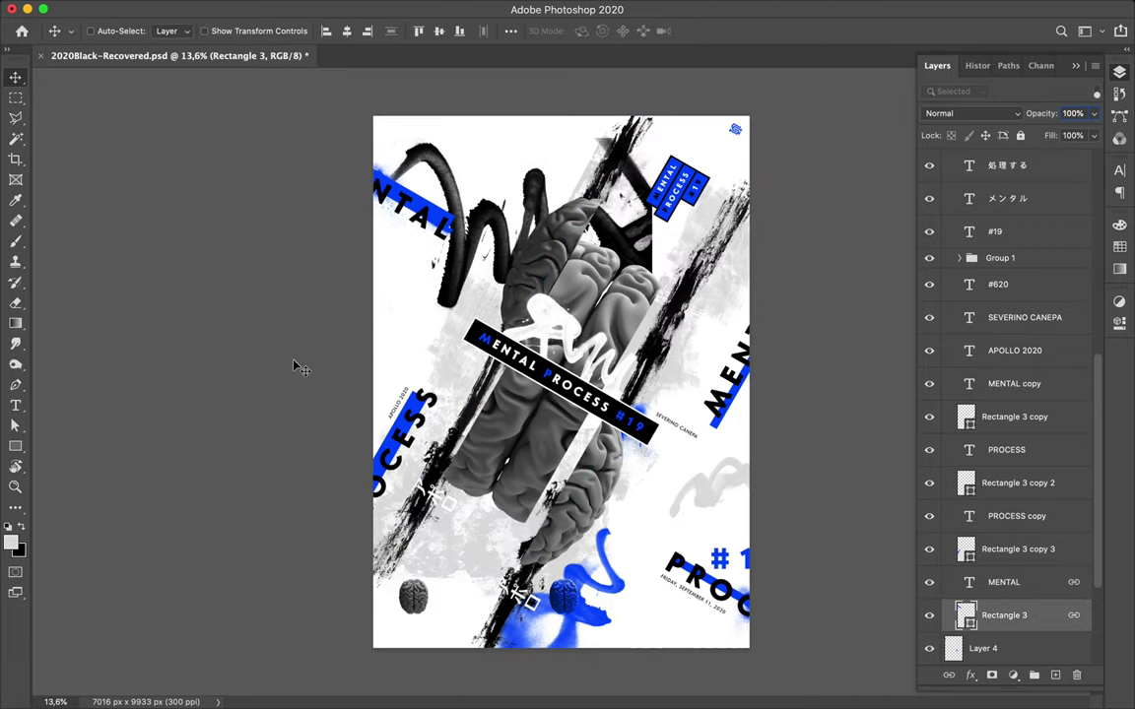
Draw a tall black Rectangle 4 (2767 × 12368 px) down the poster's centre.
{"action": "scroll", "coordinate": [294, 365], "scroll_direction": "down", "scroll_amount": 1}
{"action": "key", "text": "u"}
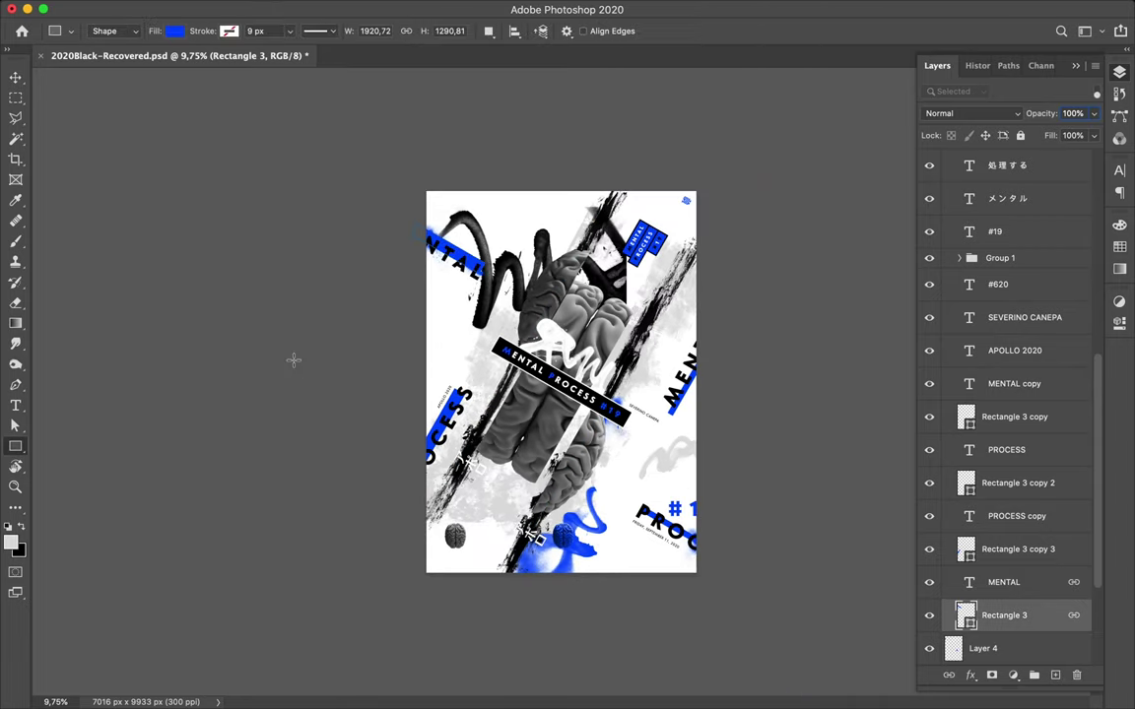
{"action": "left_click", "coordinate": [174, 31]}
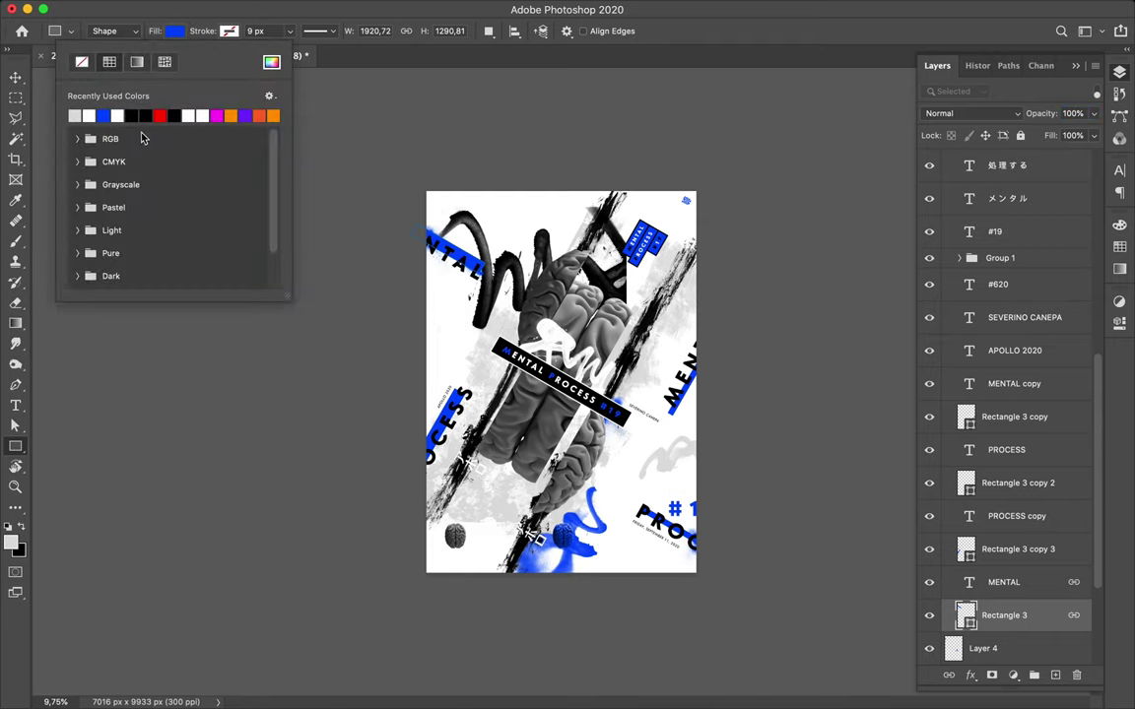
{"action": "left_click", "coordinate": [132, 114]}
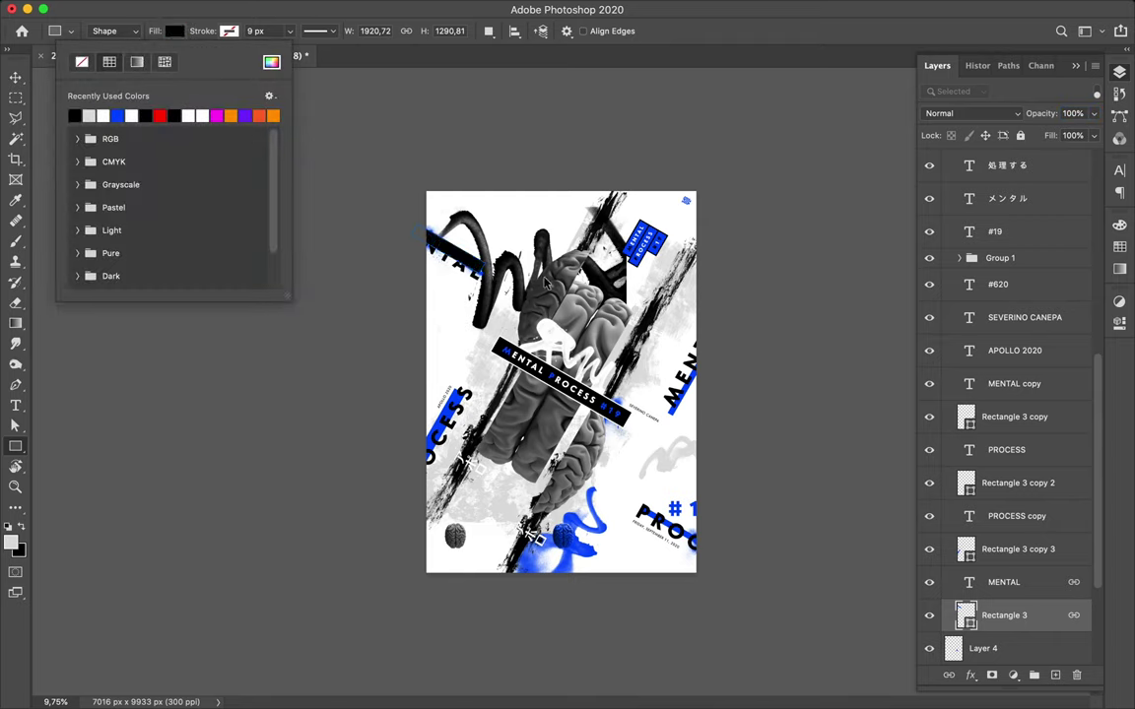
{"action": "left_click", "coordinate": [450, 248]}
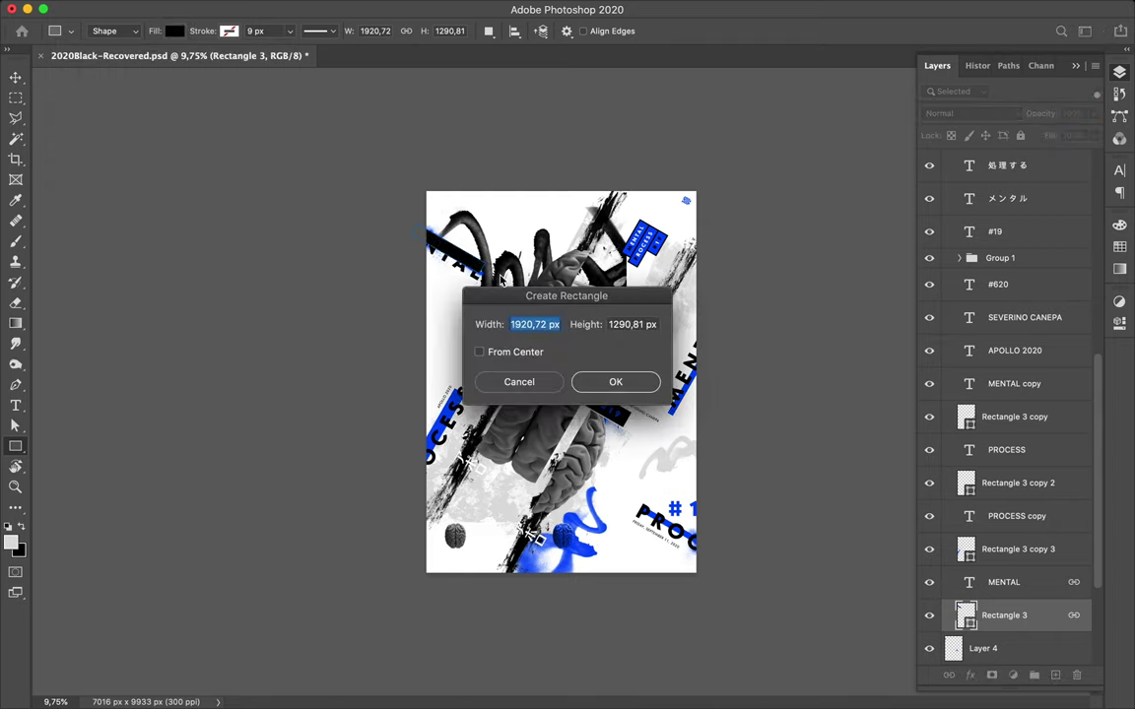
{"action": "left_click", "coordinate": [545, 381]}
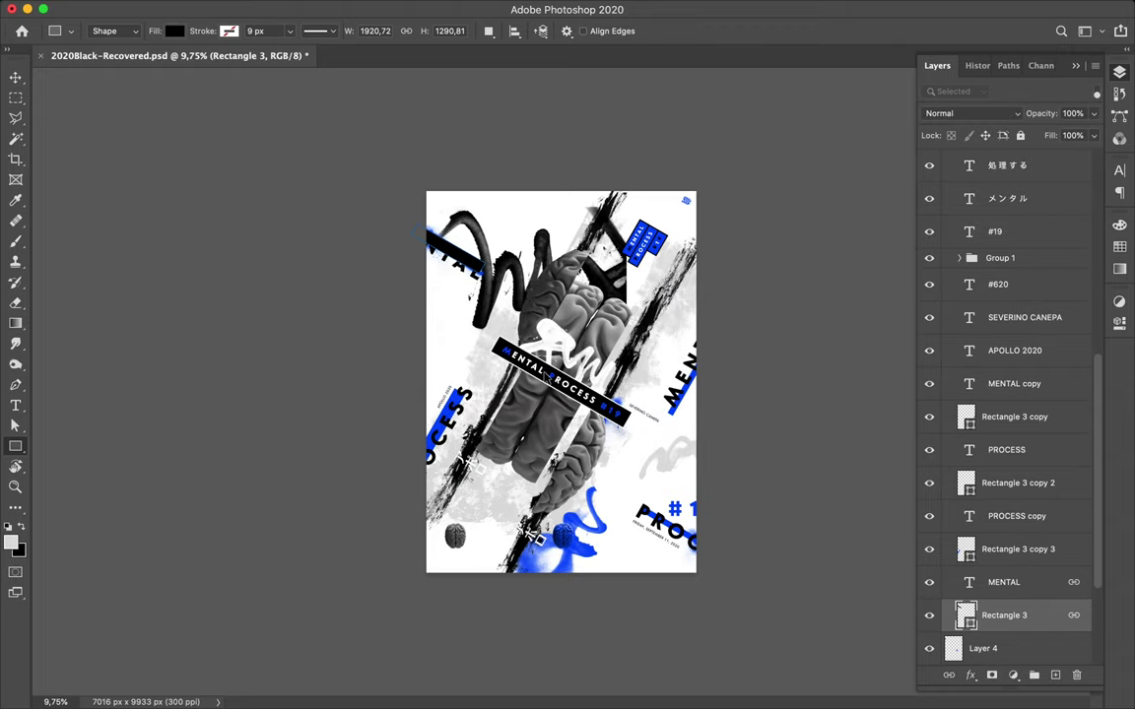
{"action": "left_click_drag", "start_coordinate": [486, 166], "coordinate": [591, 640]}
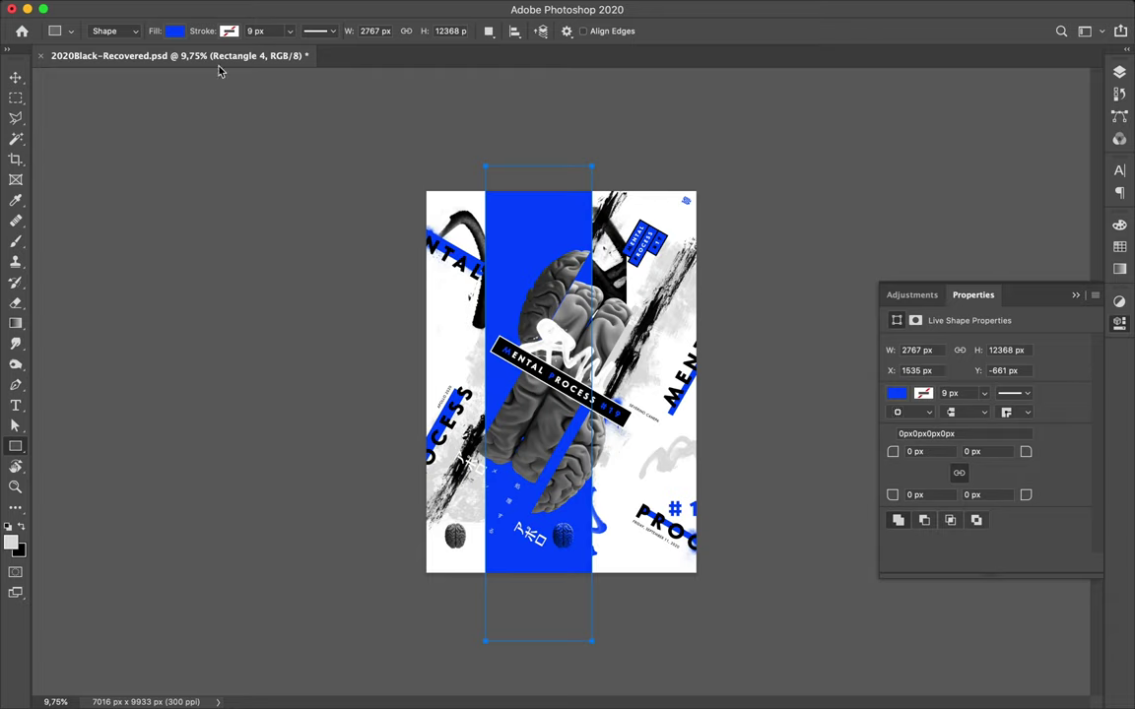
{"action": "left_click", "coordinate": [176, 32]}
{"action": "left_click", "coordinate": [78, 115]}
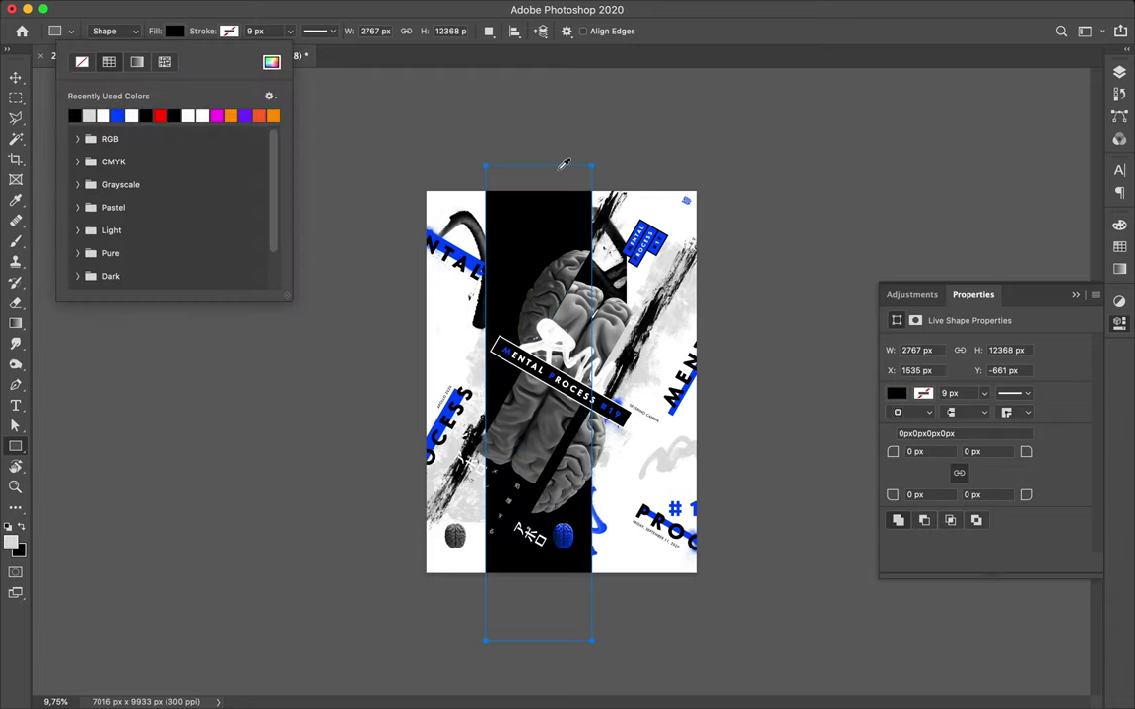
Rotate the black rectangle into a diagonal band and shift it right.
{"action": "key", "text": "v"}
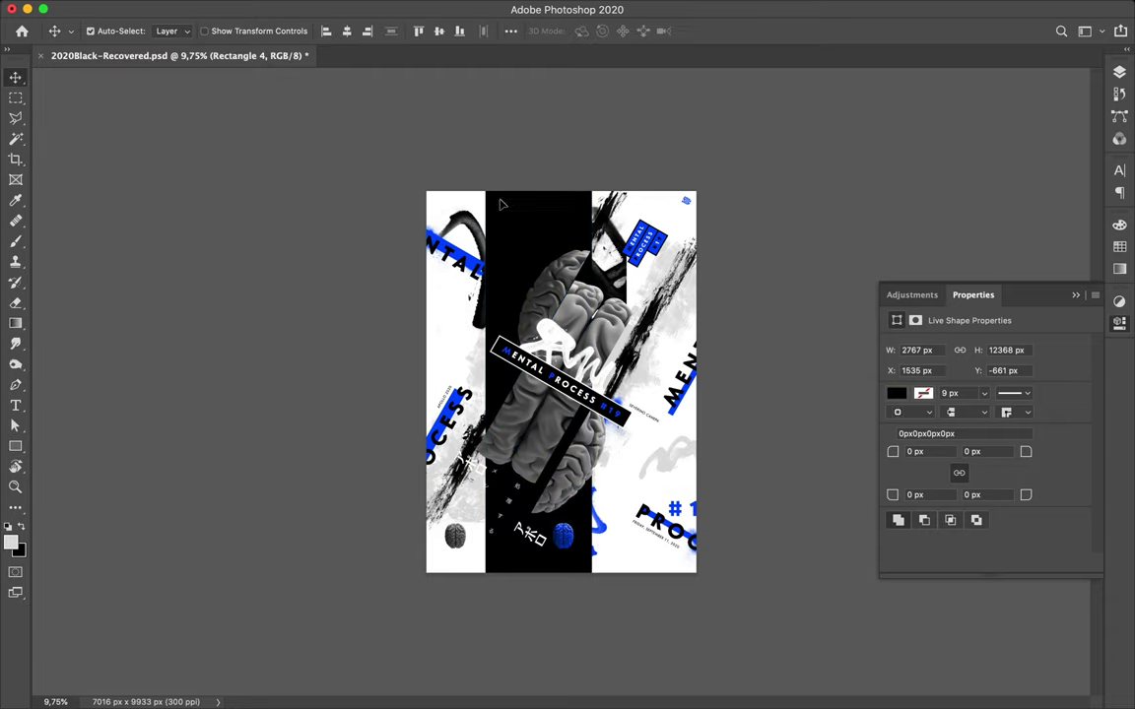
{"action": "key", "text": "ctrl+t"}
{"action": "mouse_move", "coordinate": [482, 150]}
{"action": "left_mouse_down"}
{"action": "mouse_move", "coordinate": [664, 150]}
{"action": "mouse_move", "coordinate": [630, 140]}
{"action": "left_mouse_up"}
{"action": "left_click_drag", "start_coordinate": [608, 241], "coordinate": [632, 240]}
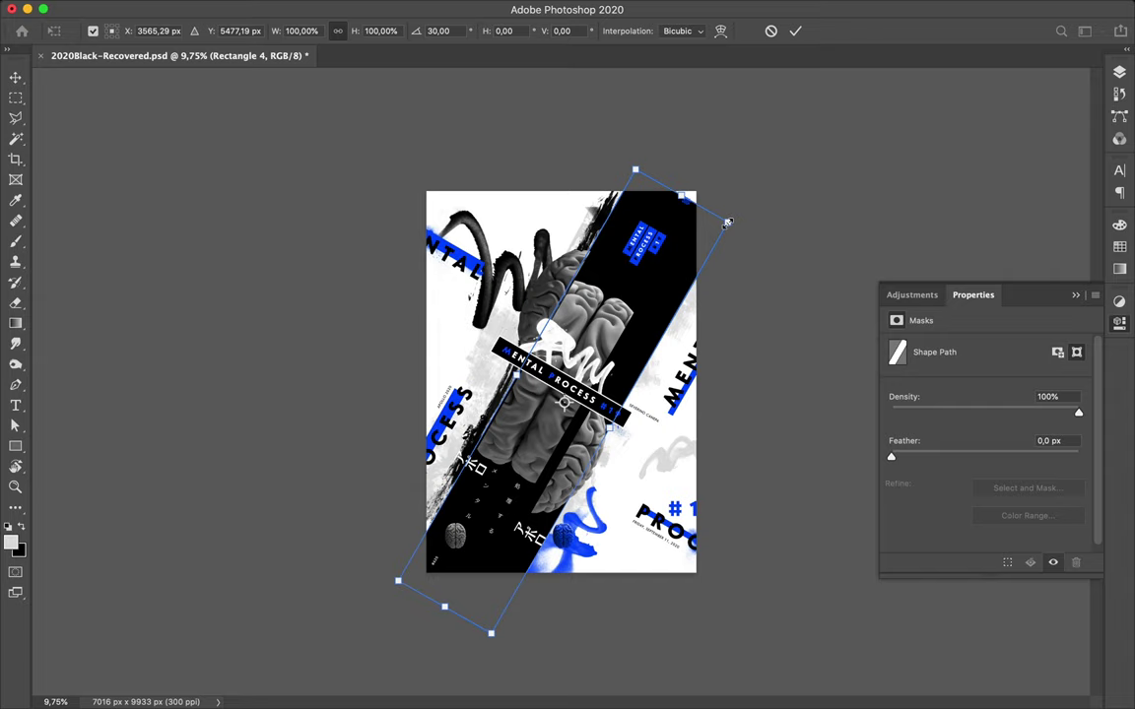
{"action": "key", "text": "Return"}
Pull the band's bottom corner point up and left with Path Selection.
{"action": "key", "text": "a"}
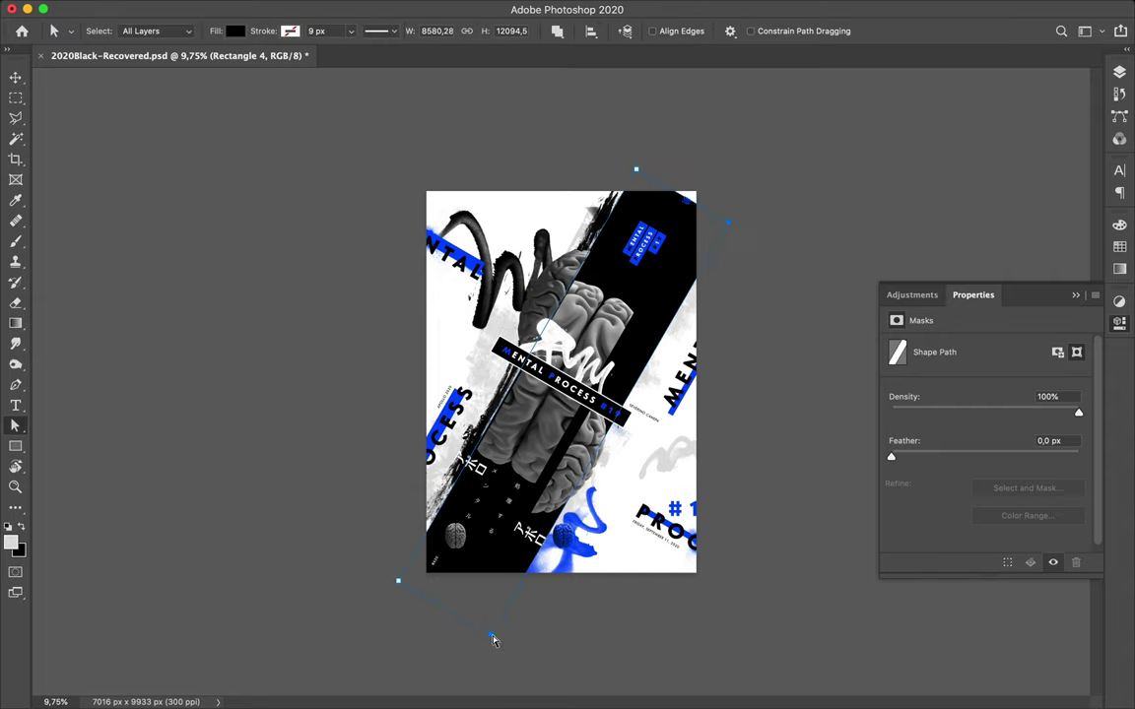
{"action": "mouse_move", "coordinate": [494, 641]}
{"action": "left_mouse_down"}
{"action": "mouse_move", "coordinate": [455, 621]}
{"action": "mouse_move", "coordinate": [471, 631]}
{"action": "left_mouse_up"}
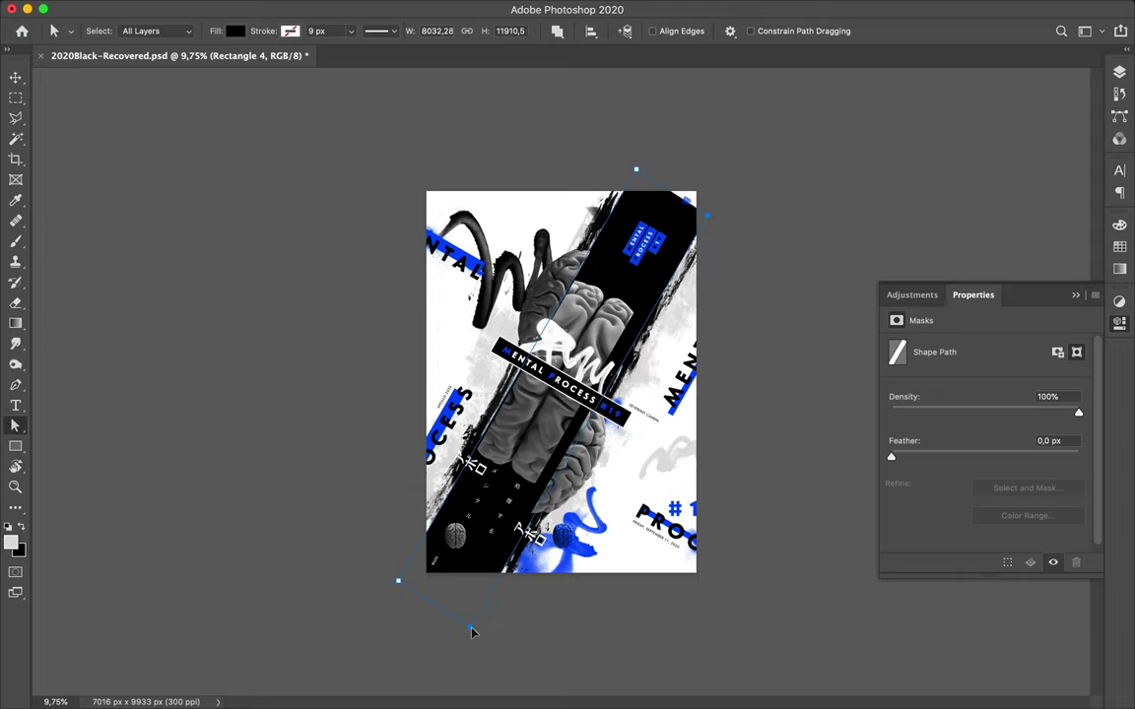
{"action": "left_click_drag", "start_coordinate": [474, 633], "coordinate": [471, 632]}
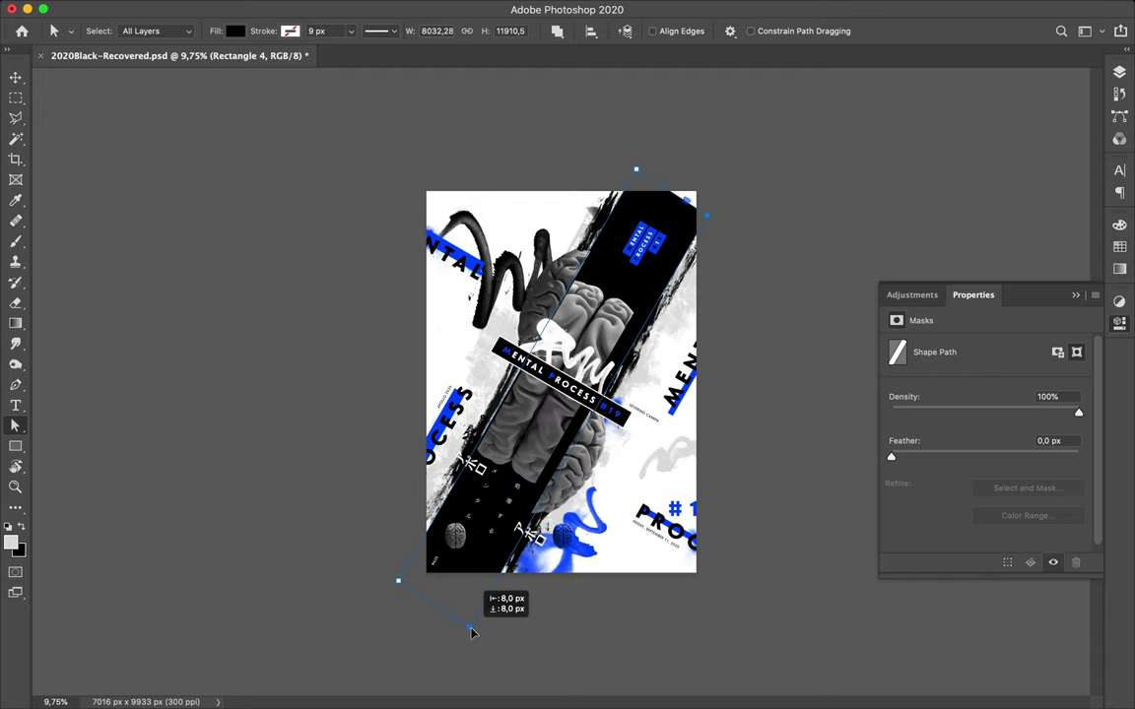
{"action": "left_click_drag", "start_coordinate": [471, 632], "coordinate": [471, 631]}
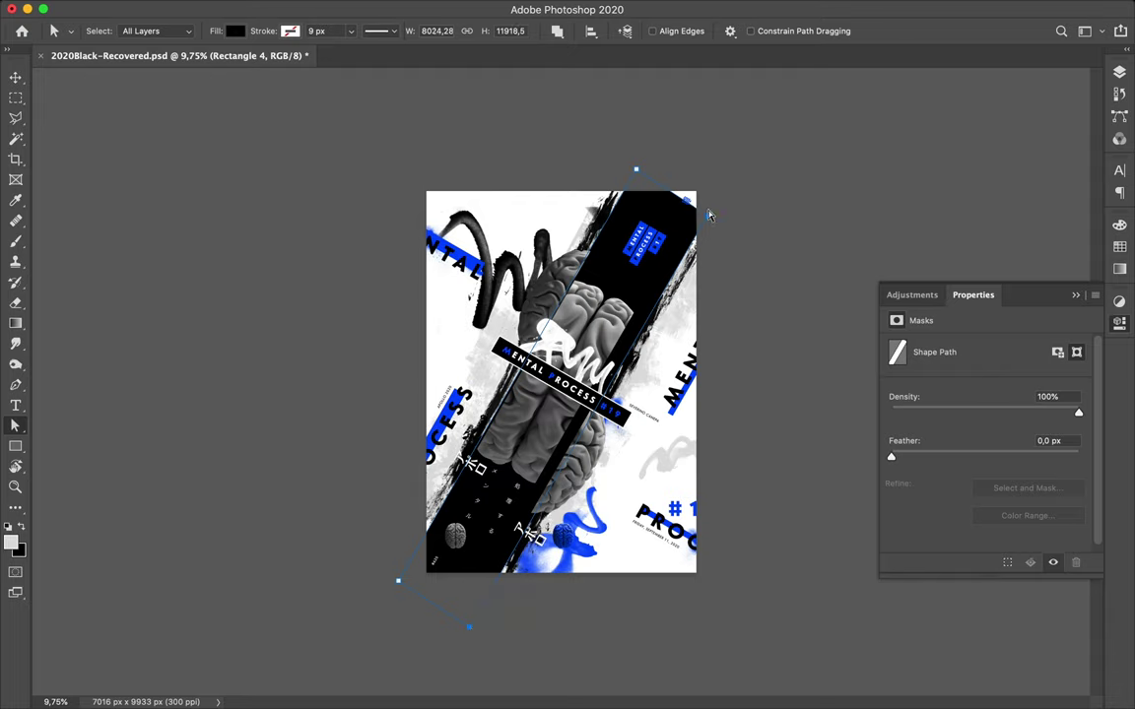
{"action": "key", "text": "v"}
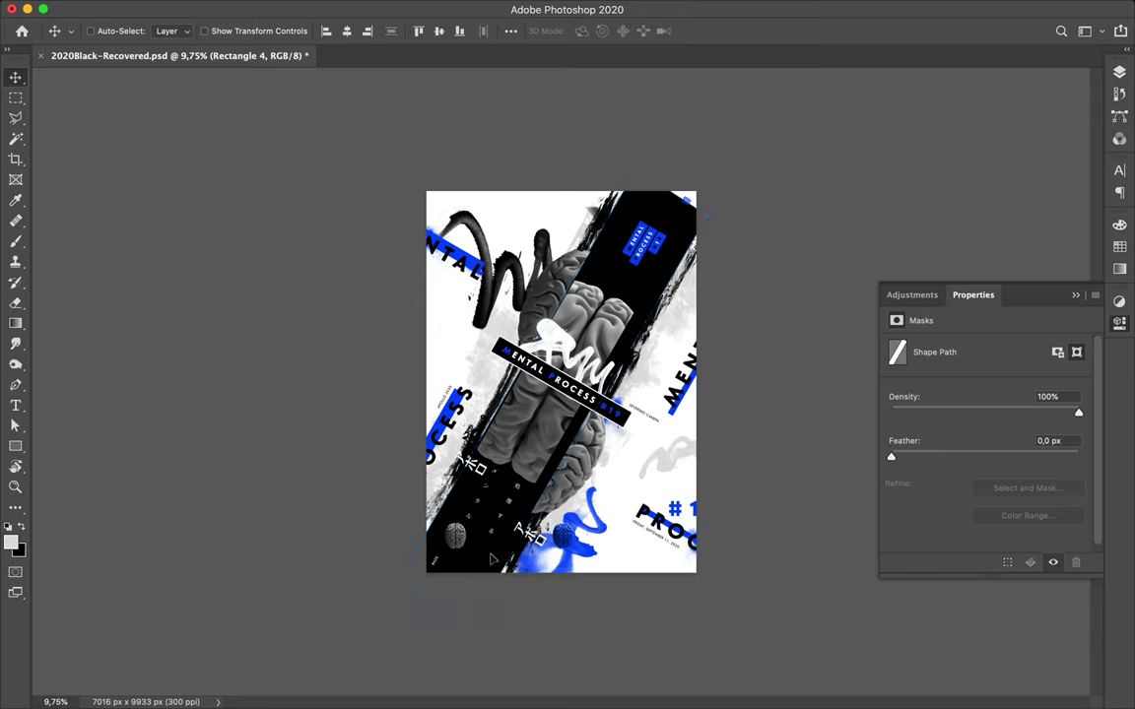
Nudge the band lower on the poster and stretch its bottom corner outward.
{"action": "key", "text": "shift+Right"}
{"action": "key", "text": "shift+Down"}
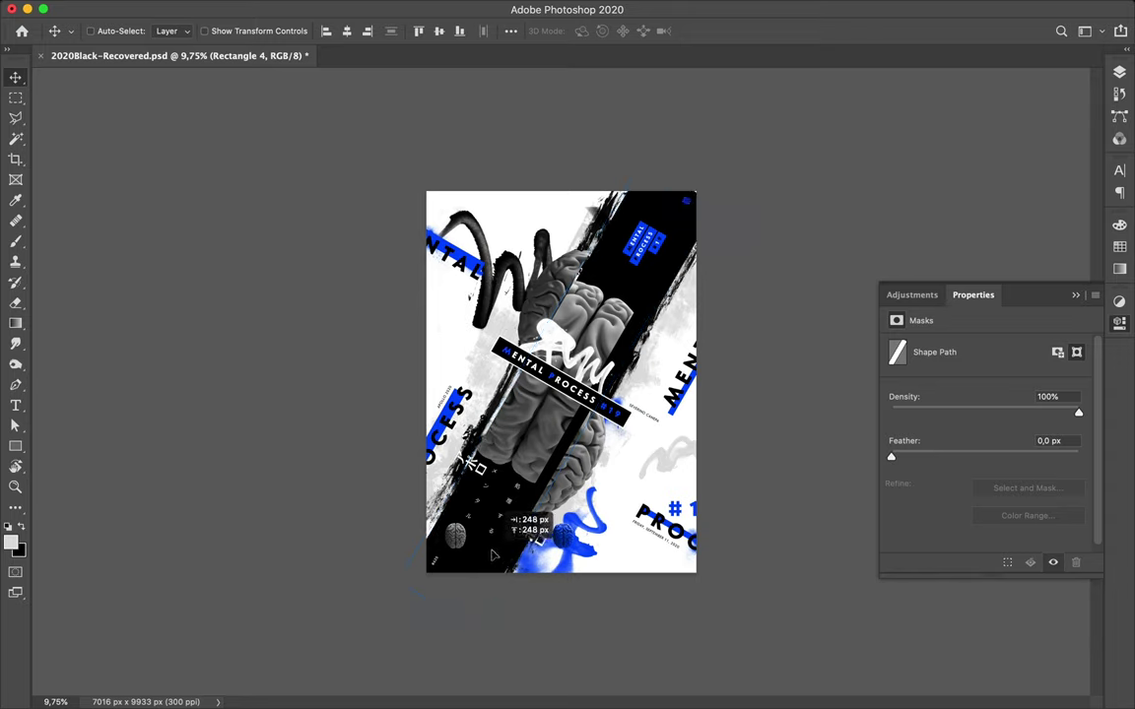
{"action": "left_click_drag", "start_coordinate": [494, 555], "coordinate": [487, 550]}
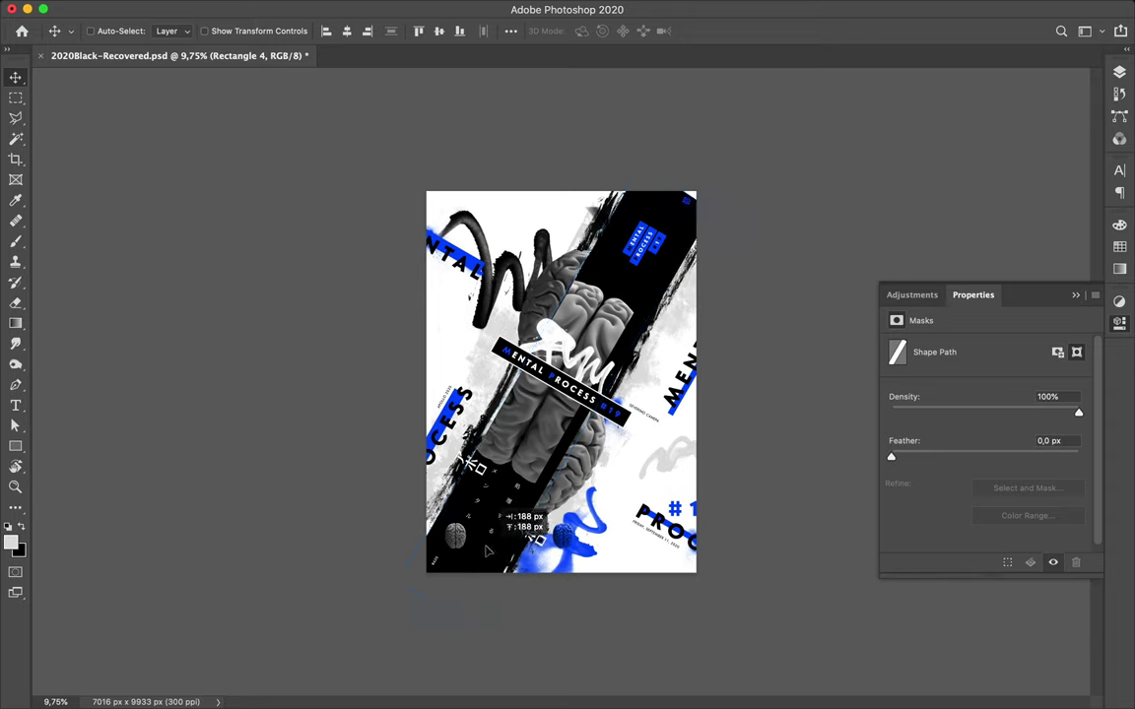
{"action": "mouse_move", "coordinate": [487, 550]}
{"action": "left_mouse_down"}
{"action": "mouse_move", "coordinate": [485, 564]}
{"action": "mouse_move", "coordinate": [484, 548]}
{"action": "left_mouse_up"}
{"action": "key", "text": "a"}
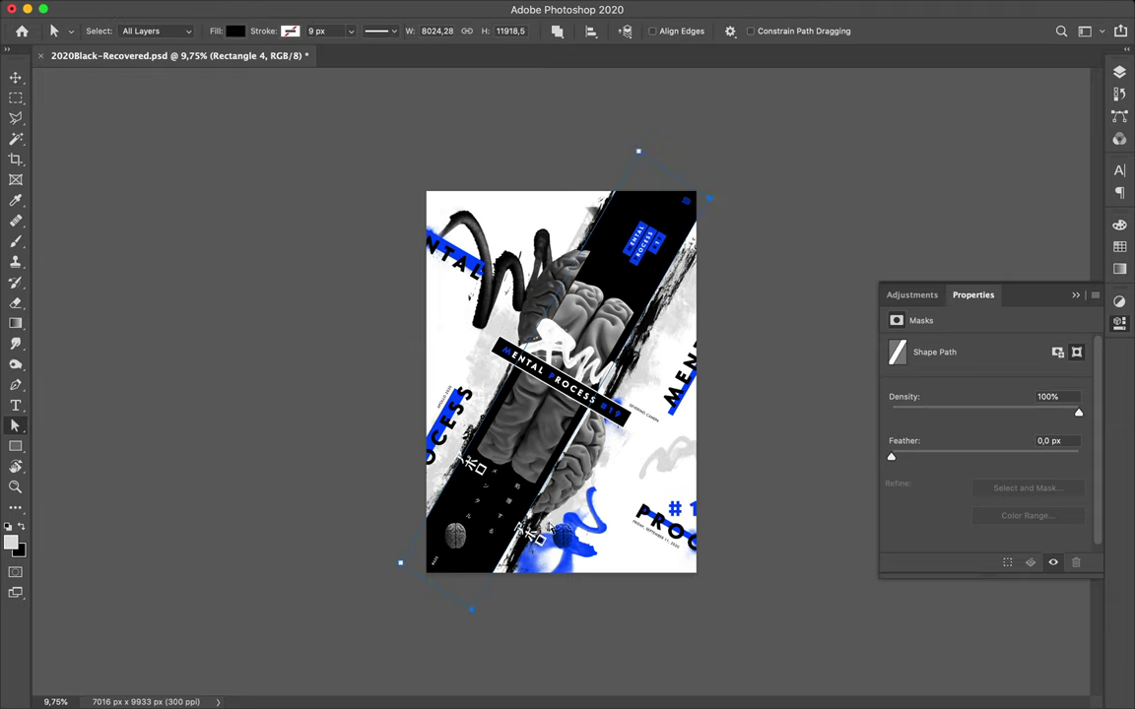
{"action": "left_click_drag", "start_coordinate": [477, 615], "coordinate": [482, 618]}
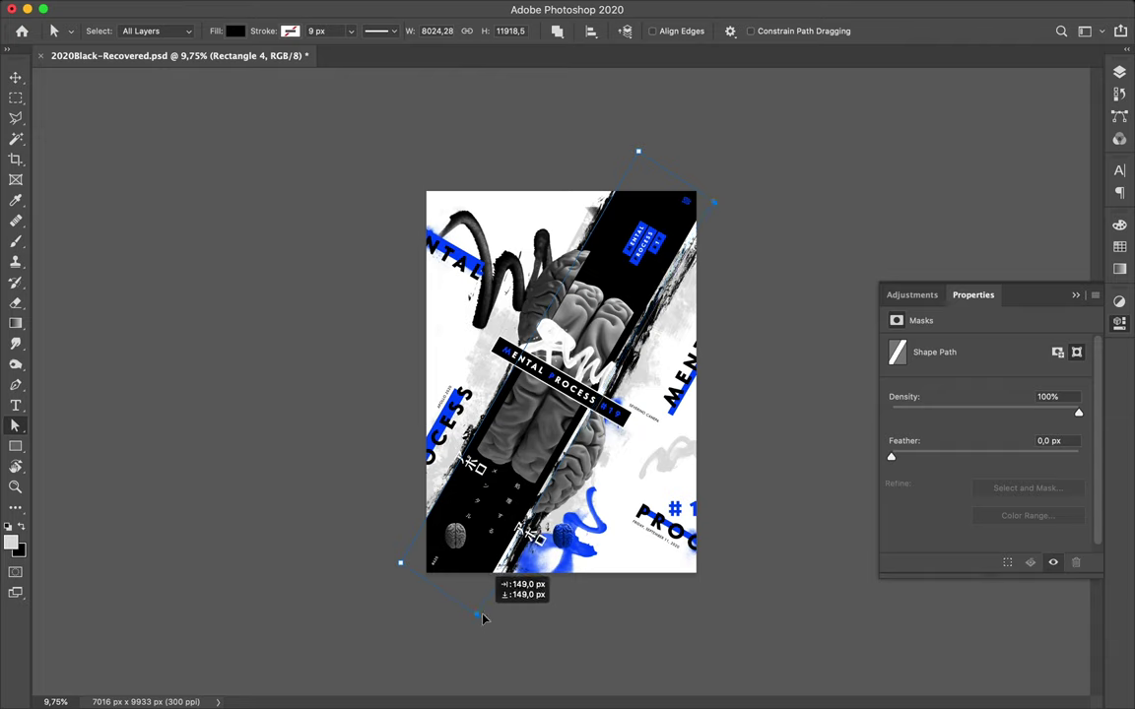
{"action": "left_click_drag", "start_coordinate": [482, 617], "coordinate": [484, 618]}
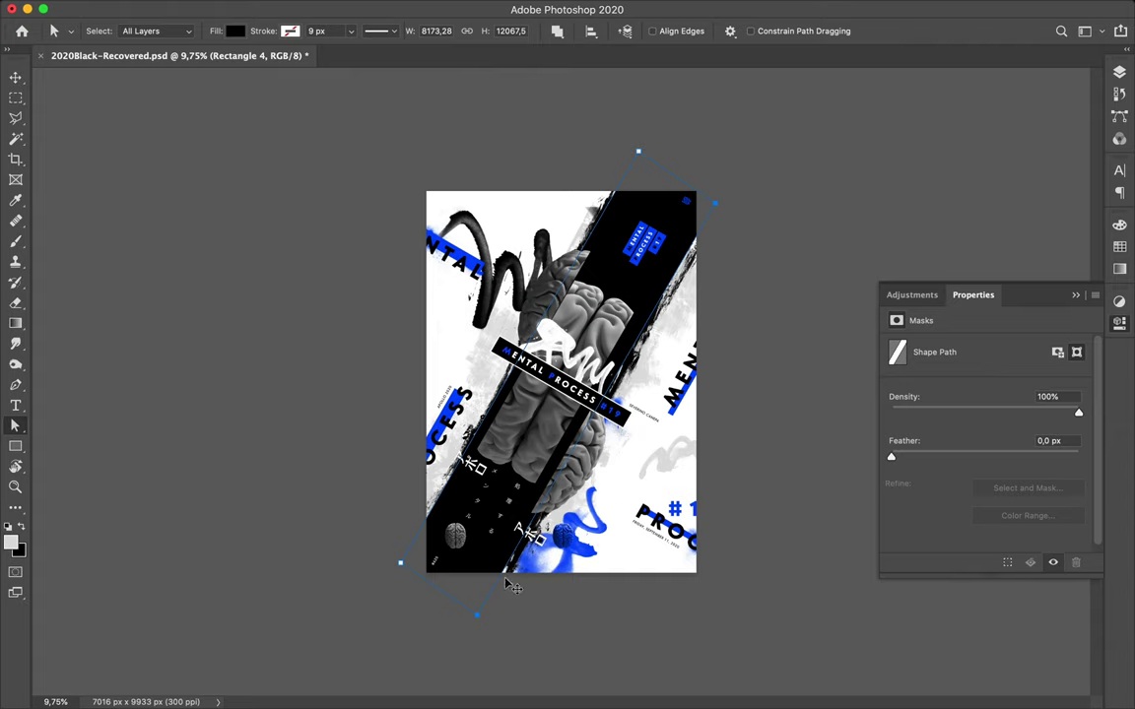
{"action": "key", "text": "v"}
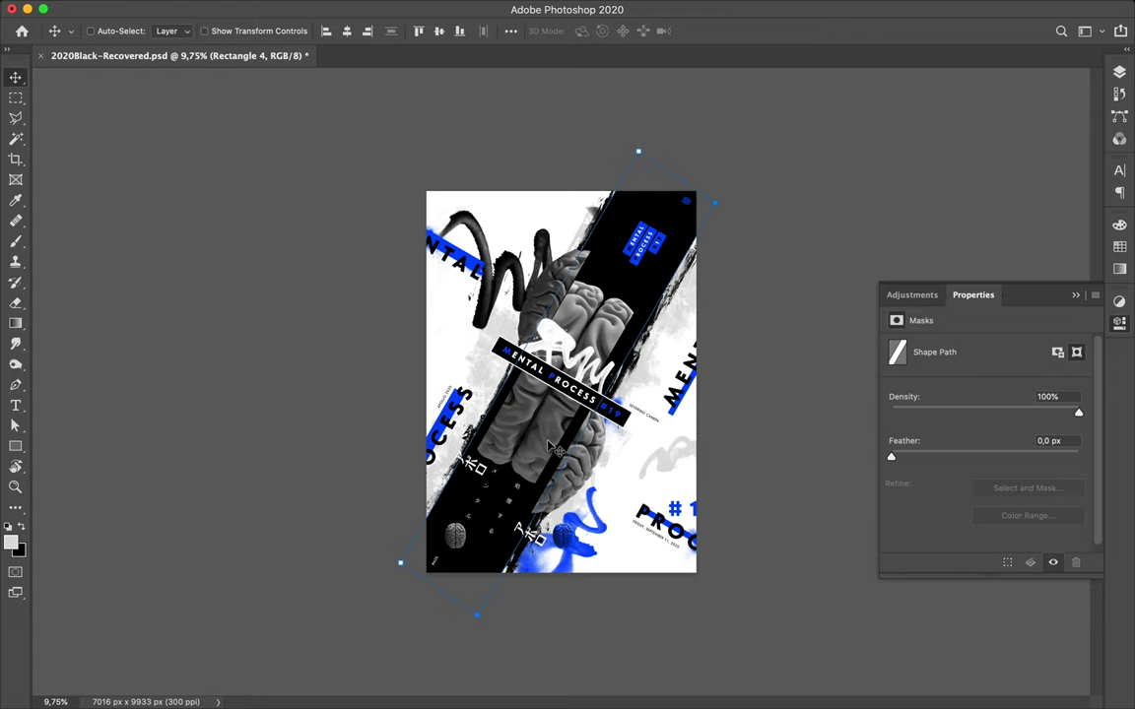
Select and deselect the brain image layer, undoing and redoing the change.
{"action": "left_click", "coordinate": [530, 456], "text": "ctrl"}
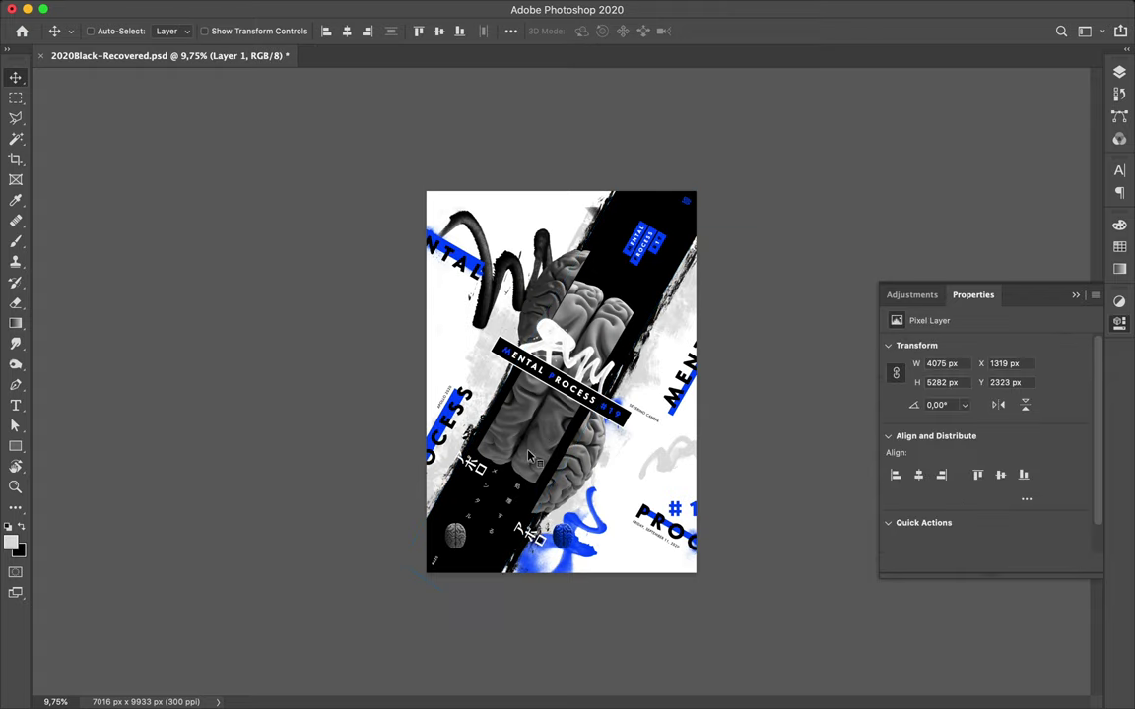
{"action": "left_click", "coordinate": [421, 446], "text": "ctrl"}
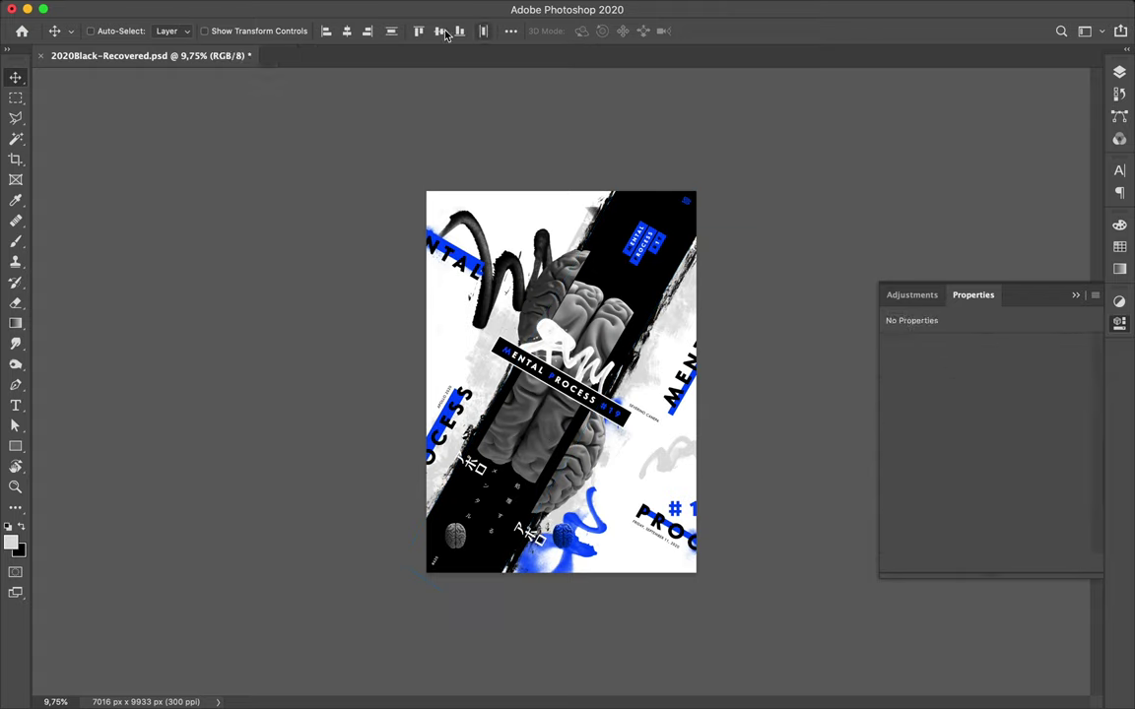
{"action": "key", "text": "ctrl+z"}
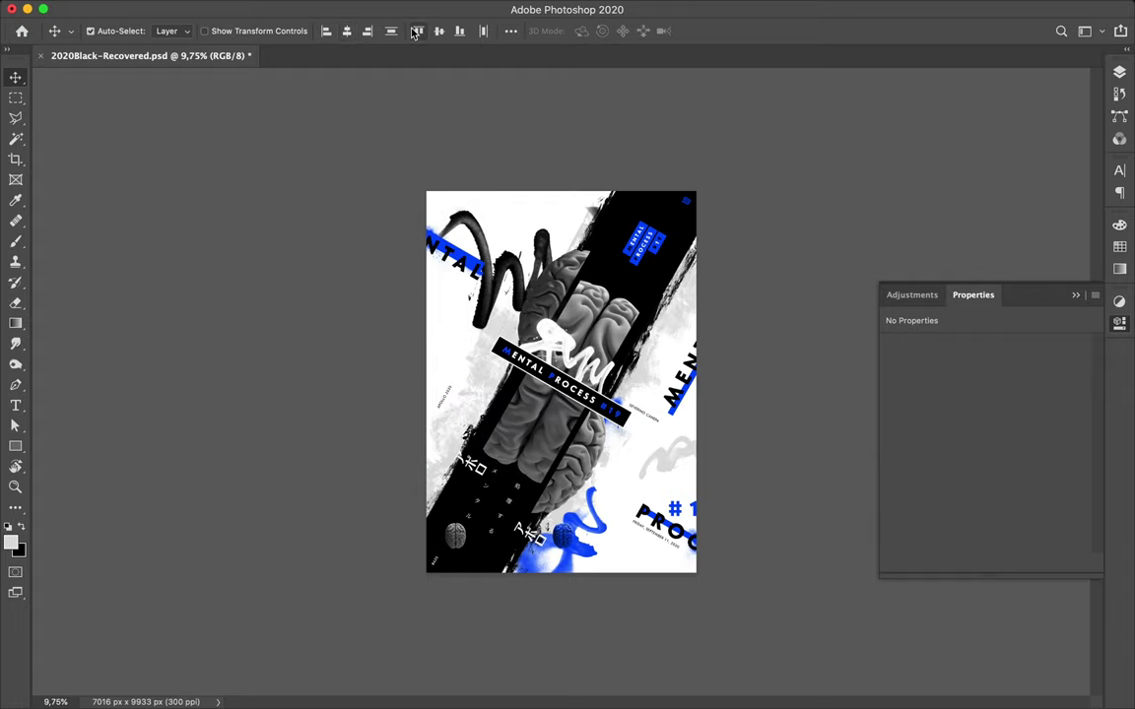
{"action": "key", "text": "ctrl+shift+z"}
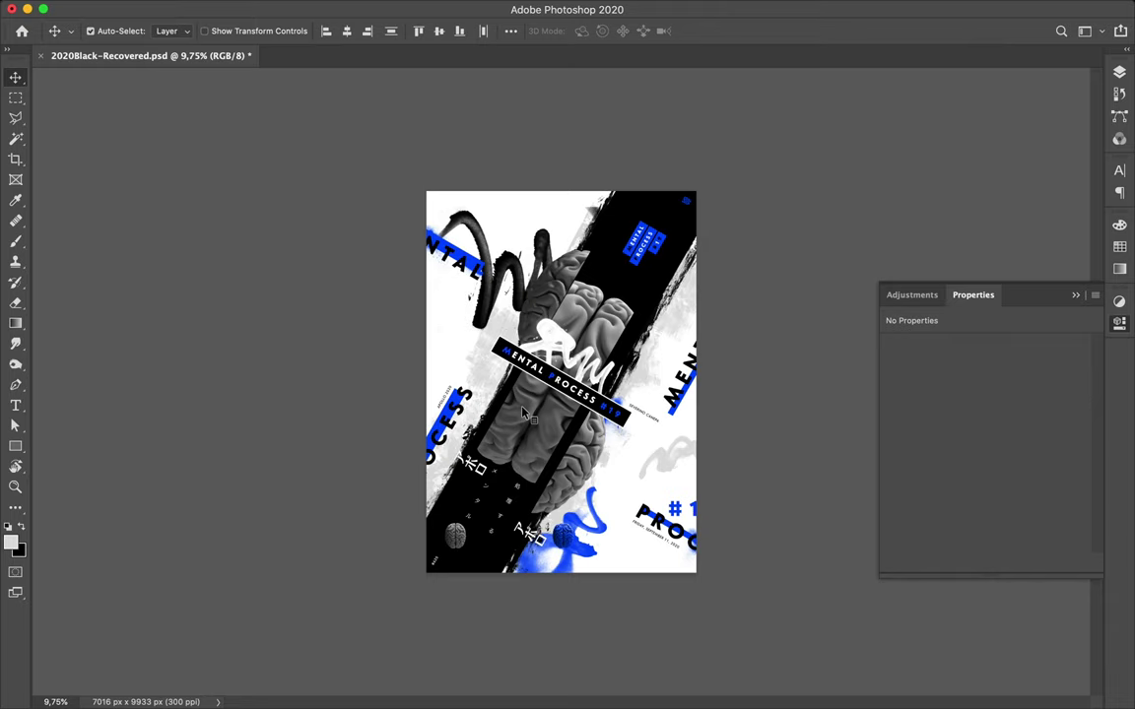
Try aligning the title text layers to the horizontal centre, then undo it.
{"action": "left_click", "coordinate": [523, 461]}
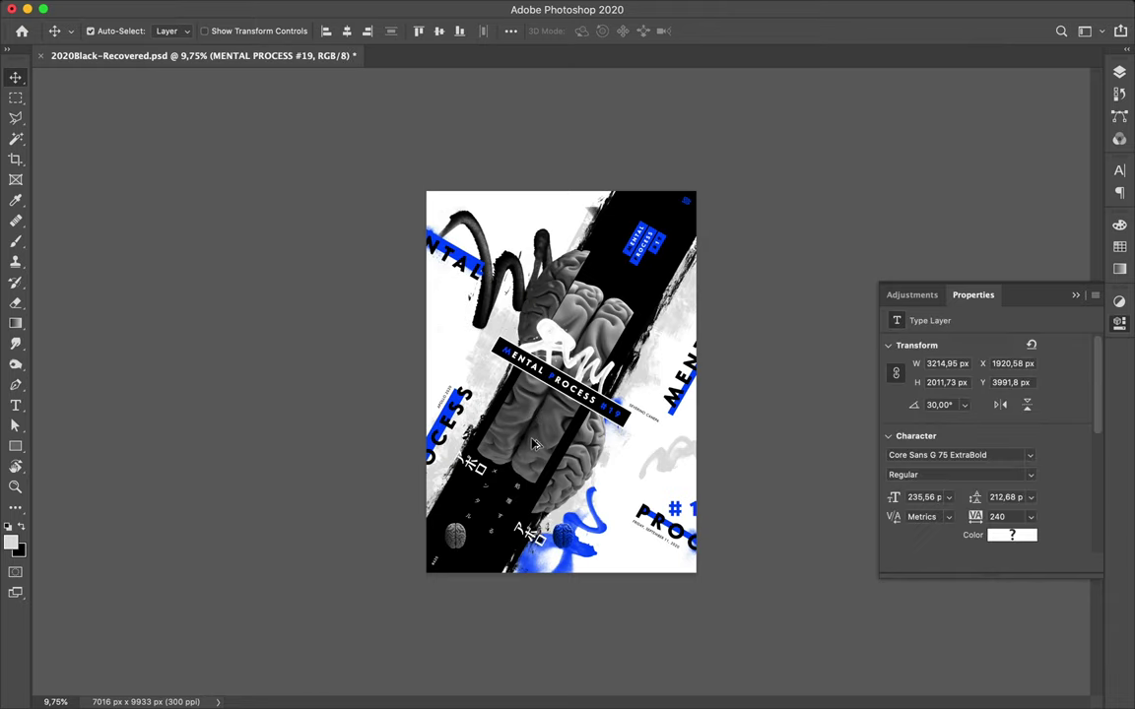
{"action": "key", "text": "alt+bracketleft"}
{"action": "key", "text": "alt+bracketleft"}
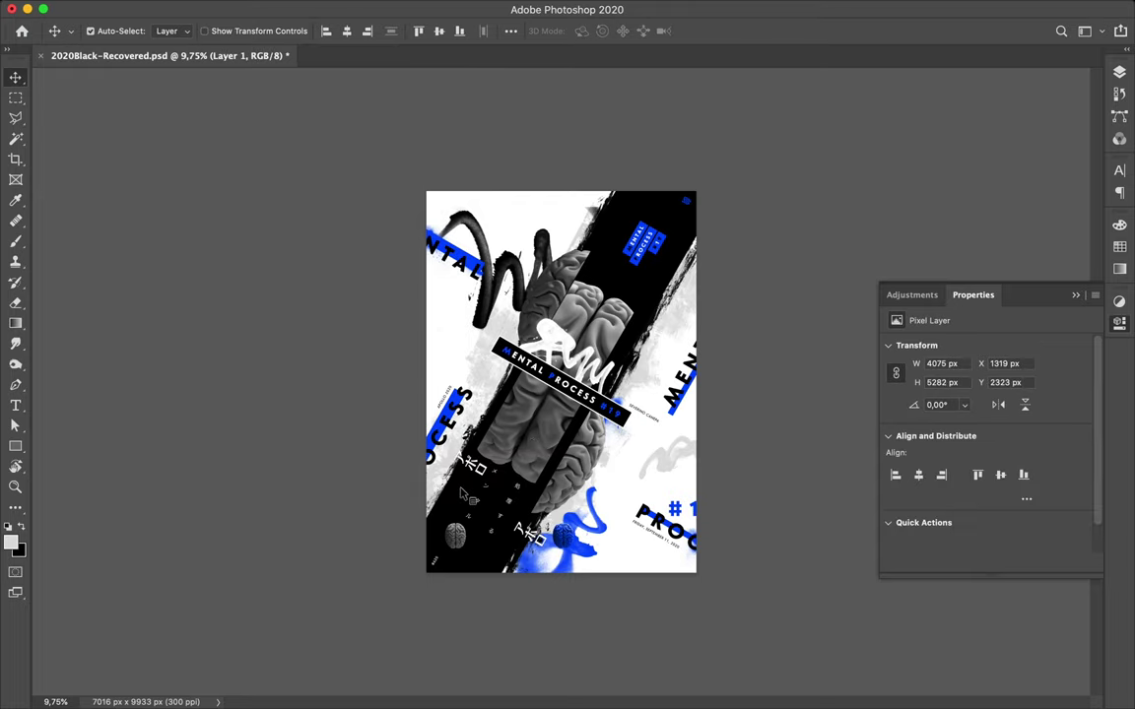
{"action": "key", "text": "ctrl+alt+a"}
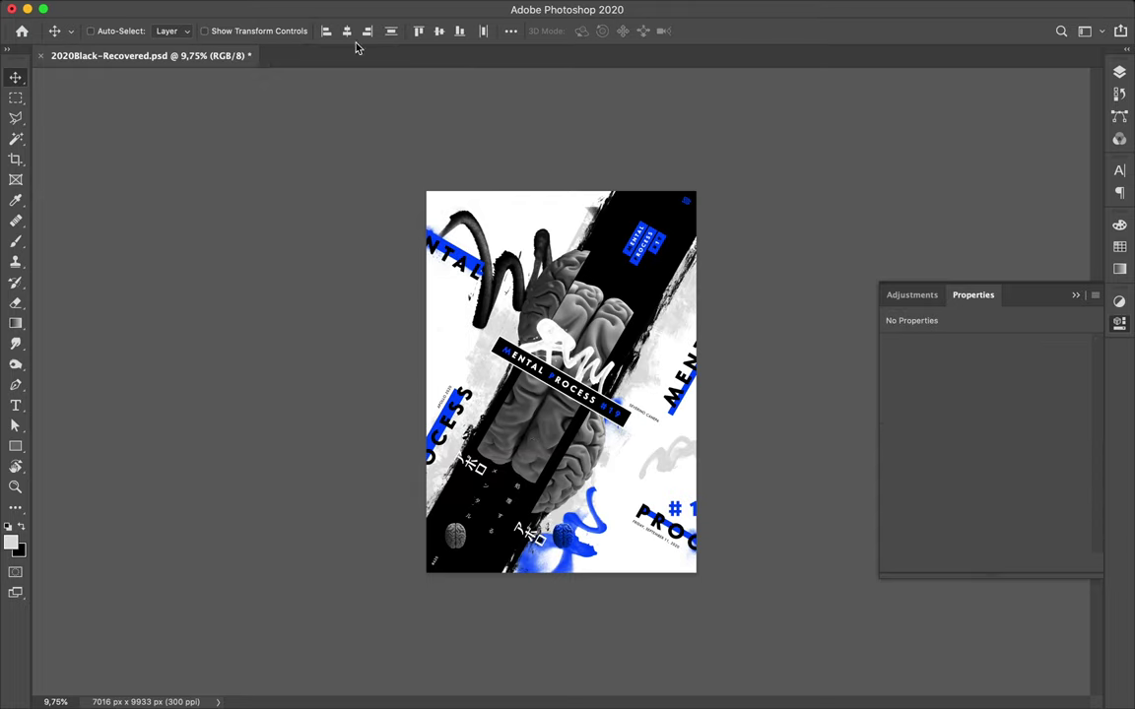
{"action": "left_click", "coordinate": [349, 32]}
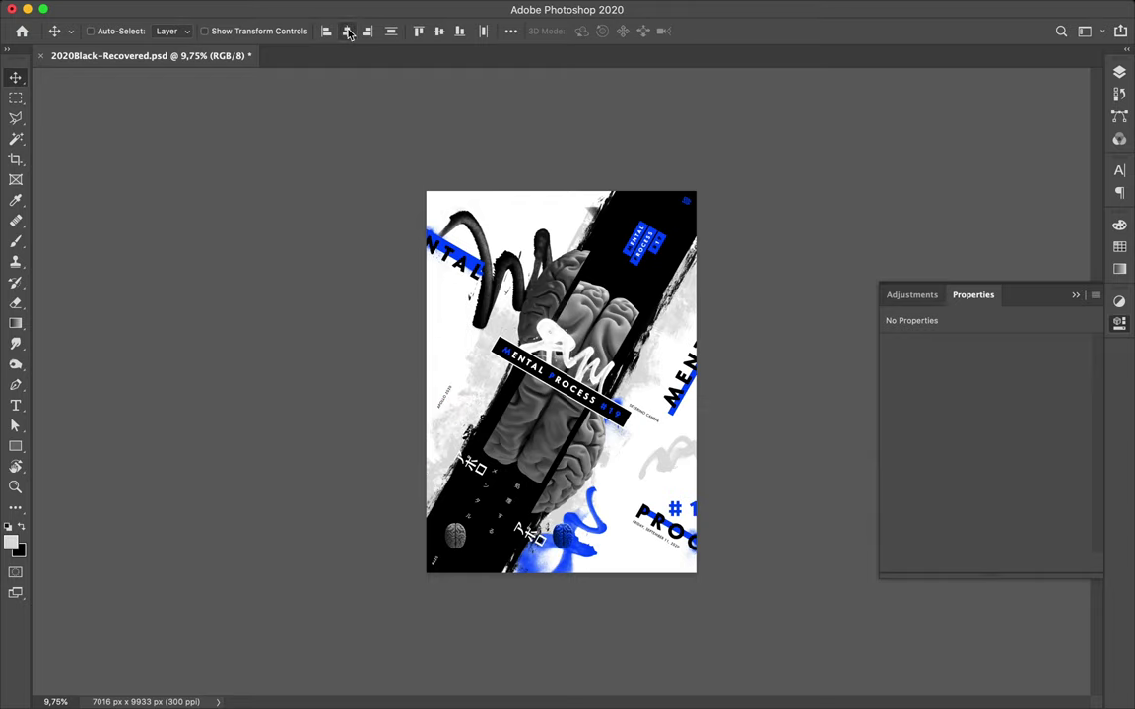
{"action": "key", "text": "super+z"}
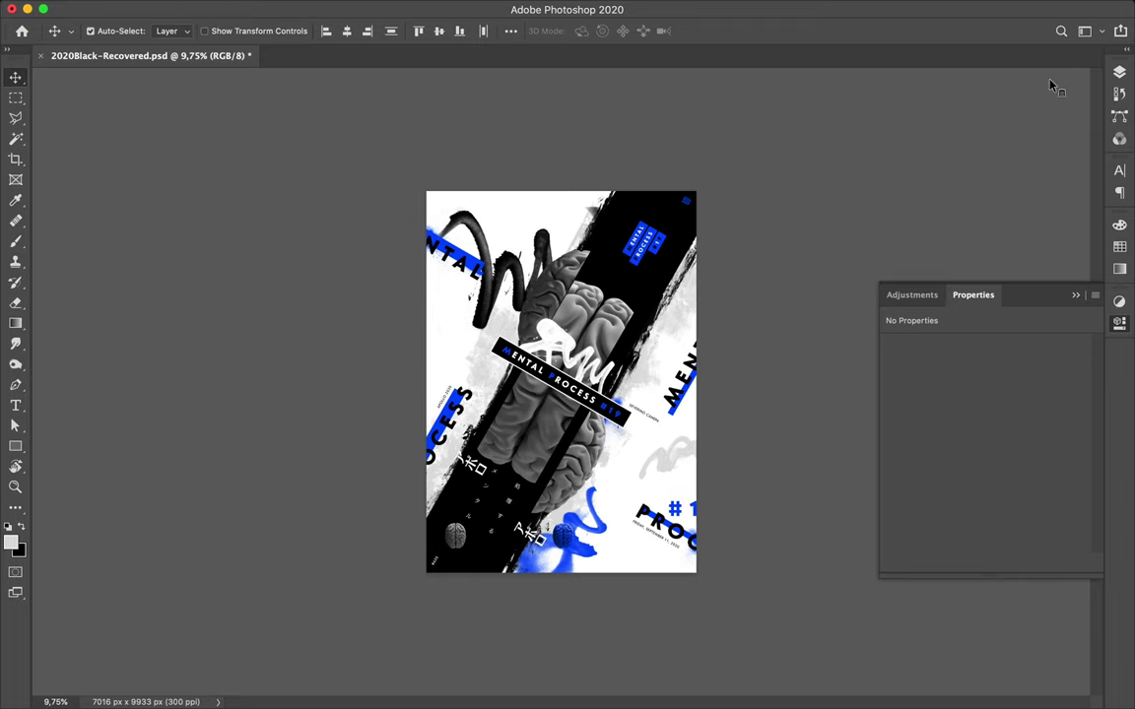
{"action": "key", "text": "super+z"}
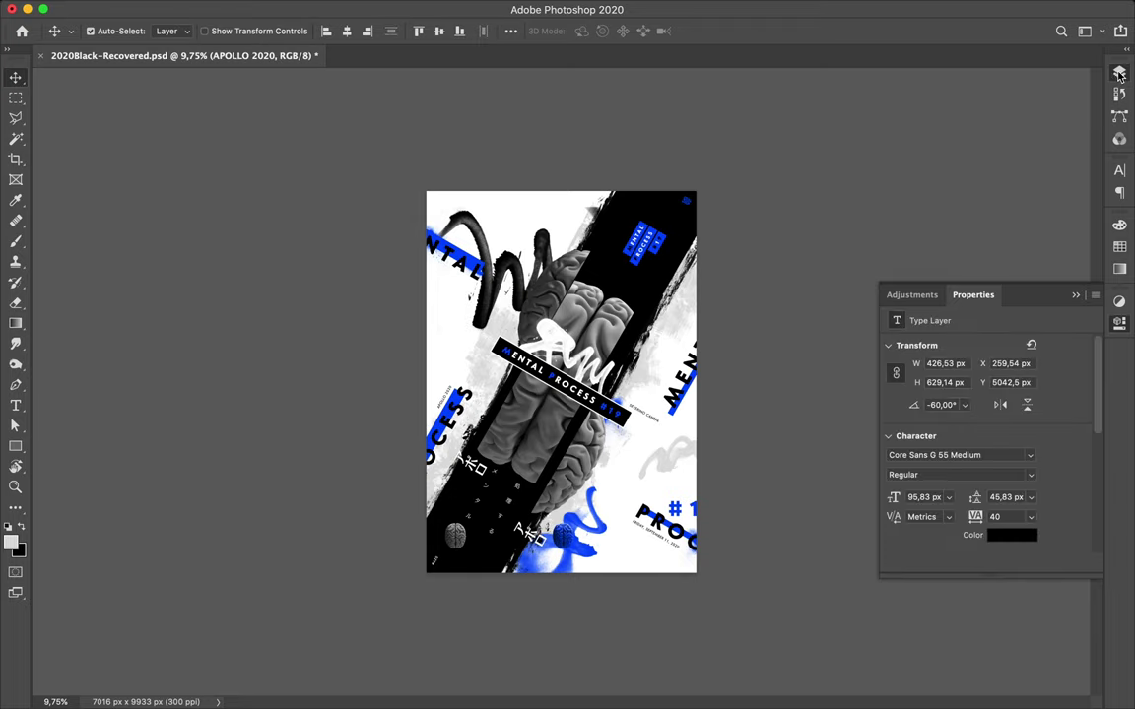
Expand the Layers panel to show the poster's layer list.
{"action": "left_click", "coordinate": [1120, 75]}
{"action": "key", "text": "F7"}
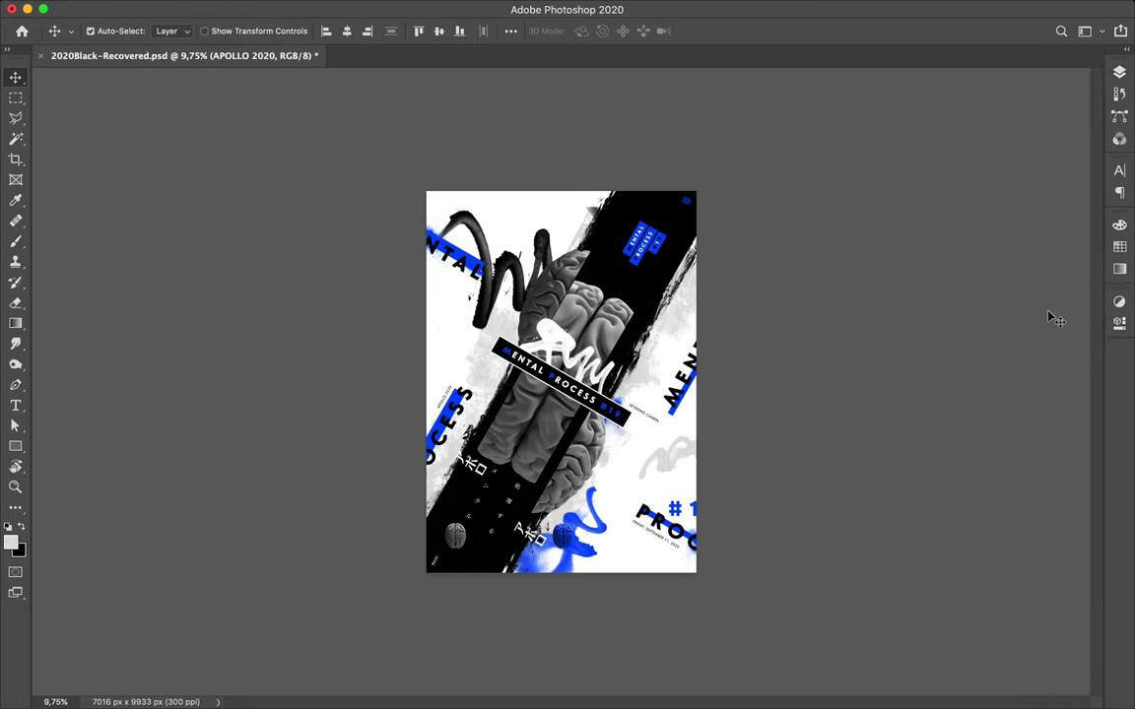
{"action": "left_click", "coordinate": [1120, 75]}
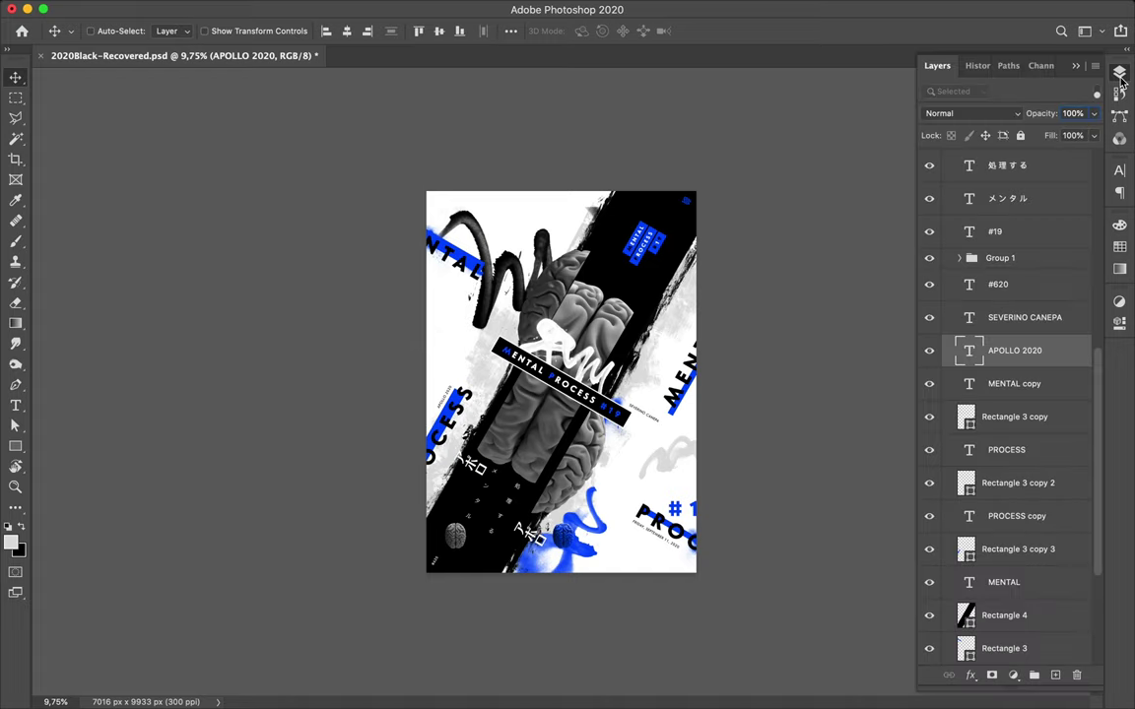
Try moving brain Layer 1 right, undo it, and align it to vertical centre.
{"action": "scroll", "coordinate": [1021, 400], "scroll_direction": "down", "scroll_amount": 3}
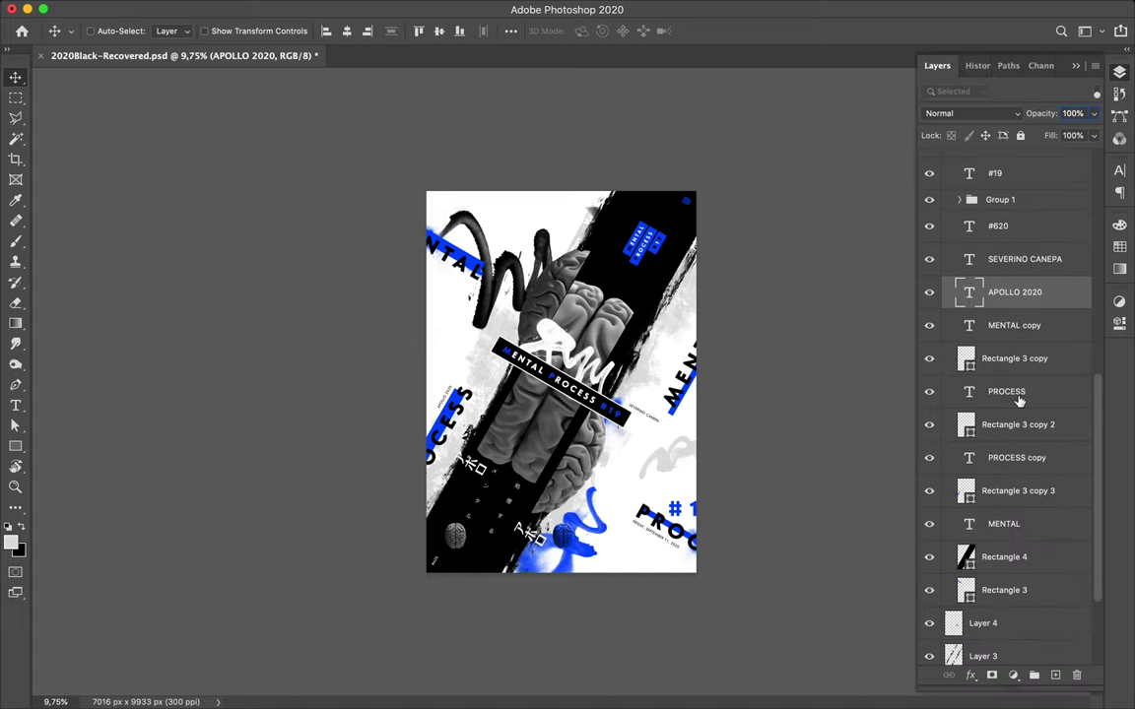
{"action": "key", "text": "ctrl"}
{"action": "left_click", "coordinate": [611, 328], "text": "ctrl"}
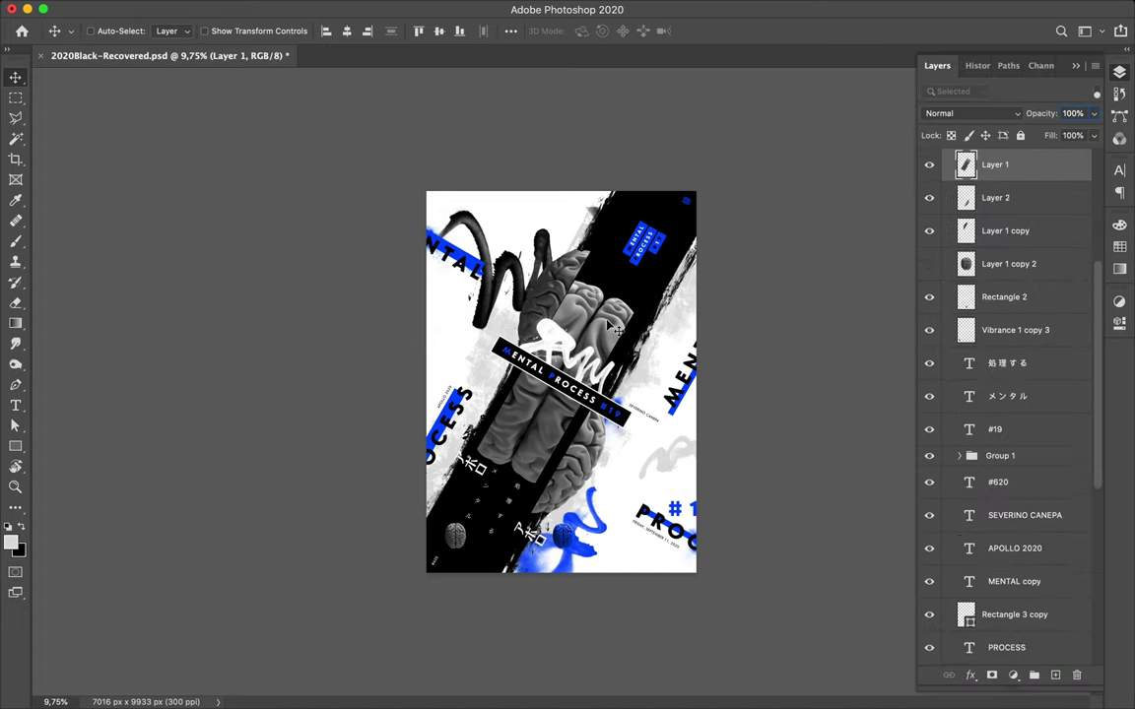
{"action": "left_click_drag", "start_coordinate": [621, 315], "coordinate": [656, 314]}
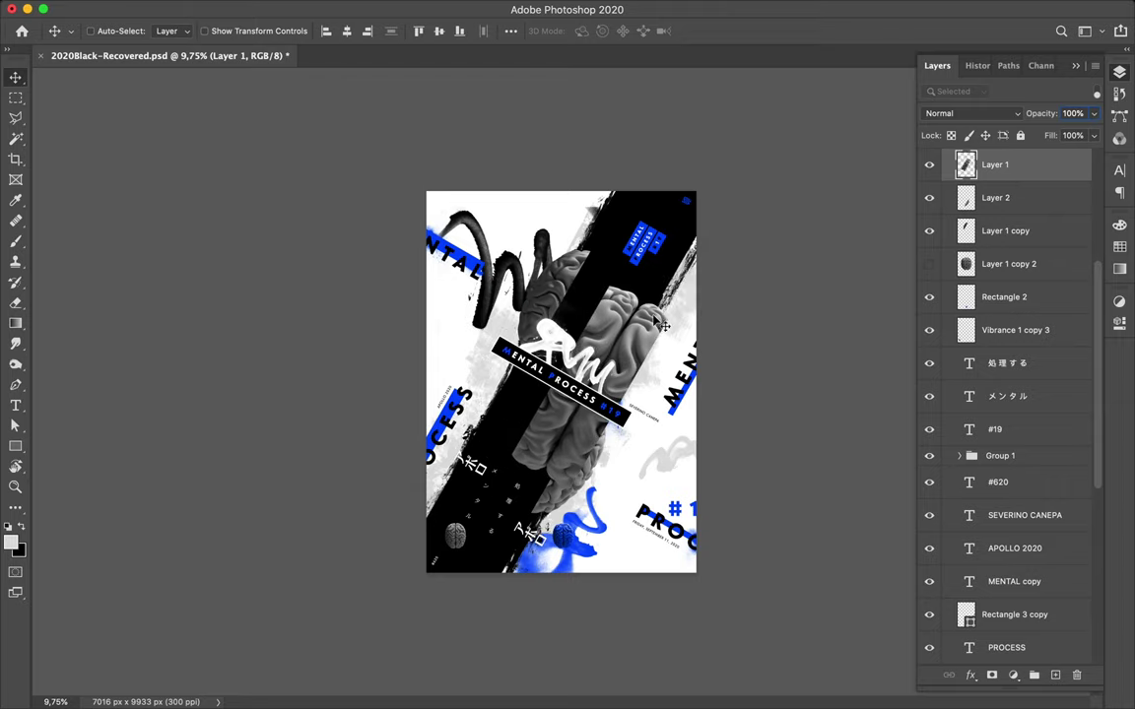
{"action": "key", "text": "ctrl+z"}
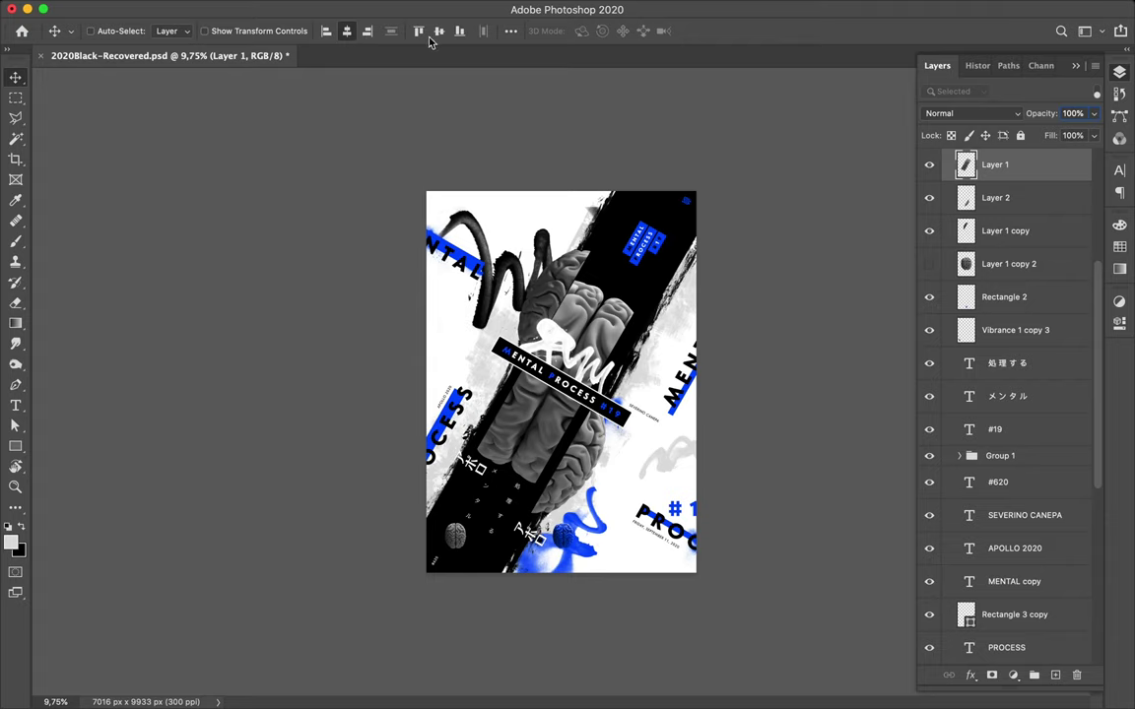
{"action": "left_click", "coordinate": [440, 31]}
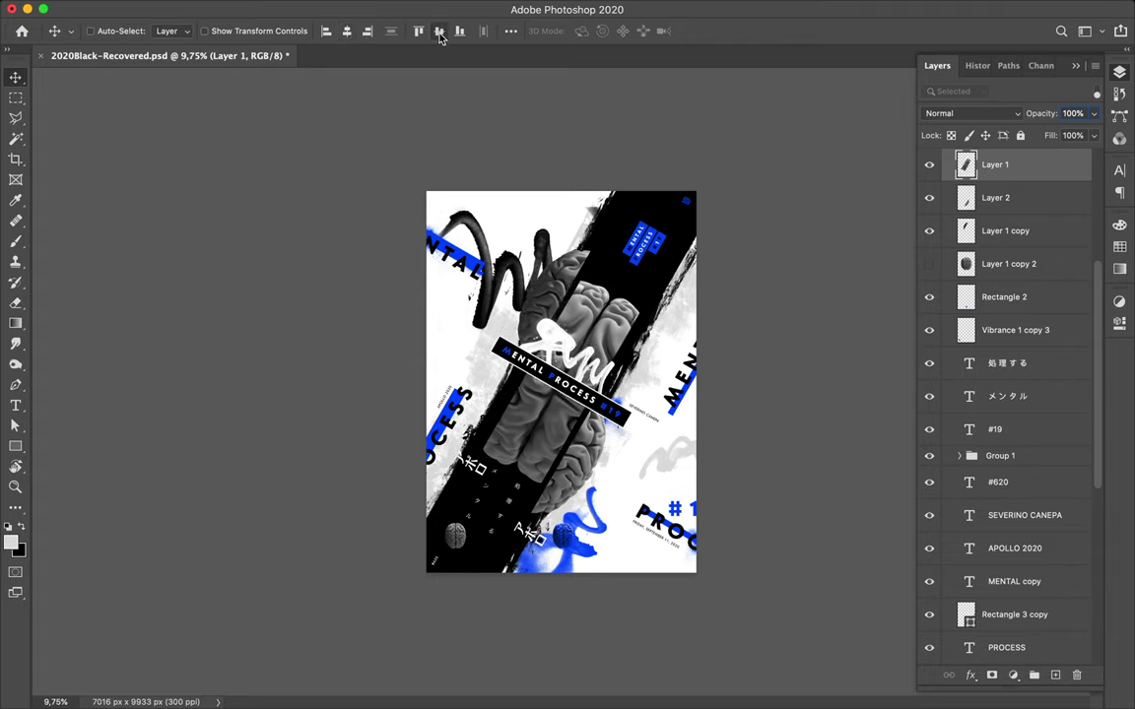
Select Rectangle 4, the black diagonal band, directly on the canvas.
{"action": "key", "text": "ctrl"}
{"action": "left_click", "coordinate": [647, 203], "text": "ctrl"}
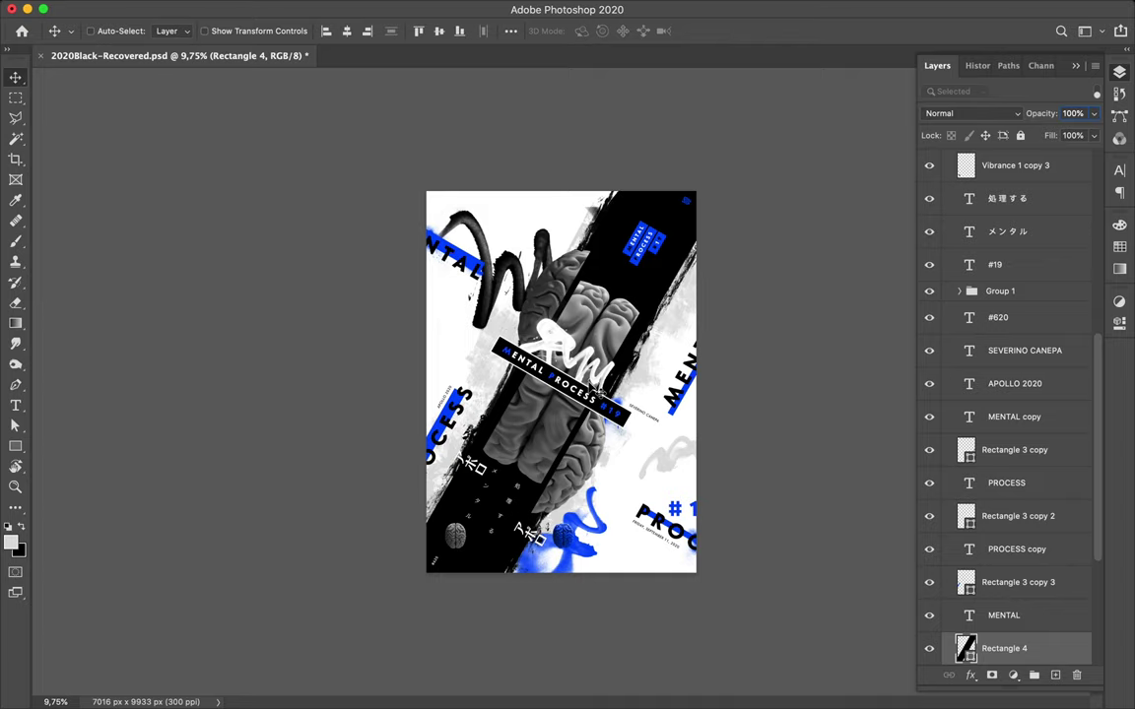
{"action": "scroll", "coordinate": [595, 394], "scroll_direction": "up", "scroll_amount": 2}
{"action": "scroll", "coordinate": [595, 394], "scroll_direction": "up", "scroll_amount": 2}
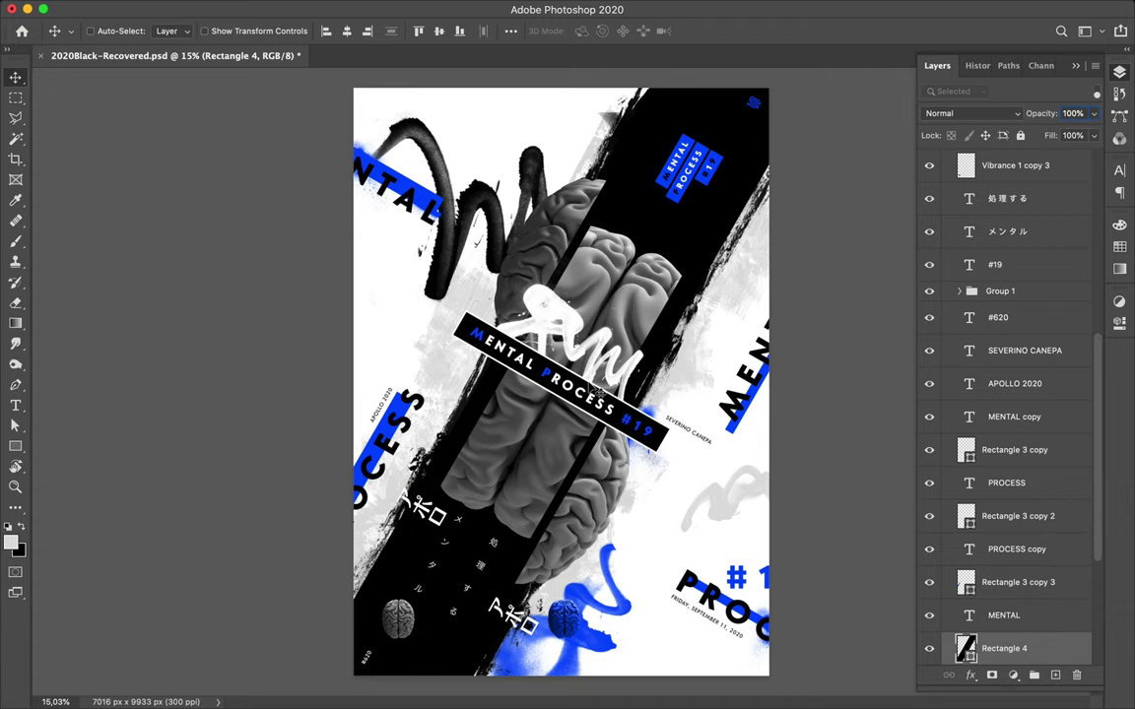
{"action": "key", "text": "ctrl"}
{"action": "scroll", "coordinate": [580, 328], "scroll_direction": "down", "scroll_amount": 1}
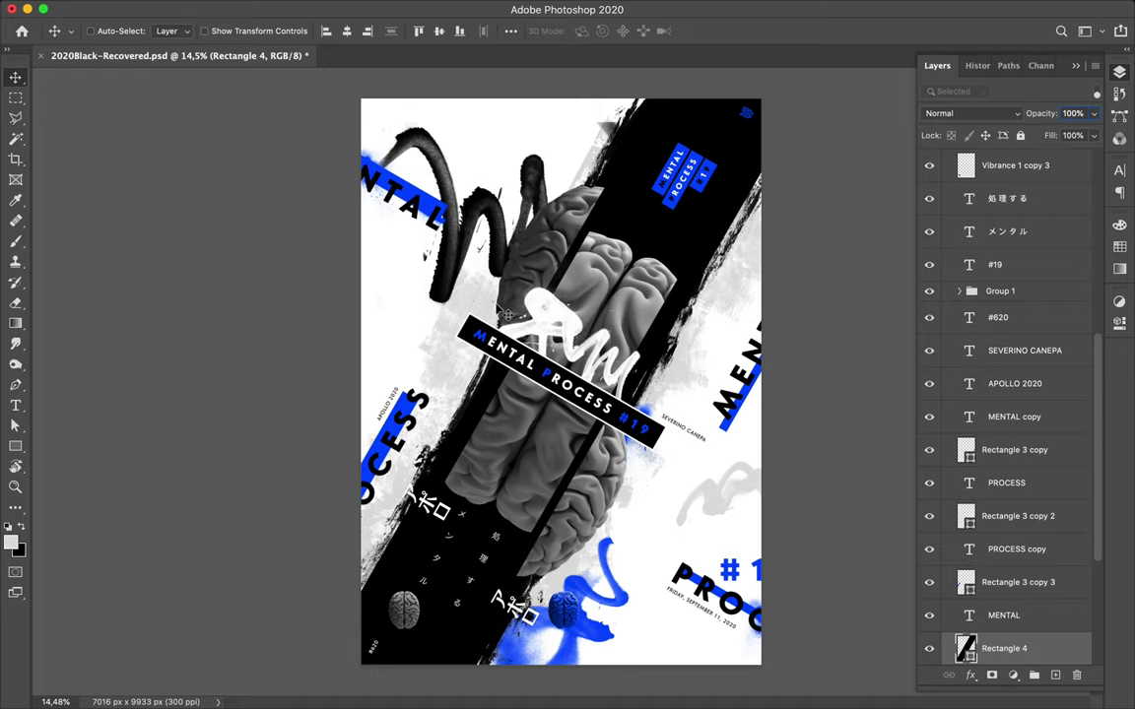
Draw a small black dash near the poster top and rotate it 30°.
{"action": "key", "text": "u"}
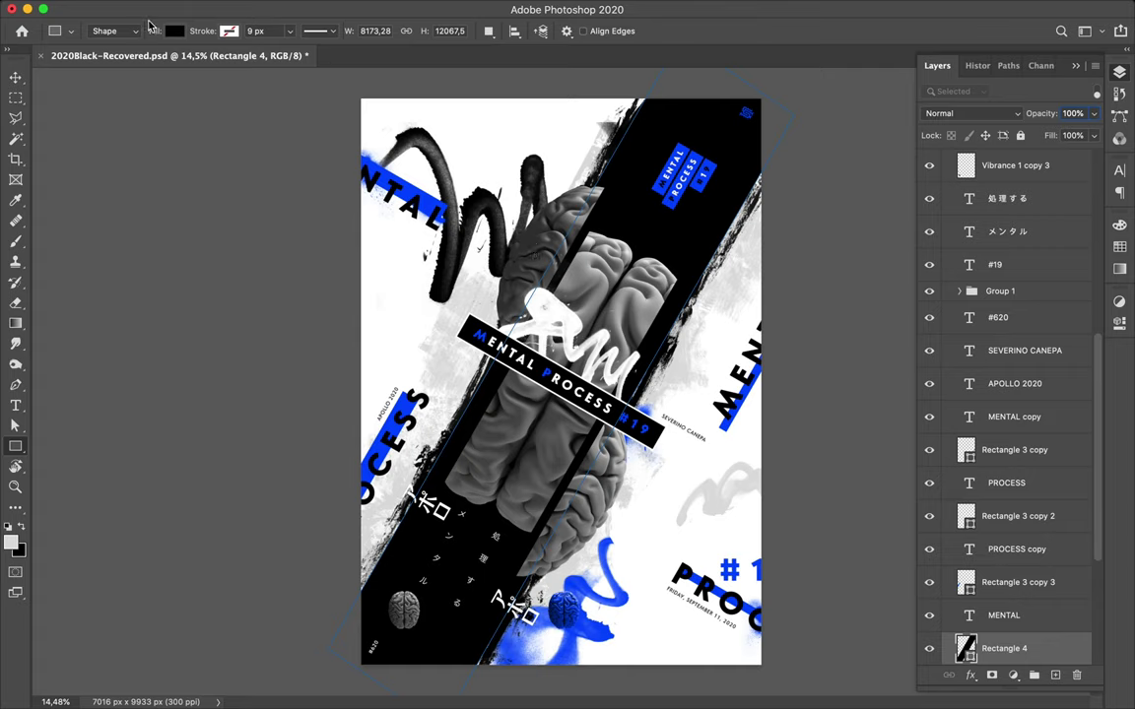
{"action": "left_click_drag", "start_coordinate": [513, 126], "coordinate": [515, 138]}
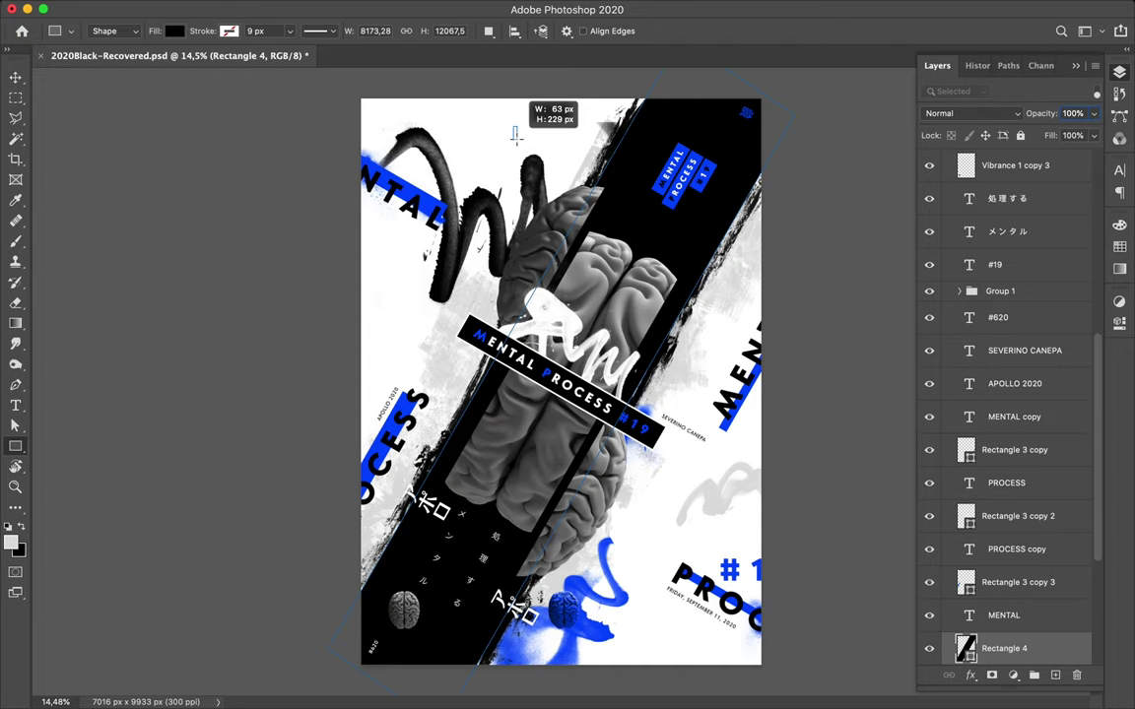
{"action": "left_click_drag", "start_coordinate": [516, 138], "coordinate": [516, 136]}
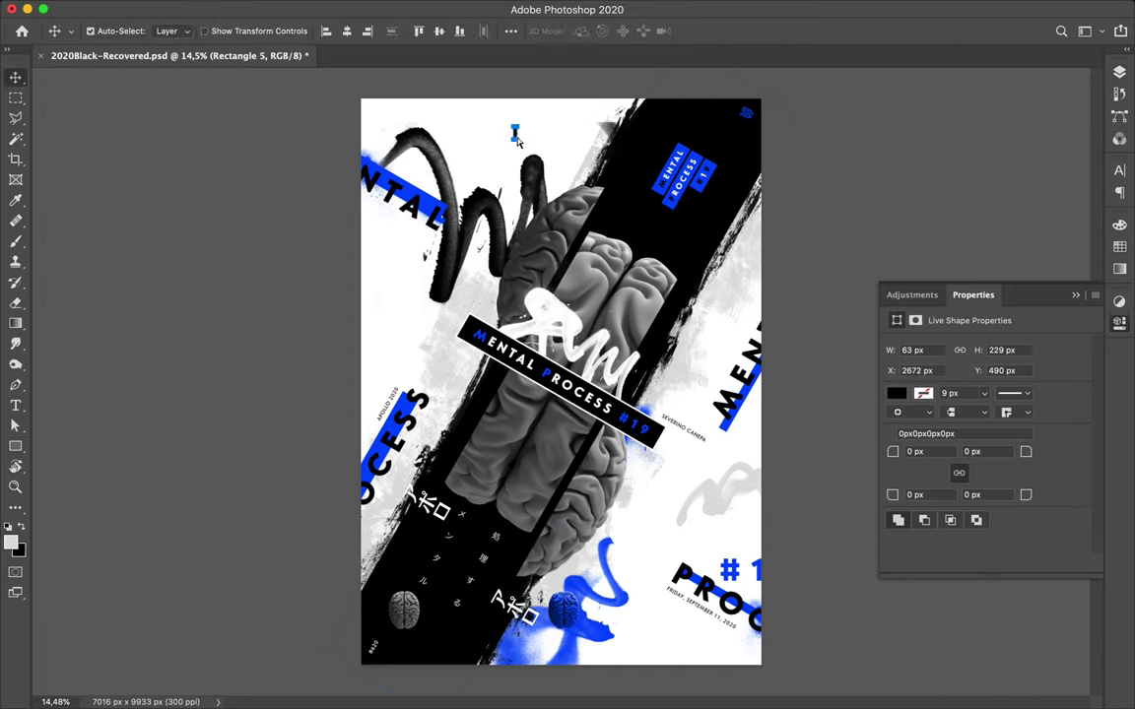
{"action": "key", "text": "ctrl+t"}
{"action": "left_click_drag", "start_coordinate": [510, 109], "coordinate": [522, 111]}
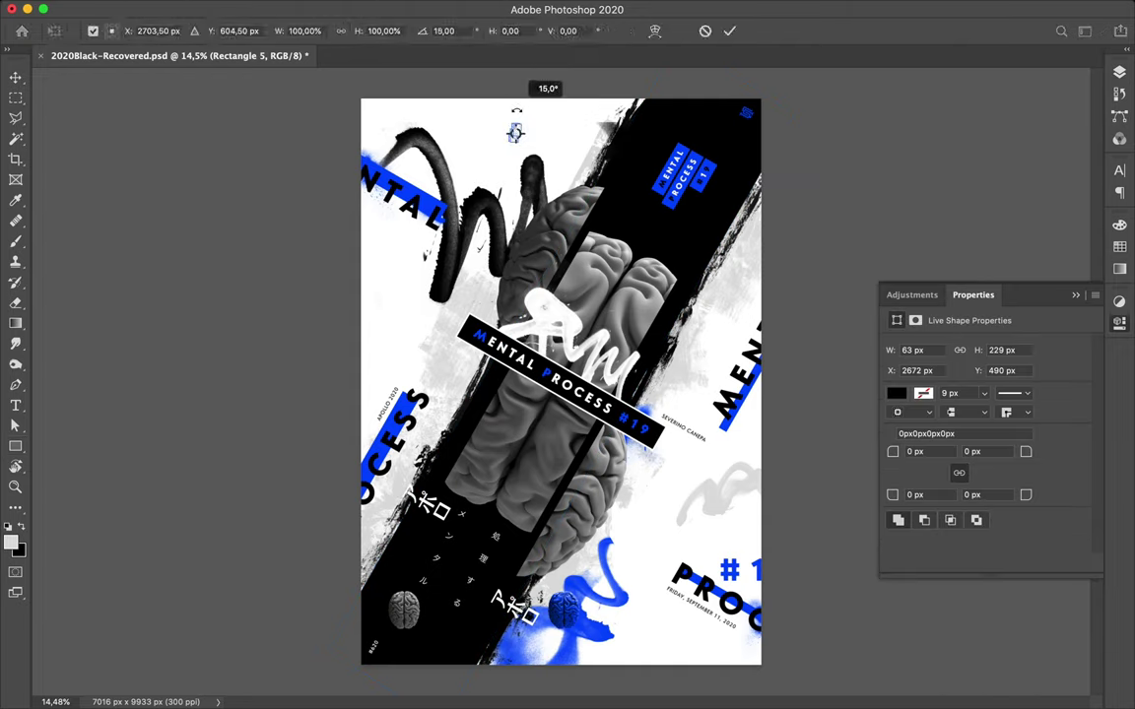
{"action": "key", "text": "Return"}
{"action": "key", "text": "v"}
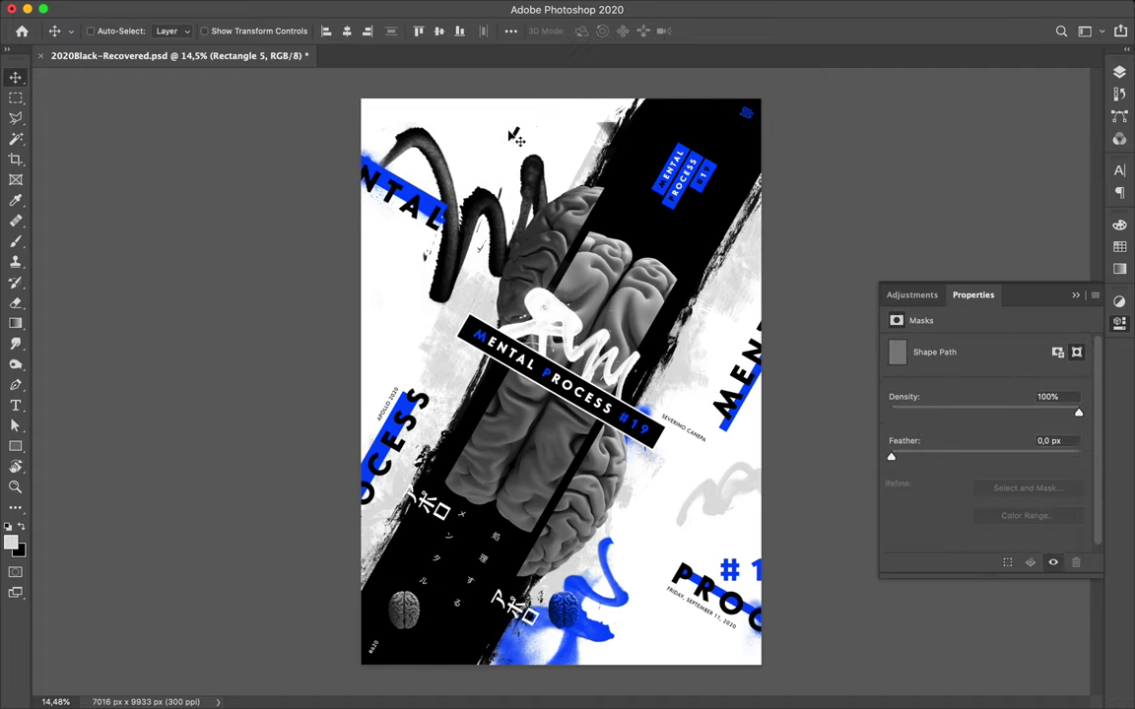
{"action": "mouse_move", "coordinate": [471, 126]}
{"action": "left_mouse_down"}
{"action": "mouse_move", "coordinate": [552, 136]}
{"action": "mouse_move", "coordinate": [554, 109]}
{"action": "mouse_move", "coordinate": [519, 155]}
{"action": "left_mouse_up"}
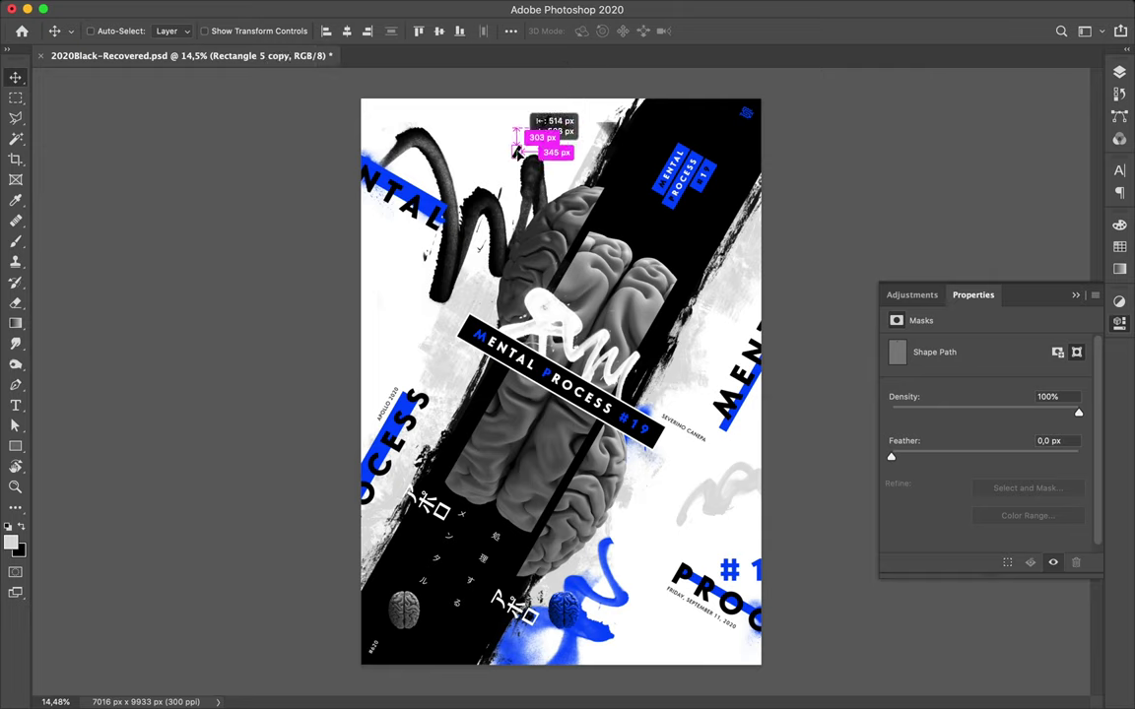
Alt-drag dash copies to the left, right and lower-right areas.
{"action": "left_click_drag", "start_coordinate": [452, 266], "coordinate": [411, 358]}
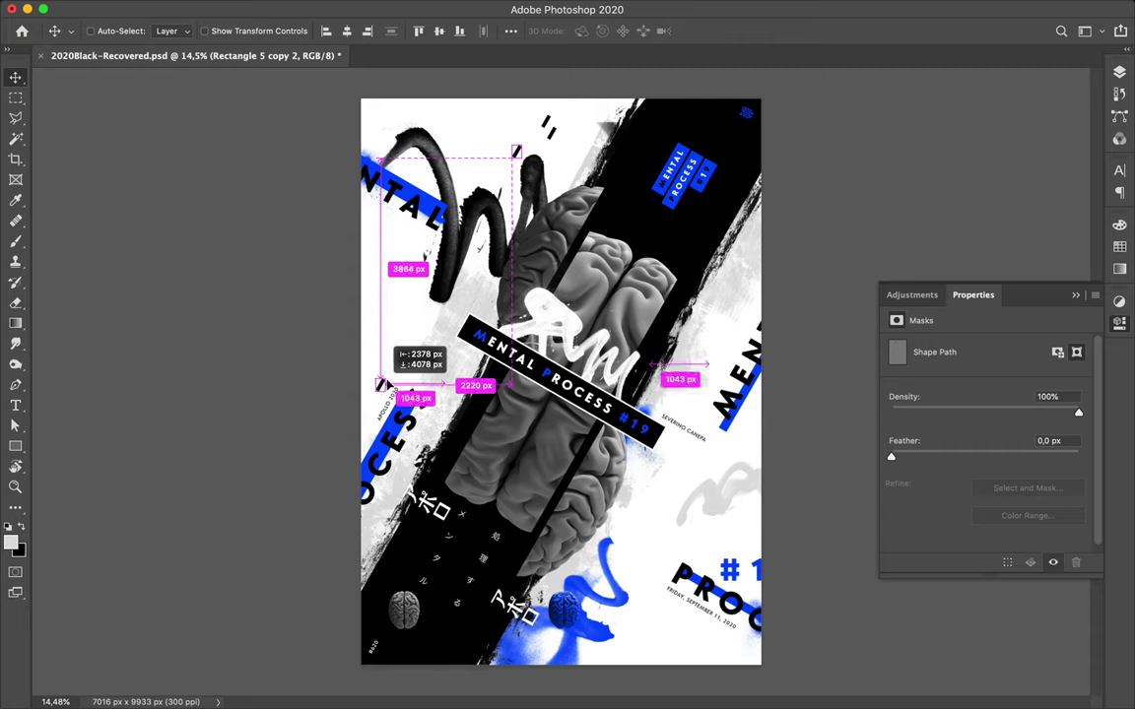
{"action": "left_click_drag", "start_coordinate": [411, 356], "coordinate": [438, 385]}
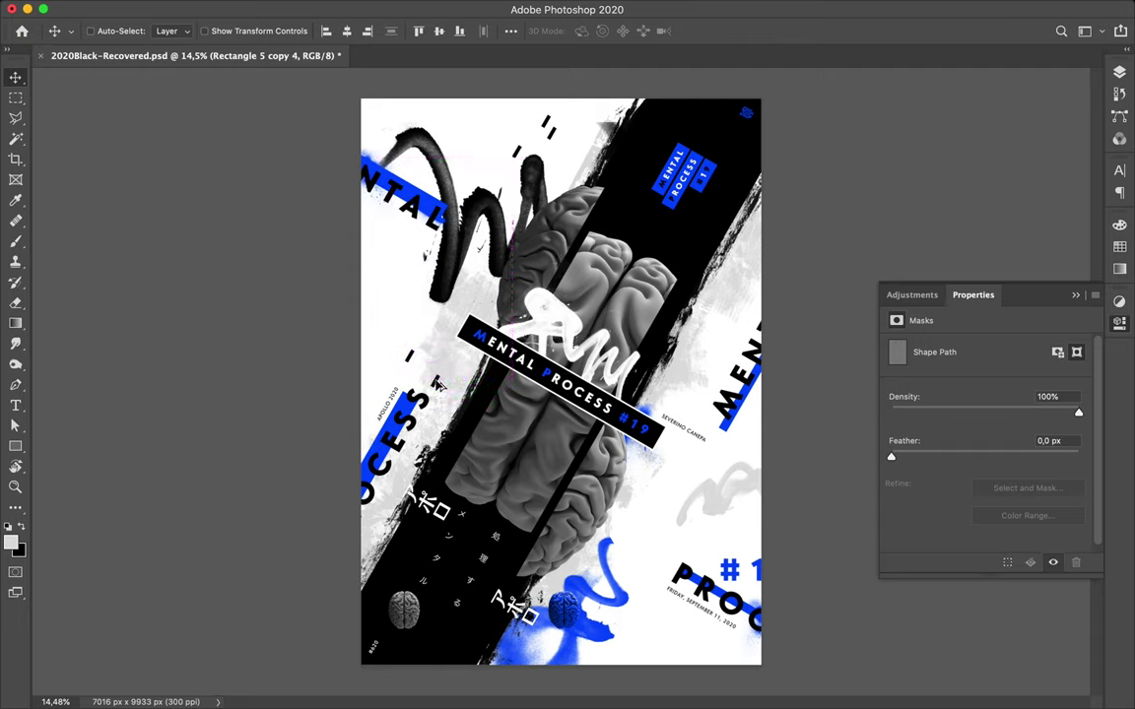
{"action": "left_click_drag", "start_coordinate": [437, 384], "coordinate": [448, 345]}
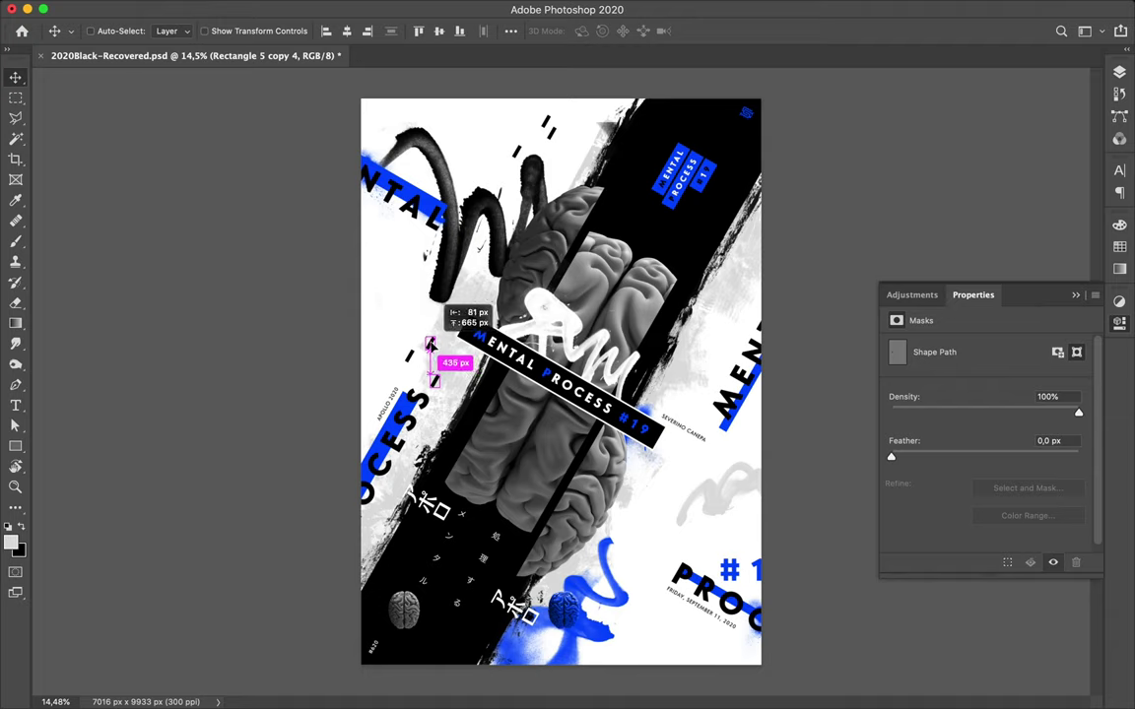
{"action": "mouse_move", "coordinate": [436, 350]}
{"action": "left_mouse_down"}
{"action": "mouse_move", "coordinate": [426, 325]}
{"action": "mouse_move", "coordinate": [441, 335]}
{"action": "mouse_move", "coordinate": [434, 326]}
{"action": "mouse_move", "coordinate": [721, 322]}
{"action": "left_mouse_up"}
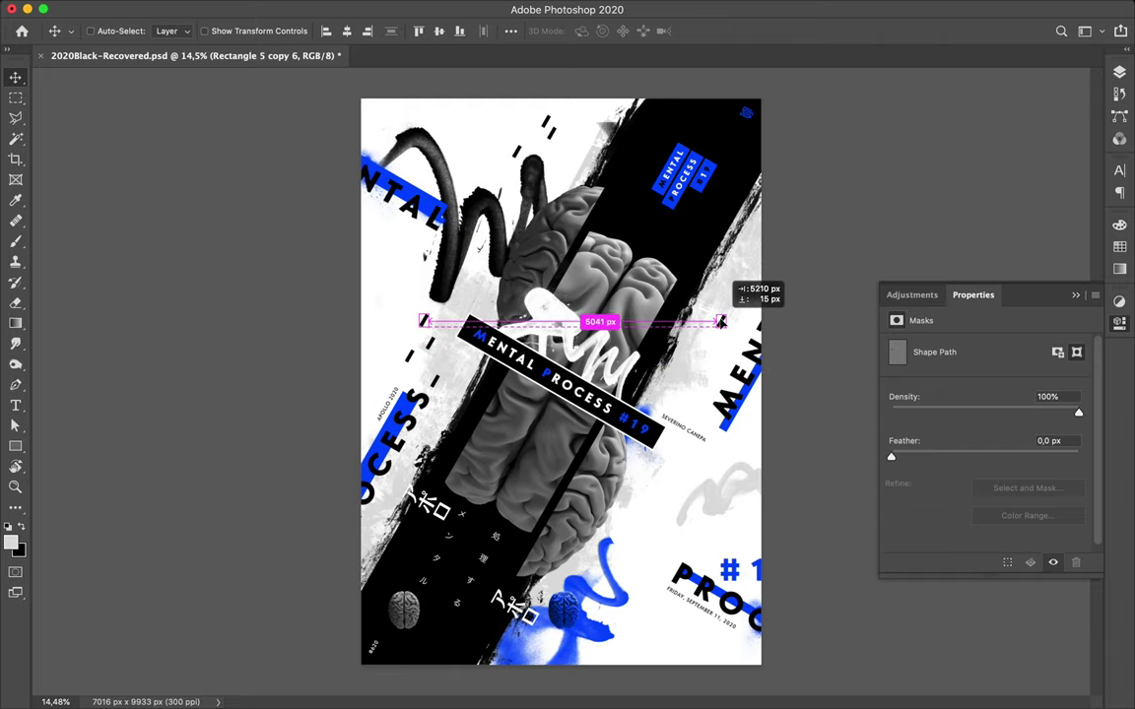
{"action": "mouse_move", "coordinate": [721, 322]}
{"action": "left_mouse_down", "text": "alt"}
{"action": "mouse_move", "coordinate": [643, 516]}
{"action": "mouse_move", "coordinate": [674, 623]}
{"action": "mouse_move", "coordinate": [640, 656]}
{"action": "left_mouse_up", "text": "alt"}
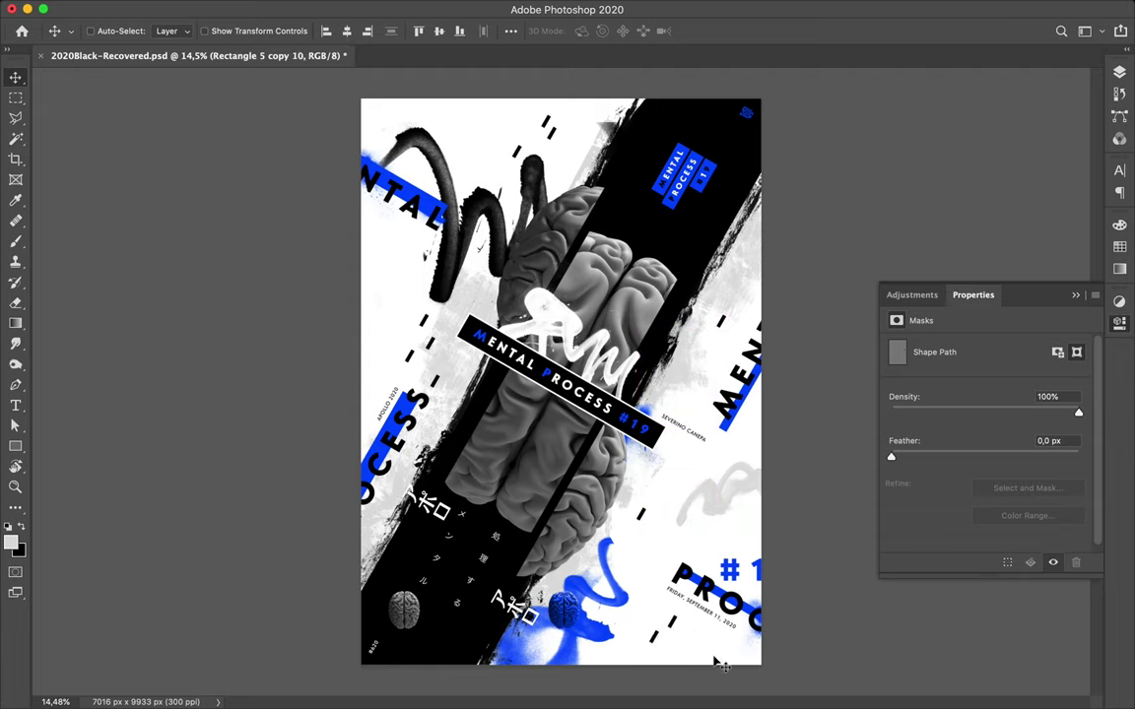
Duplicate one dash and recolour the copy blue.
{"action": "left_click", "coordinate": [429, 346], "text": "ctrl"}
{"action": "left_click_drag", "start_coordinate": [434, 350], "coordinate": [680, 498]}
{"action": "key", "text": "a"}
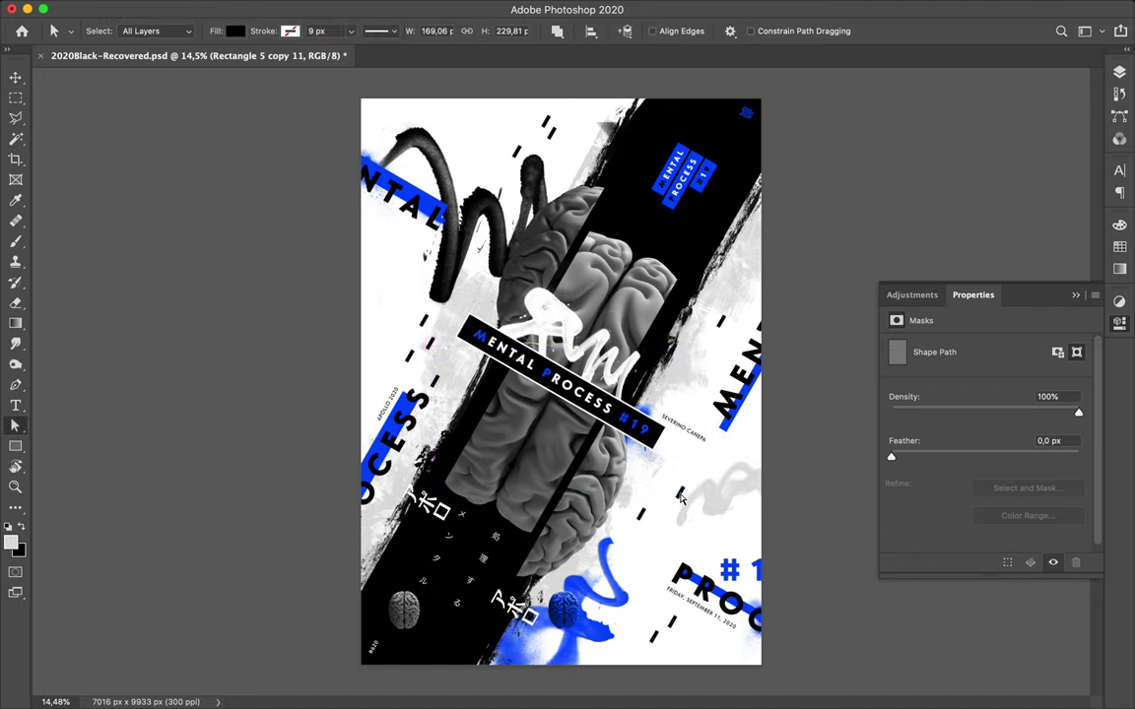
{"action": "left_click", "coordinate": [237, 31]}
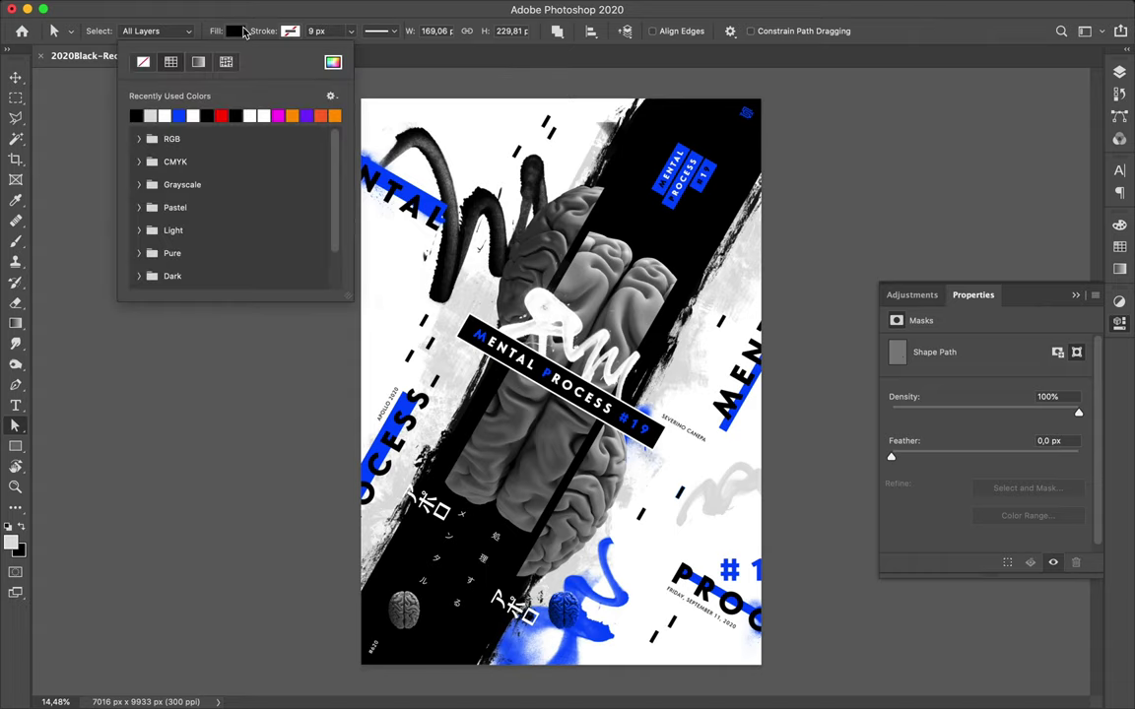
{"action": "left_click", "coordinate": [178, 115]}
{"action": "key", "text": "v"}
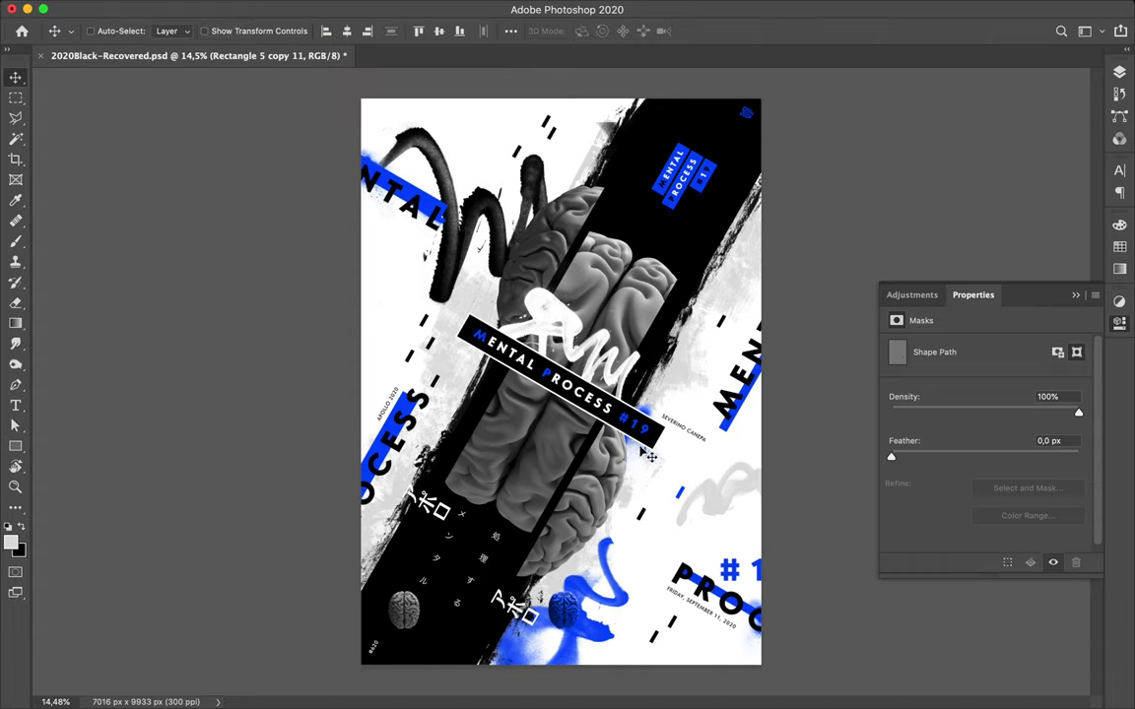
Scatter blue dash copies down the right, left and top of the poster.
{"action": "left_click_drag", "start_coordinate": [683, 500], "coordinate": [666, 504], "text": "alt"}
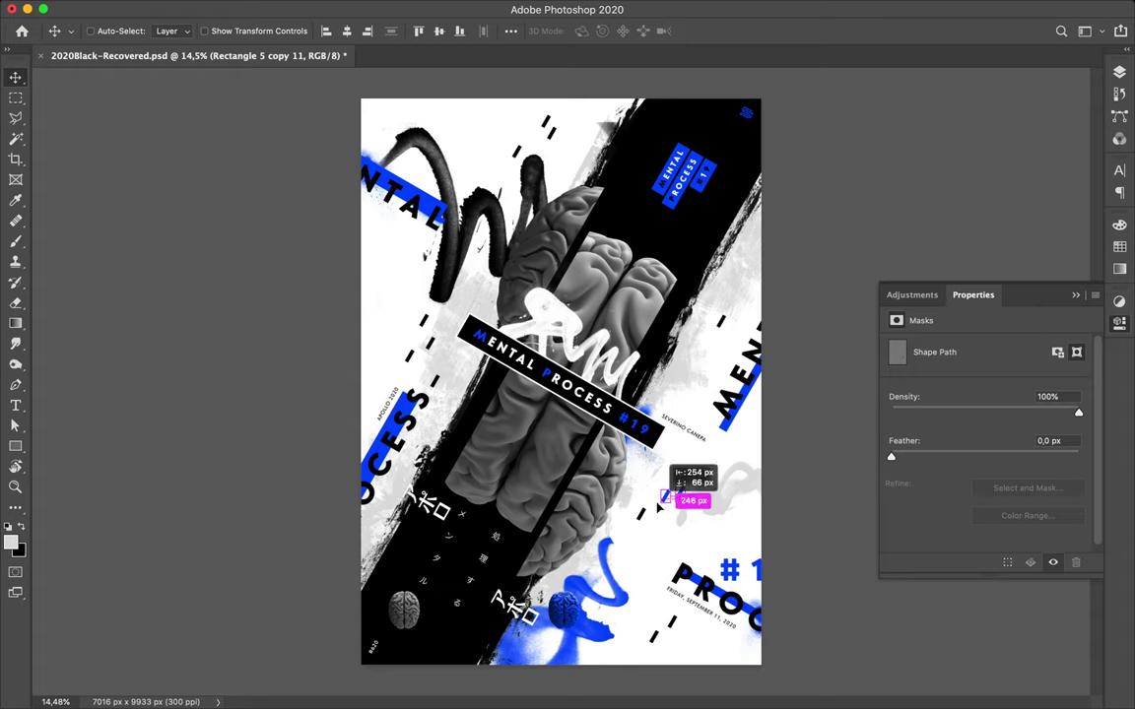
{"action": "left_click_drag", "start_coordinate": [676, 536], "coordinate": [683, 658], "text": "alt"}
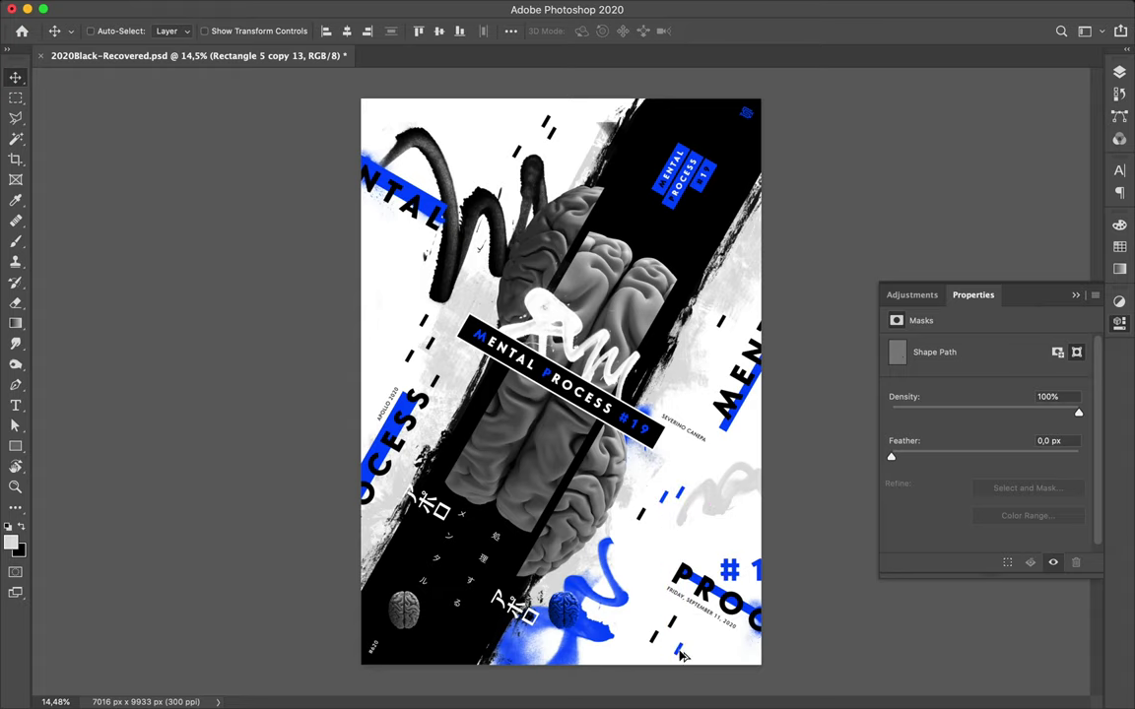
{"action": "left_click_drag", "start_coordinate": [683, 657], "coordinate": [431, 445], "text": "alt"}
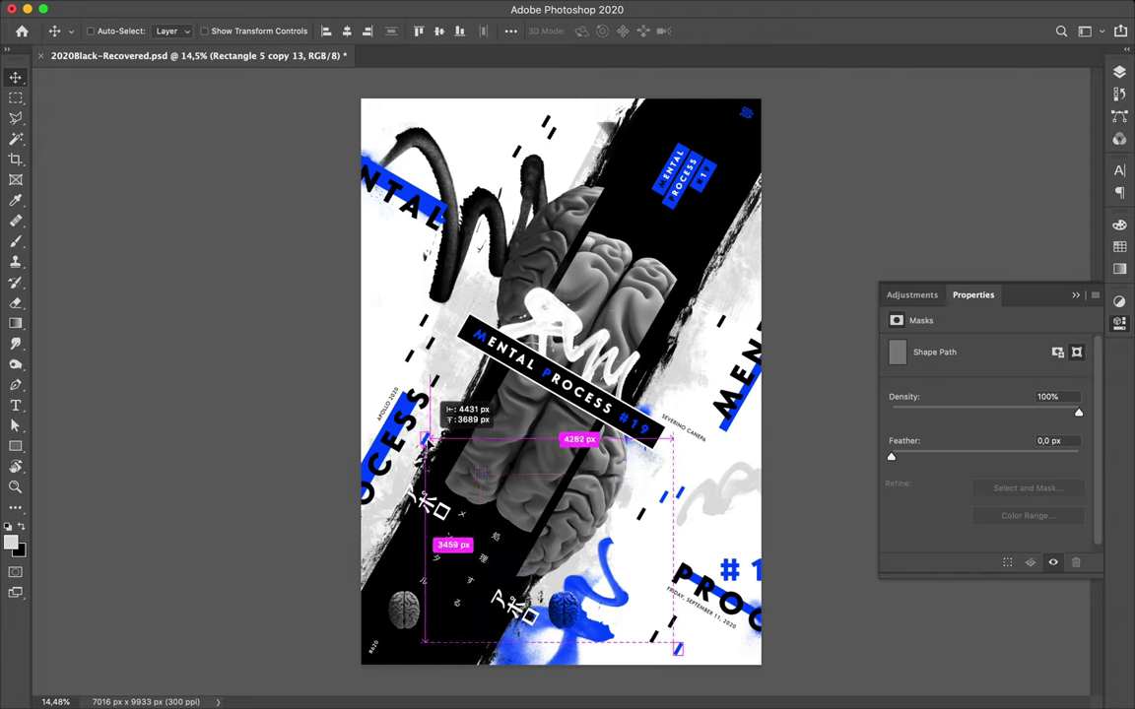
{"action": "left_click_drag", "start_coordinate": [407, 283], "coordinate": [489, 141], "text": "alt"}
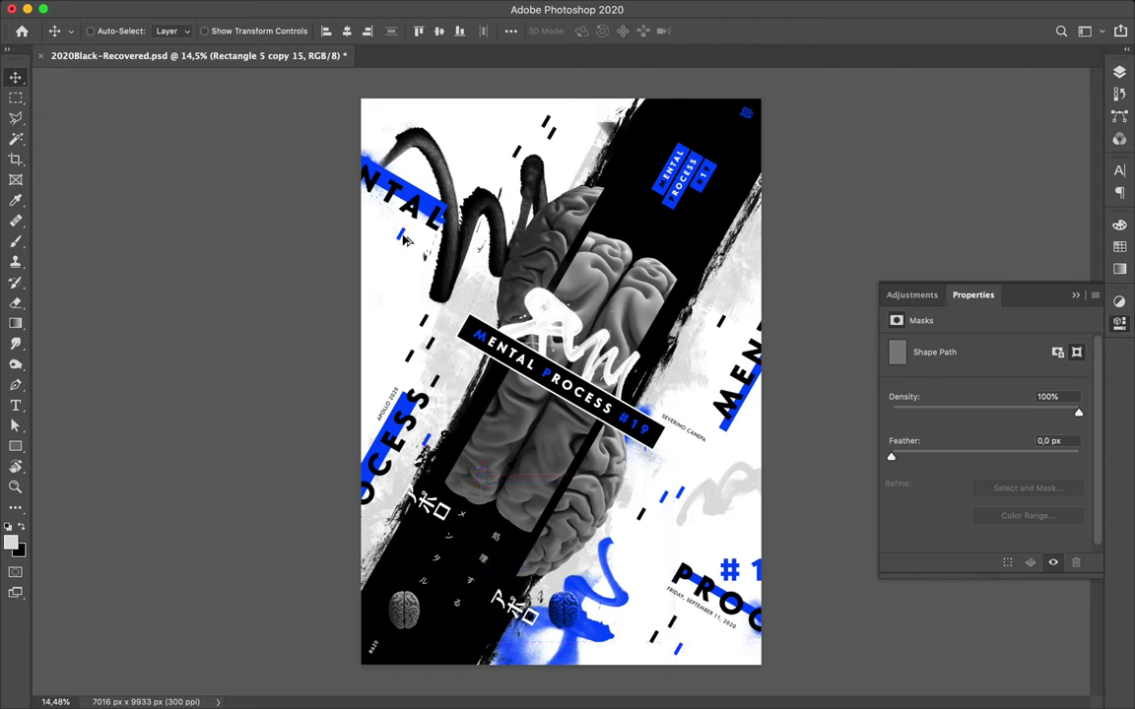
{"action": "mouse_move", "coordinate": [490, 141]}
{"action": "left_mouse_down", "text": "alt"}
{"action": "mouse_move", "coordinate": [380, 236]}
{"action": "mouse_move", "coordinate": [437, 391]}
{"action": "mouse_move", "coordinate": [424, 381]}
{"action": "left_mouse_up", "text": "alt"}
{"action": "left_click_drag", "start_coordinate": [382, 347], "coordinate": [380, 382], "text": "alt"}
{"action": "left_click_drag", "start_coordinate": [349, 343], "coordinate": [720, 345], "text": "alt"}
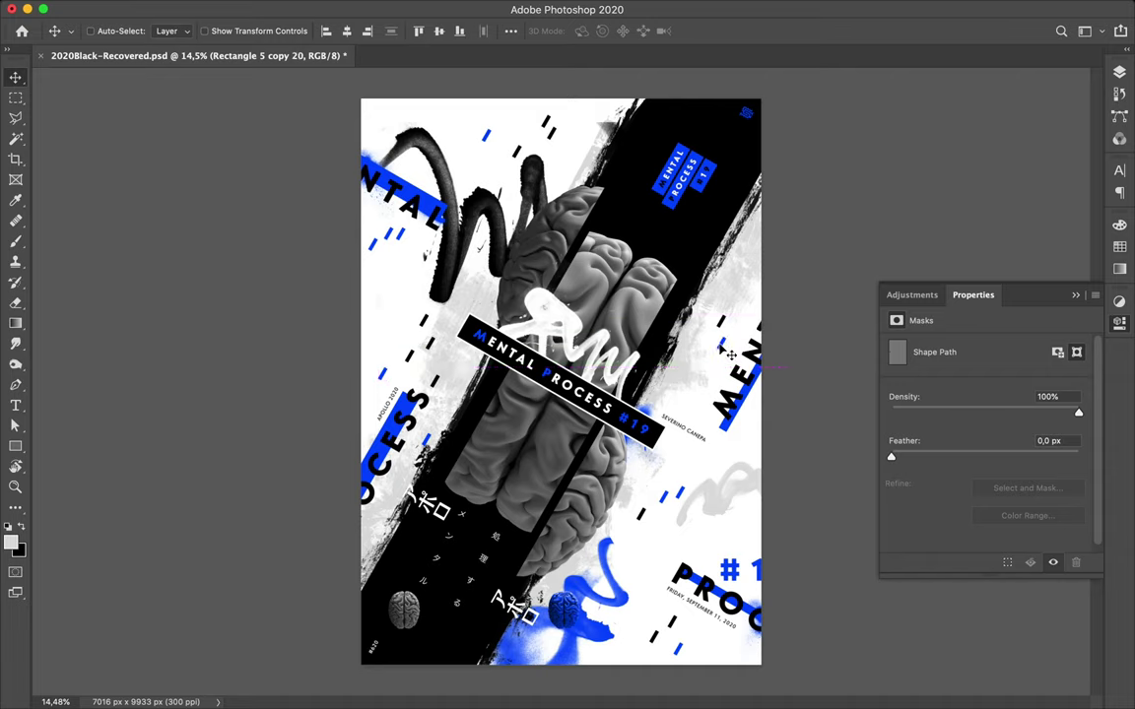
Change the fill of the dash beside MEN, then place copies lower right.
{"action": "key", "text": "a"}
{"action": "left_click", "coordinate": [237, 32]}
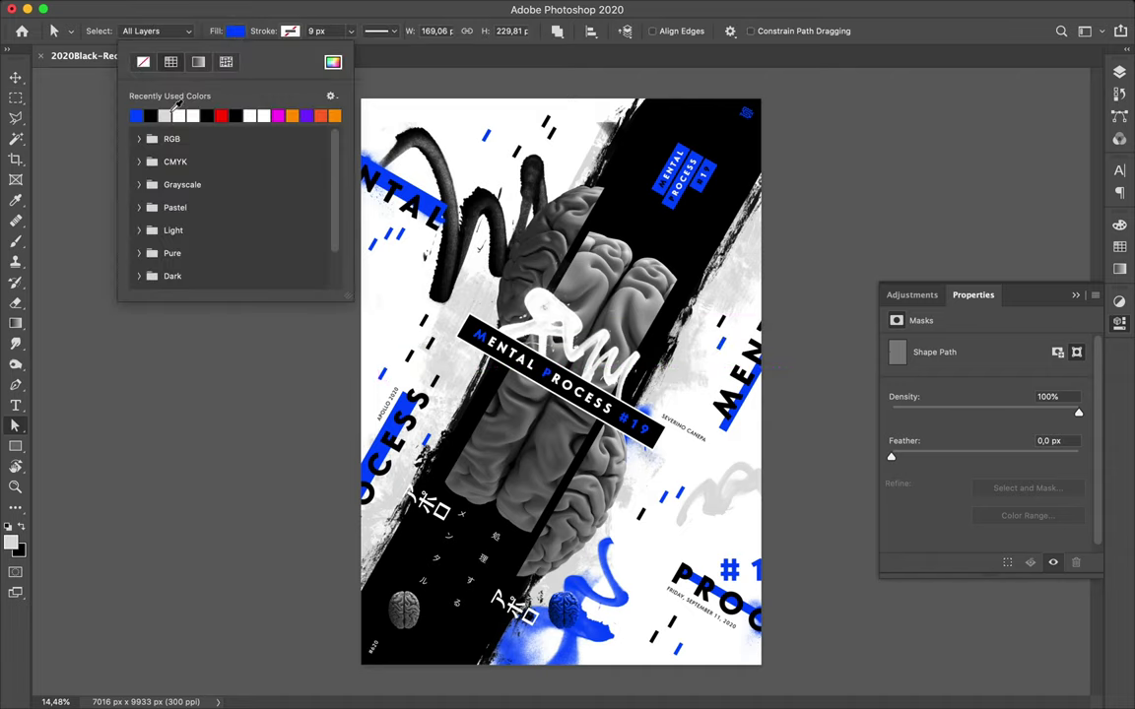
{"action": "key", "text": "v"}
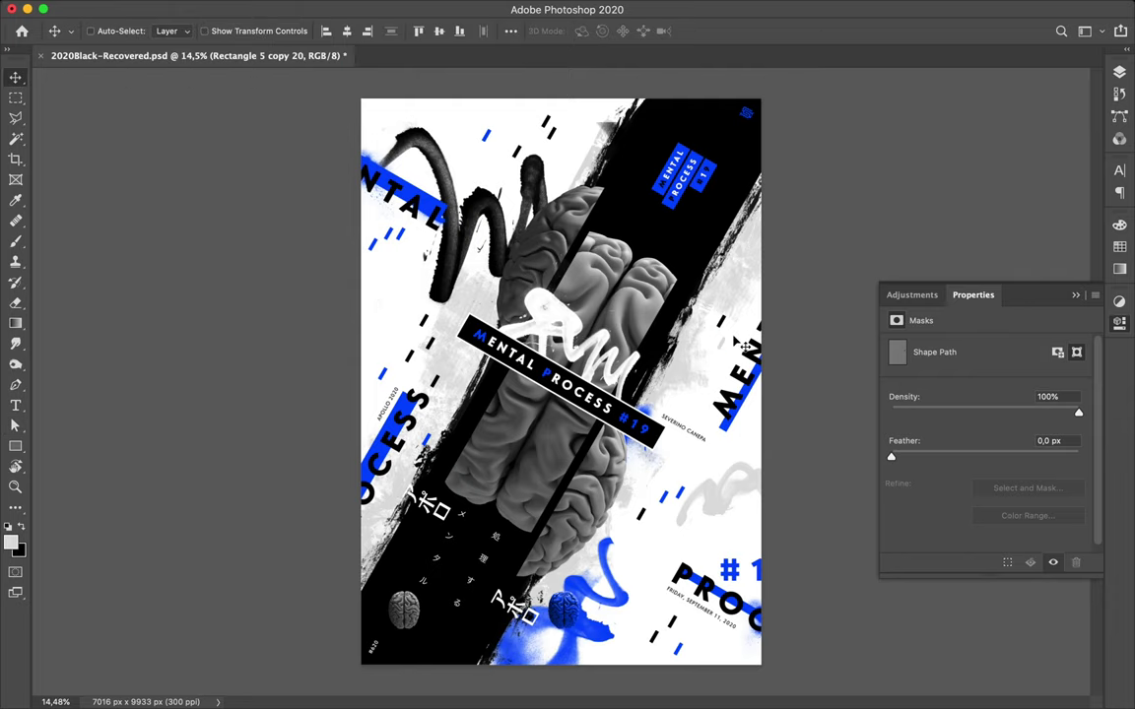
{"action": "left_click_drag", "start_coordinate": [738, 343], "coordinate": [730, 545]}
{"action": "mouse_move", "coordinate": [655, 600]}
{"action": "left_mouse_down"}
{"action": "mouse_move", "coordinate": [637, 611]}
{"action": "mouse_move", "coordinate": [719, 675]}
{"action": "left_mouse_up"}
{"action": "left_click_drag", "start_coordinate": [718, 675], "coordinate": [718, 564]}
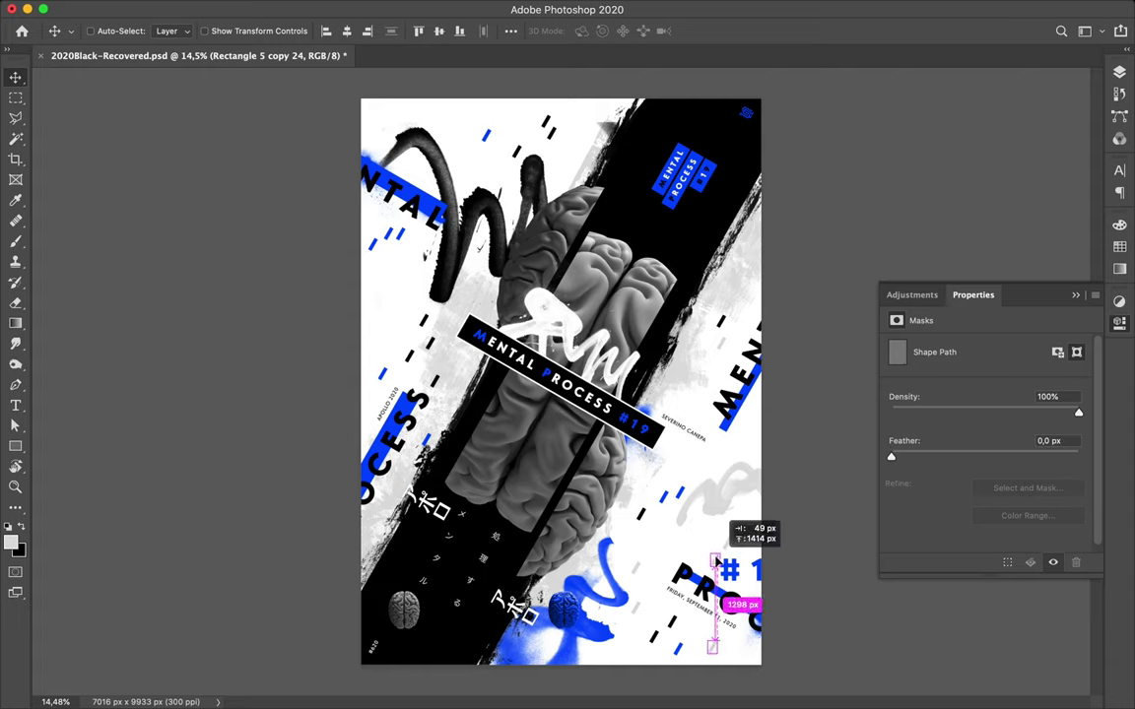
Place more dash copies along the left side and top edge.
{"action": "left_click_drag", "start_coordinate": [440, 507], "coordinate": [377, 408]}
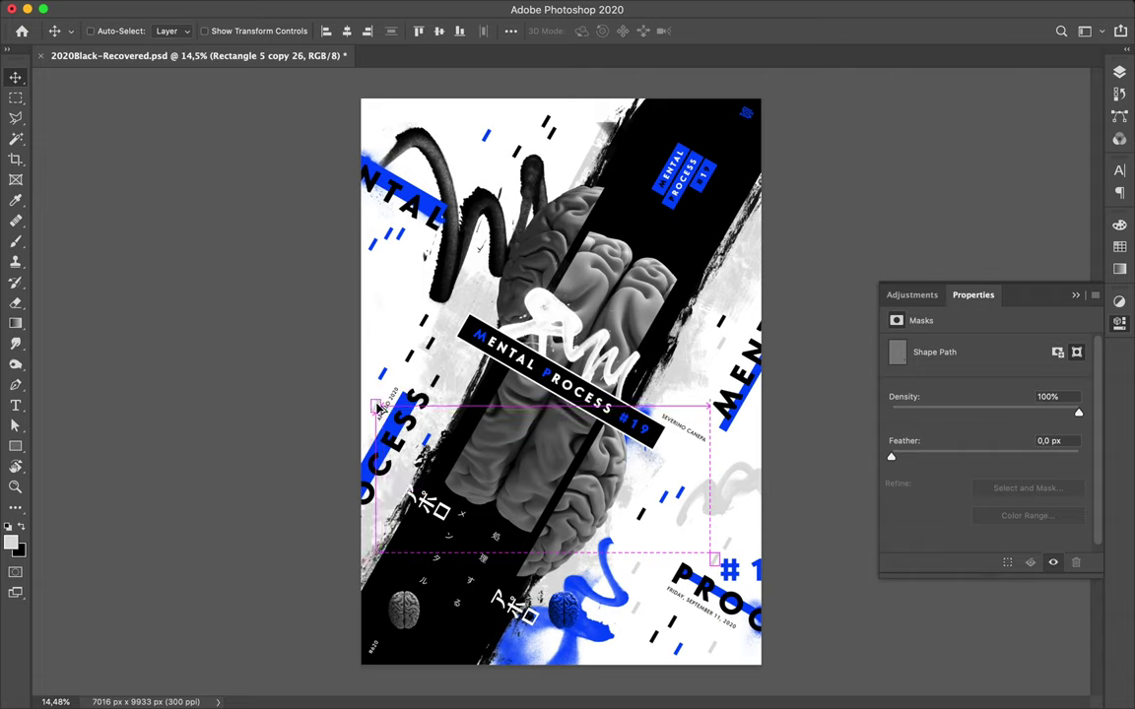
{"action": "left_click_drag", "start_coordinate": [391, 309], "coordinate": [404, 207]}
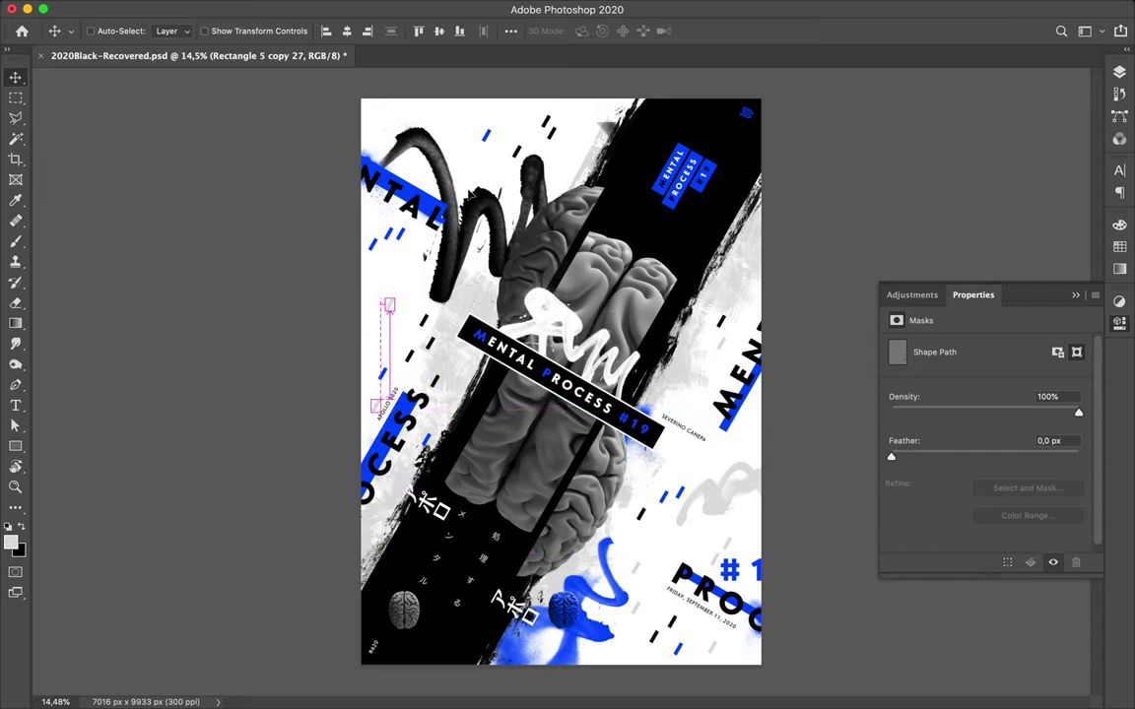
{"action": "left_click_drag", "start_coordinate": [390, 306], "coordinate": [483, 175]}
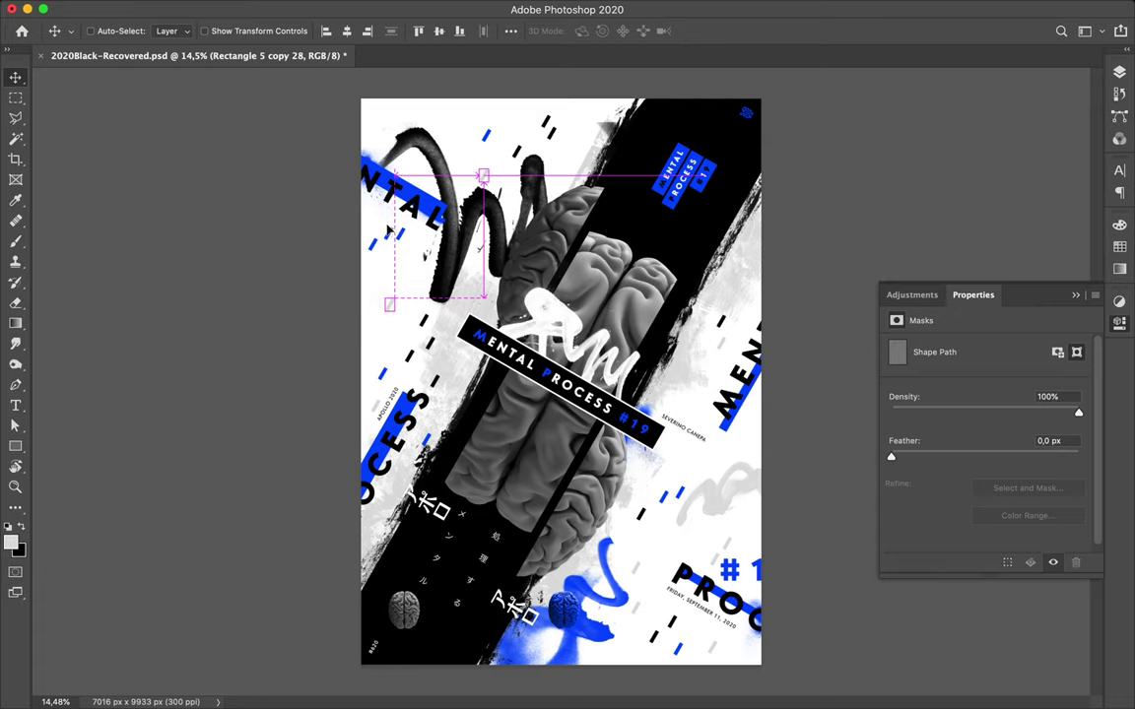
{"action": "left_click_drag", "start_coordinate": [389, 230], "coordinate": [386, 227]}
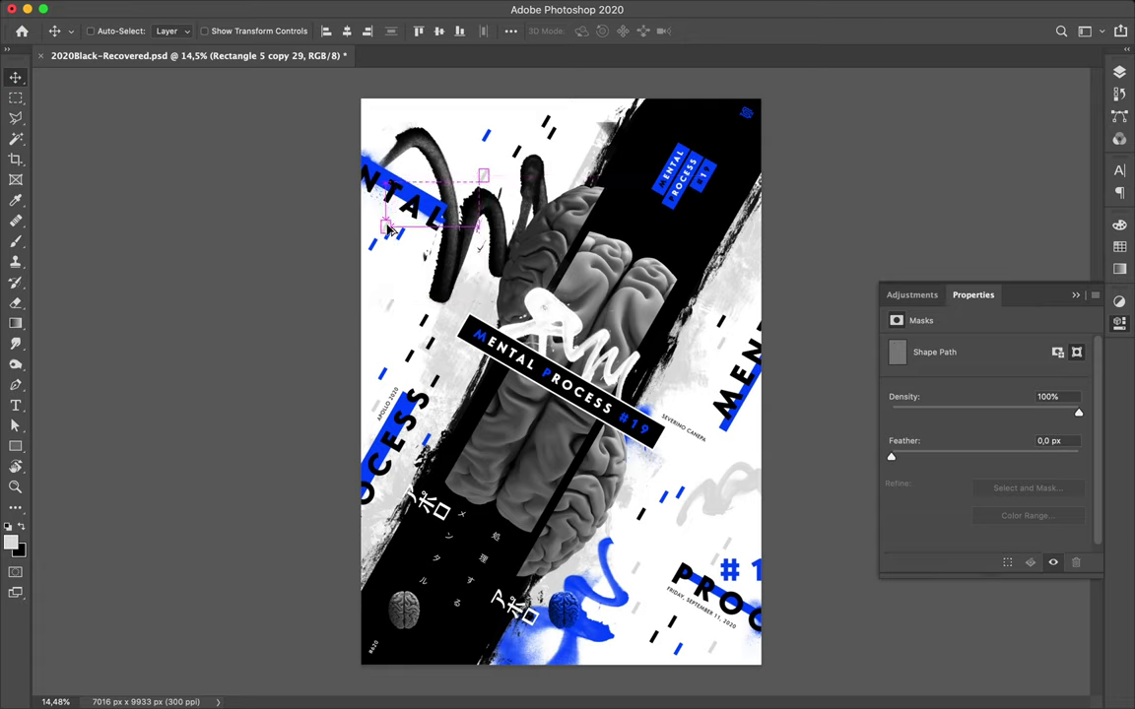
{"action": "left_click_drag", "start_coordinate": [456, 133], "coordinate": [461, 131]}
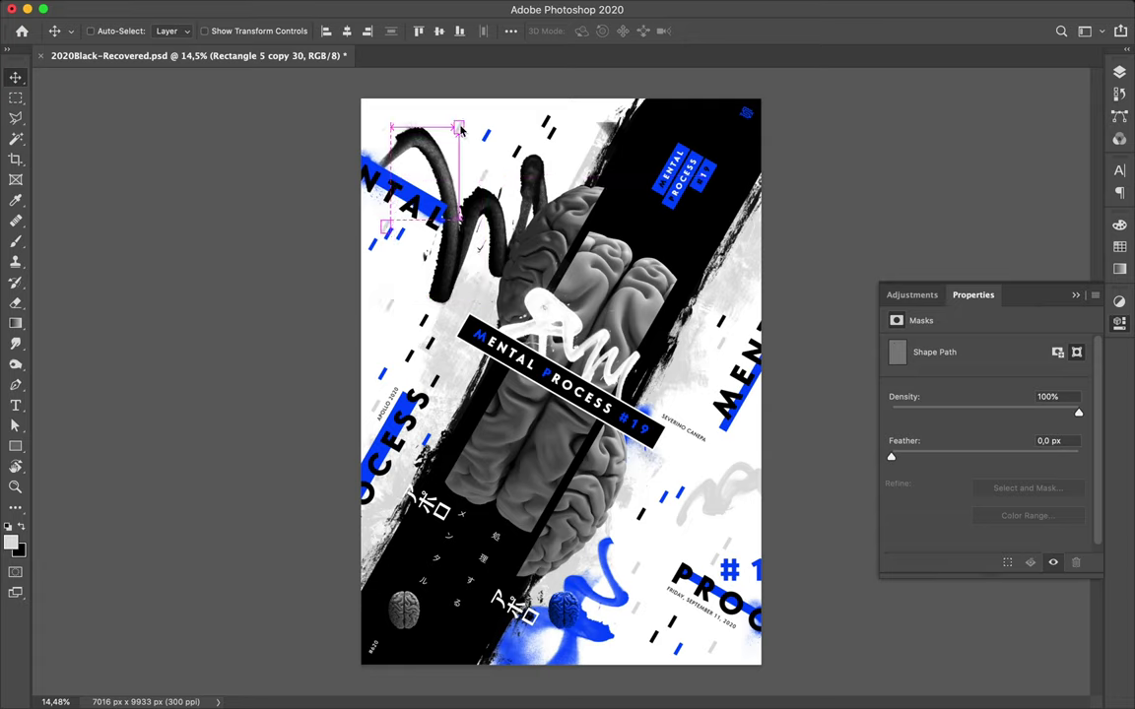
{"action": "left_click_drag", "start_coordinate": [512, 131], "coordinate": [508, 115]}
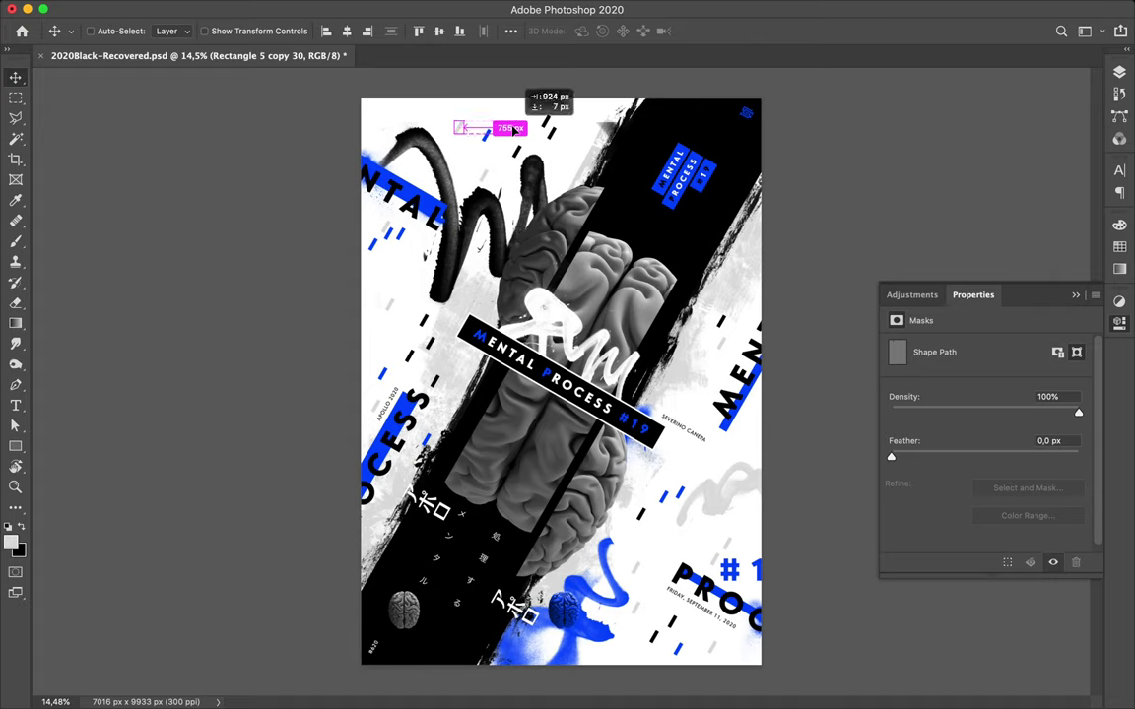
{"action": "left_click_drag", "start_coordinate": [542, 148], "coordinate": [631, 183]}
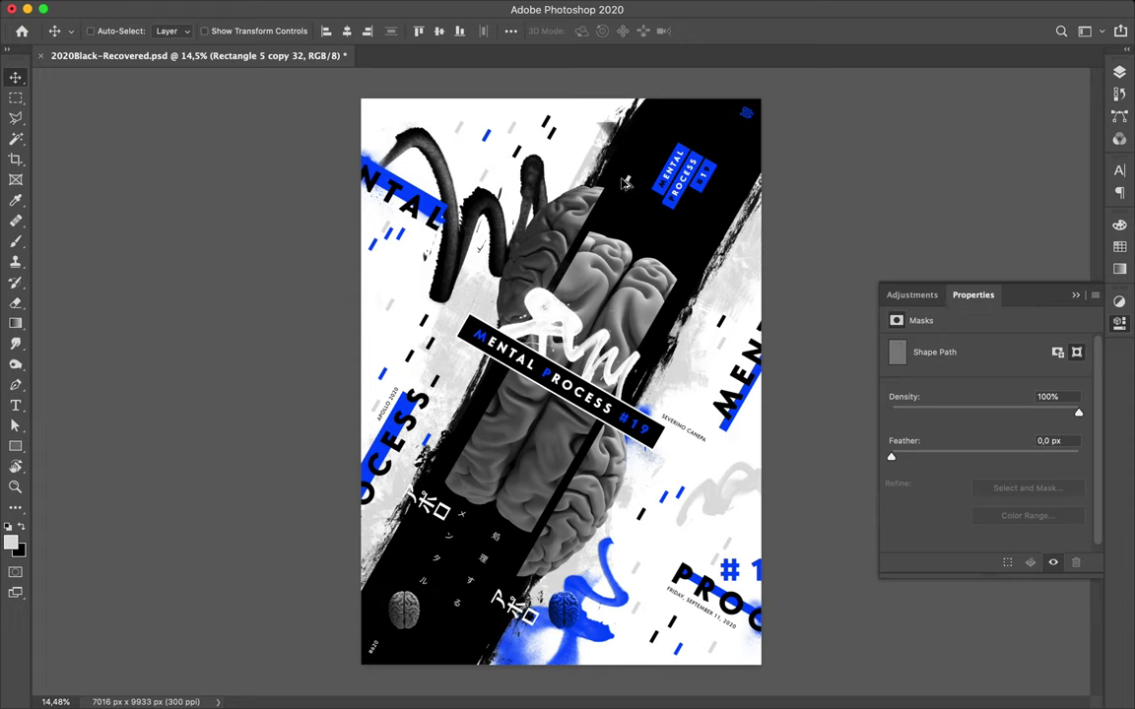
Change a dash's fill, then duplicate copies into a bottom-left cluster.
{"action": "key", "text": "a"}
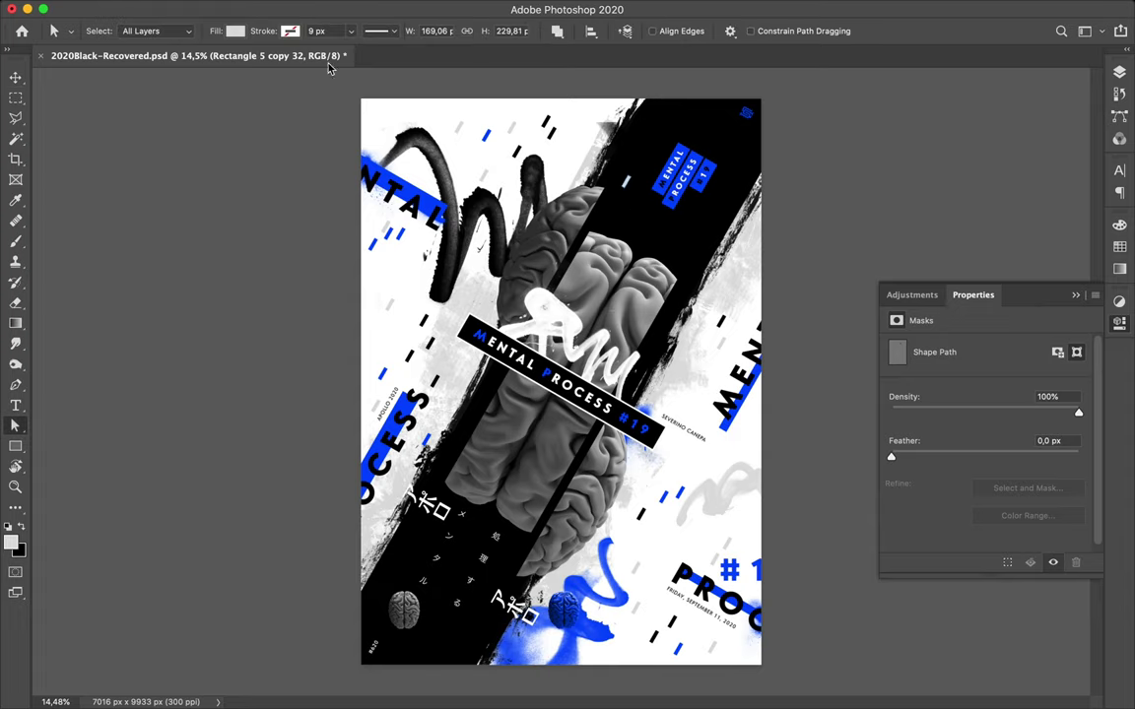
{"action": "left_click", "coordinate": [235, 32]}
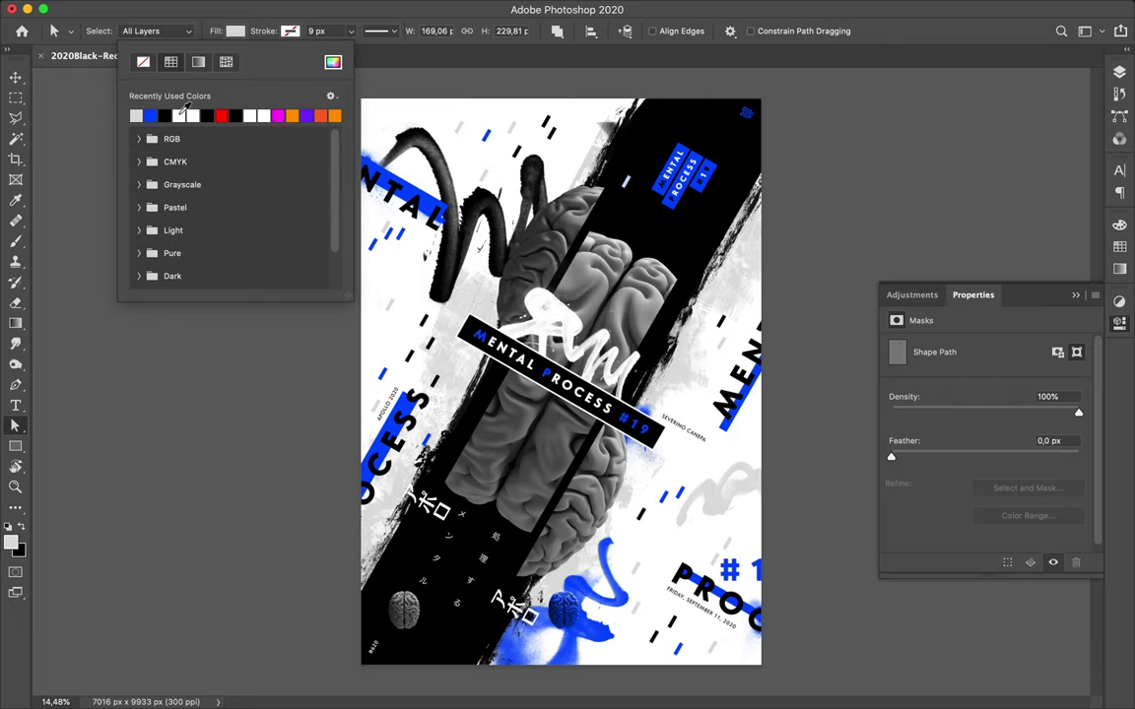
{"action": "key", "text": "v"}
{"action": "mouse_move", "coordinate": [687, 144]}
{"action": "left_mouse_down", "text": "alt"}
{"action": "mouse_move", "coordinate": [699, 136]}
{"action": "mouse_move", "coordinate": [448, 636]}
{"action": "left_mouse_up", "text": "alt"}
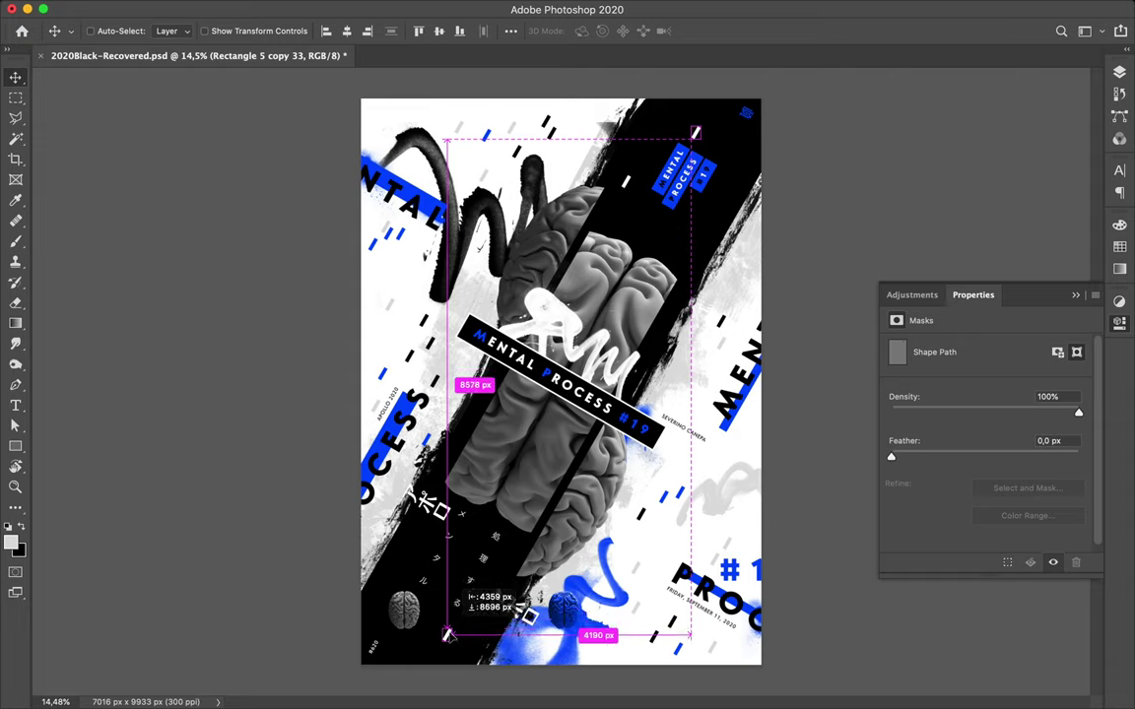
{"action": "left_click_drag", "start_coordinate": [448, 636], "coordinate": [375, 672]}
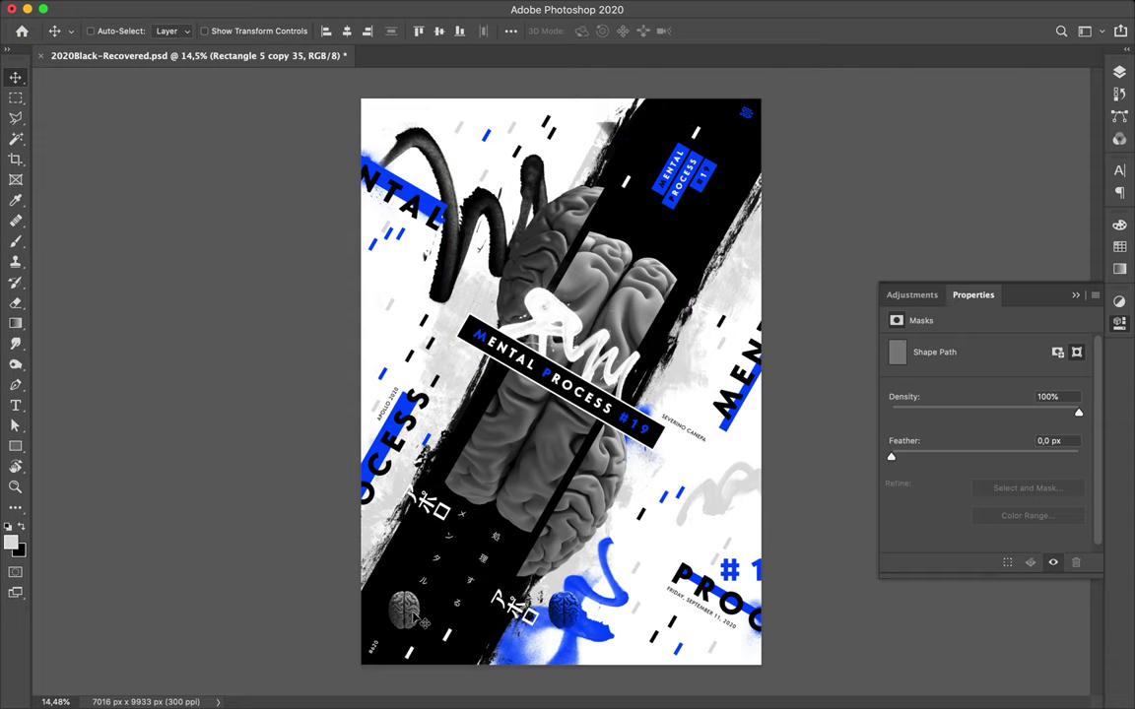
{"action": "left_click_drag", "start_coordinate": [419, 666], "coordinate": [412, 610]}
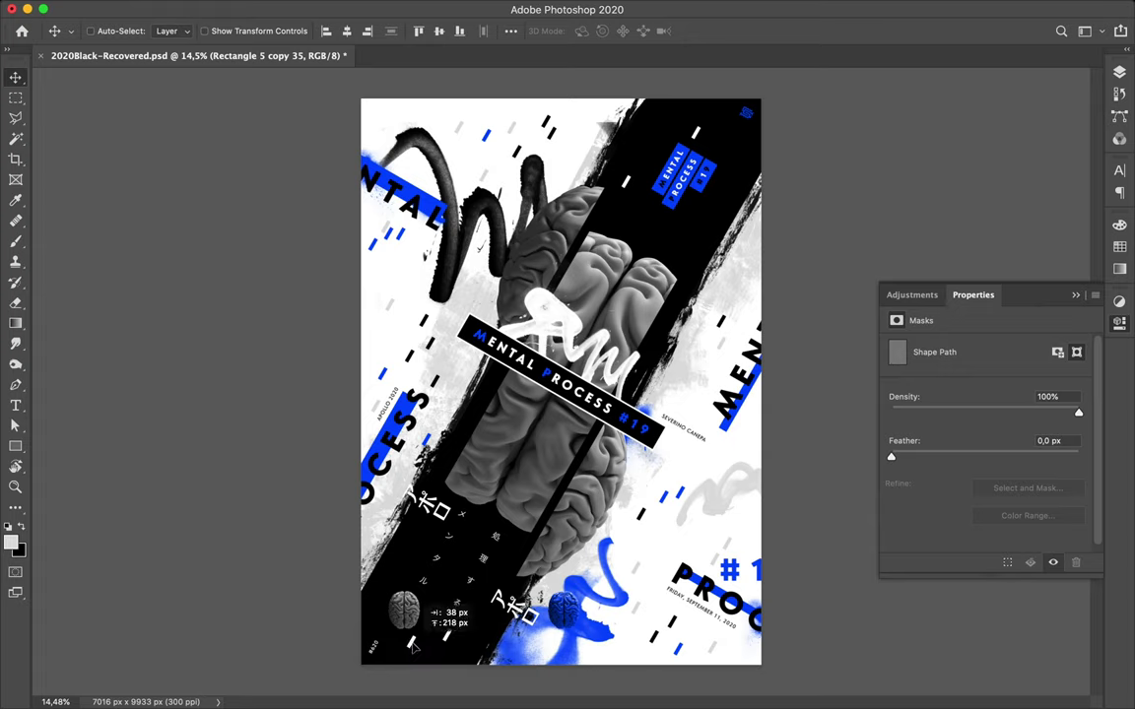
Rotate the small brain 45° and position it in the lower-left black band.
{"action": "left_click", "coordinate": [414, 612]}
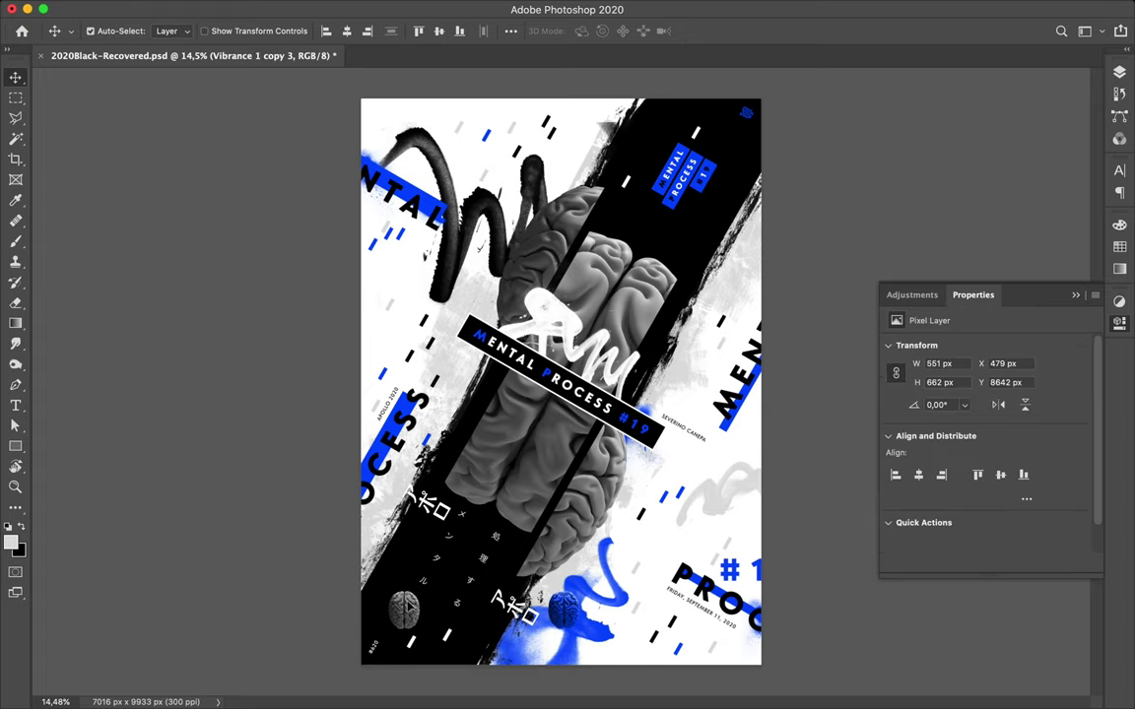
{"action": "key", "text": "super+t"}
{"action": "mouse_move", "coordinate": [382, 588]}
{"action": "left_mouse_down"}
{"action": "mouse_move", "coordinate": [438, 558]}
{"action": "mouse_move", "coordinate": [434, 569]}
{"action": "left_mouse_up"}
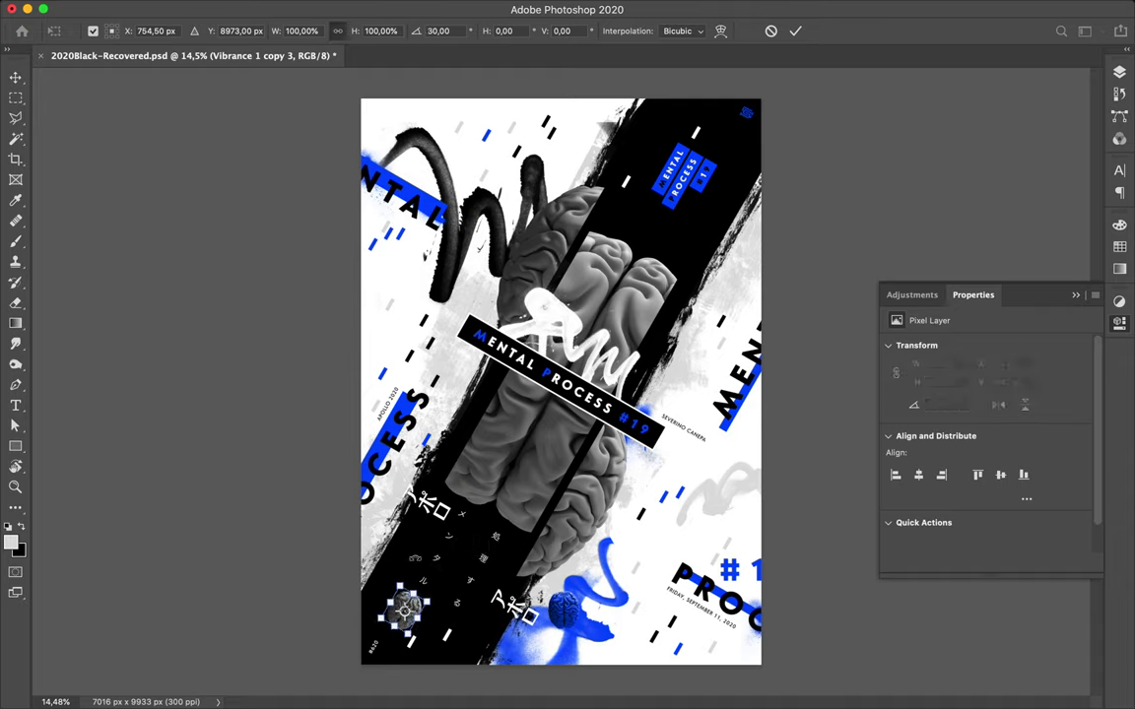
{"action": "key", "text": "Return"}
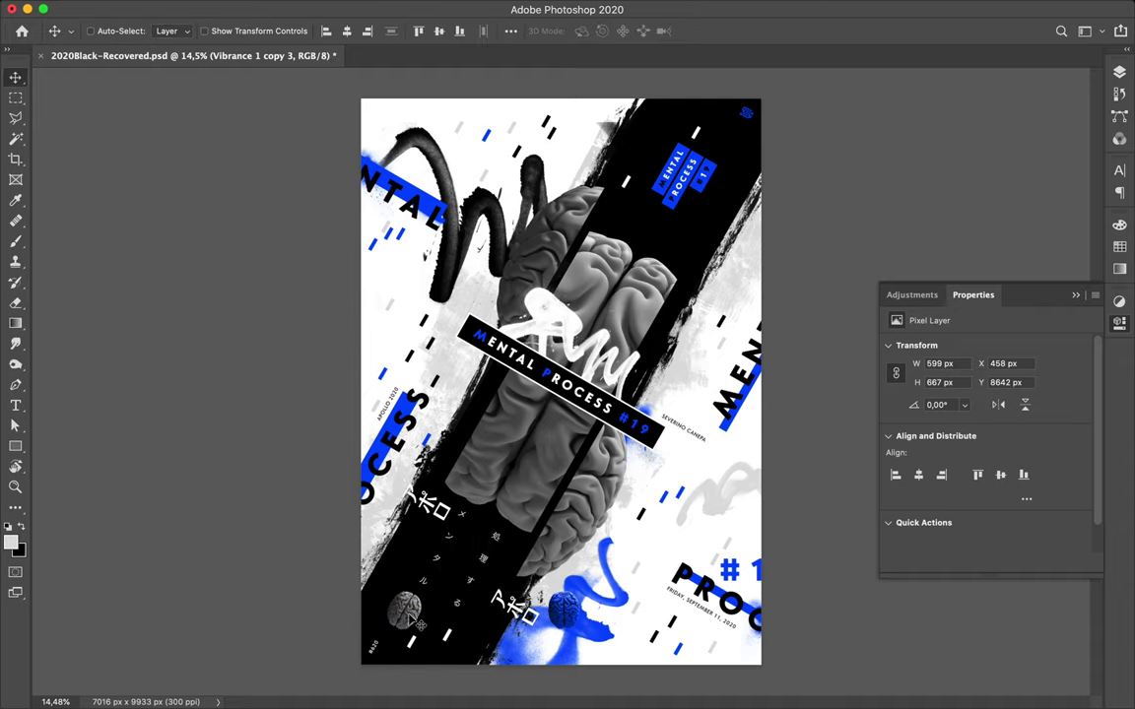
{"action": "left_click_drag", "start_coordinate": [411, 617], "coordinate": [402, 609]}
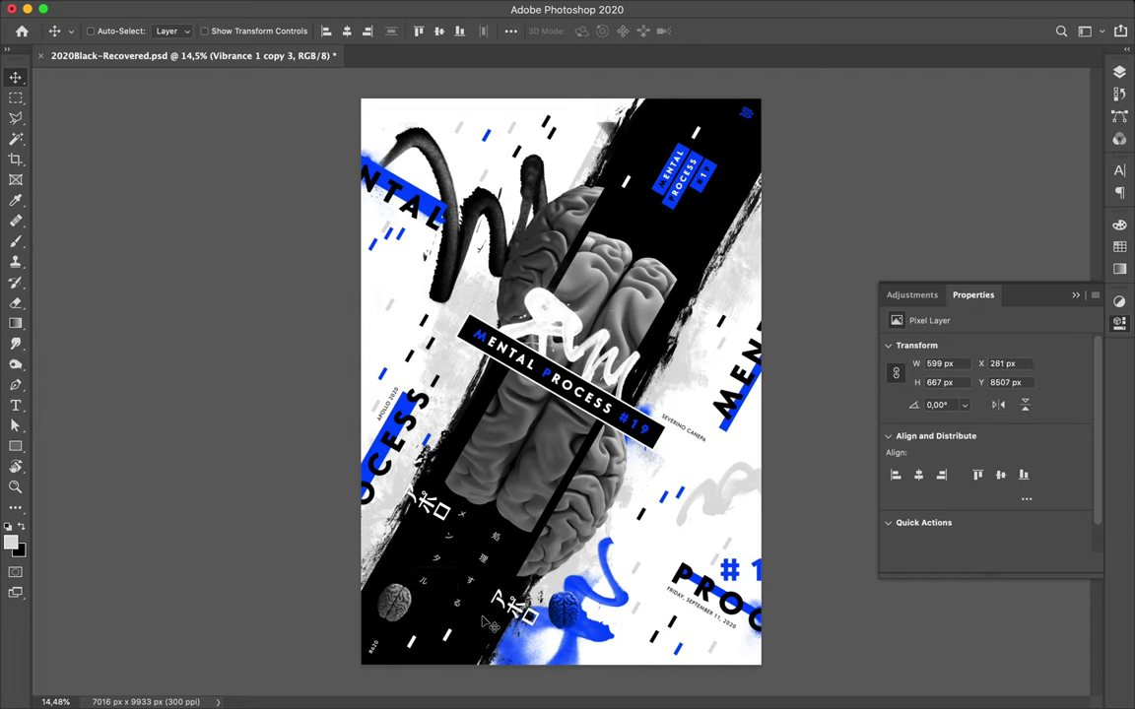
{"action": "left_click_drag", "start_coordinate": [414, 613], "coordinate": [446, 566]}
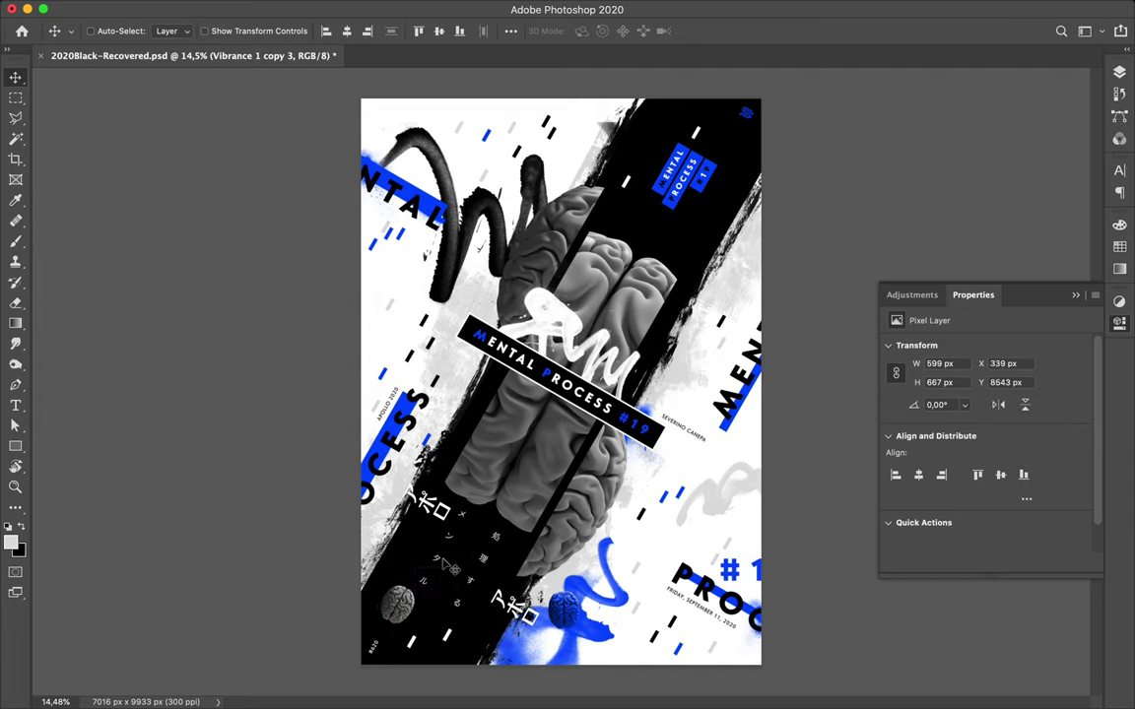
Move the vertical メンタル text slightly up and left, then deselect all layers.
{"action": "key", "text": "super"}
{"action": "mouse_move", "coordinate": [433, 503]}
{"action": "left_mouse_down"}
{"action": "mouse_move", "coordinate": [444, 495]}
{"action": "mouse_move", "coordinate": [442, 535]}
{"action": "left_mouse_up"}
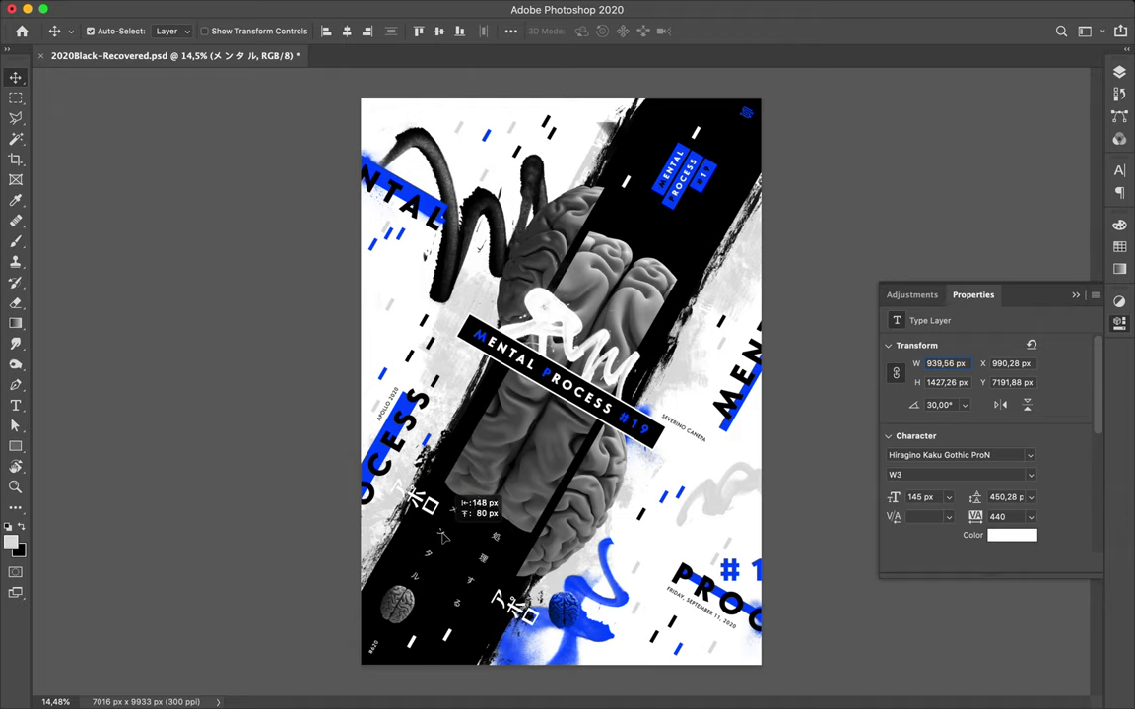
{"action": "left_click_drag", "start_coordinate": [446, 537], "coordinate": [446, 537]}
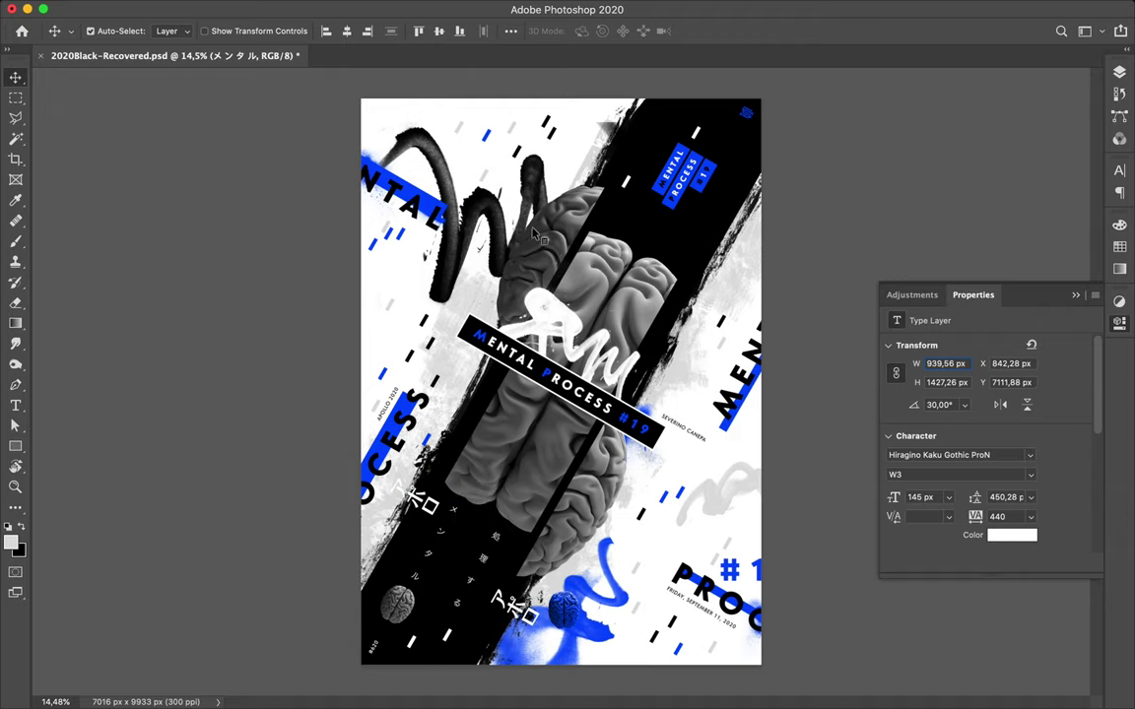
{"action": "left_click", "coordinate": [538, 342]}
{"action": "key", "text": "ctrl+alt+a"}
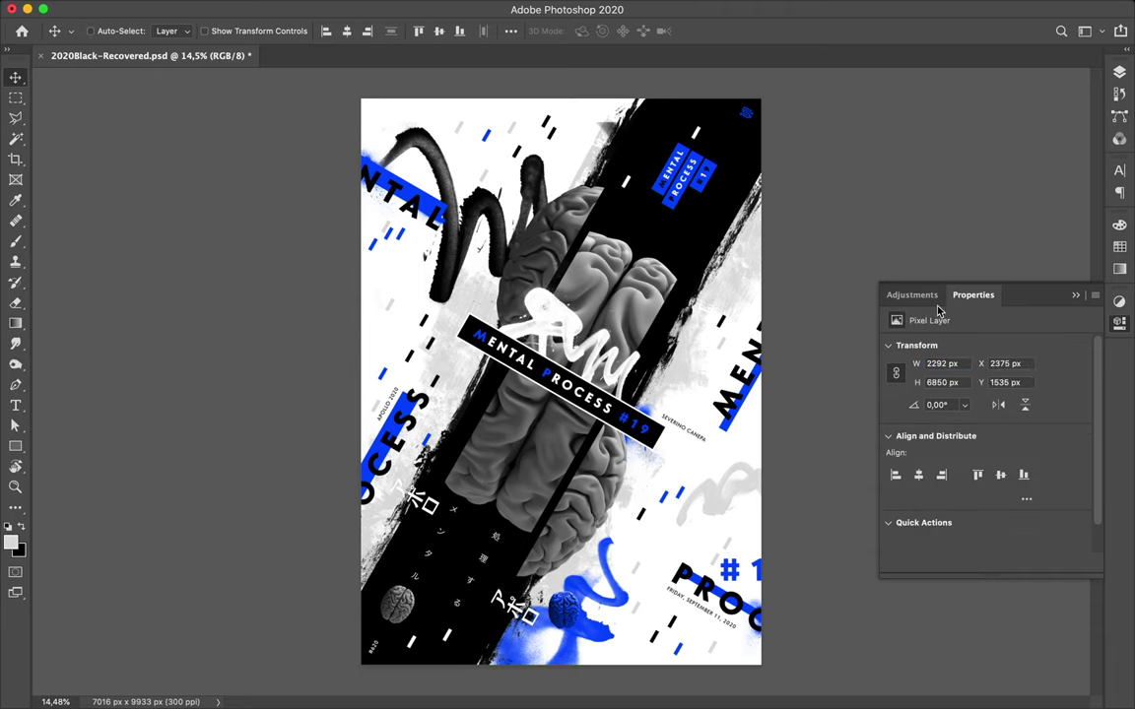
Drag the Layer 2 and Layer 1 copy strokes down to just above Layer 0.
{"action": "left_click", "coordinate": [1119, 72]}
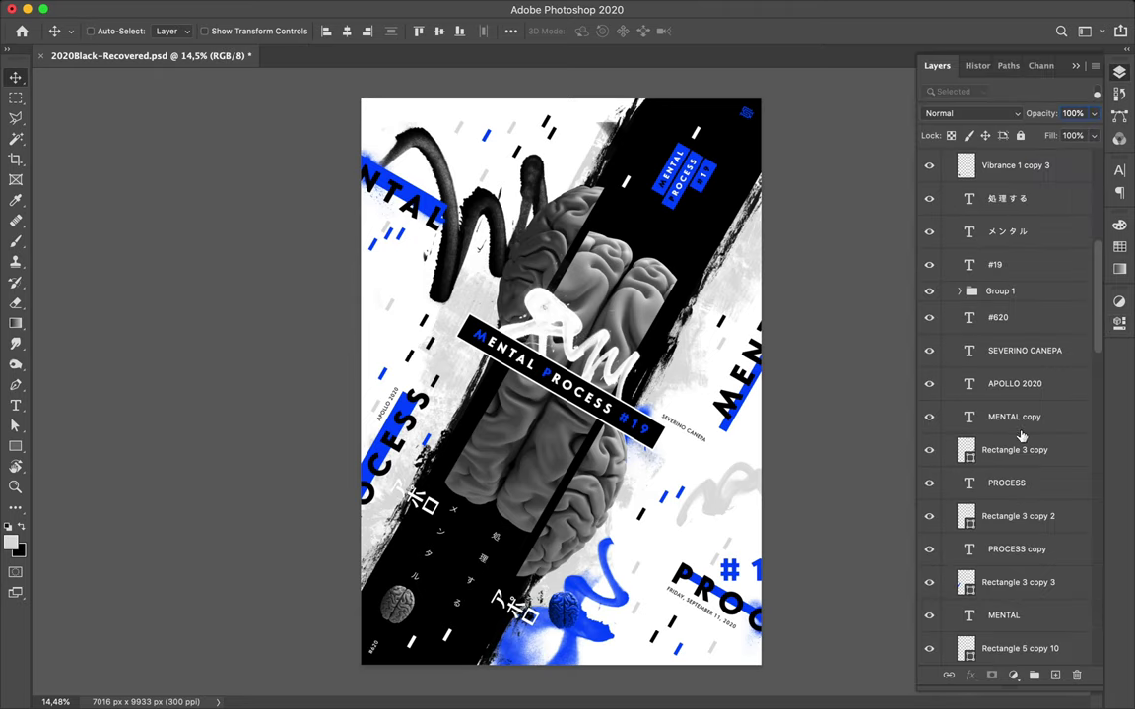
{"action": "scroll", "coordinate": [1021, 435], "scroll_direction": "down", "scroll_amount": 5}
{"action": "scroll", "coordinate": [1022, 436], "scroll_direction": "down", "scroll_amount": 5}
{"action": "scroll", "coordinate": [1021, 434], "scroll_direction": "down", "scroll_amount": 5}
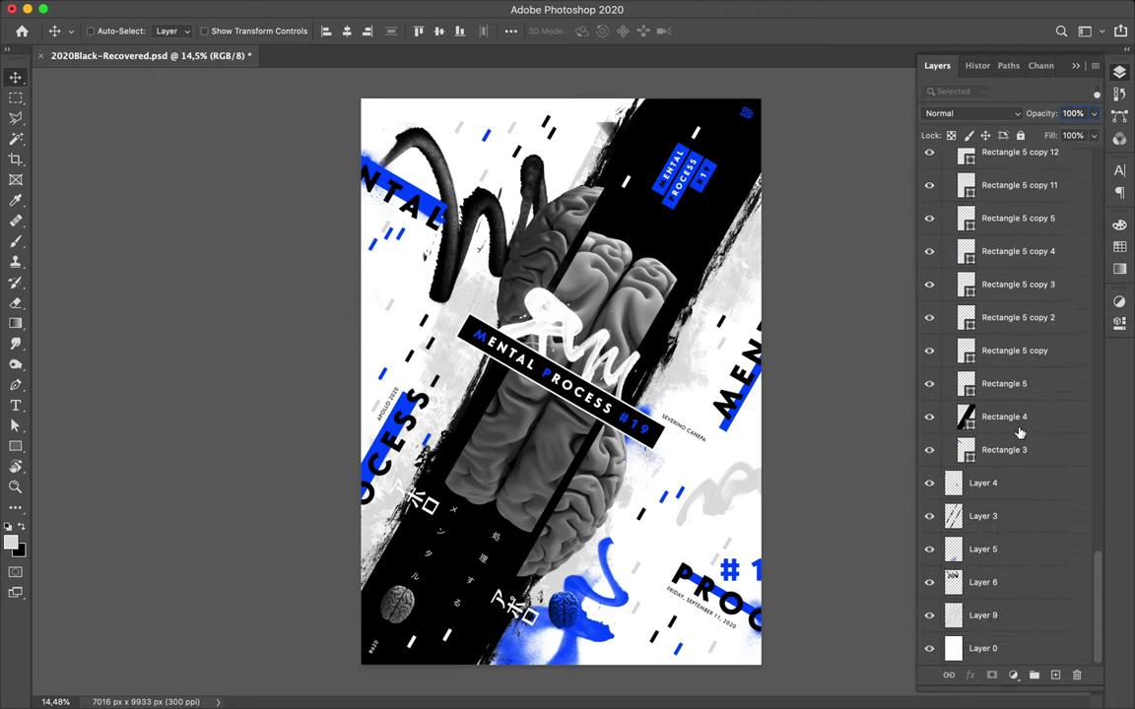
{"action": "scroll", "coordinate": [1020, 433], "scroll_direction": "up", "scroll_amount": 15}
{"action": "left_click_drag", "start_coordinate": [1021, 456], "coordinate": [1022, 675]}
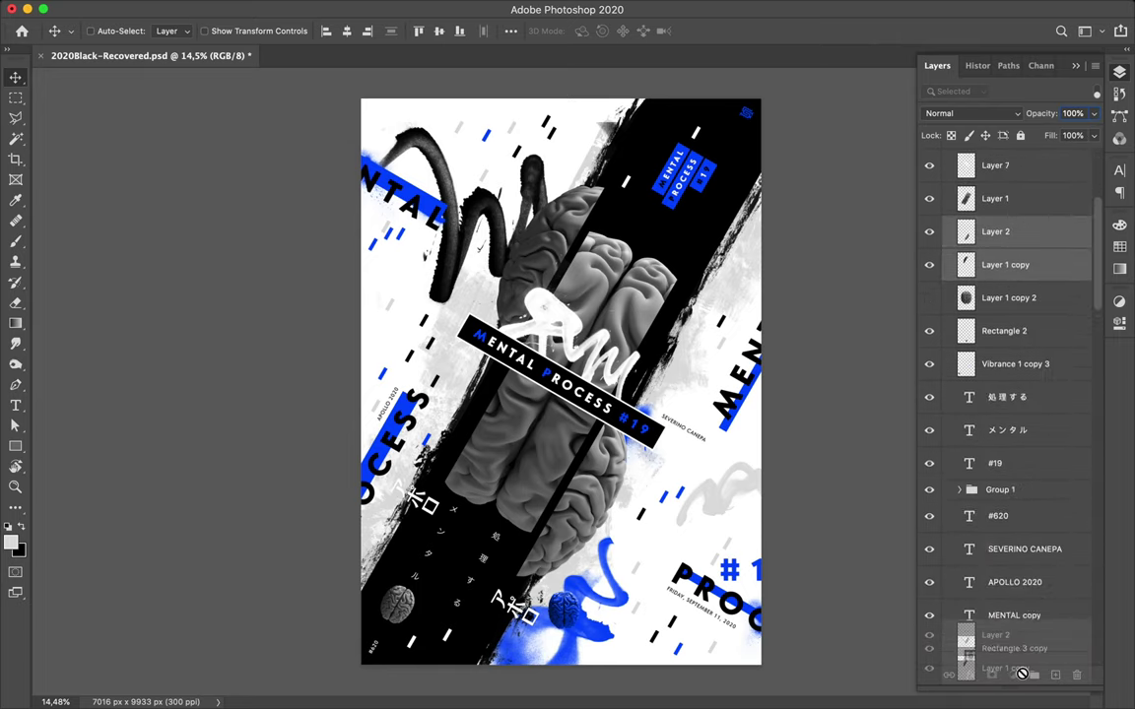
{"action": "left_click_drag", "start_coordinate": [1022, 676], "coordinate": [1023, 673]}
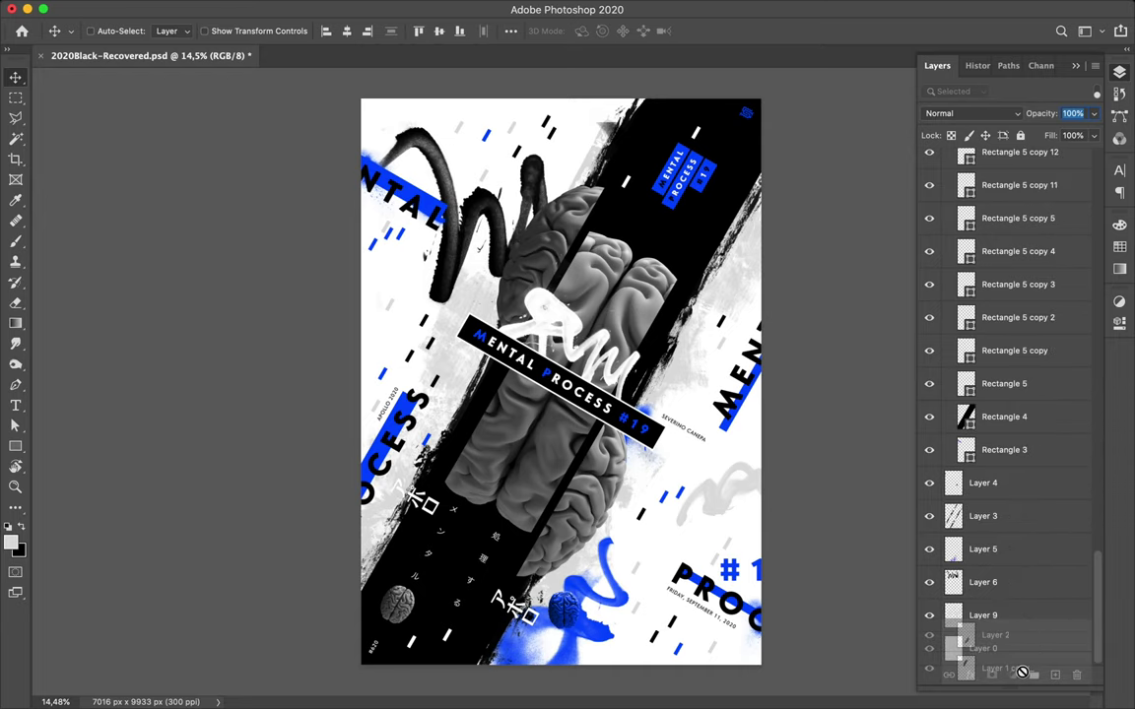
{"action": "left_click_drag", "start_coordinate": [1023, 673], "coordinate": [1020, 648]}
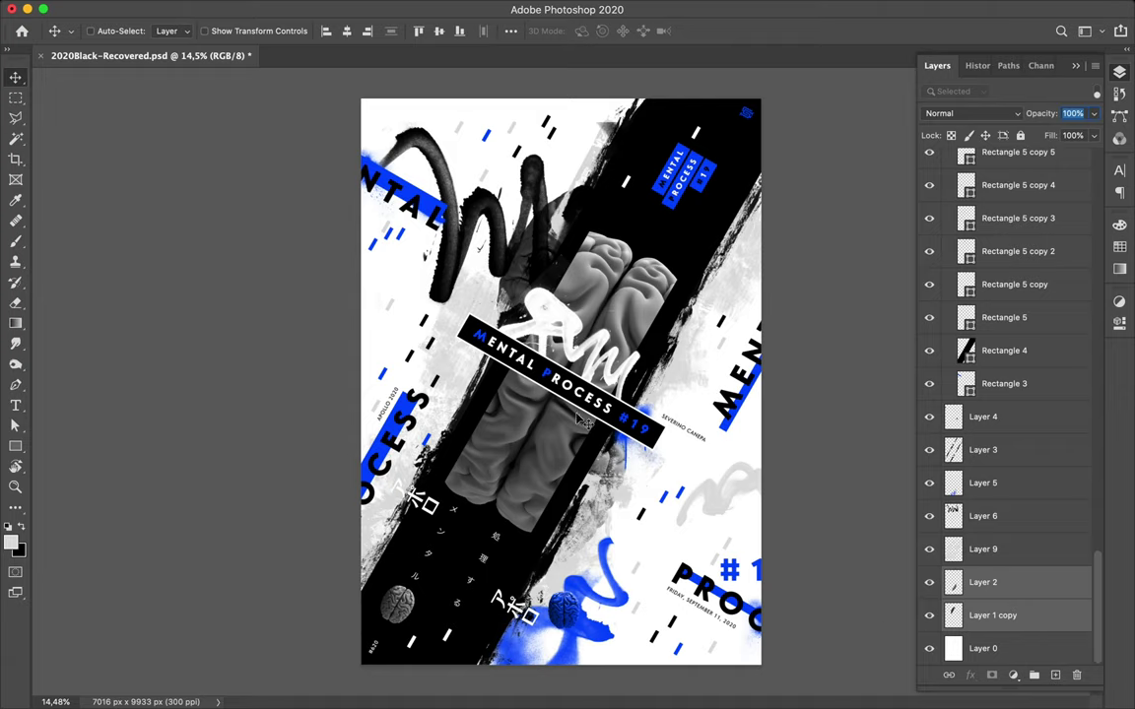
Enlarge the Layer 2 stroke and position it beside the brain.
{"action": "left_click", "coordinate": [1007, 588]}
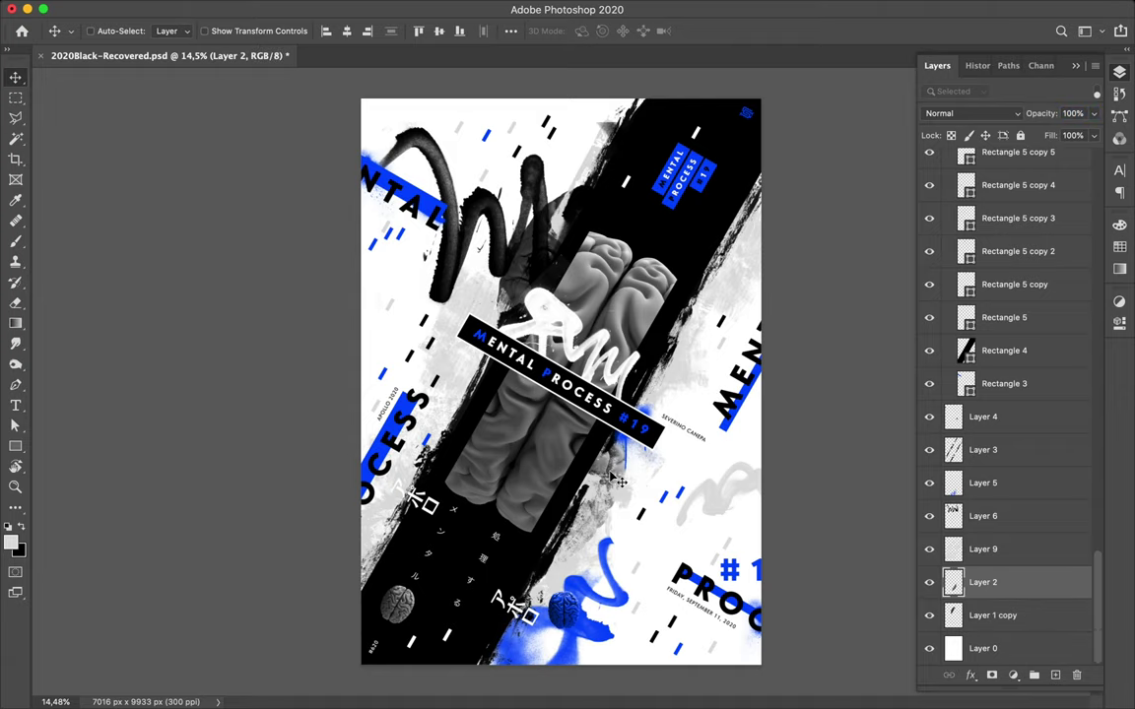
{"action": "left_click_drag", "start_coordinate": [575, 454], "coordinate": [636, 485]}
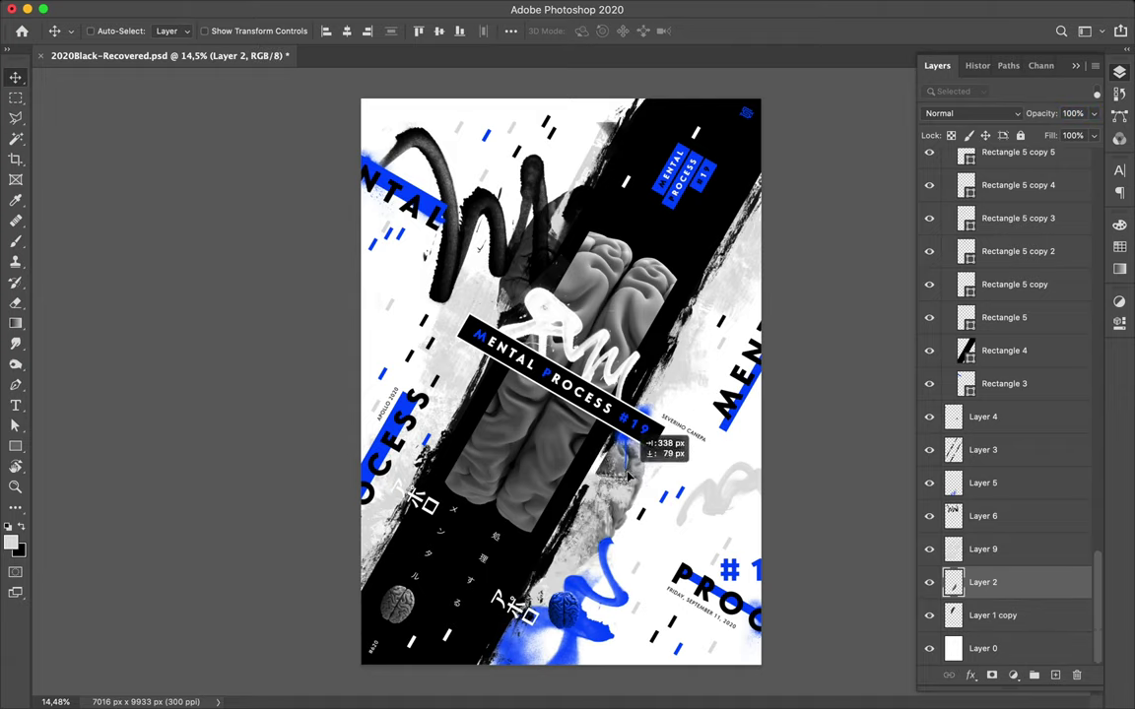
{"action": "mouse_move", "coordinate": [635, 487]}
{"action": "left_mouse_down"}
{"action": "mouse_move", "coordinate": [631, 478]}
{"action": "mouse_move", "coordinate": [668, 510]}
{"action": "mouse_move", "coordinate": [676, 501]}
{"action": "left_mouse_up"}
{"action": "key", "text": "ctrl+t"}
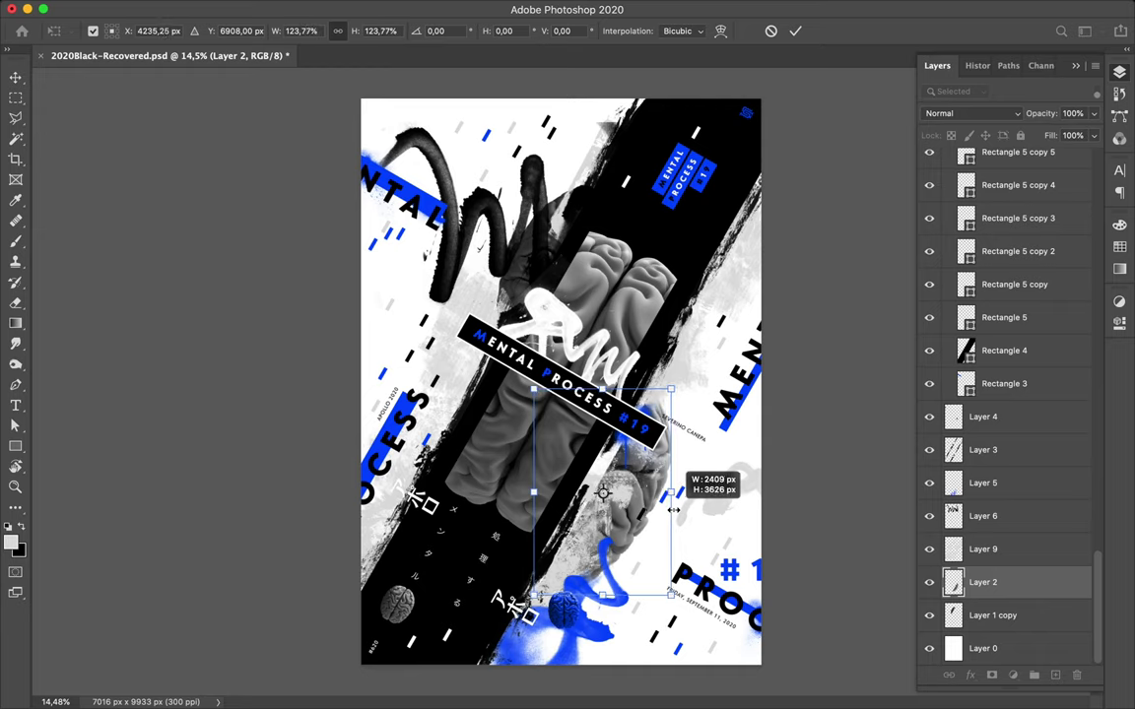
{"action": "key", "text": "Return"}
{"action": "mouse_move", "coordinate": [576, 443]}
{"action": "left_mouse_down"}
{"action": "mouse_move", "coordinate": [624, 477]}
{"action": "mouse_move", "coordinate": [636, 455]}
{"action": "left_mouse_up"}
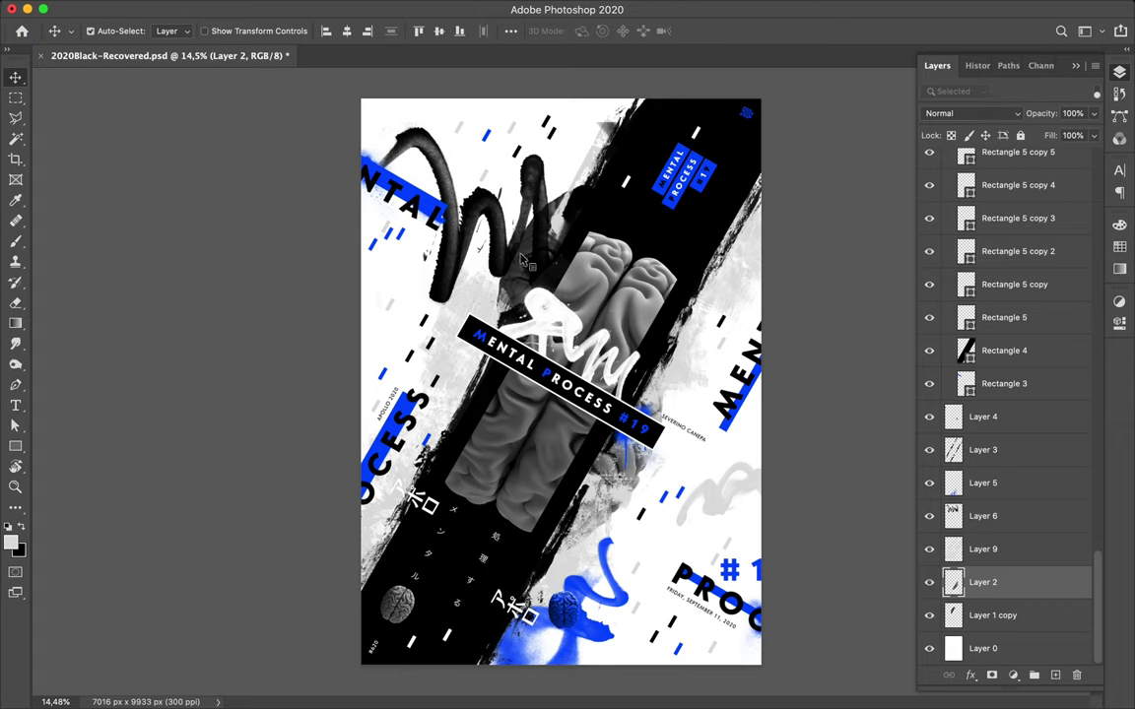
Scale the Layer 1 copy stroke to about 129% and move it up behind the brain.
{"action": "left_click", "coordinate": [1027, 615]}
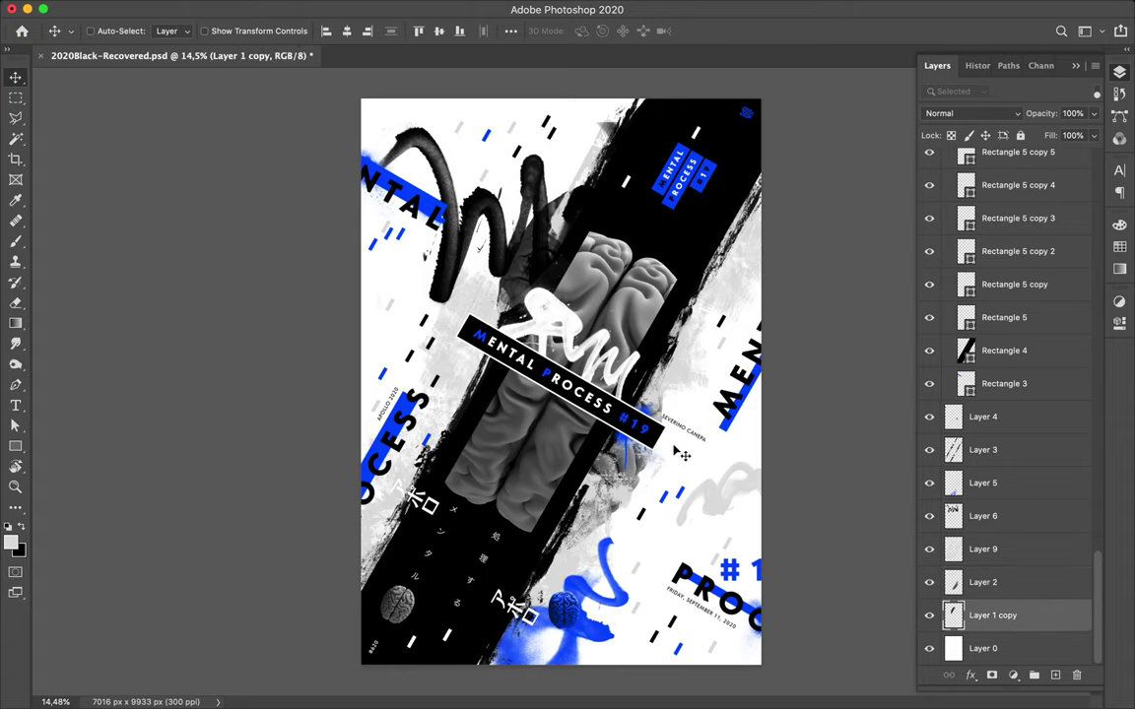
{"action": "key", "text": "ctrl+t"}
{"action": "left_click_drag", "start_coordinate": [503, 271], "coordinate": [472, 272]}
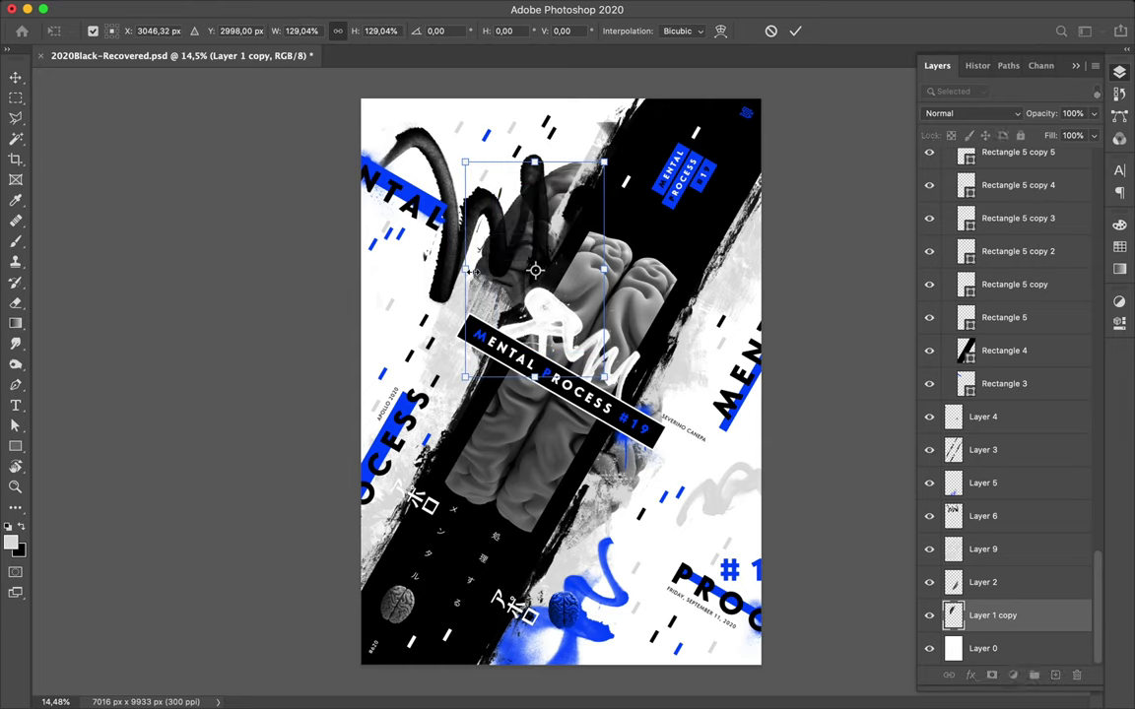
{"action": "key", "text": "Return"}
{"action": "mouse_move", "coordinate": [530, 281]}
{"action": "left_mouse_down"}
{"action": "mouse_move", "coordinate": [532, 261]}
{"action": "mouse_move", "coordinate": [497, 319]}
{"action": "left_mouse_up"}
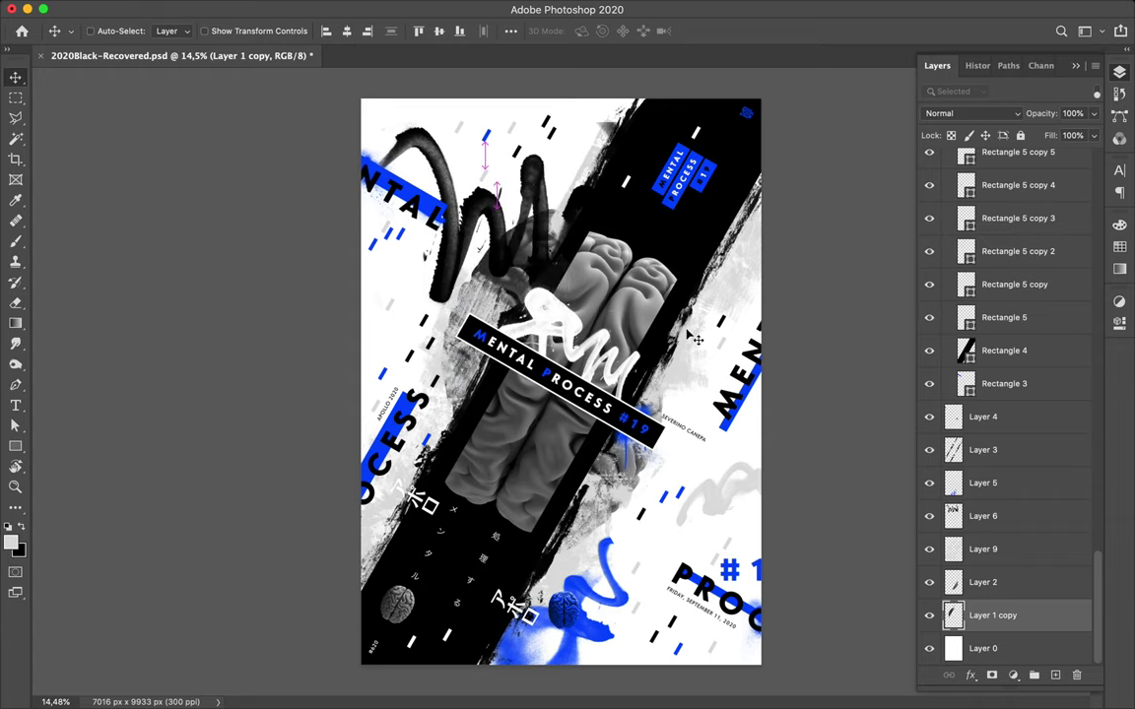
Select the MENTAL PROCESS #19 title layer, then brain Layer 1.
{"action": "key", "text": "super"}
{"action": "left_click", "coordinate": [512, 438], "text": "super"}
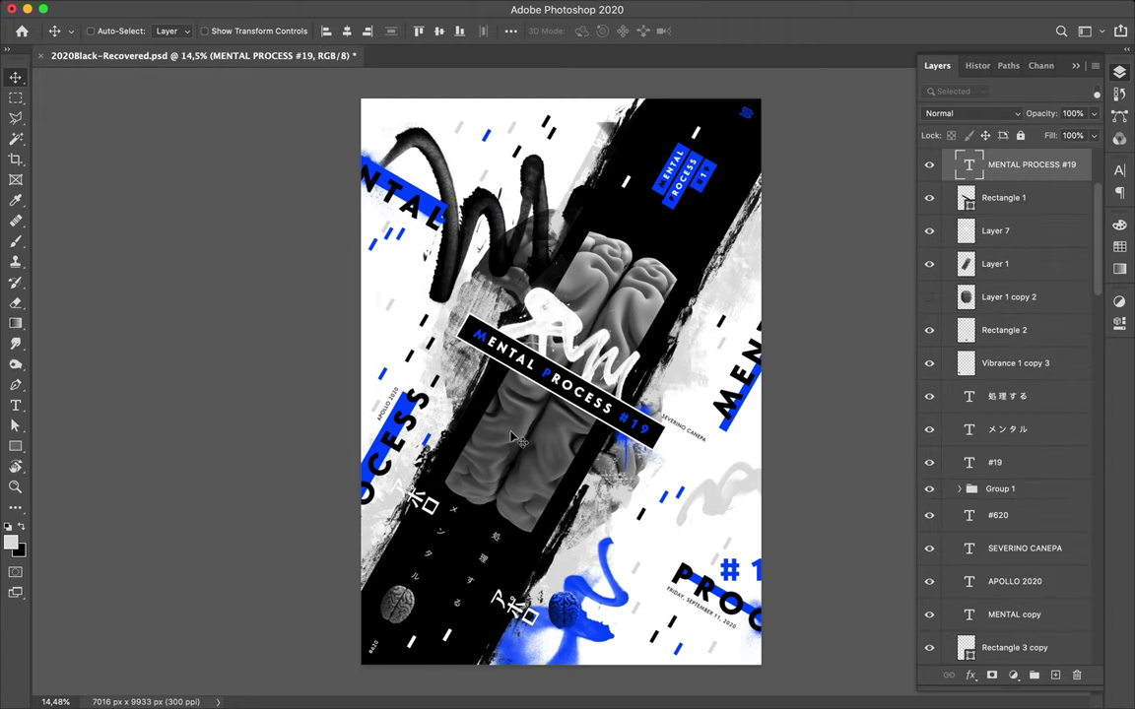
{"action": "key", "text": "super"}
{"action": "left_click", "coordinate": [500, 465], "text": "super"}
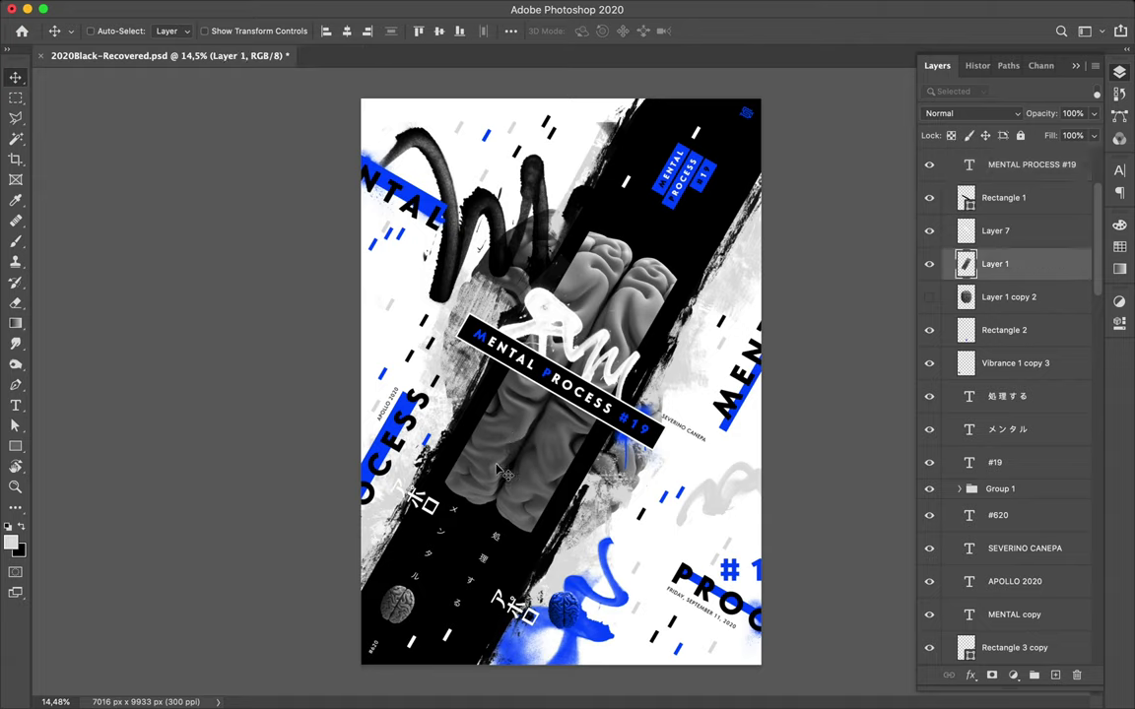
Paint dust speckles over the brain with a 2500 px WG Dust Particles brush.
{"action": "key", "text": "b"}
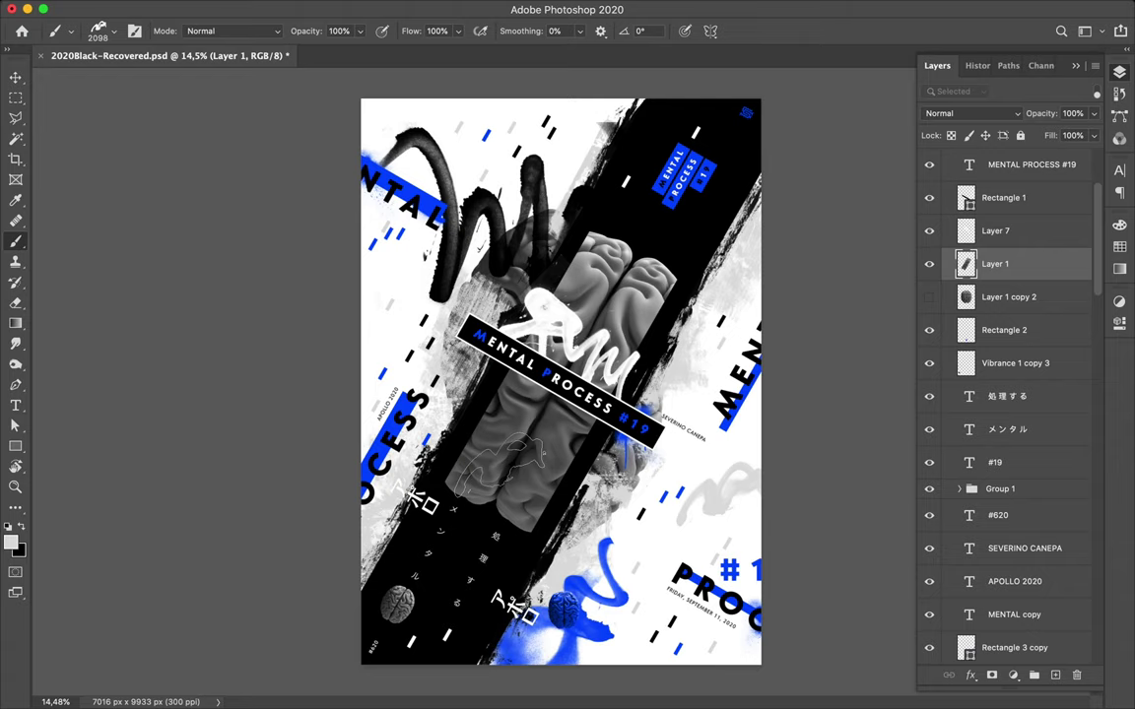
{"action": "left_click", "coordinate": [99, 25]}
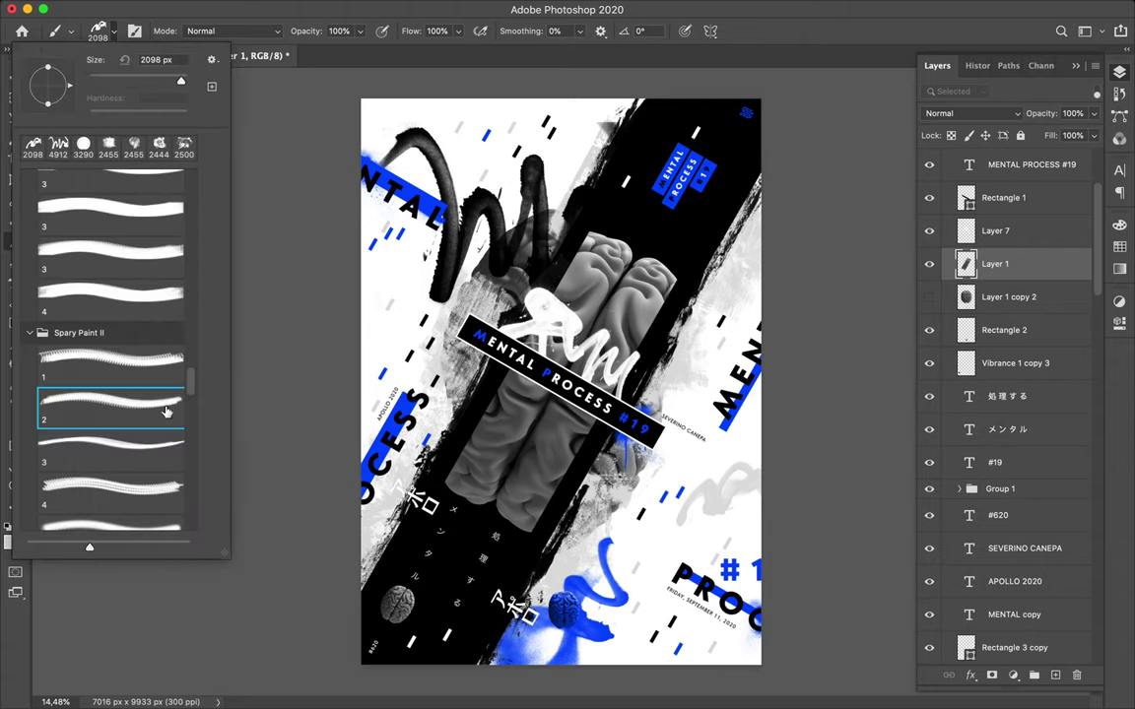
{"action": "scroll", "coordinate": [167, 412], "scroll_direction": "down", "scroll_amount": 5}
{"action": "scroll", "coordinate": [167, 412], "scroll_direction": "down", "scroll_amount": 5}
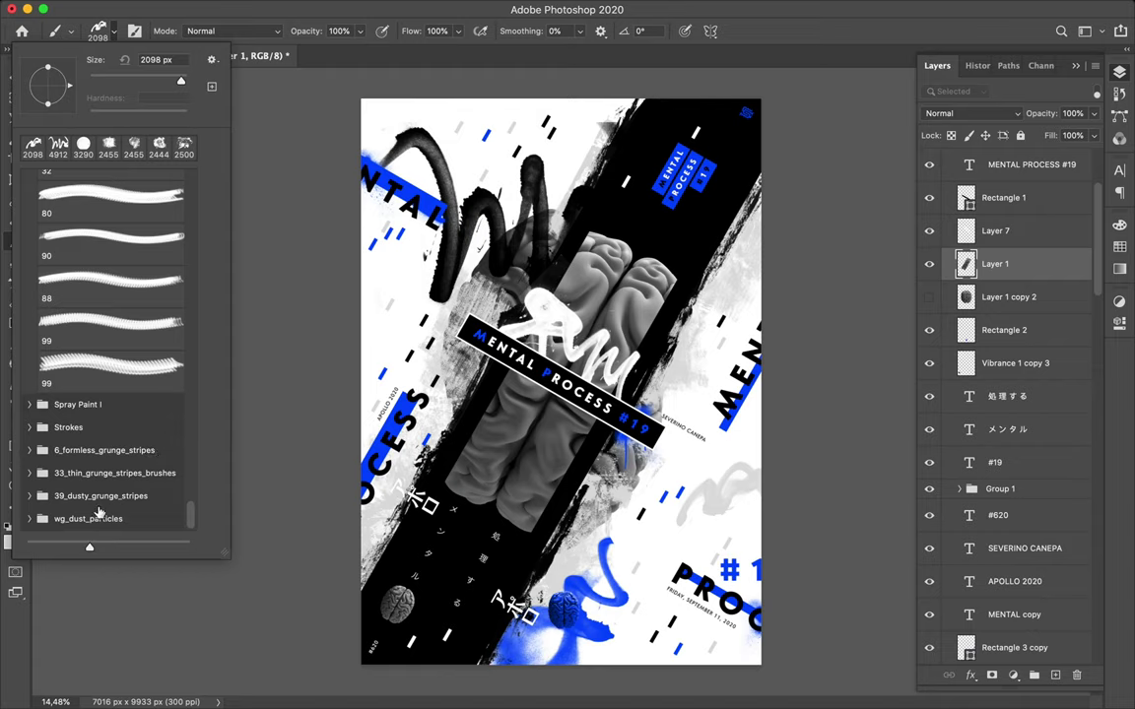
{"action": "left_click", "coordinate": [26, 515]}
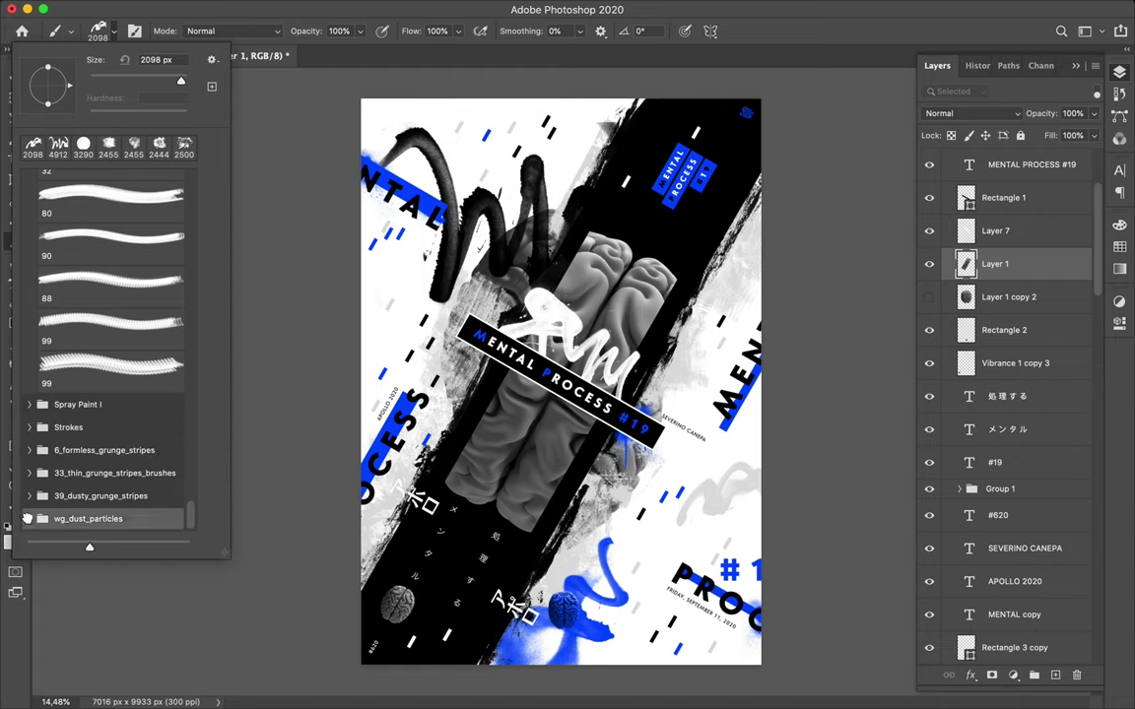
{"action": "scroll", "coordinate": [108, 463], "scroll_direction": "down", "scroll_amount": 2}
{"action": "left_click", "coordinate": [116, 465]}
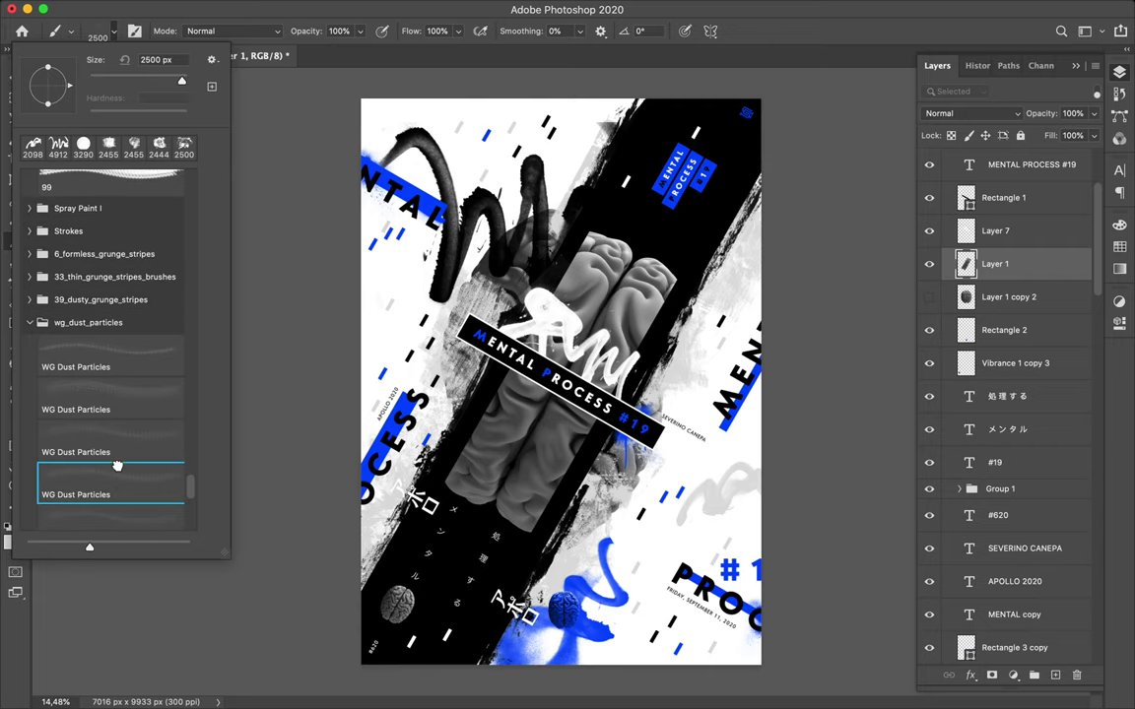
{"action": "scroll", "coordinate": [565, 380], "scroll_direction": "up", "scroll_amount": 3}
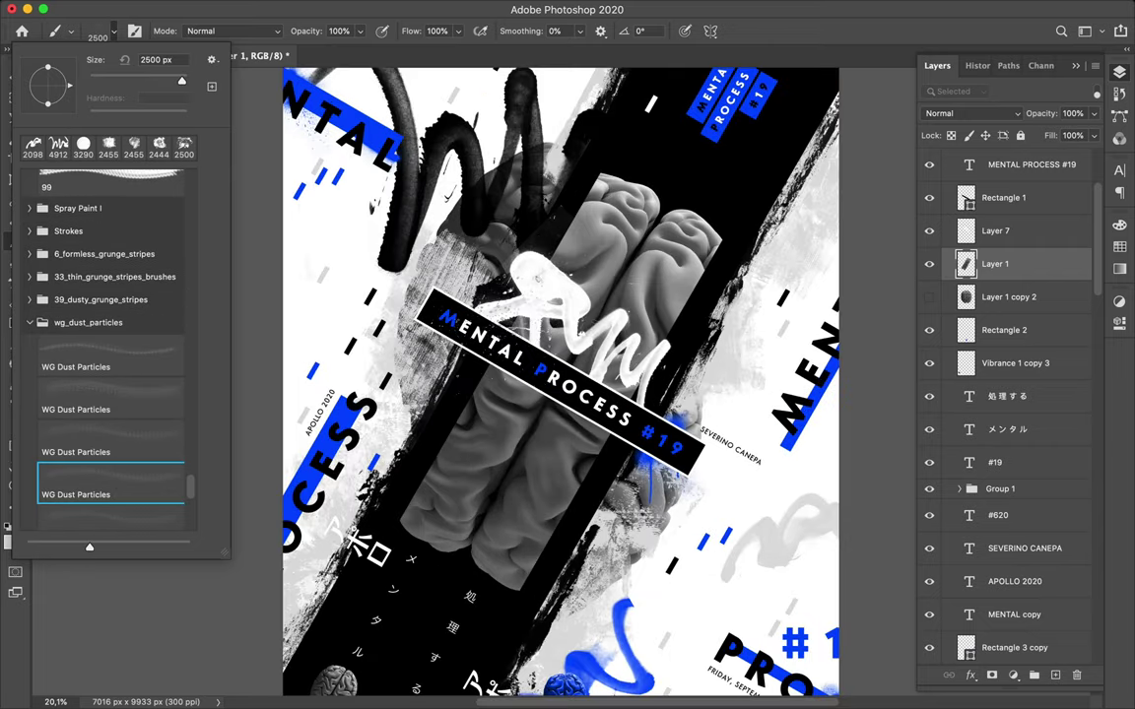
{"action": "left_click_drag", "start_coordinate": [406, 488], "coordinate": [448, 532]}
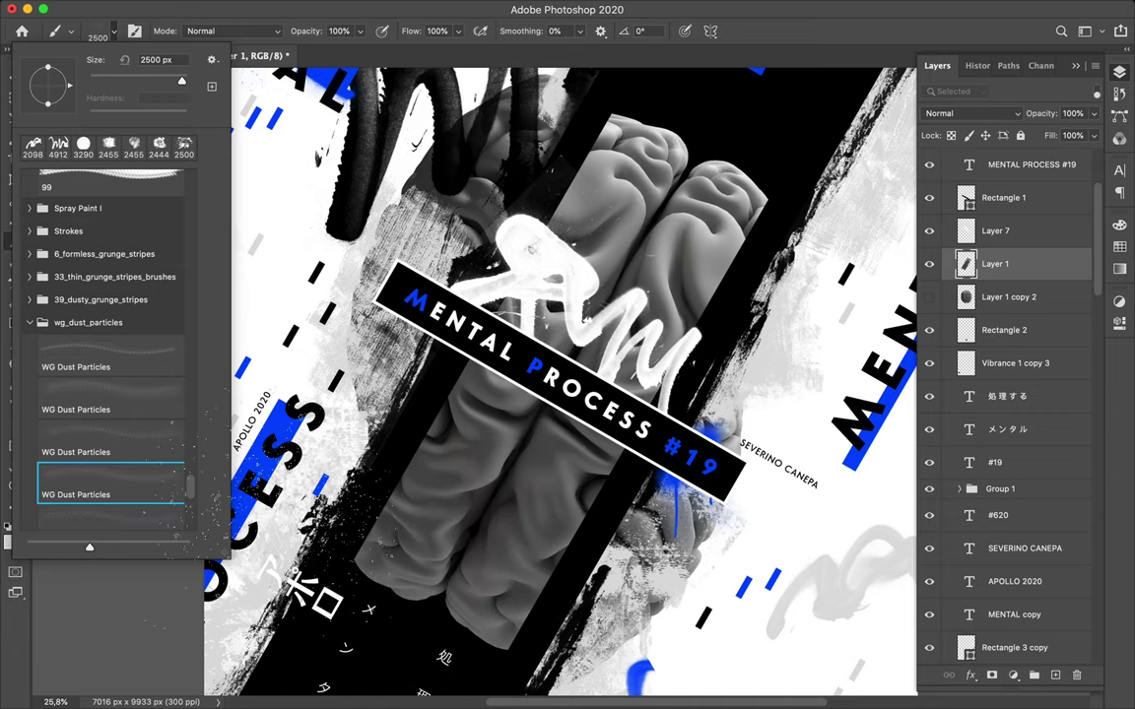
Set the foreground colour to black #000000.
{"action": "left_click", "coordinate": [11, 534]}
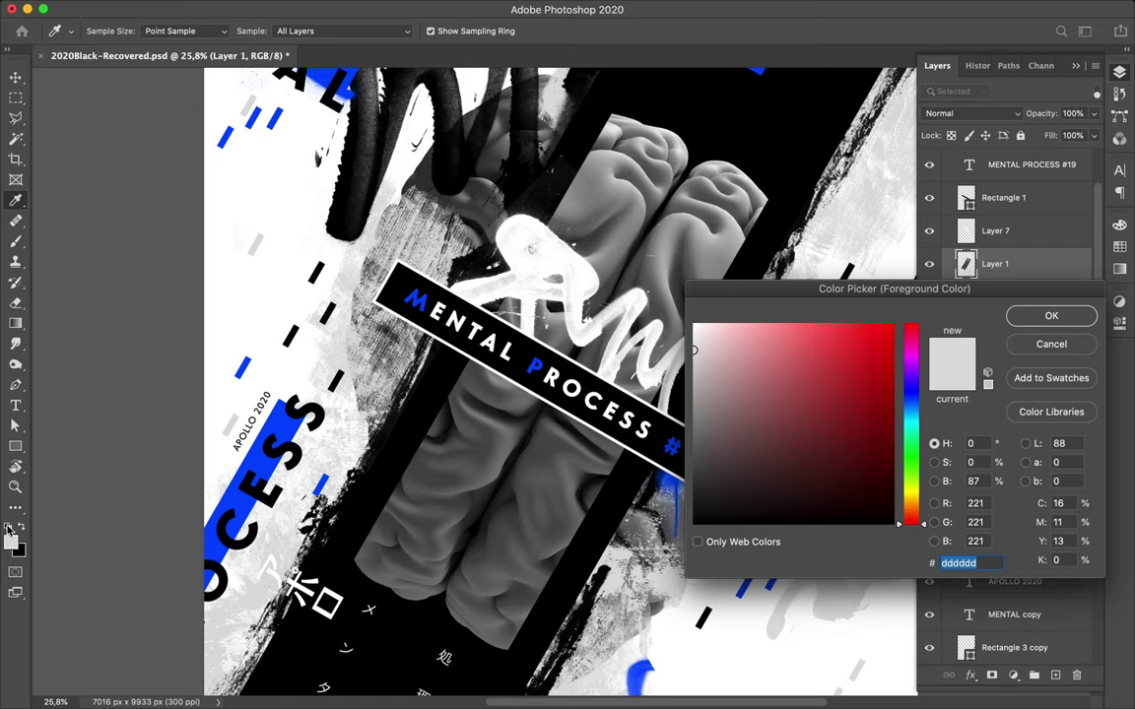
{"action": "left_click_drag", "start_coordinate": [767, 451], "coordinate": [667, 549]}
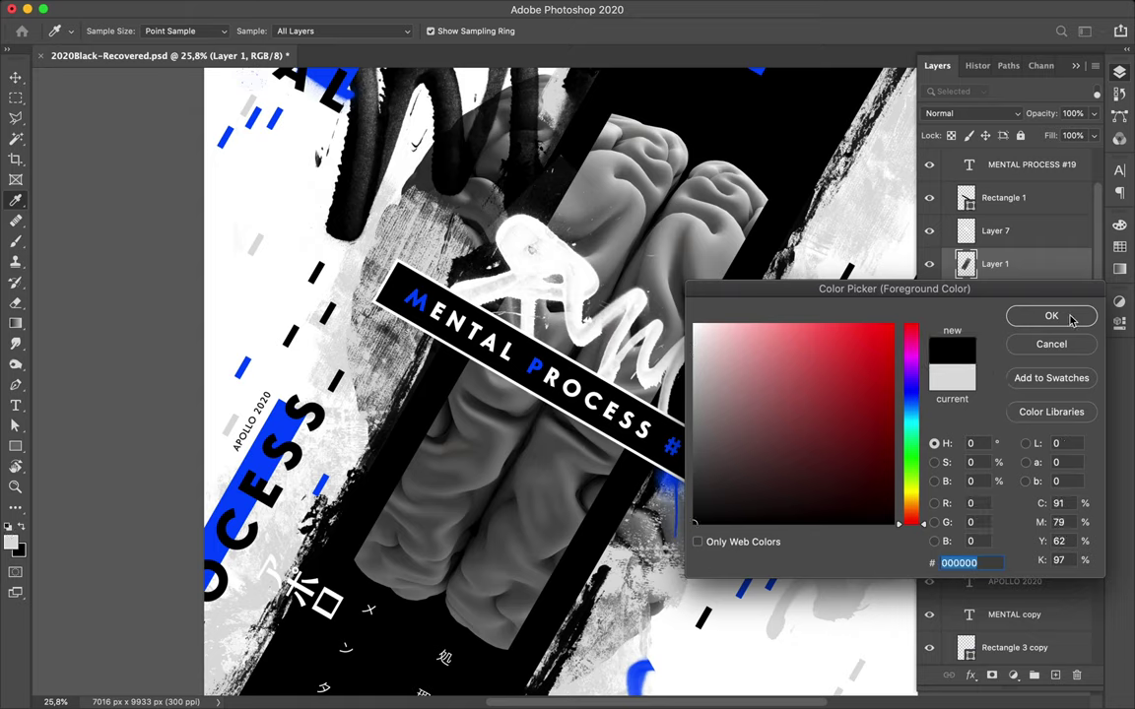
{"action": "left_click", "coordinate": [1064, 315]}
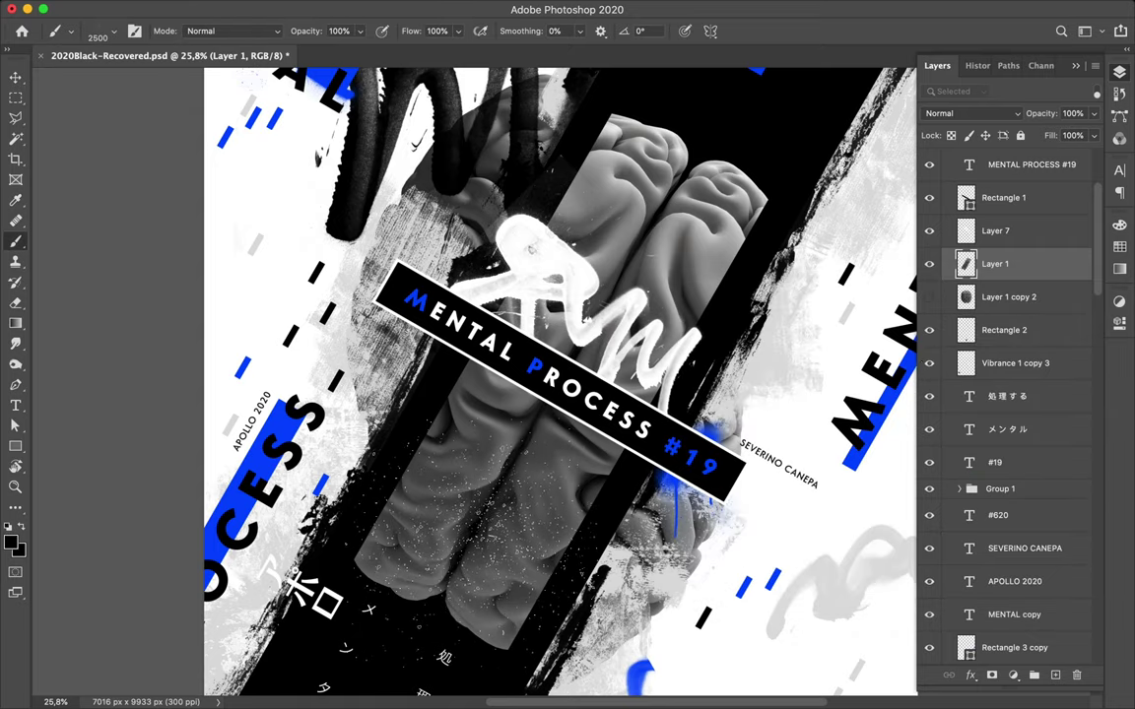
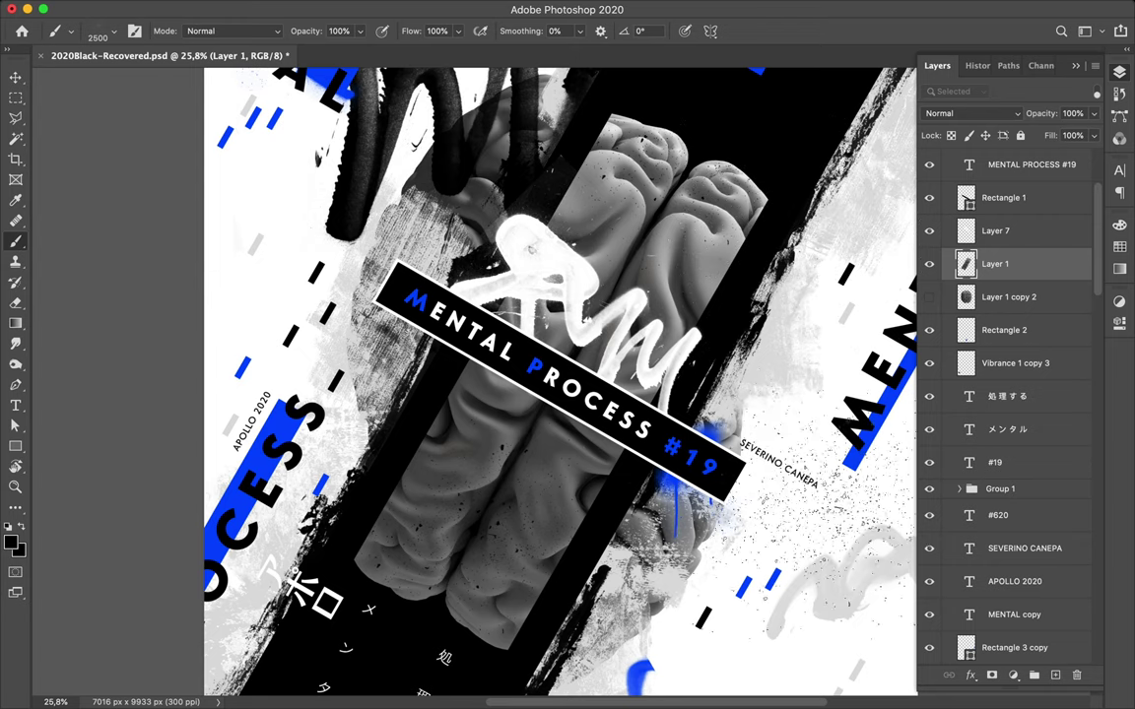
With the Move tool, zoom out to the whole poster and drag the small blue brain onto the blue paint swirl.
{"action": "key", "text": "v"}
{"action": "scroll", "coordinate": [810, 478], "scroll_direction": "down", "scroll_amount": 3}
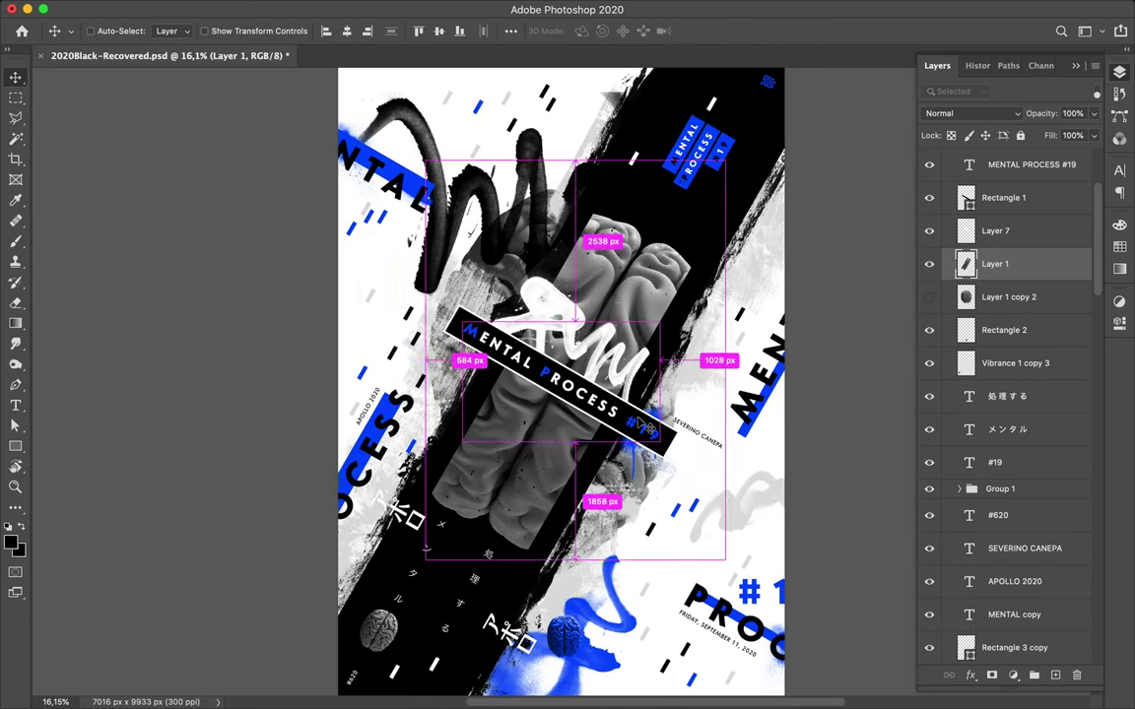
{"action": "scroll", "coordinate": [810, 477], "scroll_direction": "down", "scroll_amount": 1}
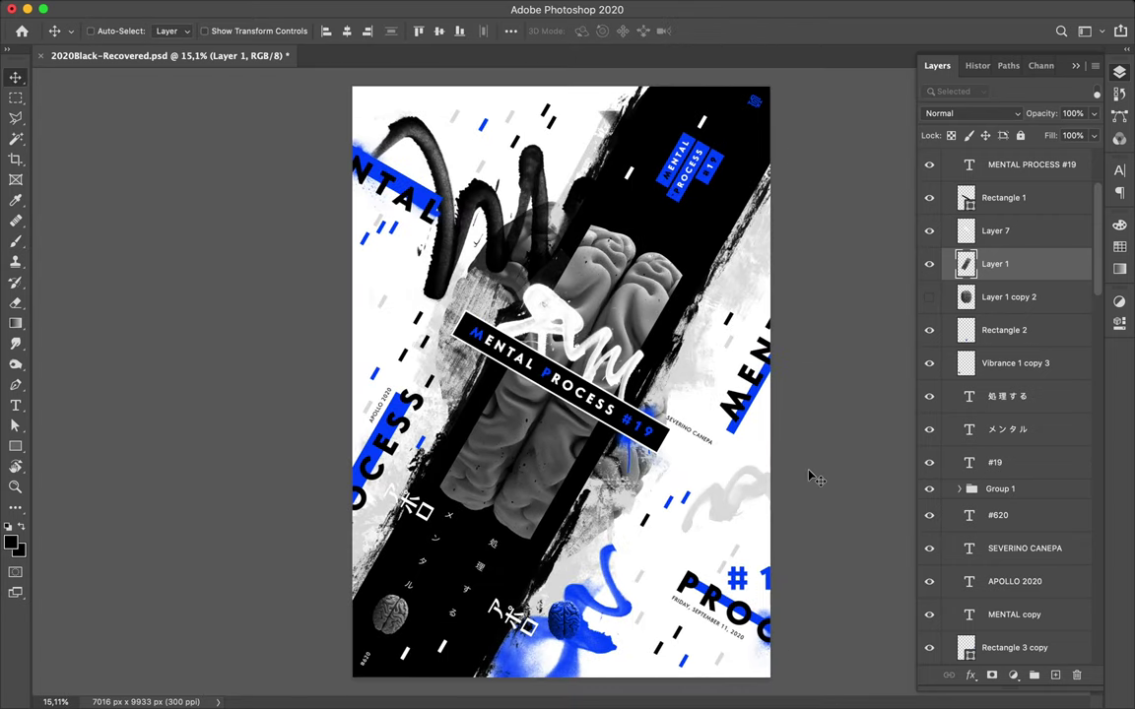
{"action": "left_click", "coordinate": [576, 626], "text": "ctrl"}
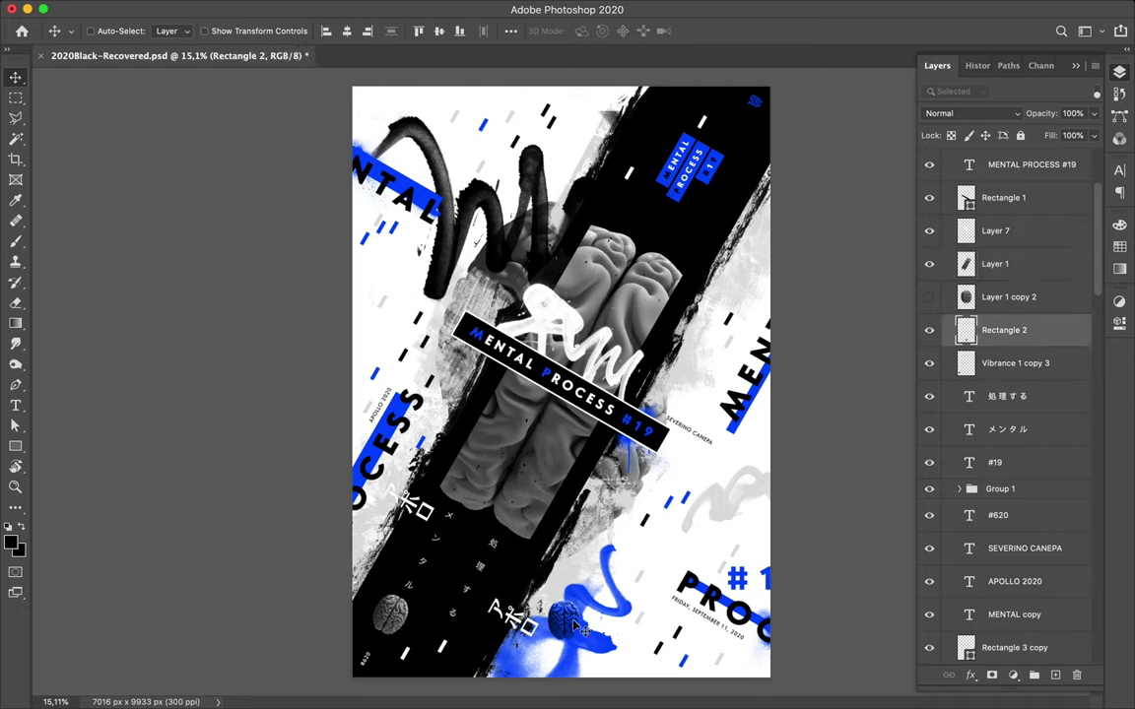
{"action": "left_click_drag", "start_coordinate": [575, 627], "coordinate": [723, 379]}
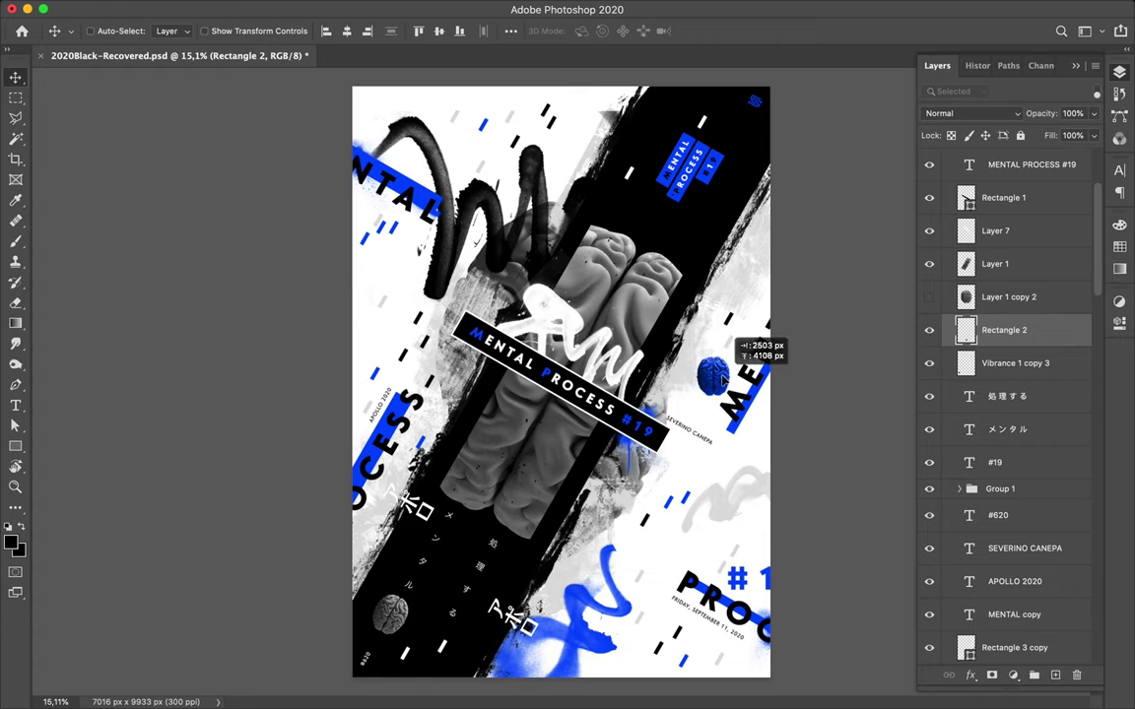
{"action": "left_click_drag", "start_coordinate": [723, 379], "coordinate": [611, 583]}
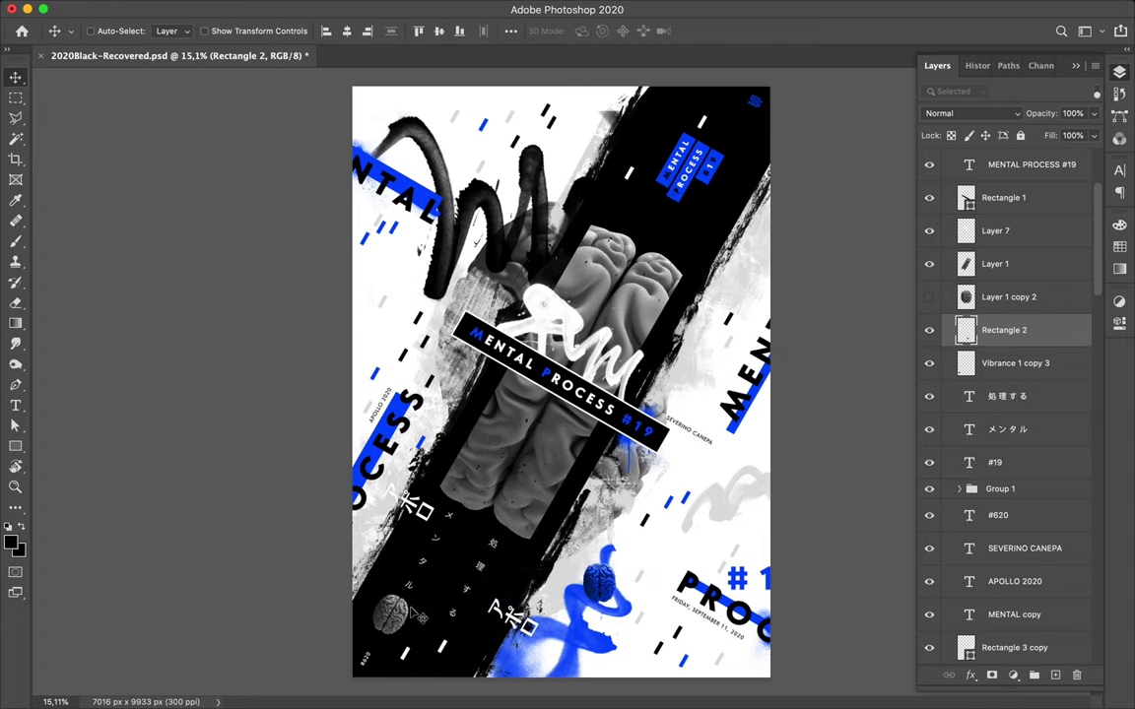
Nudge the grey brain slightly right, then reselect the blue brain.
{"action": "key", "text": "super"}
{"action": "left_click_drag", "start_coordinate": [394, 626], "coordinate": [425, 625]}
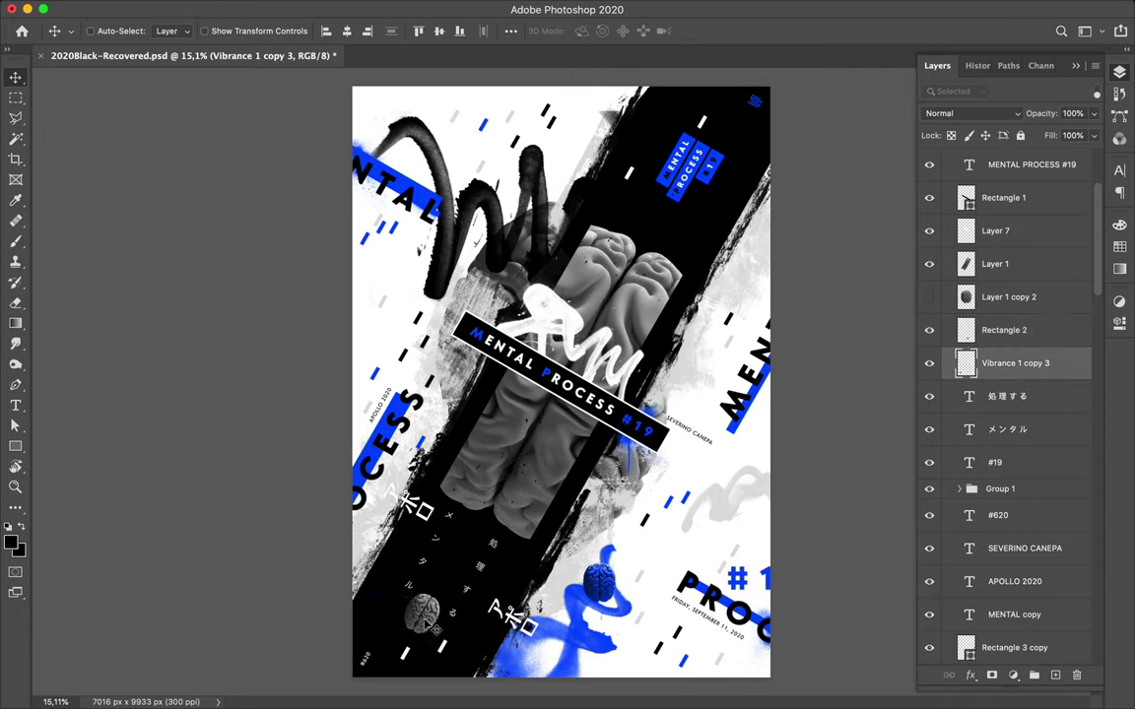
{"action": "key", "text": "super"}
{"action": "left_click", "coordinate": [618, 590], "text": "super"}
Rotate the small blue brain 30° and move it up the poster.
{"action": "key", "text": "super+t"}
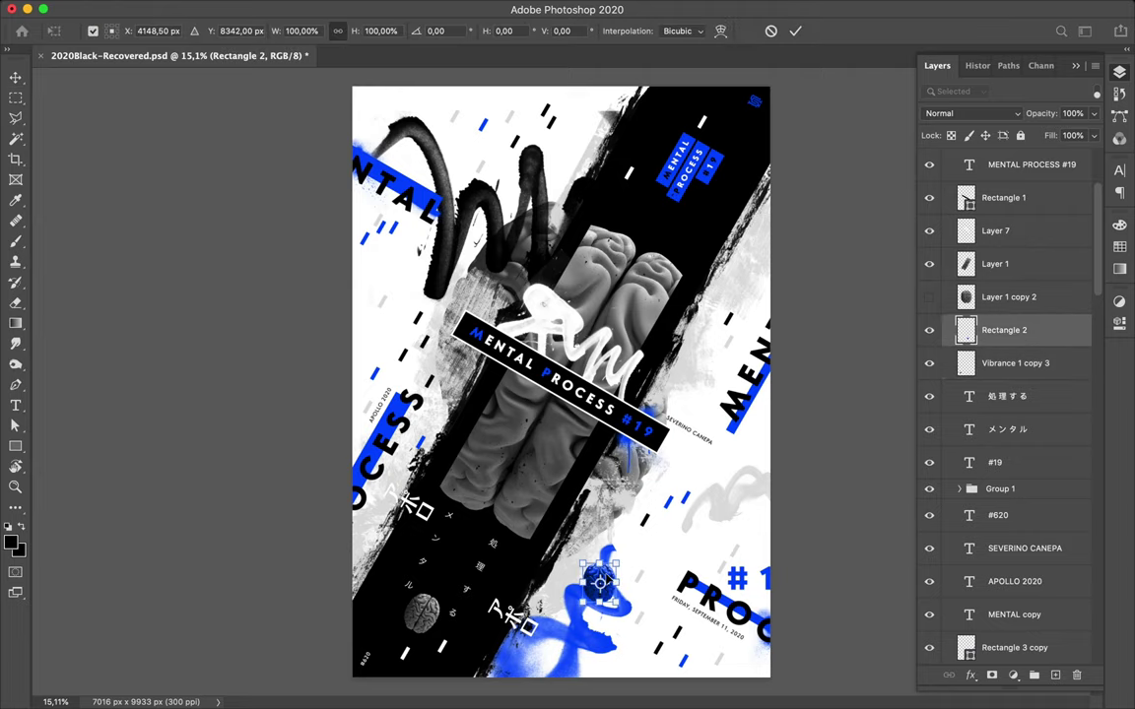
{"action": "mouse_move", "coordinate": [585, 547]}
{"action": "left_mouse_down"}
{"action": "mouse_move", "coordinate": [629, 545]}
{"action": "mouse_move", "coordinate": [605, 540]}
{"action": "left_mouse_up"}
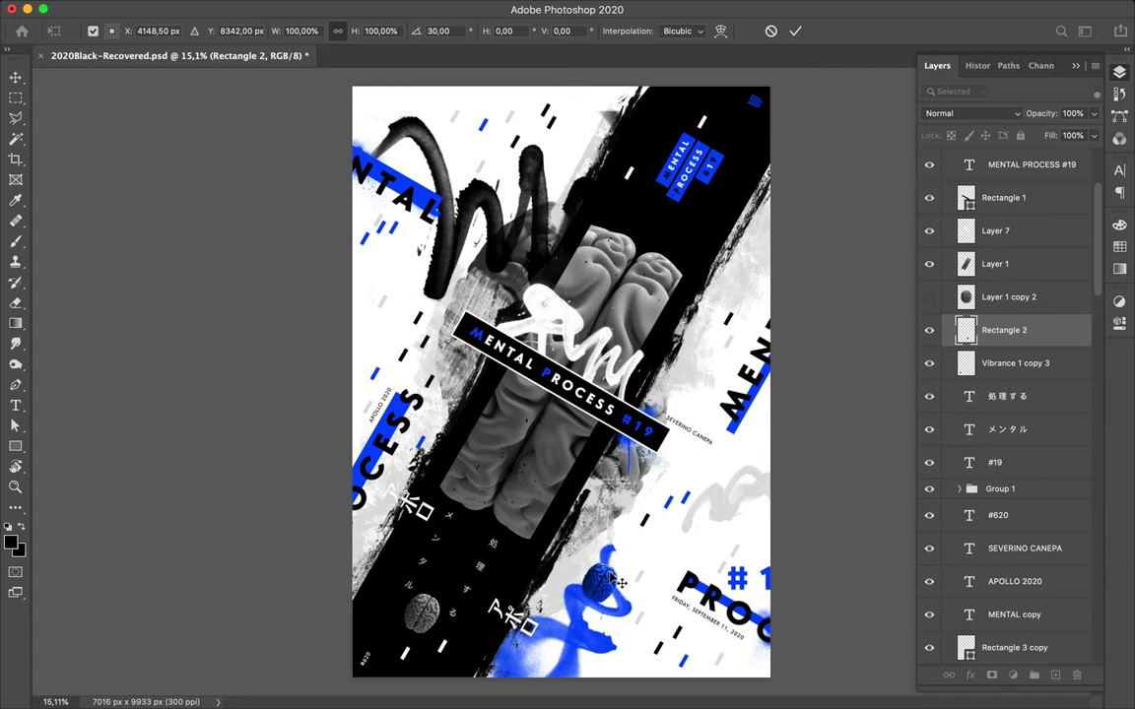
{"action": "key", "text": "Return"}
{"action": "left_click_drag", "start_coordinate": [608, 590], "coordinate": [650, 109]}
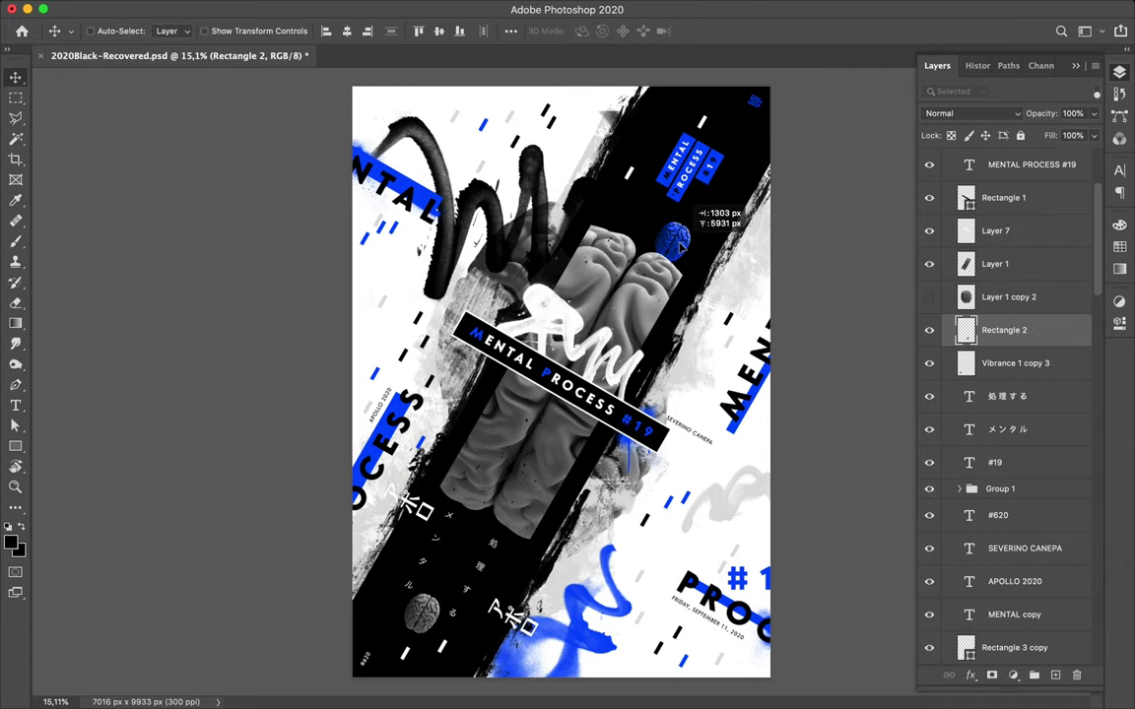
{"action": "mouse_move", "coordinate": [650, 108]}
{"action": "left_mouse_down"}
{"action": "mouse_move", "coordinate": [611, 325]}
{"action": "mouse_move", "coordinate": [679, 264]}
{"action": "left_mouse_up"}
Stack Rectangle 2 above Layer 1 and settle the blue brain on the large grey brain.
{"action": "left_click_drag", "start_coordinate": [1043, 342], "coordinate": [1042, 285]}
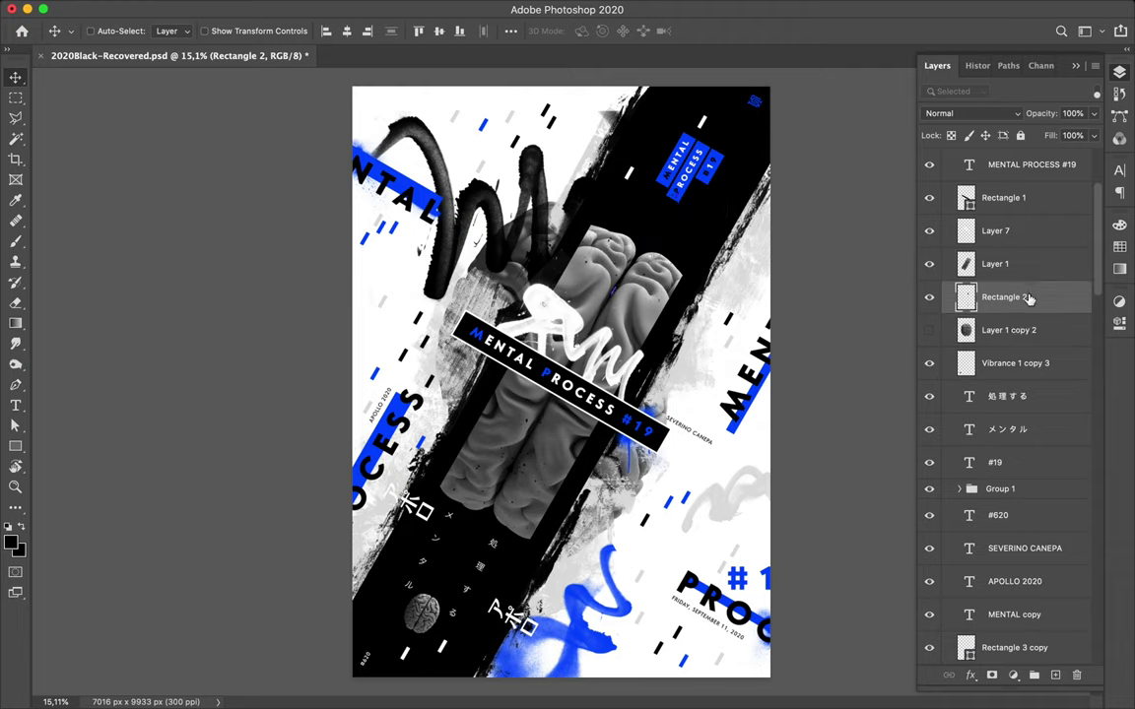
{"action": "left_click_drag", "start_coordinate": [1028, 297], "coordinate": [1025, 250]}
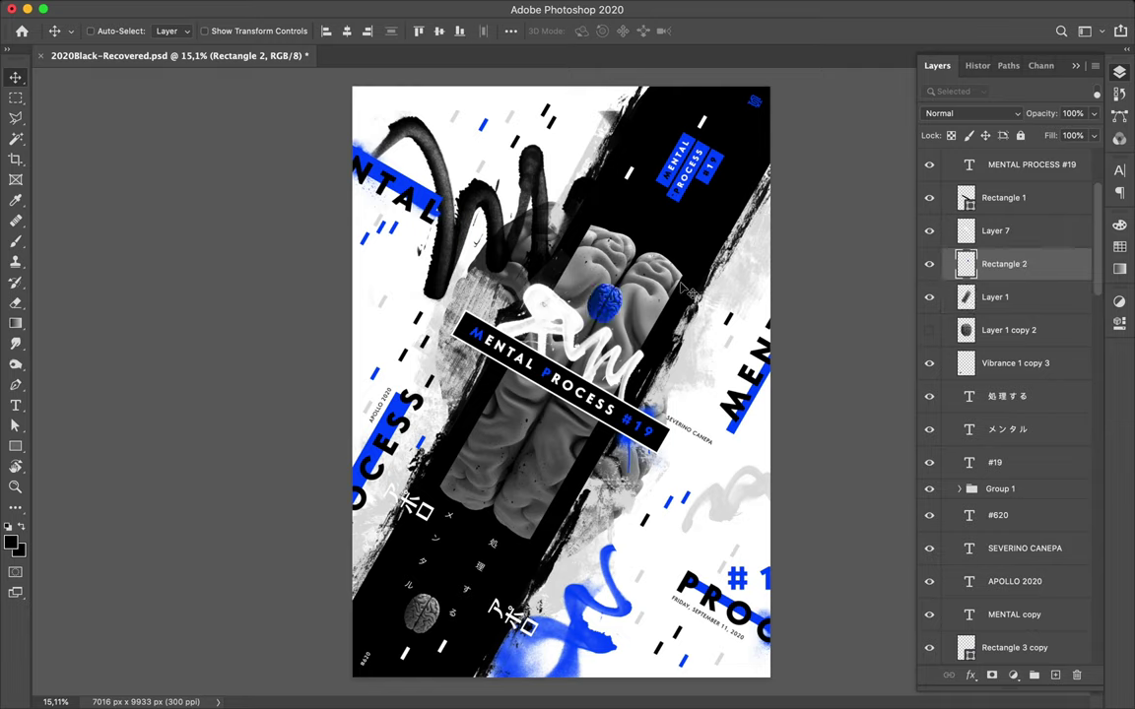
{"action": "left_click_drag", "start_coordinate": [603, 299], "coordinate": [605, 284]}
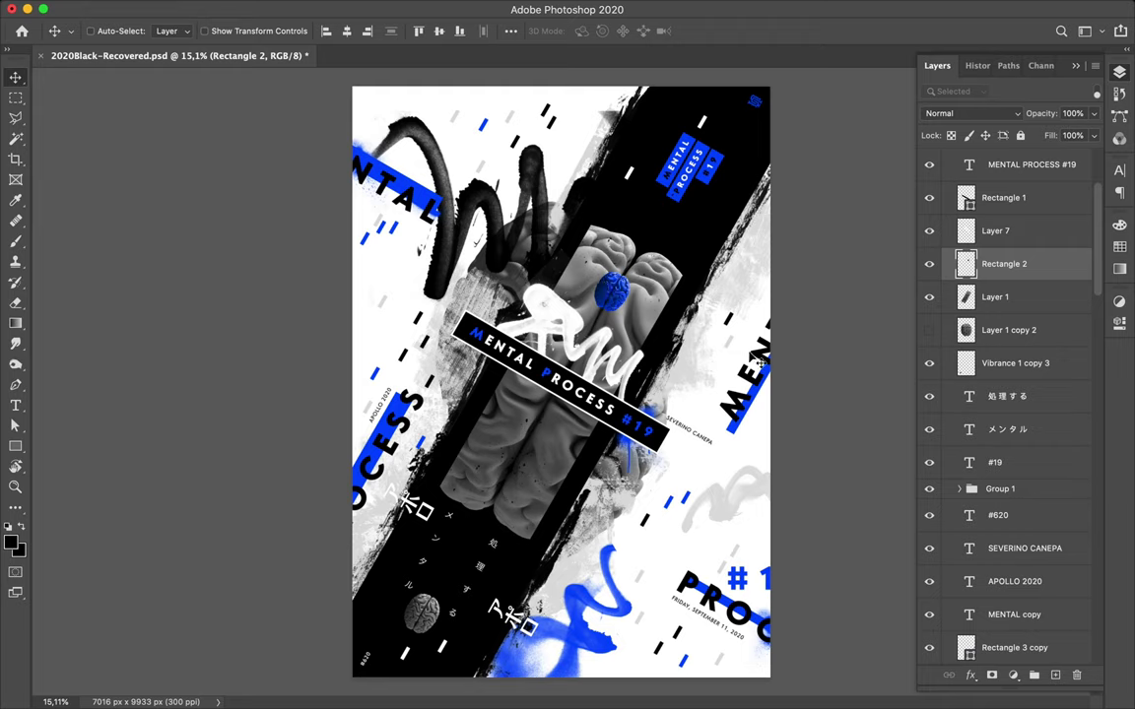
{"action": "left_click", "coordinate": [687, 501]}
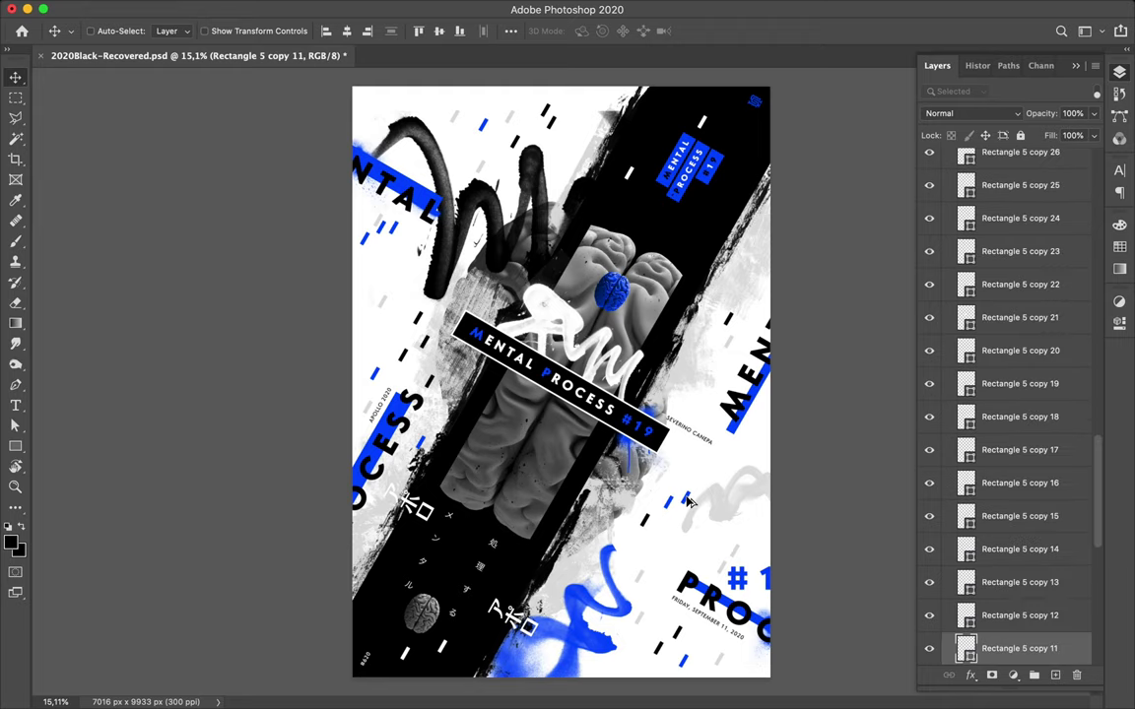
Duplicate the blue dash downward and rotate the copy to -60°.
{"action": "mouse_move", "coordinate": [687, 511]}
{"action": "left_mouse_down"}
{"action": "mouse_move", "coordinate": [677, 547]}
{"action": "mouse_move", "coordinate": [637, 522]}
{"action": "left_mouse_up"}
{"action": "key", "text": "ctrl+t"}
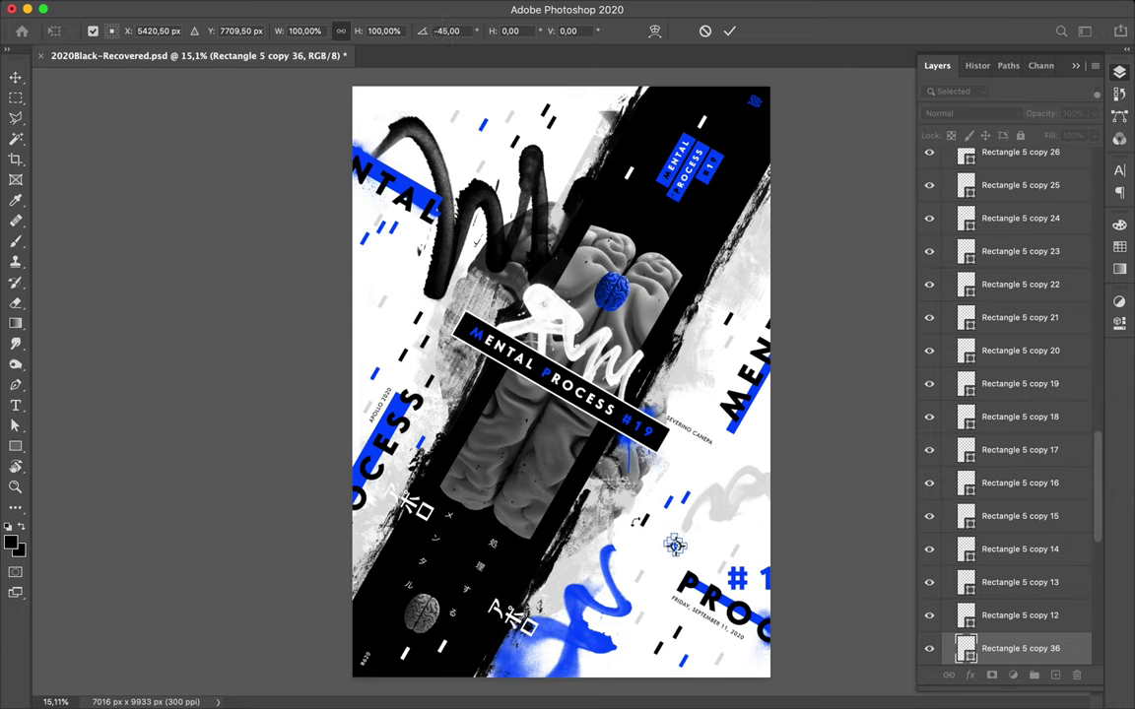
{"action": "key", "text": "Return"}
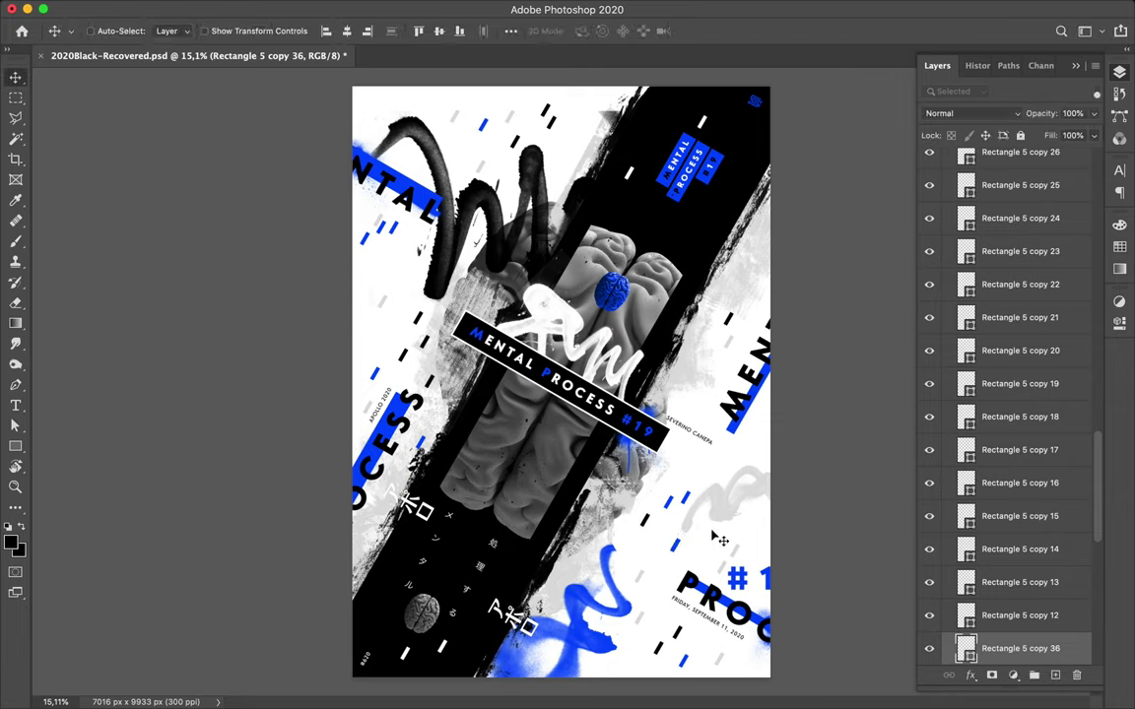
{"action": "key", "text": "ctrl+t"}
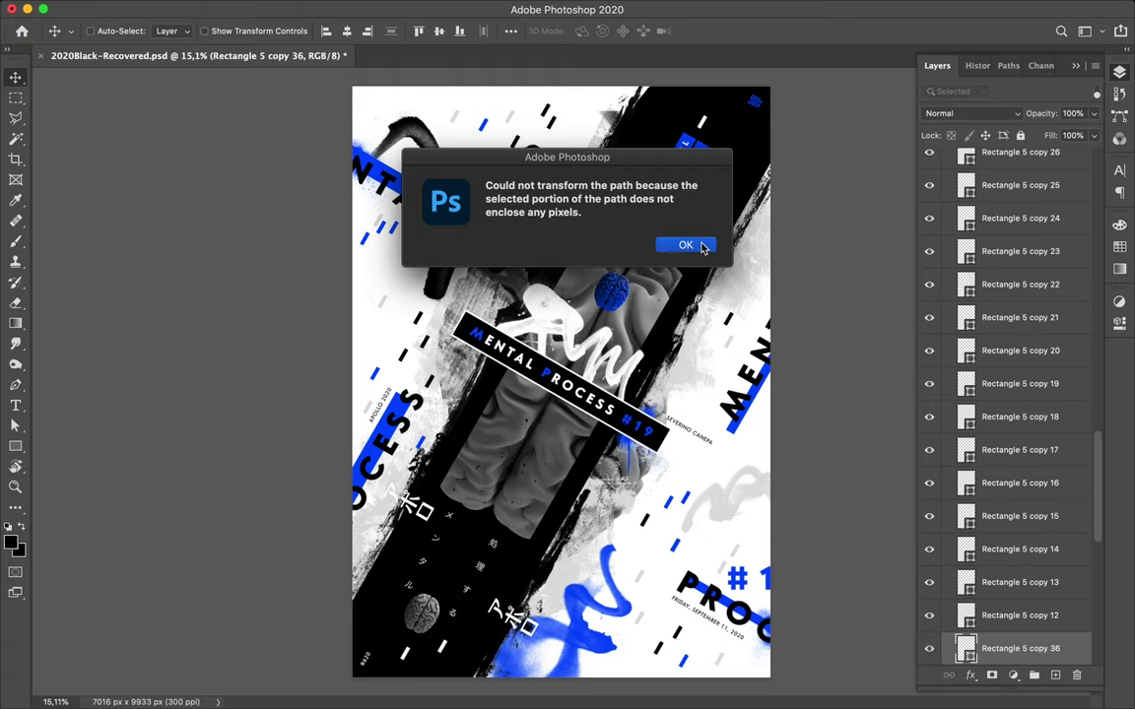
{"action": "left_click", "coordinate": [702, 244]}
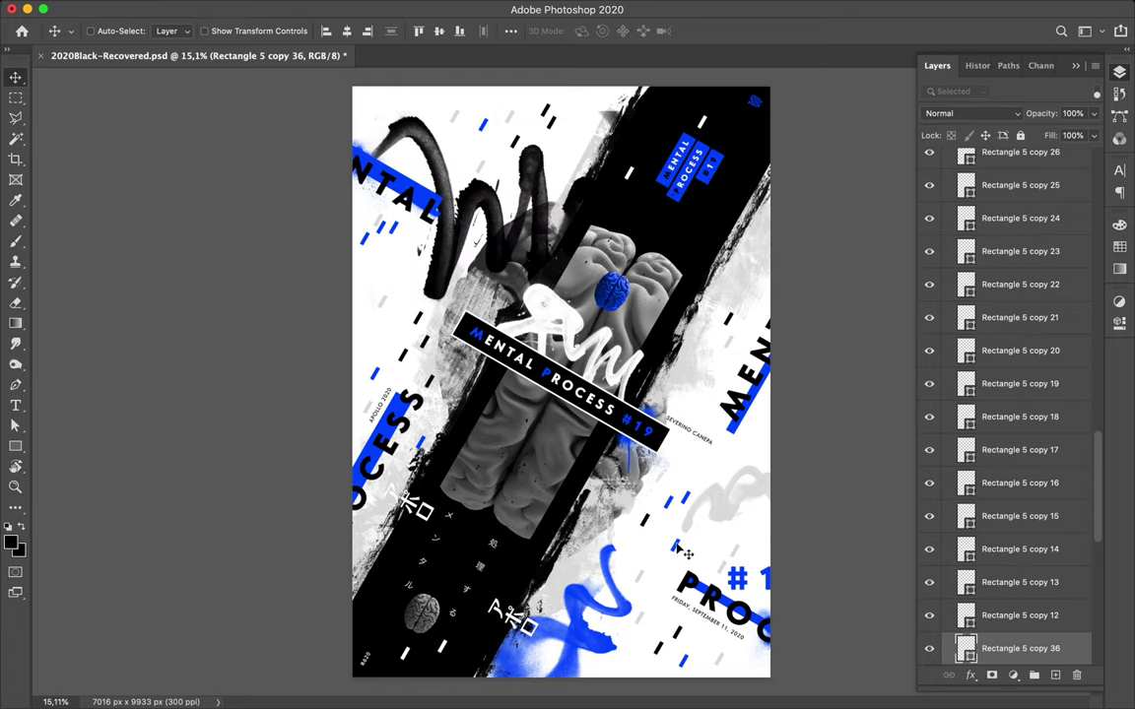
{"action": "key", "text": "ctrl+t"}
{"action": "left_click_drag", "start_coordinate": [674, 516], "coordinate": [637, 522]}
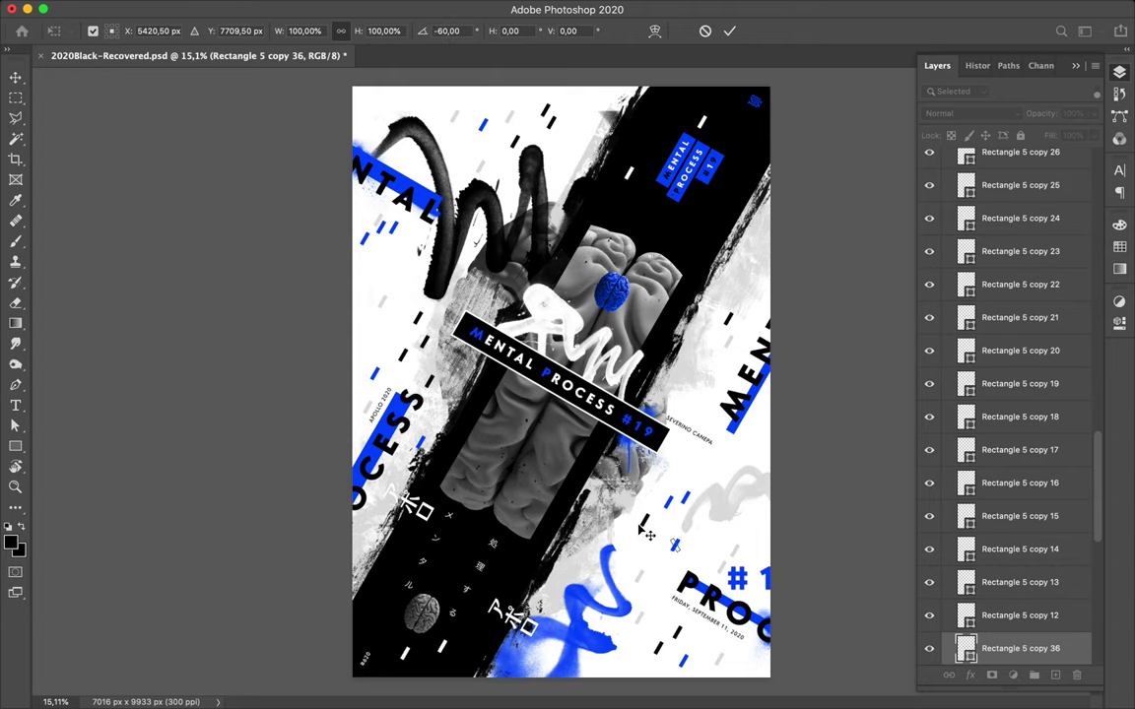
{"action": "key", "text": "Return"}
{"action": "key", "text": "ctrl+t"}
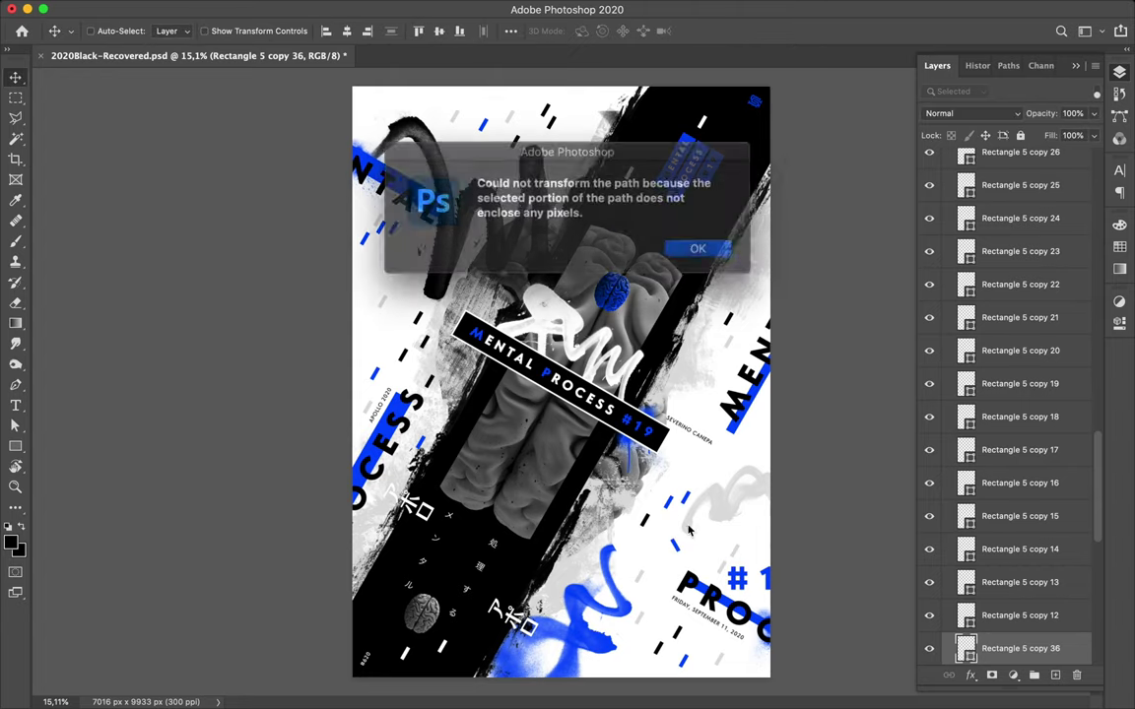
{"action": "left_click", "coordinate": [683, 245]}
Rotate the small blue dash above the swirl to -30° and move it onto the upper black band.
{"action": "key", "text": "ctrl"}
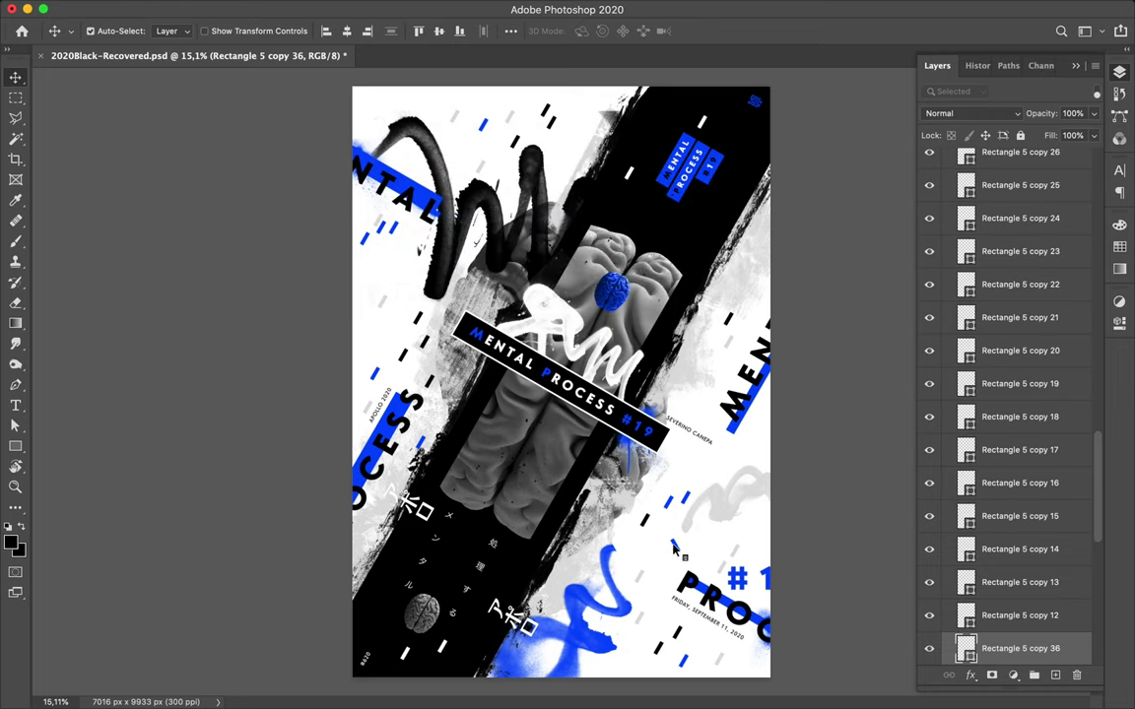
{"action": "left_click", "coordinate": [674, 545]}
{"action": "key", "text": "ctrl+t"}
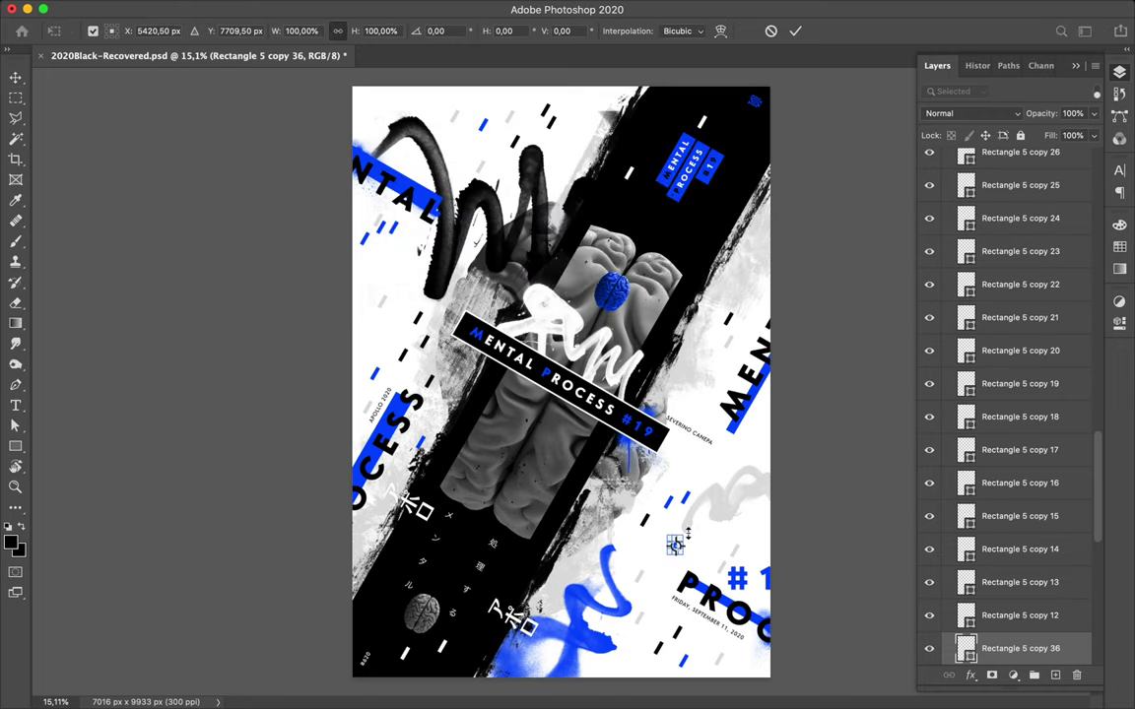
{"action": "left_click_drag", "start_coordinate": [671, 520], "coordinate": [652, 520]}
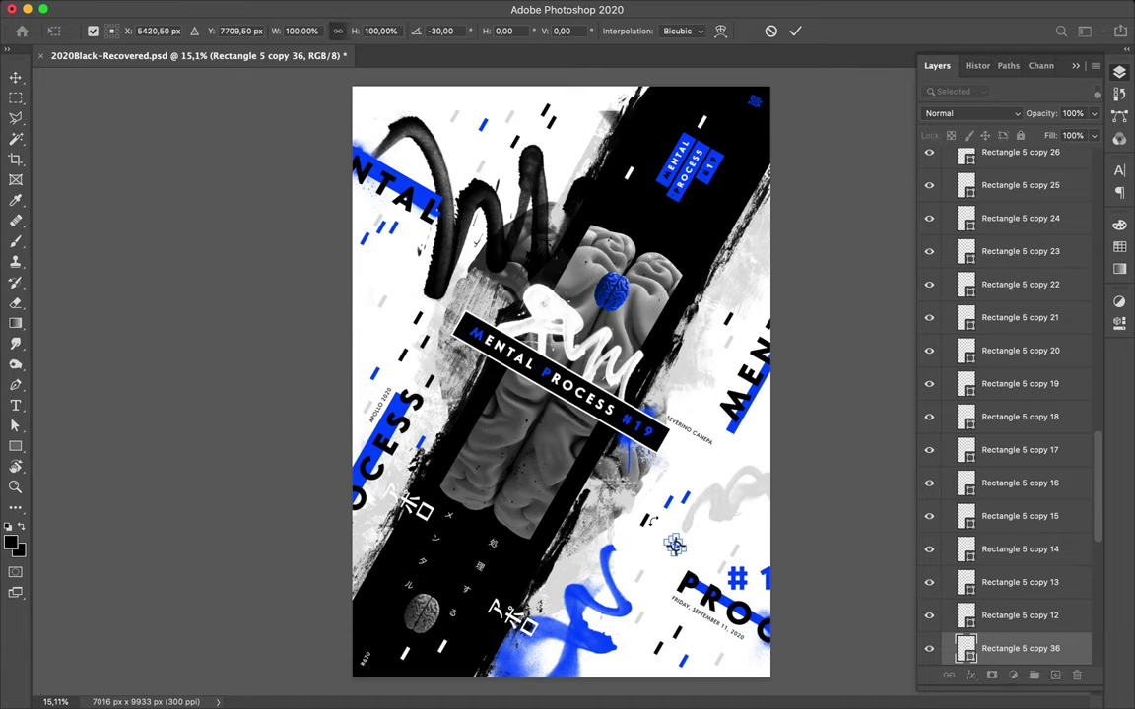
{"action": "key", "text": "Return"}
{"action": "left_click_drag", "start_coordinate": [666, 532], "coordinate": [658, 531]}
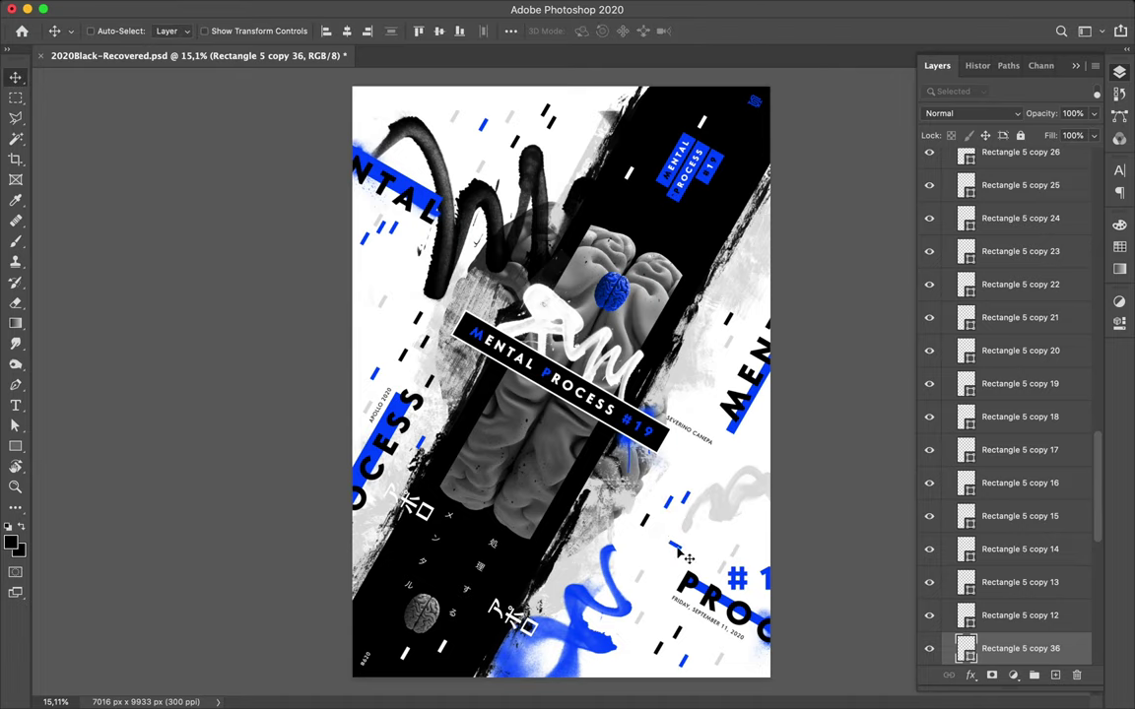
{"action": "mouse_move", "coordinate": [659, 530]}
{"action": "left_mouse_down"}
{"action": "mouse_move", "coordinate": [667, 544]}
{"action": "mouse_move", "coordinate": [563, 243]}
{"action": "mouse_move", "coordinate": [610, 222]}
{"action": "left_mouse_up"}
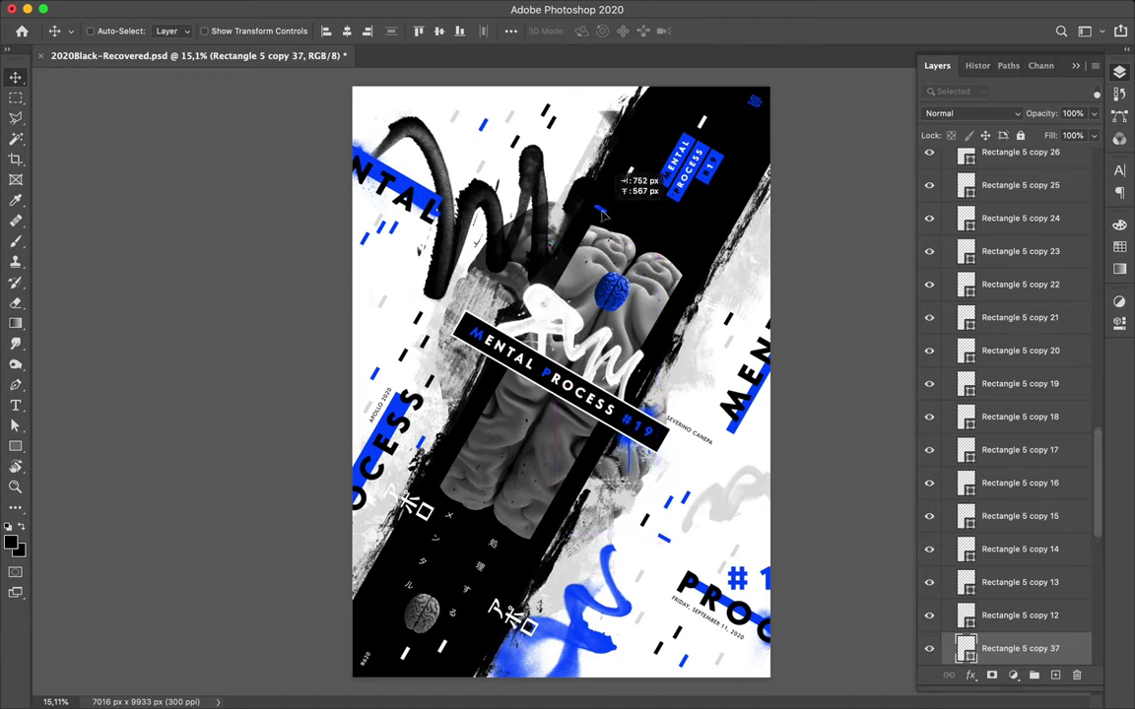
Duplicate the white dash near the top label into a new copy.
{"action": "key", "text": "super"}
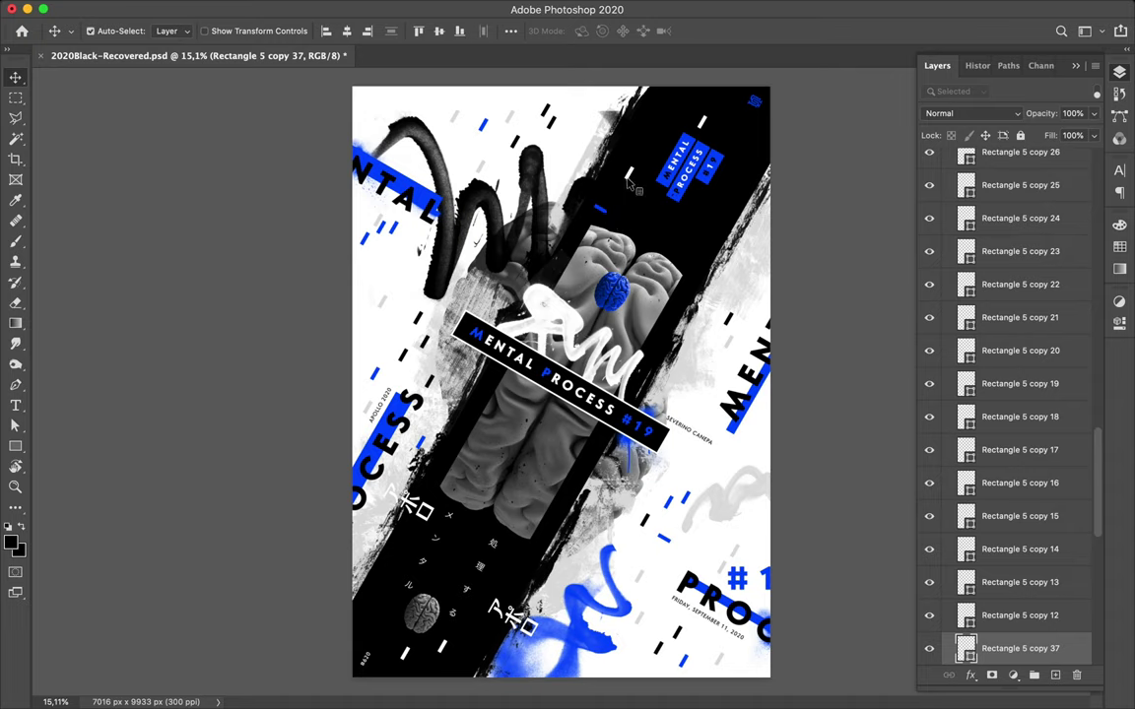
{"action": "left_click", "coordinate": [626, 180], "text": "super"}
{"action": "key", "text": "alt"}
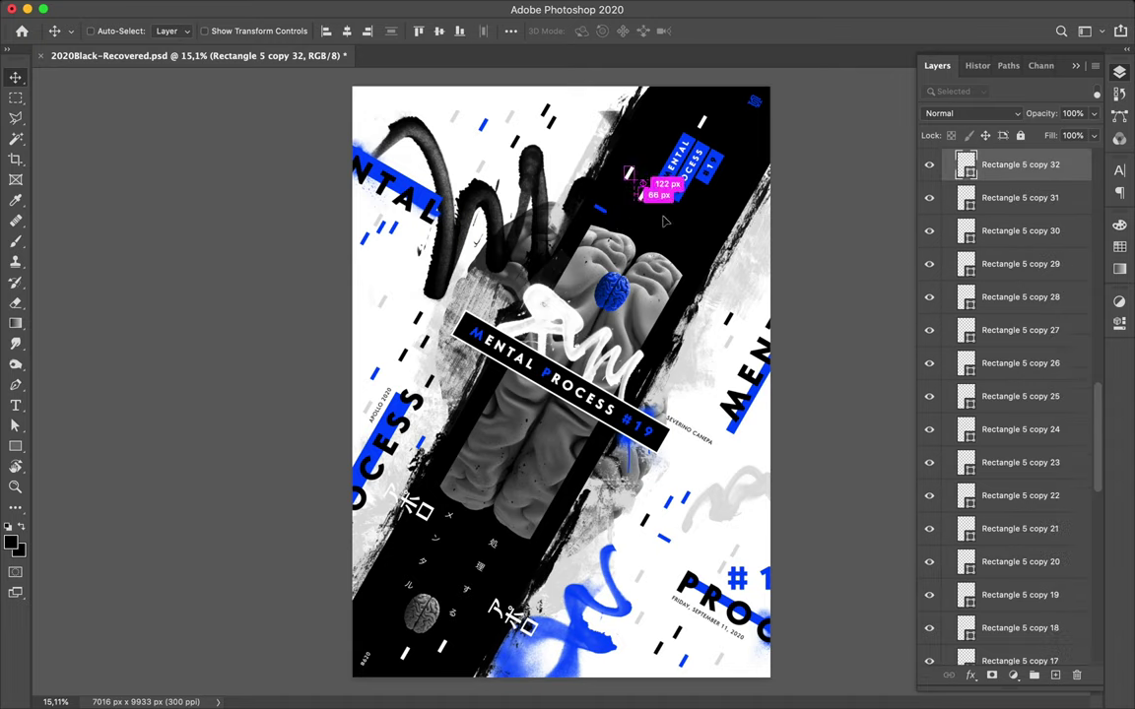
{"action": "left_click_drag", "start_coordinate": [666, 223], "coordinate": [697, 229]}
{"action": "key", "text": "super+t"}
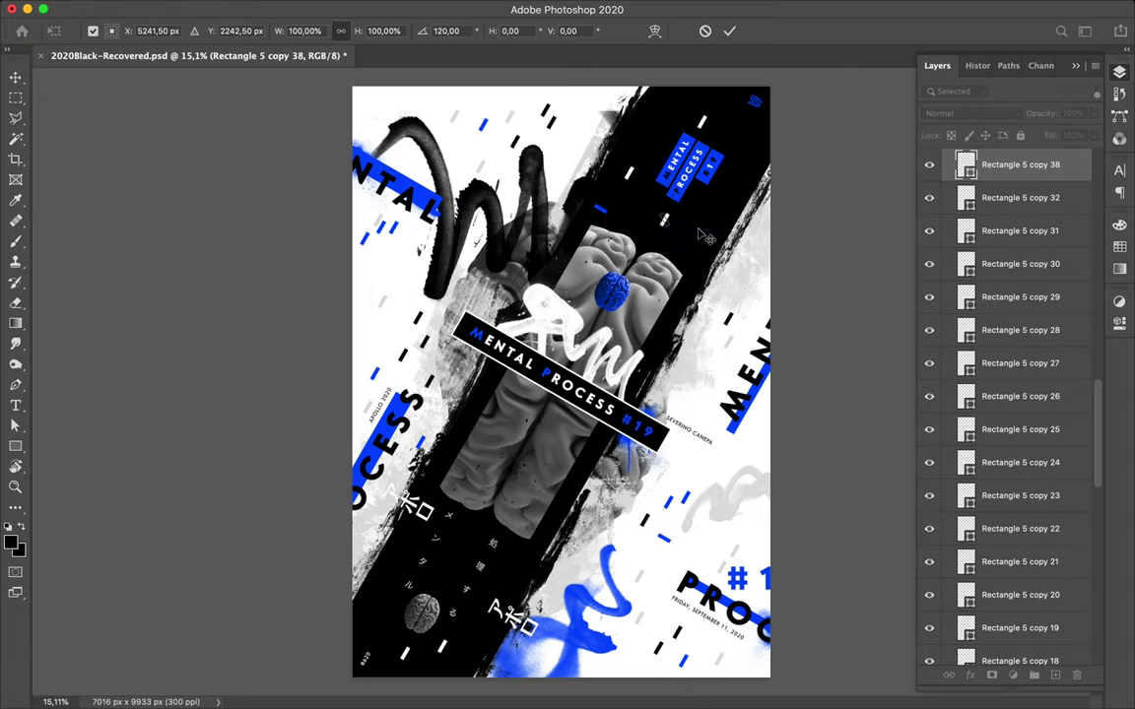
{"action": "key", "text": "Return"}
{"action": "left_click_drag", "start_coordinate": [673, 241], "coordinate": [667, 201]}
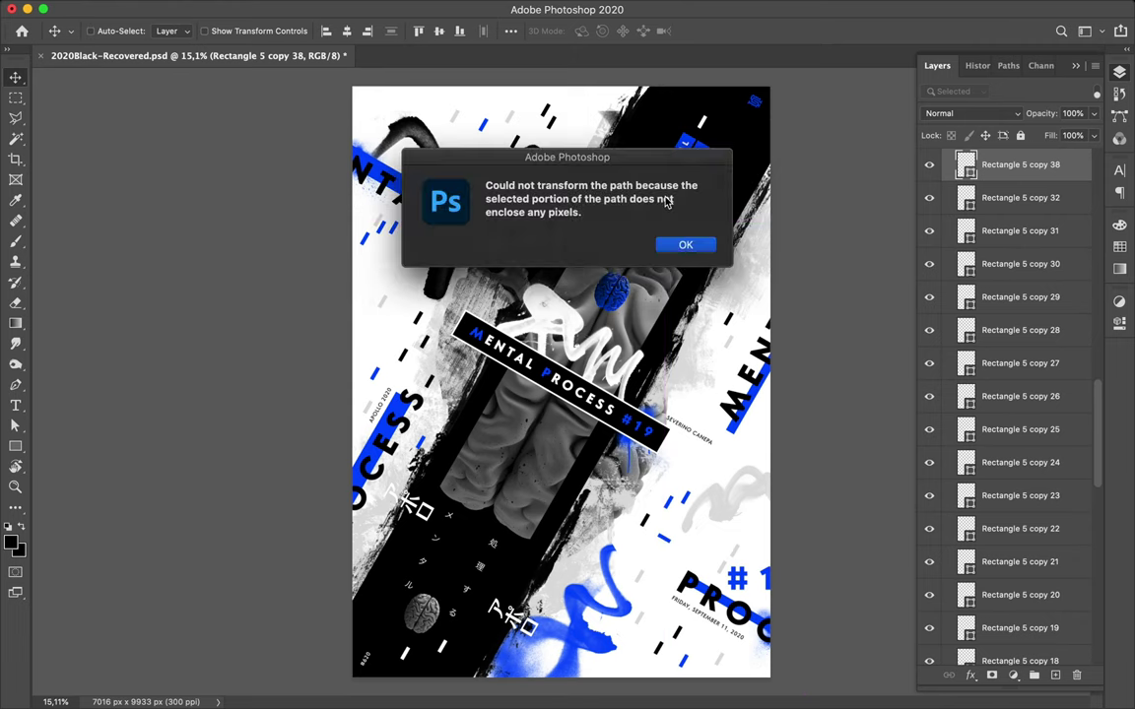
{"action": "left_click", "coordinate": [686, 246]}
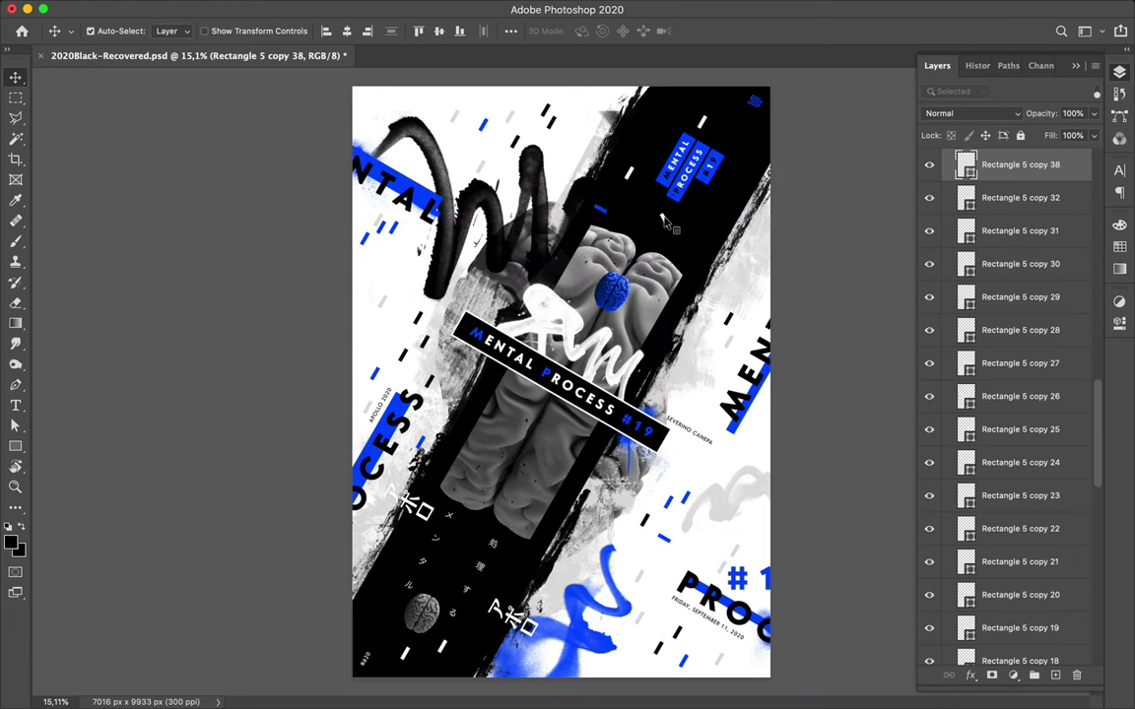
Rotate the dash copy to -30° and place it near the bottom of the poster.
{"action": "key", "text": "ctrl+t"}
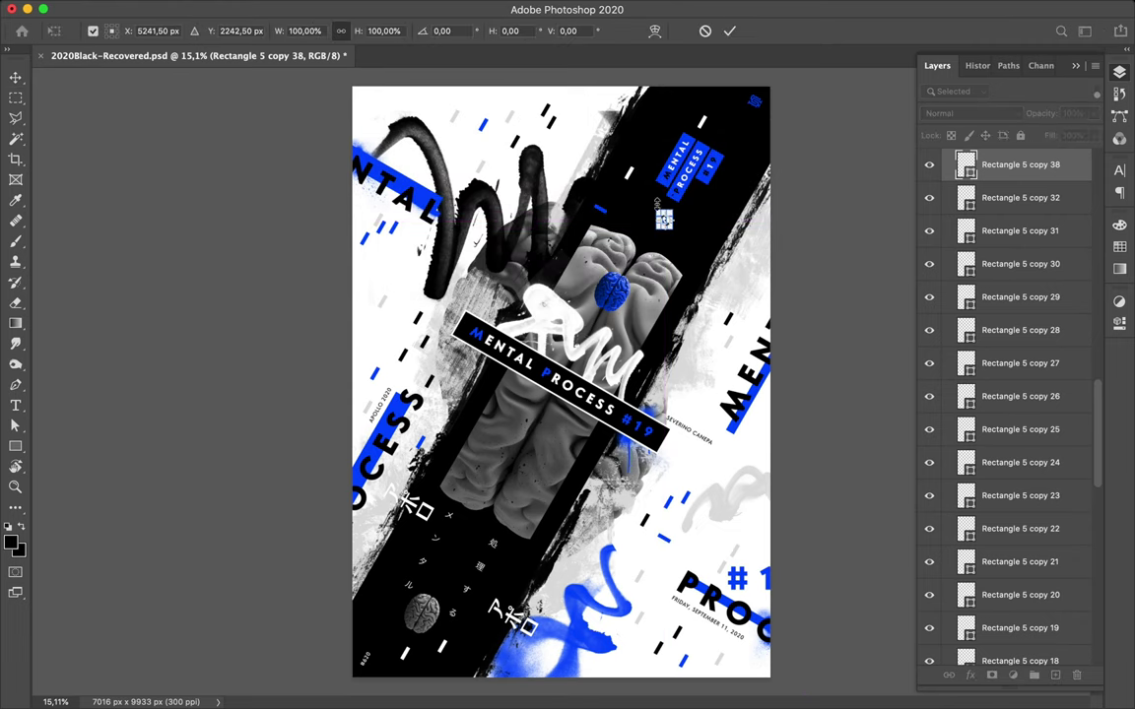
{"action": "left_click_drag", "start_coordinate": [655, 202], "coordinate": [648, 210]}
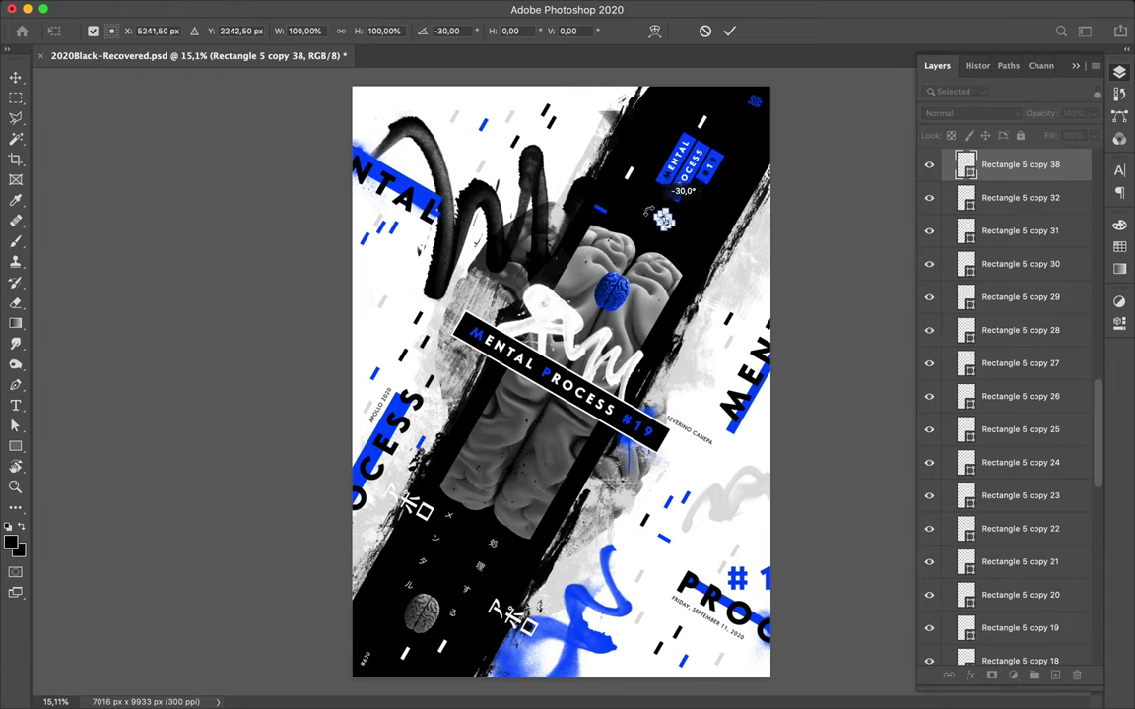
{"action": "left_click_drag", "start_coordinate": [650, 210], "coordinate": [646, 219]}
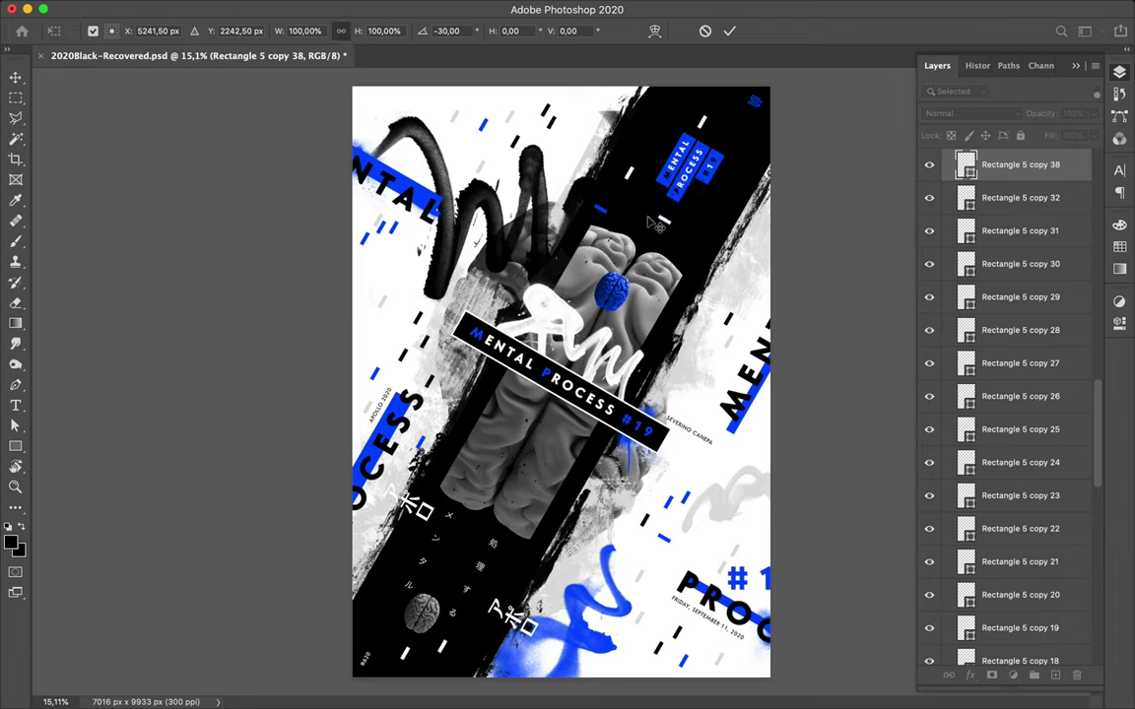
{"action": "key", "text": "Return"}
{"action": "mouse_move", "coordinate": [669, 225]}
{"action": "left_mouse_down"}
{"action": "mouse_move", "coordinate": [716, 215]}
{"action": "mouse_move", "coordinate": [375, 605]}
{"action": "left_mouse_up"}
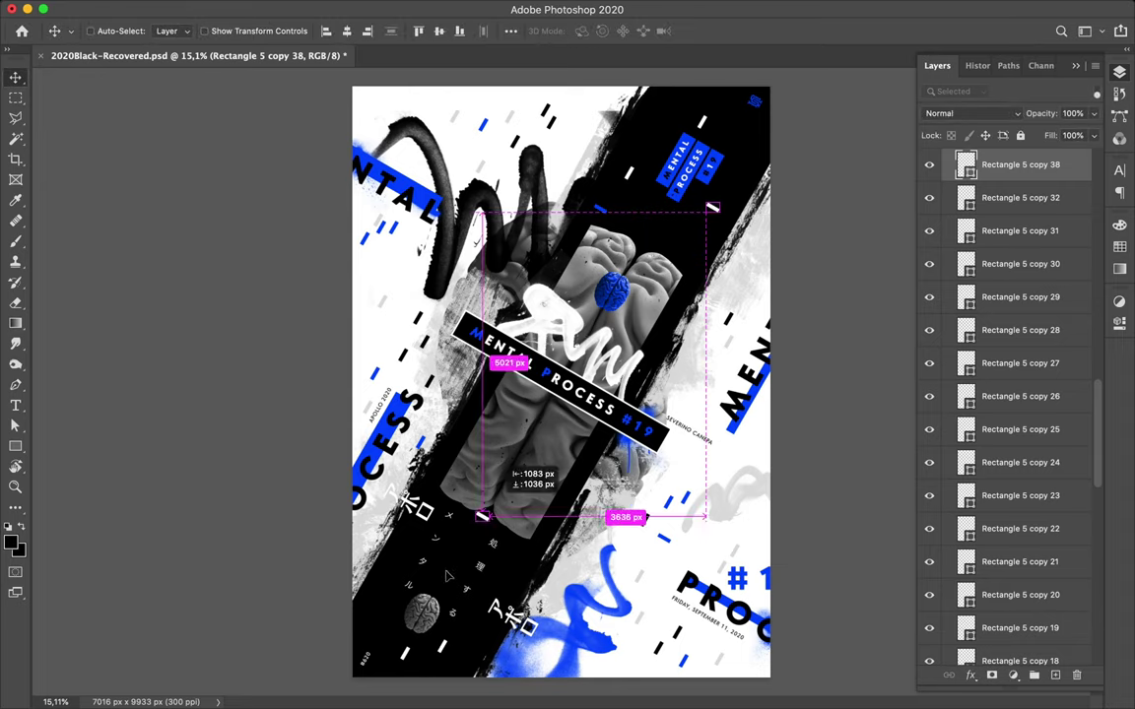
{"action": "left_click_drag", "start_coordinate": [375, 605], "coordinate": [502, 583]}
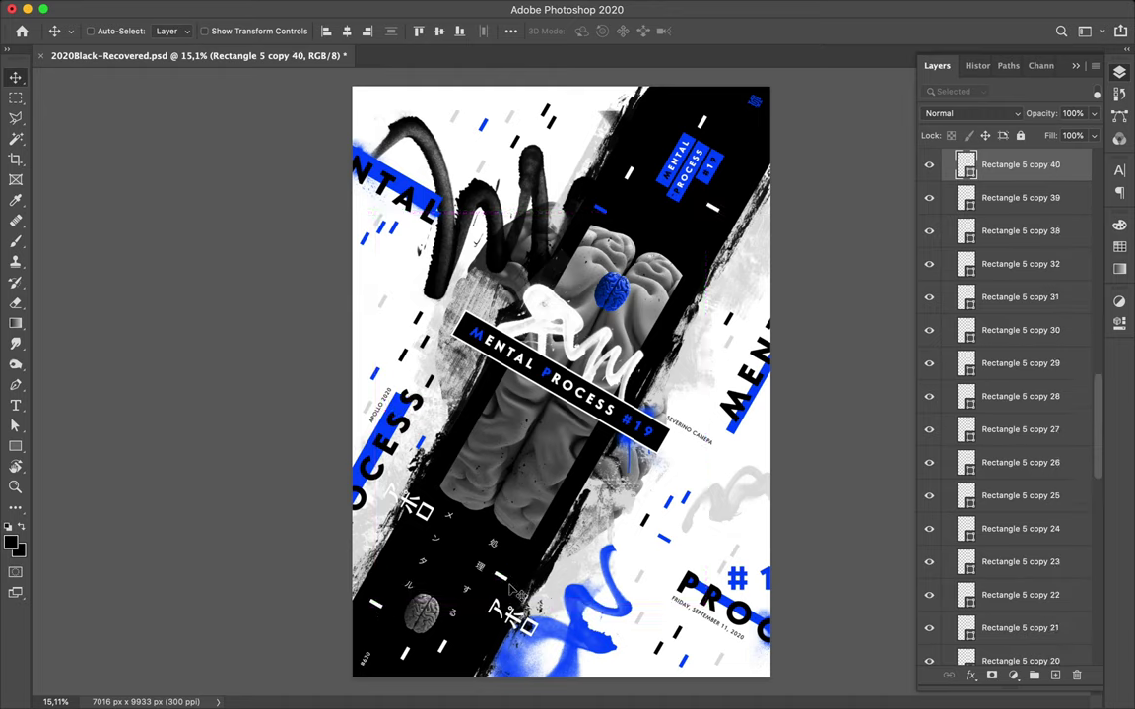
{"action": "key", "text": "super"}
{"action": "left_click", "coordinate": [426, 342], "text": "super"}
Duplicate a black dash and rotate the copy to -60°.
{"action": "left_click_drag", "start_coordinate": [412, 318], "coordinate": [405, 314]}
{"action": "key", "text": "super+t"}
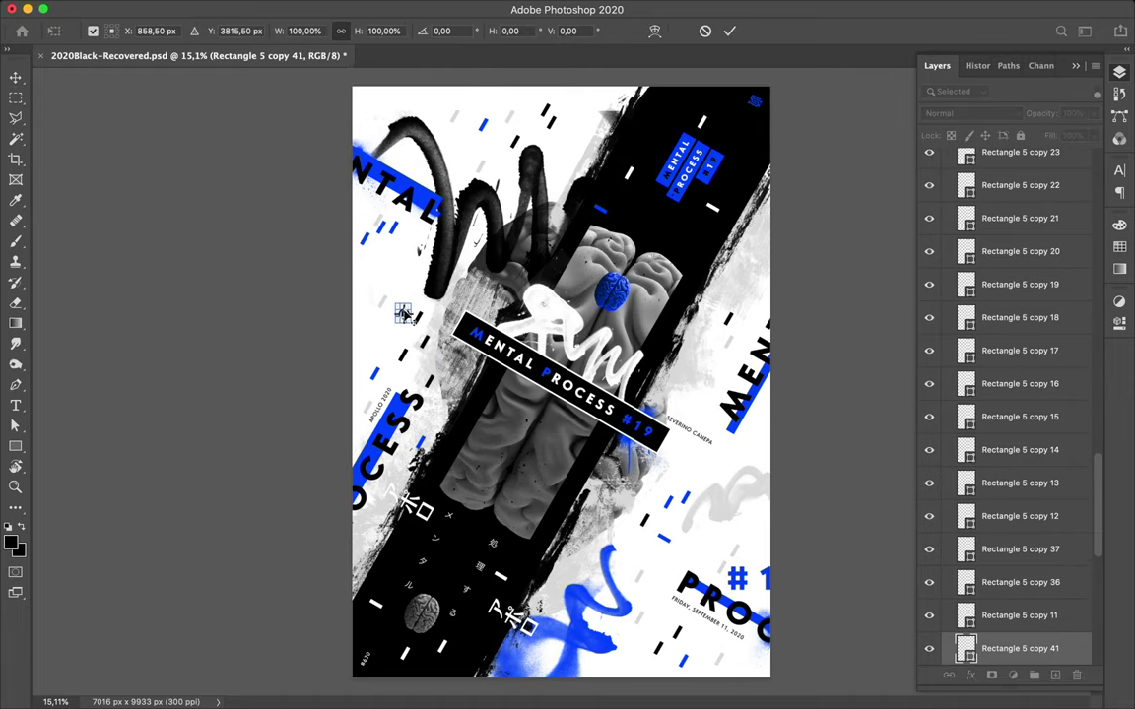
{"action": "left_click_drag", "start_coordinate": [404, 314], "coordinate": [390, 300]}
{"action": "left_click_drag", "start_coordinate": [385, 304], "coordinate": [383, 309]}
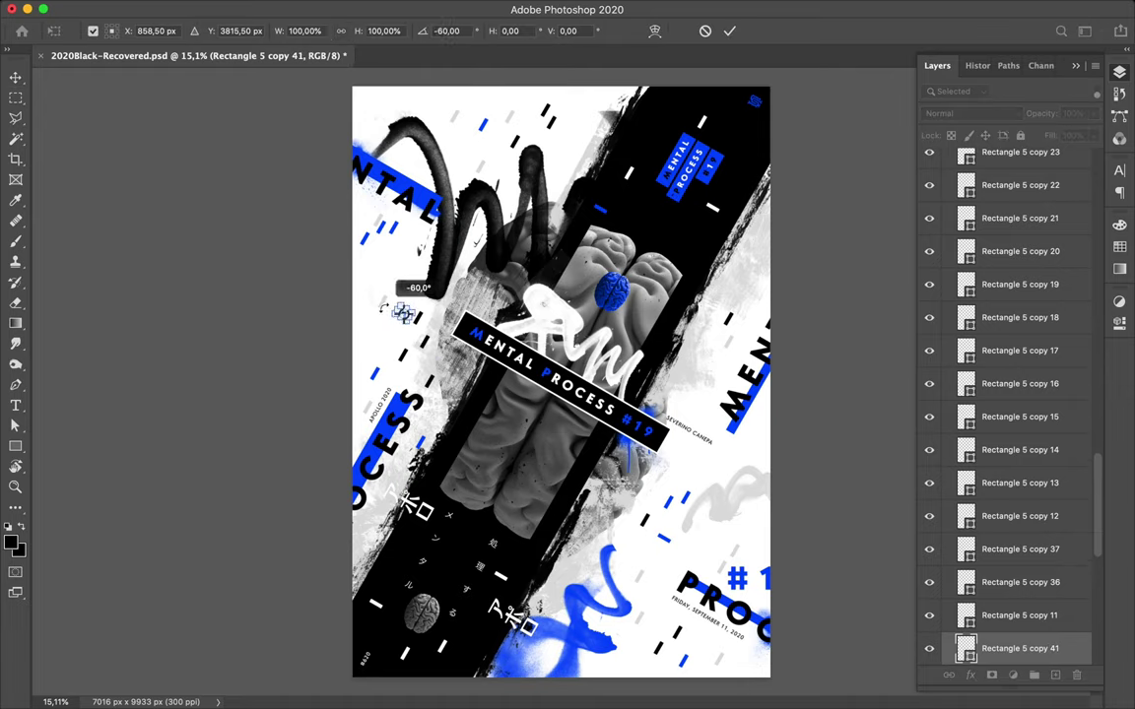
{"action": "key", "text": "Return"}
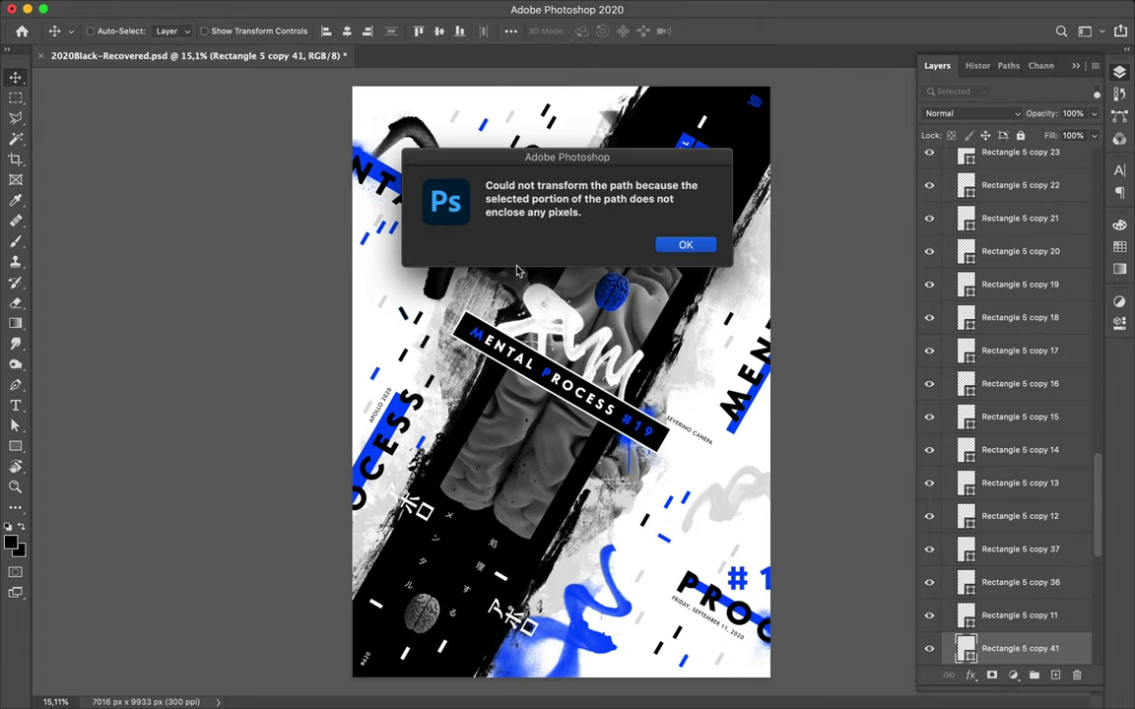
{"action": "left_click", "coordinate": [684, 243]}
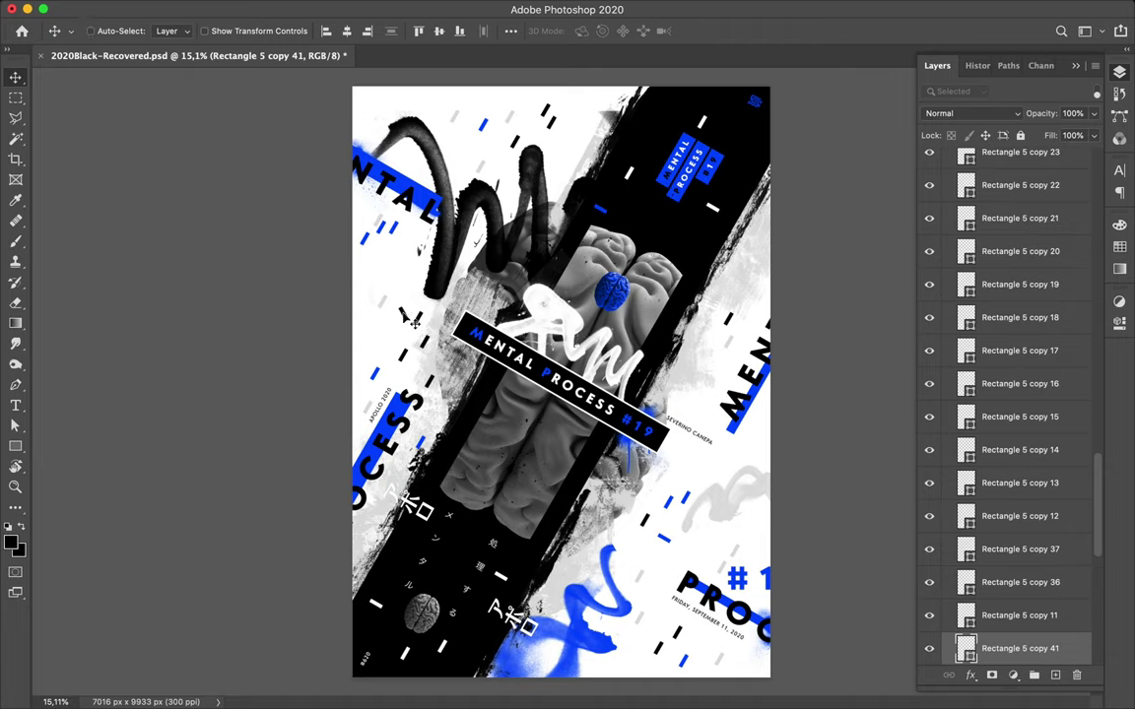
Re-rotate the dash copy to about -45° and zoom in on the poster.
{"action": "key", "text": "ctrl+t"}
{"action": "left_click_drag", "start_coordinate": [371, 290], "coordinate": [385, 298]}
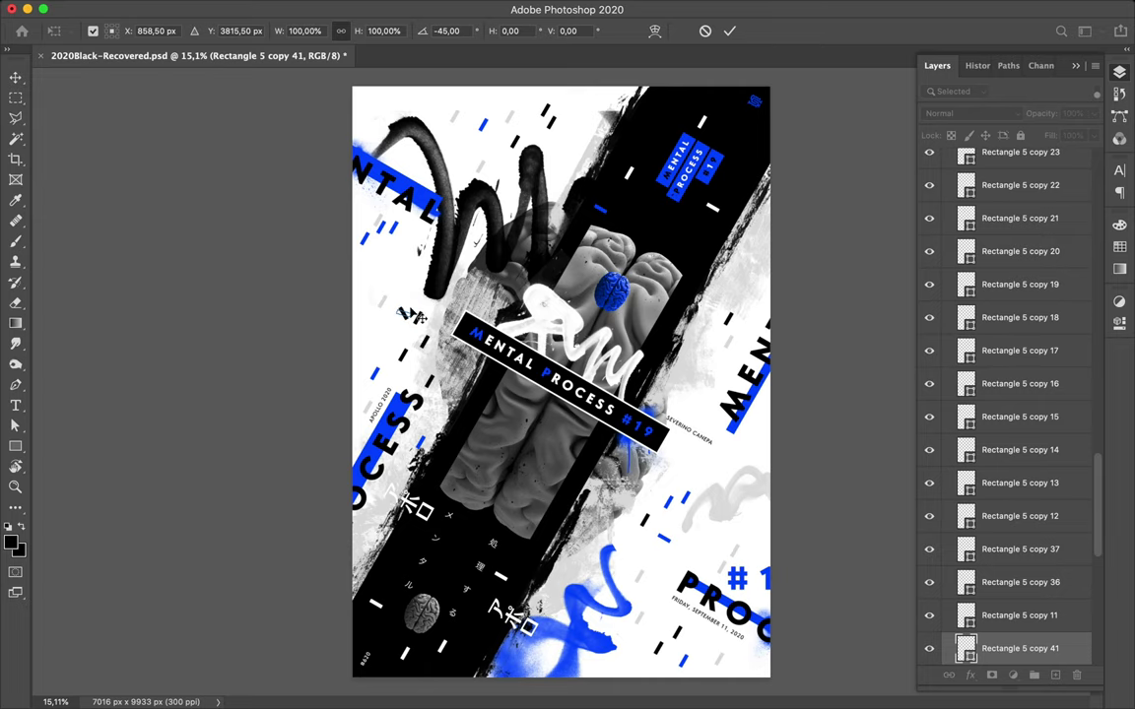
{"action": "key", "text": "Return"}
{"action": "key", "text": "ctrl+plus"}
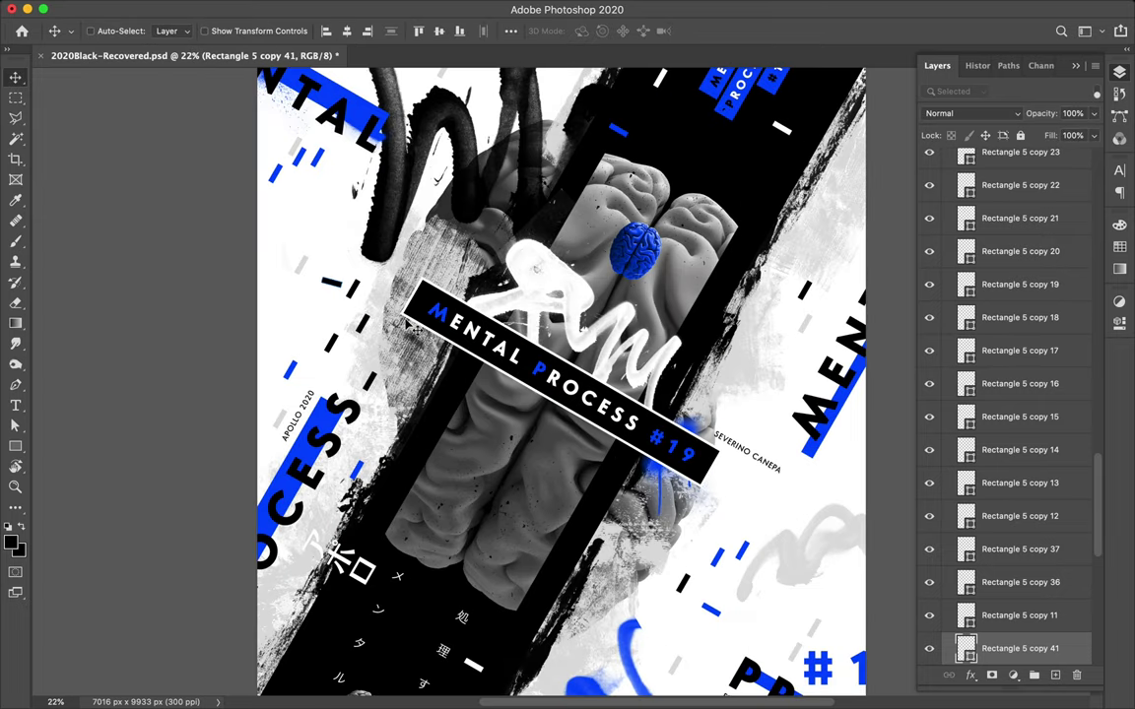
{"action": "key", "text": "ctrl+t"}
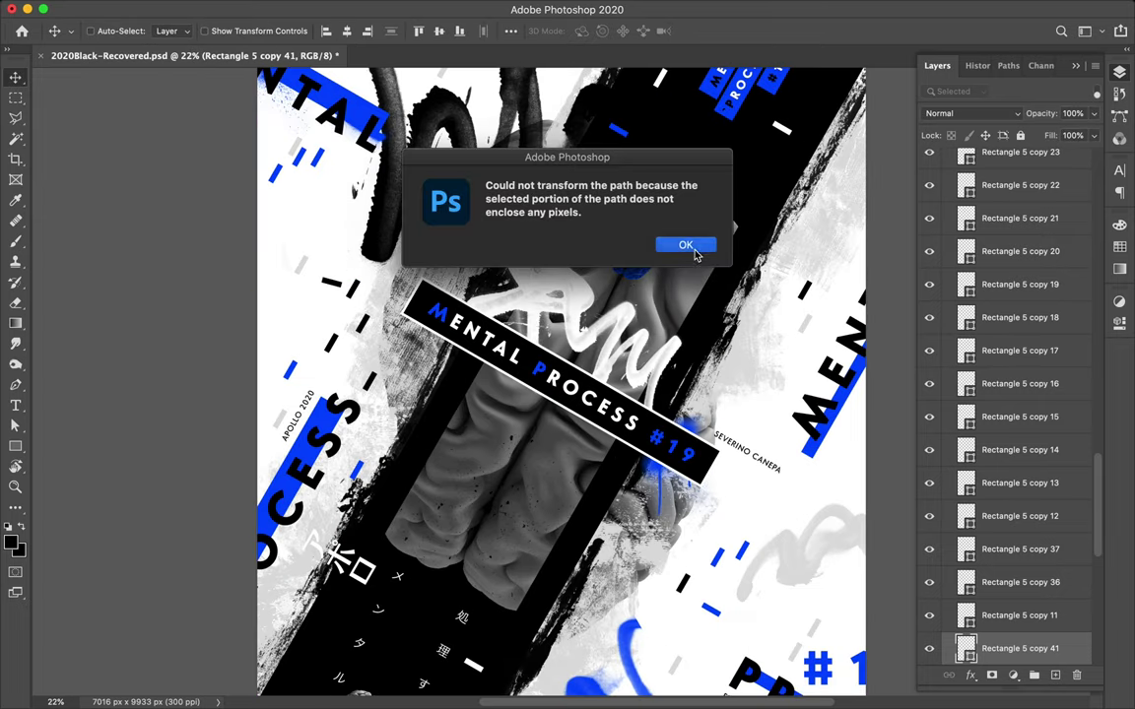
{"action": "left_click", "coordinate": [687, 248]}
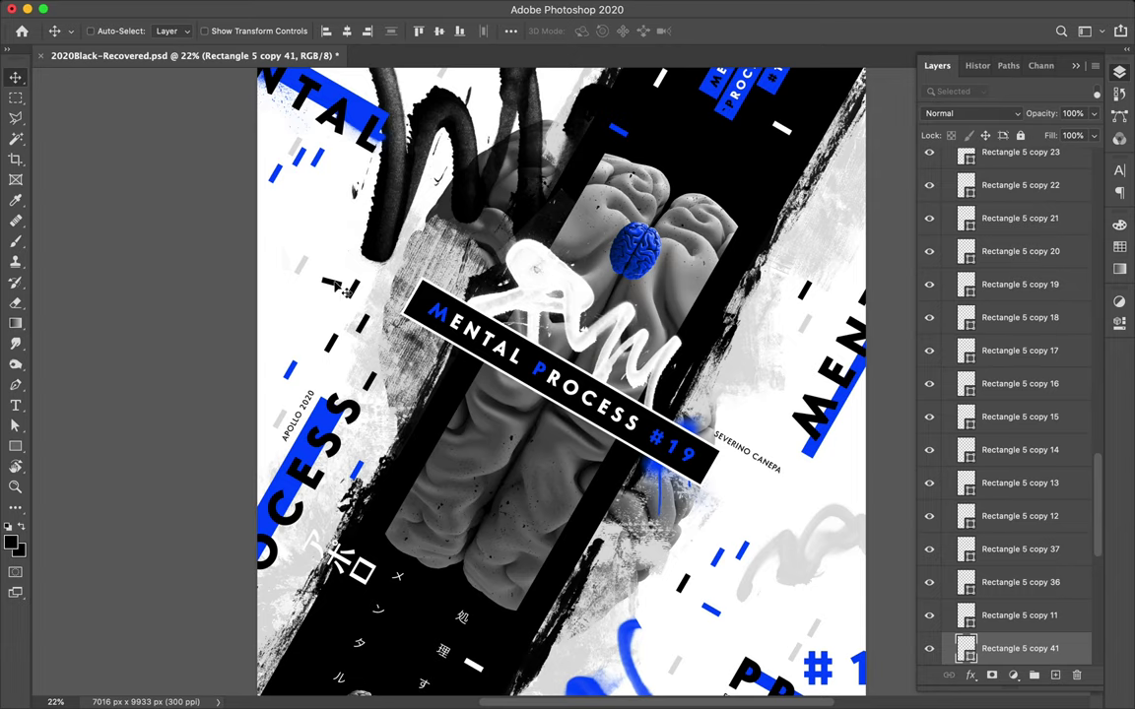
Rotate the small black dash to 15° and drag it across the poster.
{"action": "key", "text": "ctrl+t"}
{"action": "left_click_drag", "start_coordinate": [313, 262], "coordinate": [322, 257]}
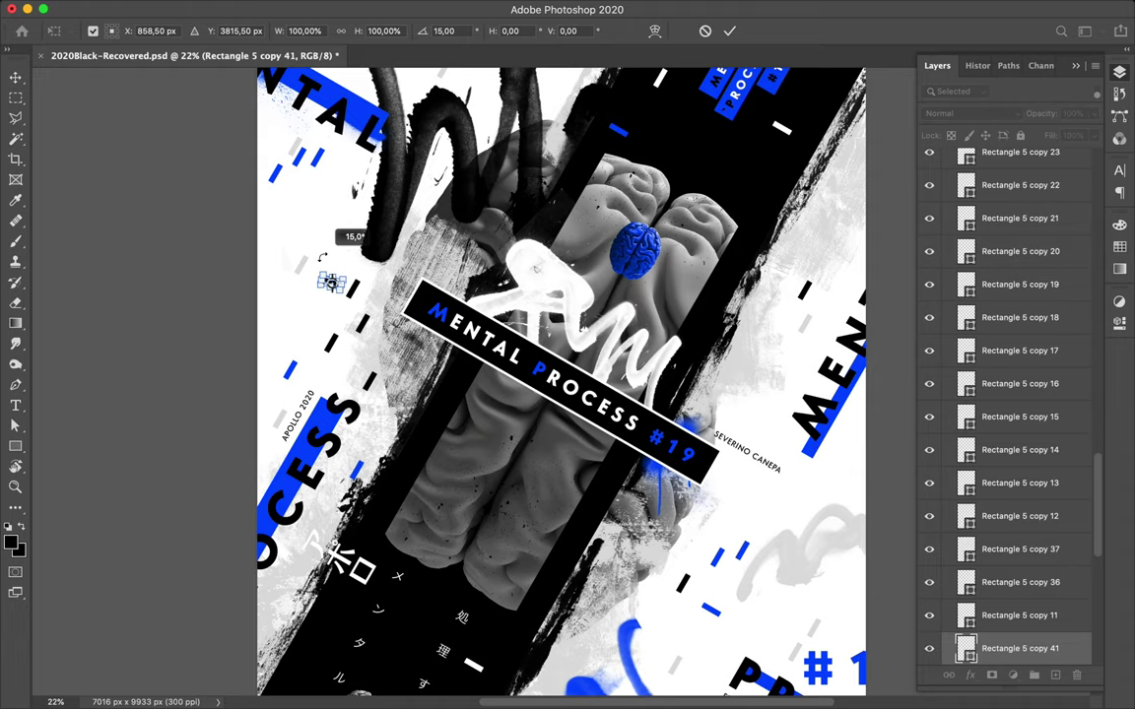
{"action": "left_click_drag", "start_coordinate": [323, 257], "coordinate": [322, 258]}
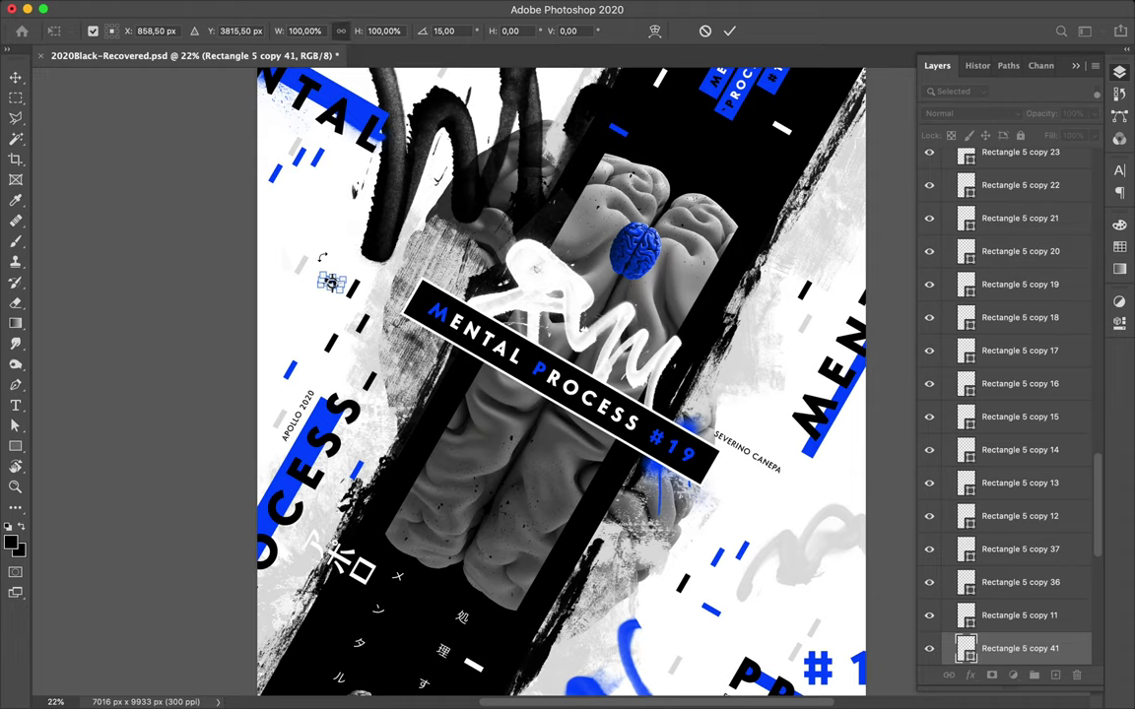
{"action": "key", "text": "Return"}
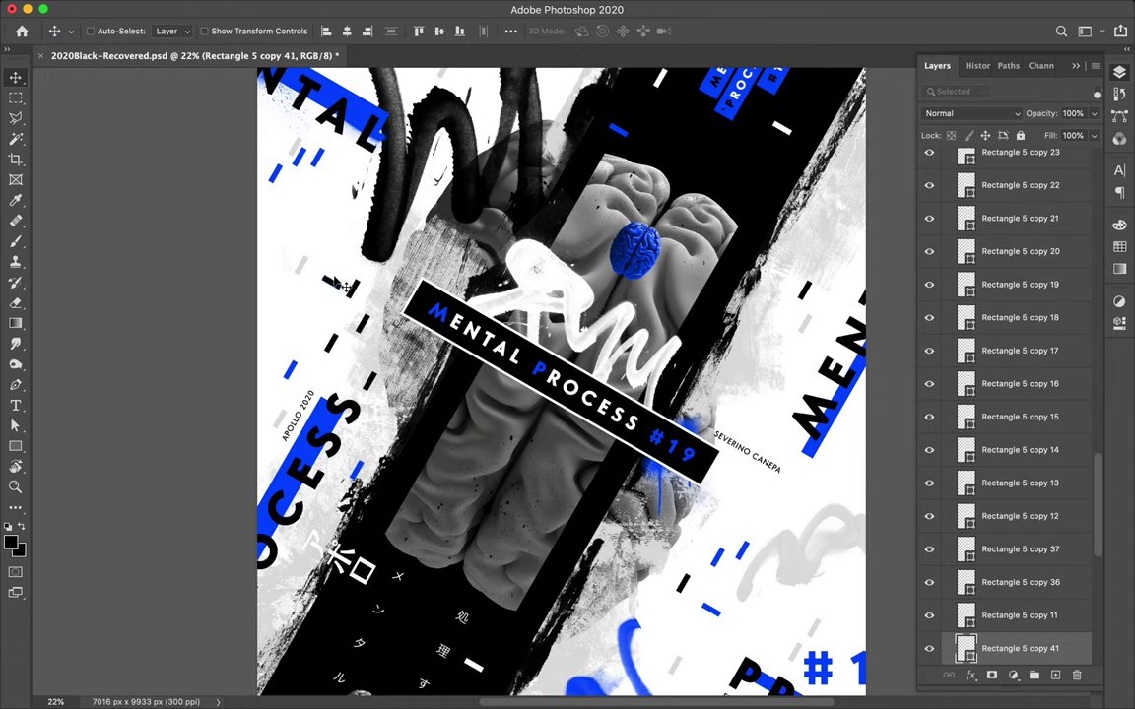
{"action": "mouse_move", "coordinate": [349, 292]}
{"action": "left_mouse_down"}
{"action": "mouse_move", "coordinate": [342, 223]}
{"action": "mouse_move", "coordinate": [809, 415]}
{"action": "mouse_move", "coordinate": [834, 297]}
{"action": "left_mouse_up"}
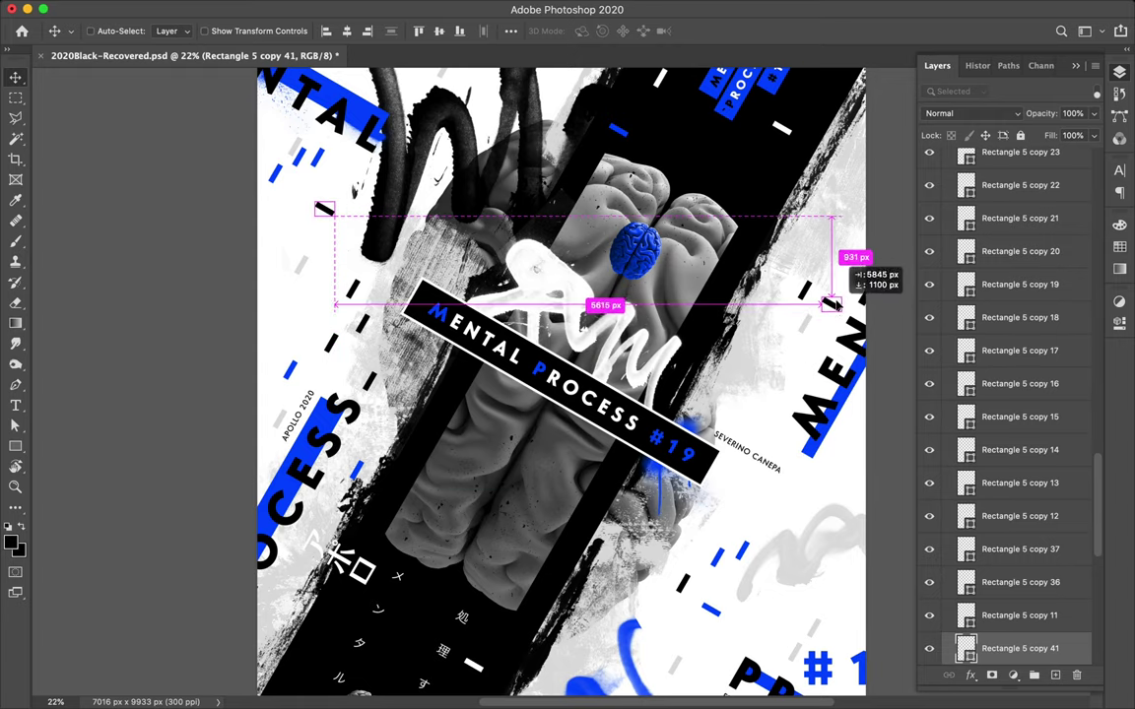
Place a dash copy near the right edge, zoom out, and save the poster.
{"action": "left_click_drag", "start_coordinate": [833, 297], "coordinate": [859, 266]}
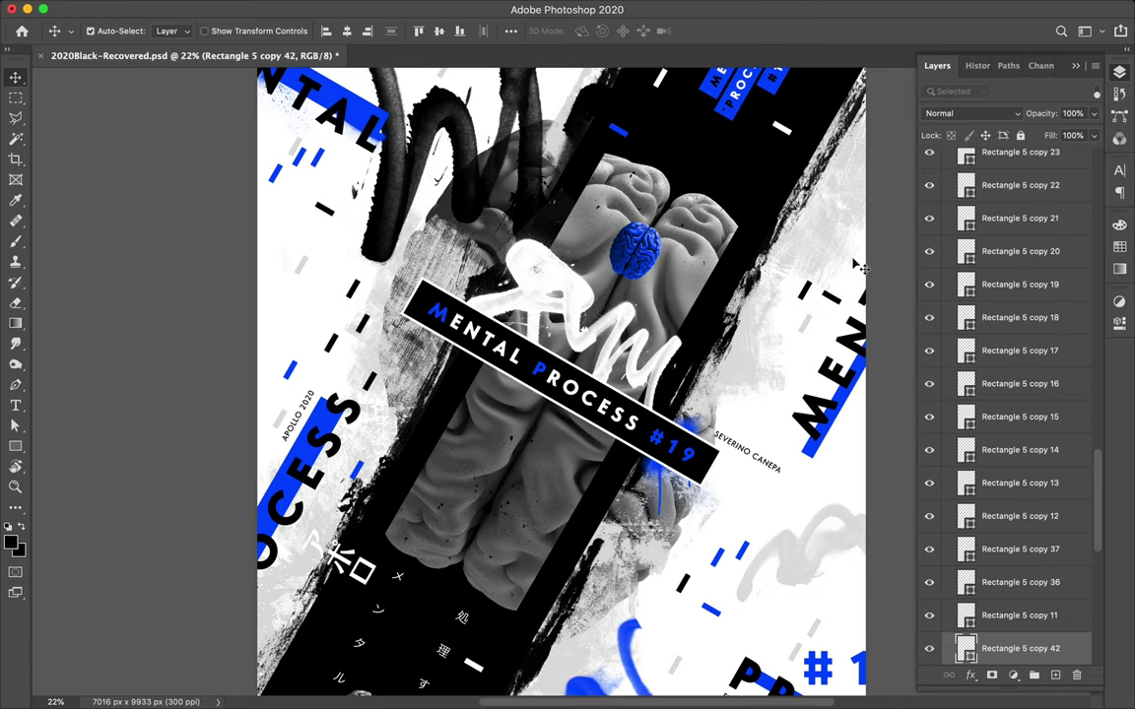
{"action": "scroll", "coordinate": [855, 266], "scroll_direction": "down", "scroll_amount": 2}
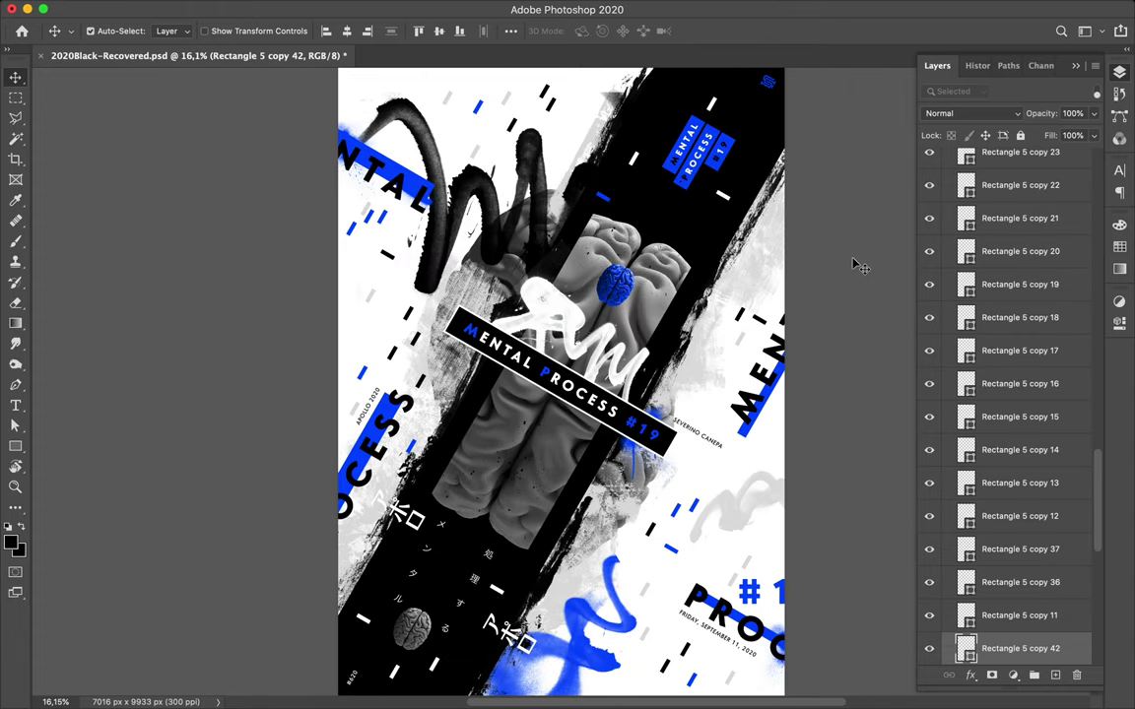
{"action": "key", "text": "super+s"}
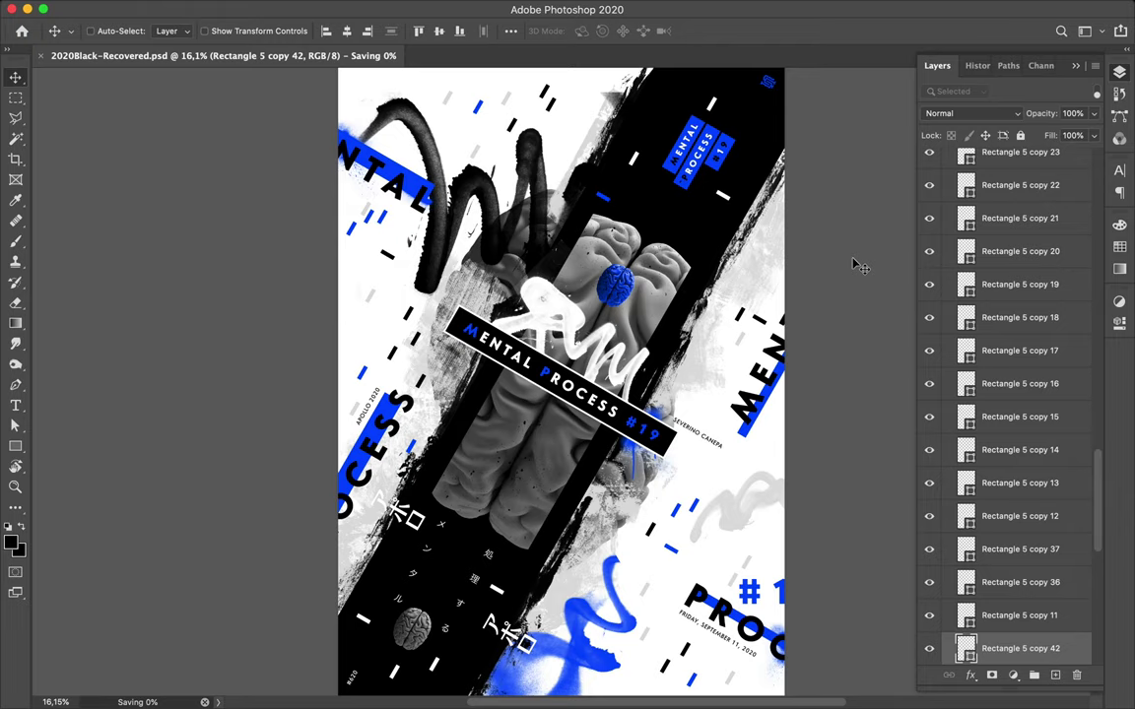
Duplicate the blue dash to spots near the top and along the bottom edge.
{"action": "key", "text": "super"}
{"action": "left_click_drag", "start_coordinate": [608, 205], "coordinate": [581, 141]}
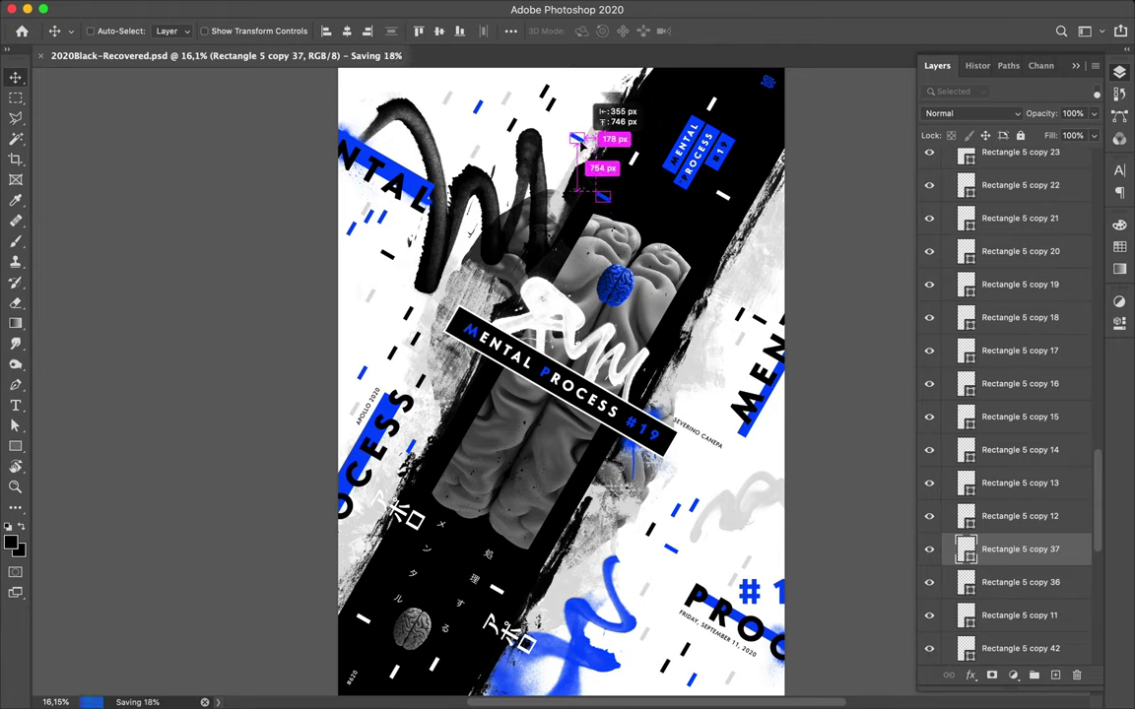
{"action": "left_click_drag", "start_coordinate": [581, 141], "coordinate": [496, 144]}
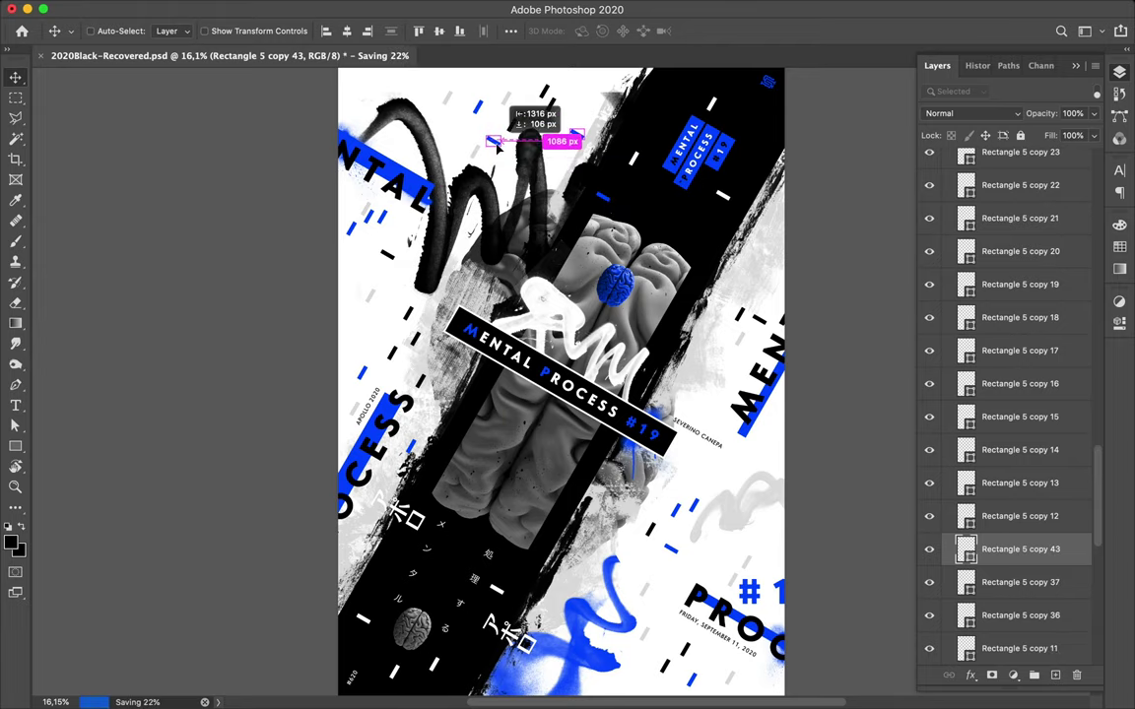
{"action": "mouse_move", "coordinate": [499, 145]}
{"action": "left_mouse_down"}
{"action": "mouse_move", "coordinate": [430, 314]}
{"action": "mouse_move", "coordinate": [643, 646]}
{"action": "left_mouse_up"}
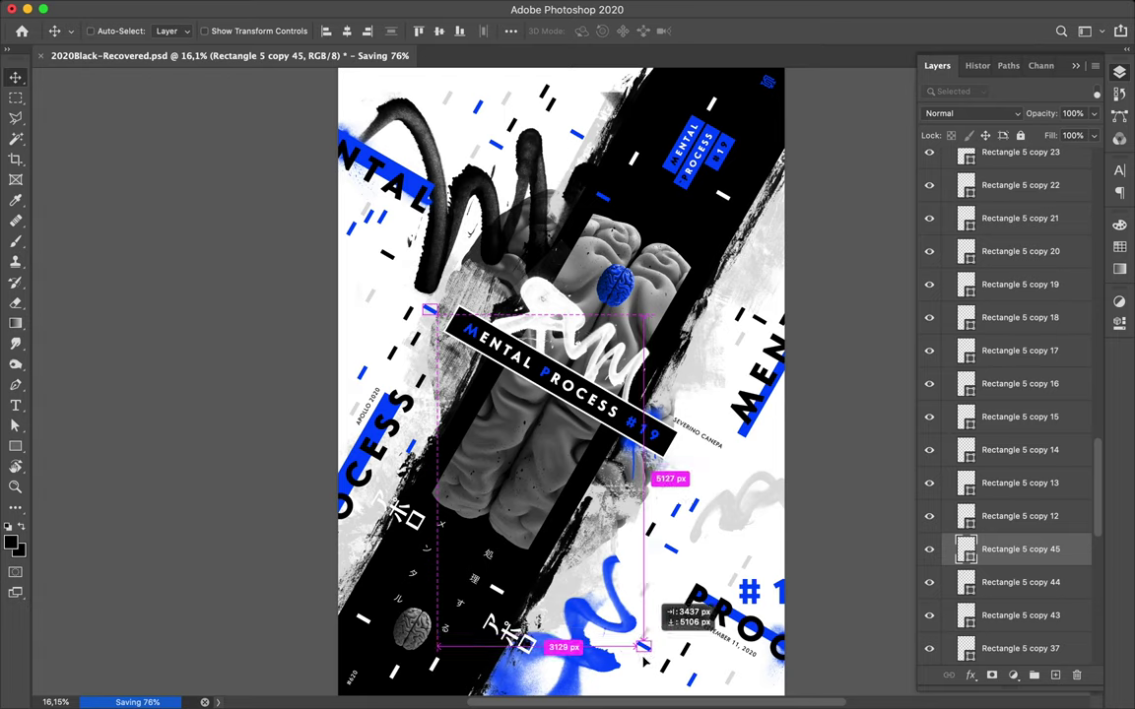
{"action": "left_click_drag", "start_coordinate": [643, 647], "coordinate": [725, 666]}
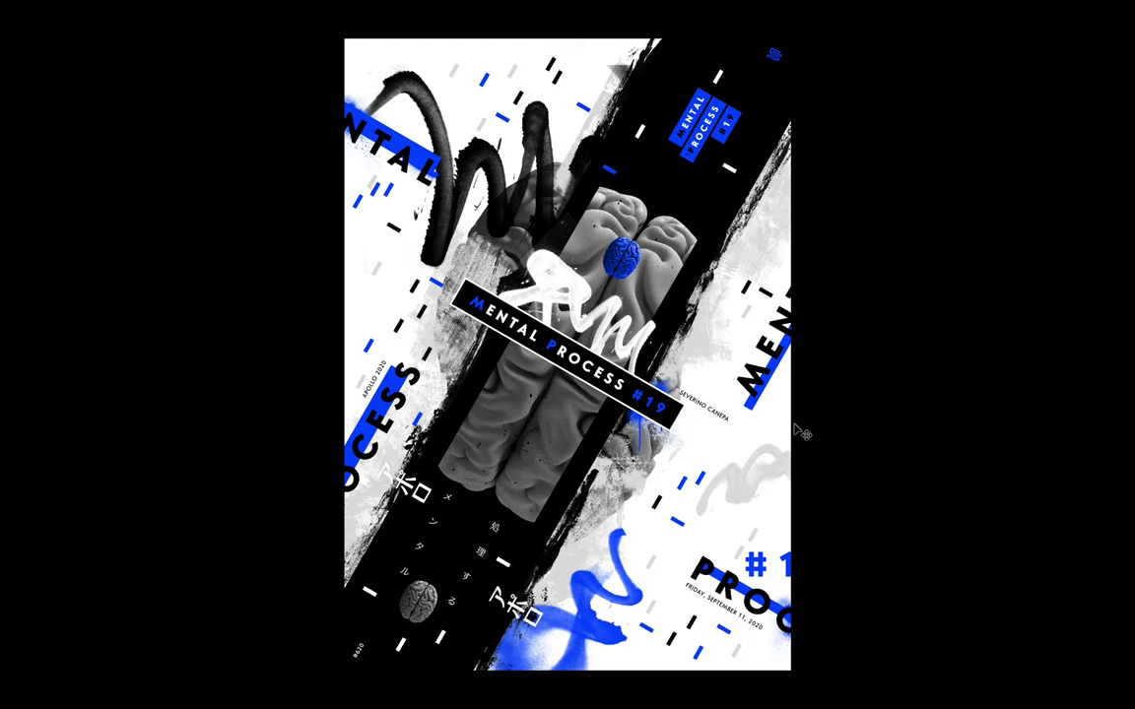
Set the full-screen backdrop to Dark Gray and shift the bottom-left logo right.
{"action": "right_click", "coordinate": [831, 415]}
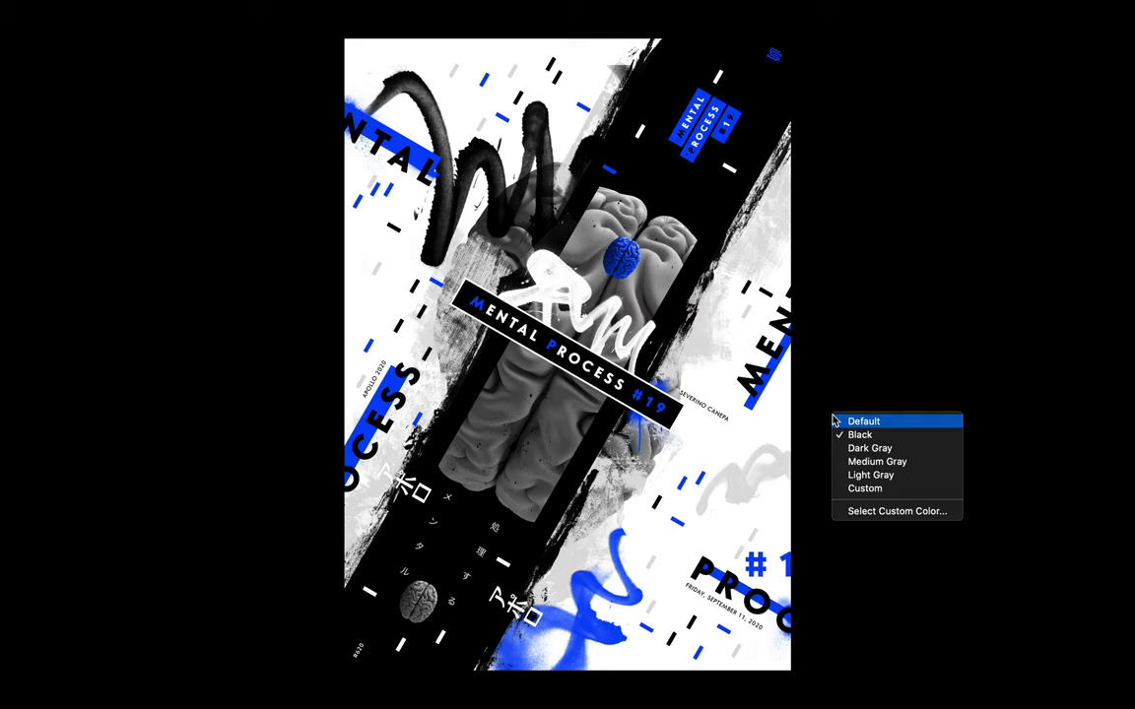
{"action": "left_click", "coordinate": [869, 451]}
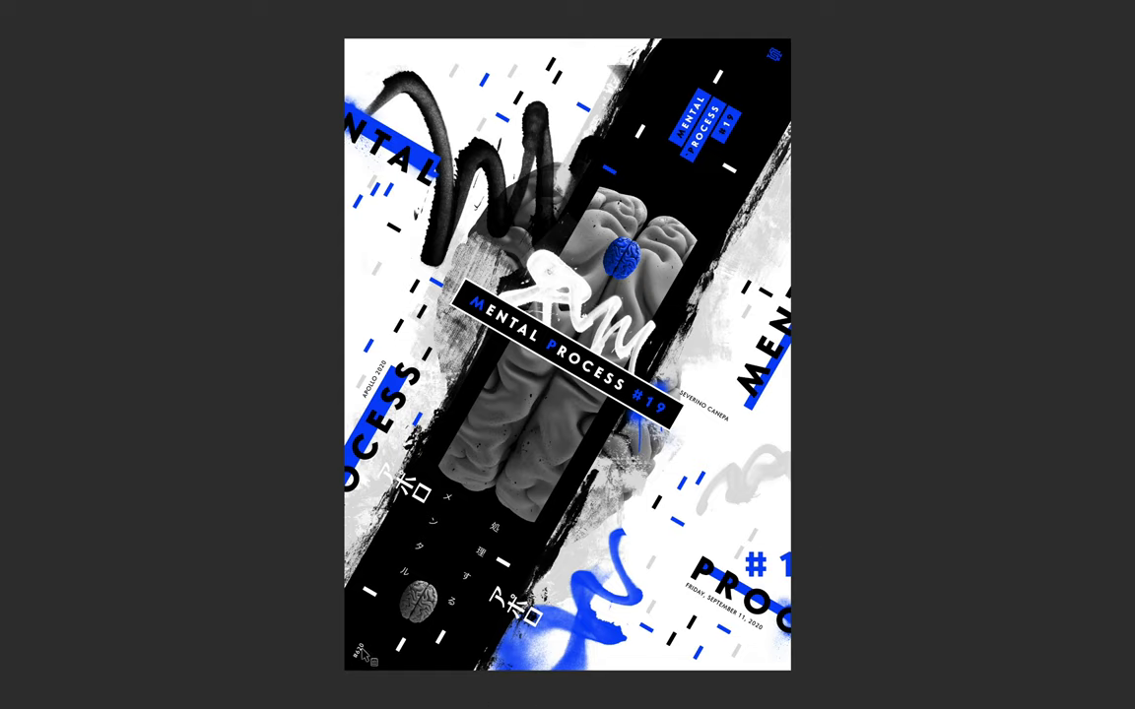
{"action": "left_click_drag", "start_coordinate": [367, 655], "coordinate": [385, 656]}
{"action": "left_click_drag", "start_coordinate": [407, 652], "coordinate": [428, 650]}
Nudge the small bottom marks upward and move a blue mark toward the top-right corner.
{"action": "mouse_move", "coordinate": [676, 646]}
{"action": "left_mouse_down"}
{"action": "mouse_move", "coordinate": [683, 629]}
{"action": "mouse_move", "coordinate": [674, 640]}
{"action": "left_mouse_up"}
{"action": "left_click_drag", "start_coordinate": [676, 643], "coordinate": [680, 632]}
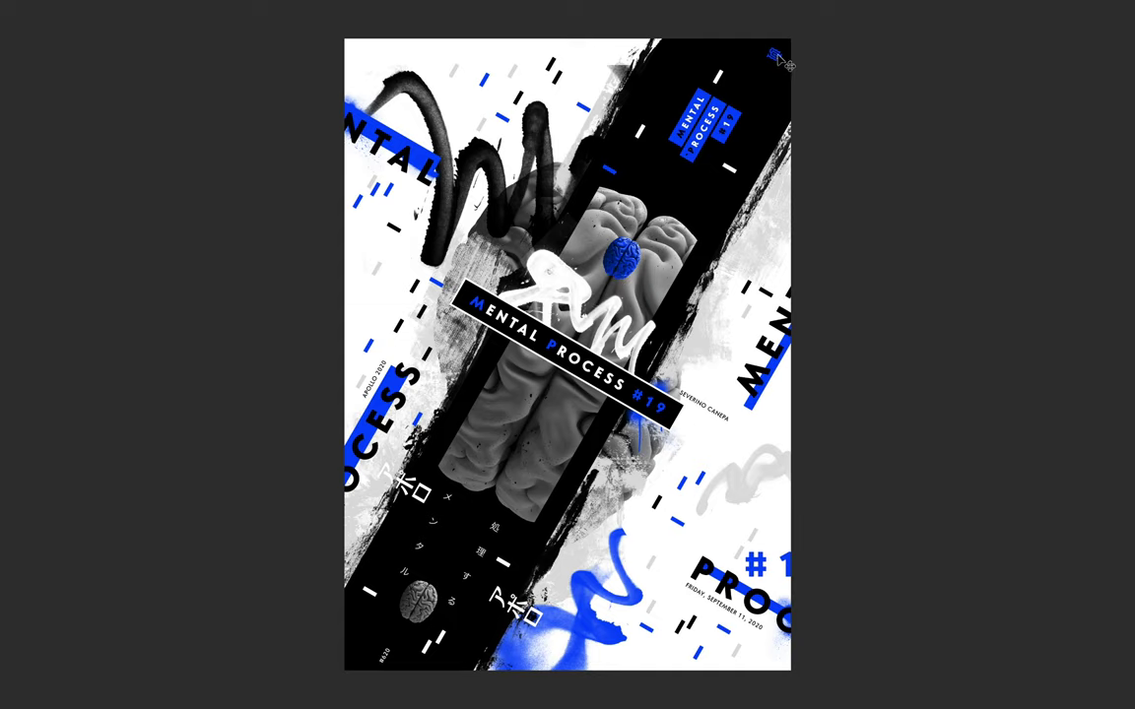
{"action": "left_click_drag", "start_coordinate": [773, 55], "coordinate": [745, 57]}
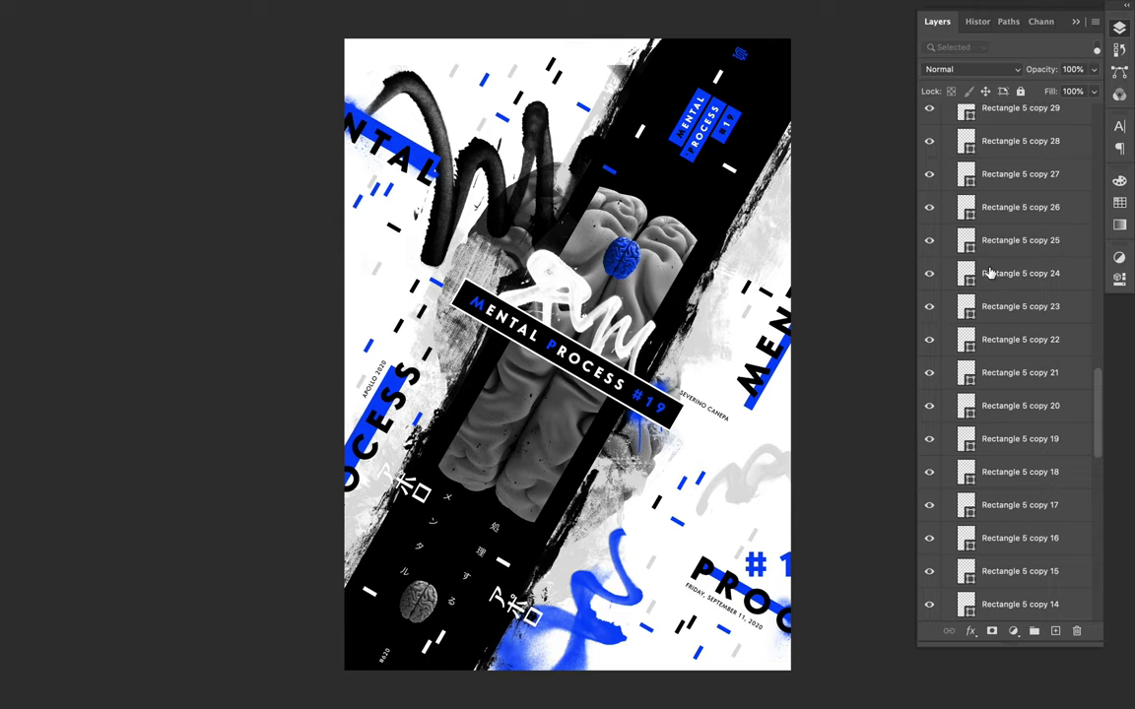
Duplicate the blue Mental Process tag group, try it at the top-left, then delete it.
{"action": "scroll", "coordinate": [990, 273], "scroll_direction": "up", "scroll_amount": 5}
{"action": "scroll", "coordinate": [990, 273], "scroll_direction": "up", "scroll_amount": 5}
{"action": "scroll", "coordinate": [991, 273], "scroll_direction": "up", "scroll_amount": 3}
{"action": "scroll", "coordinate": [990, 273], "scroll_direction": "down", "scroll_amount": 1}
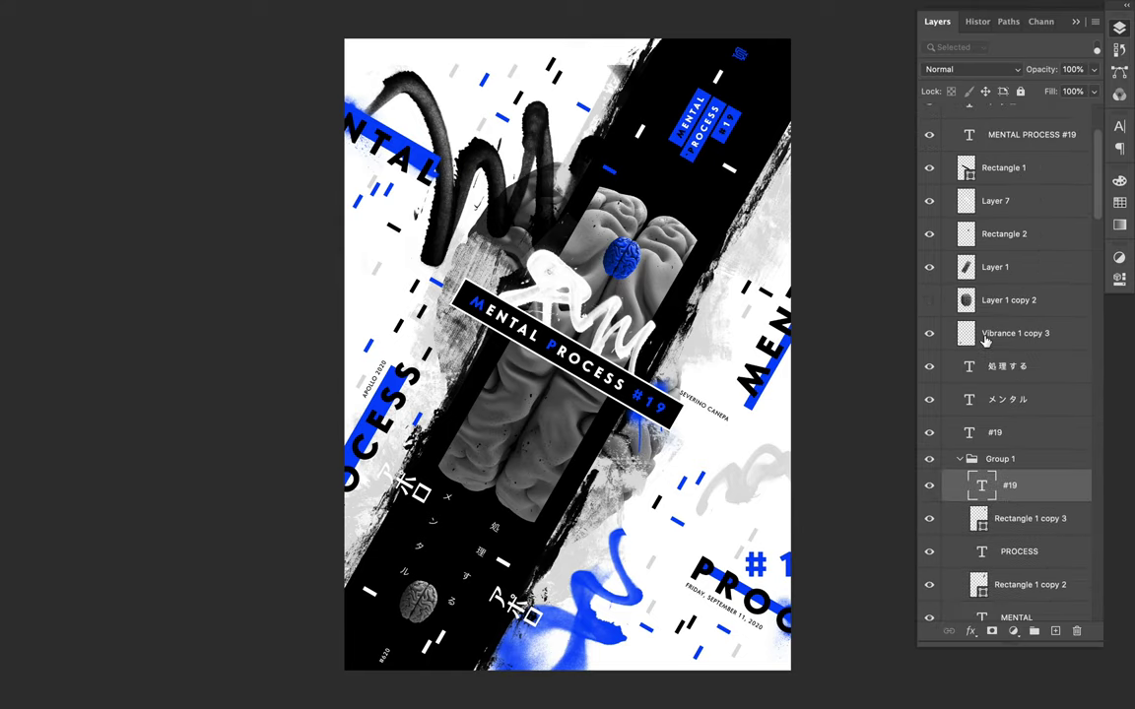
{"action": "left_click", "coordinate": [960, 459]}
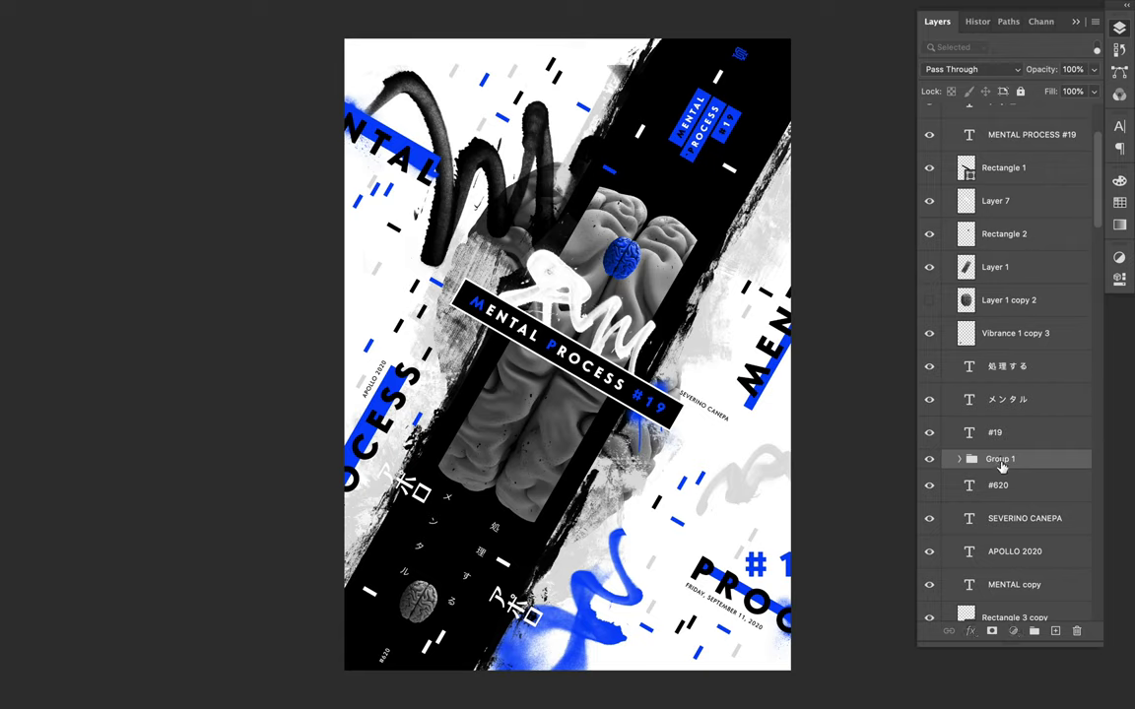
{"action": "left_click_drag", "start_coordinate": [1000, 465], "coordinate": [1002, 477]}
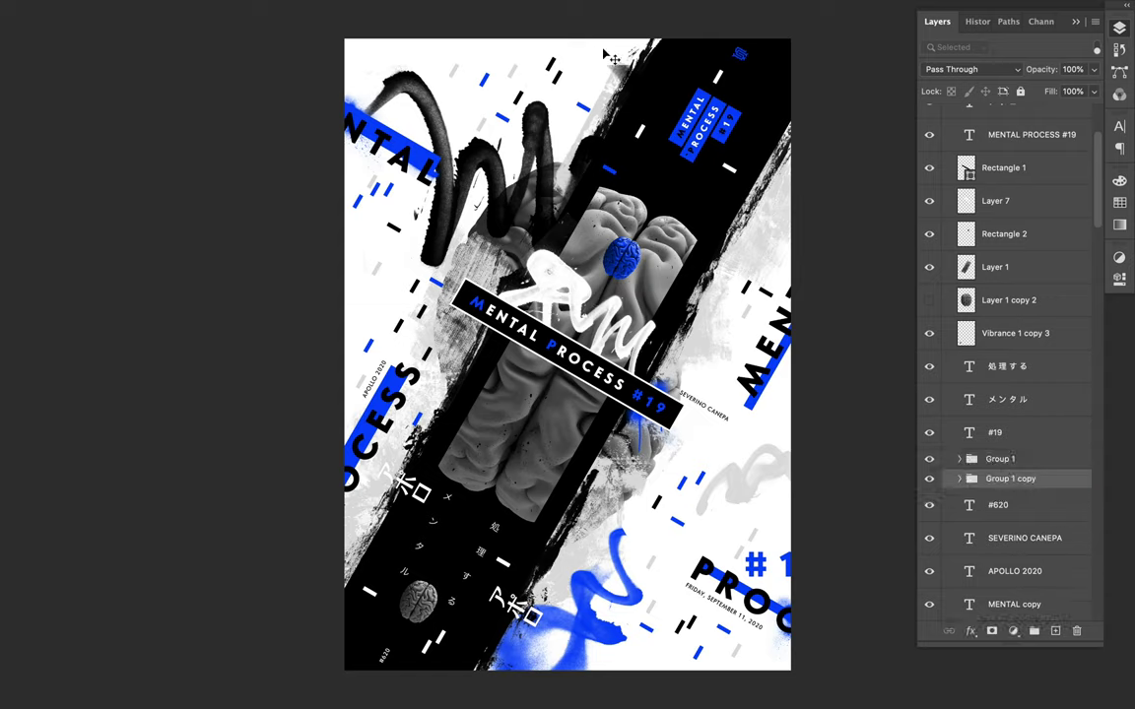
{"action": "key", "text": "Tab"}
{"action": "mouse_move", "coordinate": [662, 87]}
{"action": "left_mouse_down"}
{"action": "mouse_move", "coordinate": [640, 148]}
{"action": "mouse_move", "coordinate": [717, 110]}
{"action": "mouse_move", "coordinate": [702, 136]}
{"action": "mouse_move", "coordinate": [399, 69]}
{"action": "mouse_move", "coordinate": [503, 37]}
{"action": "mouse_move", "coordinate": [488, 46]}
{"action": "left_mouse_up"}
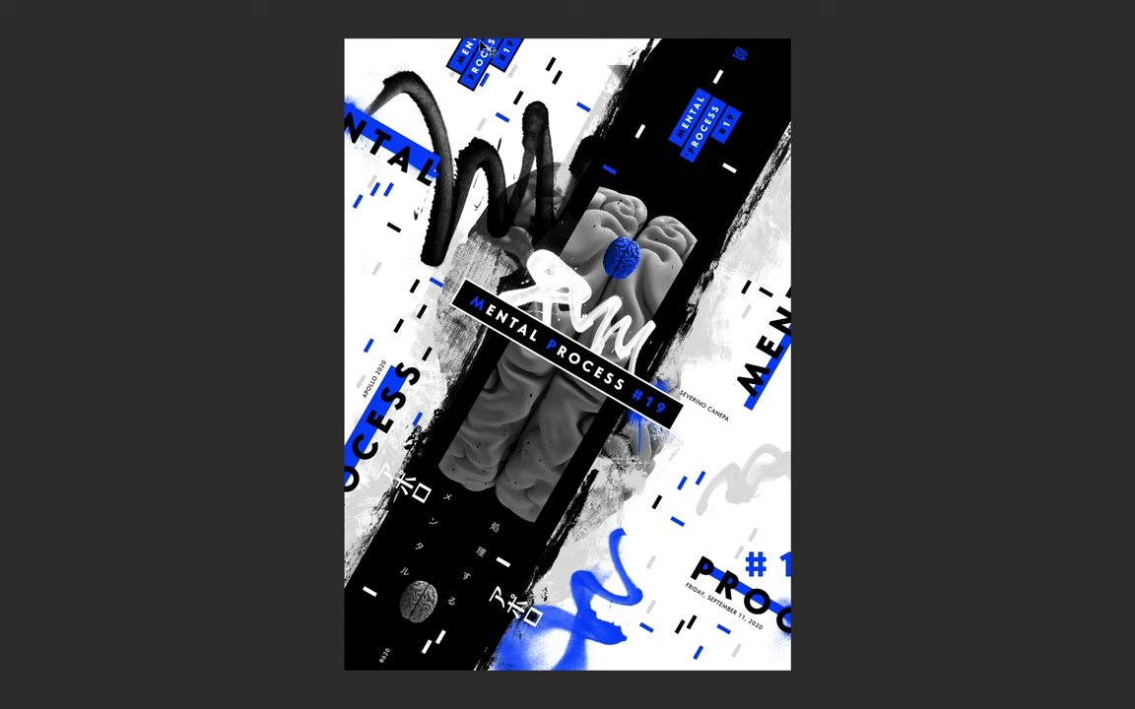
{"action": "key", "text": "Delete"}
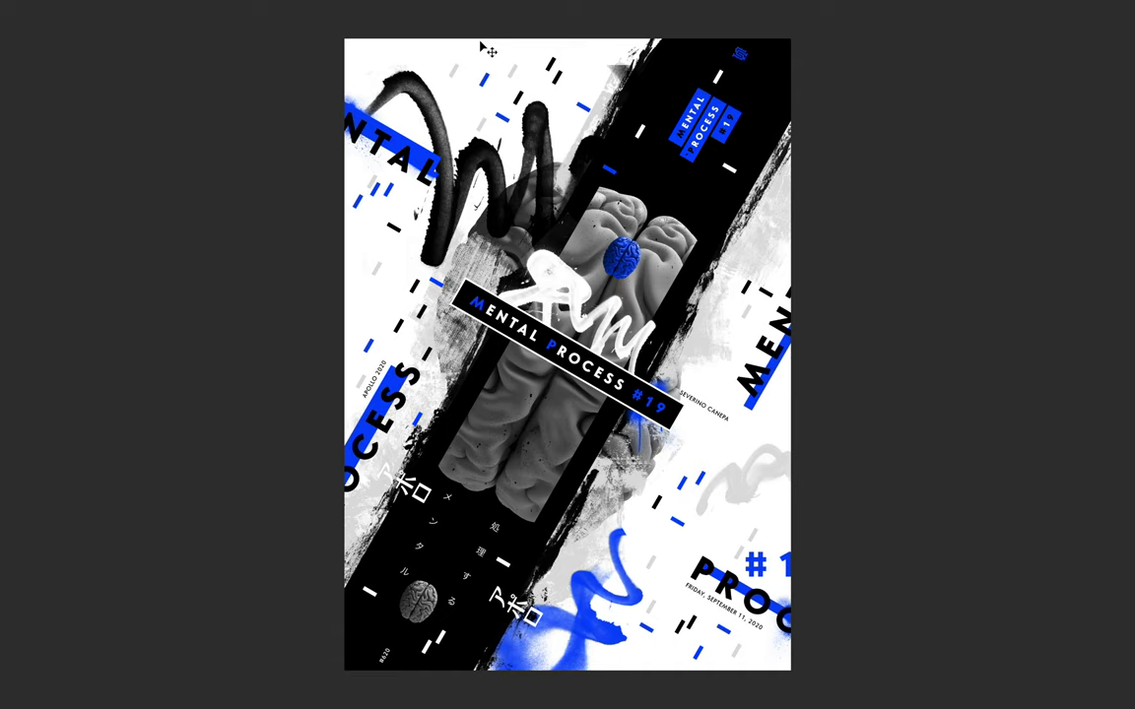
Leave full-screen mode and stop the screen recording.
{"action": "key", "text": "f"}
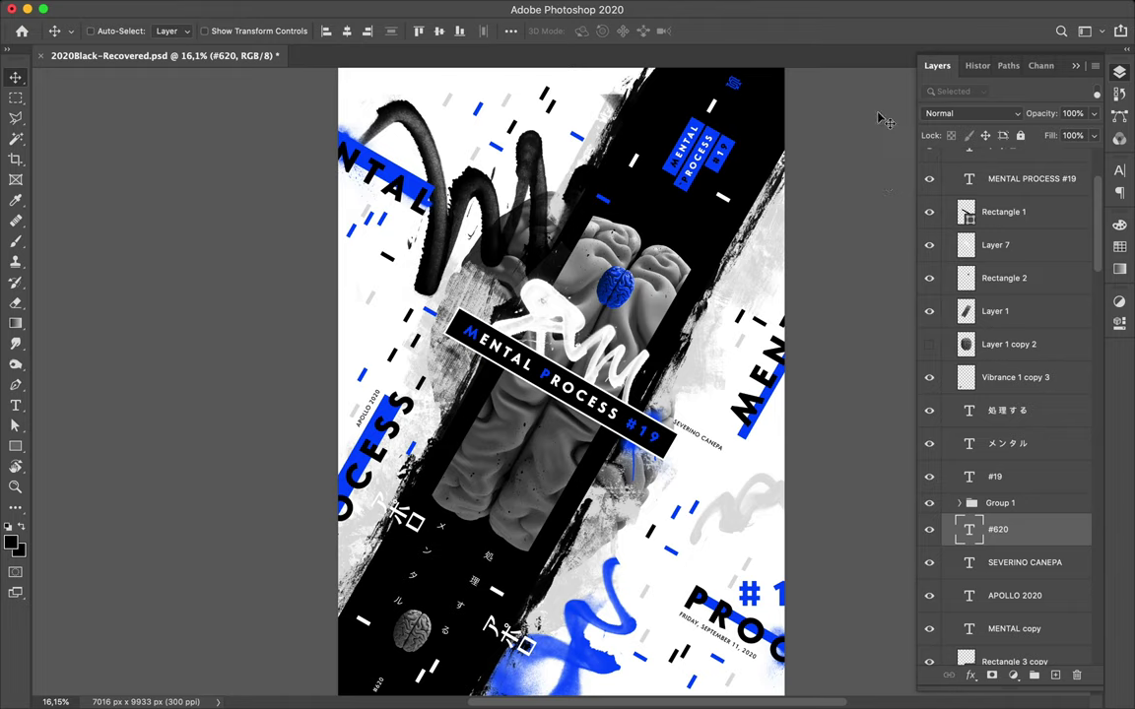
{"action": "left_click", "coordinate": [820, 9]}
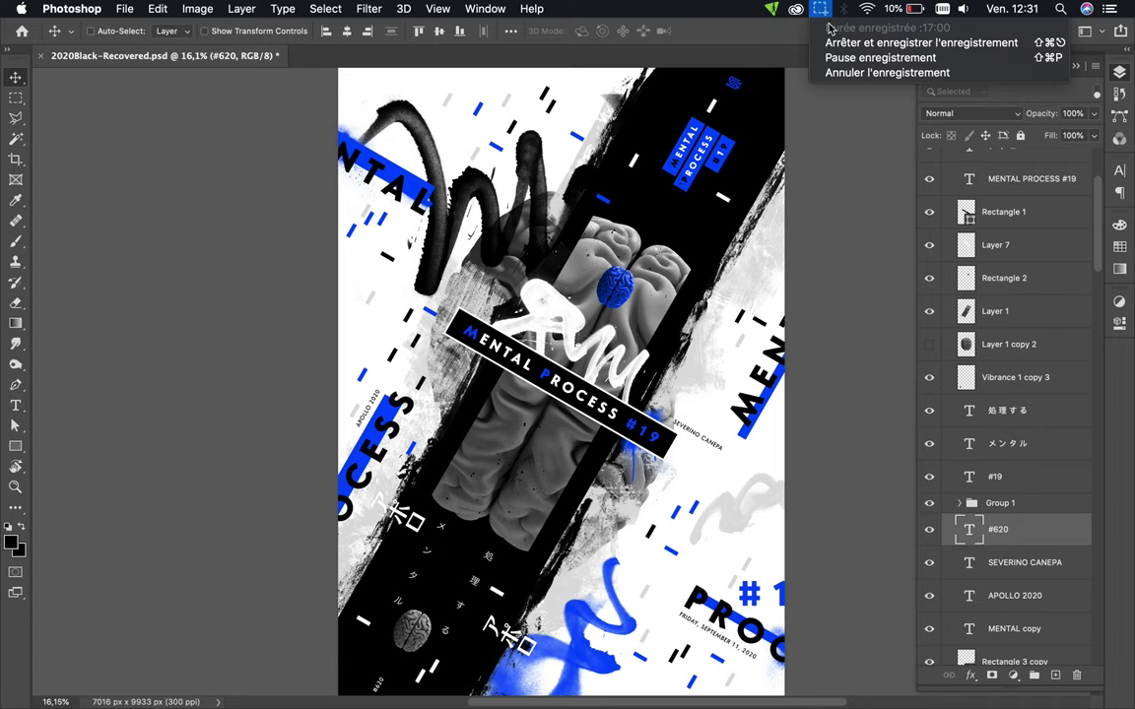
{"action": "left_click", "coordinate": [824, 42]}
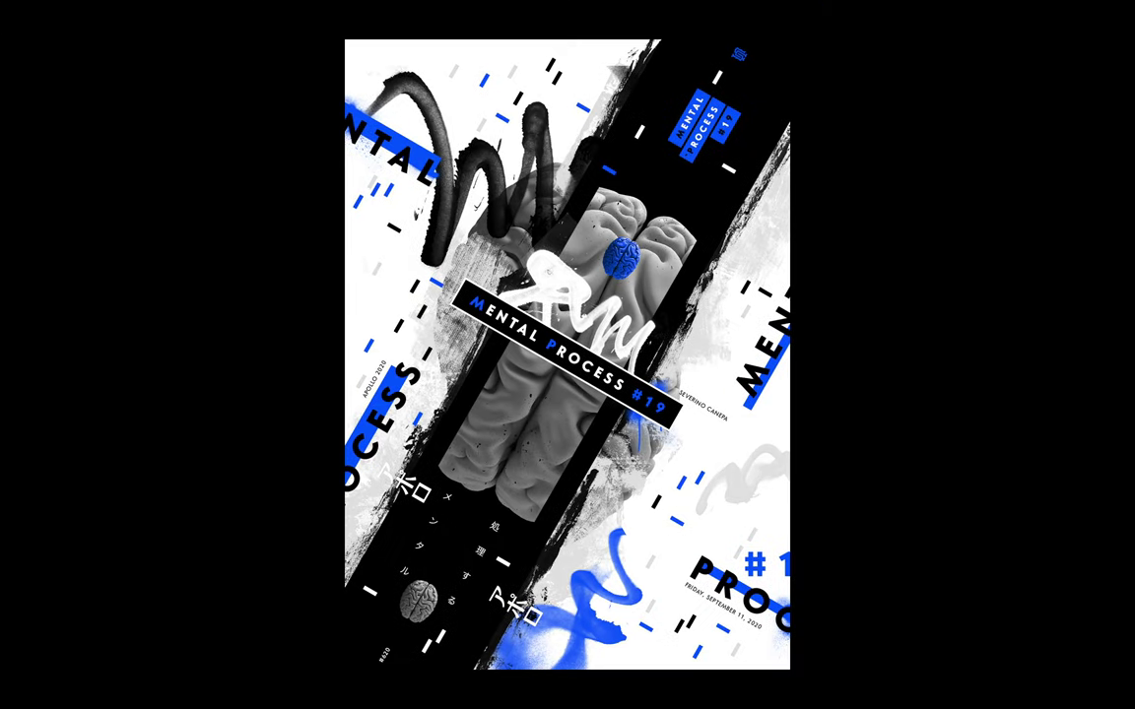